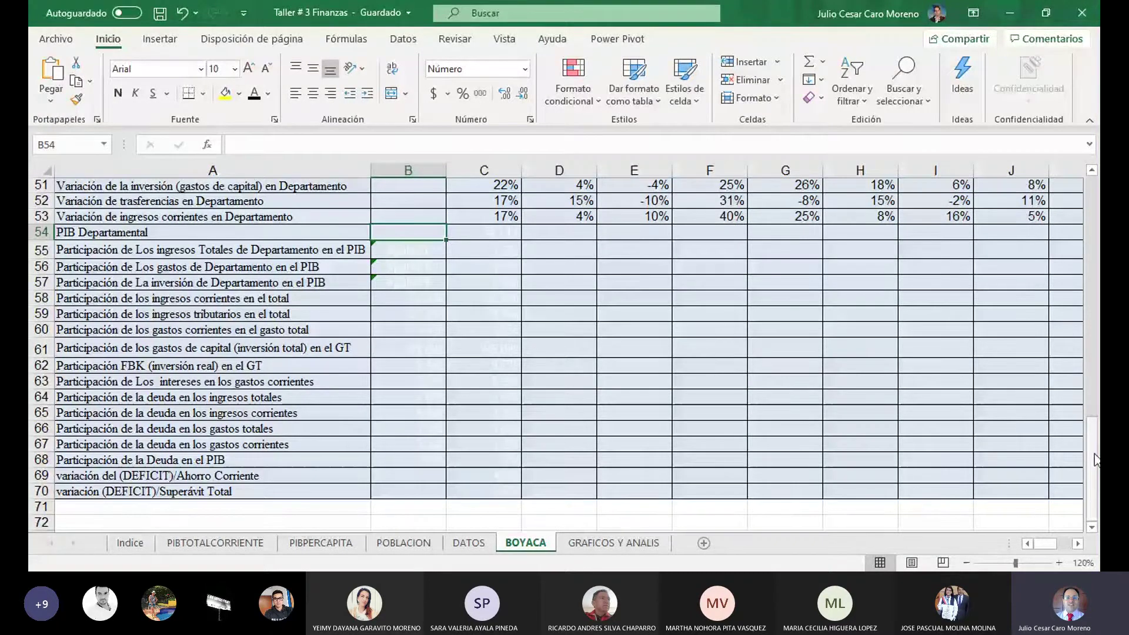
left_click_drag(1095, 459, 1089, 414)
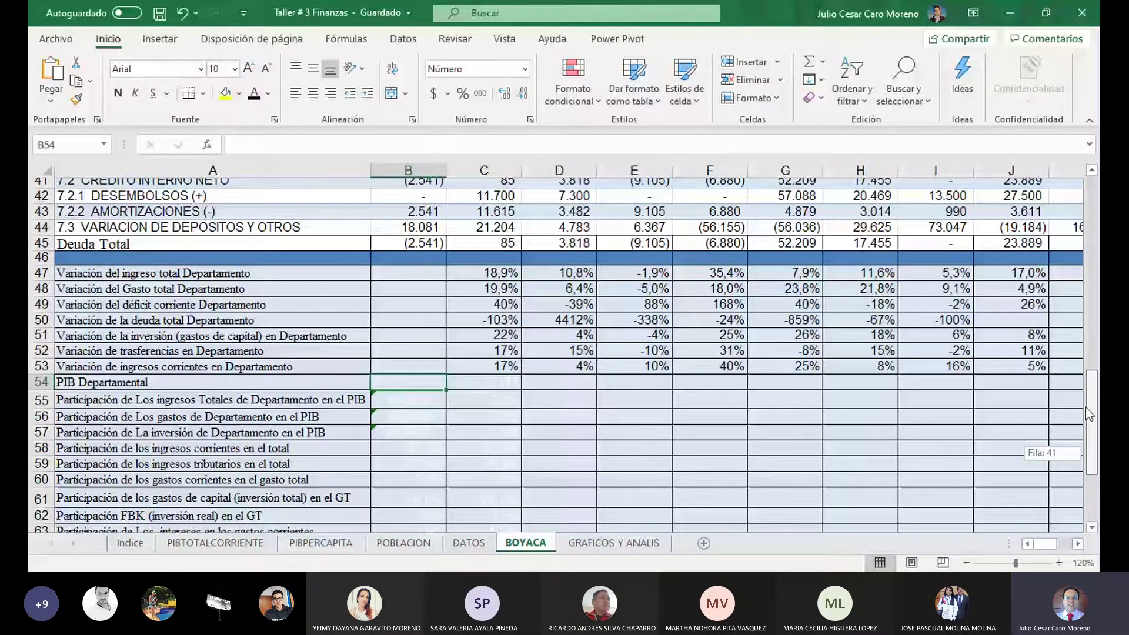
left_click_drag(1089, 415, 1089, 459)
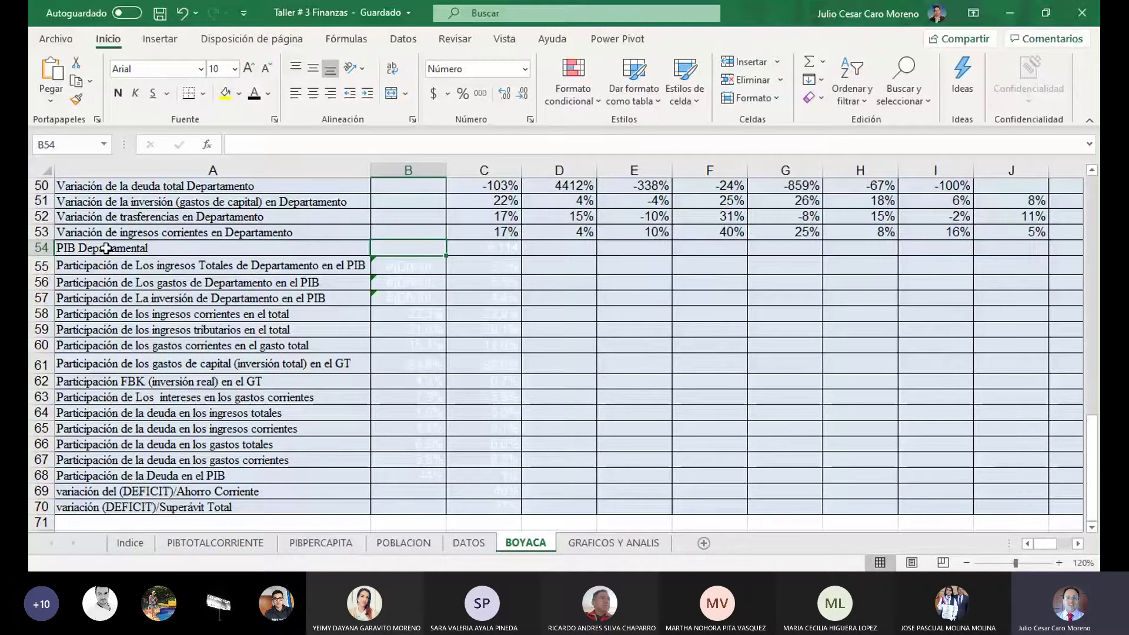
type("=")
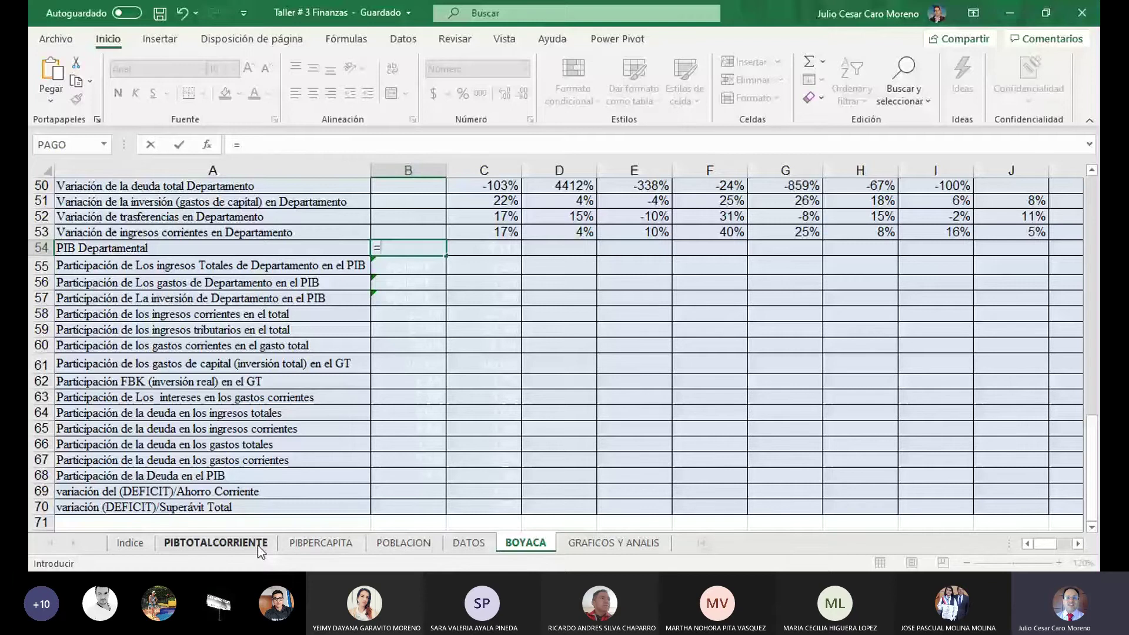
left_click(321, 542)
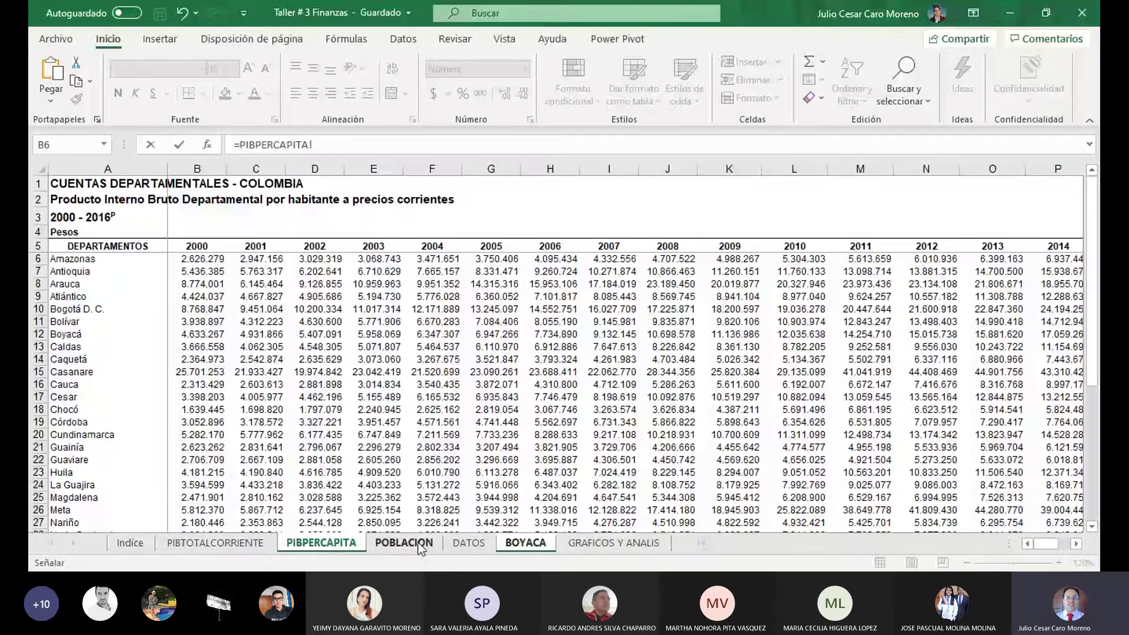
left_click(476, 544)
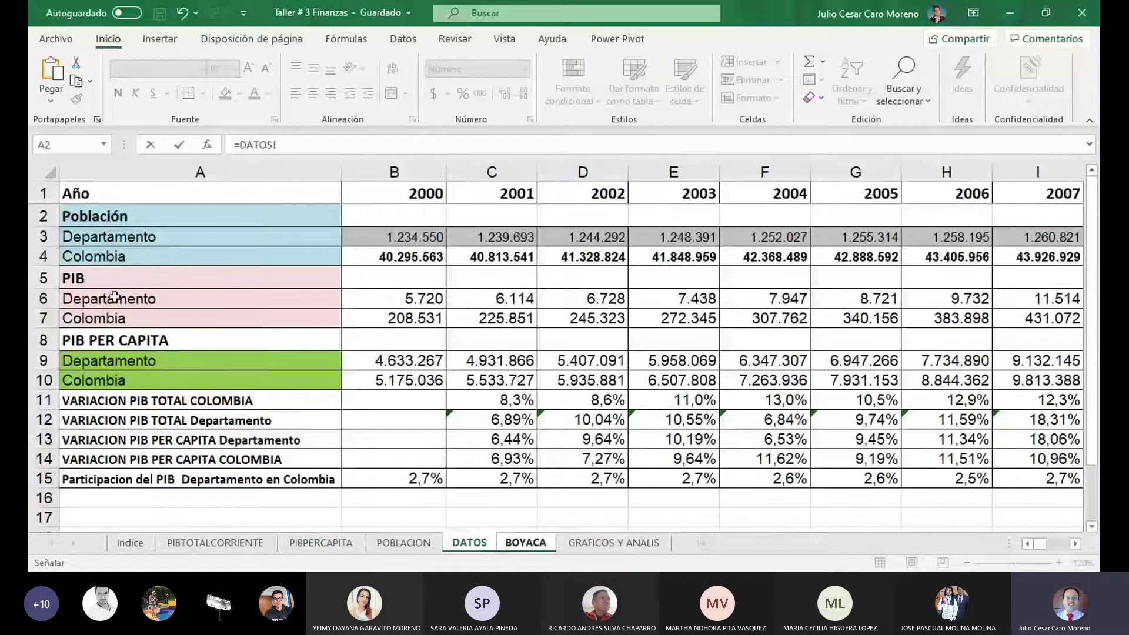
left_click(378, 298)
key("Left")
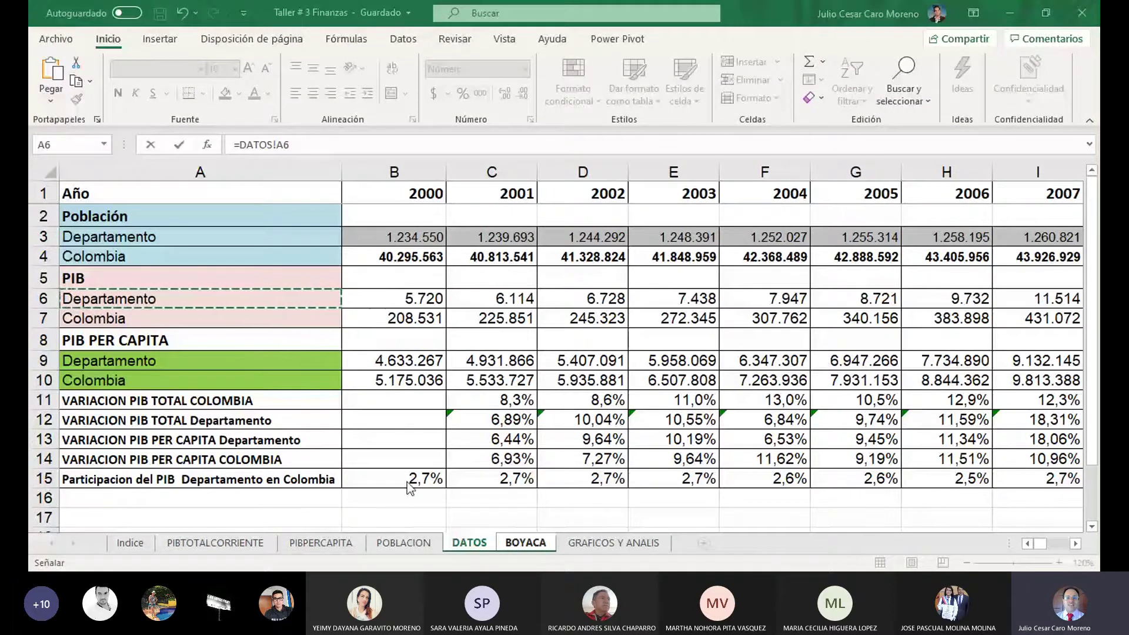
left_click(539, 545)
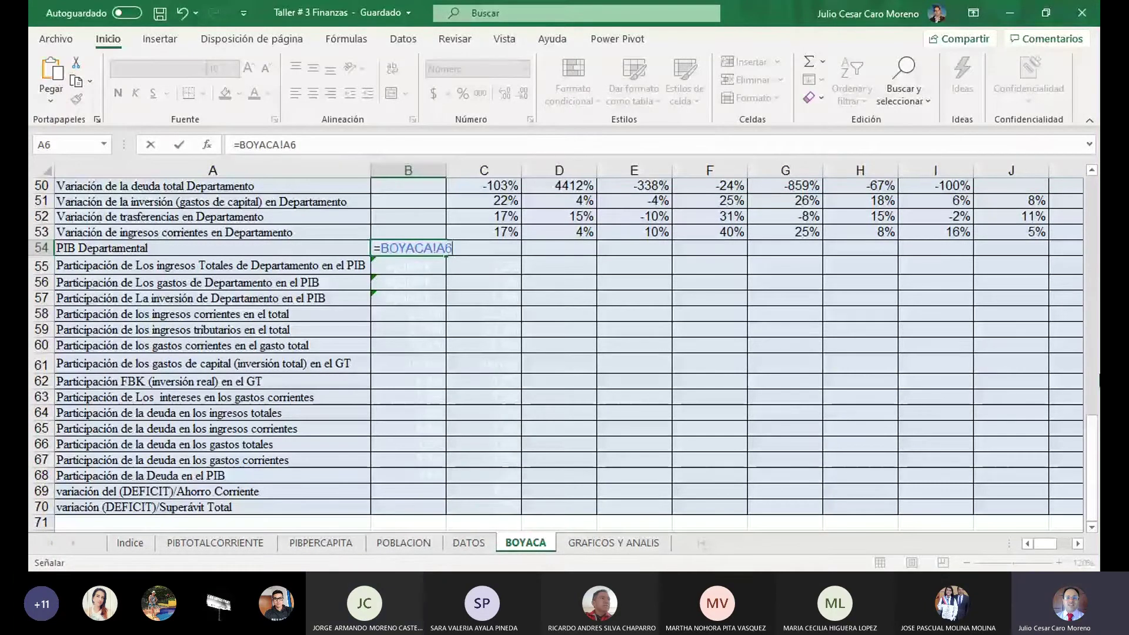
mouse_move(1093, 452)
left_mouse_down()
mouse_move(1098, 212)
mouse_move(1097, 452)
left_mouse_up()
key("BackSpace")
key("BackSpace")
key("BackSpace")
key("BackSpace")
key("BackSpace")
key("BackSpace")
key("BackSpace")
key("BackSpace")
key("BackSpace")
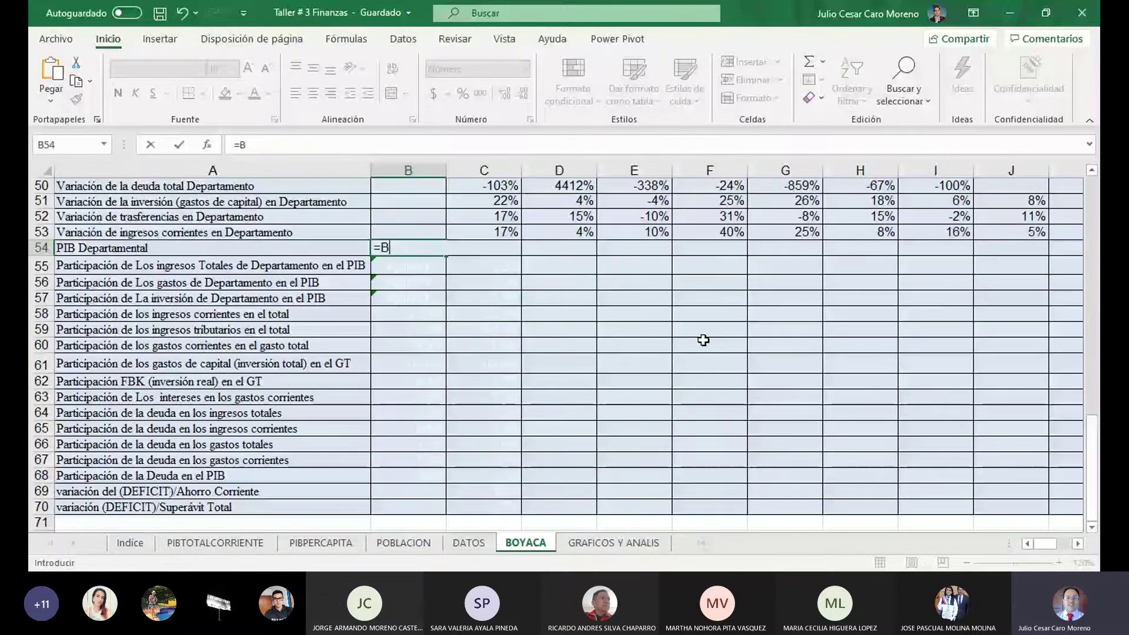
Link the 2000 PIB Departamental cell B54 to the department's PIB on the DATOS sheet with =DATOS!B6.
left_click(471, 544)
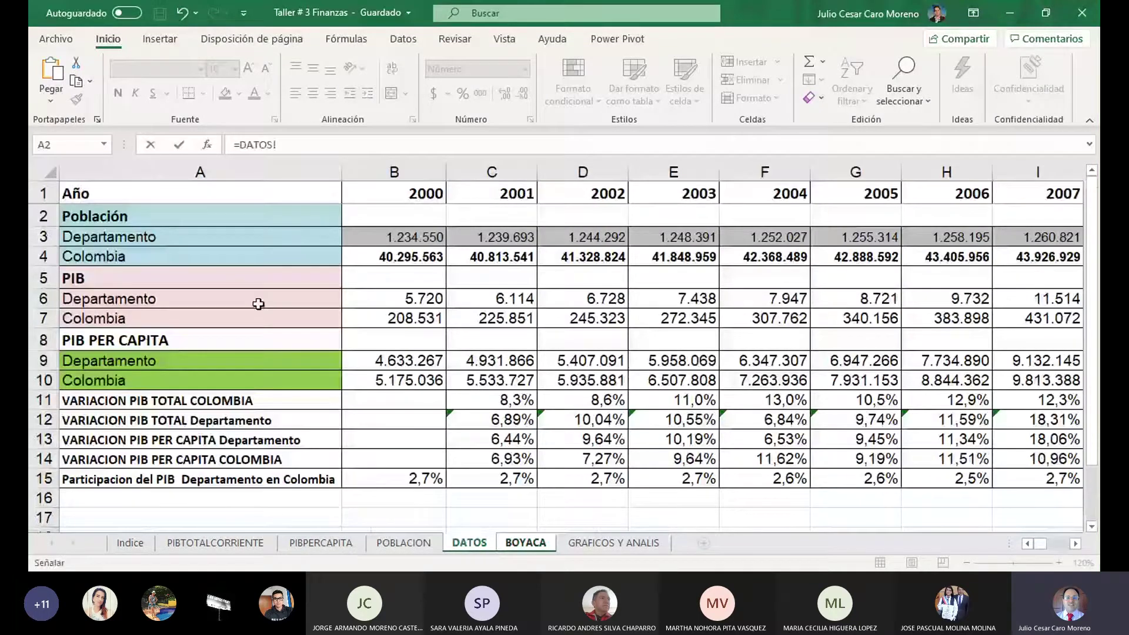
left_click(412, 299)
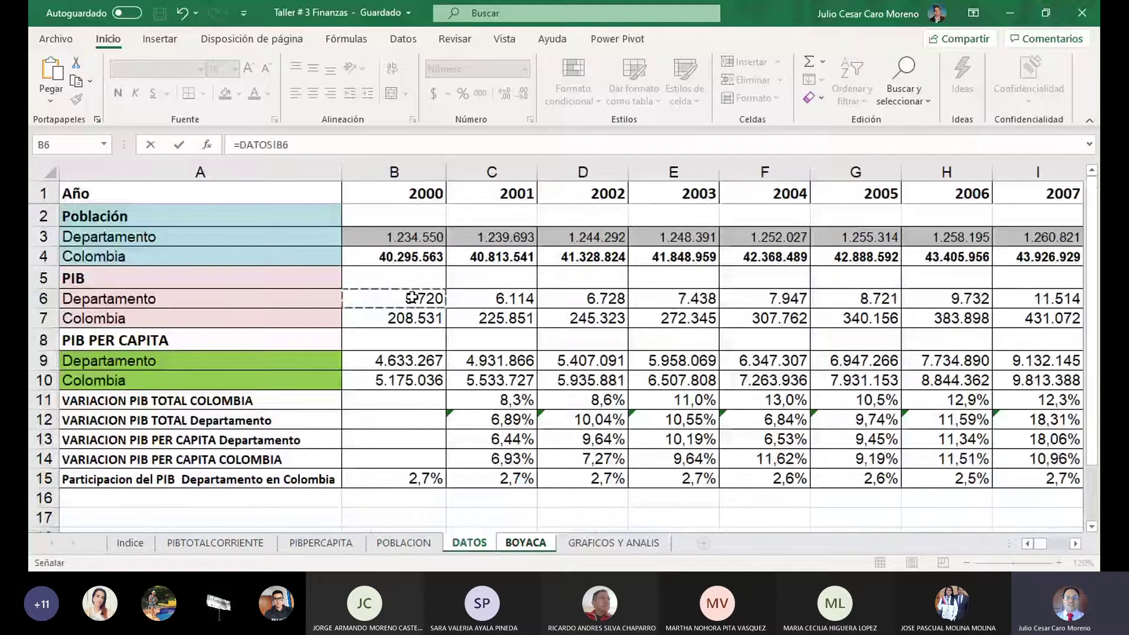
key("Return")
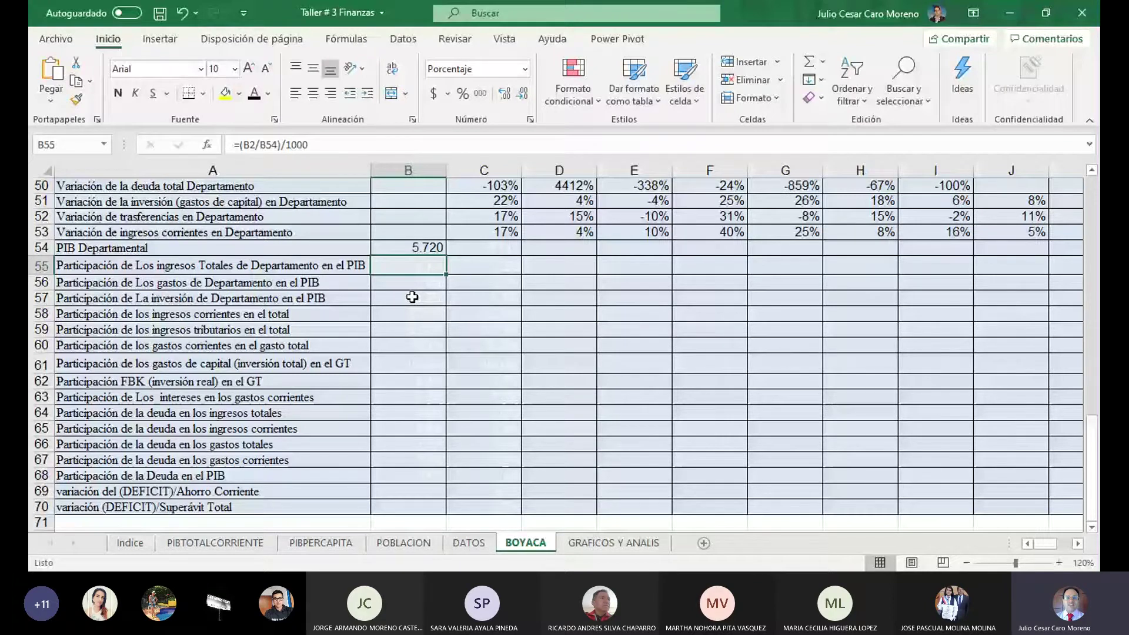
Extend the PIB Departamental link across row 54 through 2018, and show its average in U54 (=PROMEDIO(C54:T54)) without decimals.
left_click(423, 249)
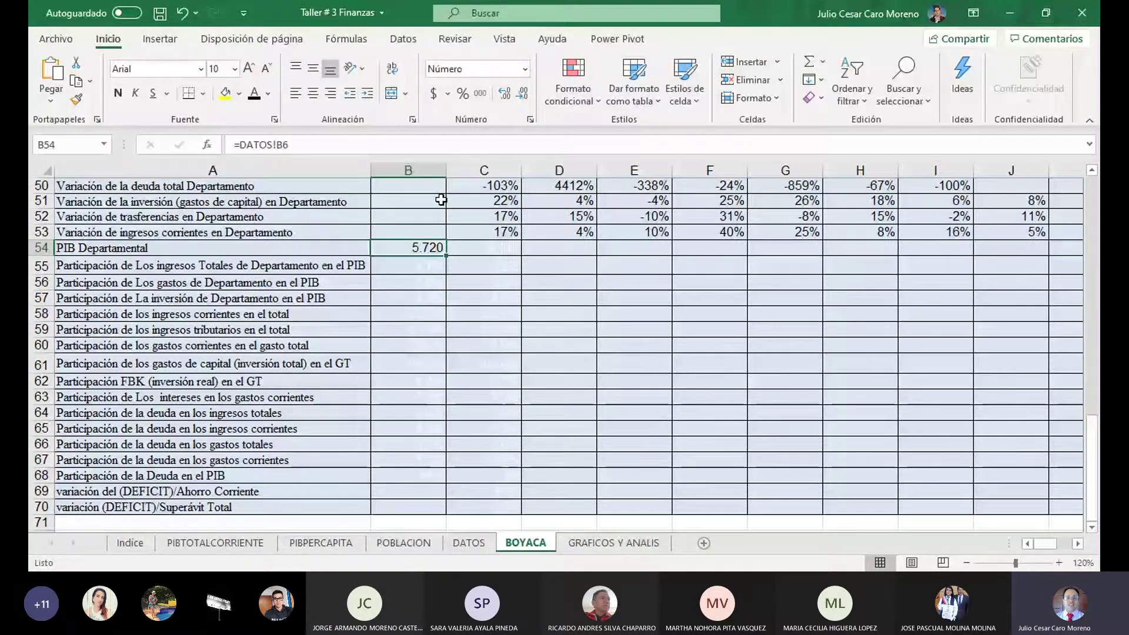
left_click_drag(447, 255, 520, 257)
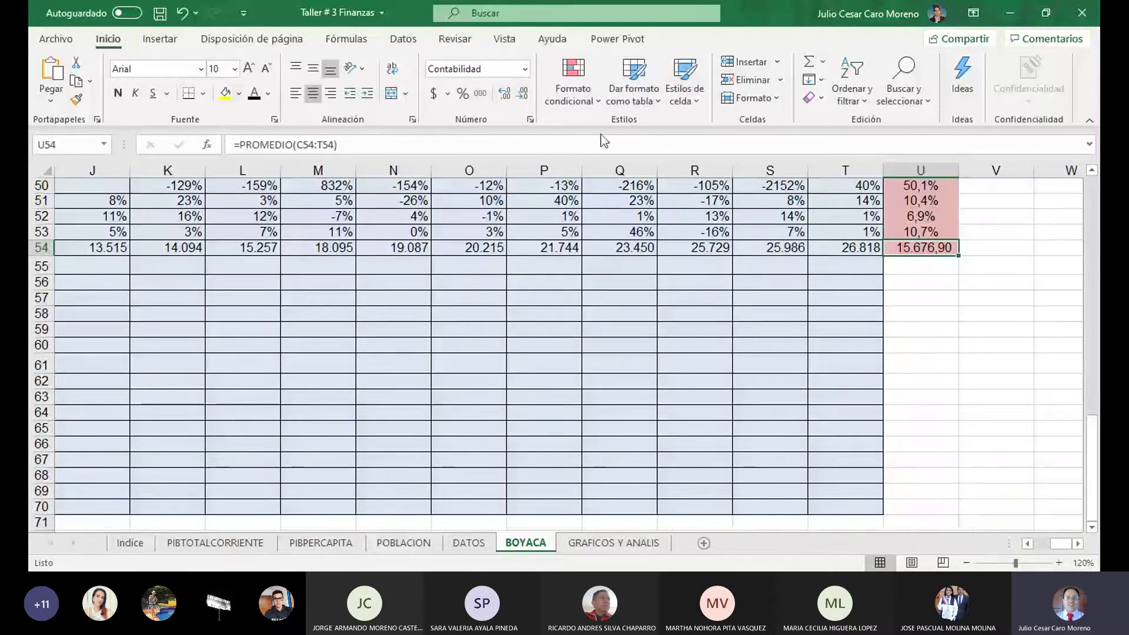
left_click(522, 94)
left_click(522, 95)
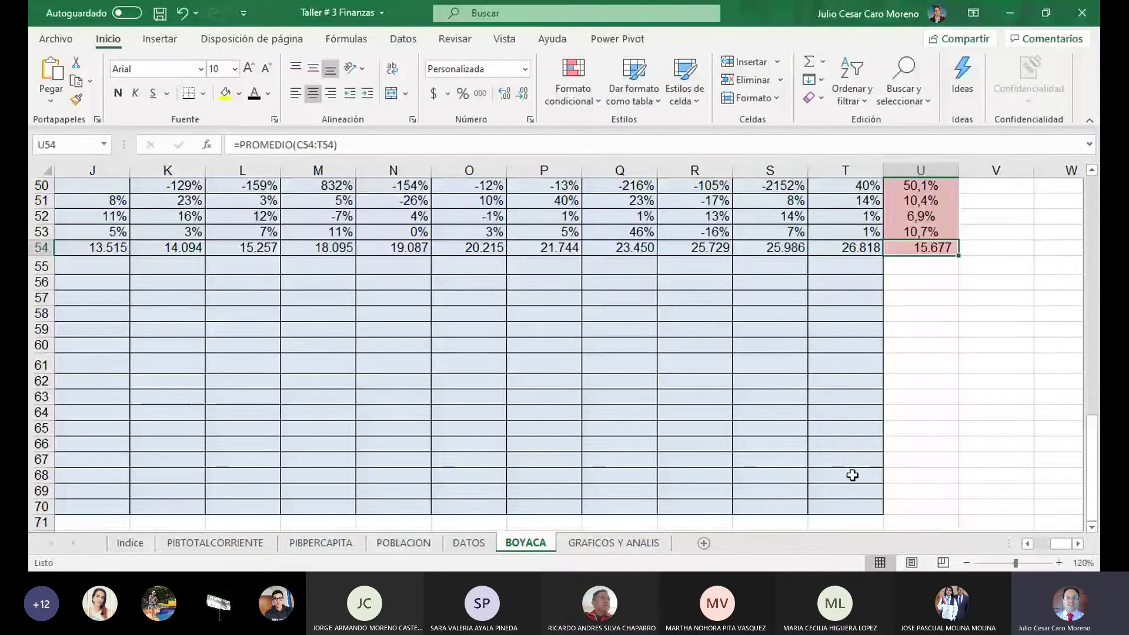
Insert a clustered column chart from the PIB Departamental row, covering its label in A54 through the 2018 value in T54.
key("Left")
key("Left")
key("Left")
key("Left")
key("Left")
key("Left")
key("Left")
key("Left")
key("Left")
key("Left")
key("Left")
key("Left")
key("Left")
key("Left")
key("Left")
key("Left")
key("Left")
key("Left")
key("Left")
key("Left")
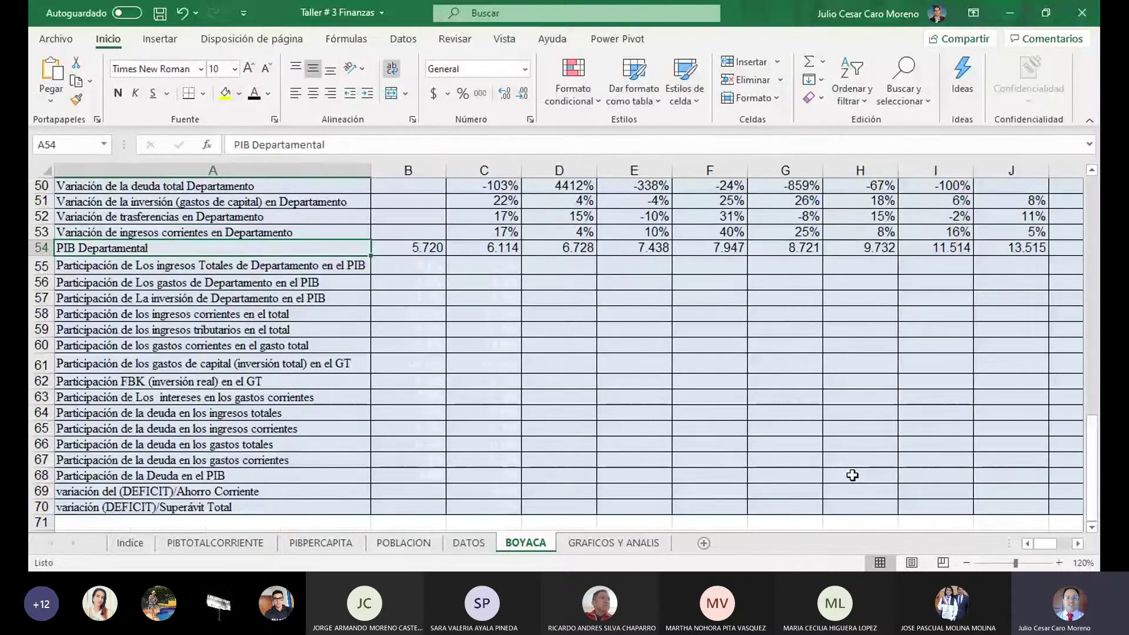
key("Right")
key("Left")
key("shift+Right")
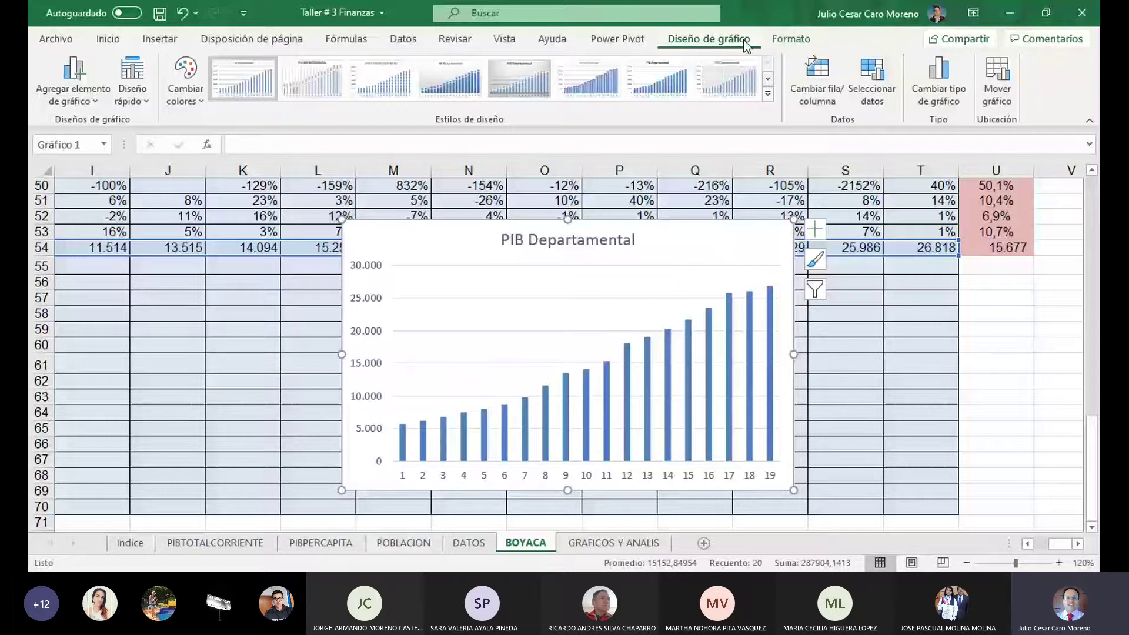
Set the PIB Departamental chart's horizontal axis labels to the years 2000 to 2018 in row 1.
left_click(872, 83)
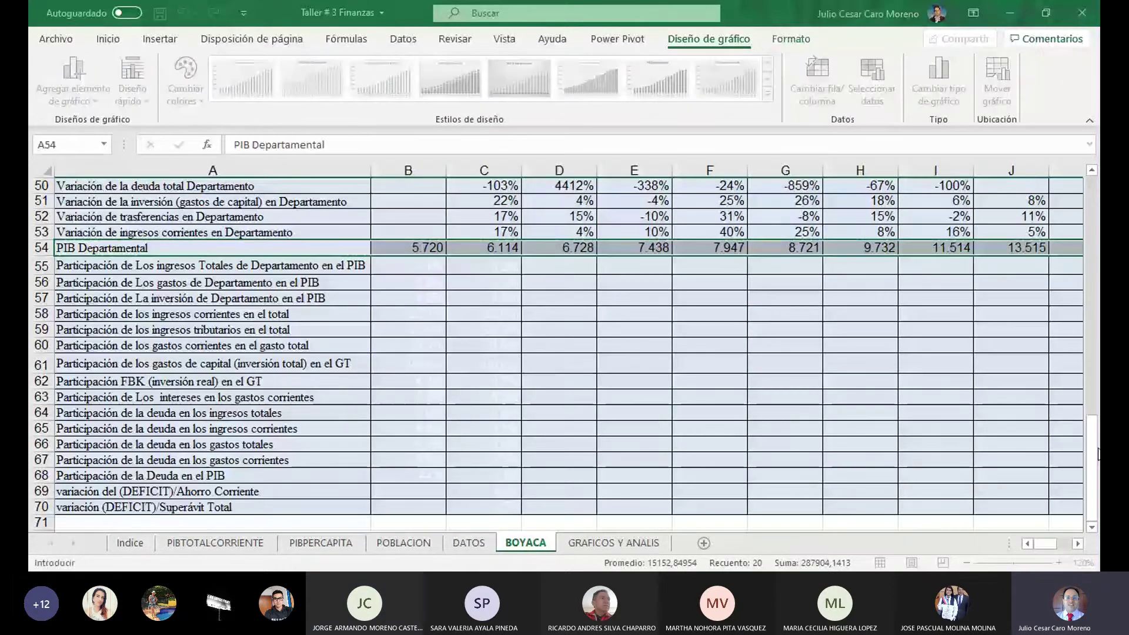
left_click_drag(1093, 450, 1097, 203)
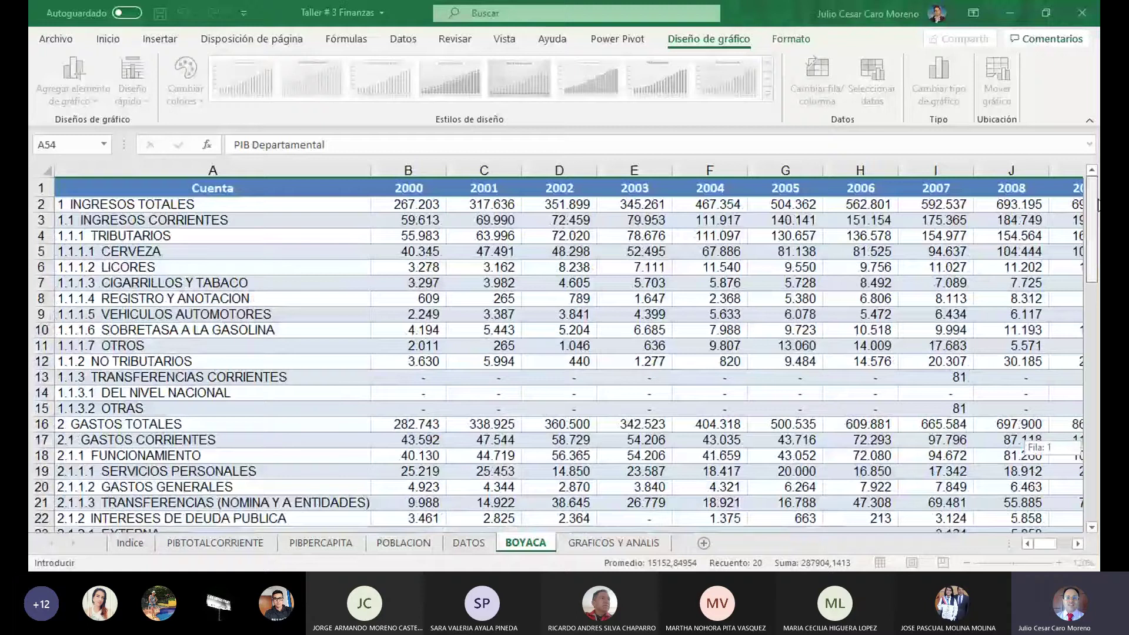
left_click(411, 191)
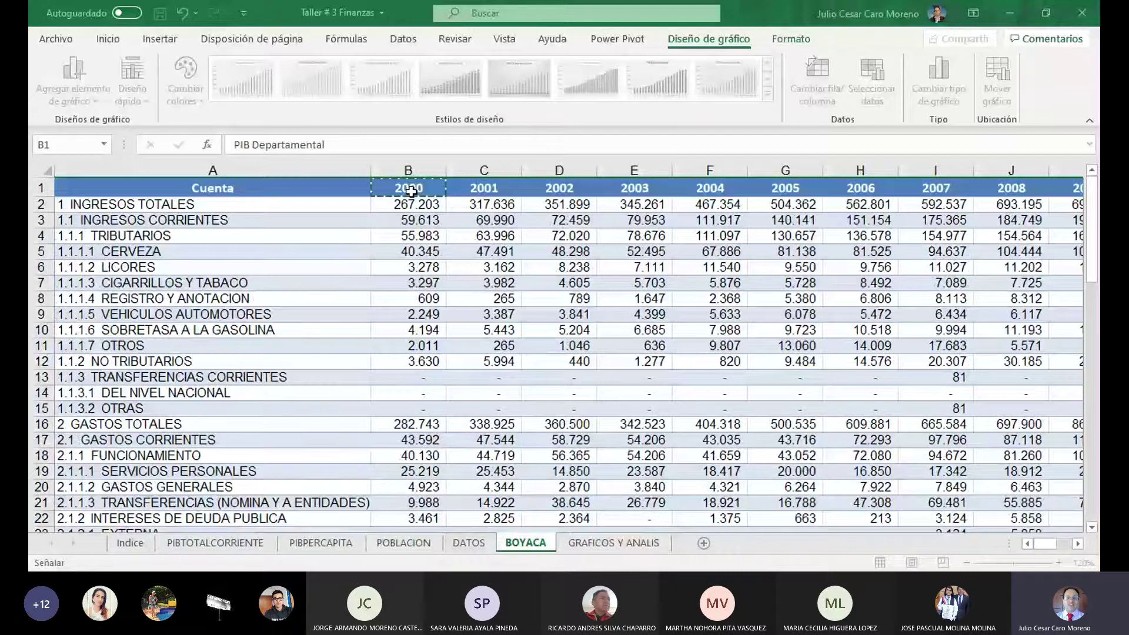
key("Return")
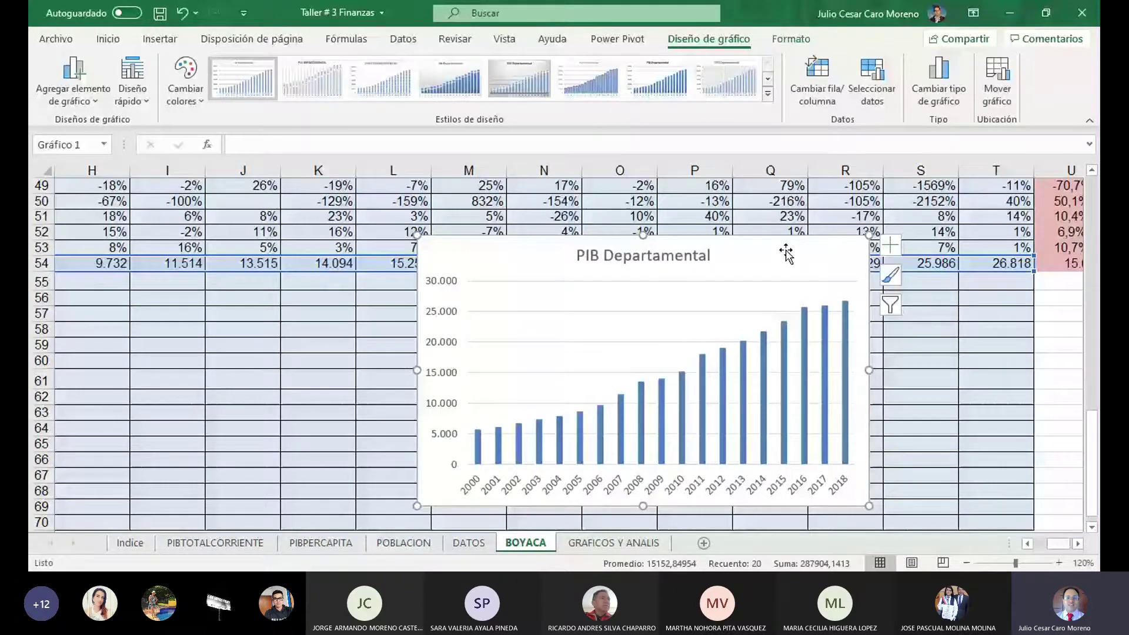
Move the PIB Departamental chart to the GRAFICOS Y ANALIS sheet, directly below the last line chart.
key("ctrl+x")
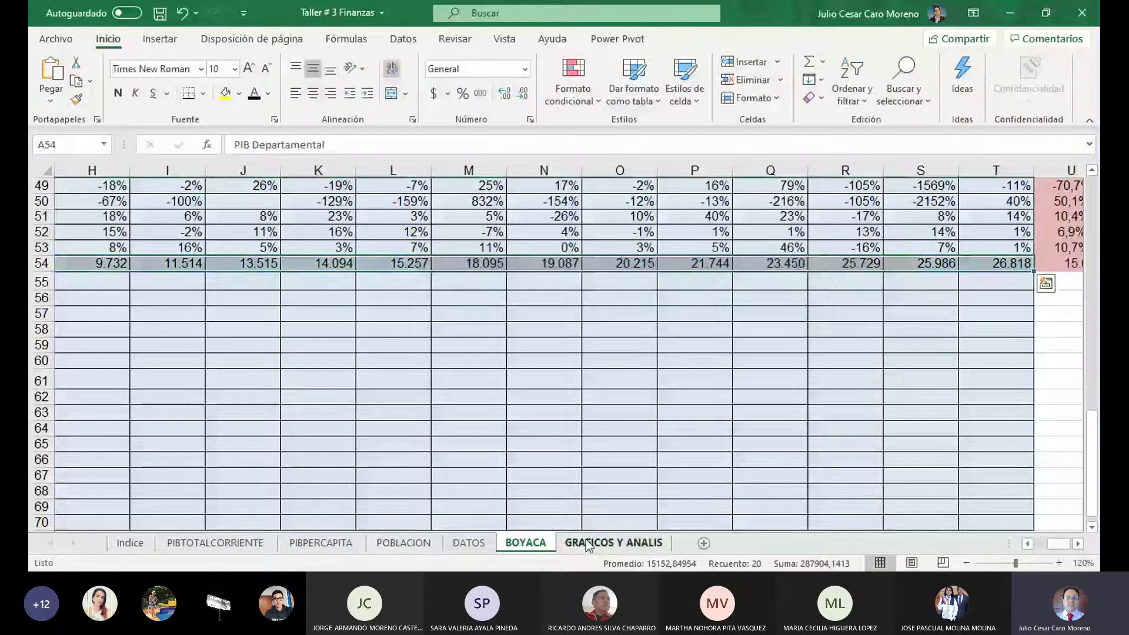
left_click(586, 541)
left_click(112, 452)
key("ctrl+v")
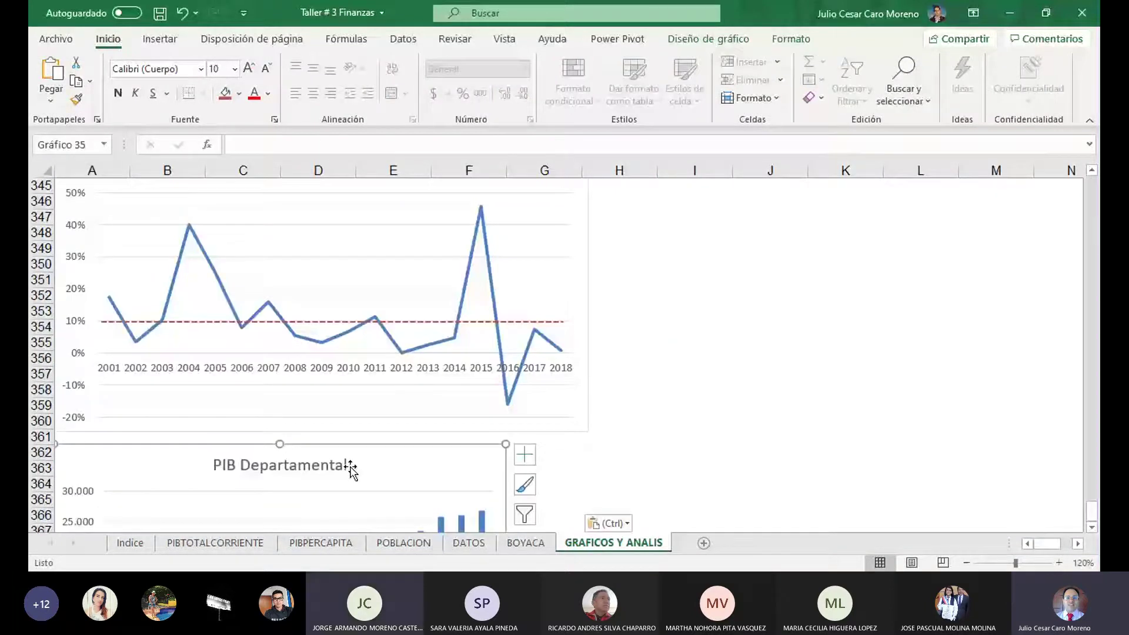
Widen the PIB Departamental chart to match the chart above it, and extend its plot area up towards the title.
scroll(350, 470, "down", 6)
scroll(478, 292, "up", 2)
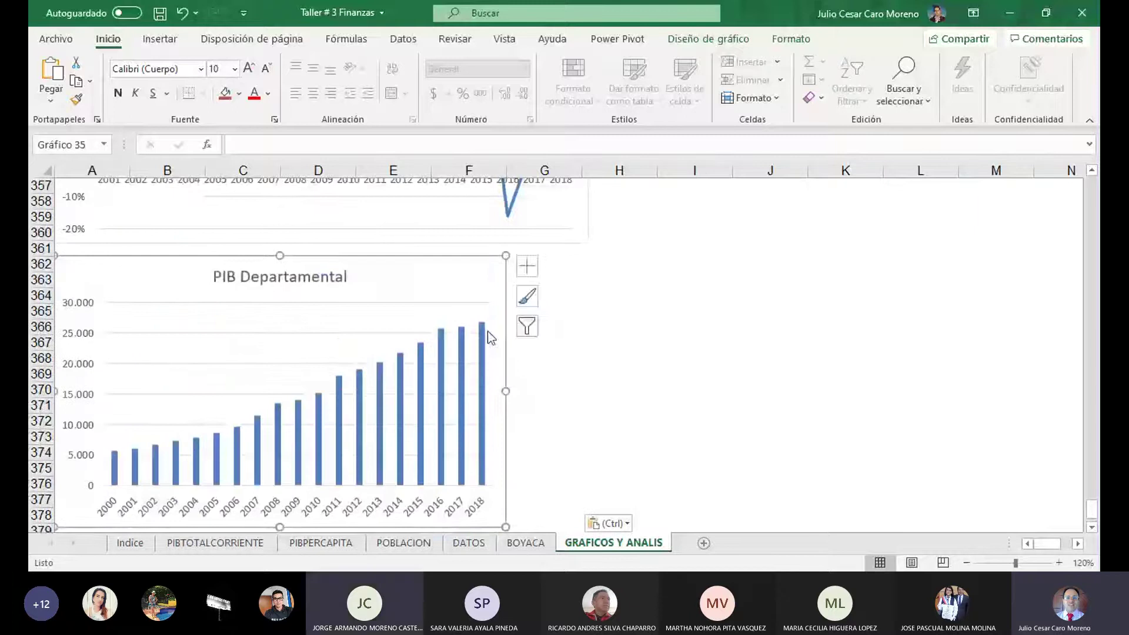
left_click_drag(518, 391, 589, 391)
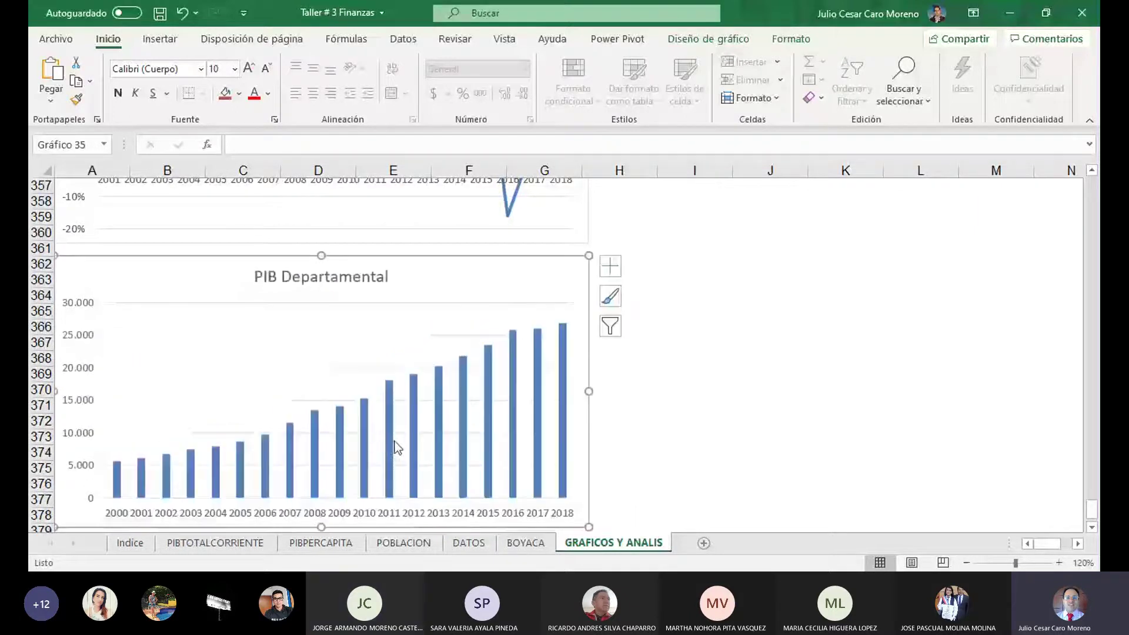
left_click(343, 311)
left_click_drag(342, 301, 341, 289)
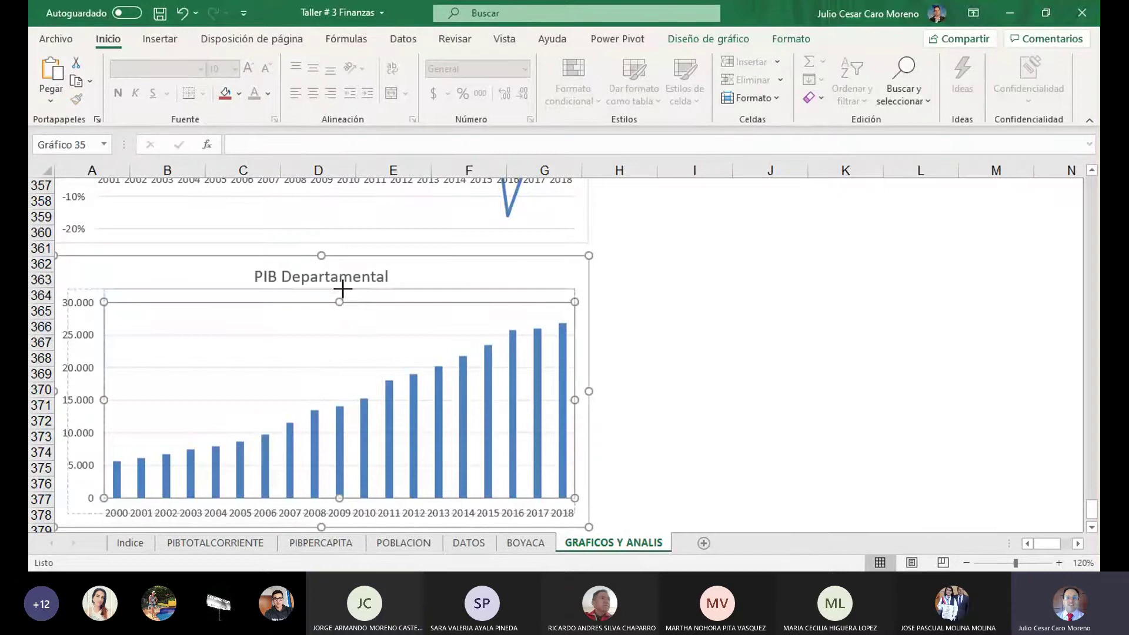
left_click(771, 357)
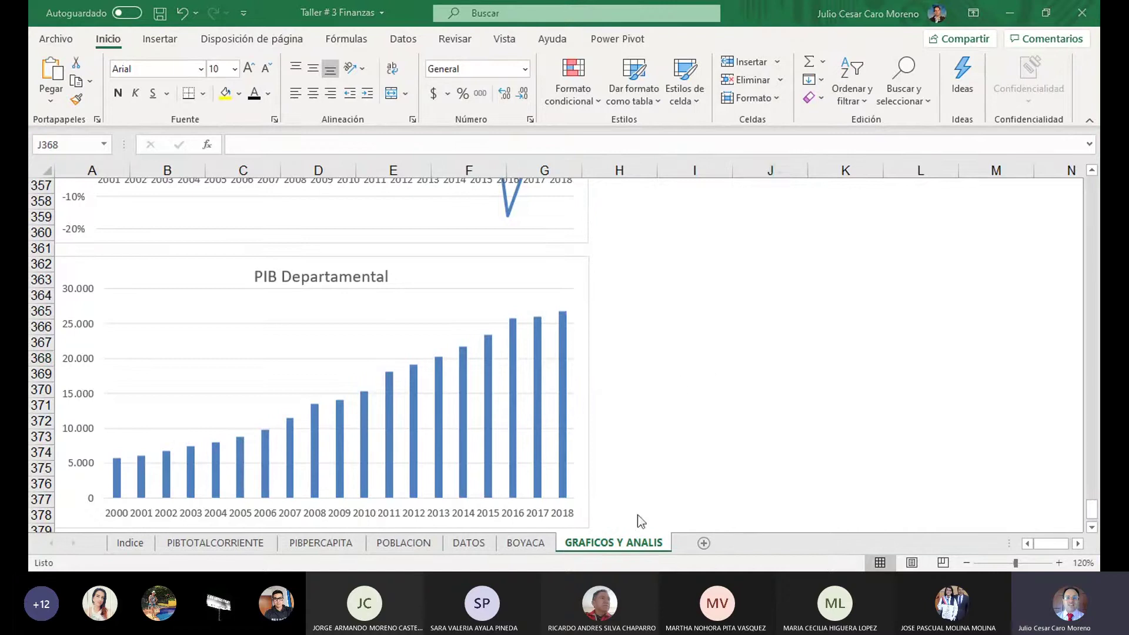
Review the PIB Departamental row on the BOYACA sheet, checking the formulas in B54 and T54.
left_click(473, 542)
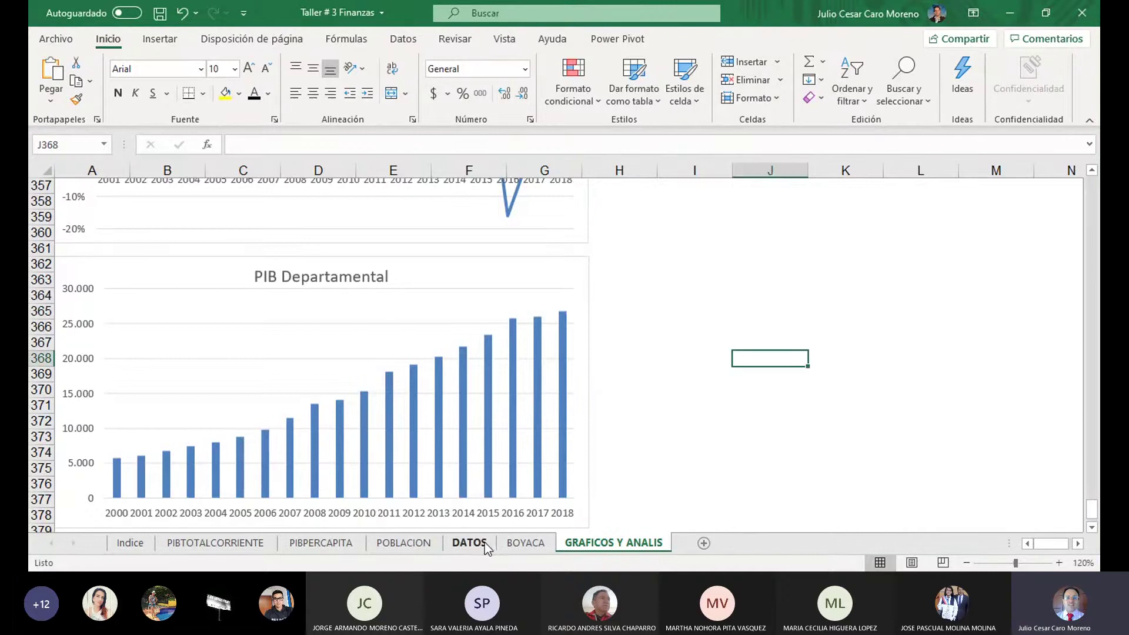
left_click(523, 544)
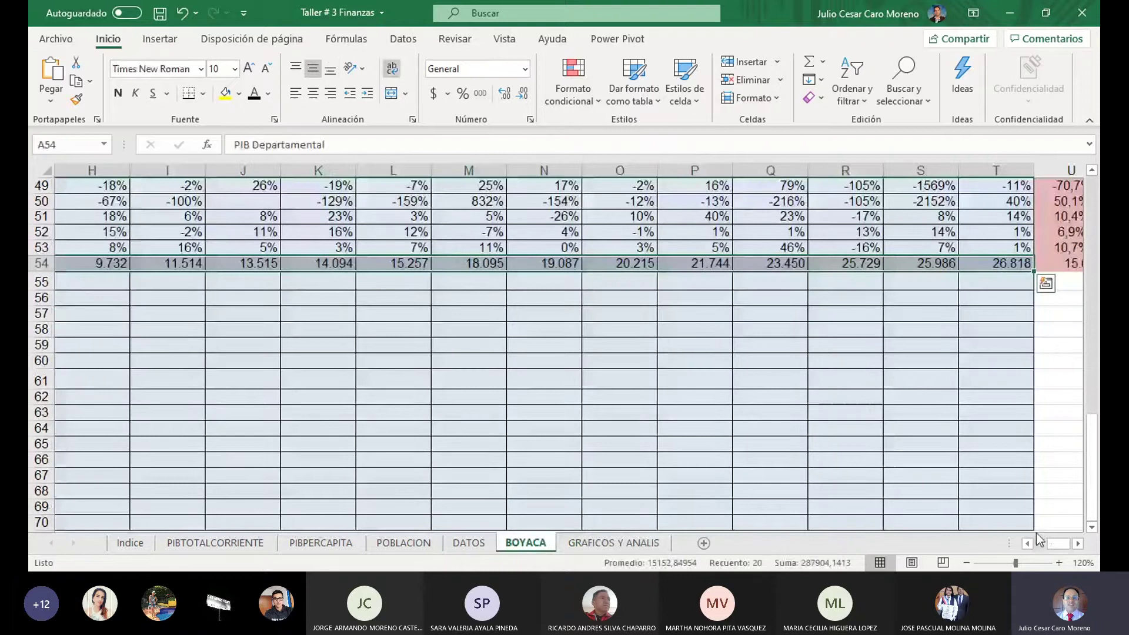
left_click_drag(1062, 547, 1044, 549)
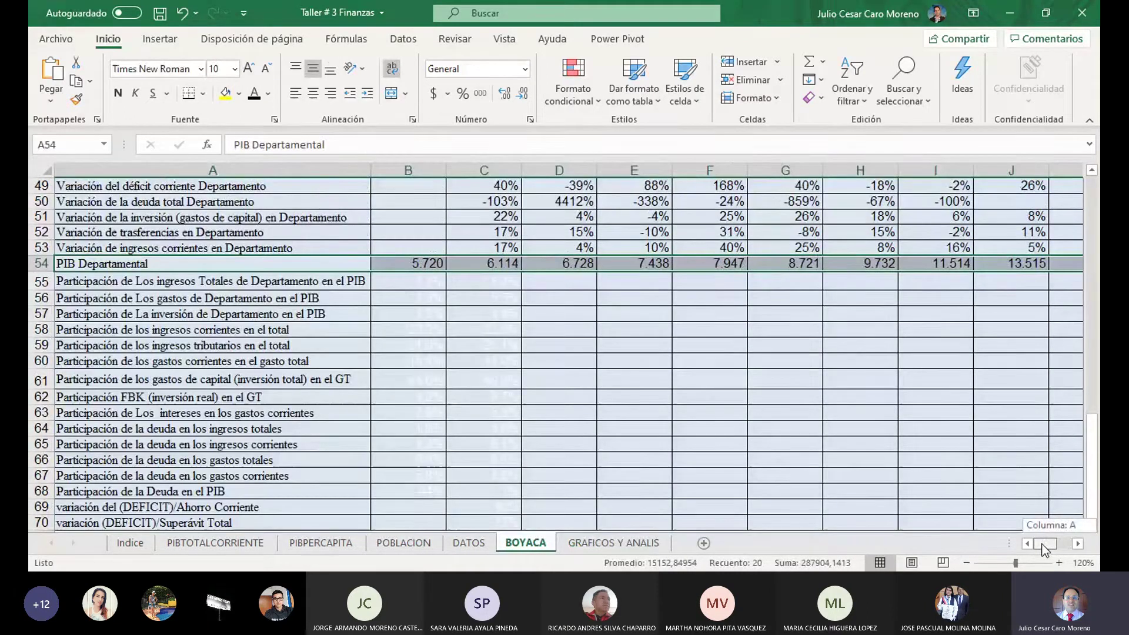
left_click_drag(1044, 549, 1044, 549)
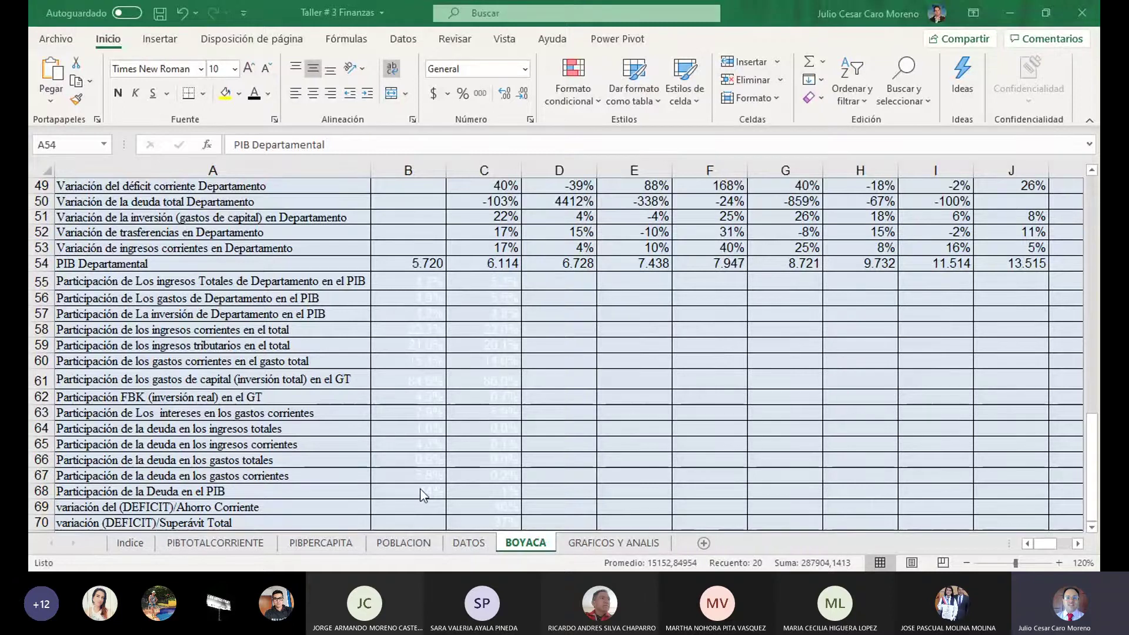
left_click(431, 264)
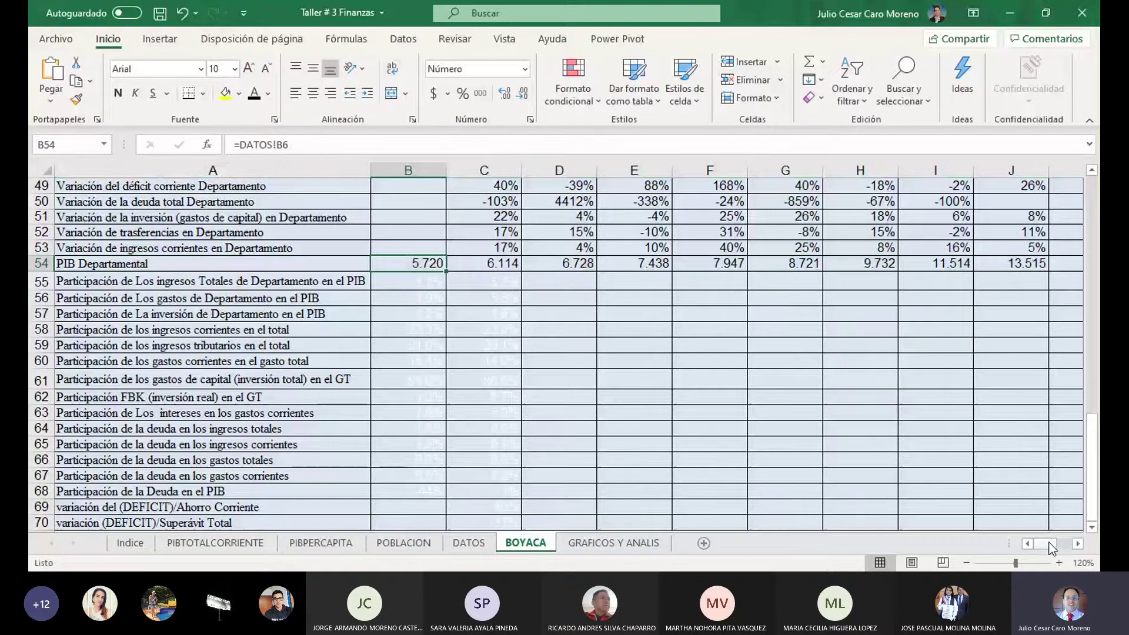
left_click_drag(1052, 548, 1060, 548)
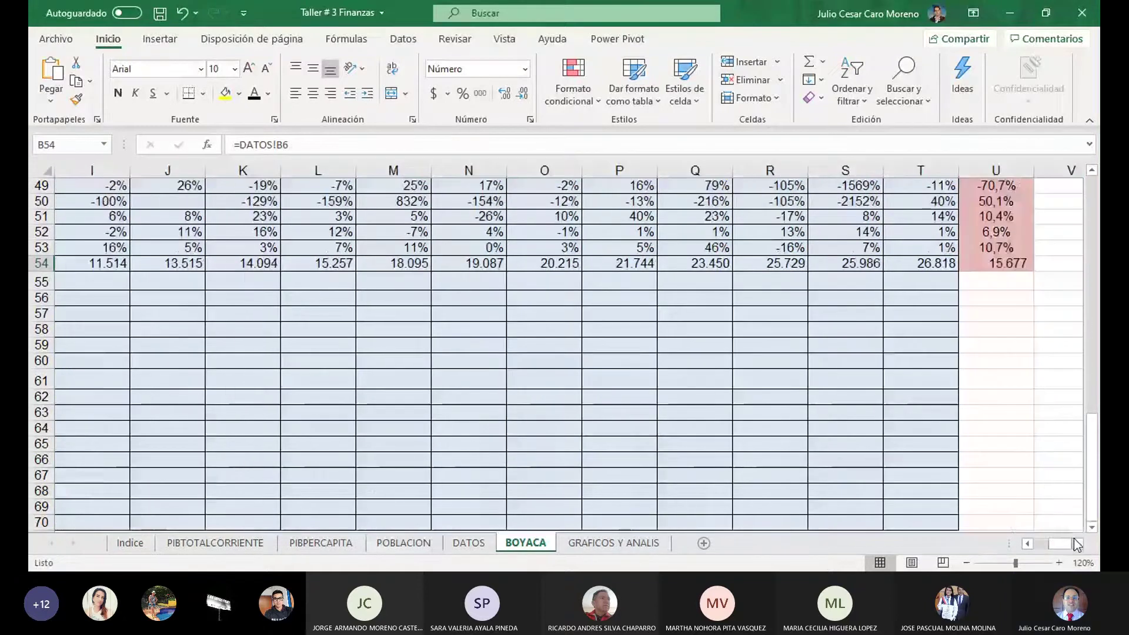
left_click(944, 269)
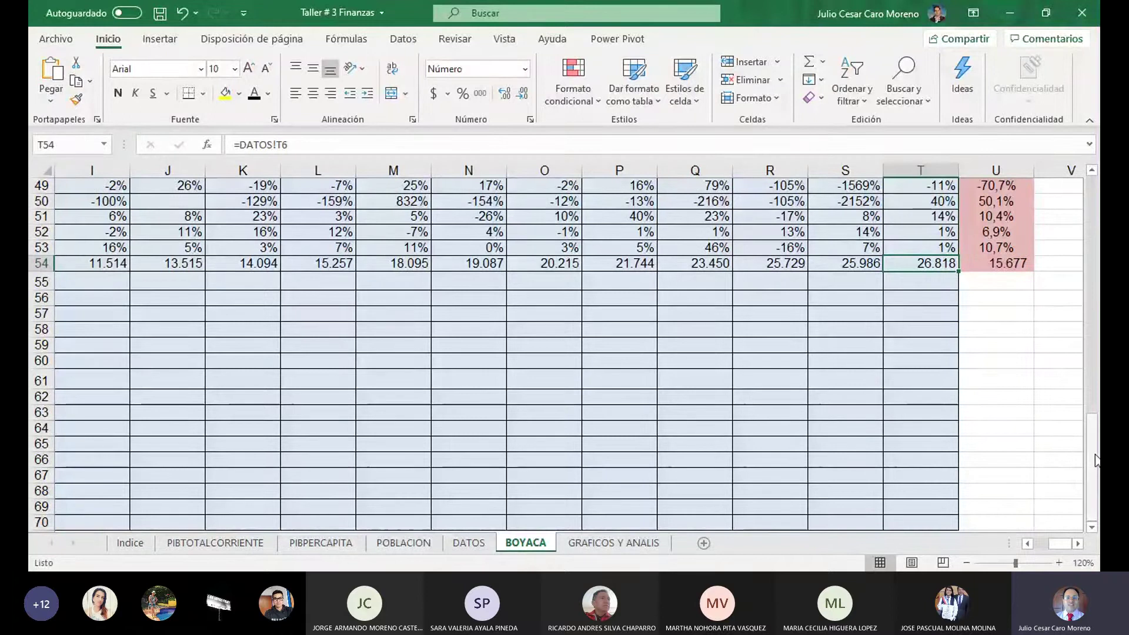
Freeze the header row with the years on the BOYACA sheet so it stays in view over the indicator rows.
left_click_drag(1095, 460, 1094, 223)
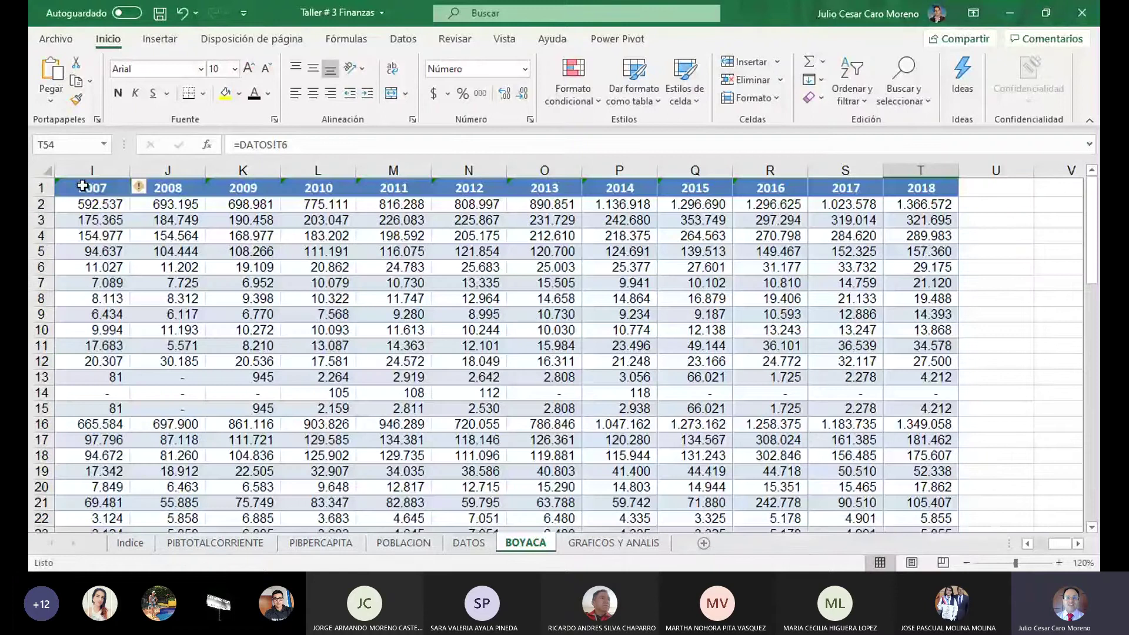
left_click(82, 186)
left_click(504, 39)
left_click(805, 100)
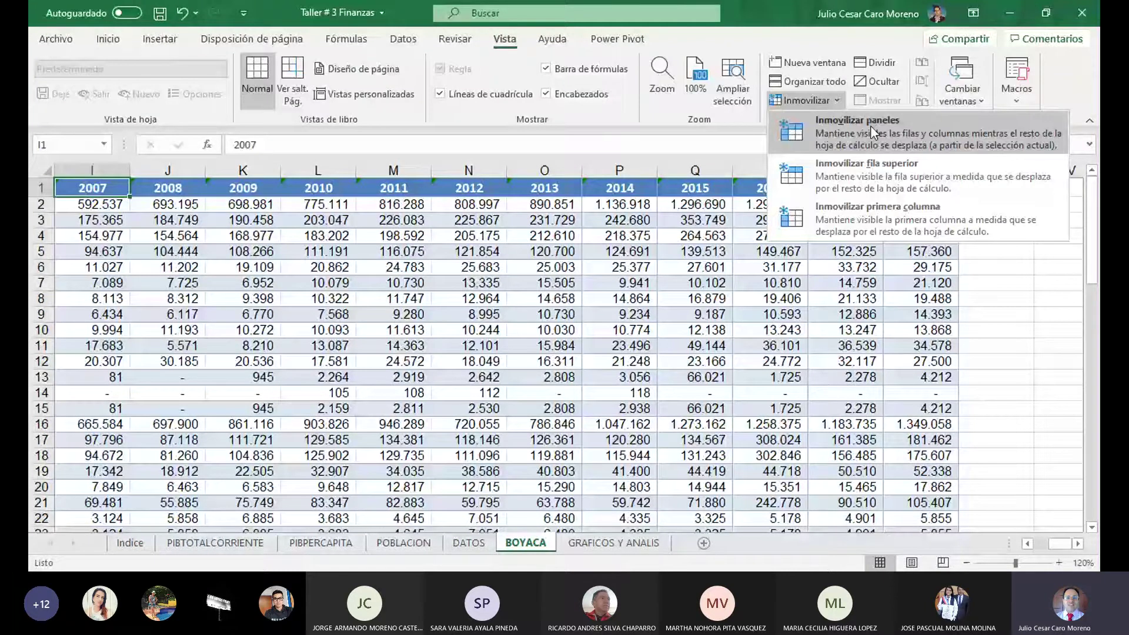
left_click(871, 125)
scroll(771, 386, "down", 20)
scroll(771, 386, "up", 3)
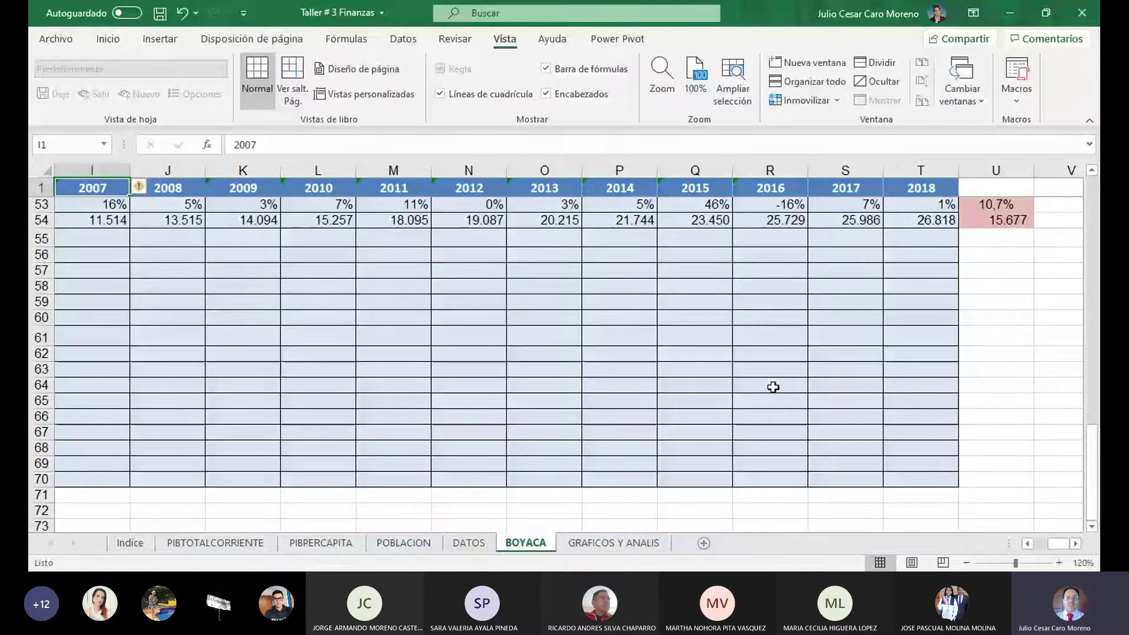
Review the list of remaining indicators in A55:A70 below the PIB Departamental row.
mouse_move(1059, 544)
left_mouse_down()
mouse_move(1034, 545)
mouse_move(1064, 544)
left_mouse_up()
left_click(400, 220)
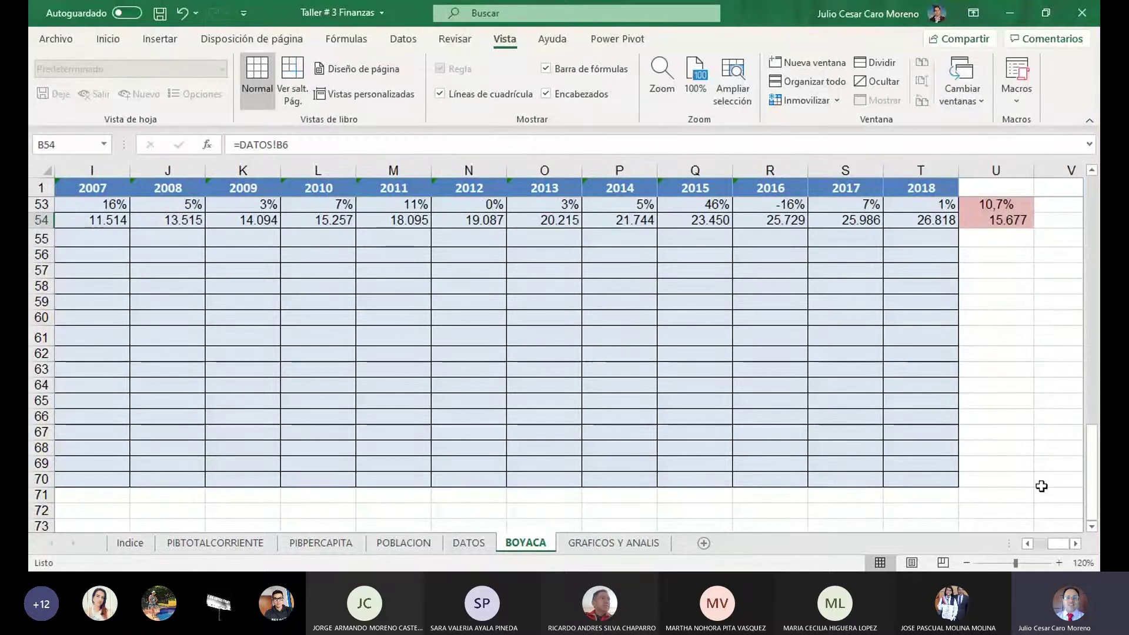
left_click_drag(1060, 545, 1044, 545)
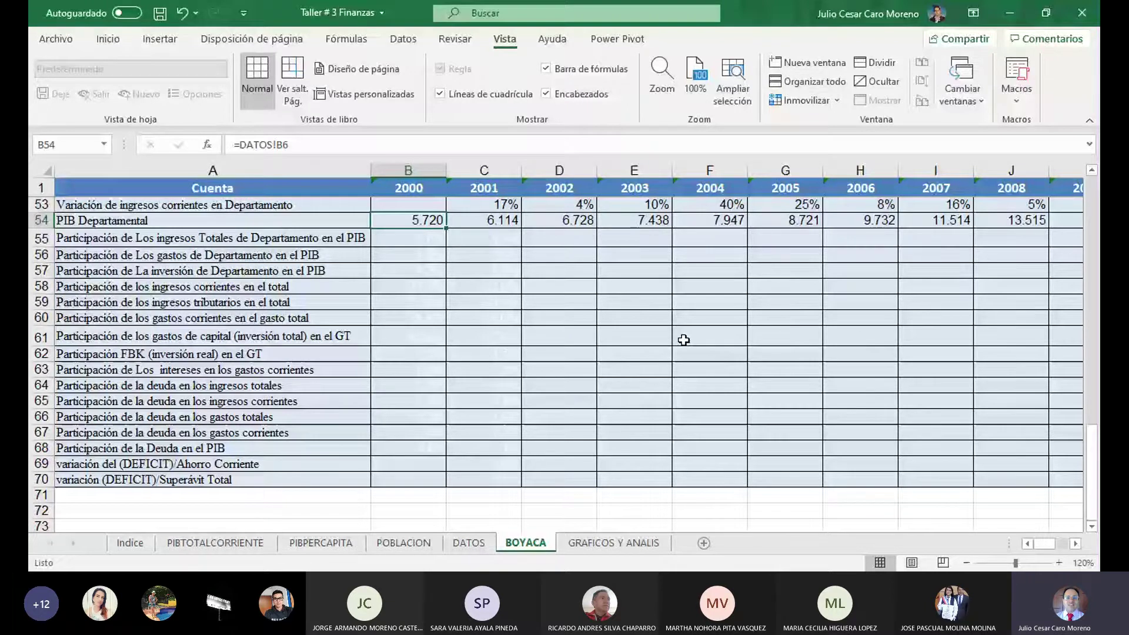
left_click_drag(151, 238, 176, 479)
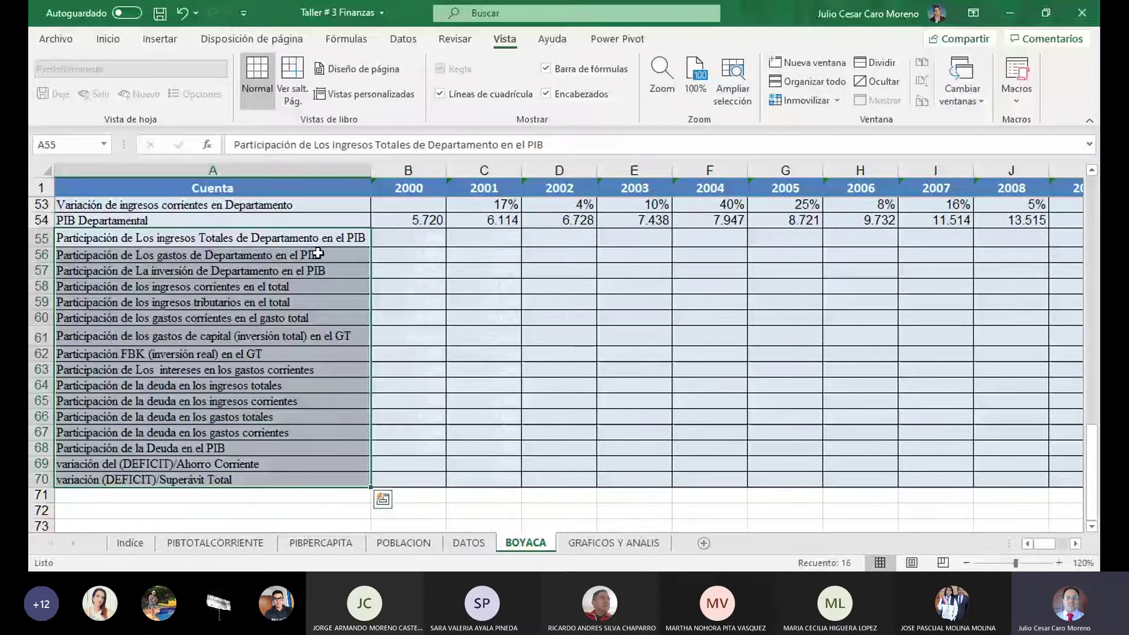
left_click(352, 219)
Enlarge the BOYACA sheet to 160% and increase the height of row 55 so its two-line label fits.
scroll(670, 323, "up", 3)
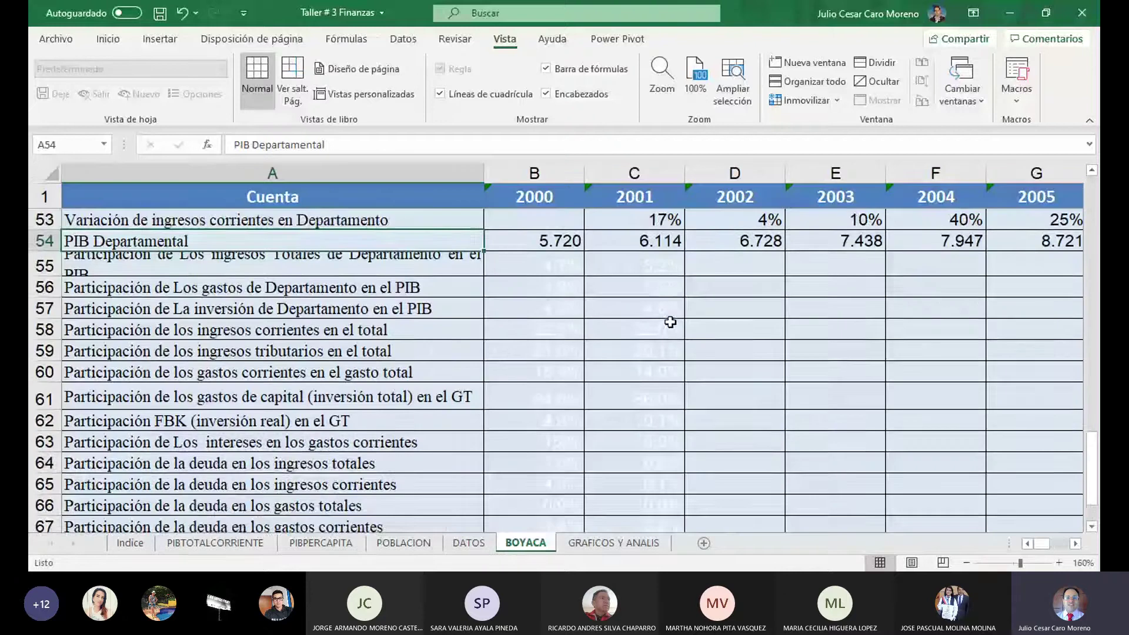
scroll(588, 300, "up", 1)
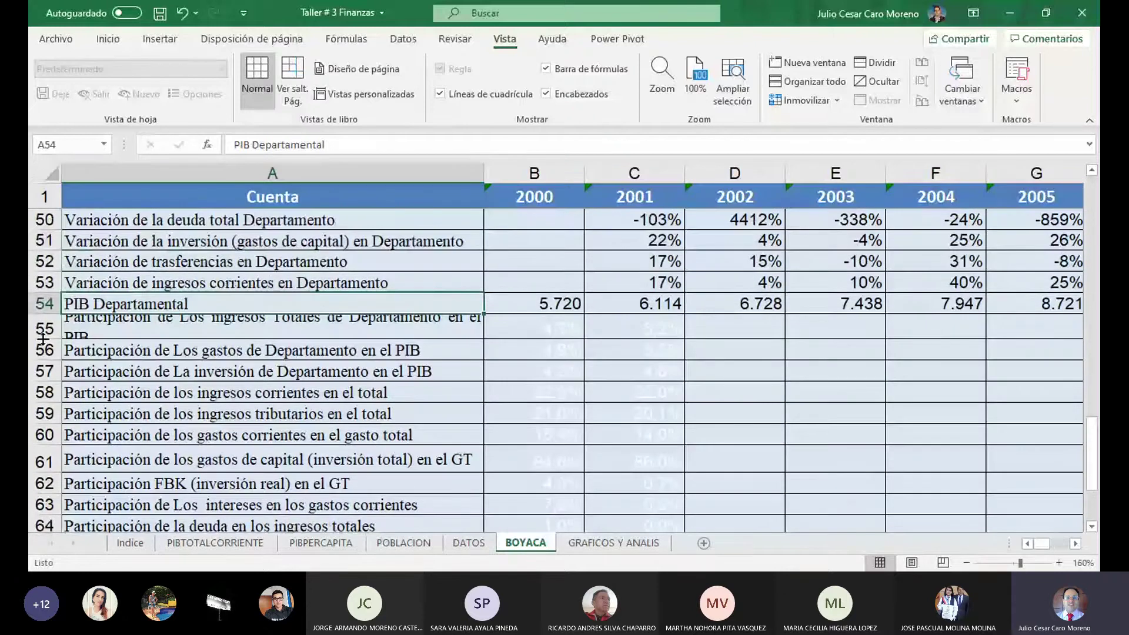
left_click_drag(43, 340, 48, 351)
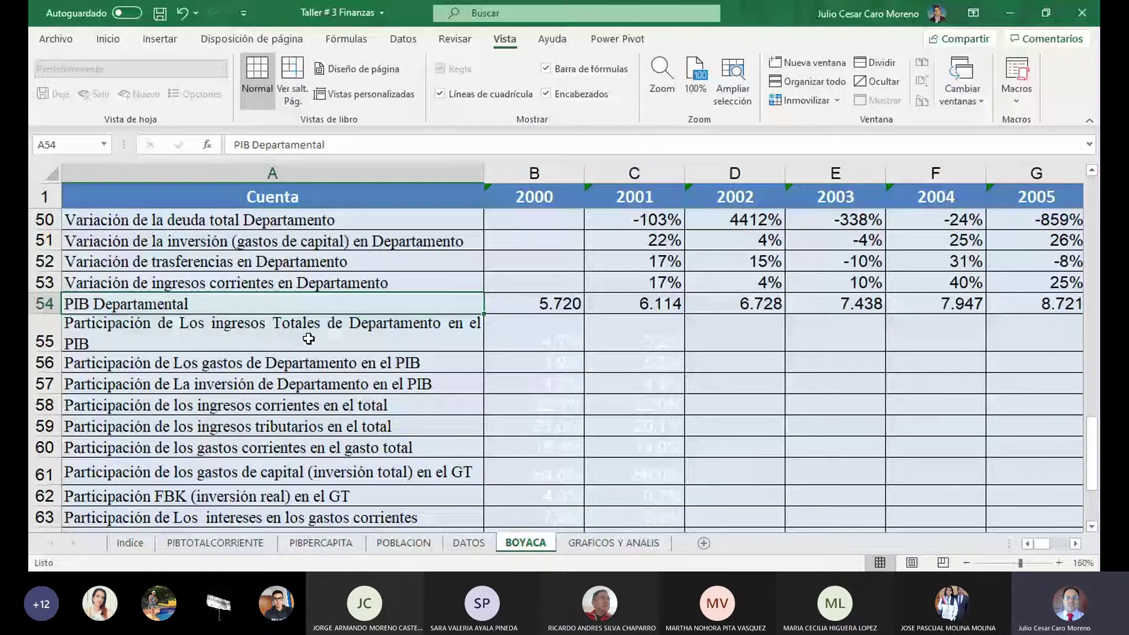
scroll(345, 478, "down", 1)
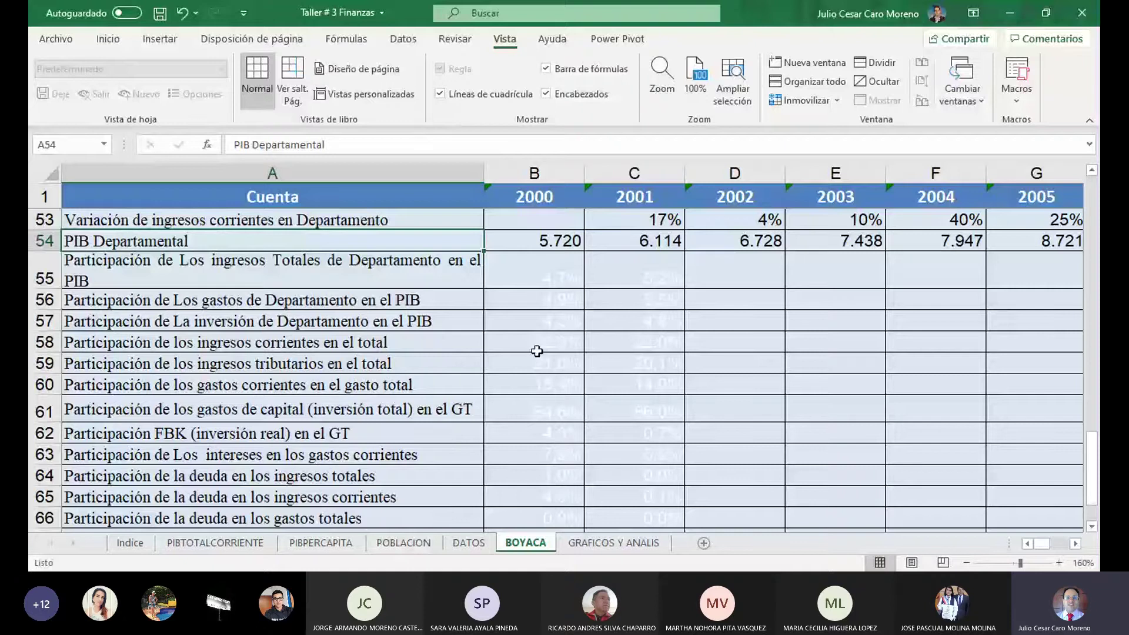
Examine the formula in B55 and trace its references to PIB Departamental and INGRESOS TOTALES for 2000.
left_click(552, 267)
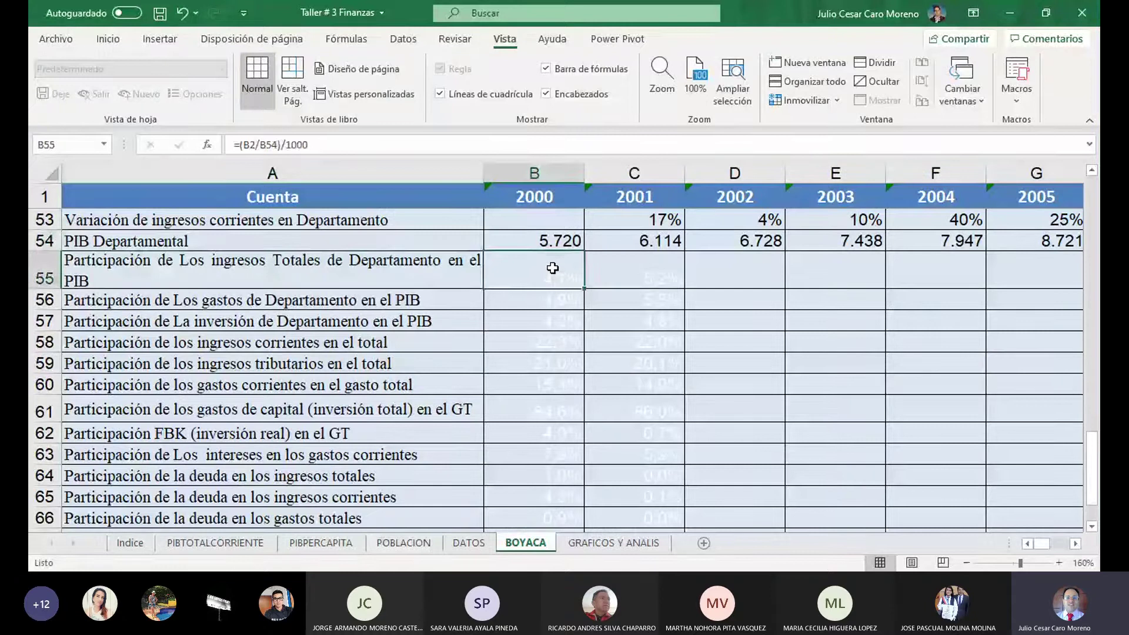
double_click(553, 266)
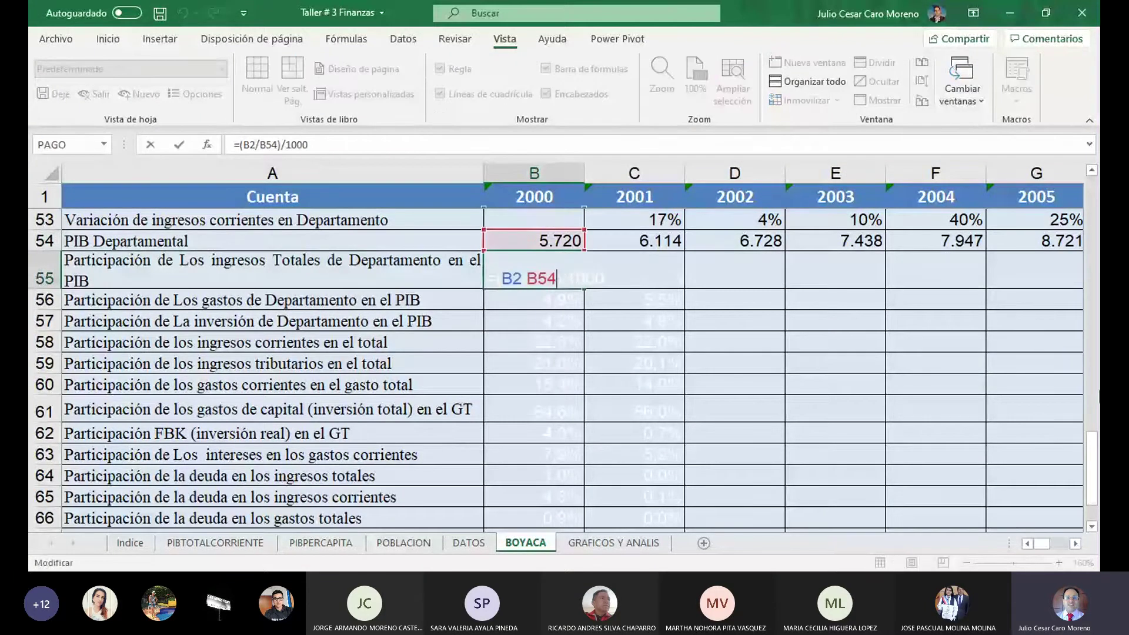
left_click_drag(1095, 472, 1079, 253)
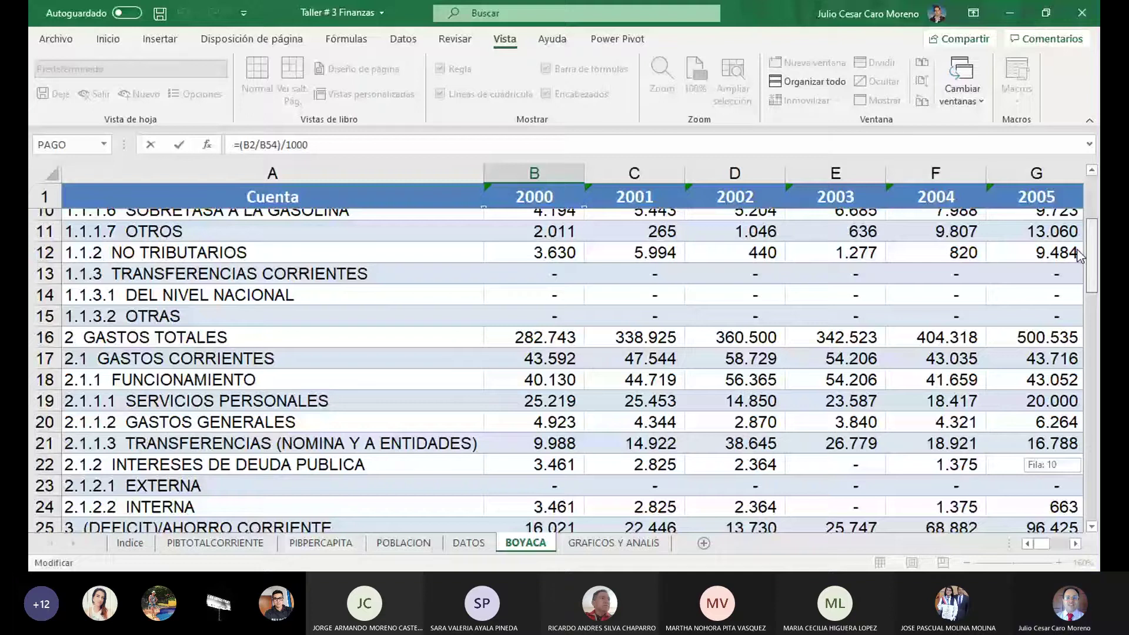
left_click_drag(1077, 249, 1077, 207)
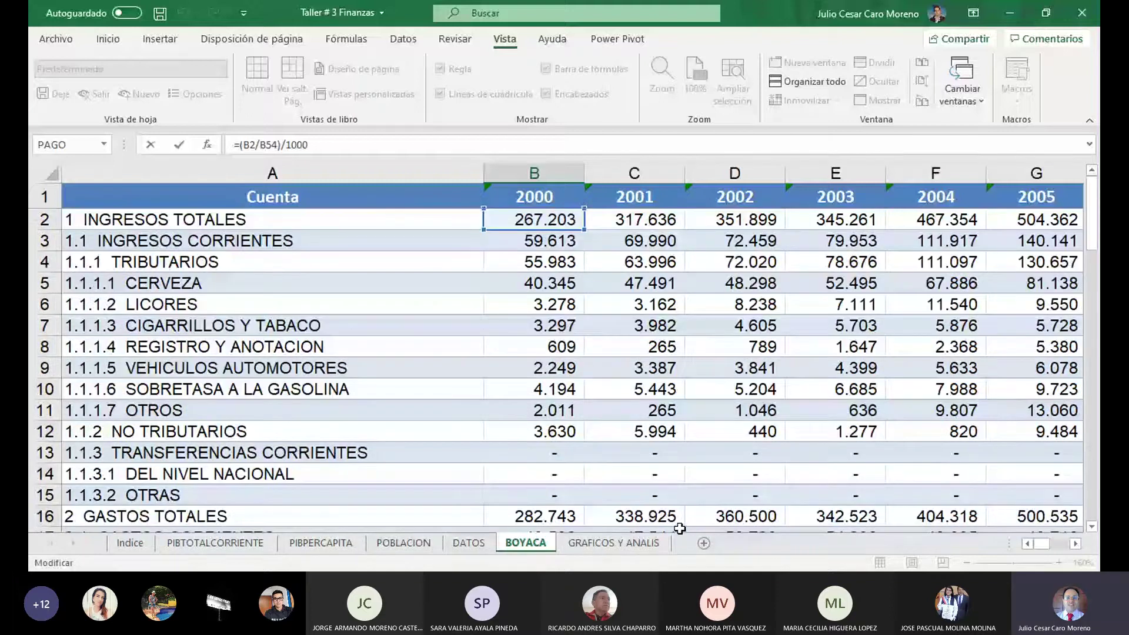
Look through the GRAFICOS Y ANALIS, PIBTOTALCORRIENTE, PIBPERCAPITA and DATOS sheets, ending back on BOYACA.
left_click(602, 544)
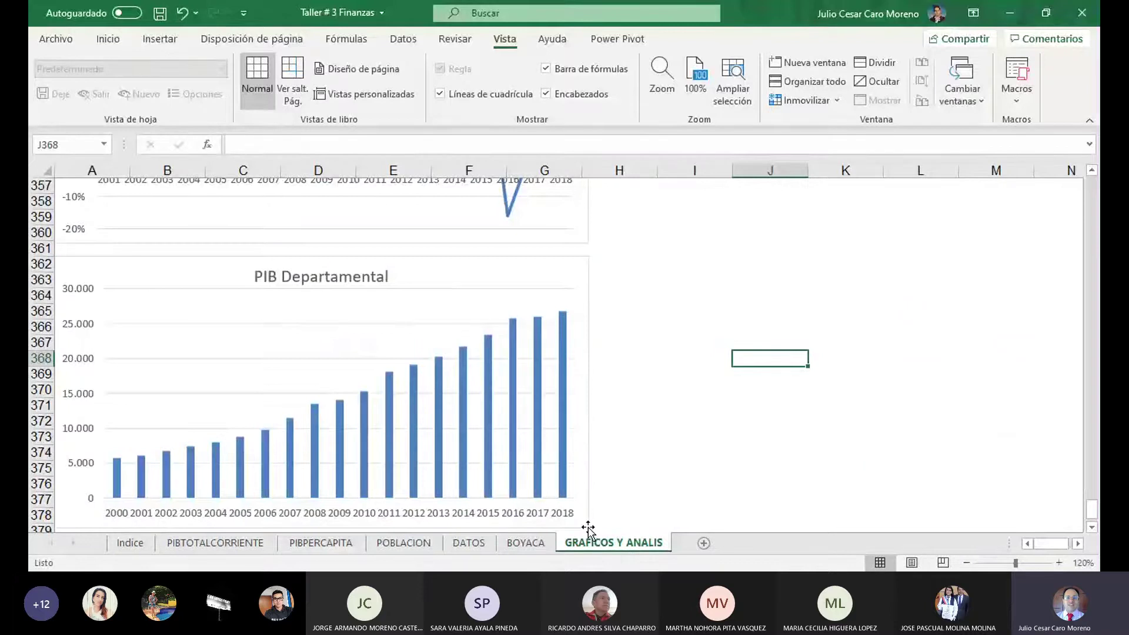
left_click(268, 541)
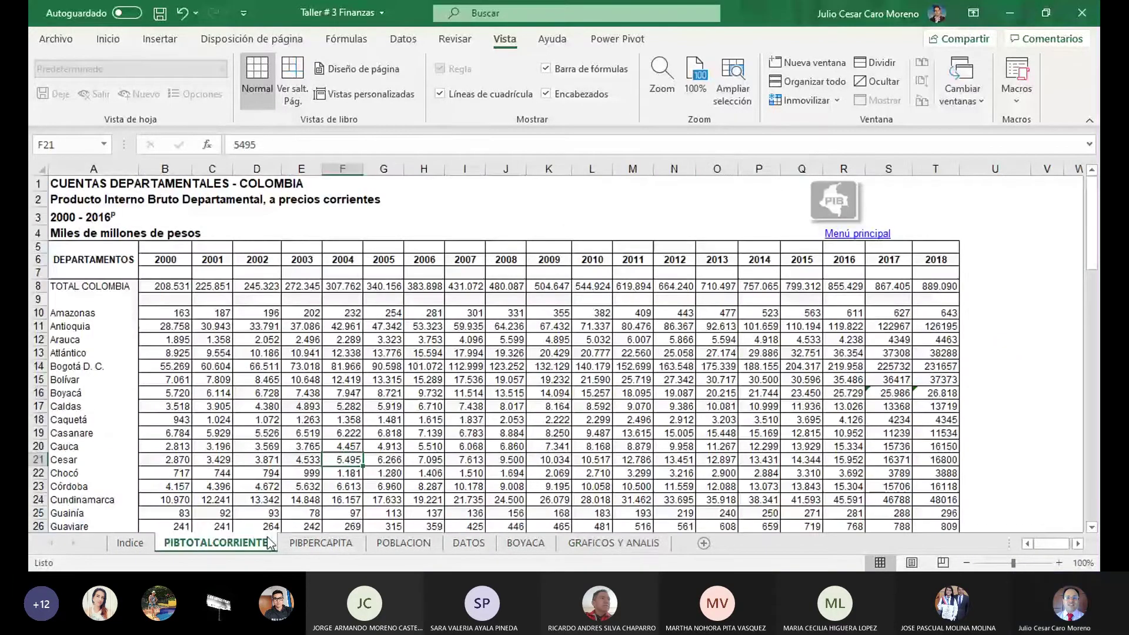
left_click(321, 542)
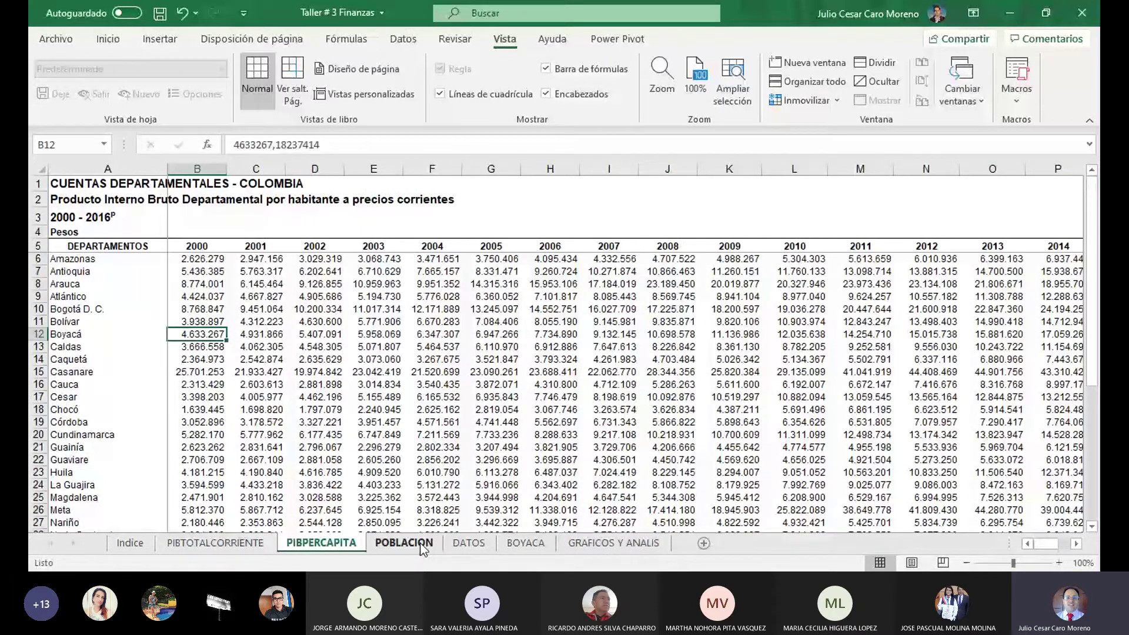
left_click(525, 543)
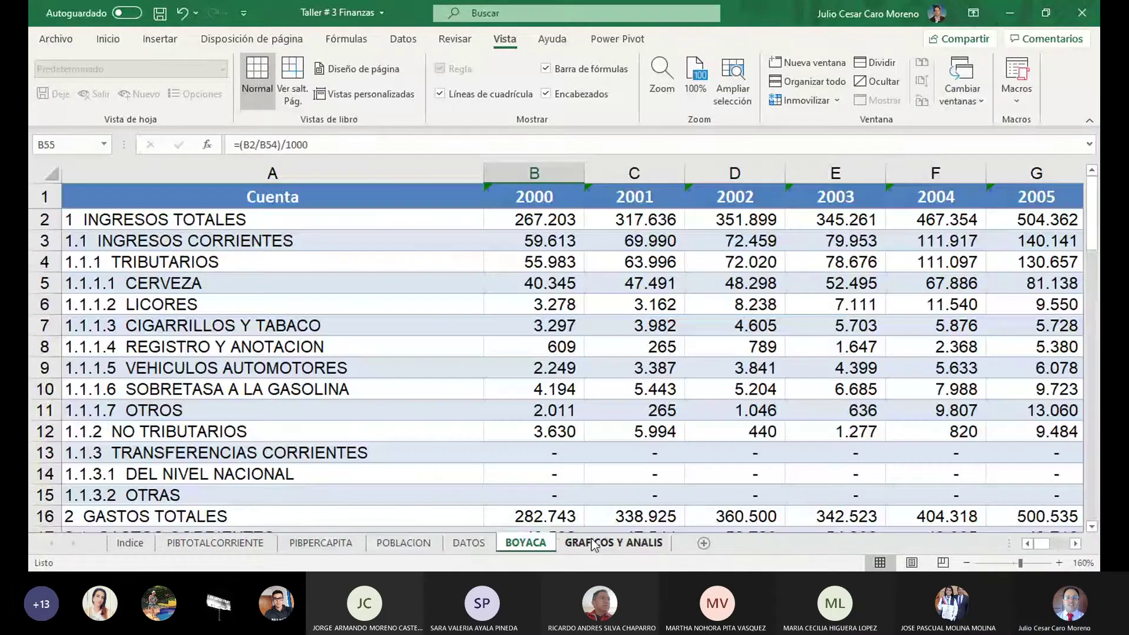
left_click(589, 544)
left_click(500, 544)
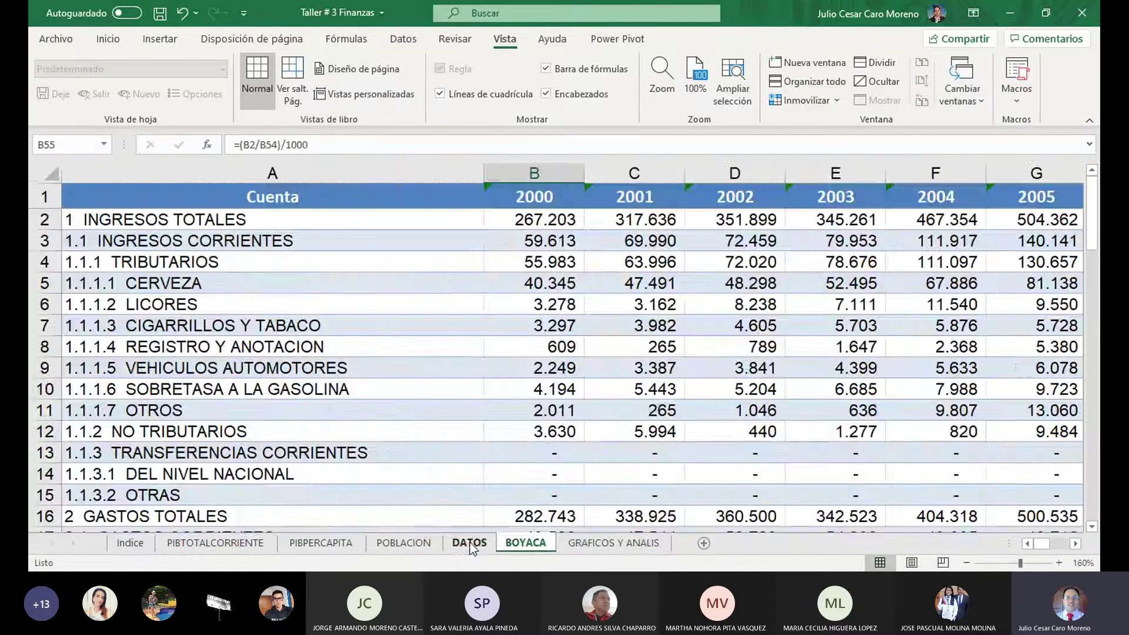
left_click(468, 542)
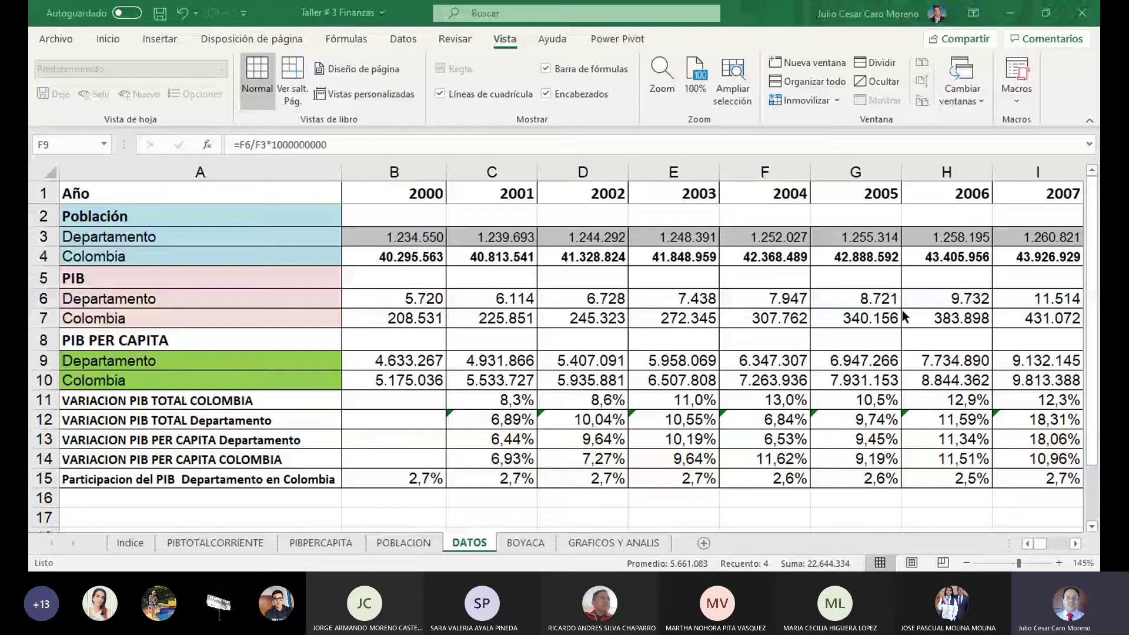
key("ctrl+v")
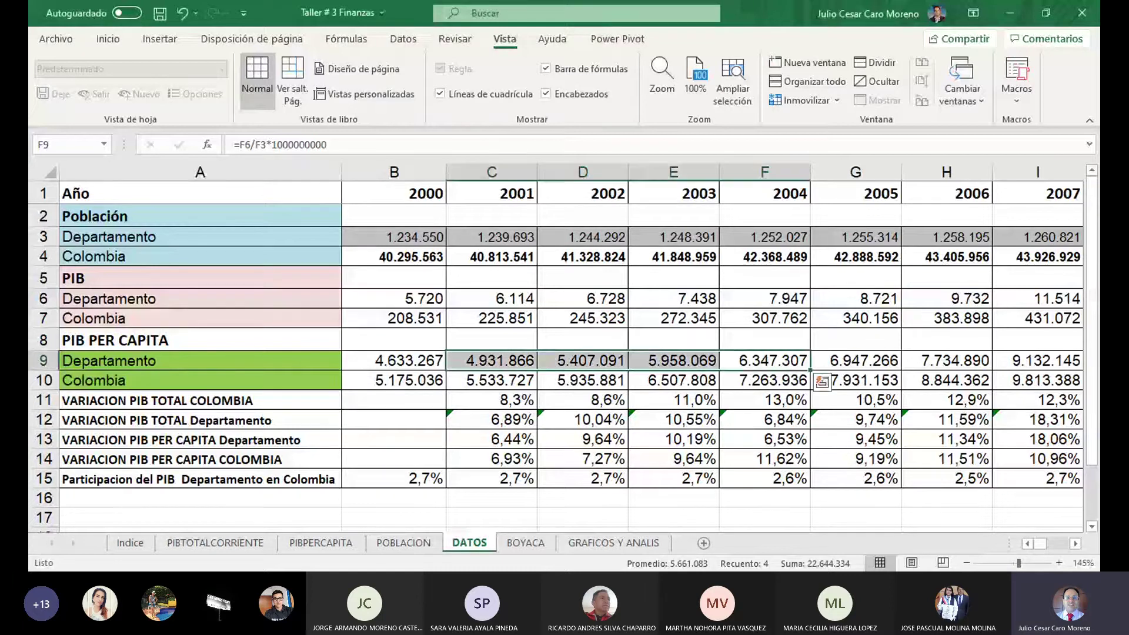
left_click(527, 542)
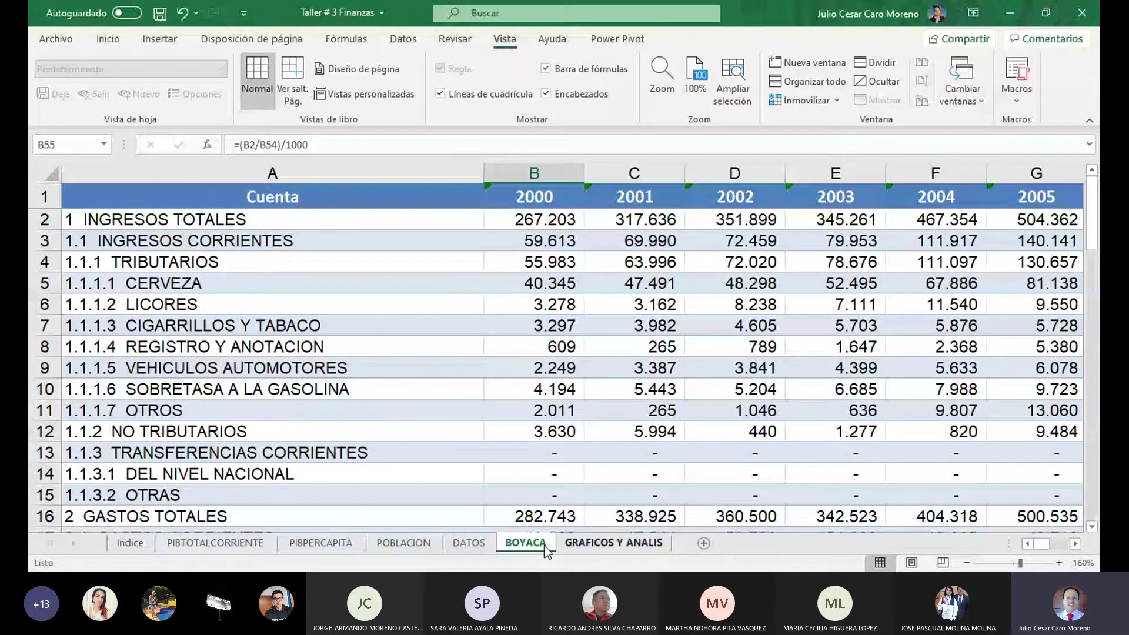
Change the label in A55 to "Participación de Los gastos Totales de Departamento en el PIB".
scroll(265, 265, "down", 17)
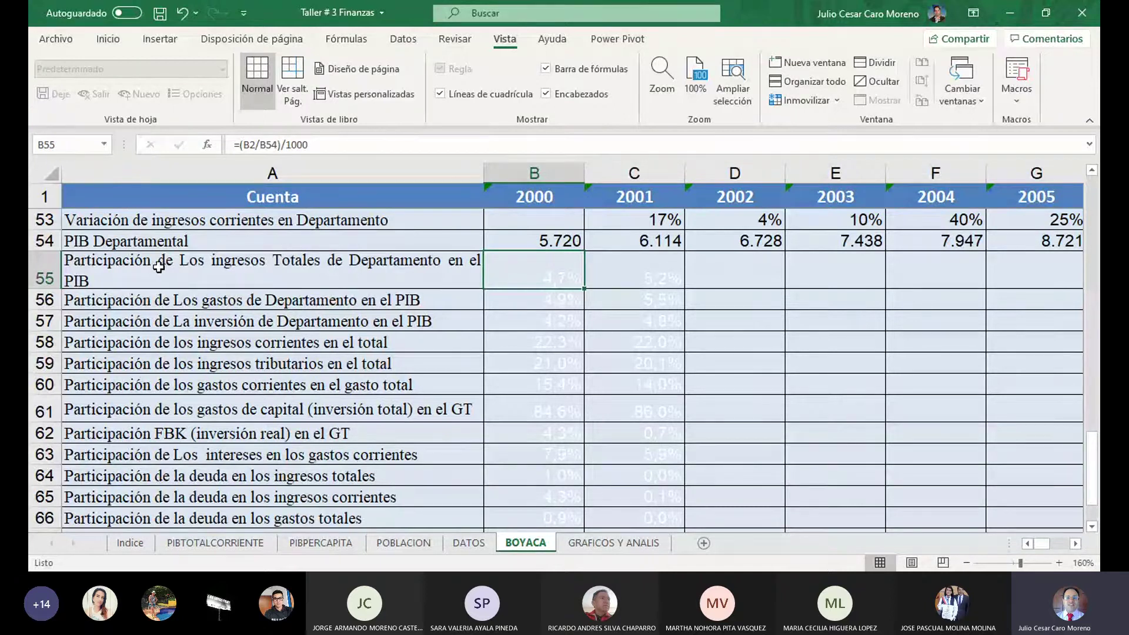
left_click(110, 272)
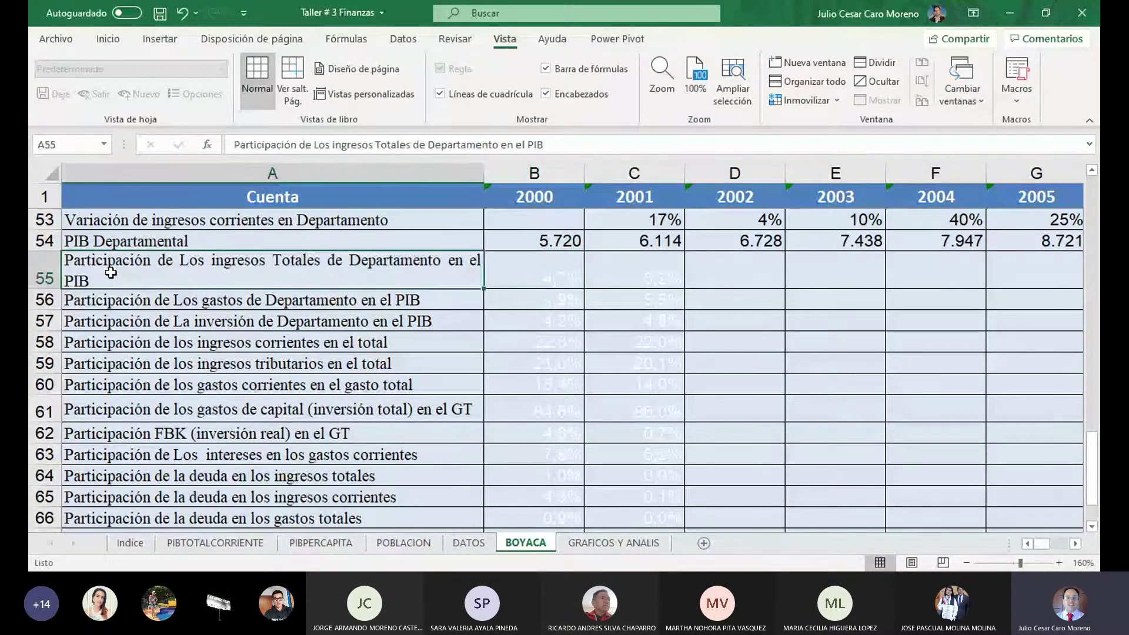
double_click(244, 274)
left_click_drag(256, 271, 203, 272)
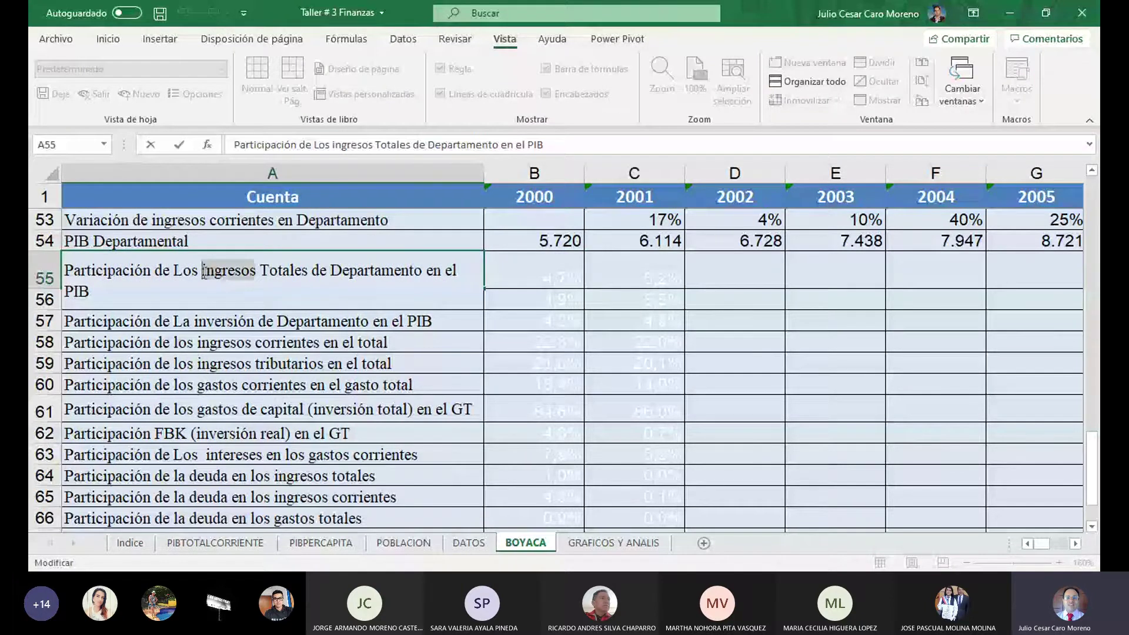
type("gastos")
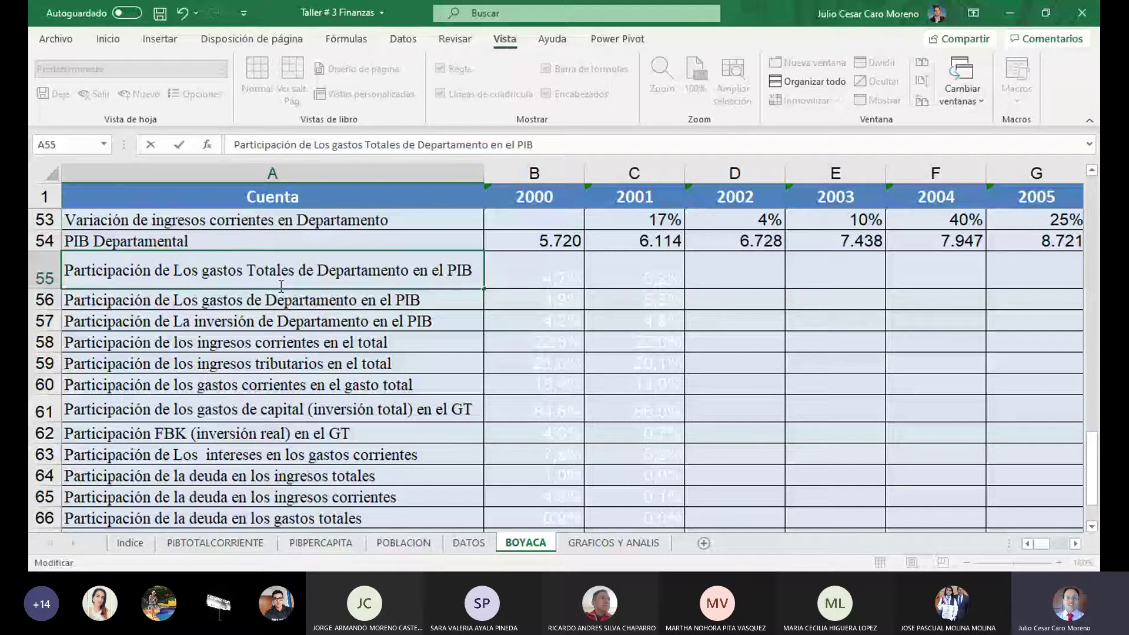
key("Return")
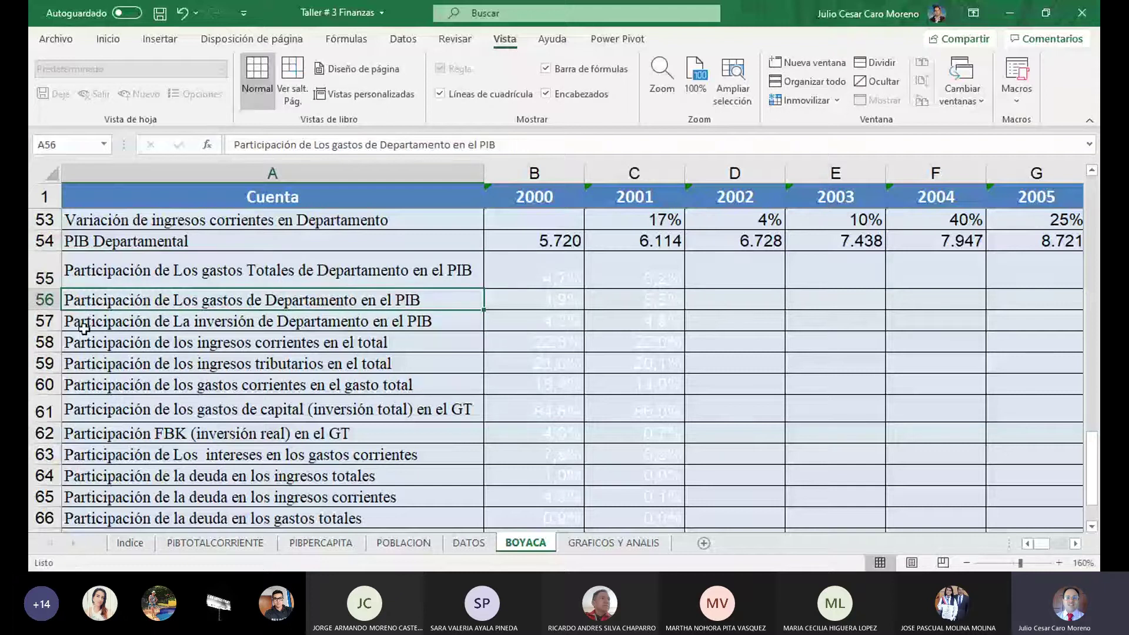
Delete row 56, the duplicate indicator "Participación de Los gastos de Departamento en el PIB".
left_click(44, 299)
right_click(44, 299)
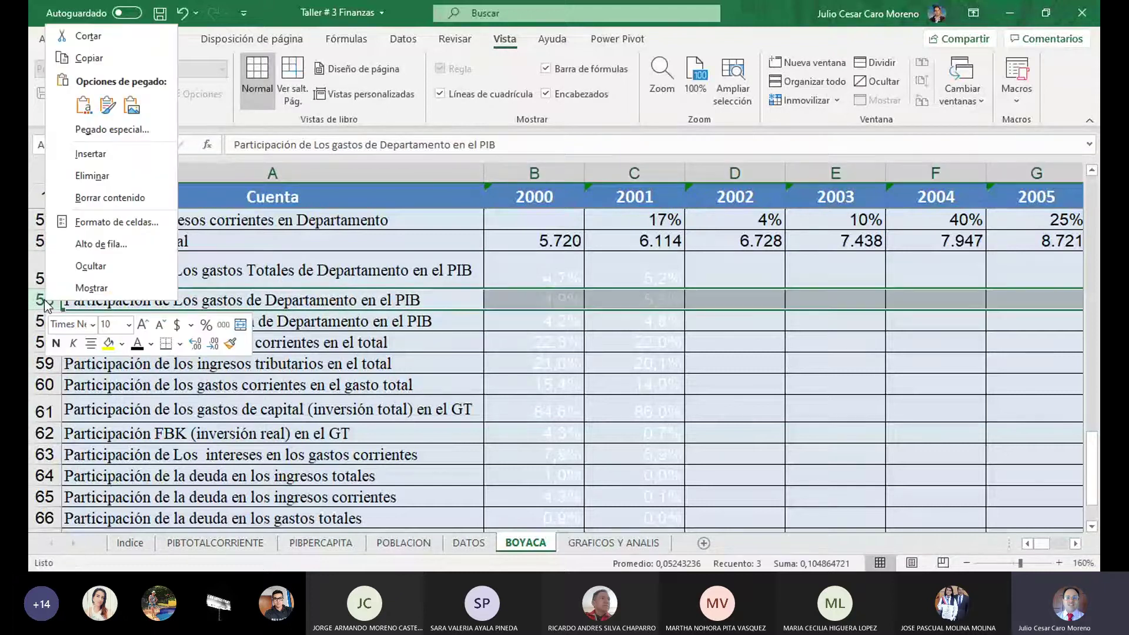
left_click(115, 175)
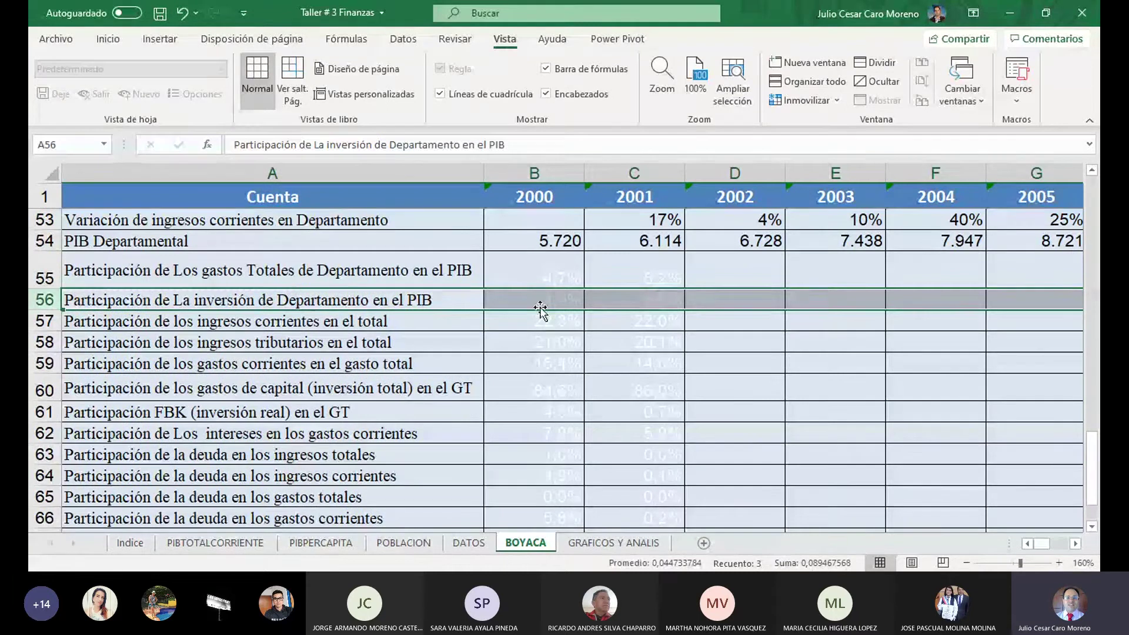
left_click(312, 303)
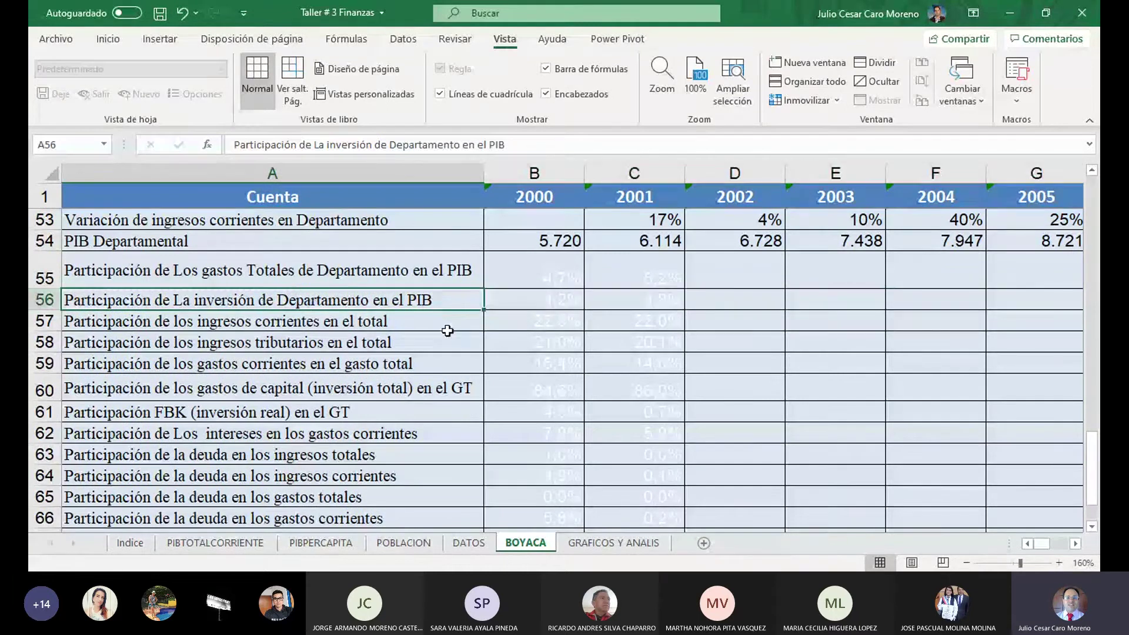
Clear the formula from B55 and set the cell's font colour to black.
left_click(540, 273)
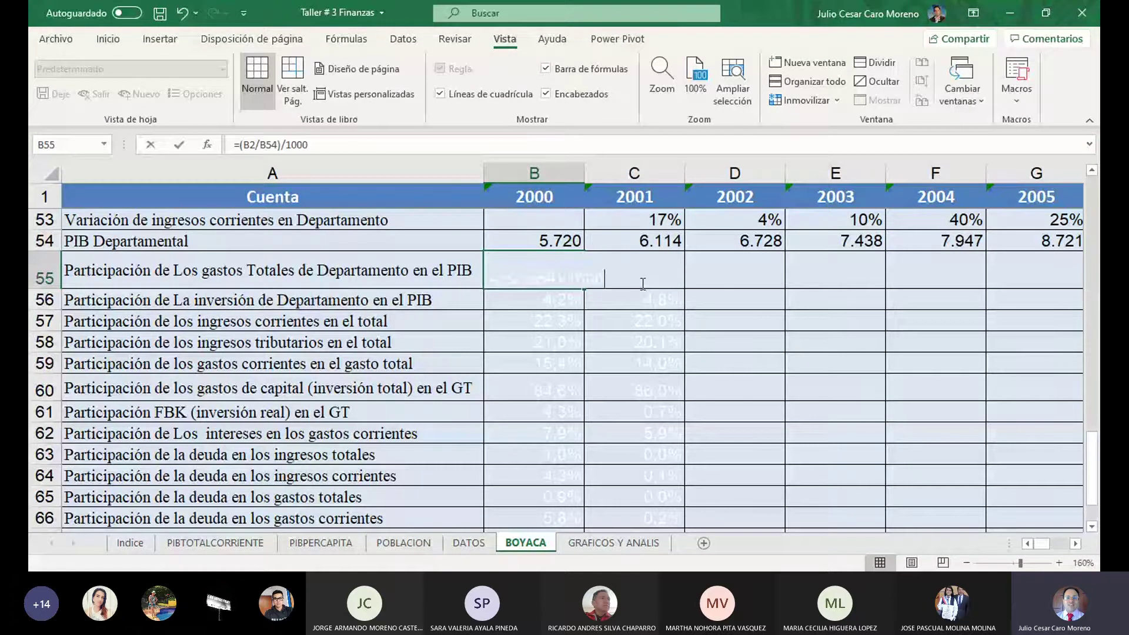
type("=")
key("BackSpace")
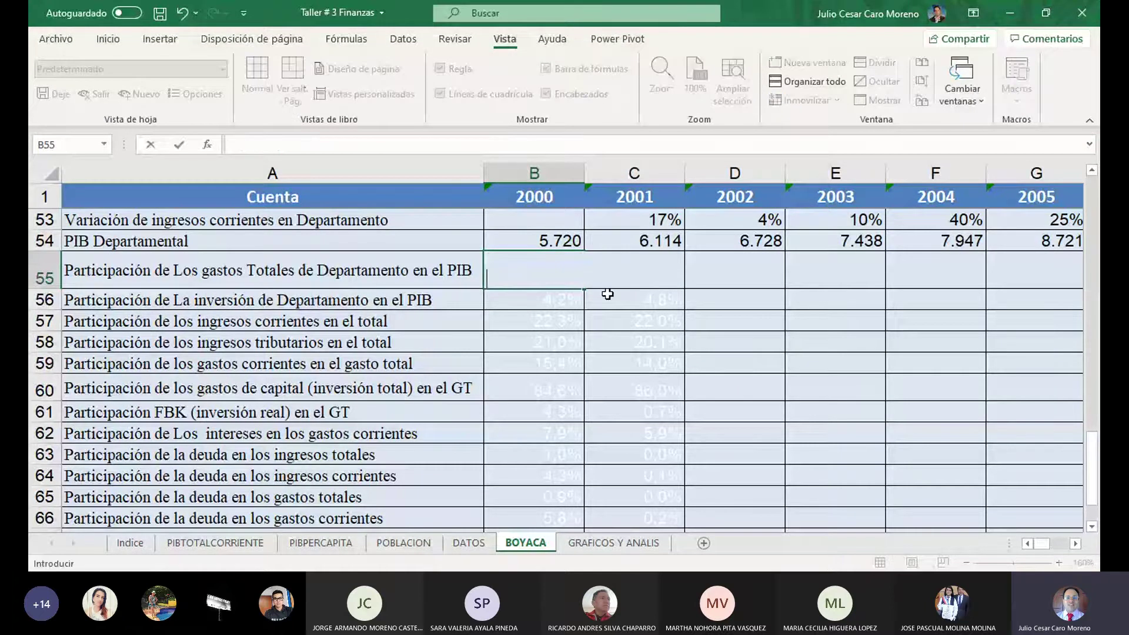
key("Return")
left_click(551, 268)
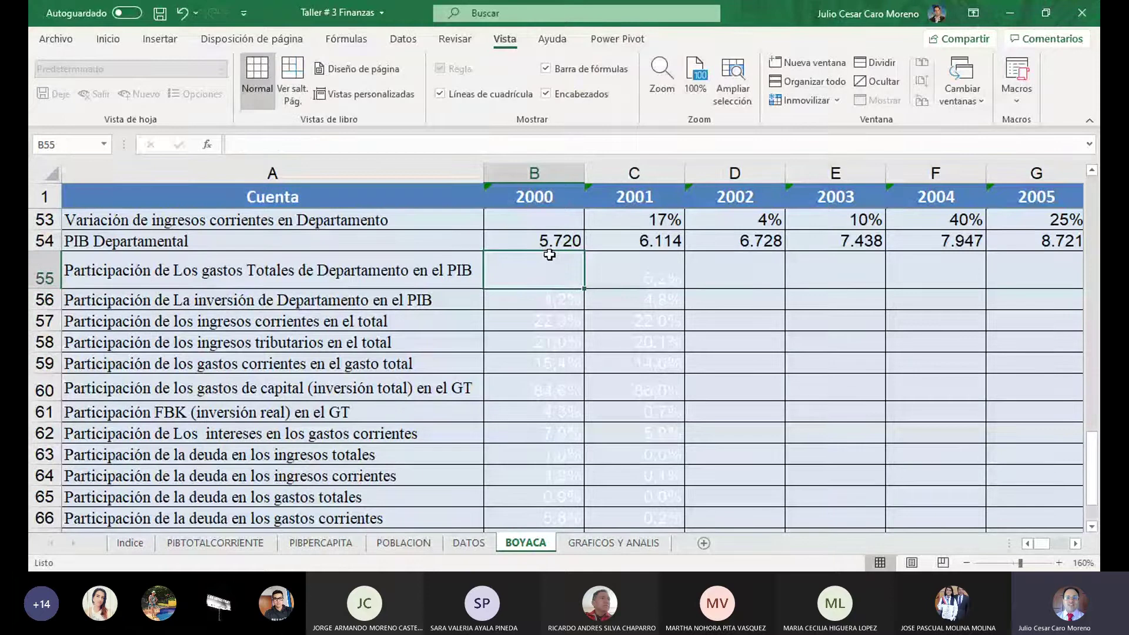
left_click(108, 40)
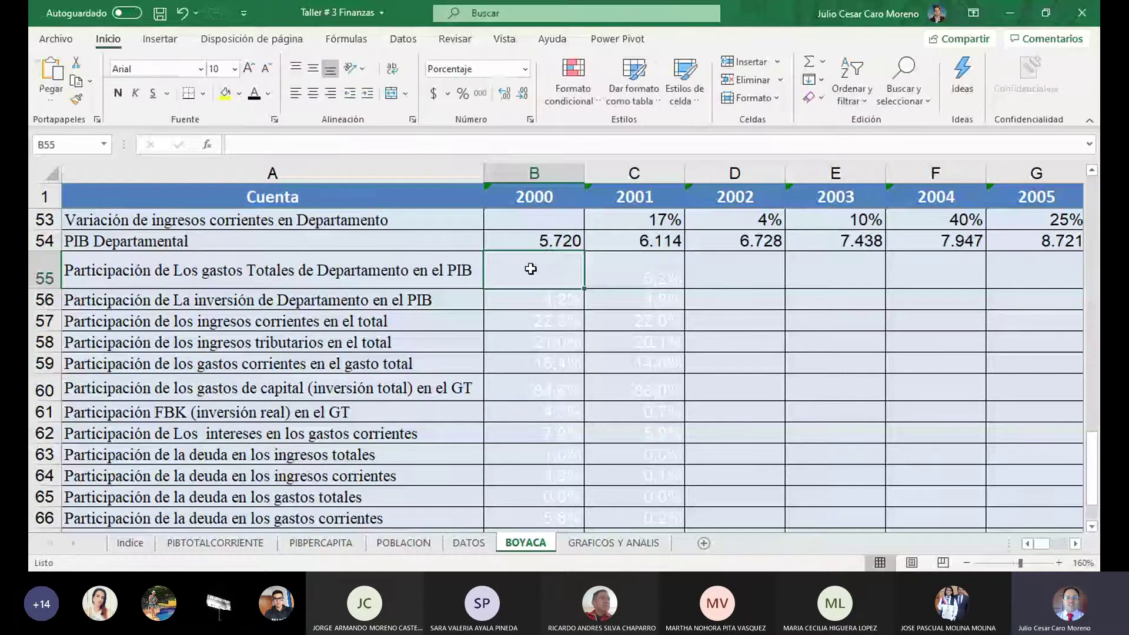
type("=")
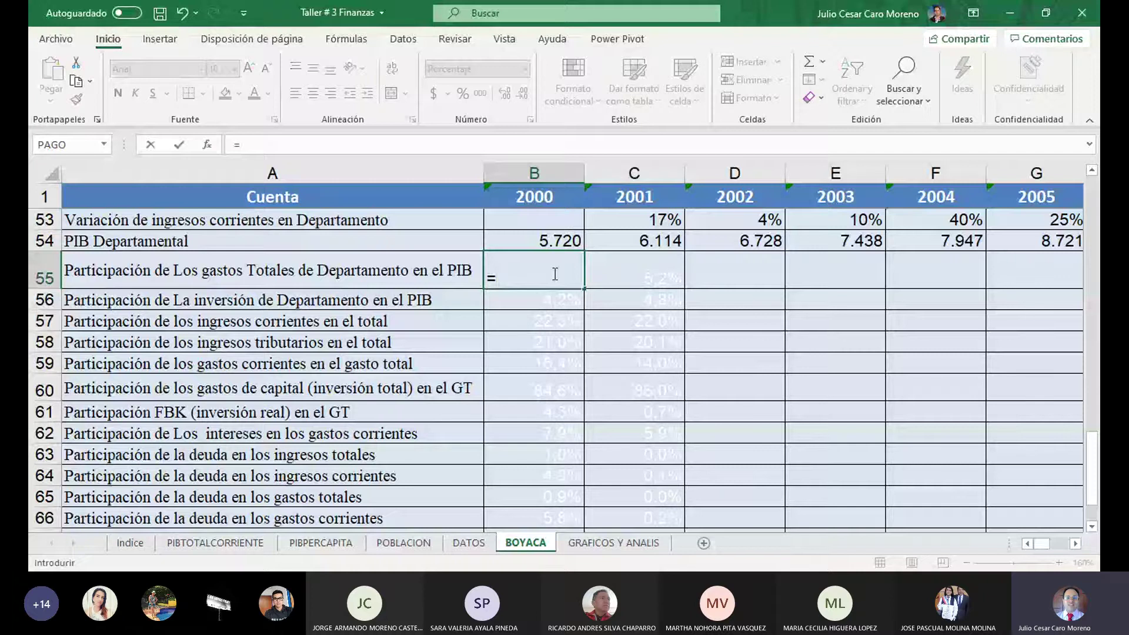
type("(")
scroll(554, 274, "up", 17)
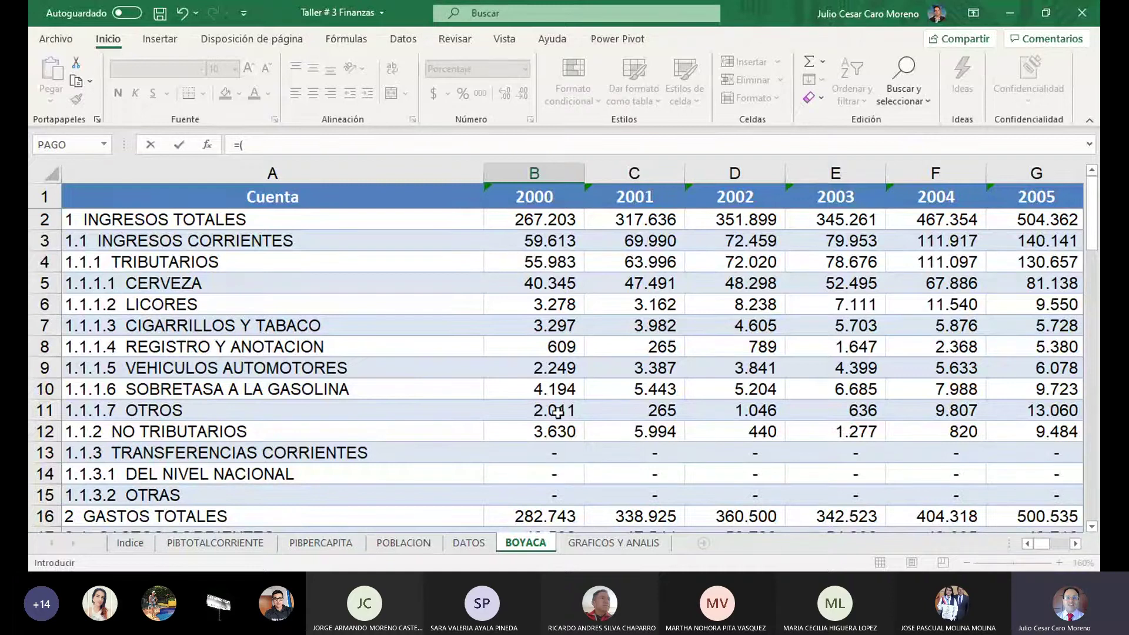
key("BackSpace")
key("BackSpace")
key("Escape")
scroll(588, 414, "down", 14)
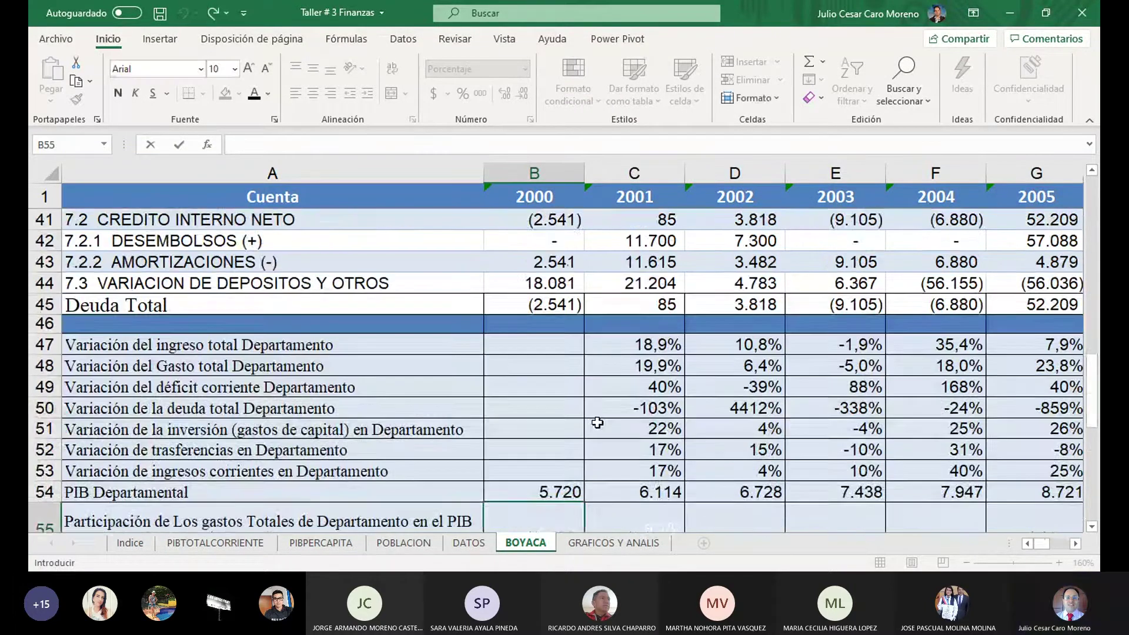
key("Return")
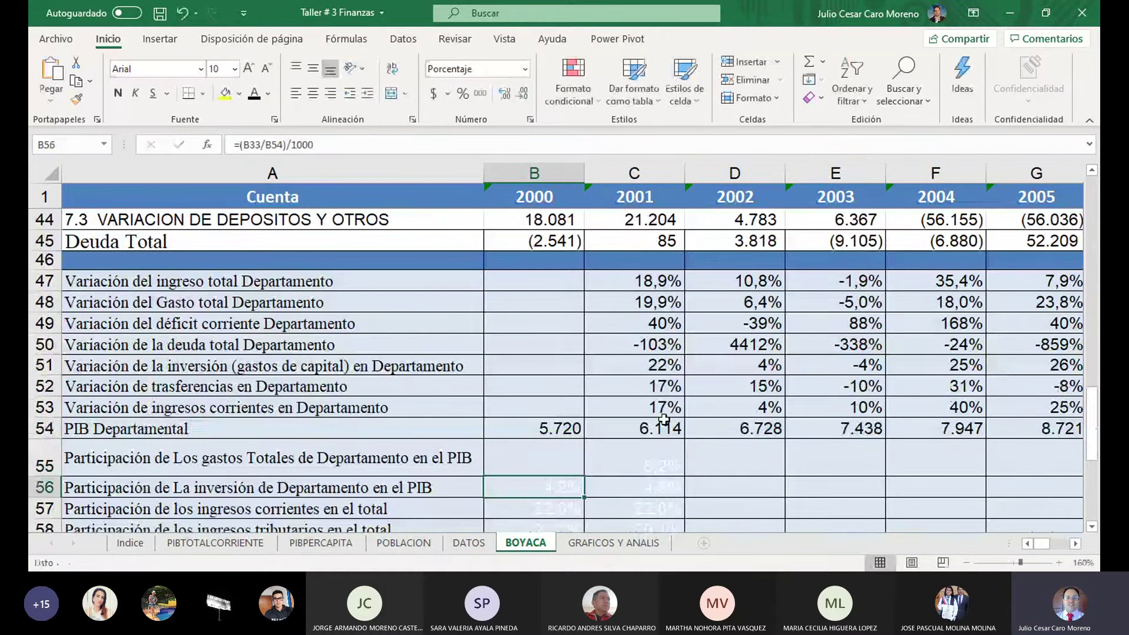
Undo the clearing of B55, the deletion of row 56 and the label change in A55.
key("ctrl+z")
key("ctrl+z")
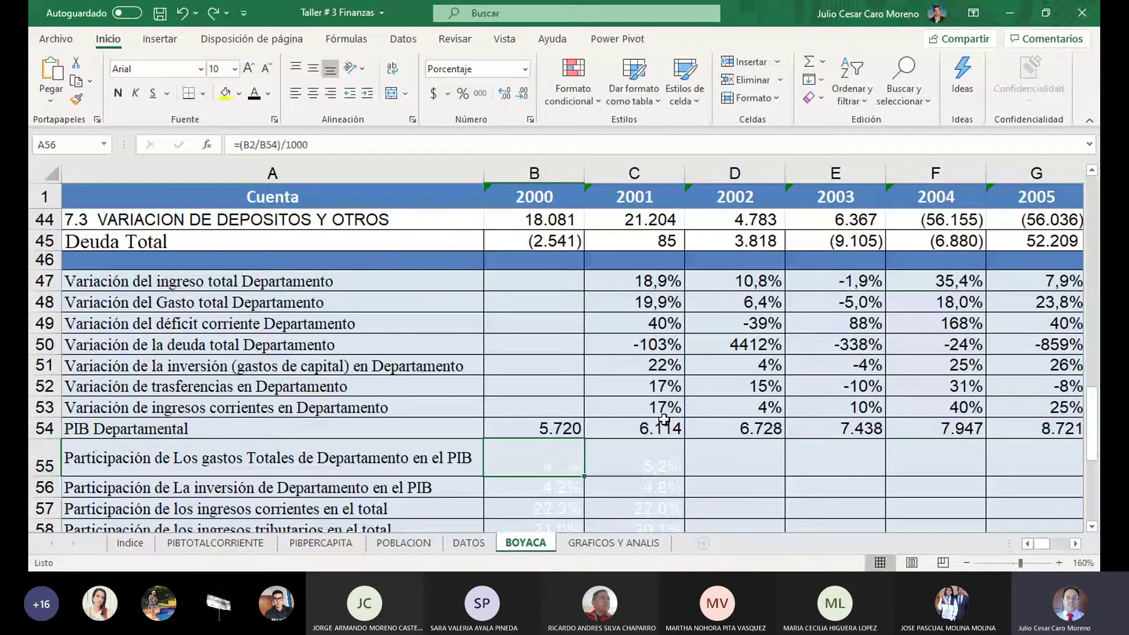
left_click(422, 433)
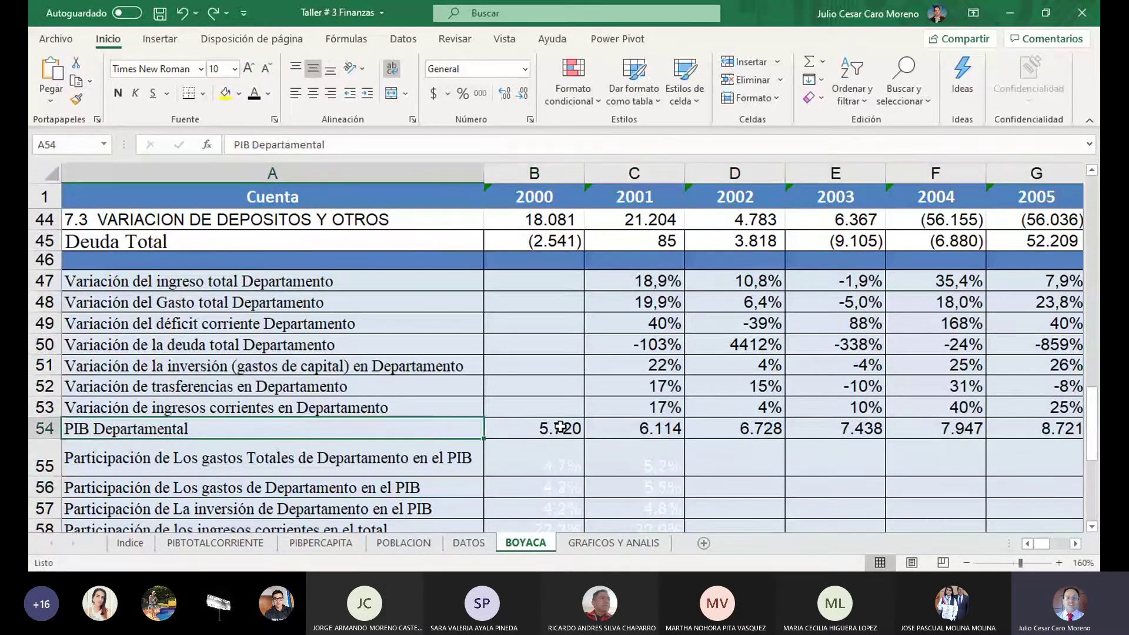
scroll(560, 426, "down", 1)
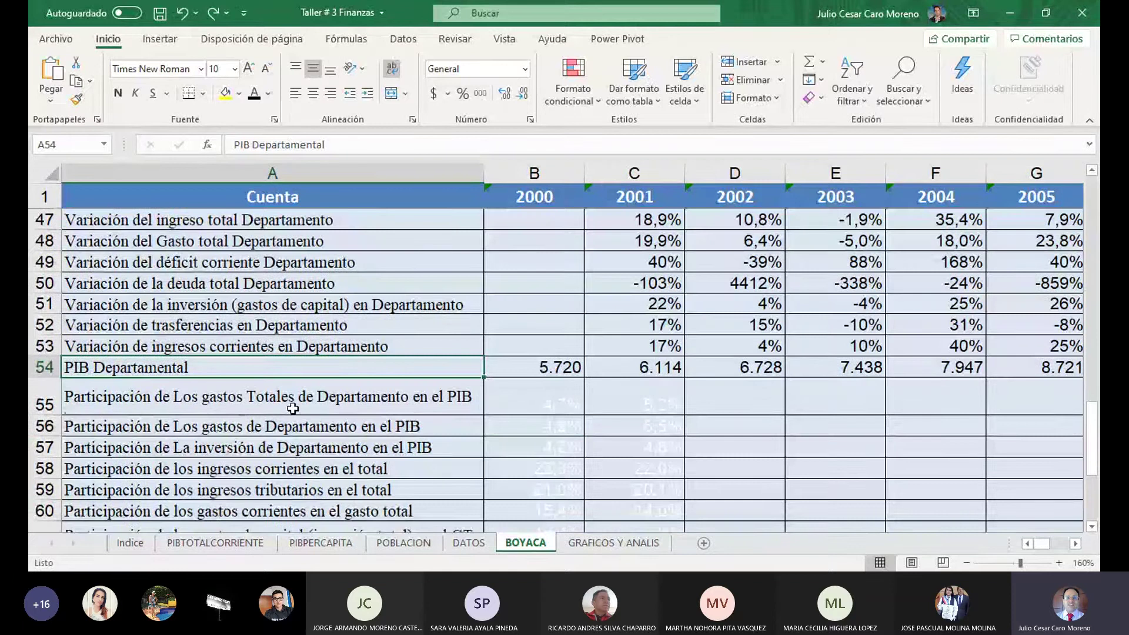
key("ctrl+z")
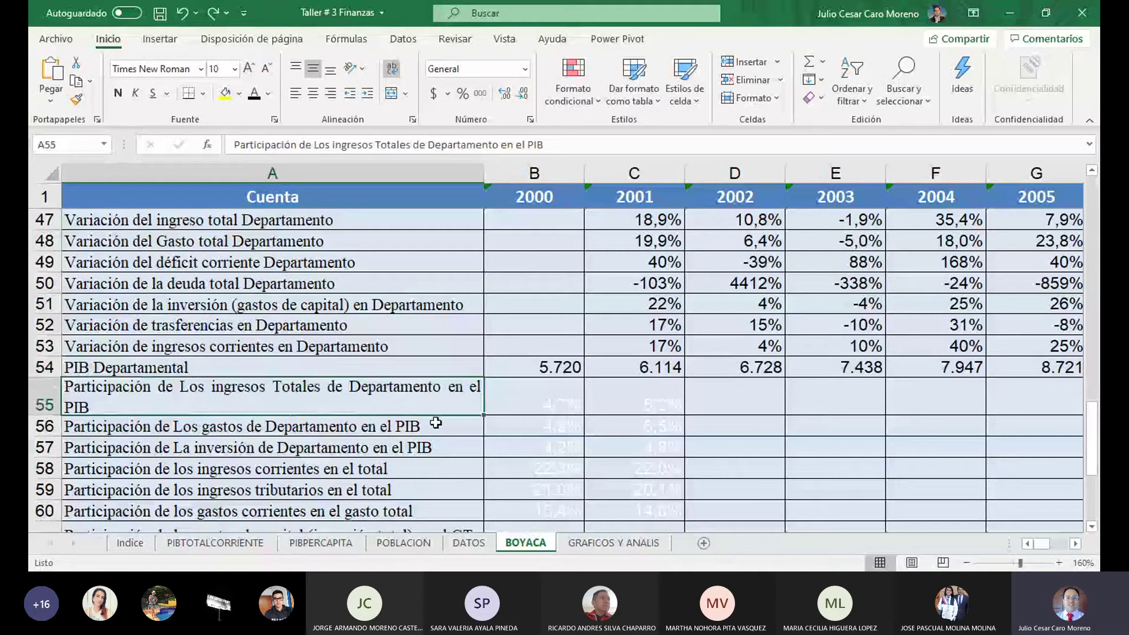
key("Right")
key("ctrl+z")
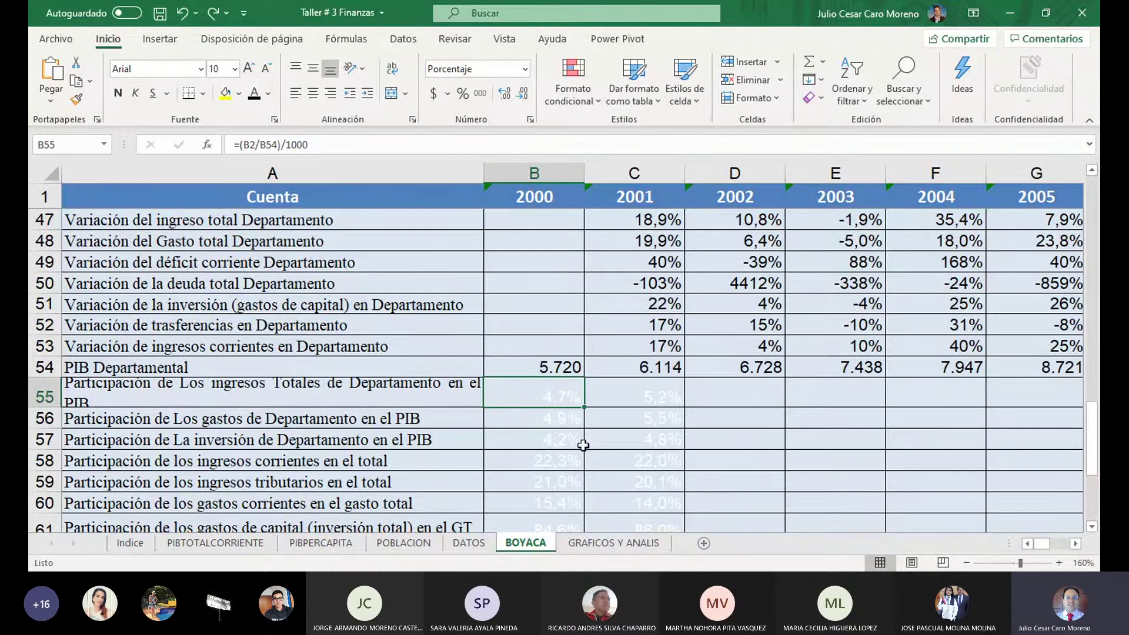
Clear the income participation formula in B55 and set the cell's font colour to black.
left_click(132, 394)
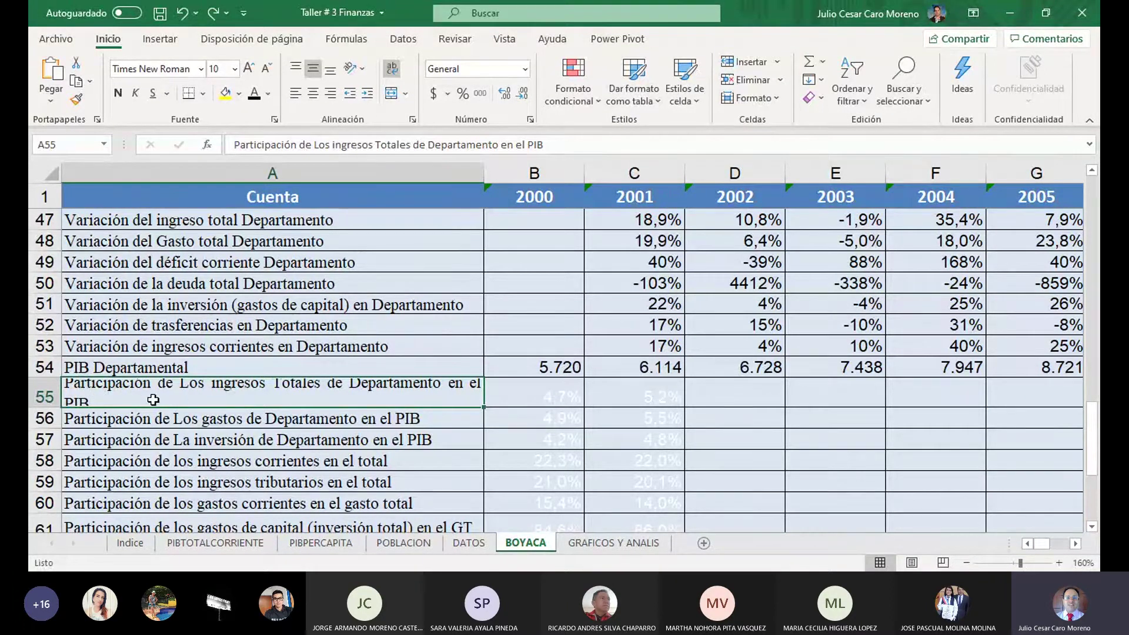
left_click(547, 396)
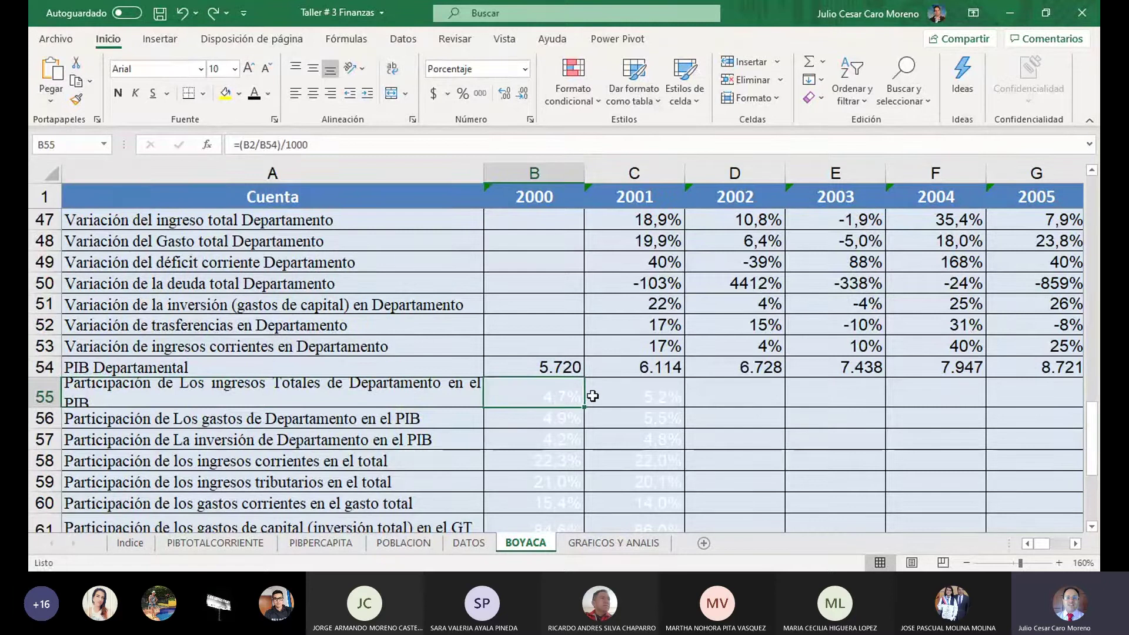
key("F2")
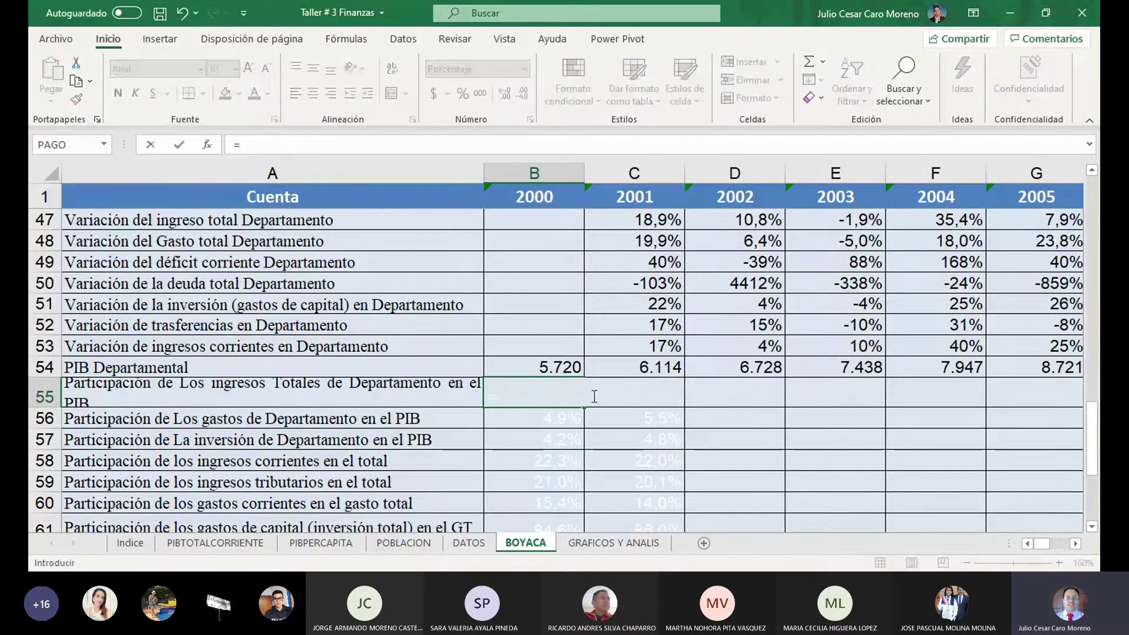
key("Return")
key("Up")
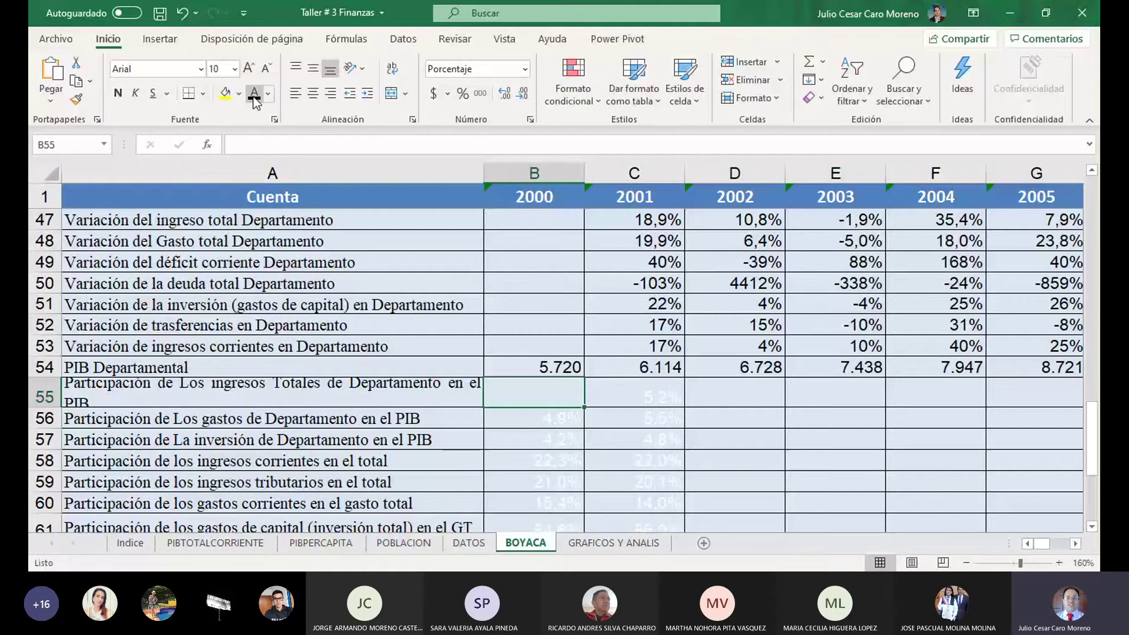
Begin a formula in B55 with =( and try PIB Departamental for 2000 (B54) as its first reference.
type("=(")
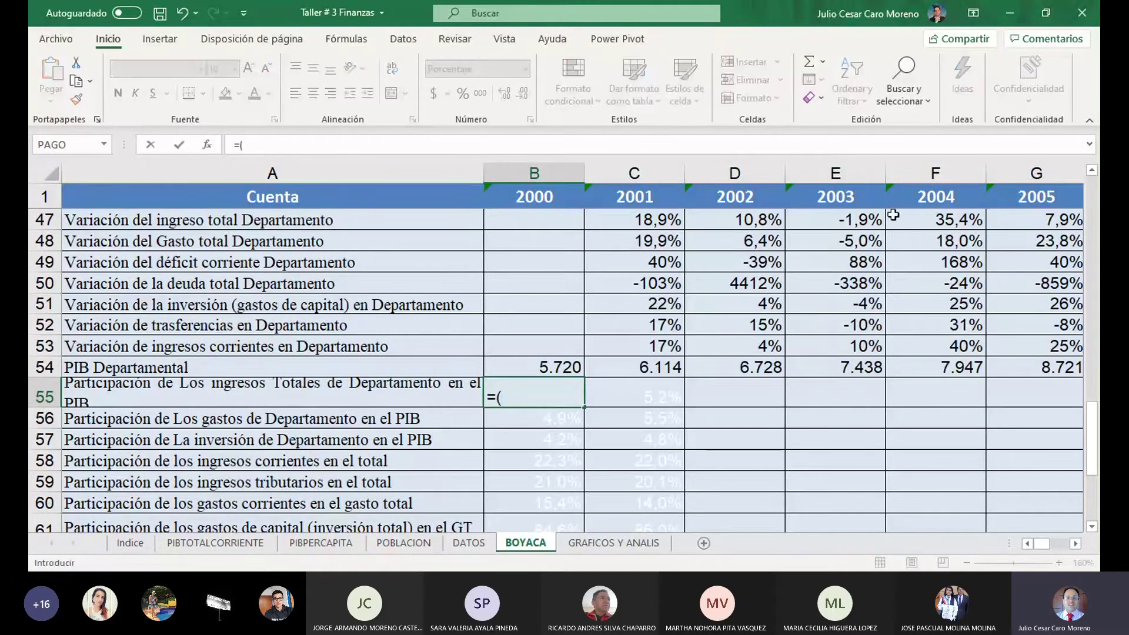
left_click_drag(1091, 419, 1090, 194)
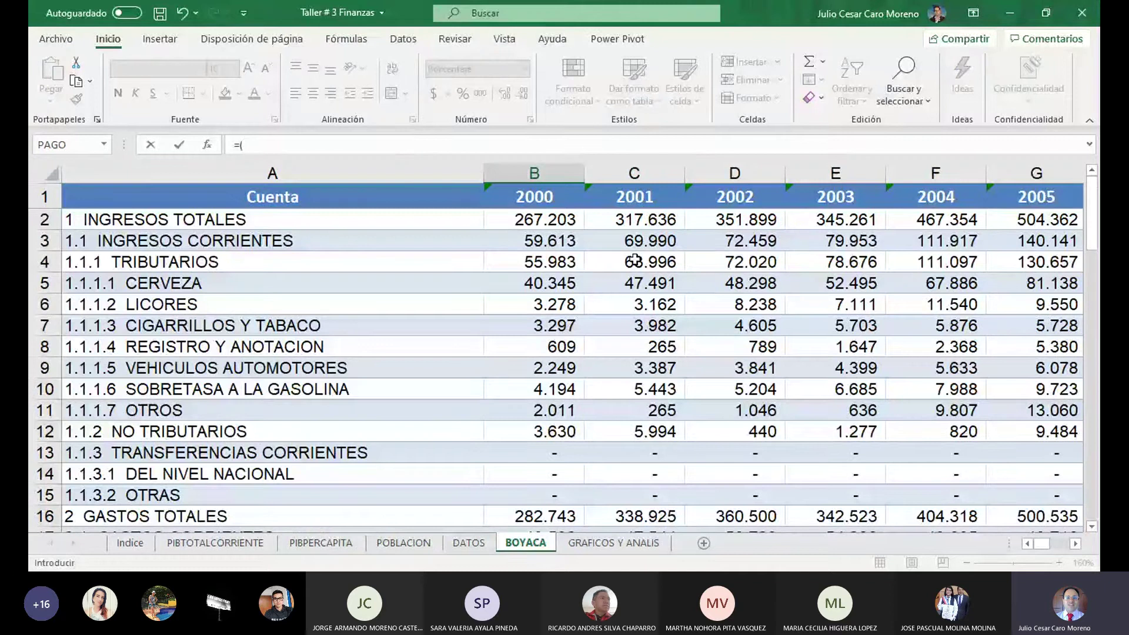
scroll(653, 329, "down", 5)
scroll(628, 411, "down", 4)
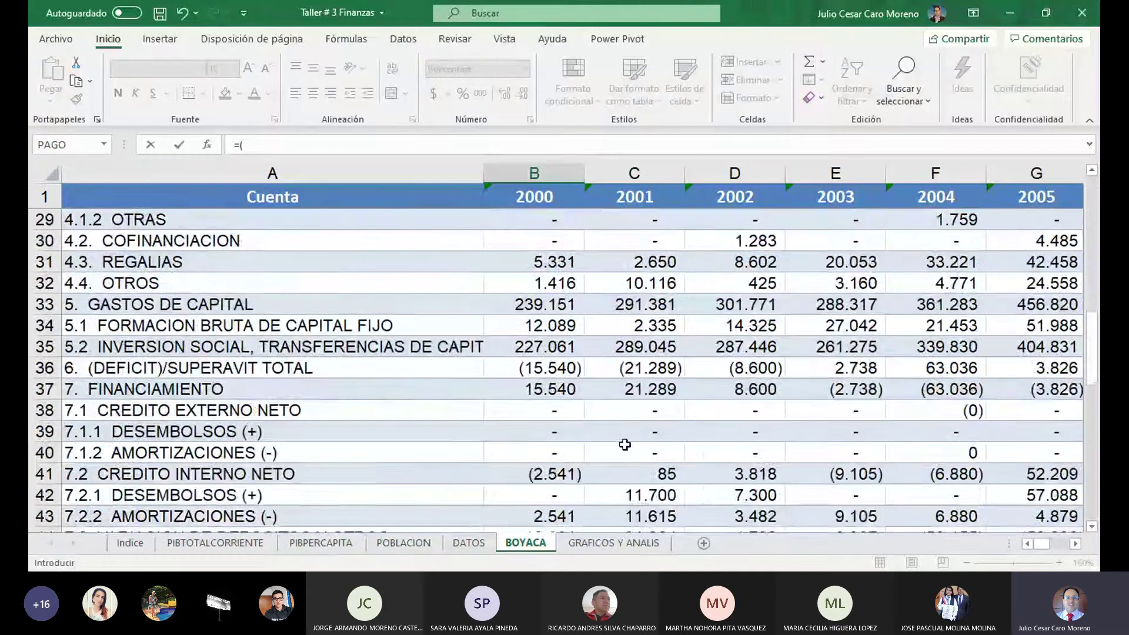
scroll(623, 442, "down", 7)
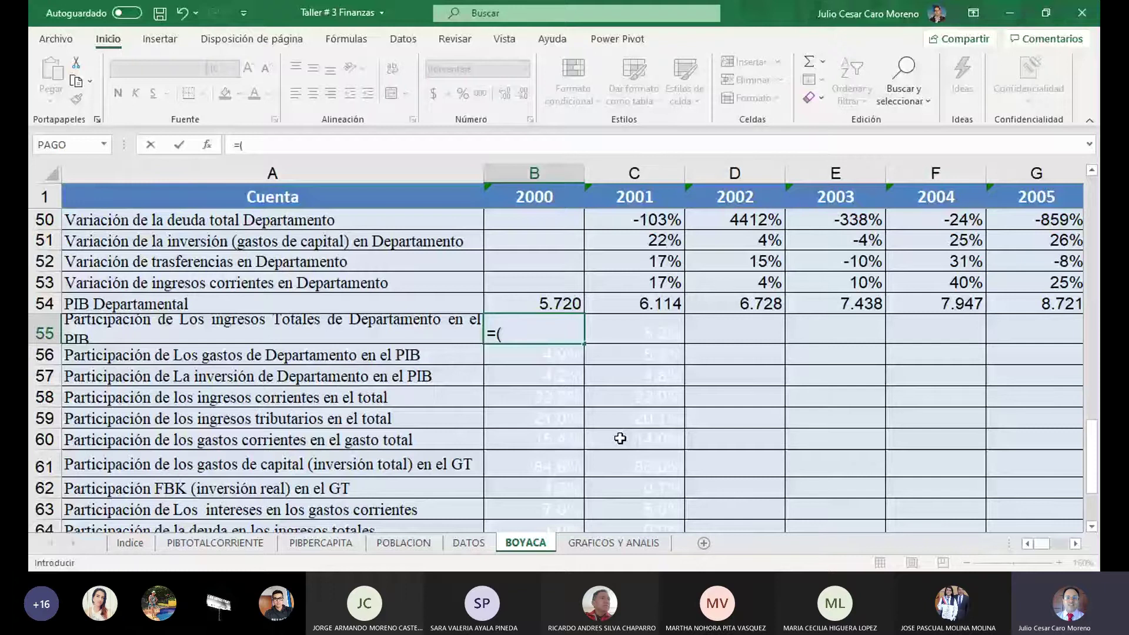
scroll(620, 438, "up", 2)
left_click(564, 429)
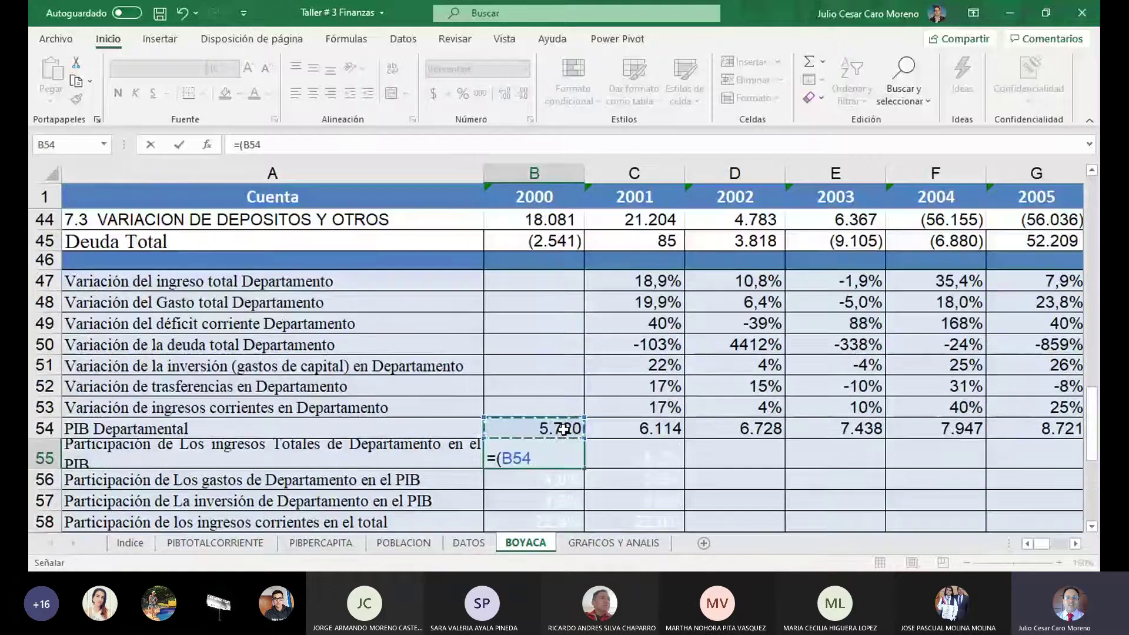
key("BackSpace")
key("BackSpace")
key("BackSpace")
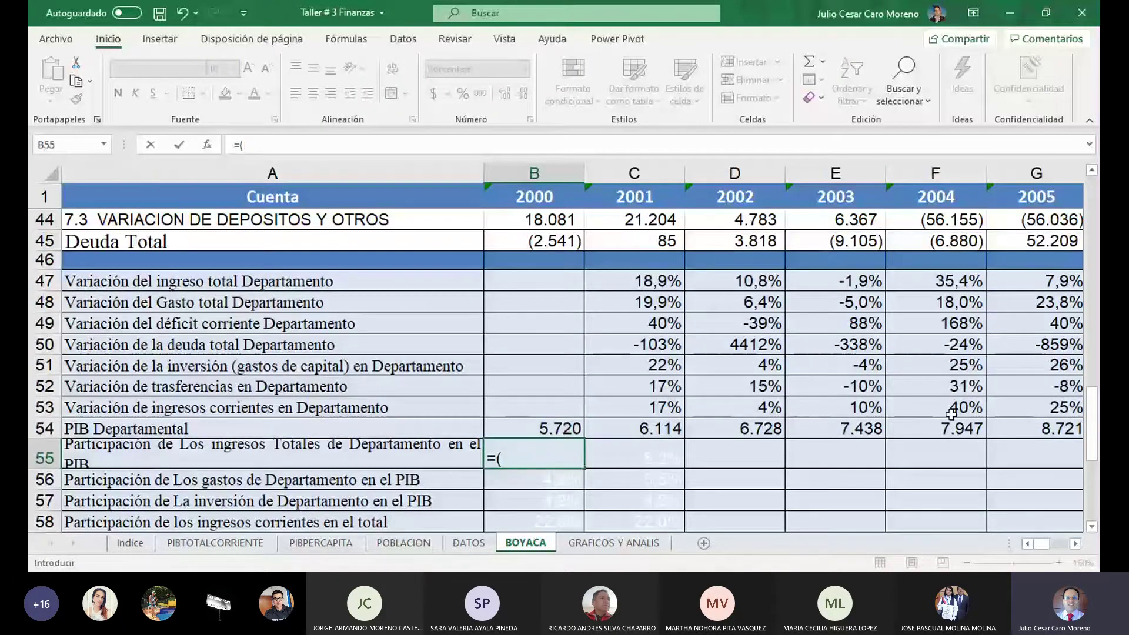
Complete the B55 formula as =(B2/B54)/1000, dividing INGRESOS TOTALES by PIB Departamental for 2000.
left_click_drag(1092, 418, 1091, 206)
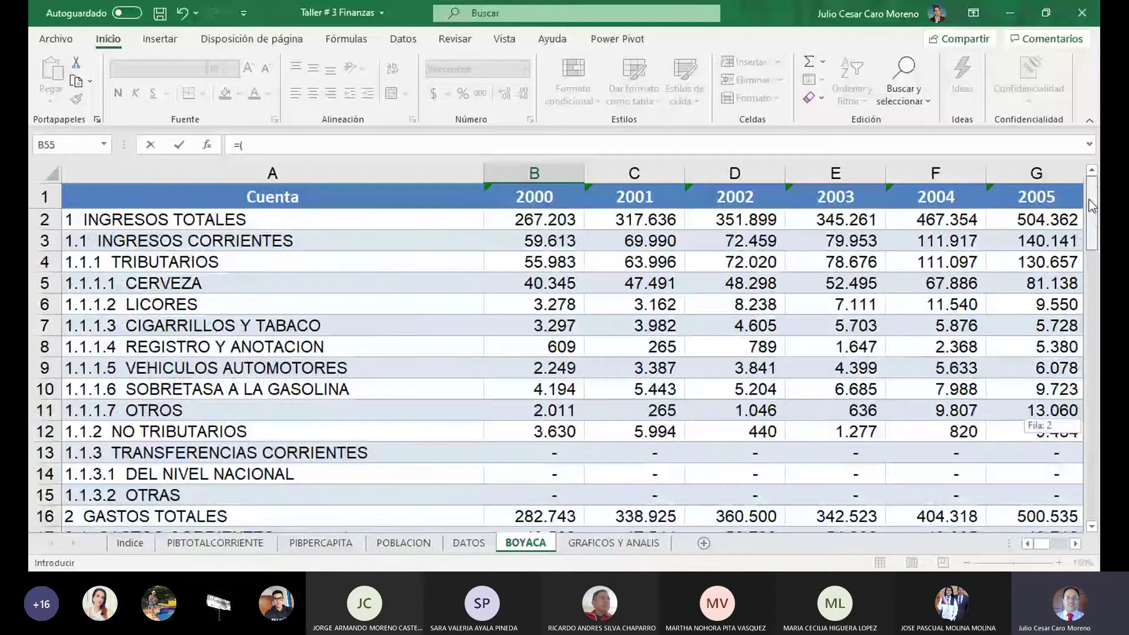
left_click(558, 222)
type("/")
scroll(598, 342, "down", 2)
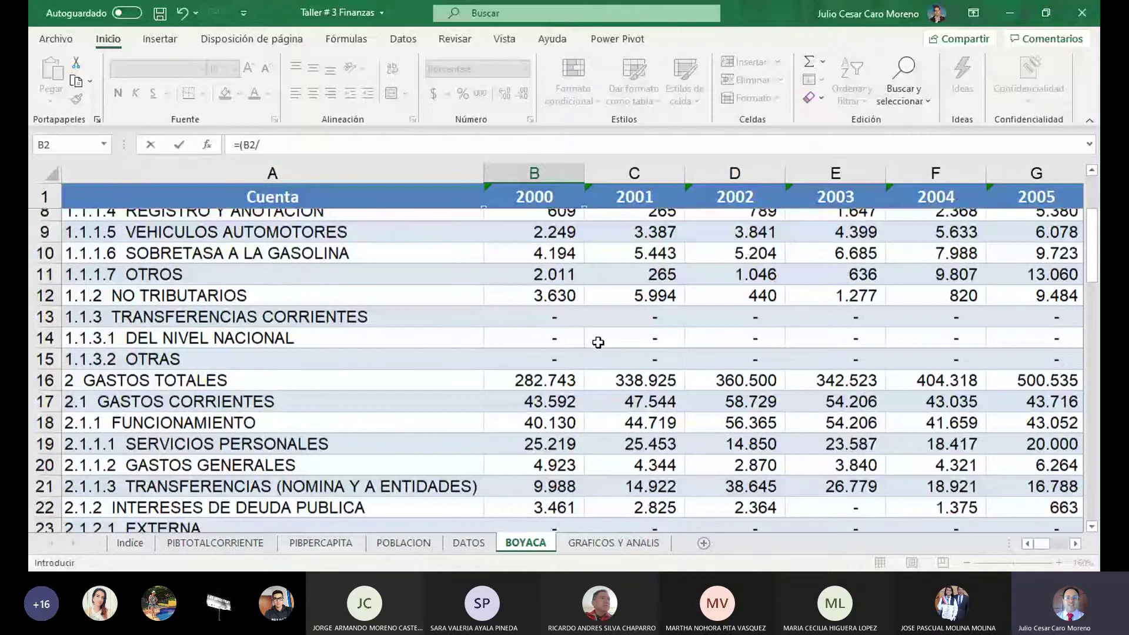
scroll(598, 342, "down", 13)
left_click(562, 364)
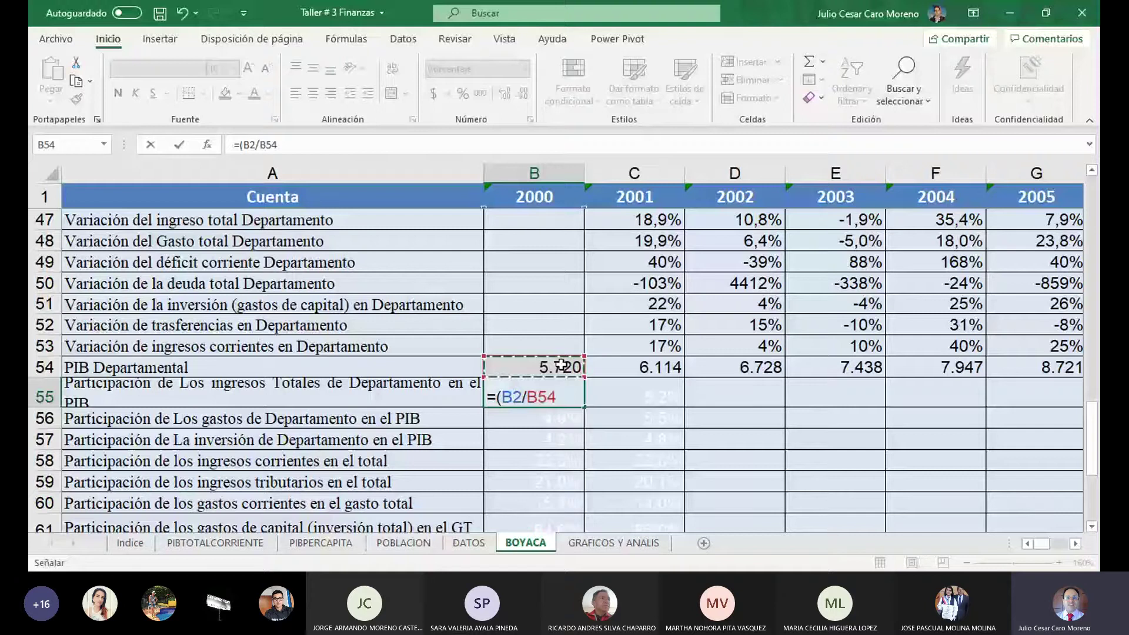
type(")")
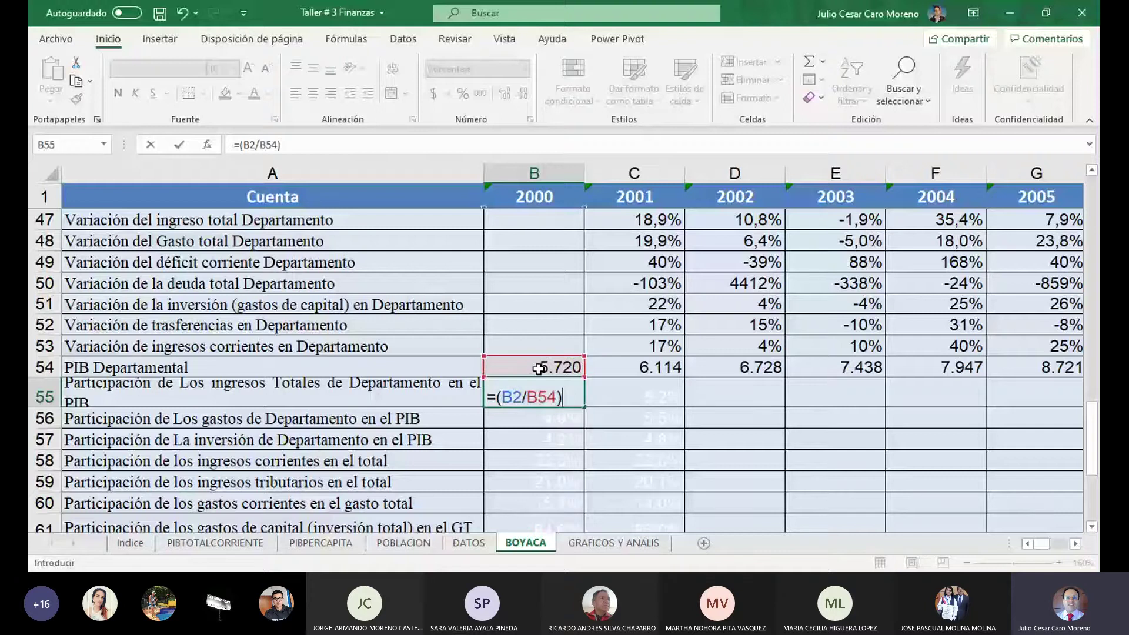
type("/")
type("1000")
key("Return")
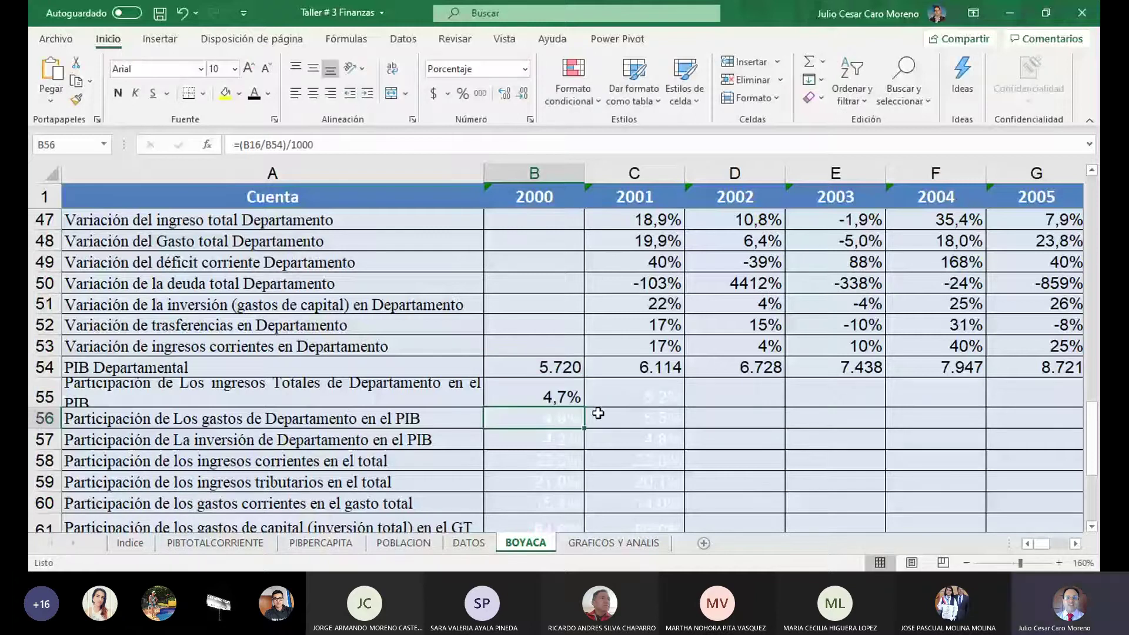
Review the formula in B55 and its highlighted reference to PIB Departamental.
left_click(593, 402)
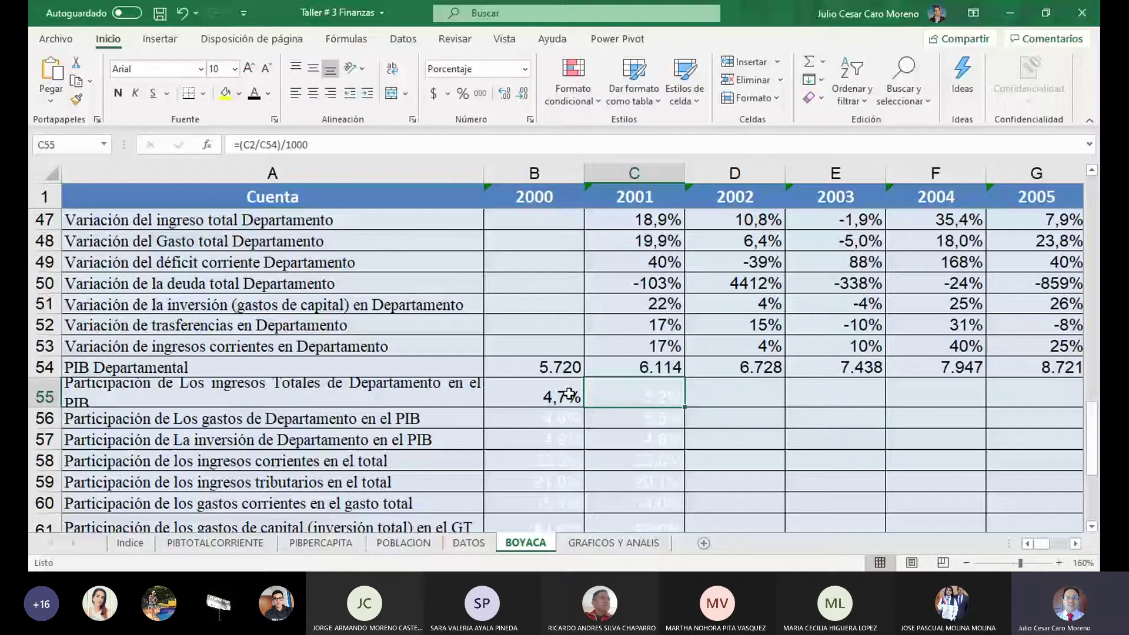
double_click(569, 394)
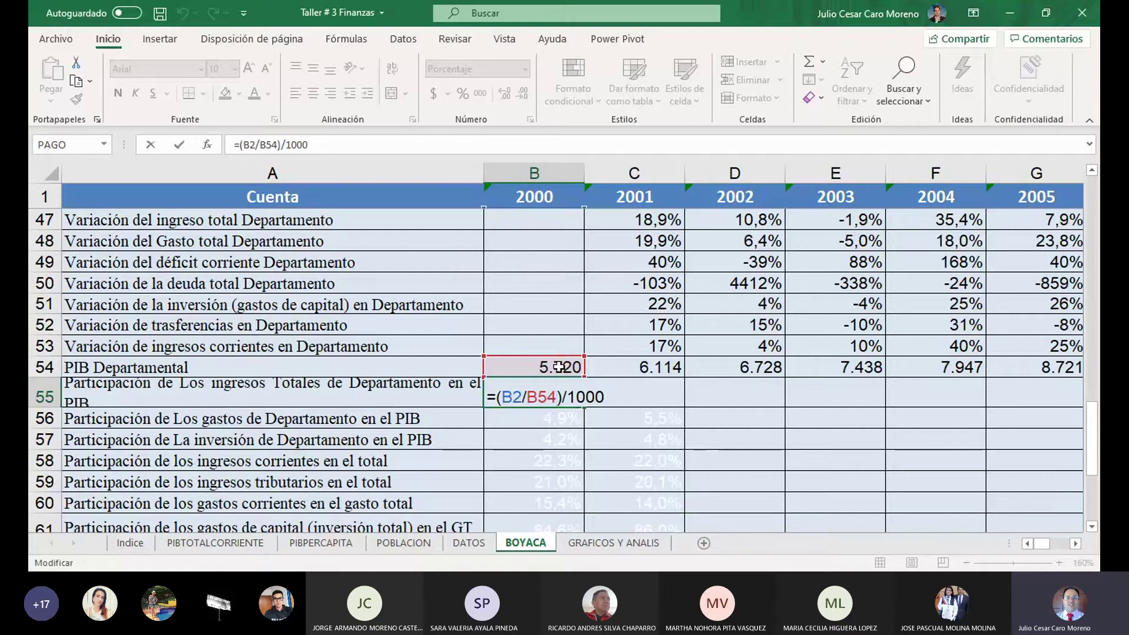
mouse_move(1097, 409)
left_mouse_down()
mouse_move(1097, 183)
mouse_move(1097, 419)
left_mouse_up()
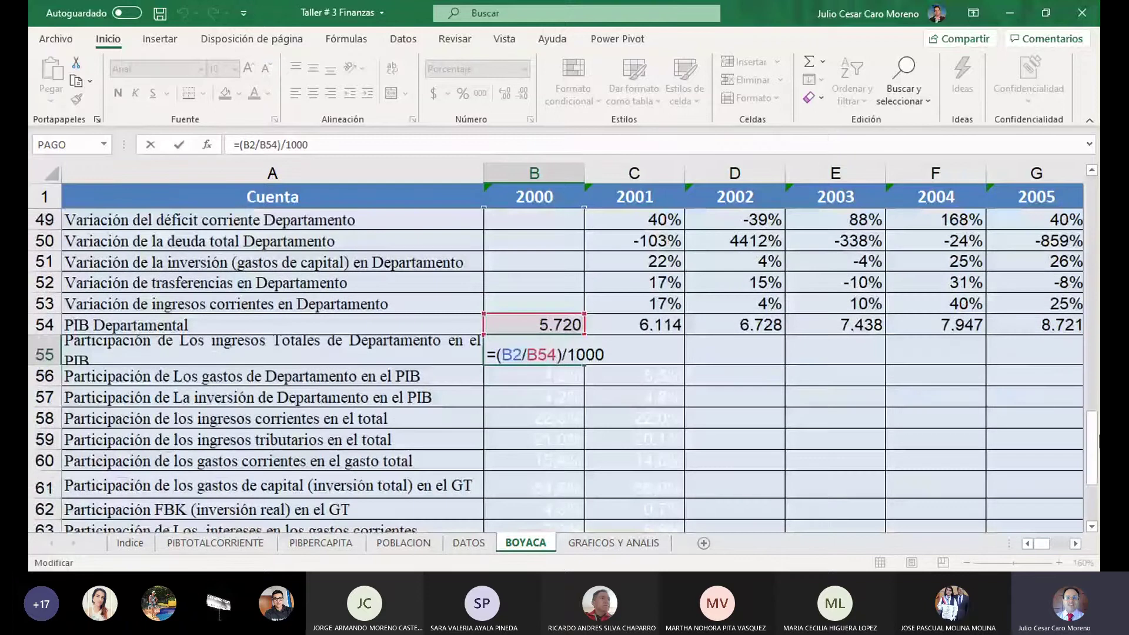
key("Return")
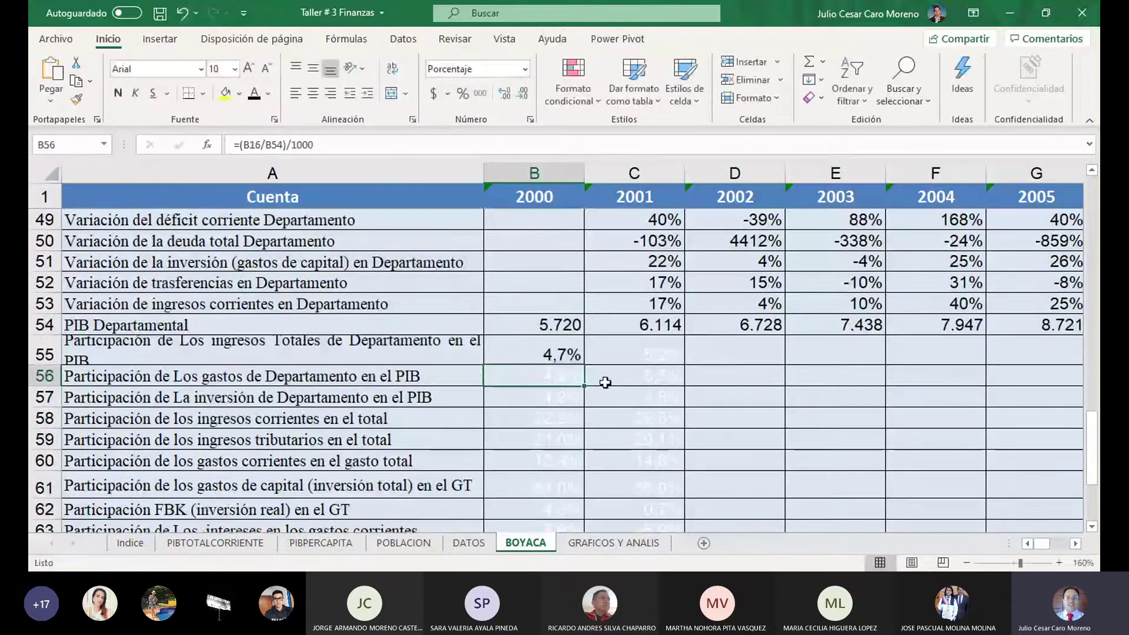
Fill the B55 formula across row 55 through 2018 (T55) and copy the average formula from U53 into U55.
left_click(569, 356)
left_click_drag(584, 365, 859, 371)
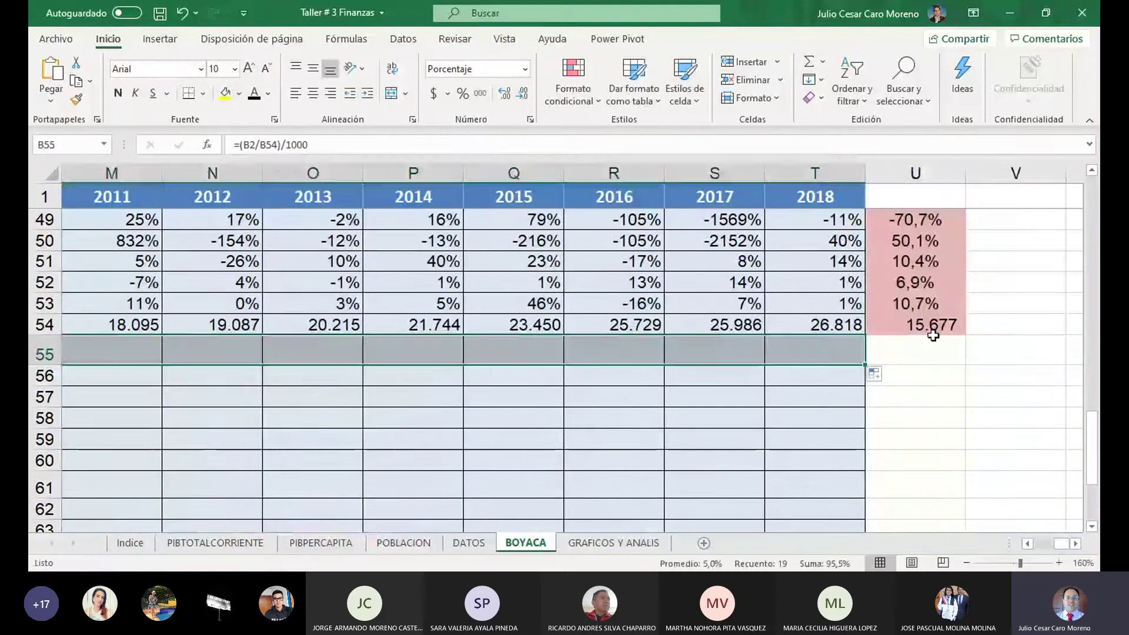
left_click(920, 301)
key("ctrl+c")
left_click(922, 351)
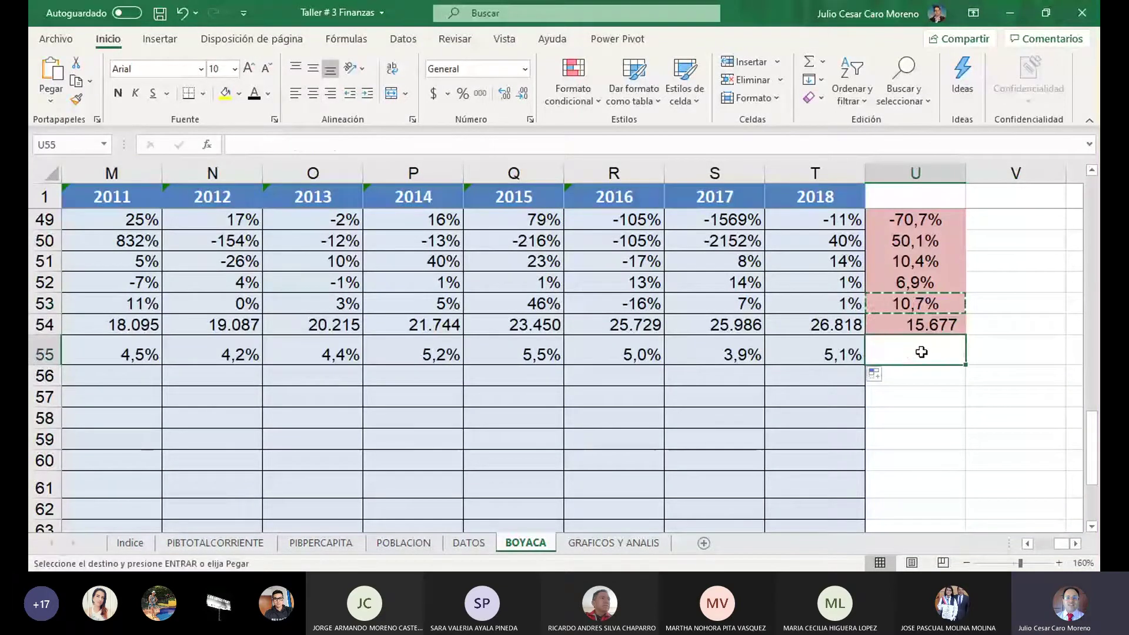
key("ctrl+v")
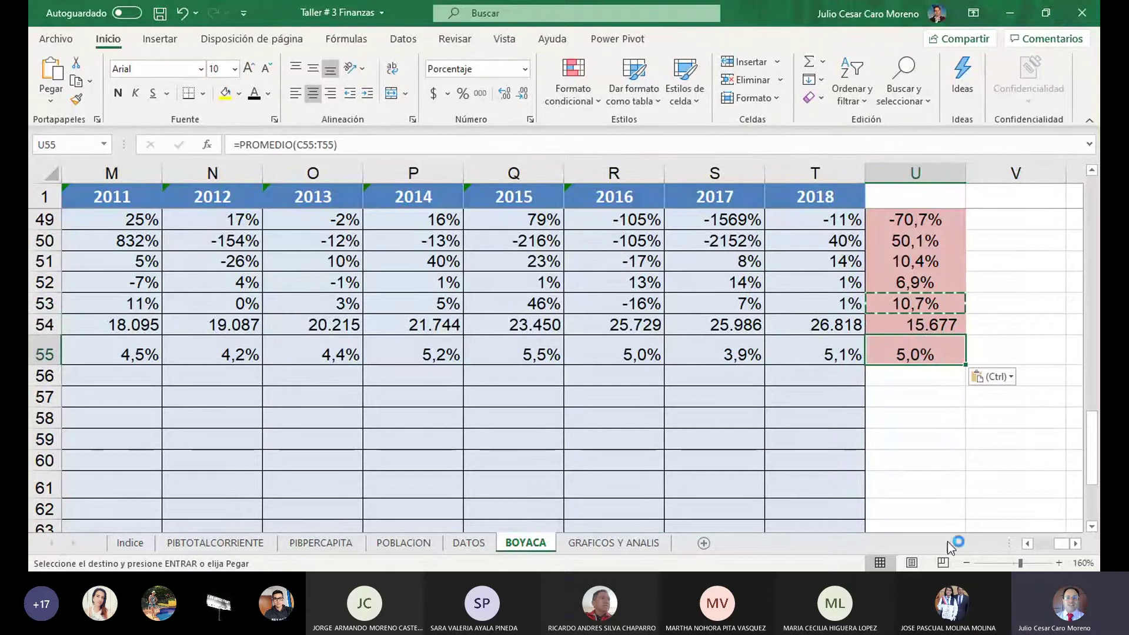
Insert a clustered column chart from A55:T55, the participation of Ingresos Totales in the PIB.
left_click(1059, 547)
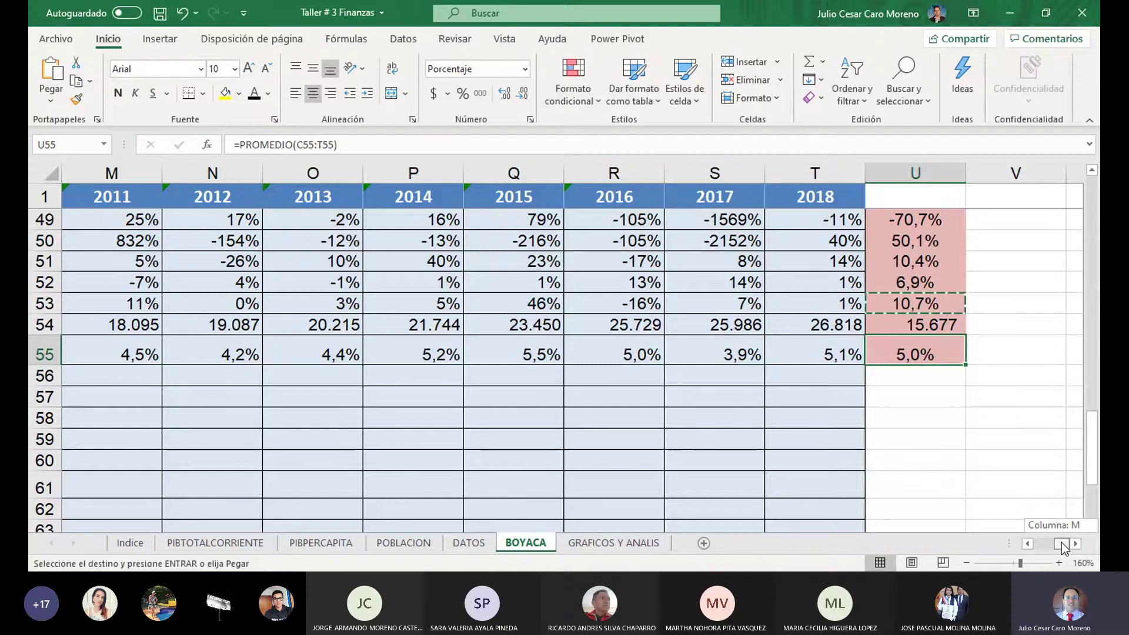
left_click_drag(1063, 544, 1043, 544)
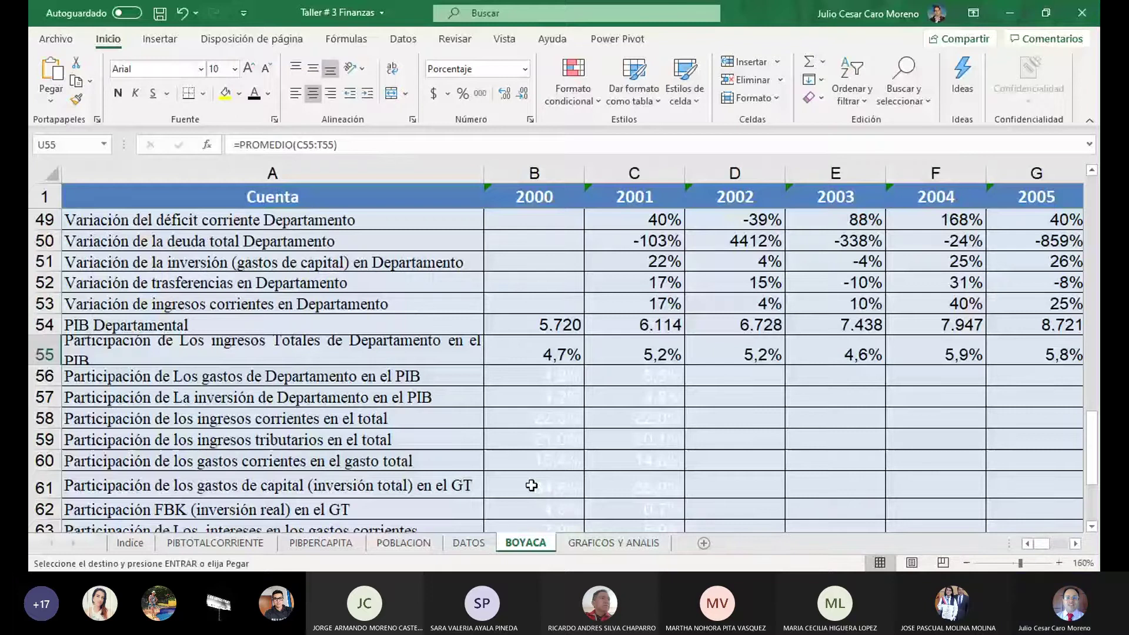
left_click(544, 353)
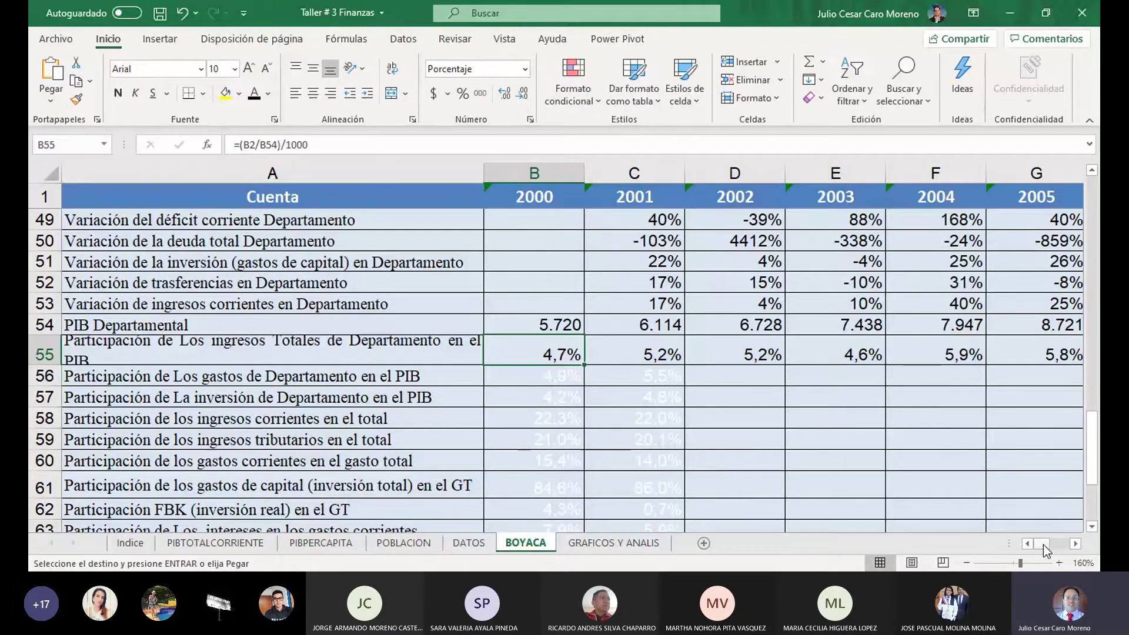
mouse_move(1042, 544)
left_mouse_down()
mouse_move(1073, 548)
mouse_move(1026, 545)
left_mouse_up()
left_click(395, 347)
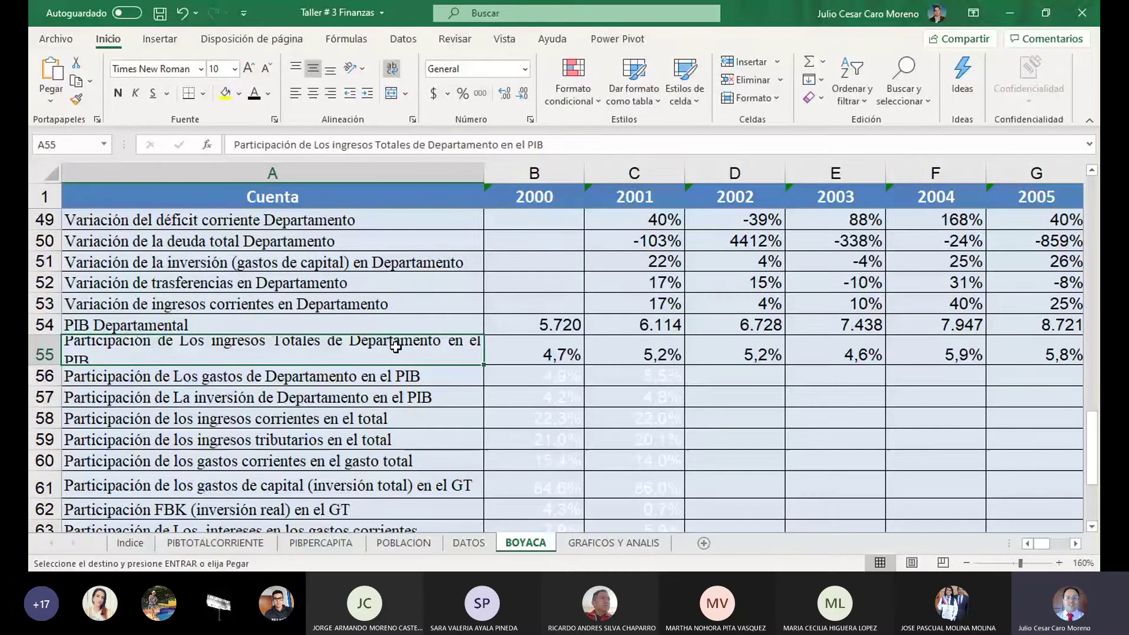
key("ctrl+shift+Right")
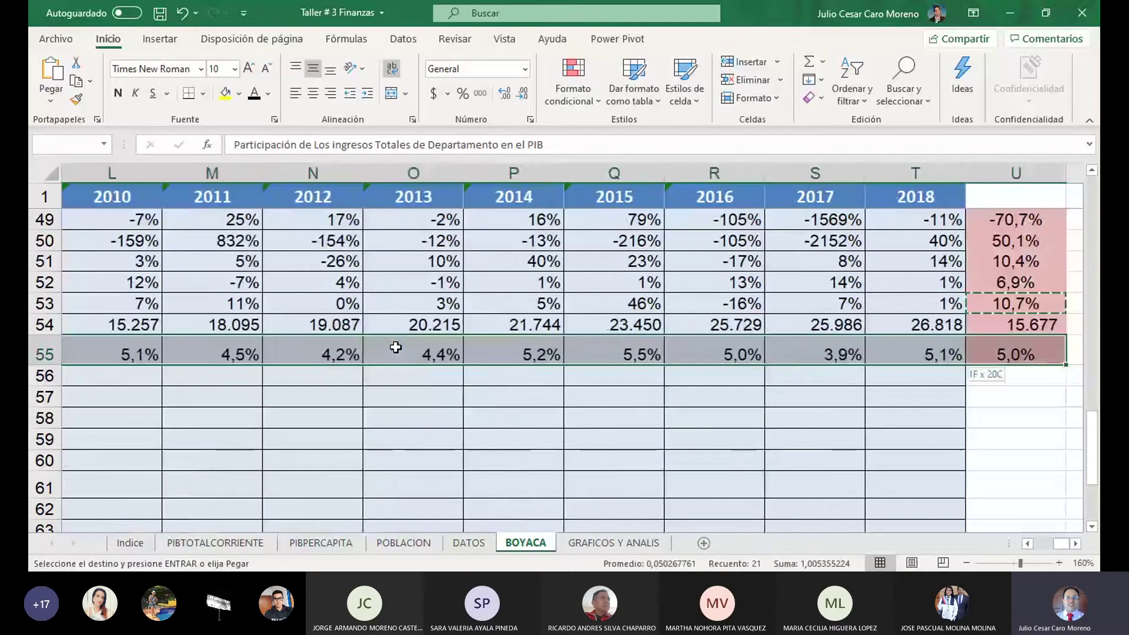
key("shift+Left")
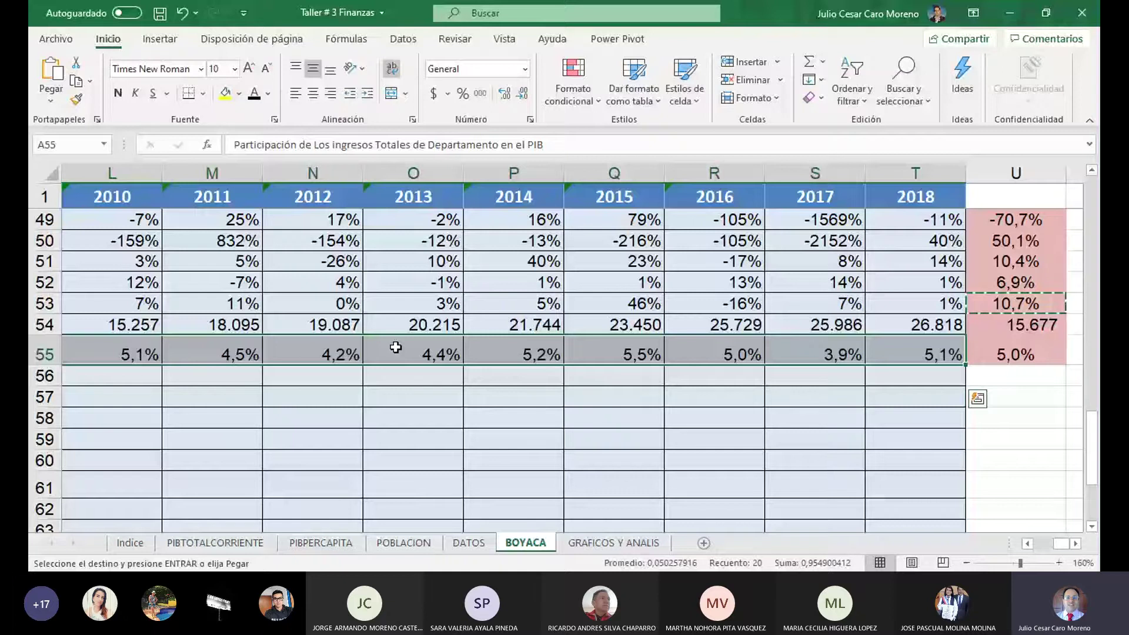
left_click(160, 39)
left_click(418, 61)
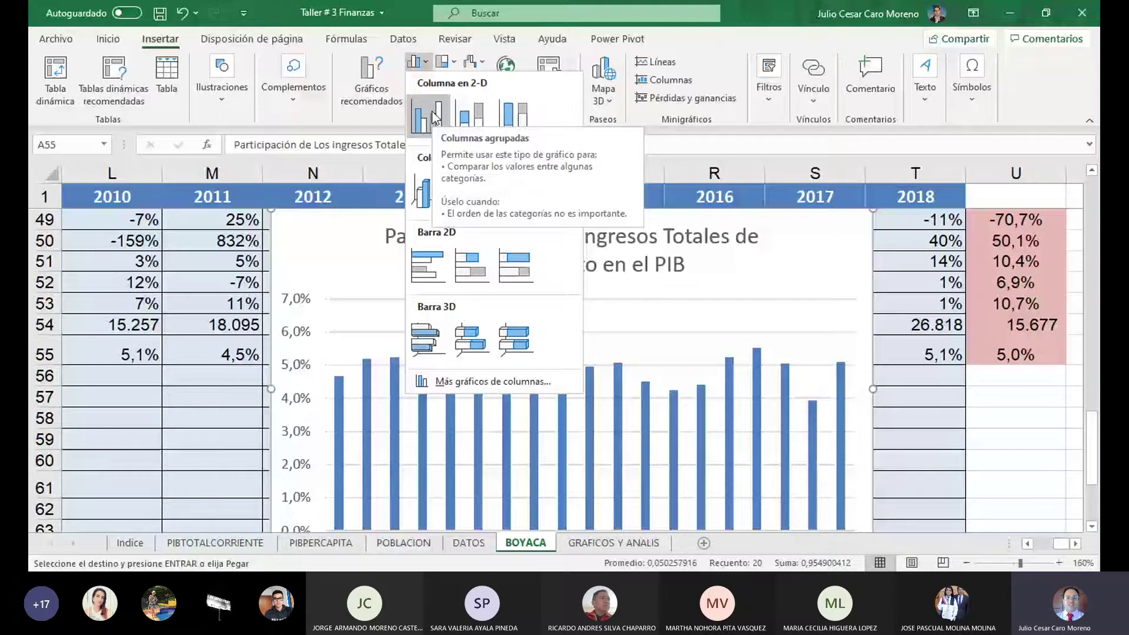
left_click(434, 117)
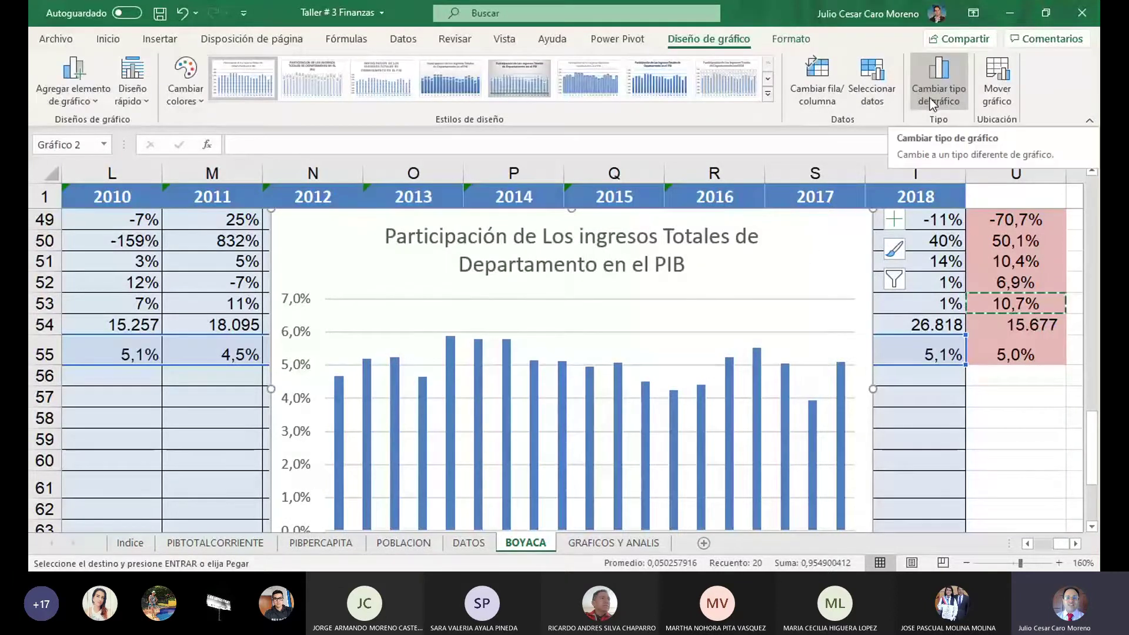
Set the chart's horizontal axis labels to the years 2000 to 2018 in B1:T1.
left_click(876, 97)
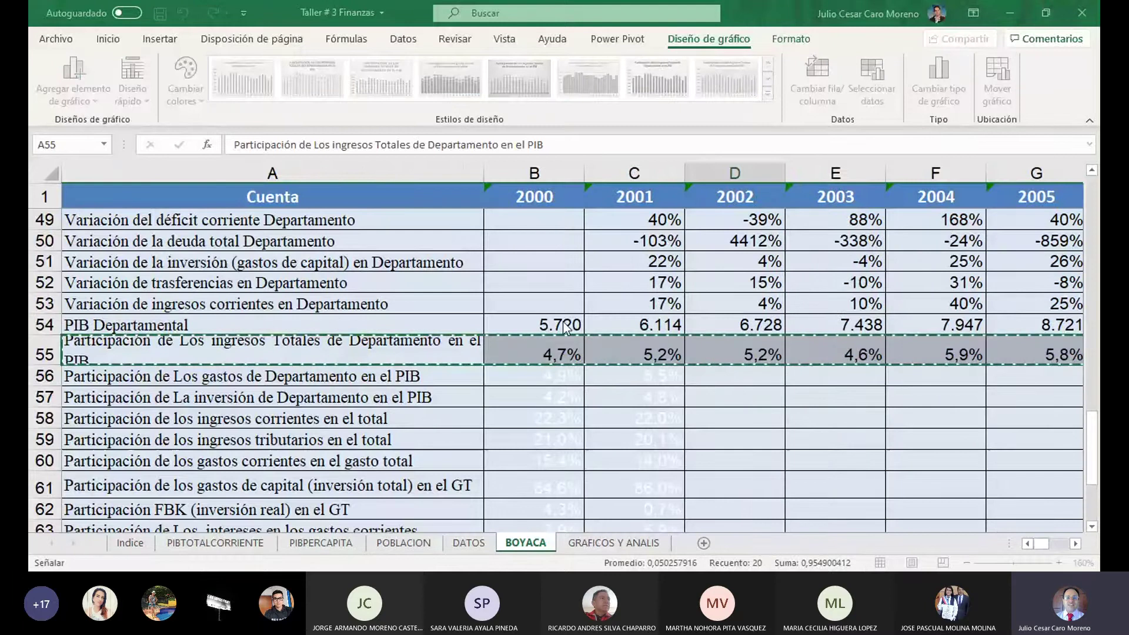
left_click(540, 190)
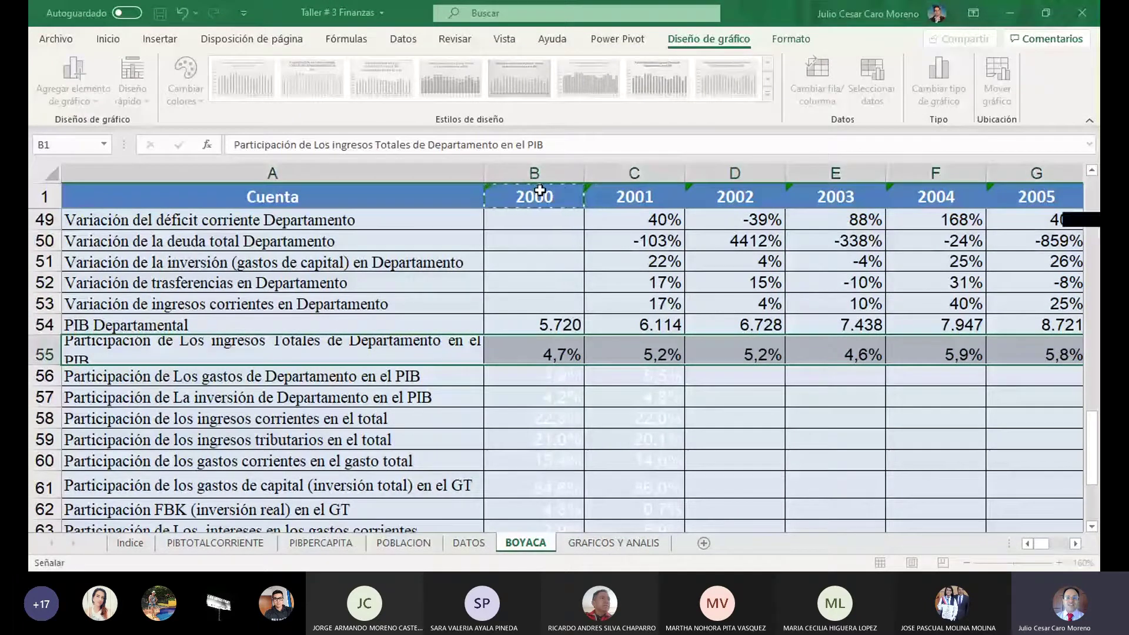
key("ctrl+shift+Right")
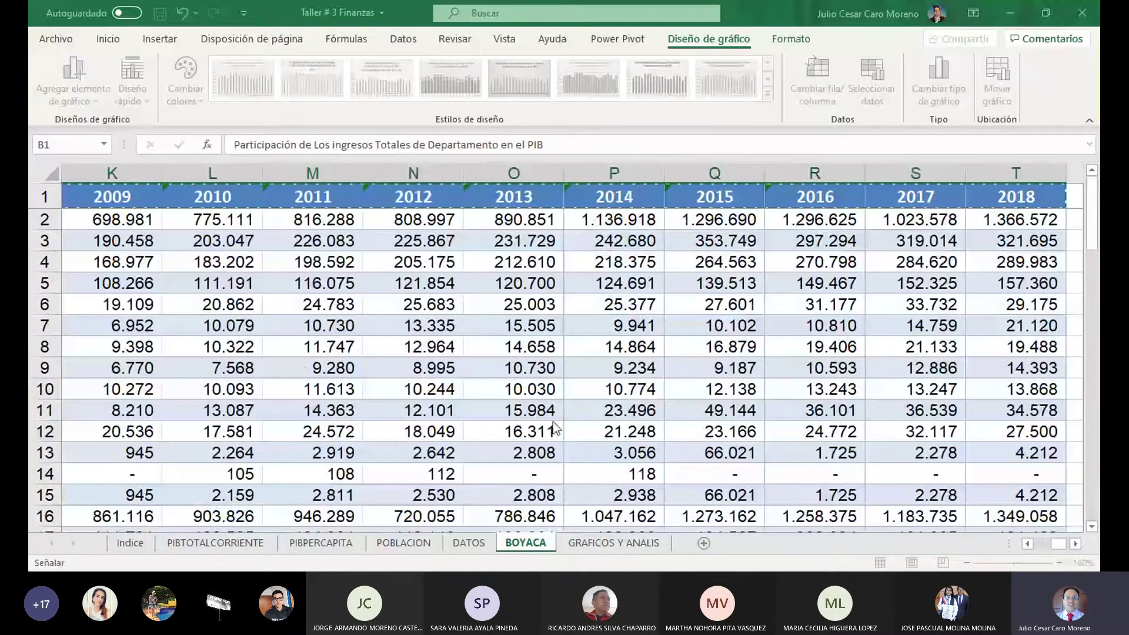
key("Return")
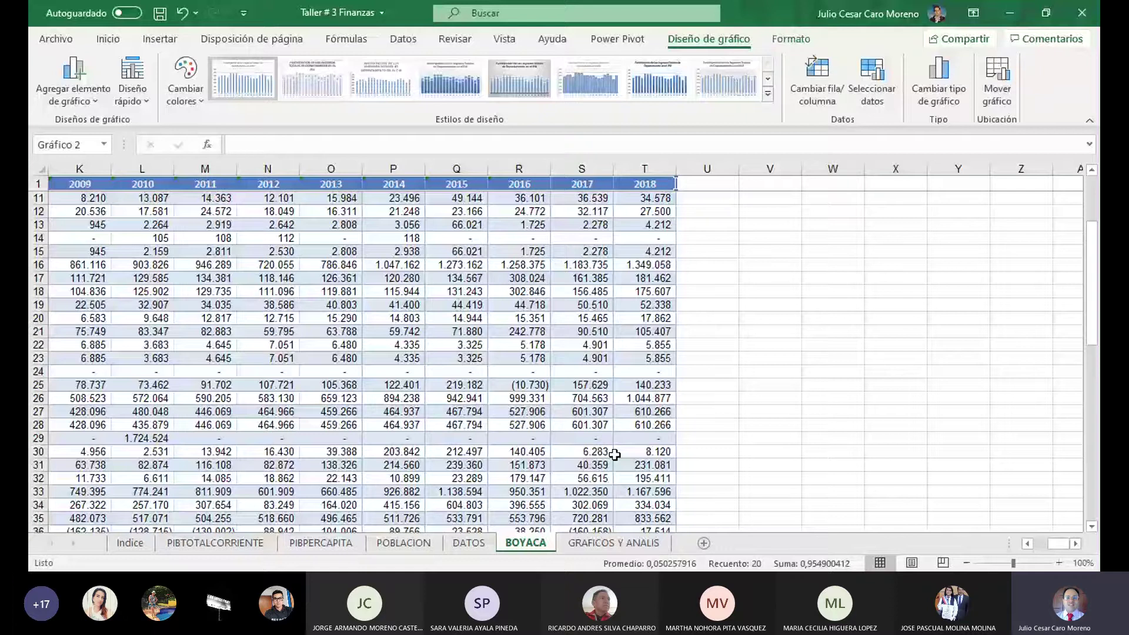
Set the new chart's size to 8 cm high and 15 cm wide.
scroll(614, 455, "down", 11)
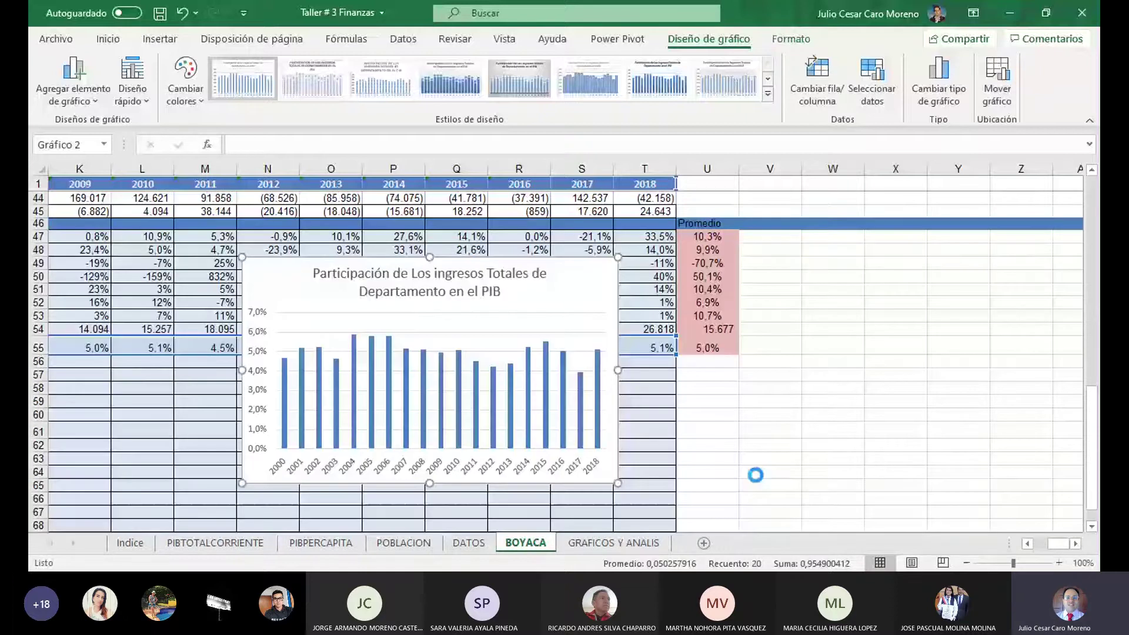
scroll(816, 338, "up", 3, "ctrl")
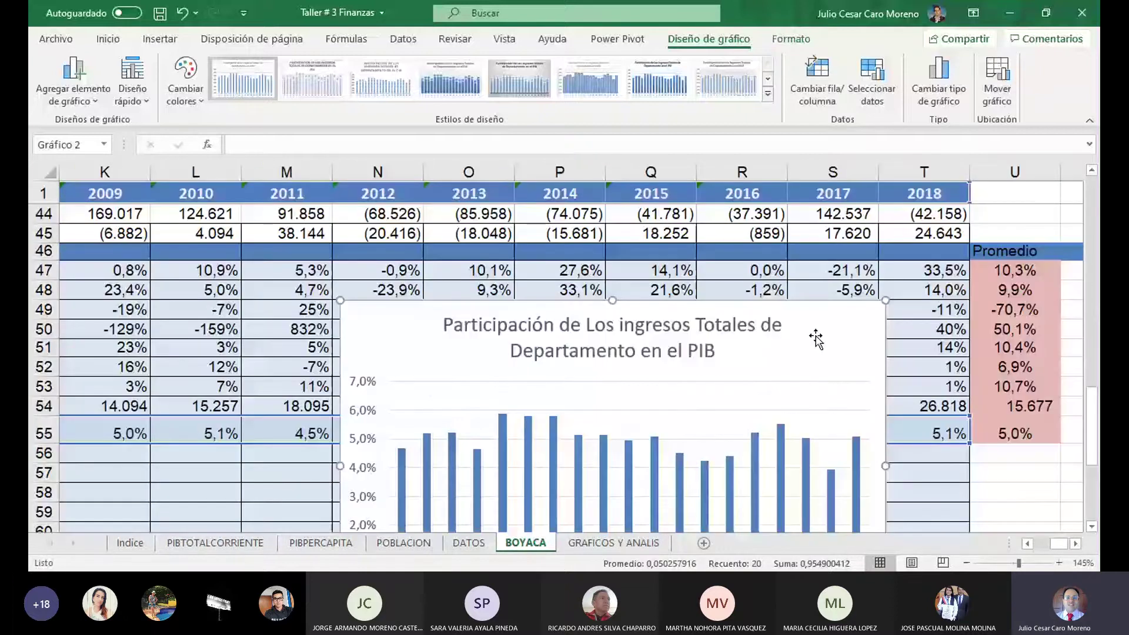
left_click(791, 39)
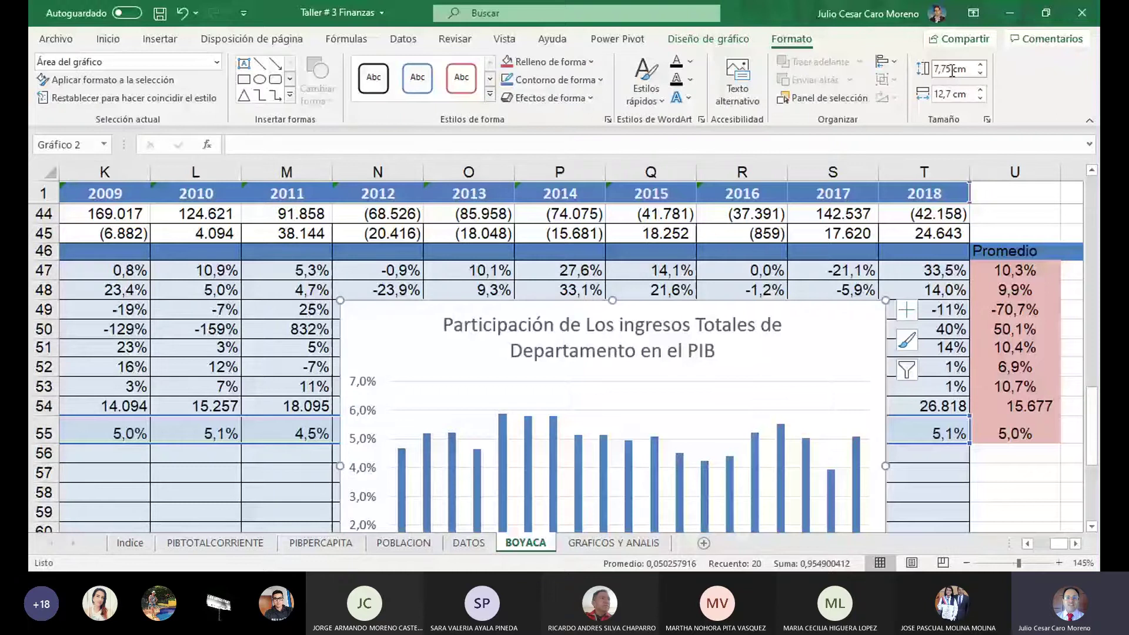
left_click(952, 71)
type("8")
key("Tab")
type("15")
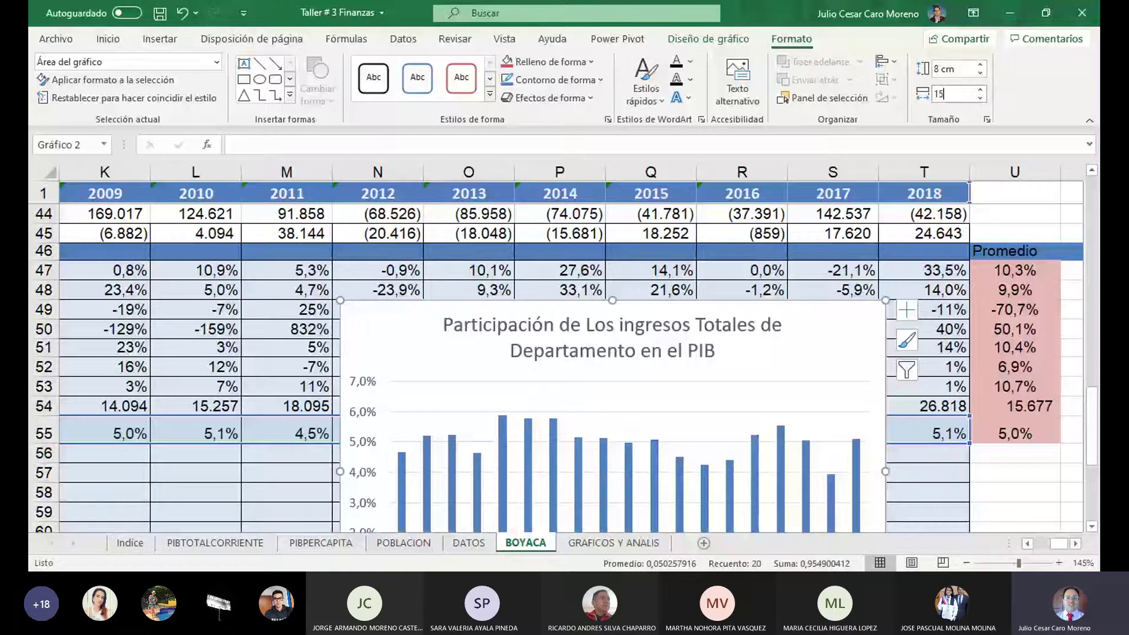
Shrink the chart title to fit on one line and extend the plot area up to just below it.
left_click(579, 241)
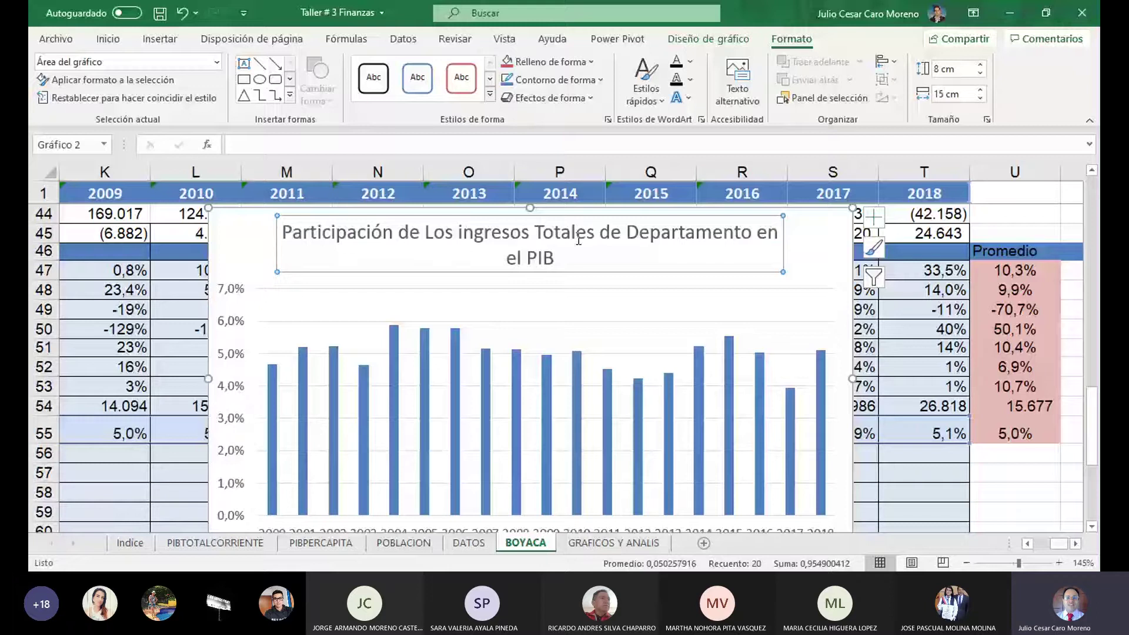
left_click_drag(546, 260, 545, 245)
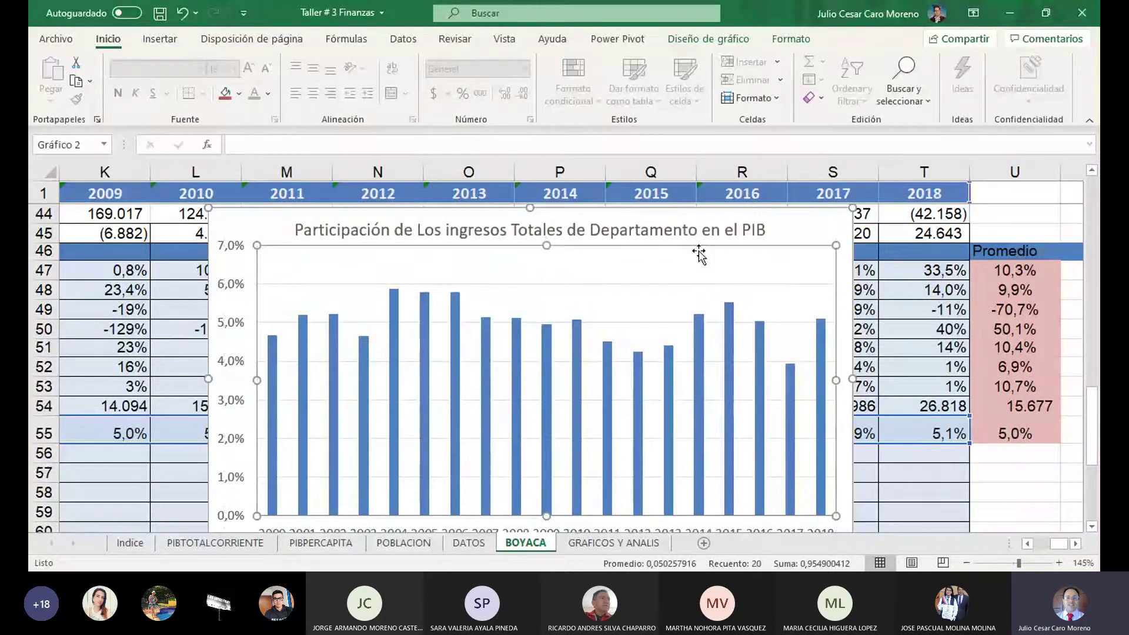
Move the participation chart to cell A381 of the GRAFICOS Y ANALIS sheet, below the PIB Departamental chart.
left_click(803, 218)
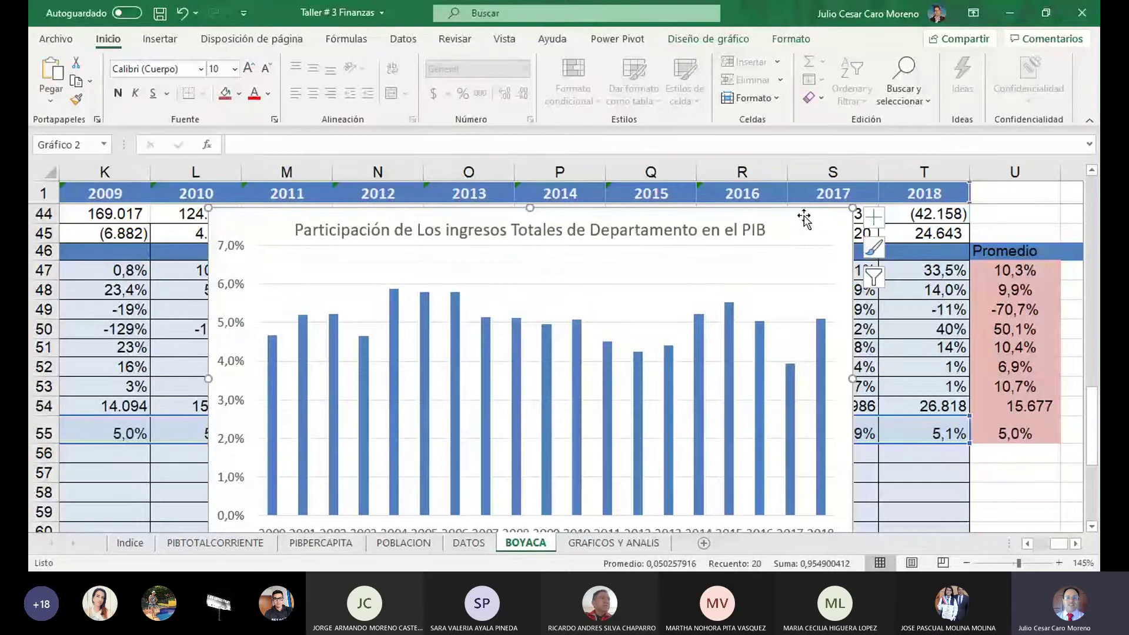
left_click(613, 543)
scroll(461, 494, "down", 3)
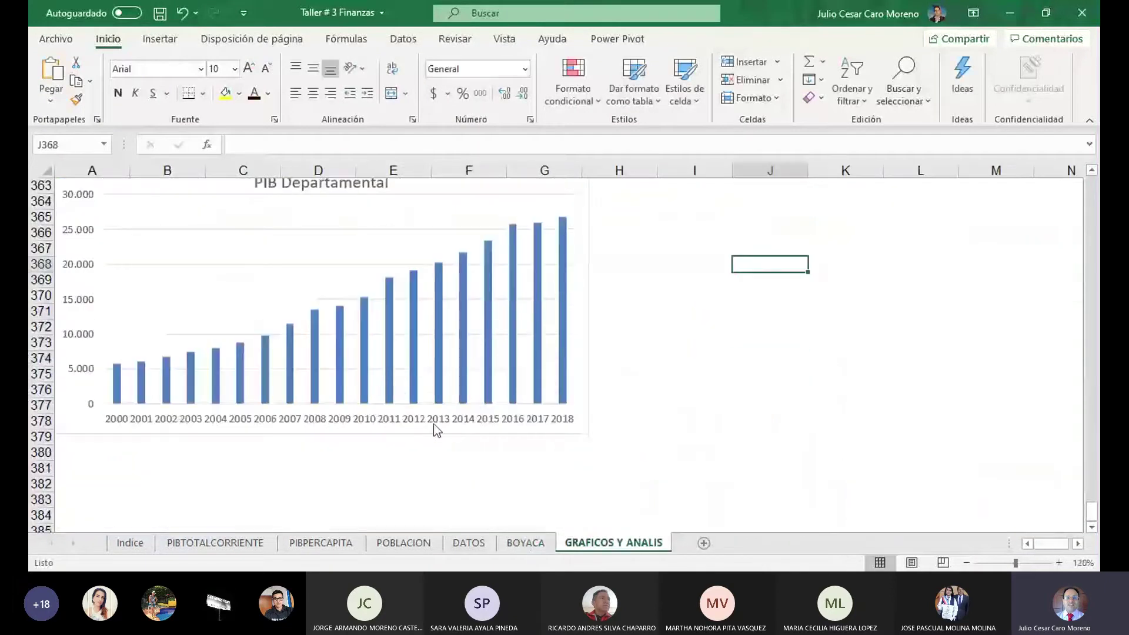
left_click(93, 418)
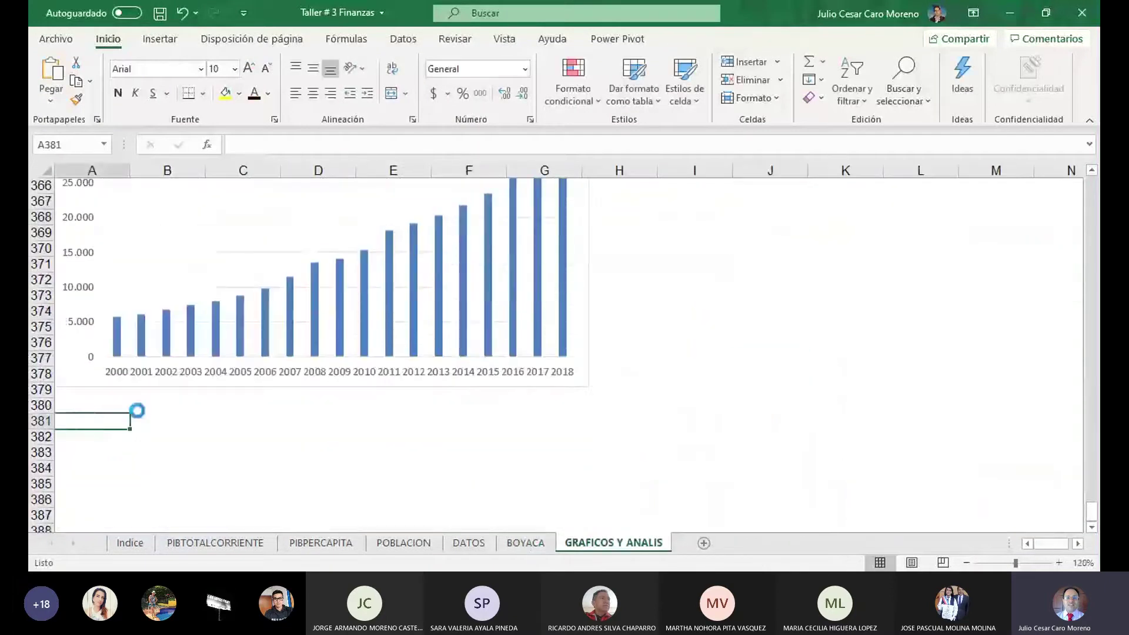
key("ctrl+v")
scroll(446, 369, "down", 13)
scroll(446, 369, "up", 8)
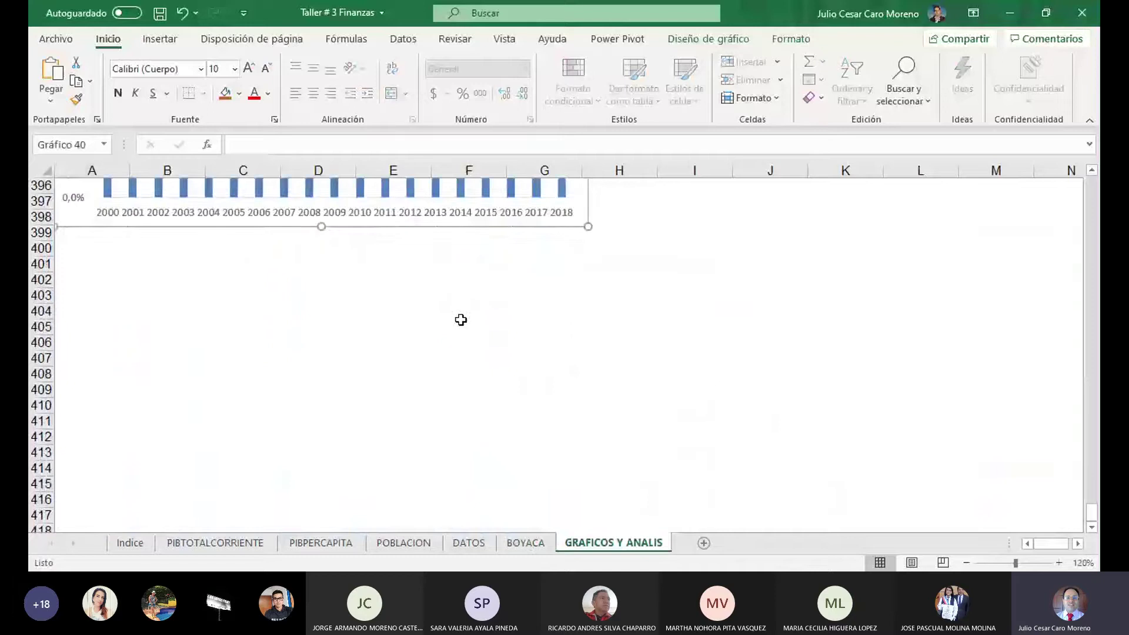
key("ctrl+v")
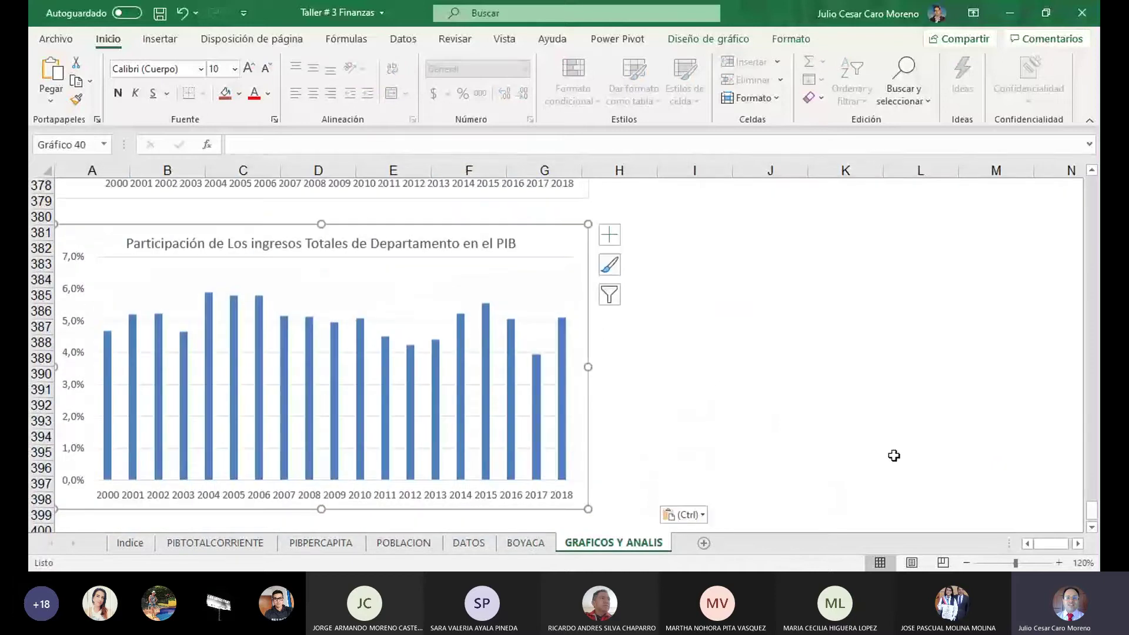
Copy the red dashed average line from the chart above PIB Departamental into the participation chart, placing it across the plot at about 5,0%.
left_click(1061, 563)
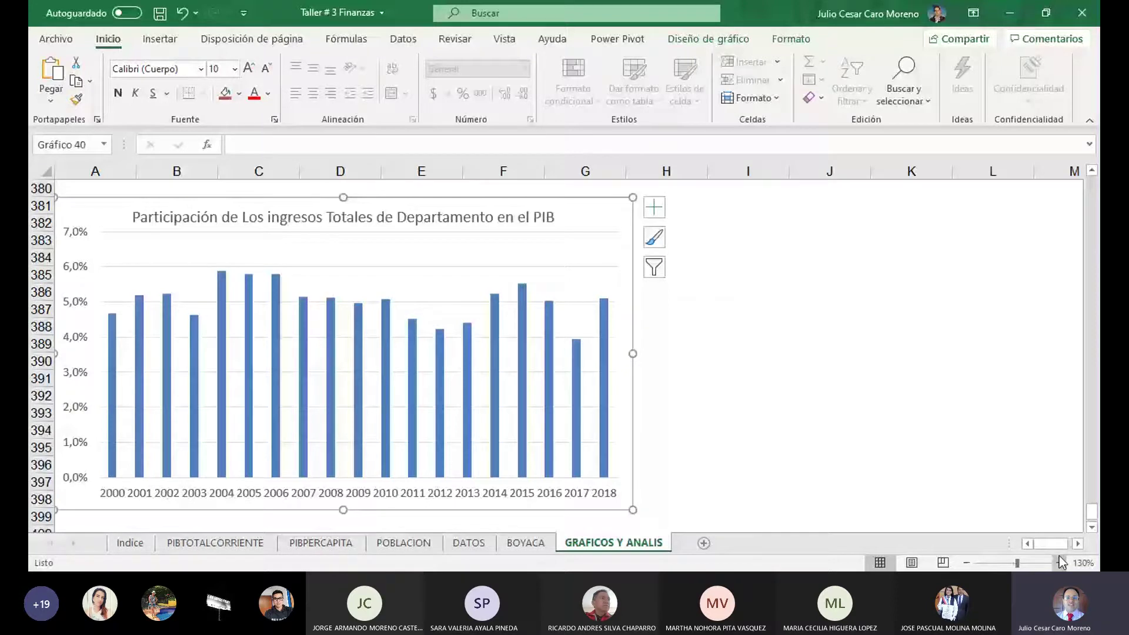
scroll(1093, 176, "up", 5)
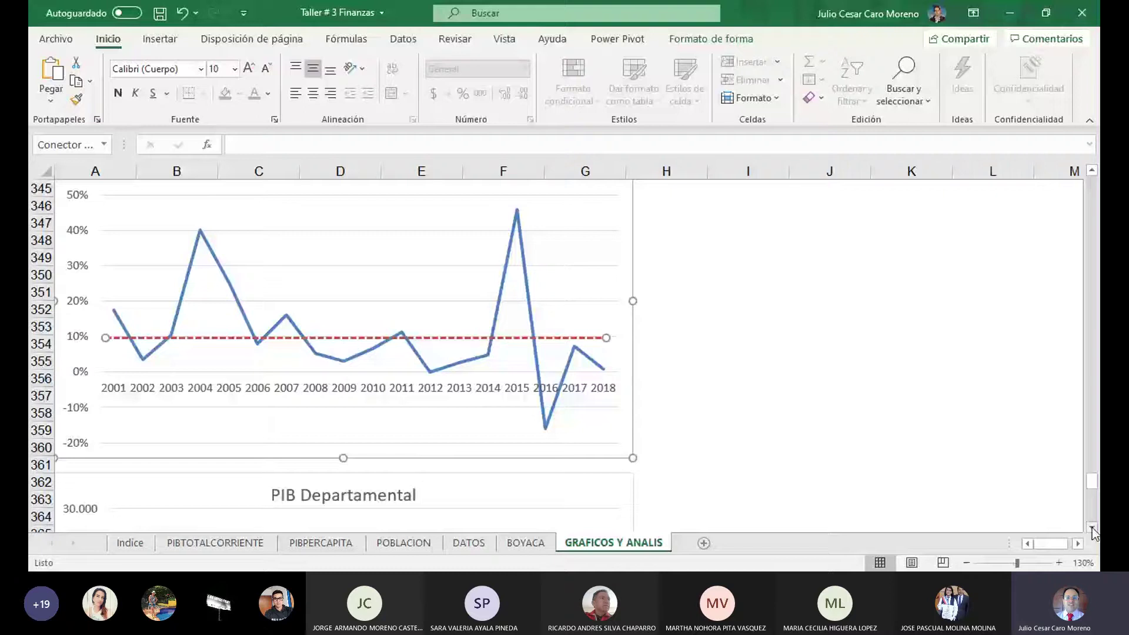
scroll(1092, 532, "down", 12)
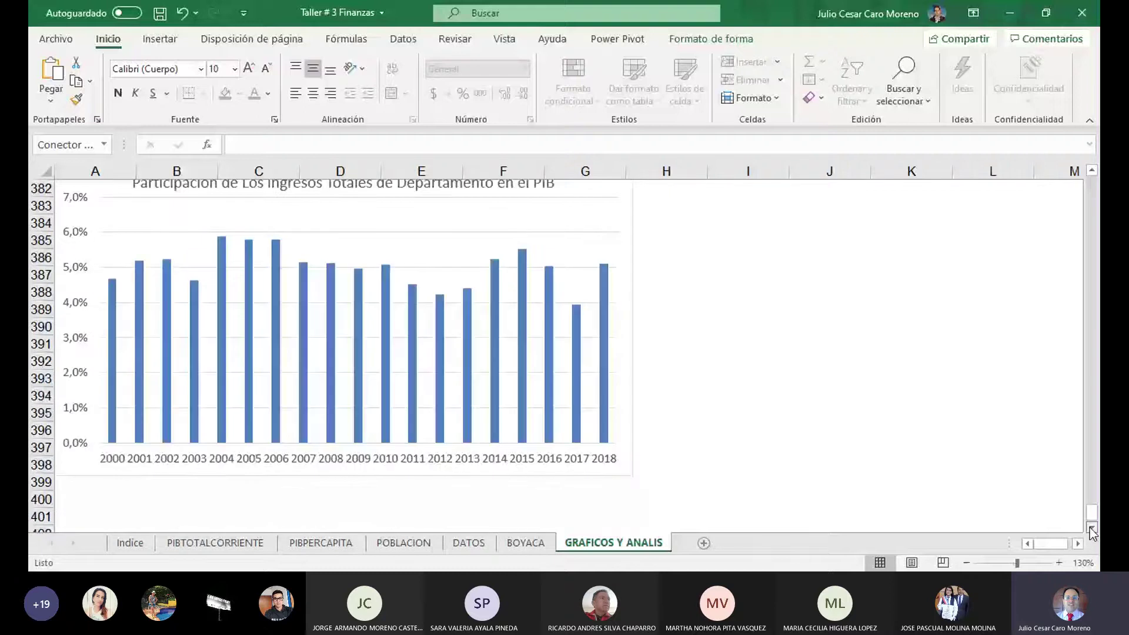
key("ctrl+v")
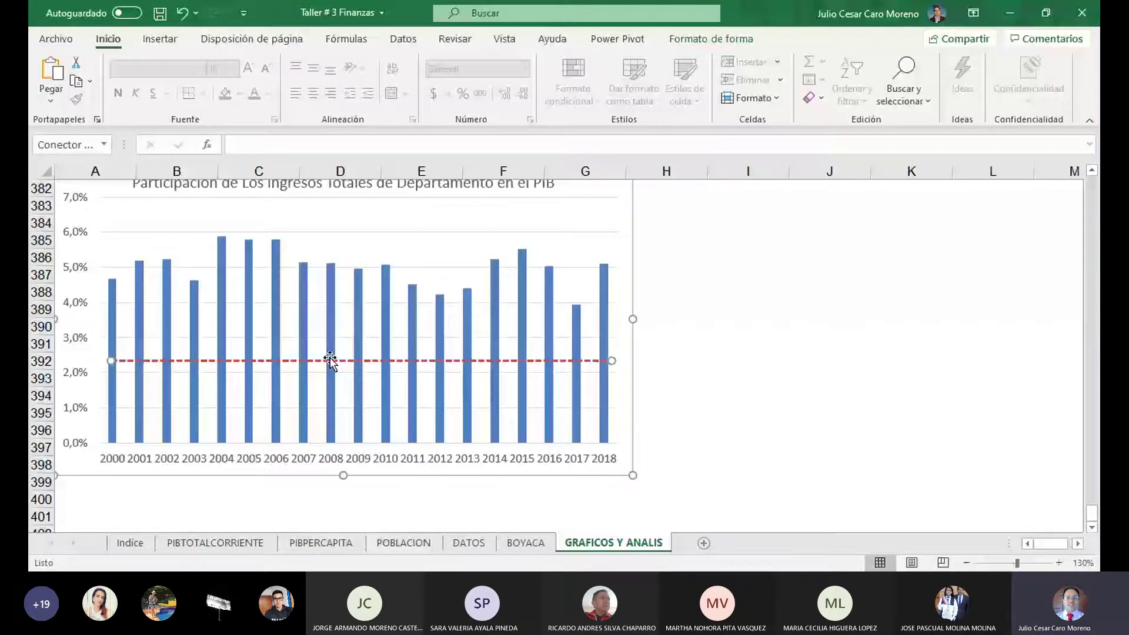
left_click_drag(330, 361, 319, 268)
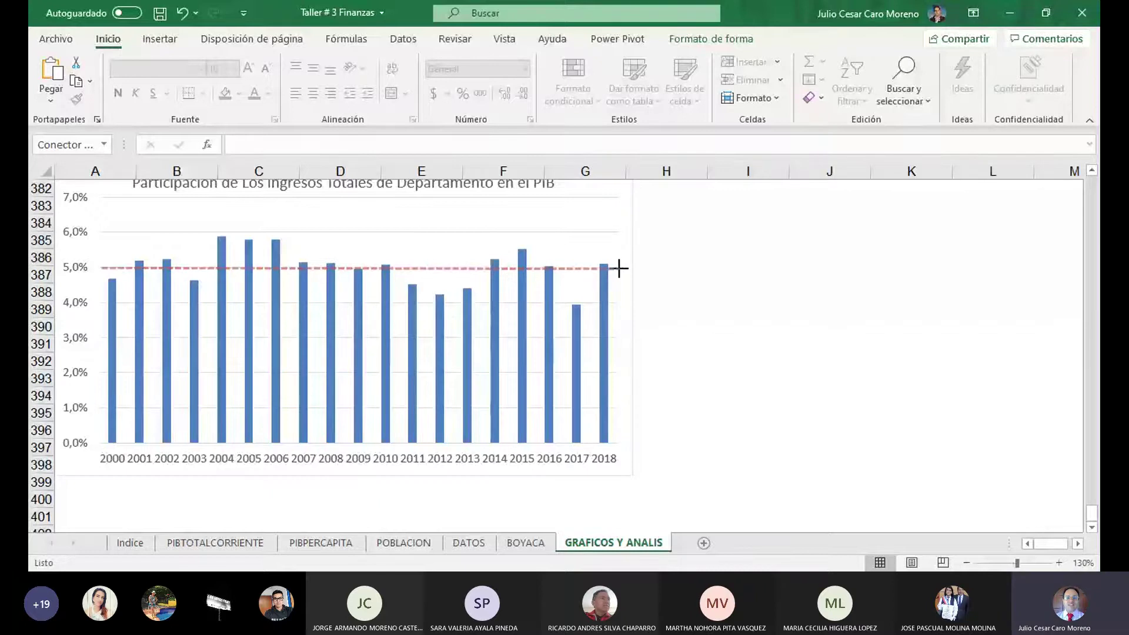
left_click(758, 270)
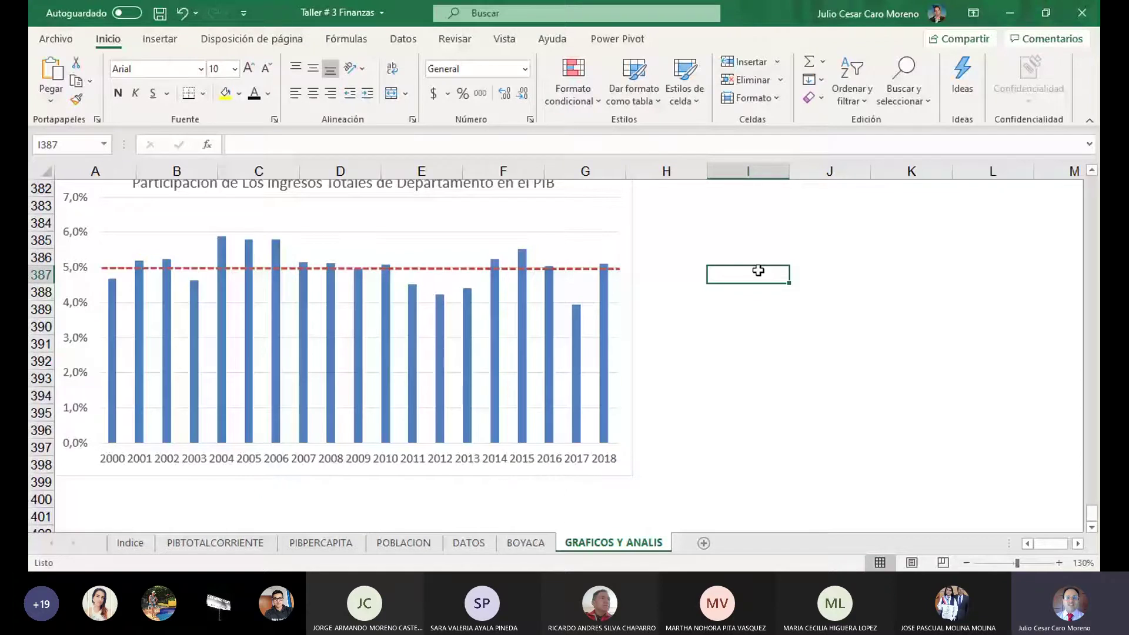
scroll(777, 380, "up", 1)
left_click(777, 381)
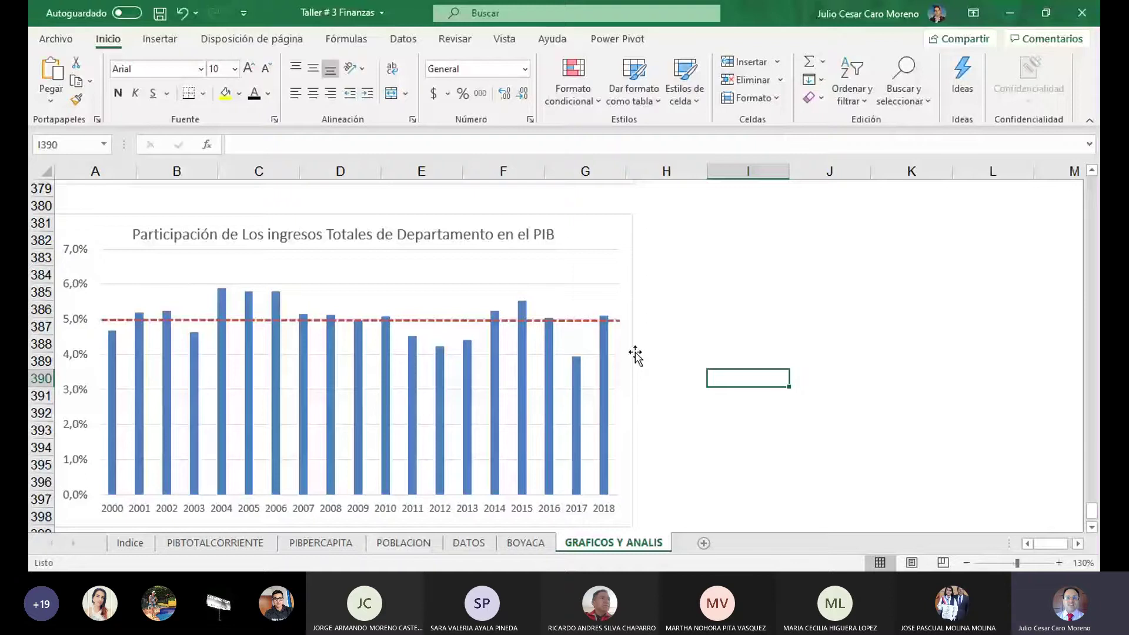
left_click(653, 309)
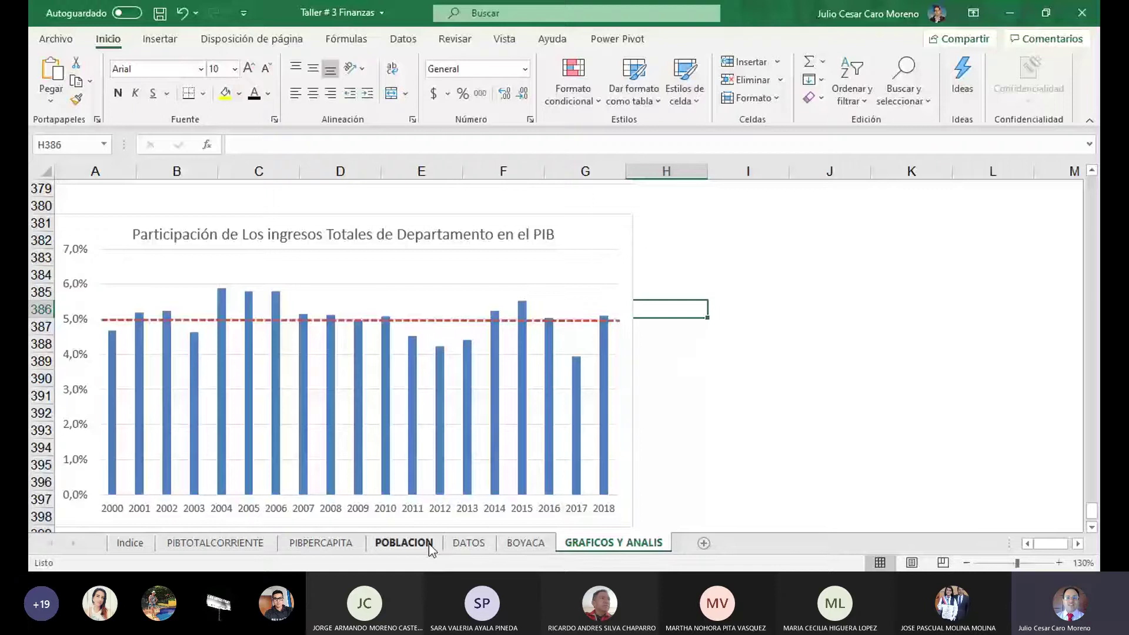
On the BOYACA sheet, change the A56 label to "Participación de Los gastos Totales de Departamento en el PIB" and reduce row 56's height.
left_click(526, 542)
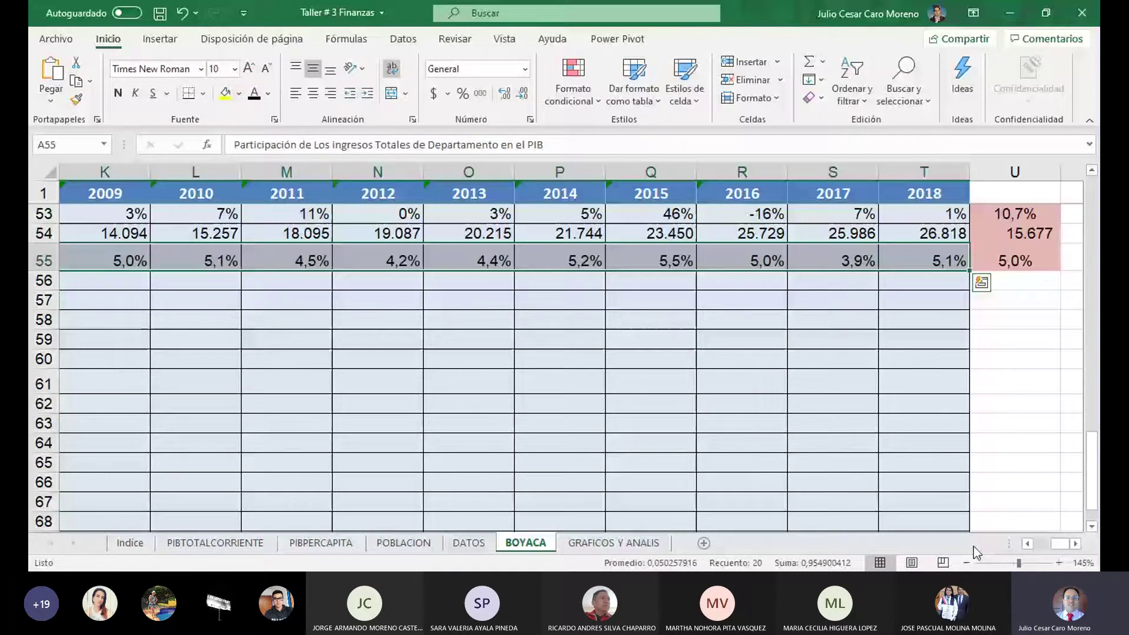
left_click_drag(1060, 544, 976, 552)
left_click(415, 323)
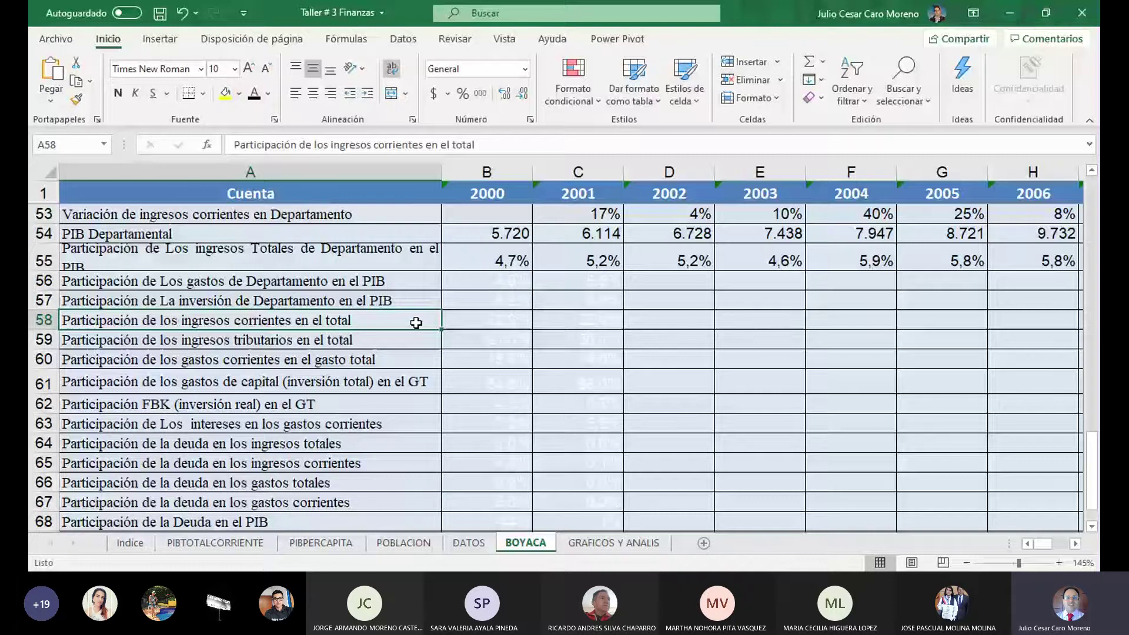
left_click(339, 279)
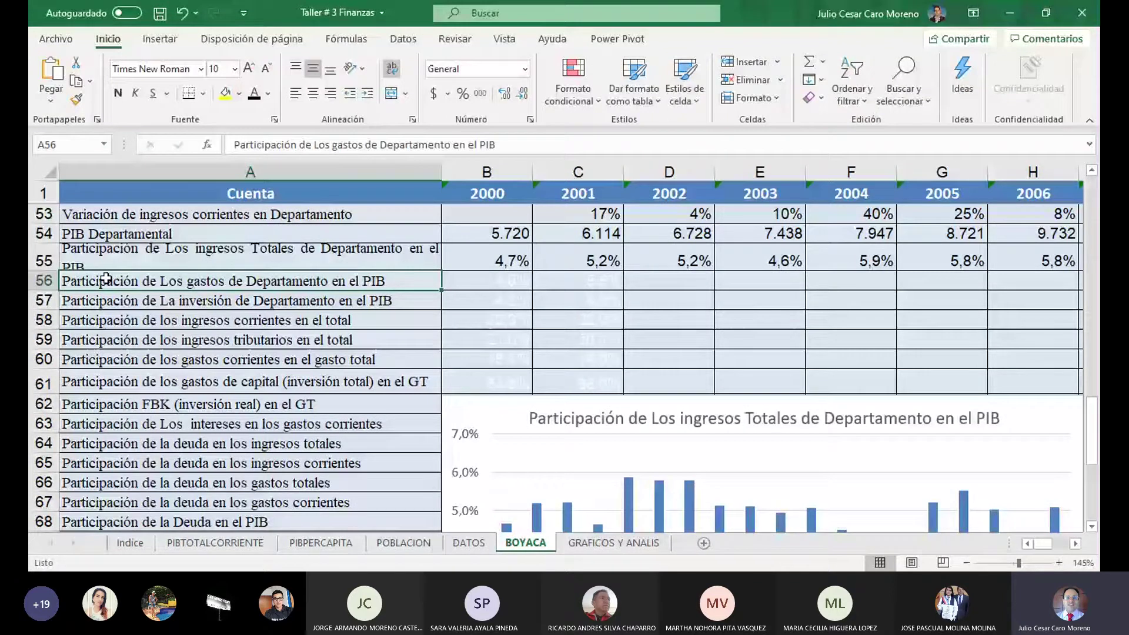
double_click(236, 284)
type("Tota")
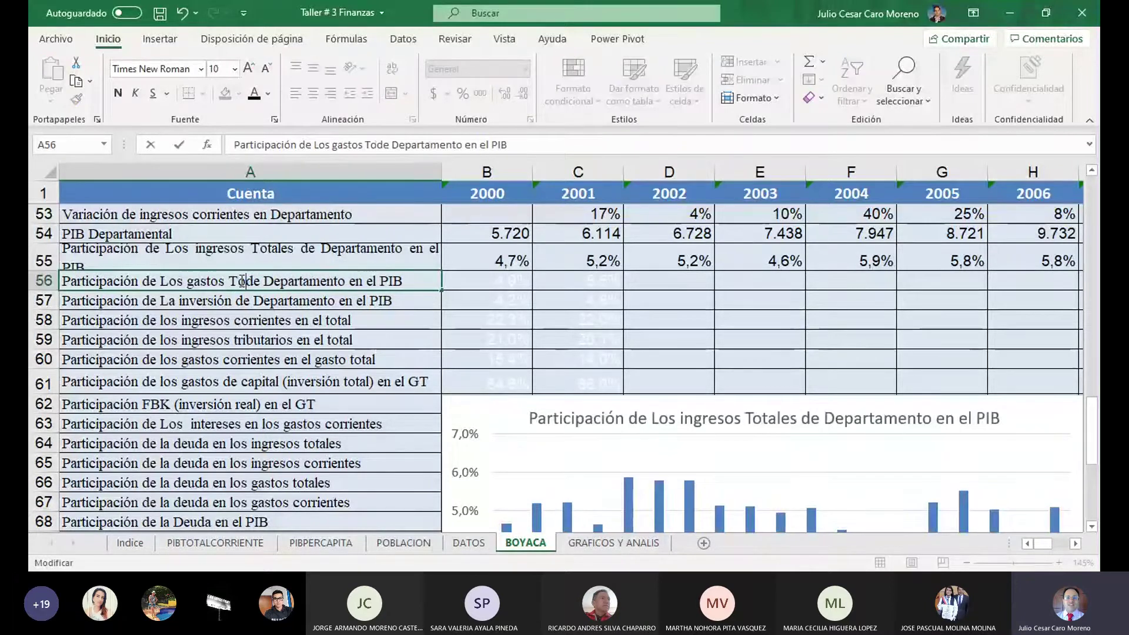
type("les")
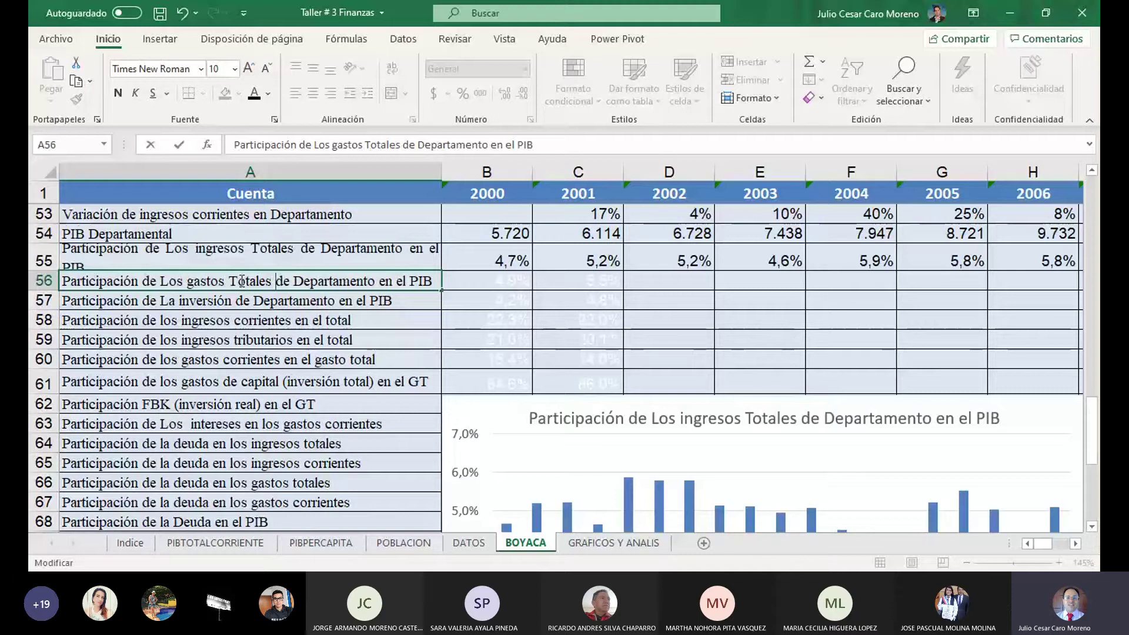
key("Return")
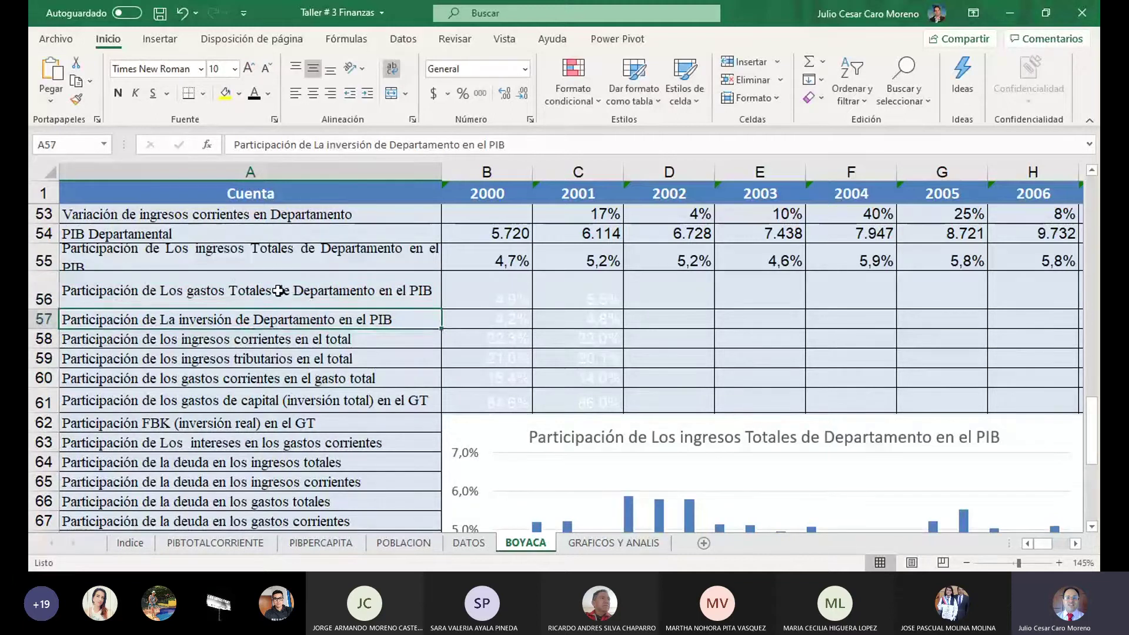
left_click(93, 297)
left_click_drag(54, 309, 55, 299)
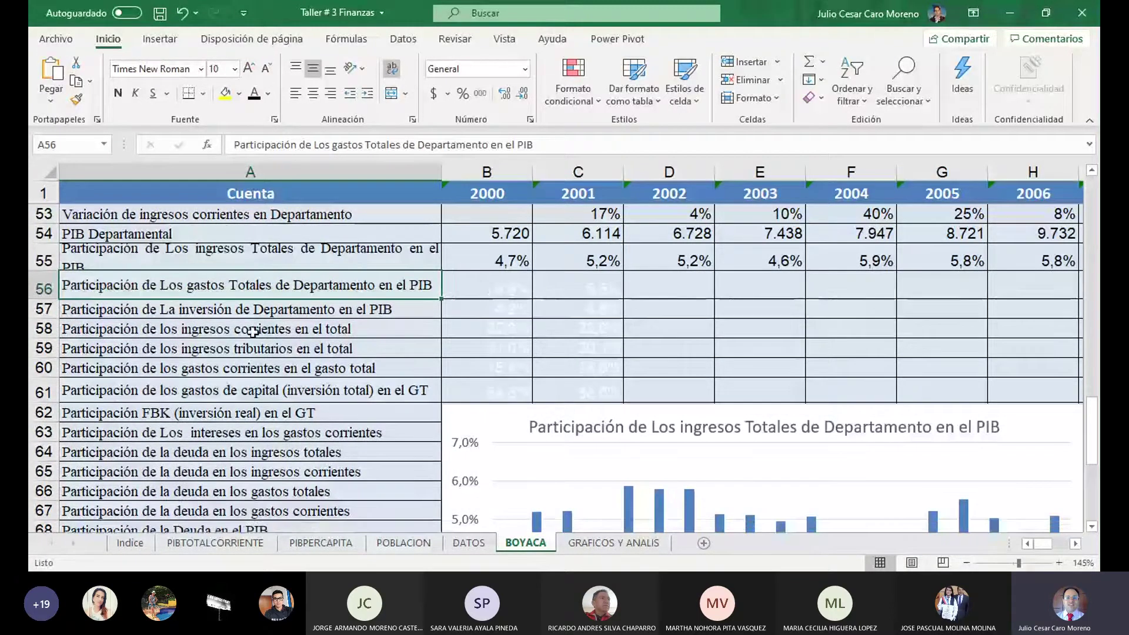
Re-enter the formula =(B16/B54)/1000 in B56 for the 2000 share of total spending in the PIB.
left_click(492, 287)
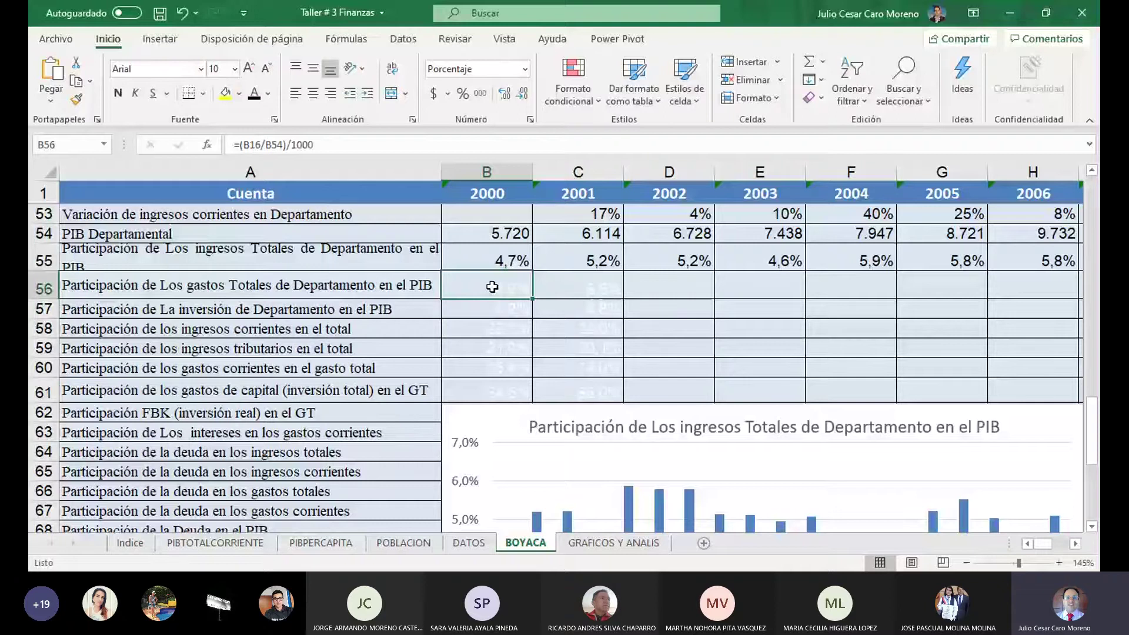
key("F2")
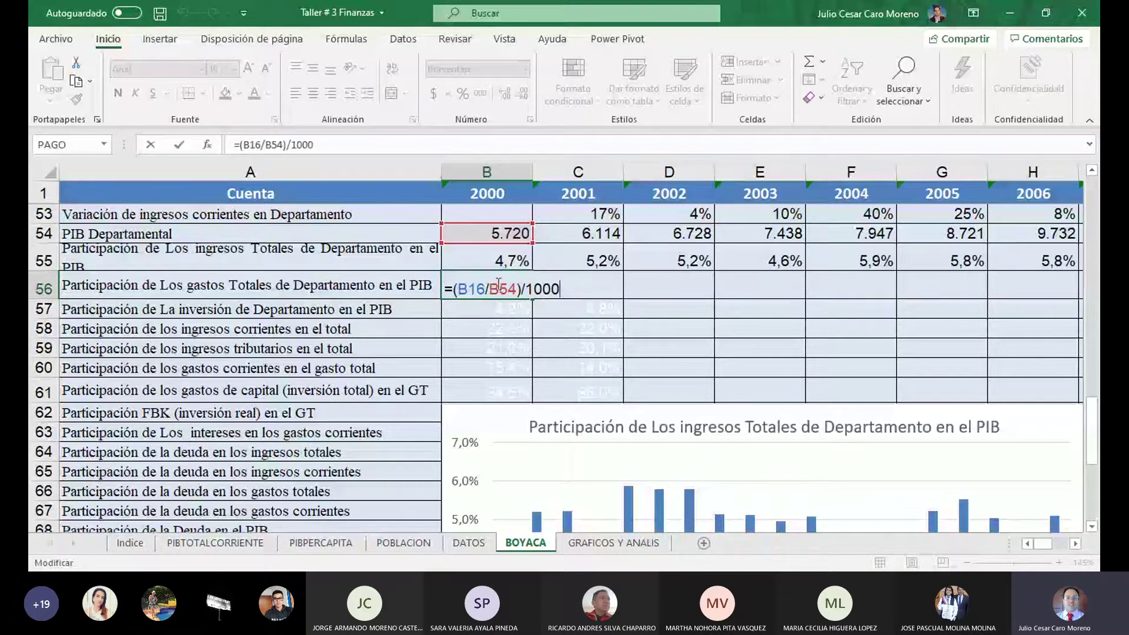
key("Return")
Try converting the 2000 PIB Departamental in B54 with the formula =DATOS!B6*1000.
left_click(515, 233)
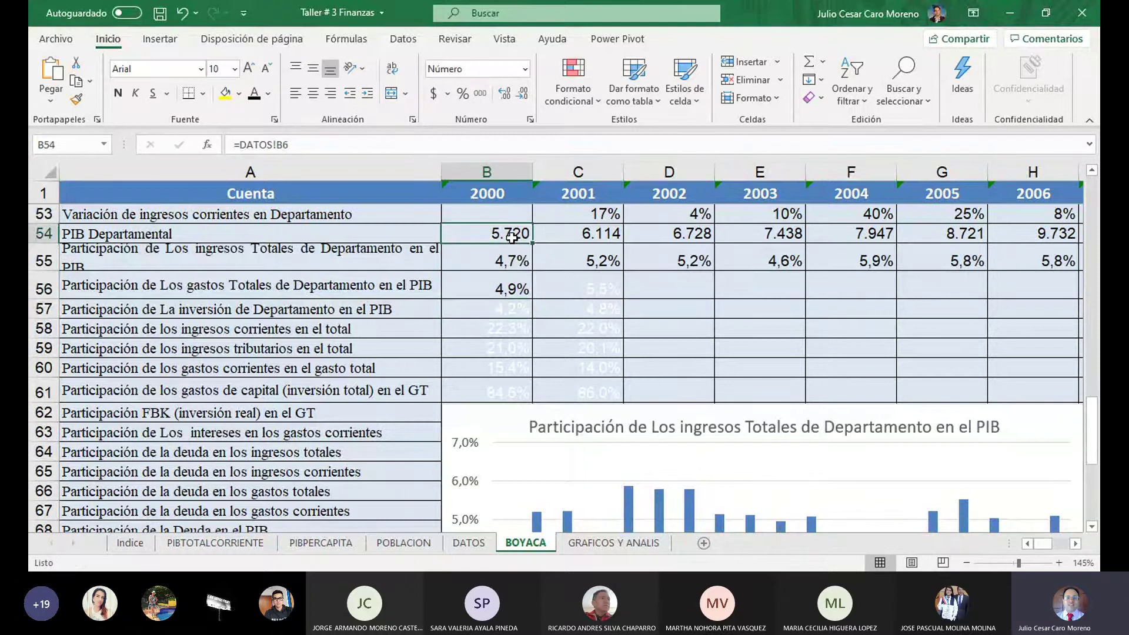
double_click(528, 233)
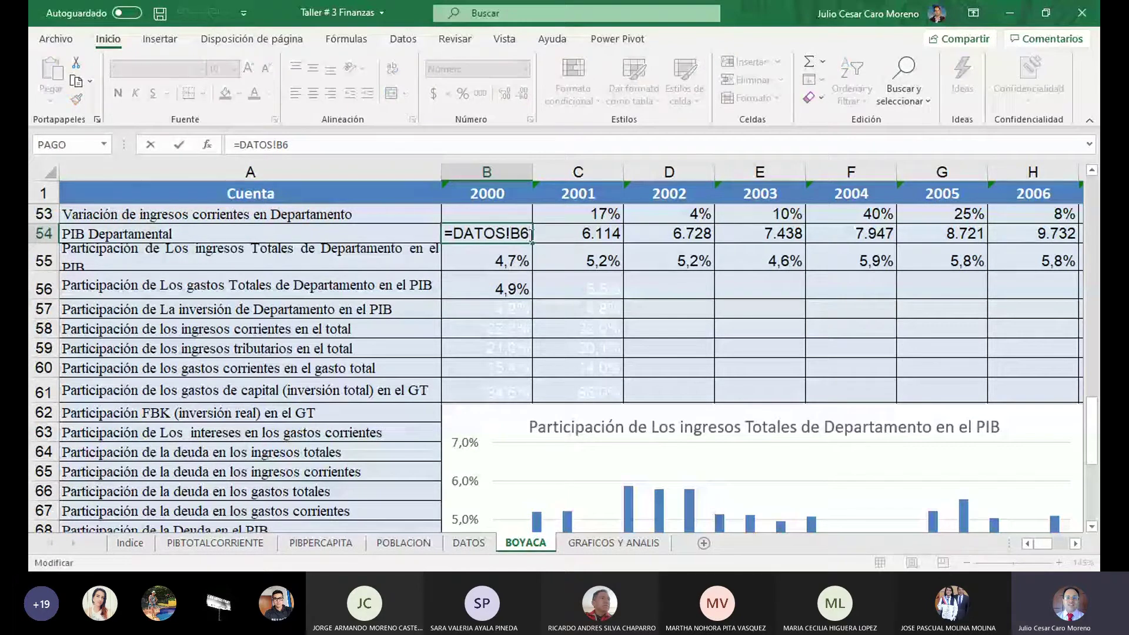
type("*10")
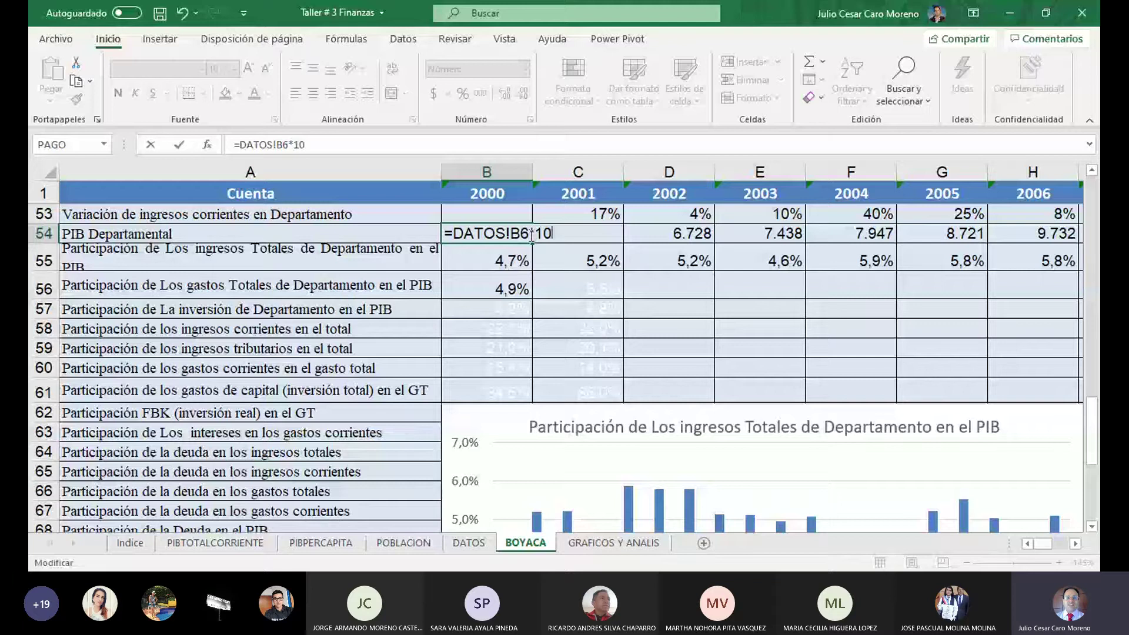
type("00")
key("Return")
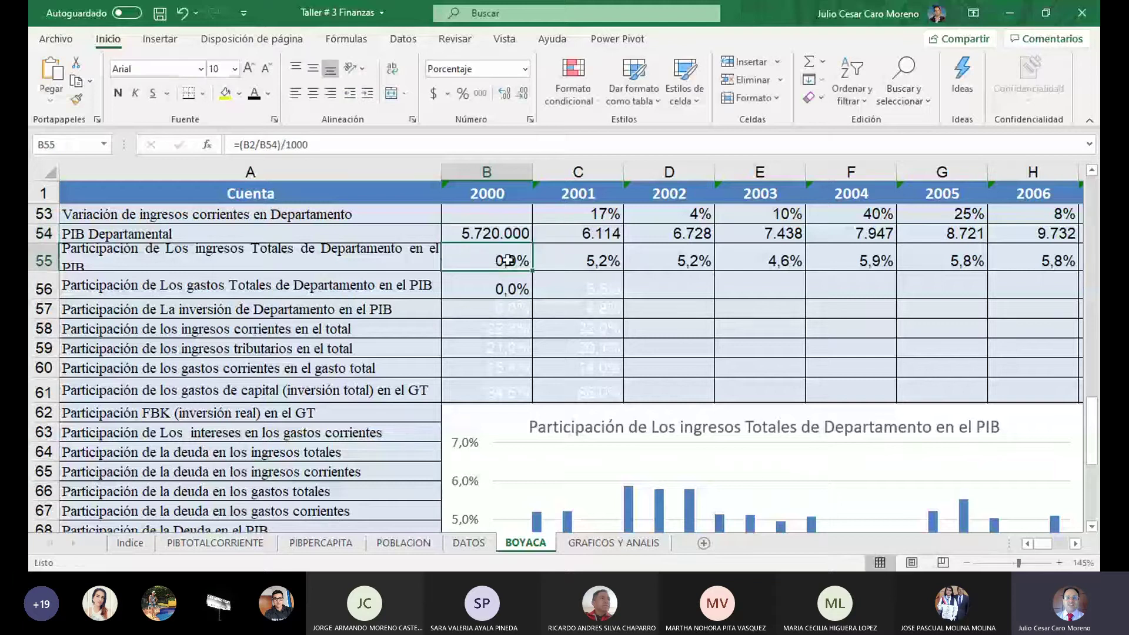
Try removing the division by 1000 from the B55 formula, and undo the trial edits to B55 and B54.
double_click(507, 260)
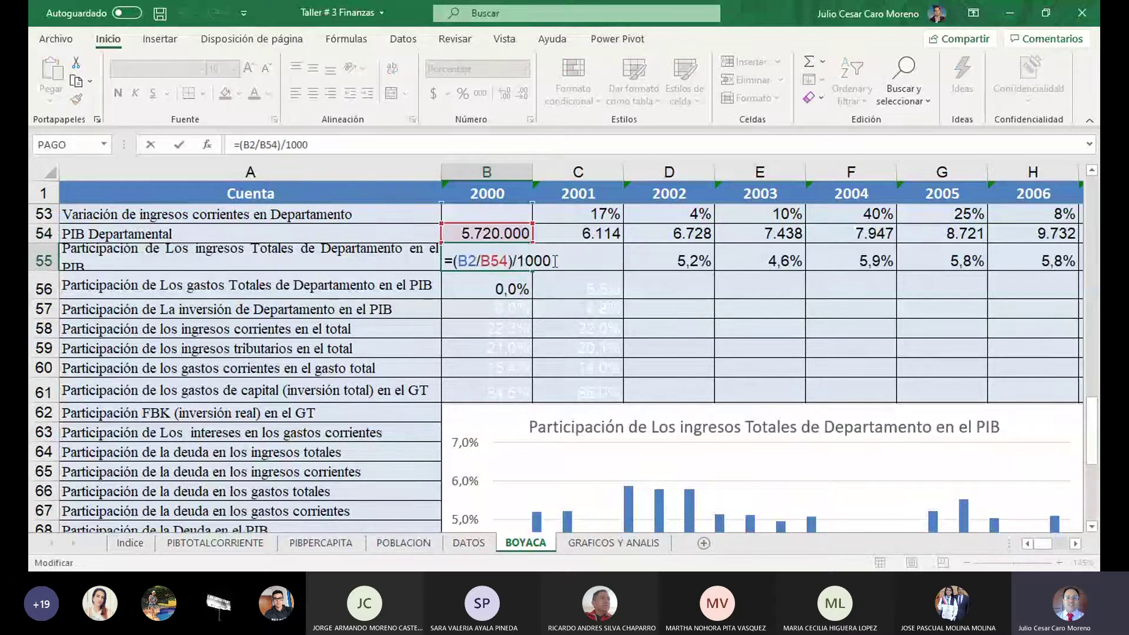
key("BackSpace")
key("BackSpace")
key("BackSpace")
key("BackSpace")
key("BackSpace")
key("Return")
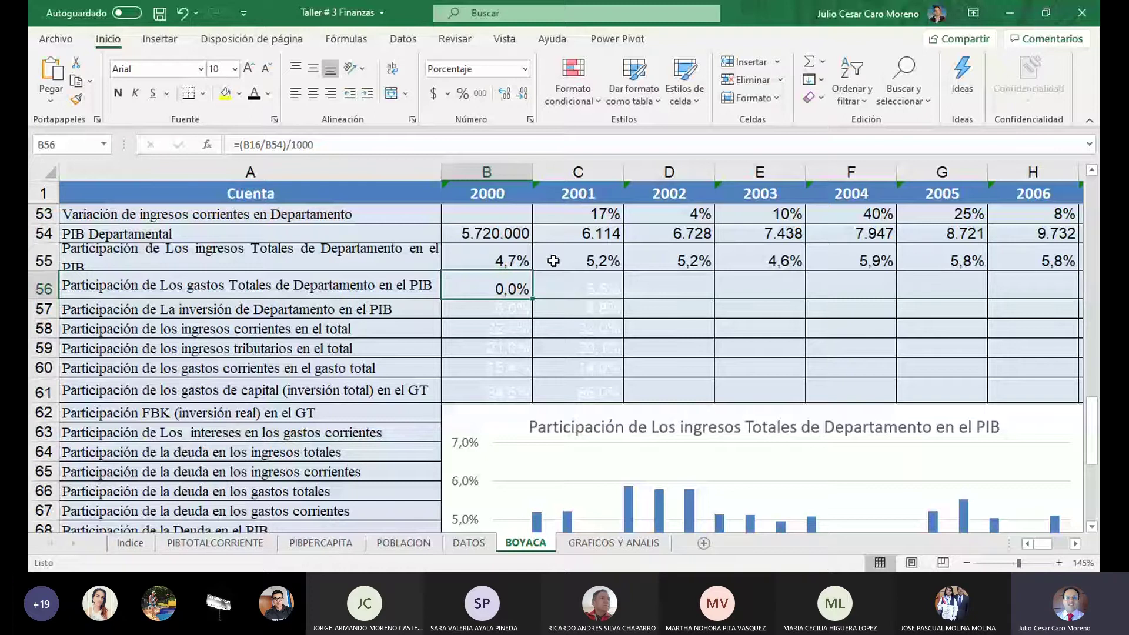
key("ctrl+z")
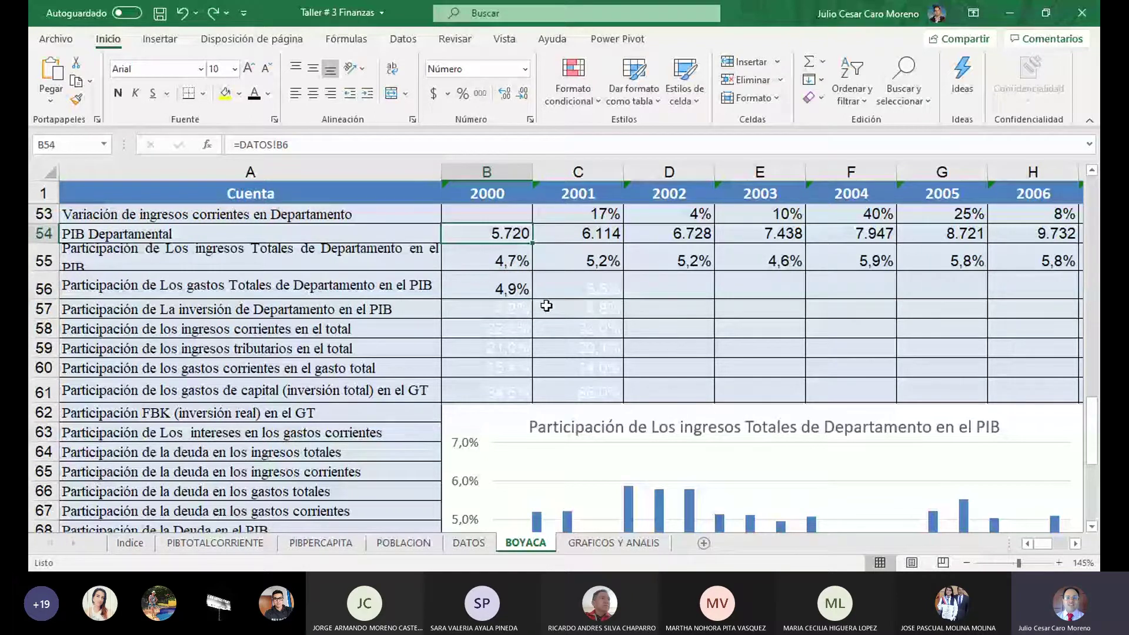
Check the B56 formula and fill it across row 56 through the 2018 column.
double_click(530, 281)
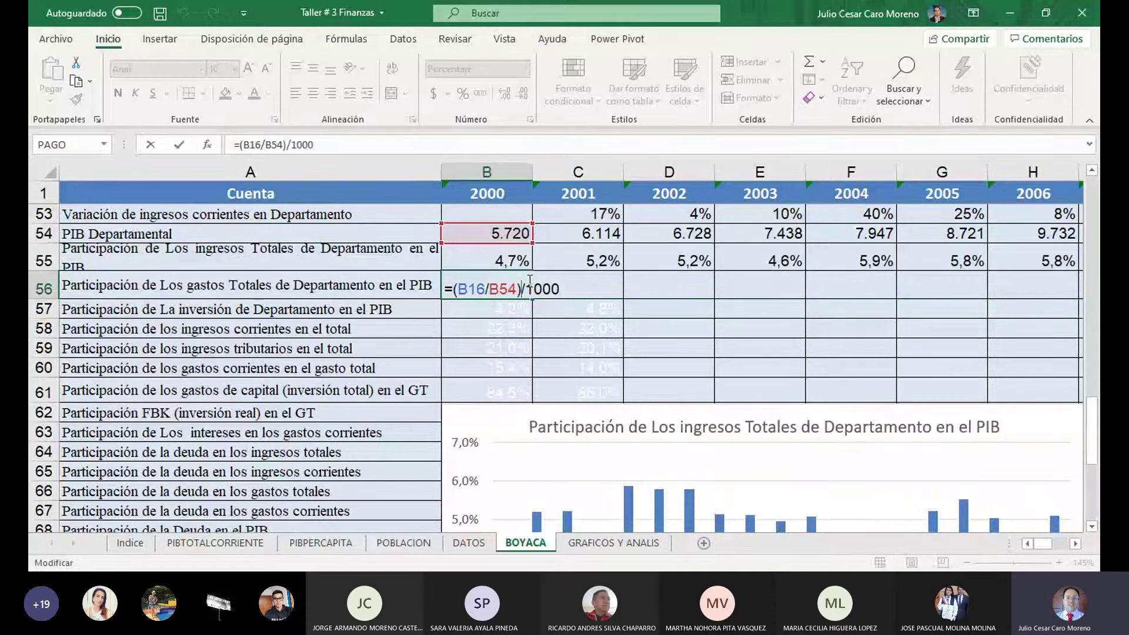
key("Return")
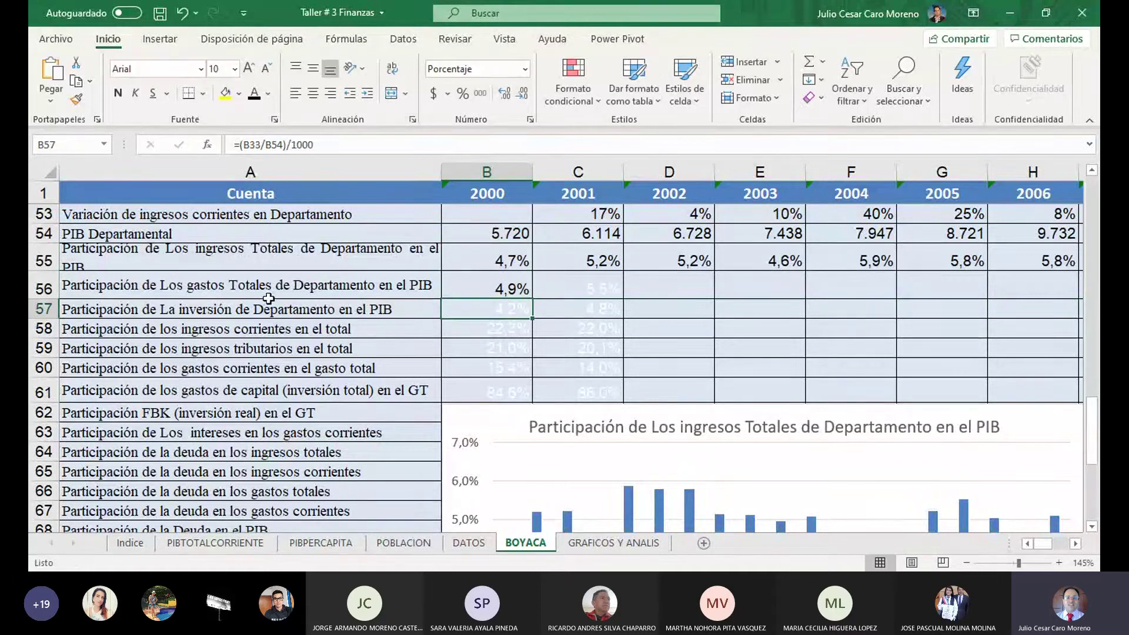
left_click(523, 291)
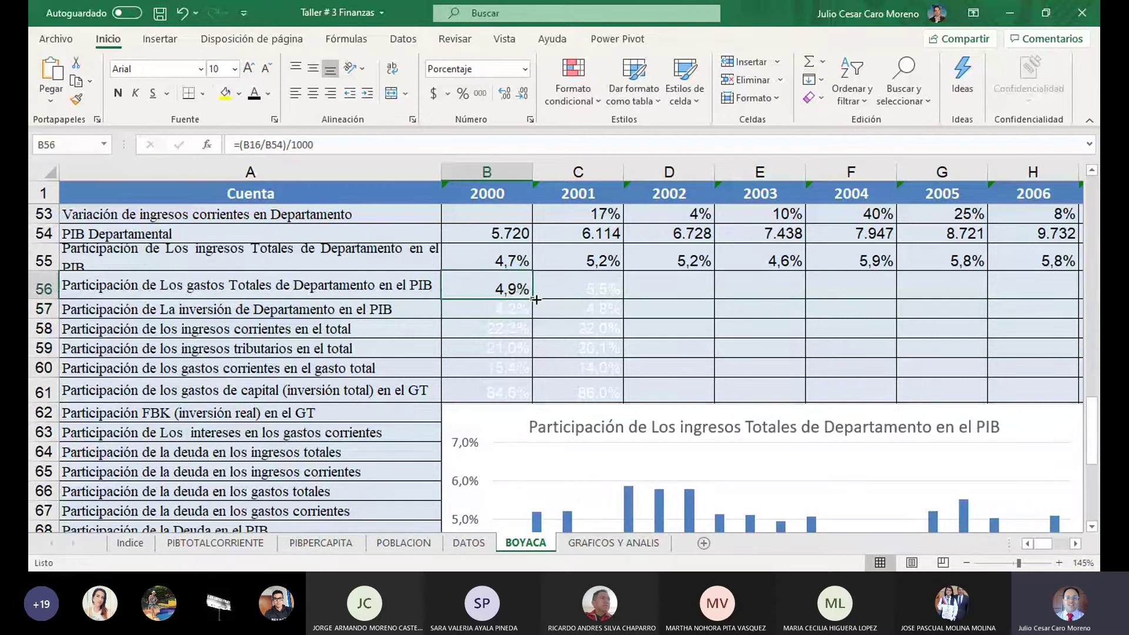
left_click_drag(536, 300, 865, 288)
Fill the average formula from U55 down column U through row 70.
left_click(923, 262)
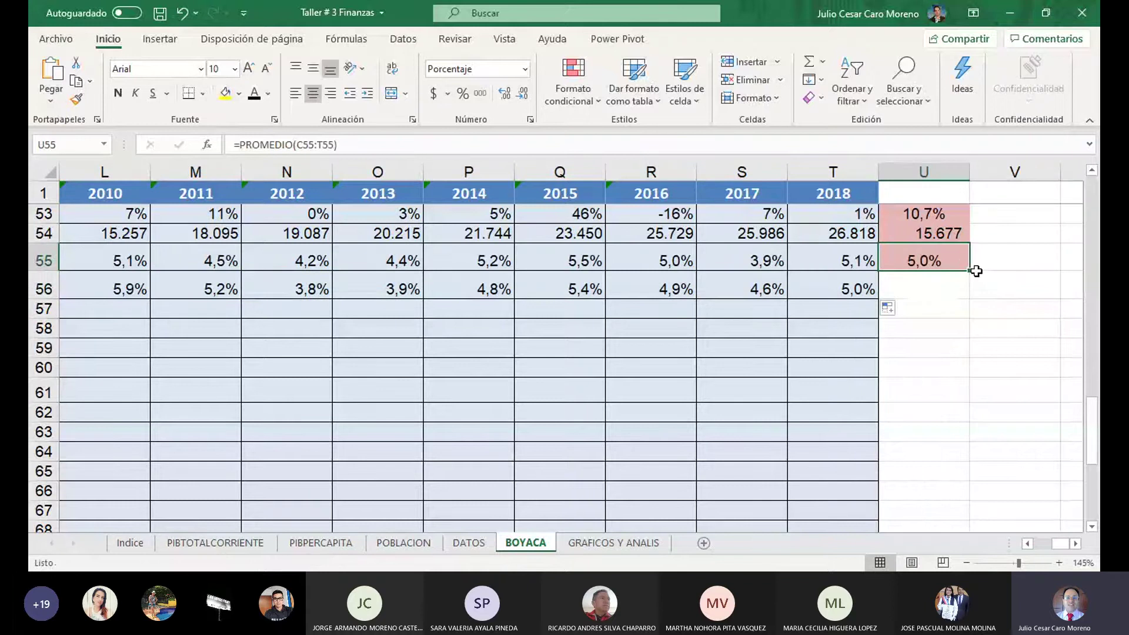
left_click_drag(970, 270, 963, 507)
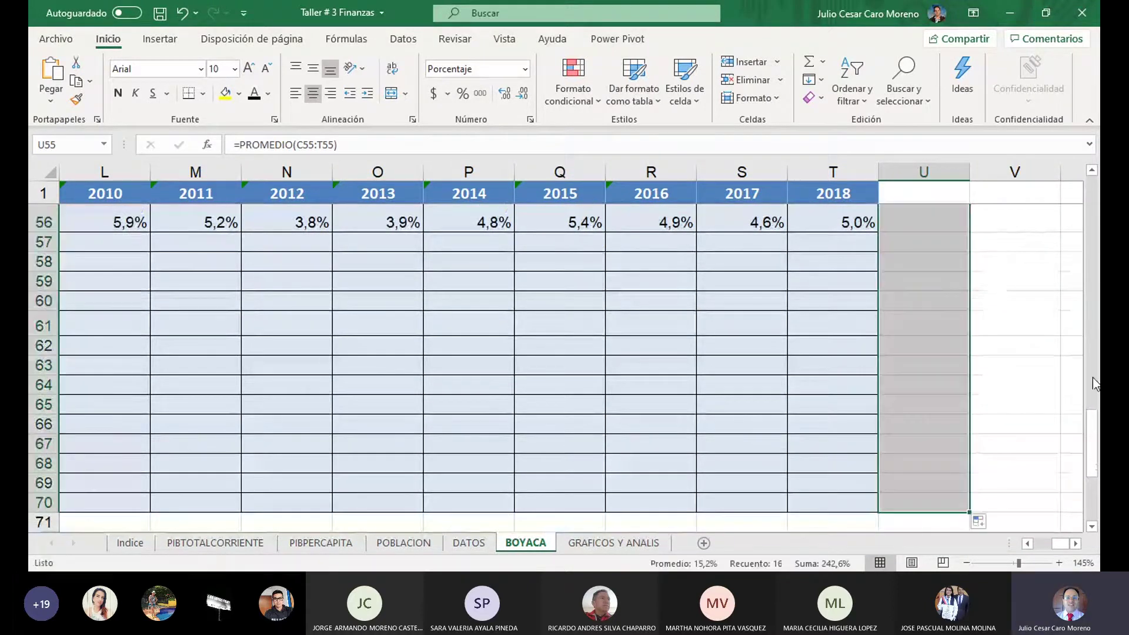
scroll(953, 387, "up", 3)
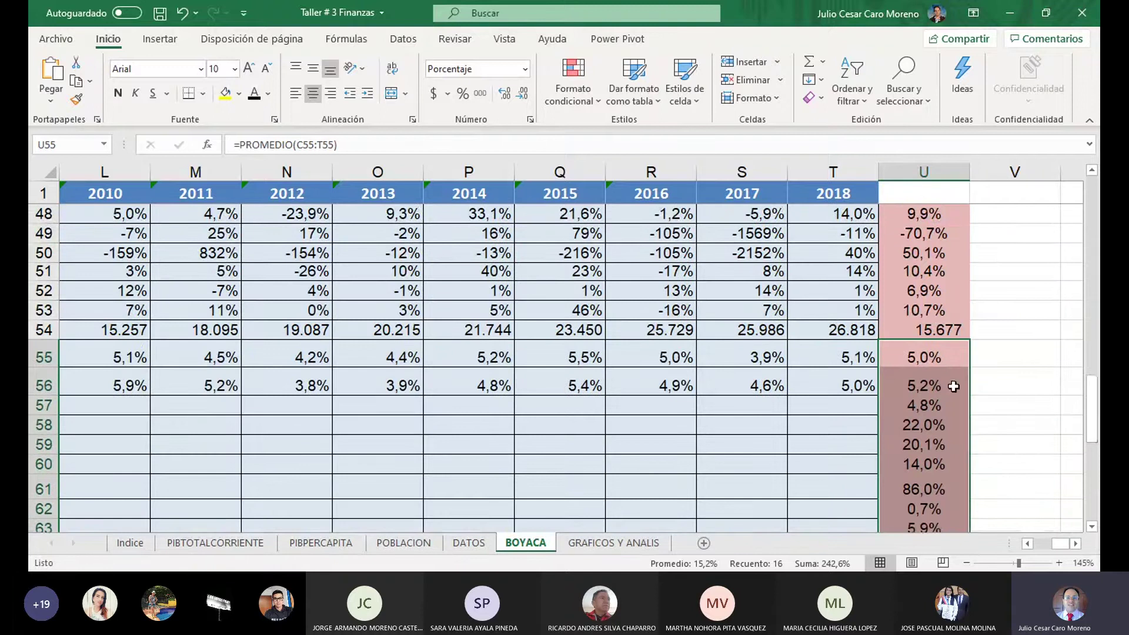
Review the spending participation values across row 56 from 2000 to 2018 and compare the averages in U55 and U56.
left_click(953, 387)
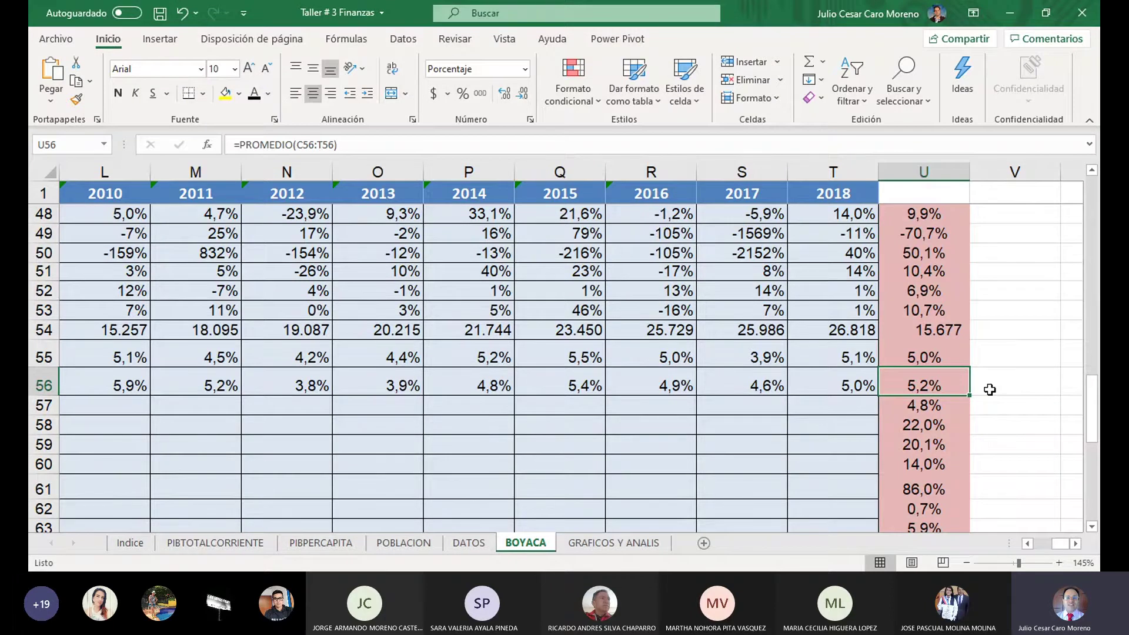
key("Left")
key("Left")
key("Left")
key("Left")
key("Left")
key("Left")
key("Left")
key("Left")
key("Left")
key("Left")
key("Left")
key("Left")
key("Left")
key("Left")
key("Left")
key("Left")
key("Left")
key("Left")
key("Left")
key("Left")
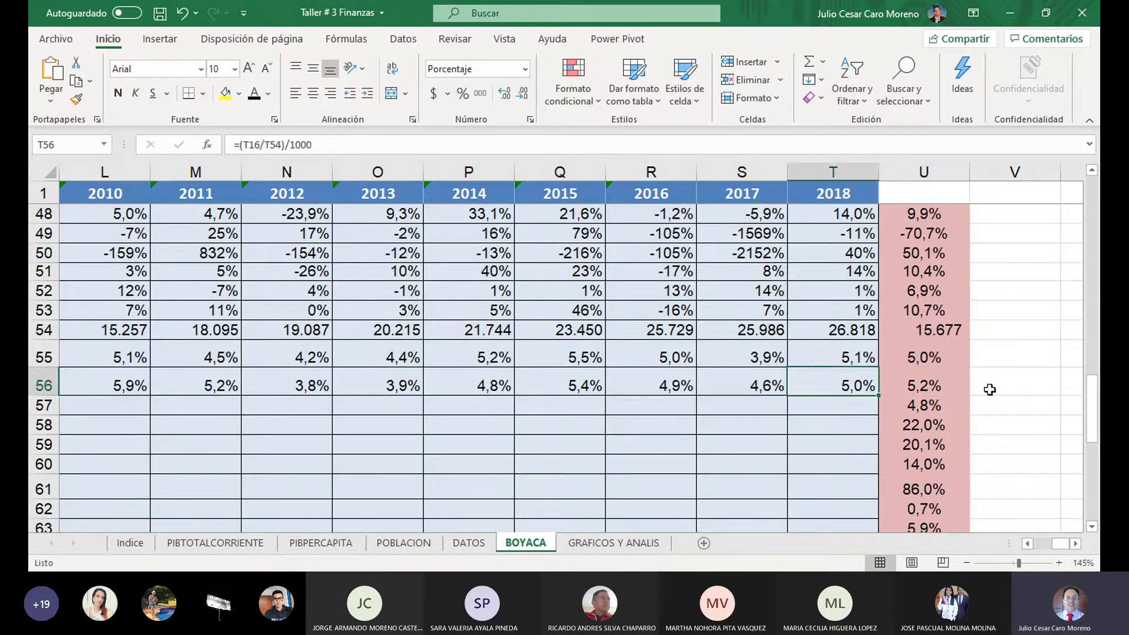
key("Right")
key("Right")
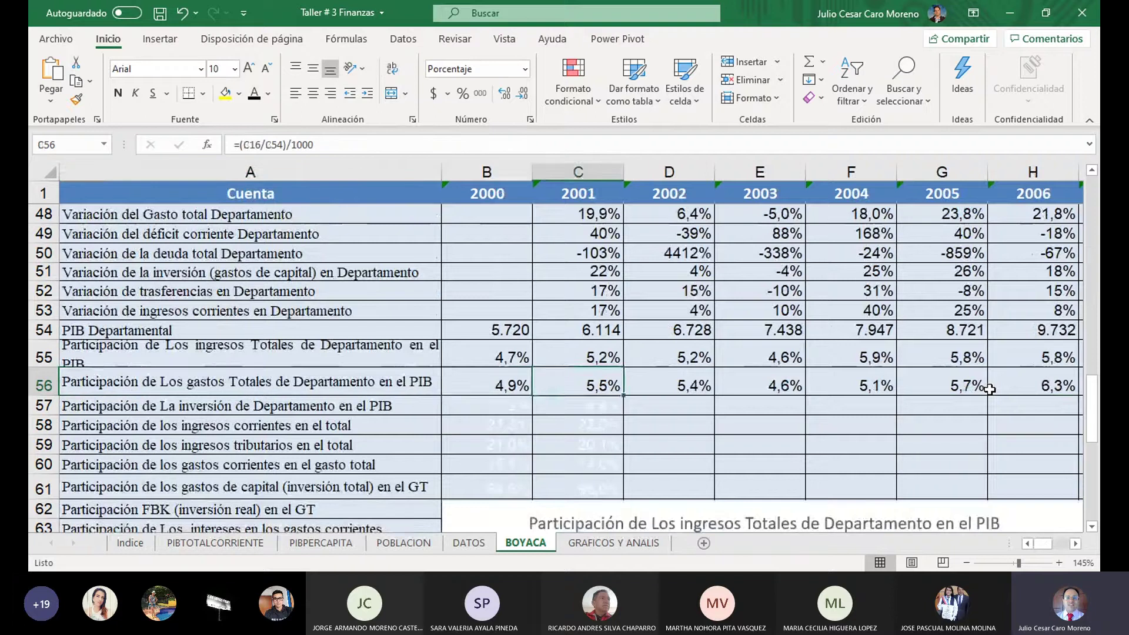
key("Left")
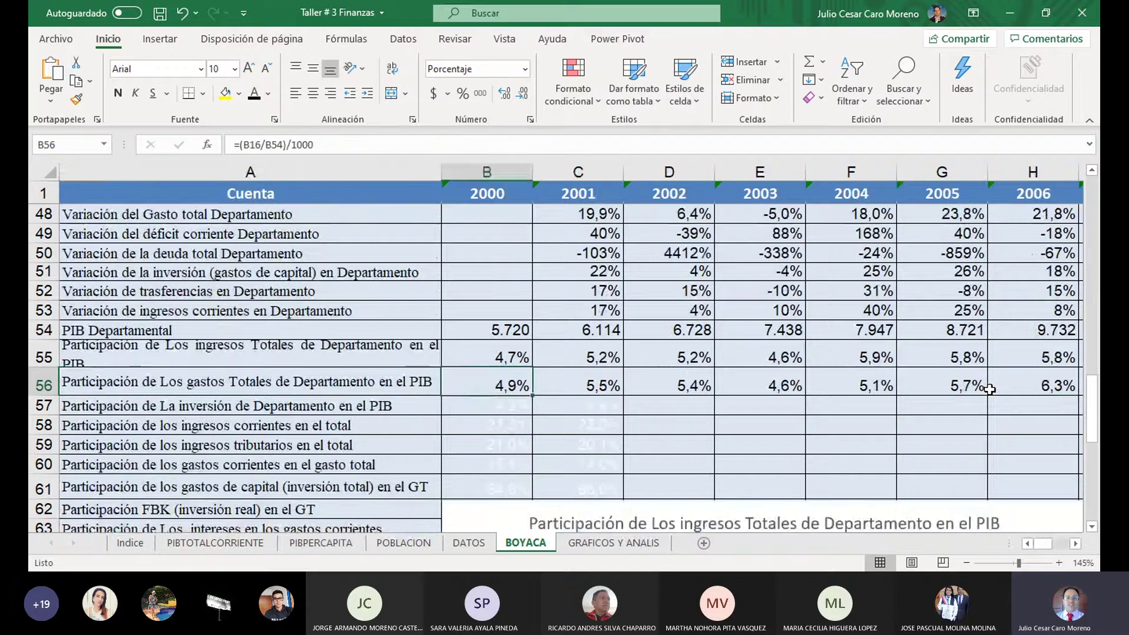
key("Right")
key("Right")
key("Right")
key("Right")
key("Right")
key("Right")
key("Right")
key("Right")
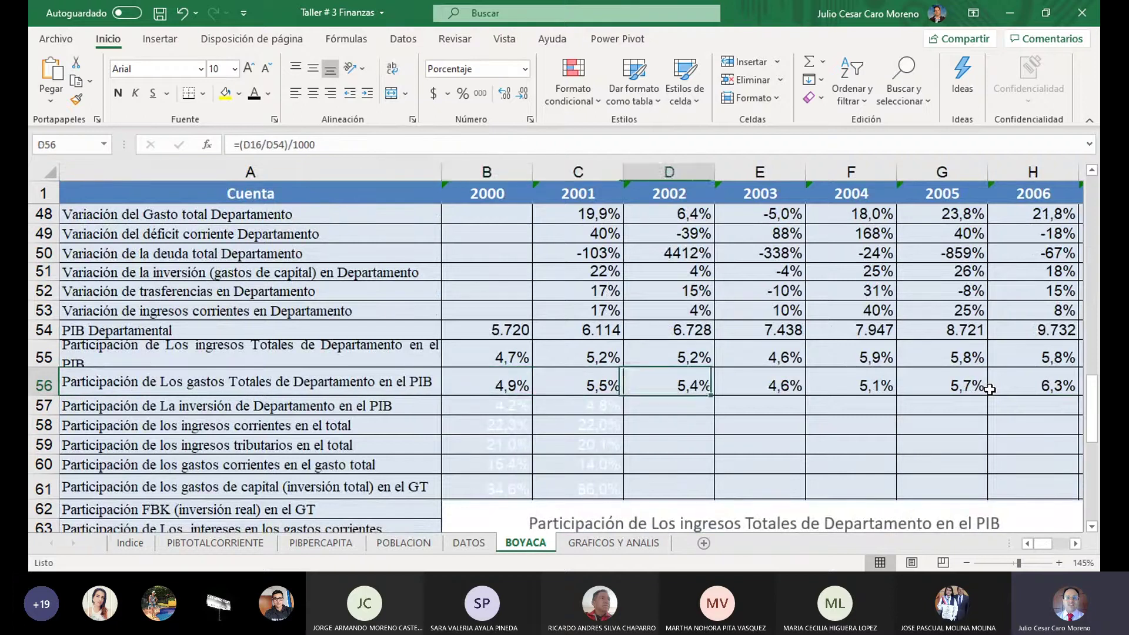
key("Right")
key("Right")
key("Right")
key("Right")
key("Right")
key("Right")
key("Right")
key("Right")
key("Right")
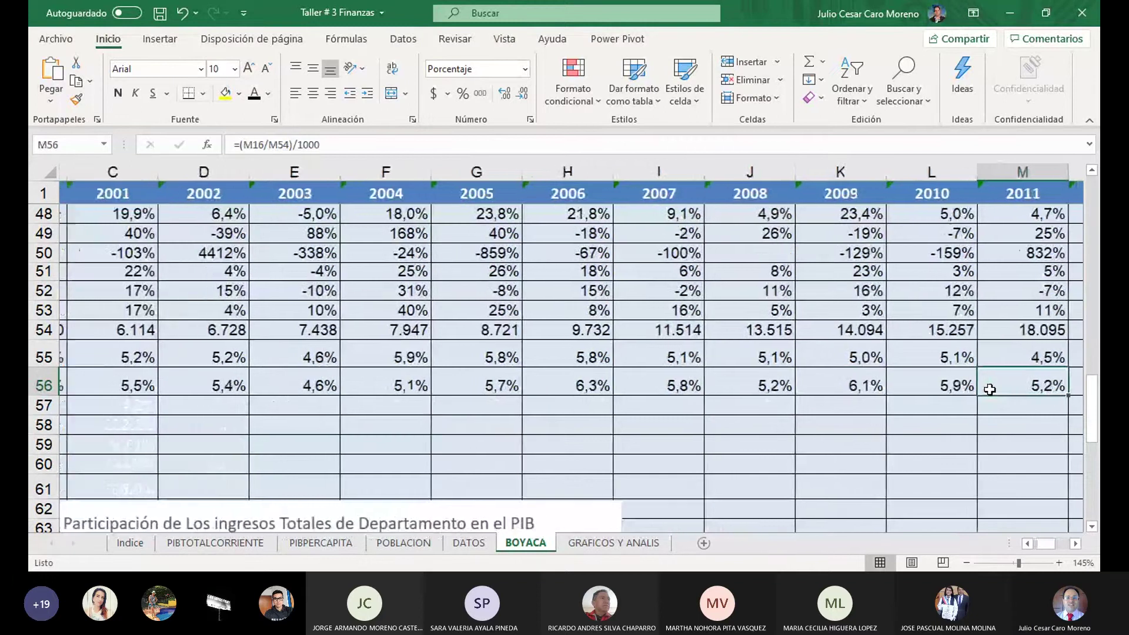
key("Right")
key("Right")
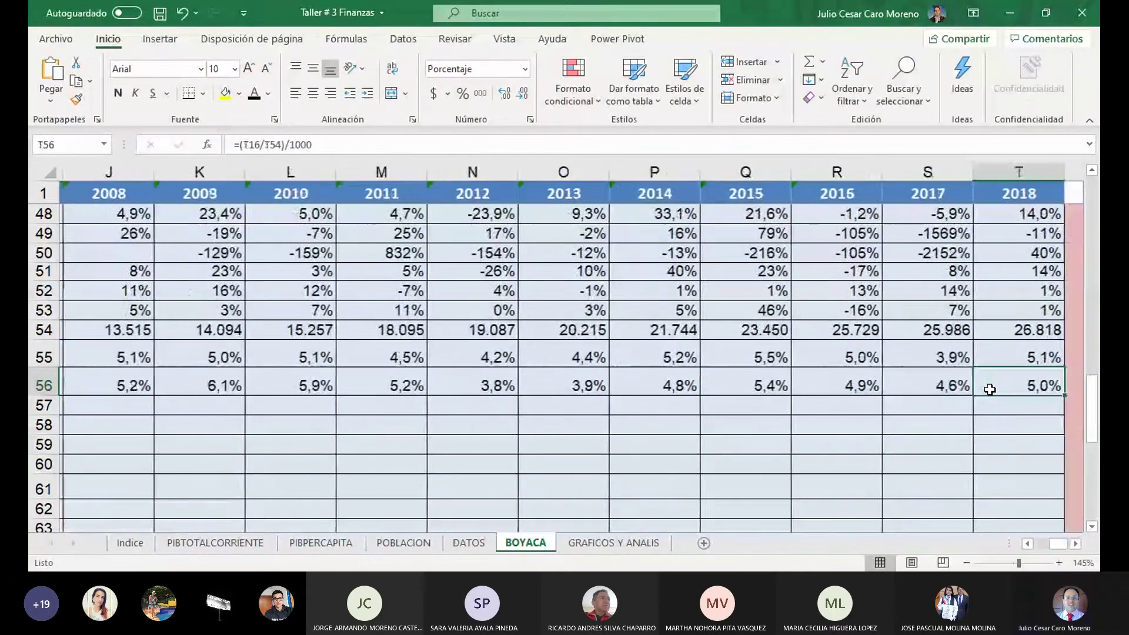
key("Up")
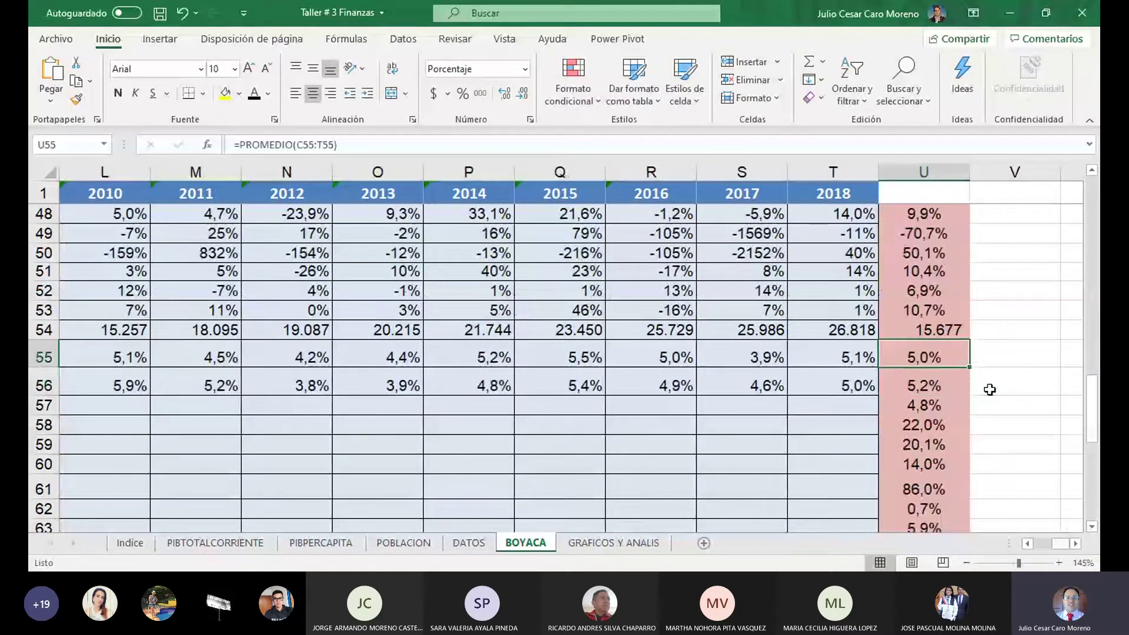
key("Down")
key("Up")
key("Down")
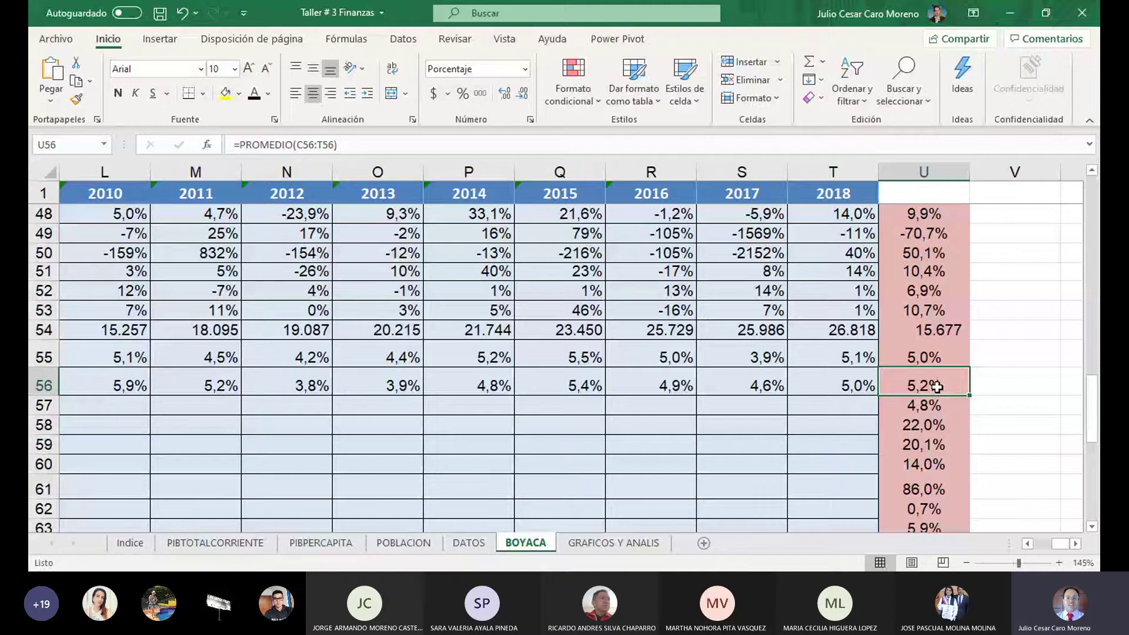
Repoint the participation chart's values to B56:T56 and its series name to A56, and move the chart up to just below row 57.
key("Left")
key("Left")
key("Left")
key("Left")
key("Left")
key("Left")
key("Left")
key("Left")
key("Left")
key("Left")
key("Left")
key("Left")
key("Left")
key("Left")
key("Left")
key("Left")
key("Left")
key("Left")
key("Left")
key("Left")
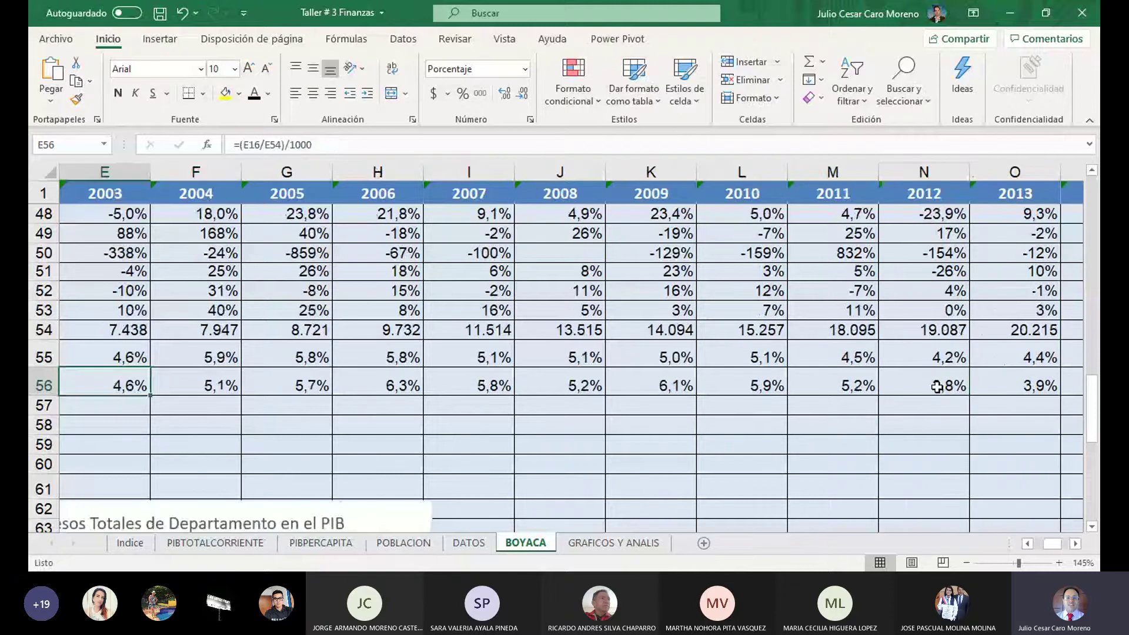
key("Right")
key("Right")
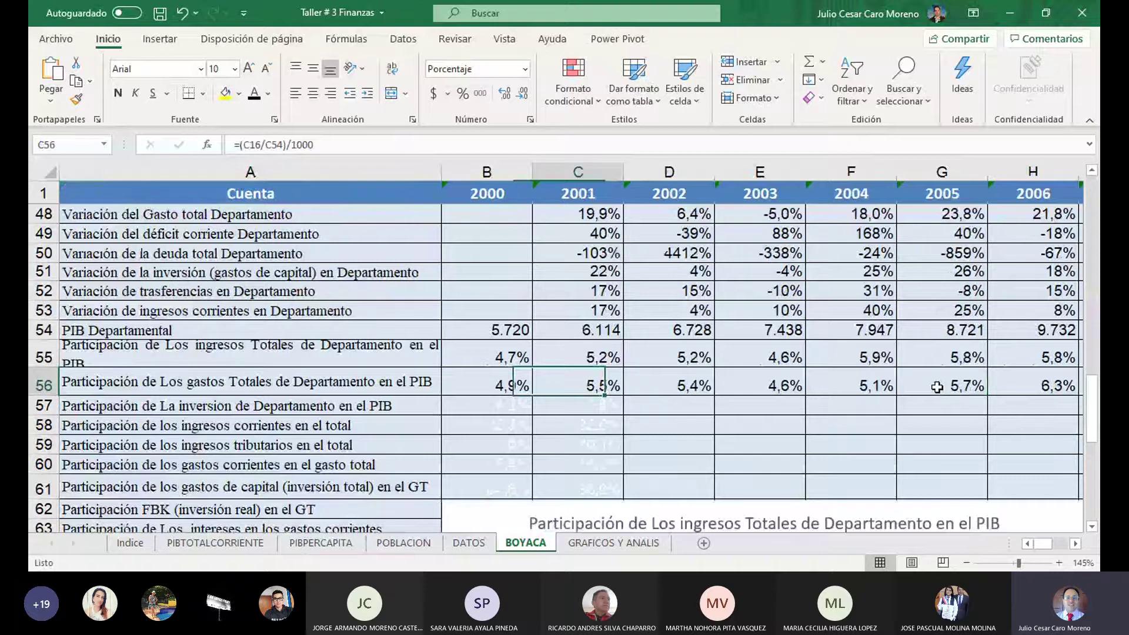
left_click(882, 518)
scroll(882, 518, "down", 1)
left_click_drag(424, 307, 425, 335)
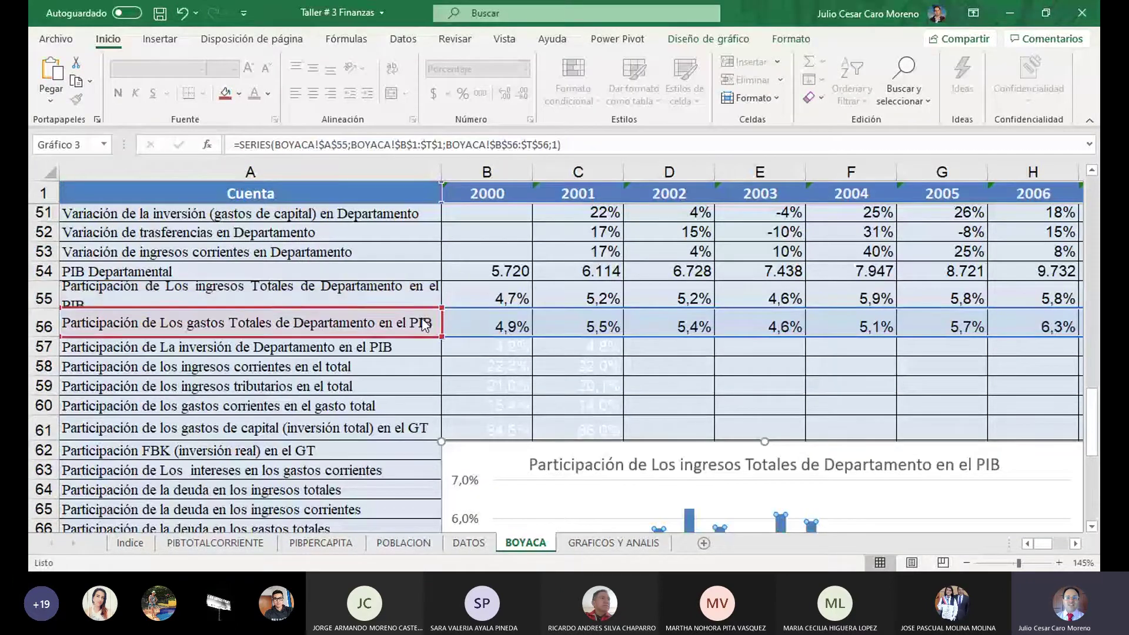
left_click_drag(498, 448, 471, 345)
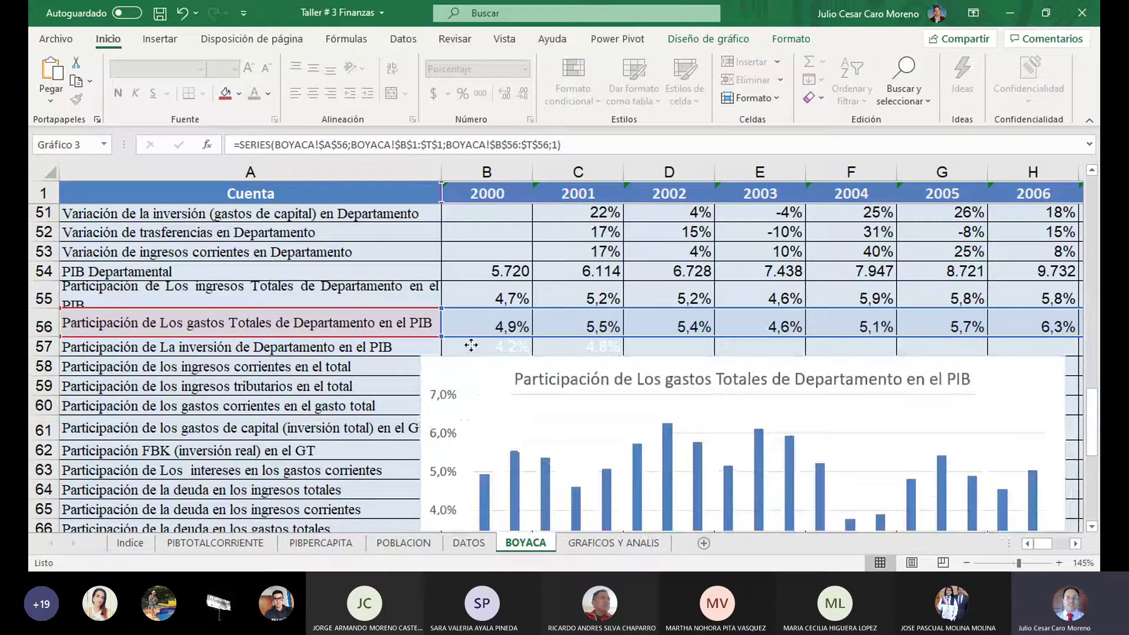
Paste the total spending participation chart below the income participation chart on the GRAFICOS Y ANALIS sheet.
left_click(608, 543)
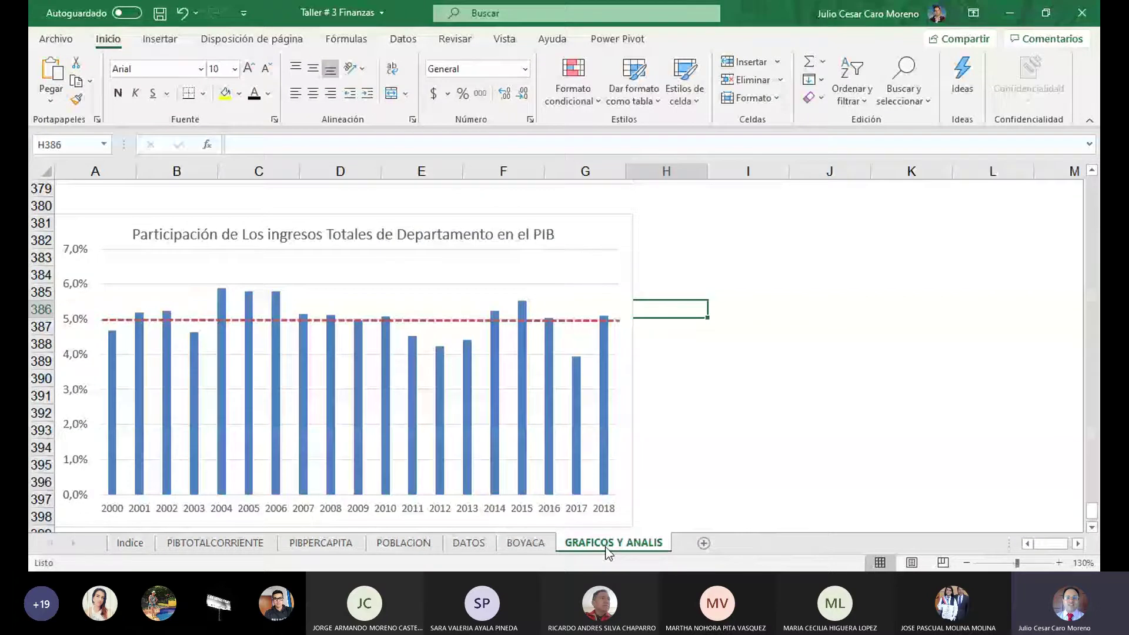
key("ctrl+v")
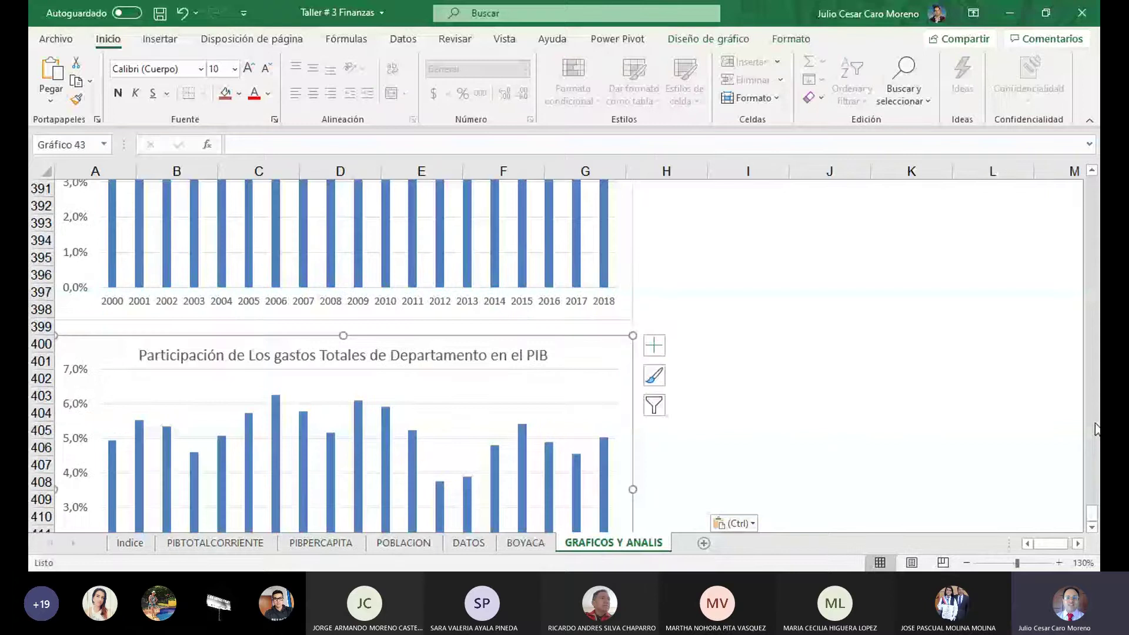
Copy the red dashed average line from the income chart into the spending chart and place it just above 5,0%.
scroll(478, 244, "up", 2)
left_click(446, 217)
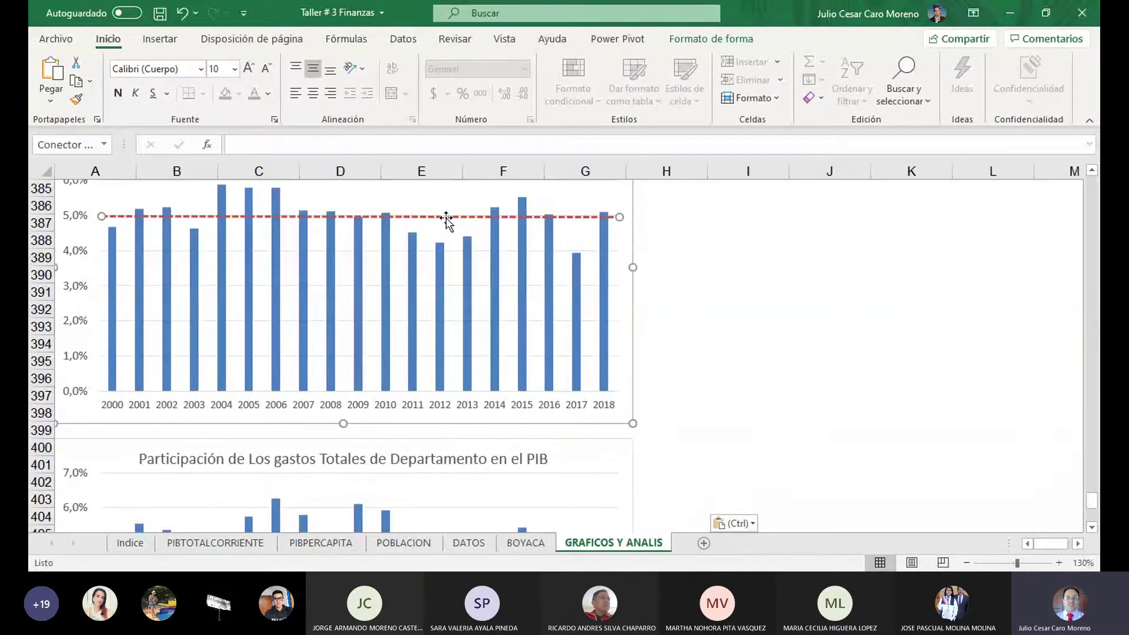
scroll(502, 362, "down", 8)
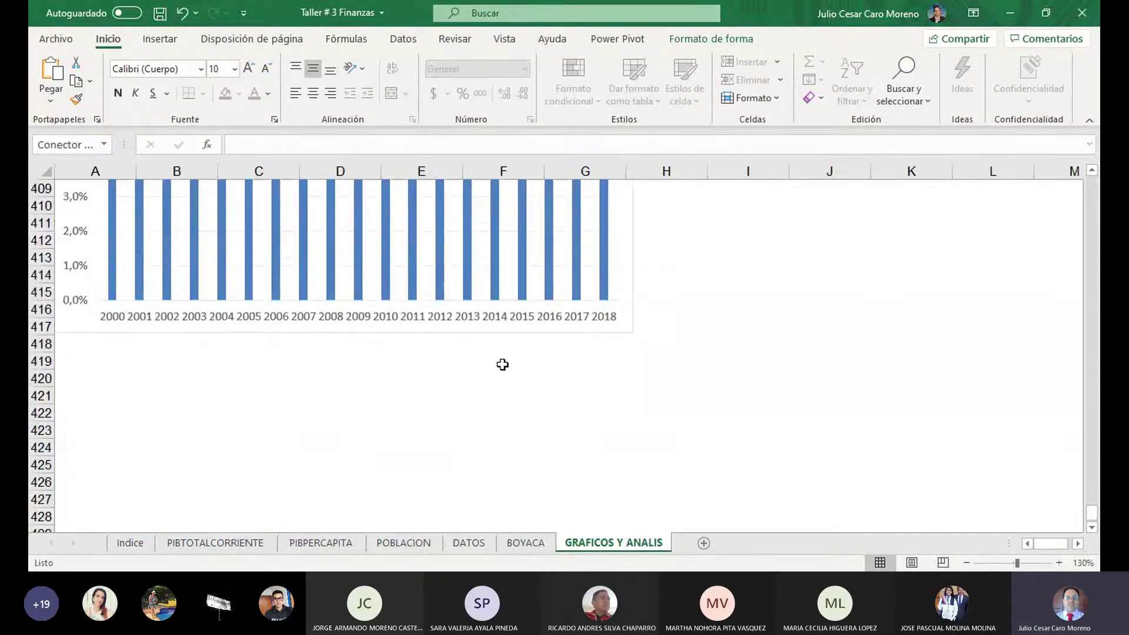
scroll(460, 297, "up", 3)
left_click(589, 198)
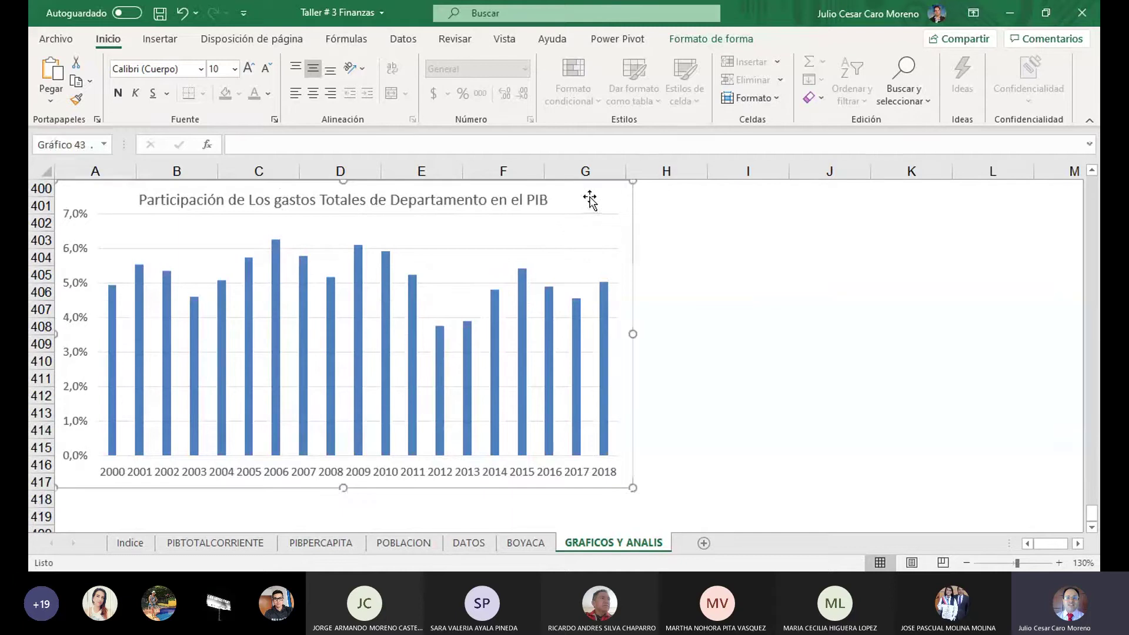
key("ctrl+v")
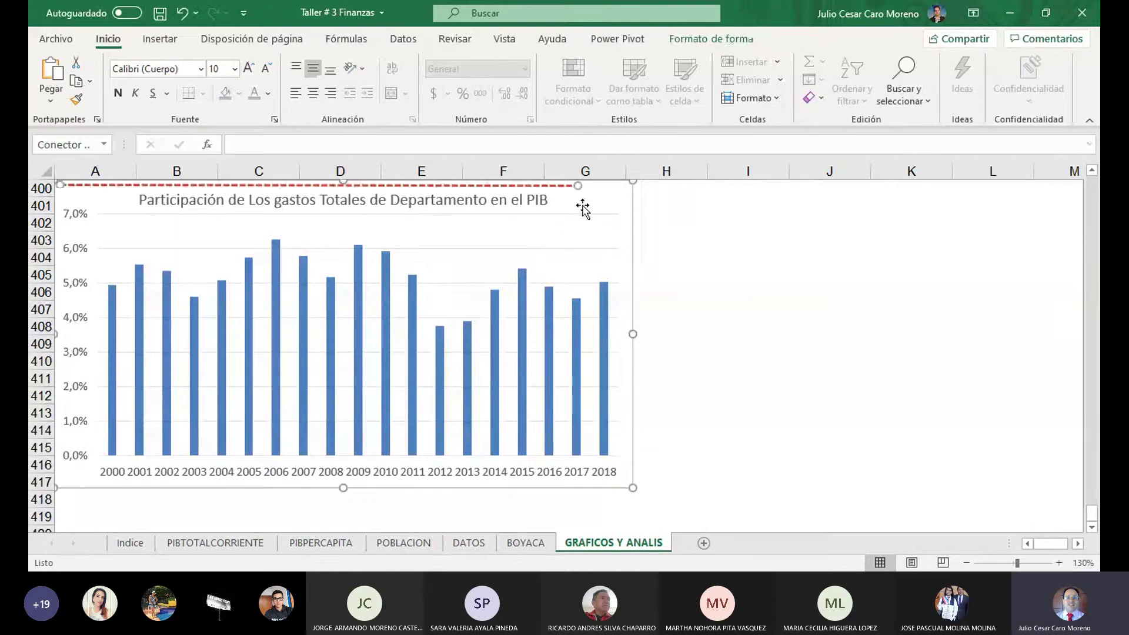
left_click_drag(395, 185, 438, 284)
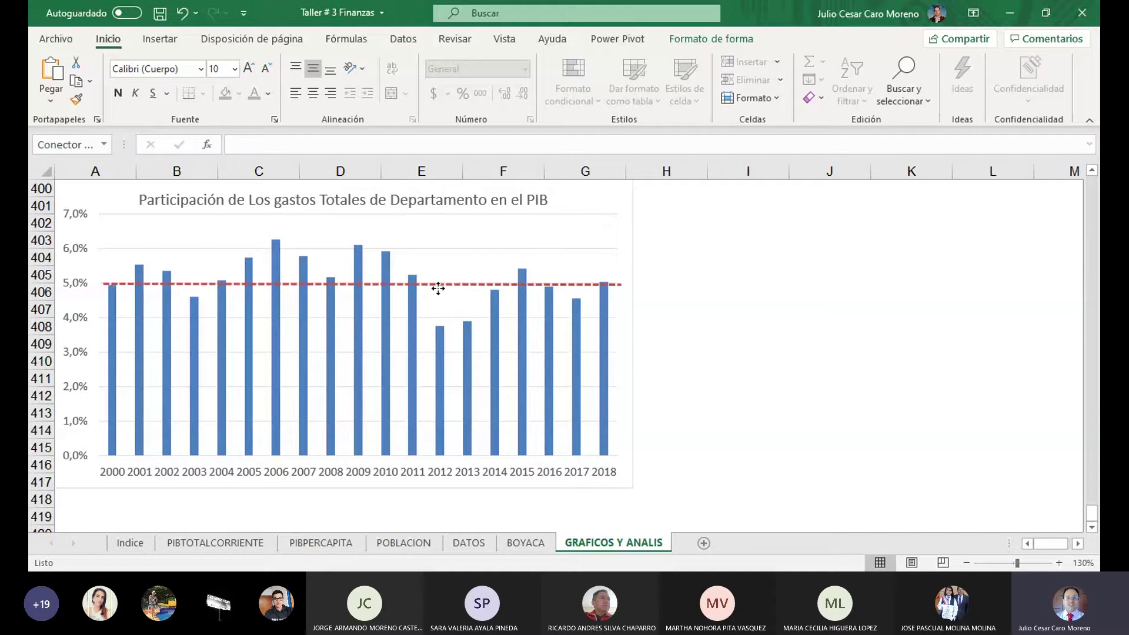
left_click_drag(438, 289, 435, 284)
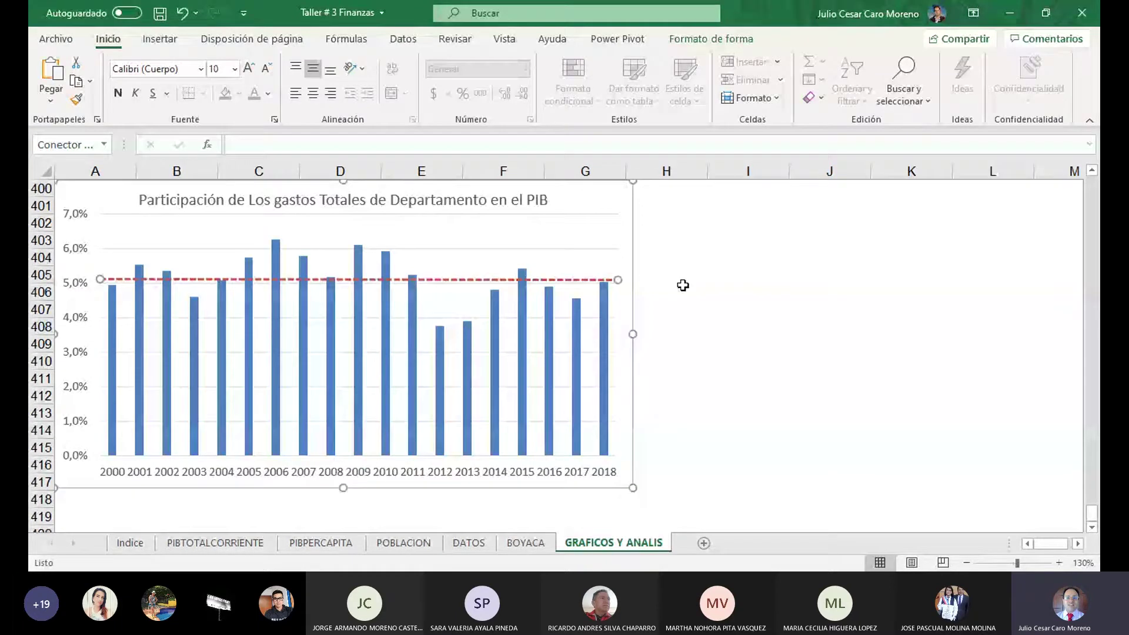
Set the year labels on the spending chart's horizontal axis to font size 8.
left_click(578, 476)
left_click(248, 76)
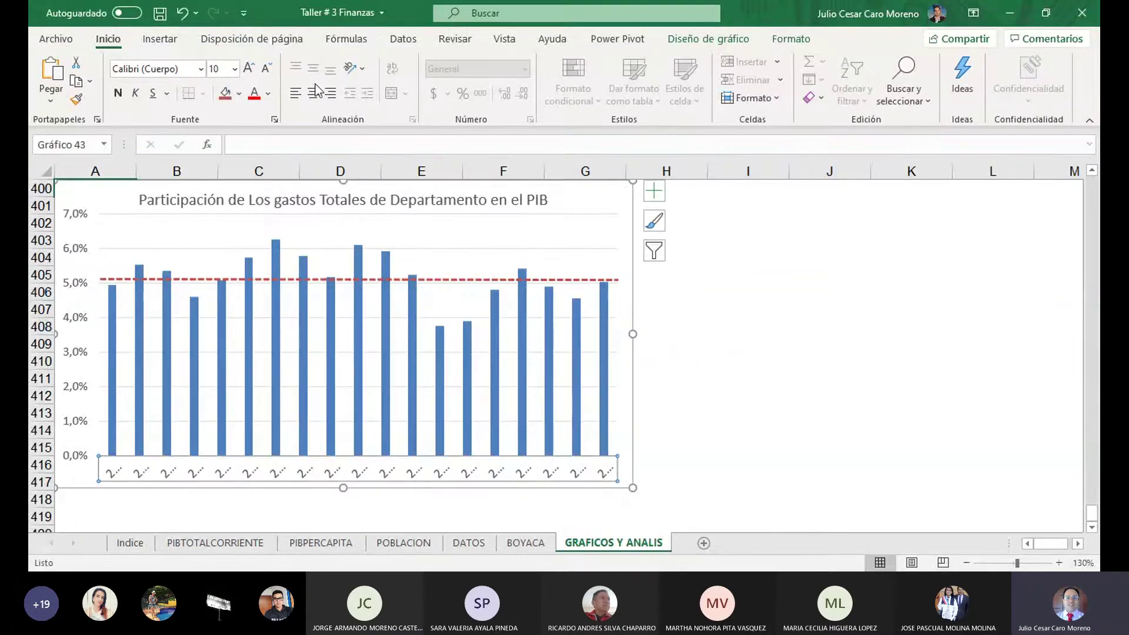
left_click(268, 69)
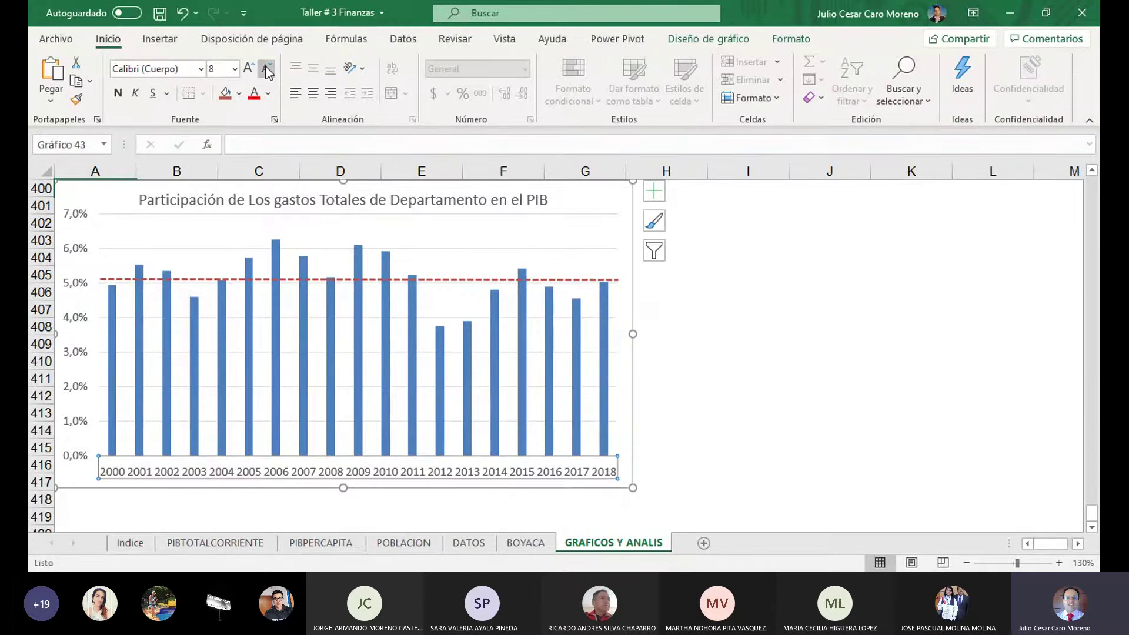
left_click(823, 346)
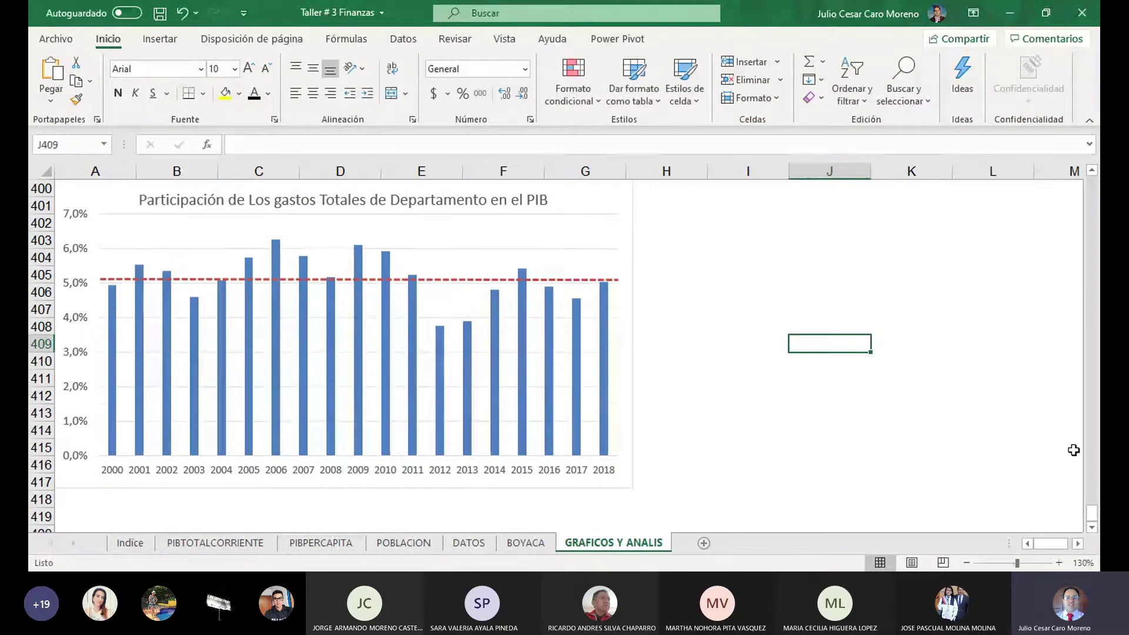
Combine the income and spending participation charts in a new chart beside them from row 390, and delete its dashed average lines.
scroll(954, 416, "up", 3)
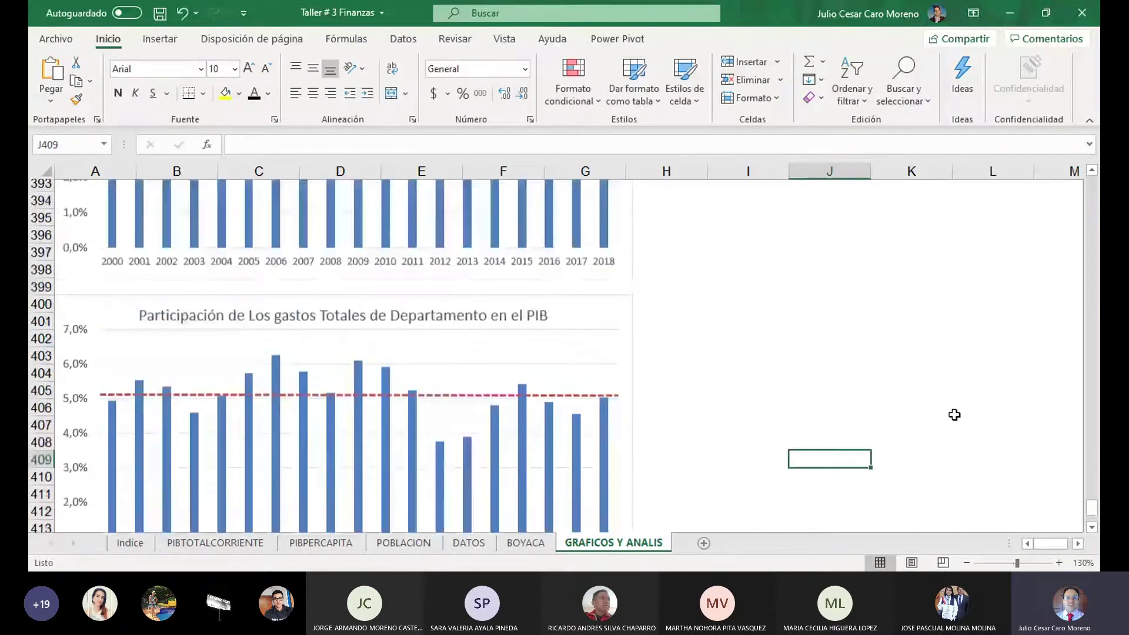
scroll(954, 415, "up", 2)
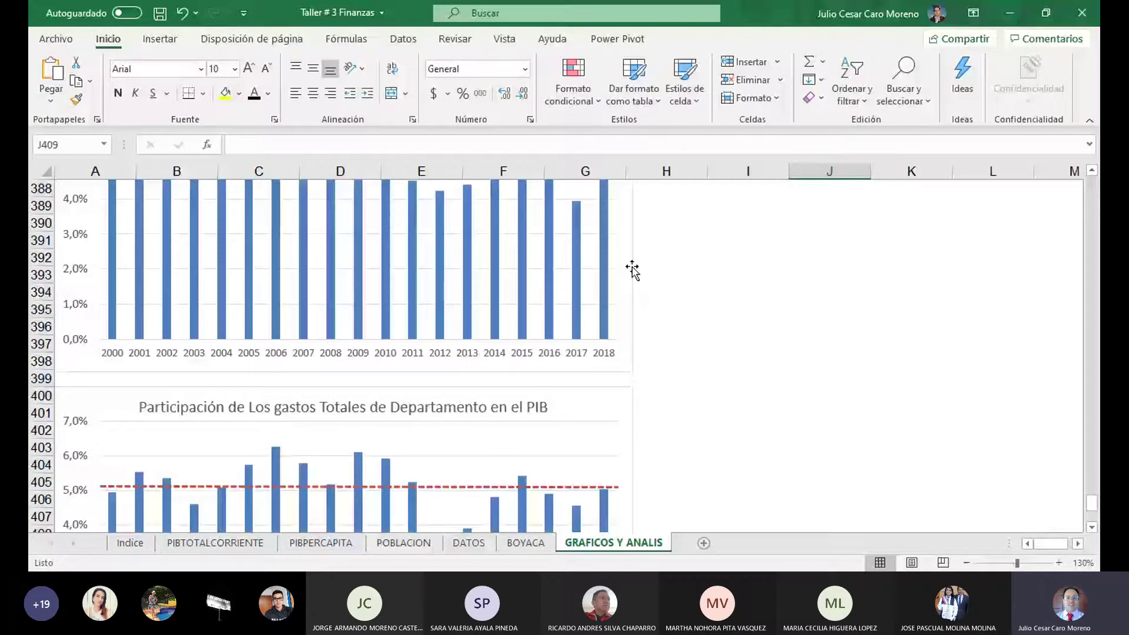
key("ctrl+v")
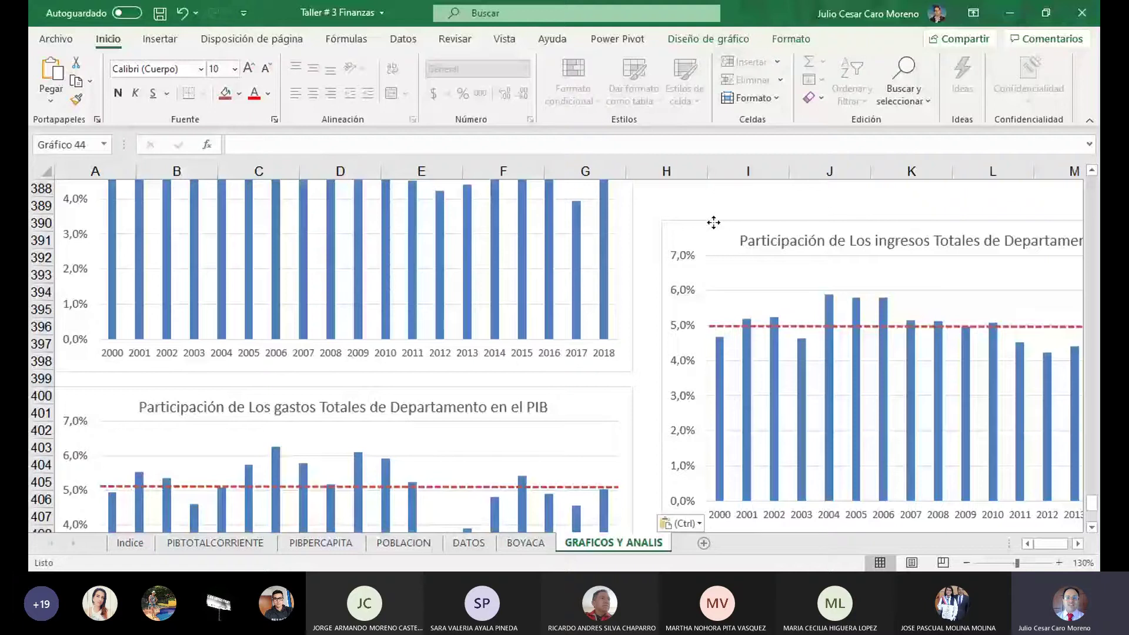
key("ctrl+v")
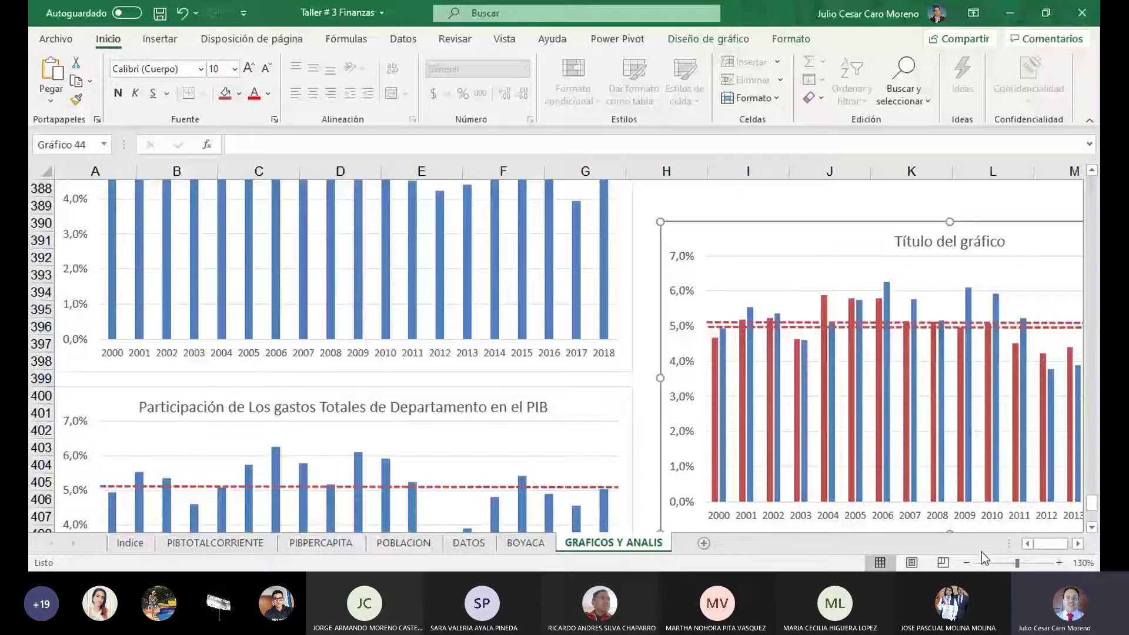
left_click(979, 325)
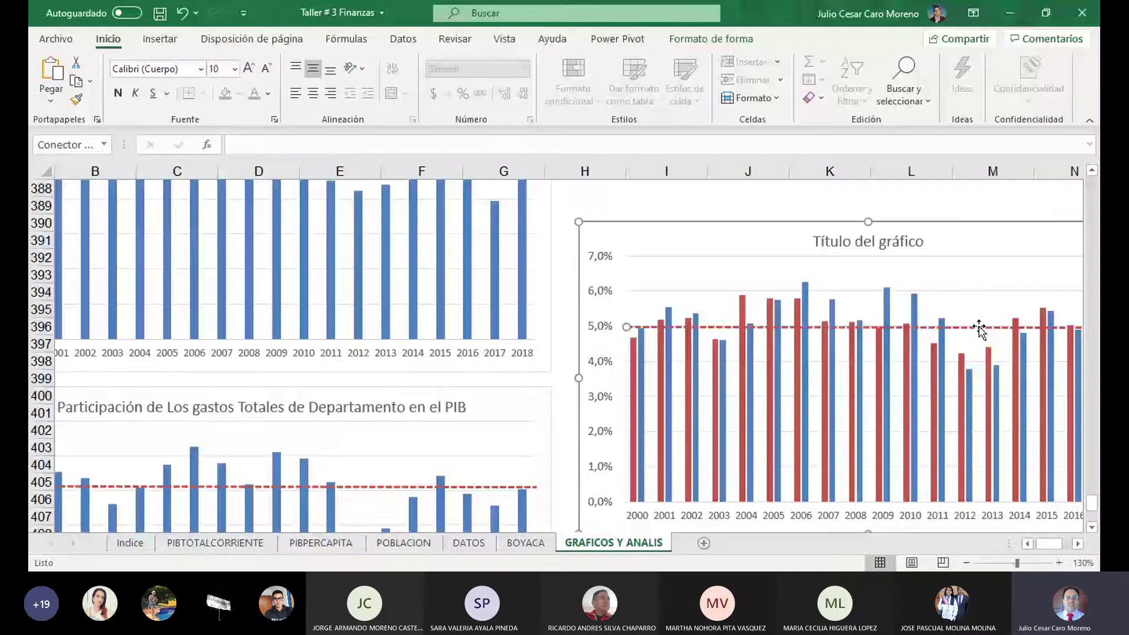
key("Delete")
Title the combined chart "Ingresos y gastos totales como % PIB, 2000-2018".
left_click(835, 243)
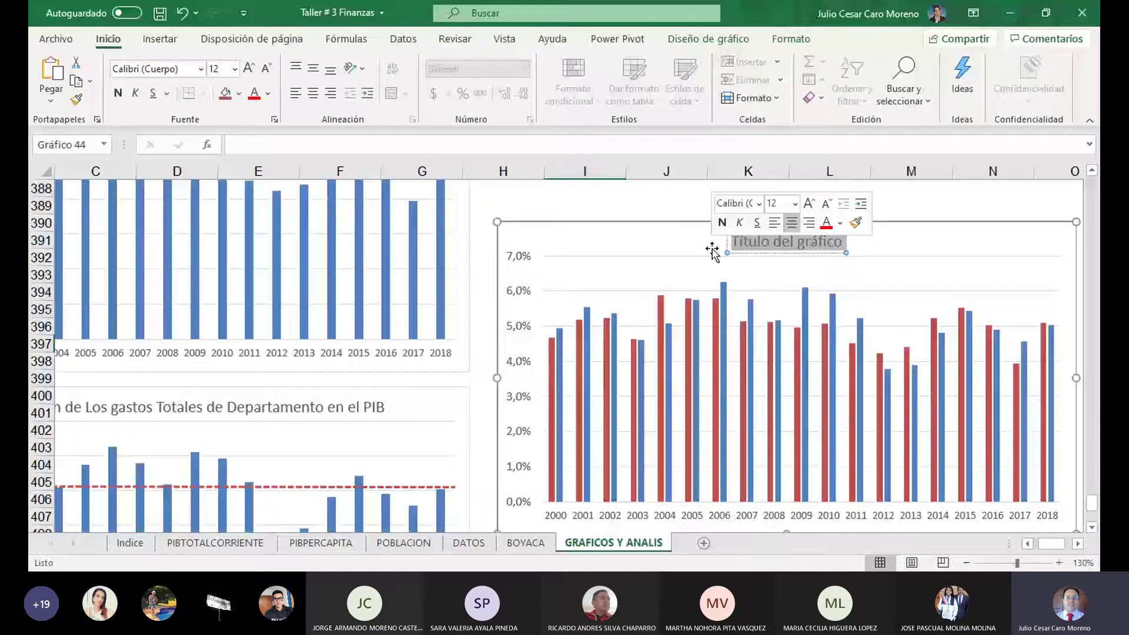
type("Ingresos y gastos totales")
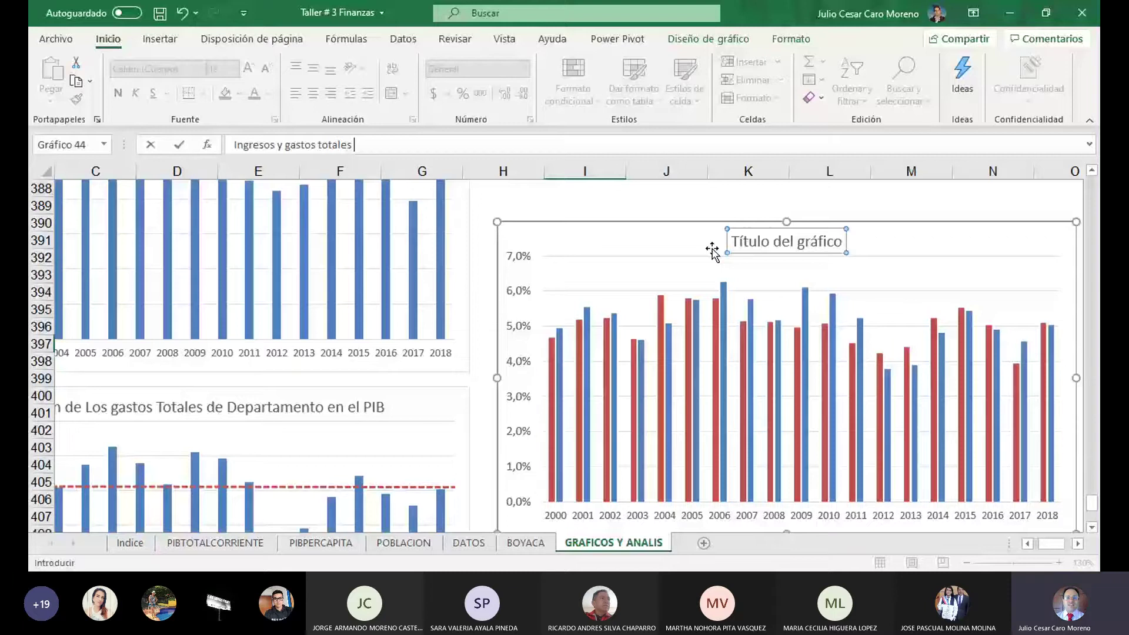
type("como")
left_click(415, 147)
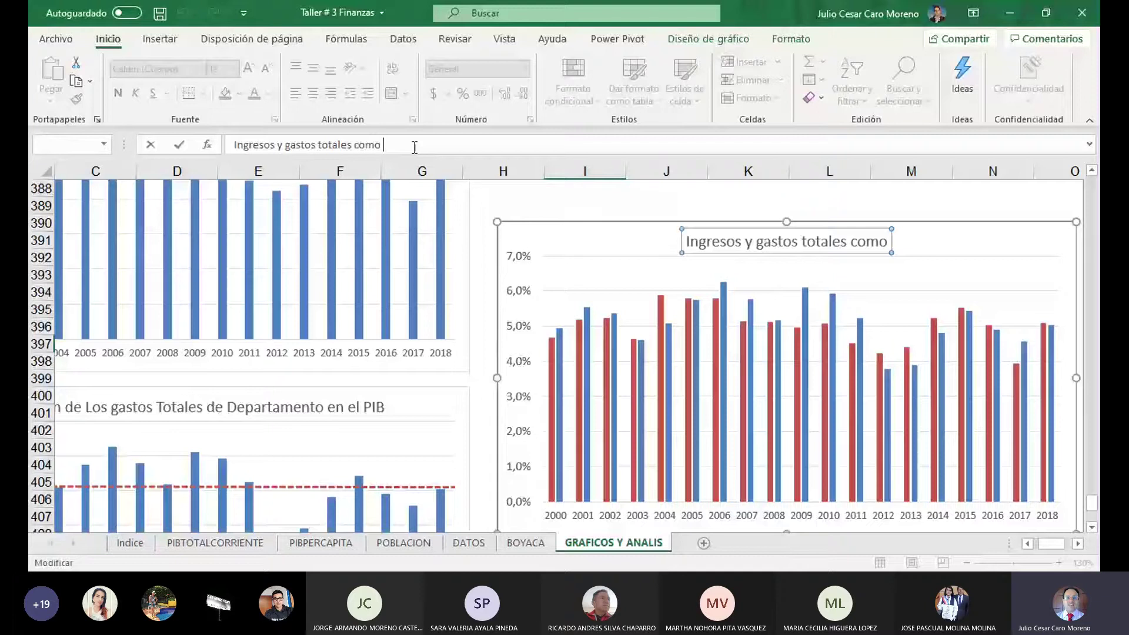
type("%")
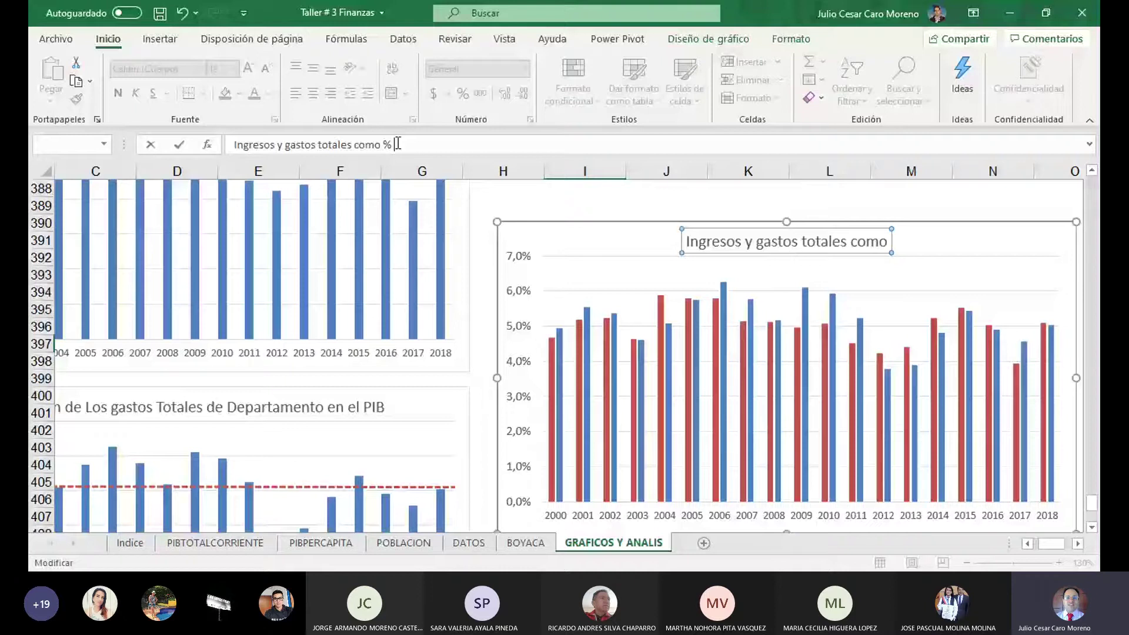
type("PIB, 2000-2108")
key("BackSpace")
key("BackSpace")
key("BackSpace")
type("018")
key("Return")
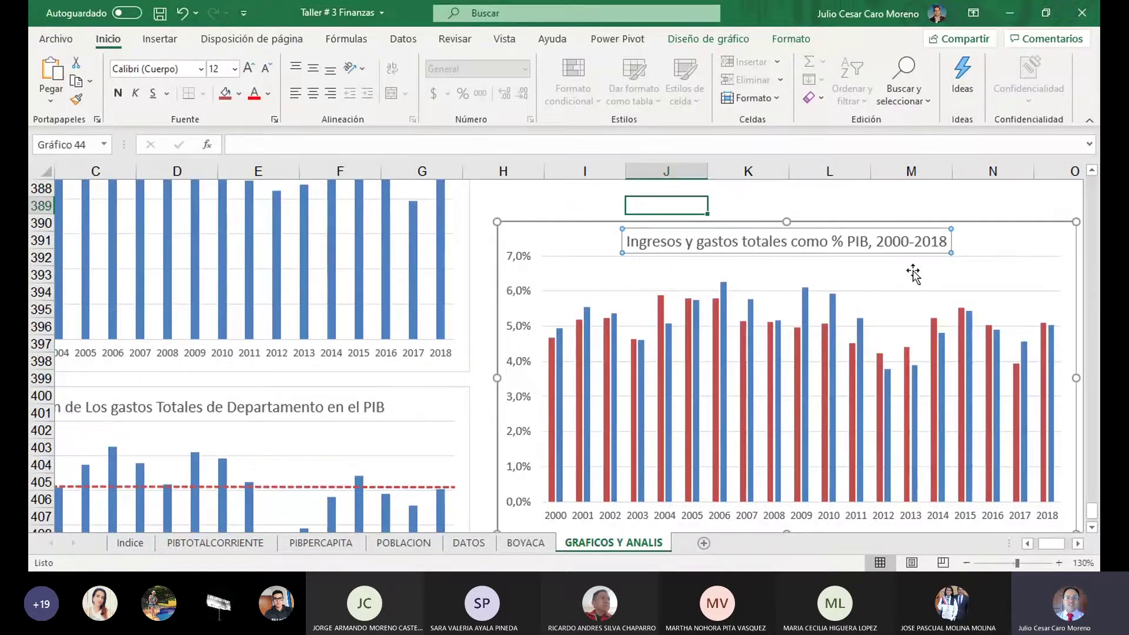
Try the combined chart as stacked columns and as 100% stacked columns, and examine how income and spending split each year.
left_click(712, 39)
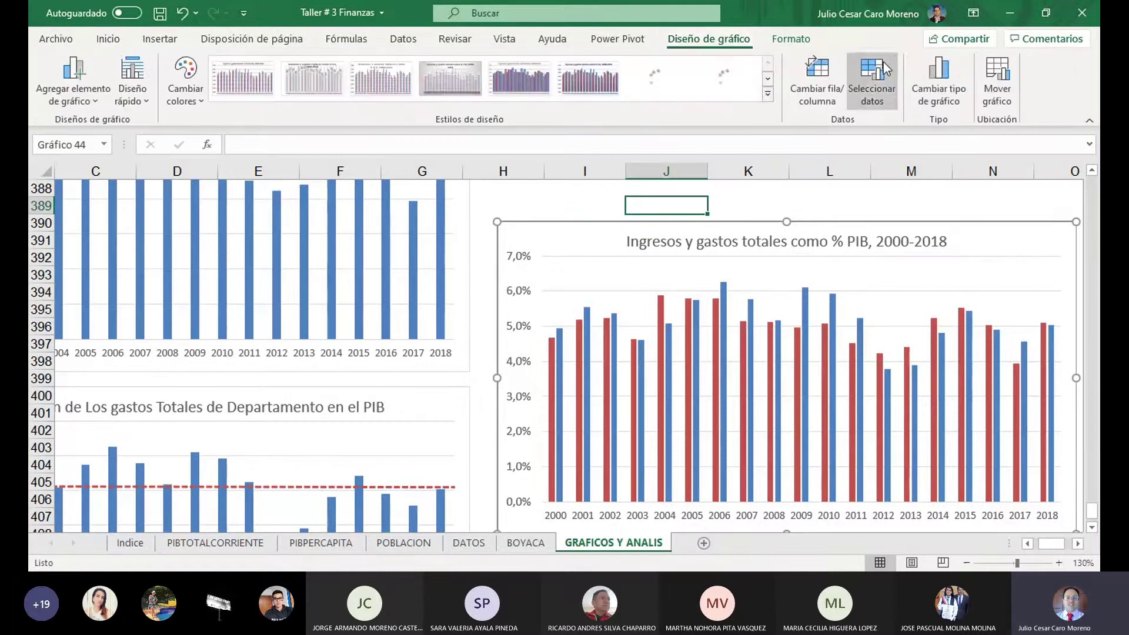
left_click(933, 97)
left_click(512, 128)
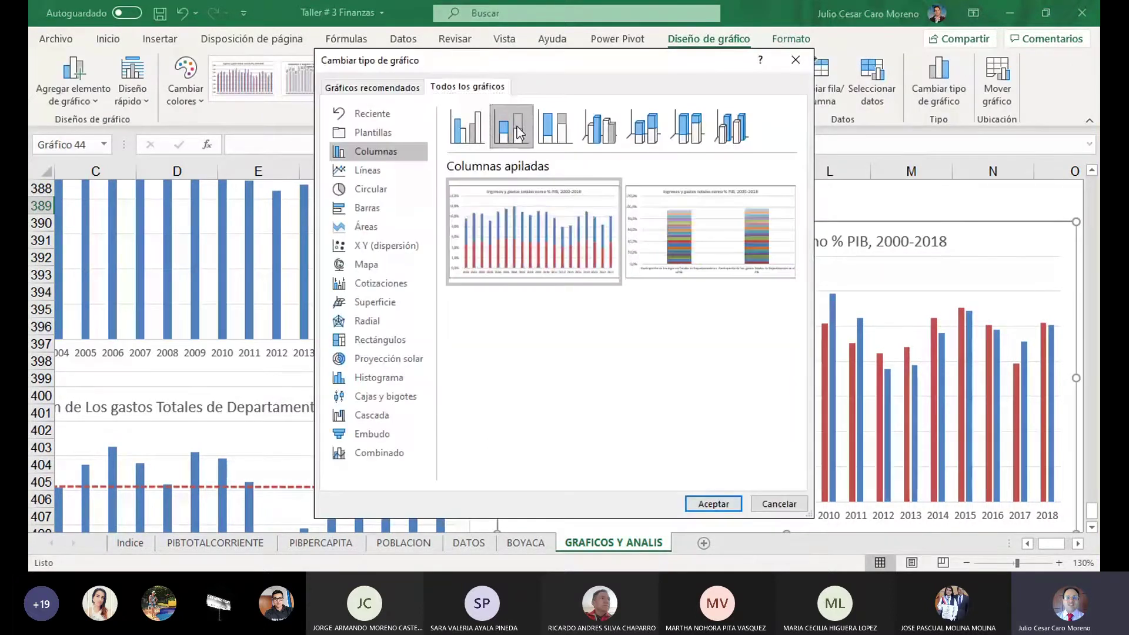
left_click(713, 504)
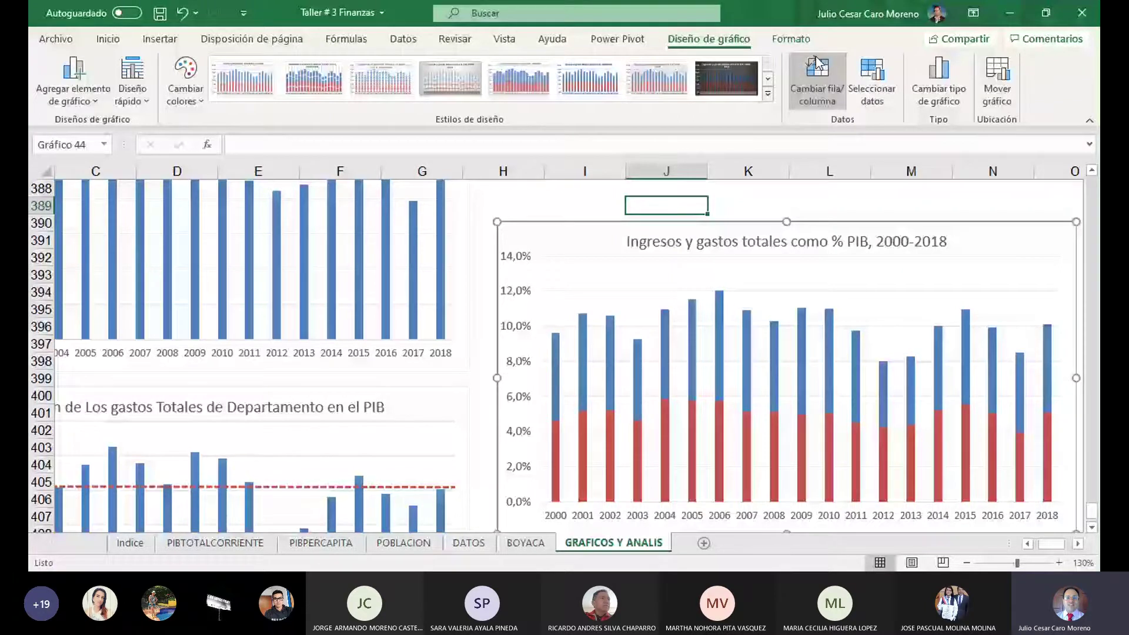
left_click(817, 63)
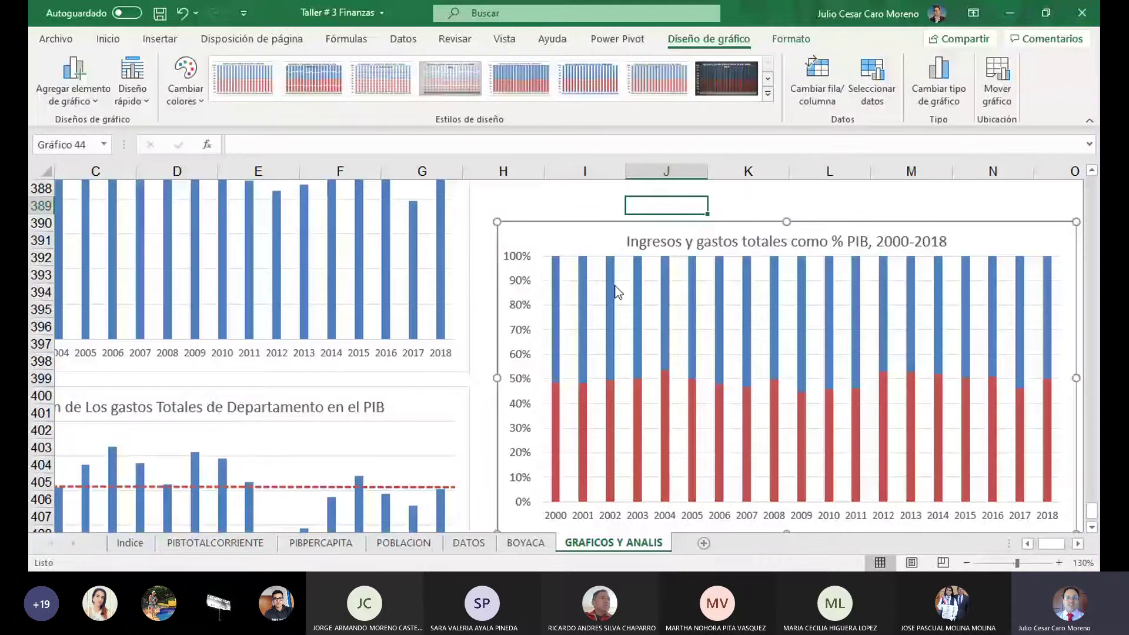
left_click(830, 205)
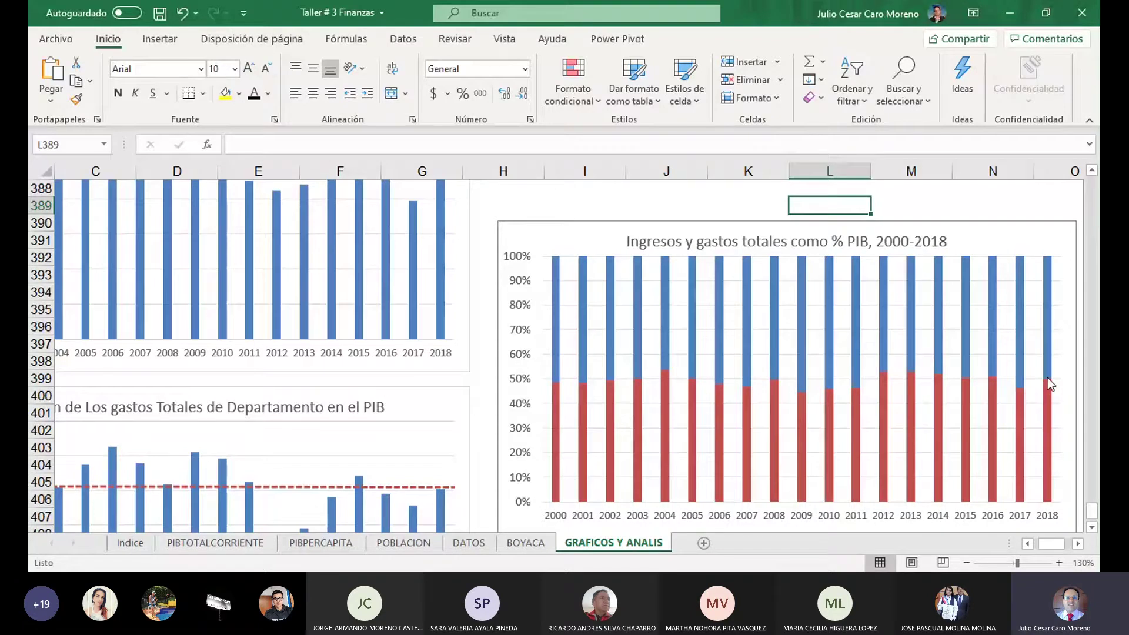
scroll(592, 298, "down", 1)
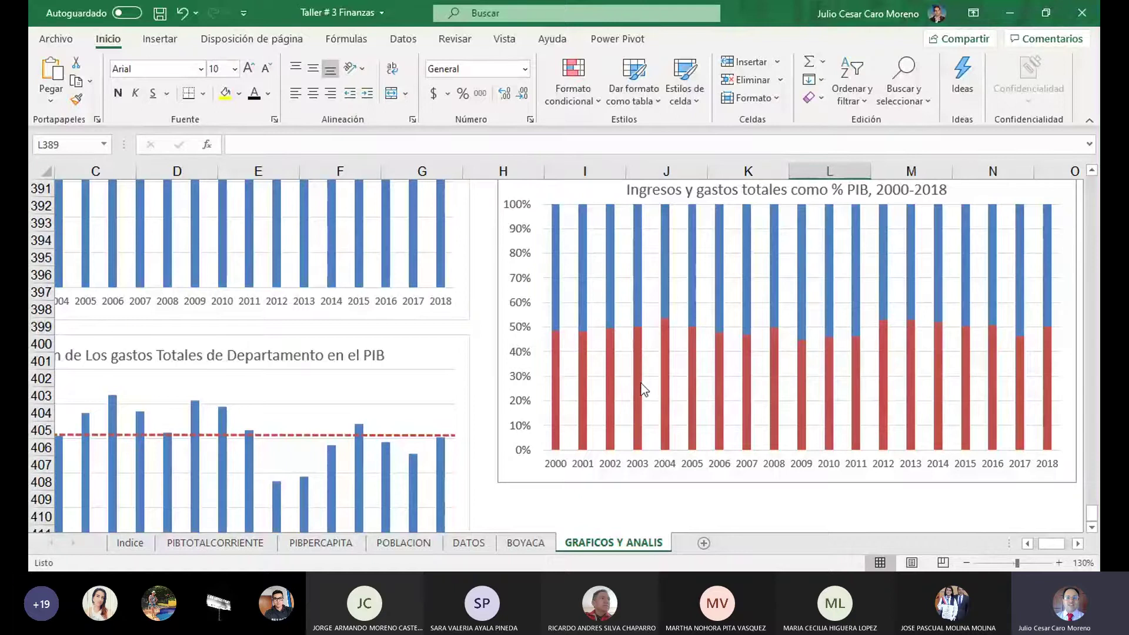
scroll(694, 238, "up", 1)
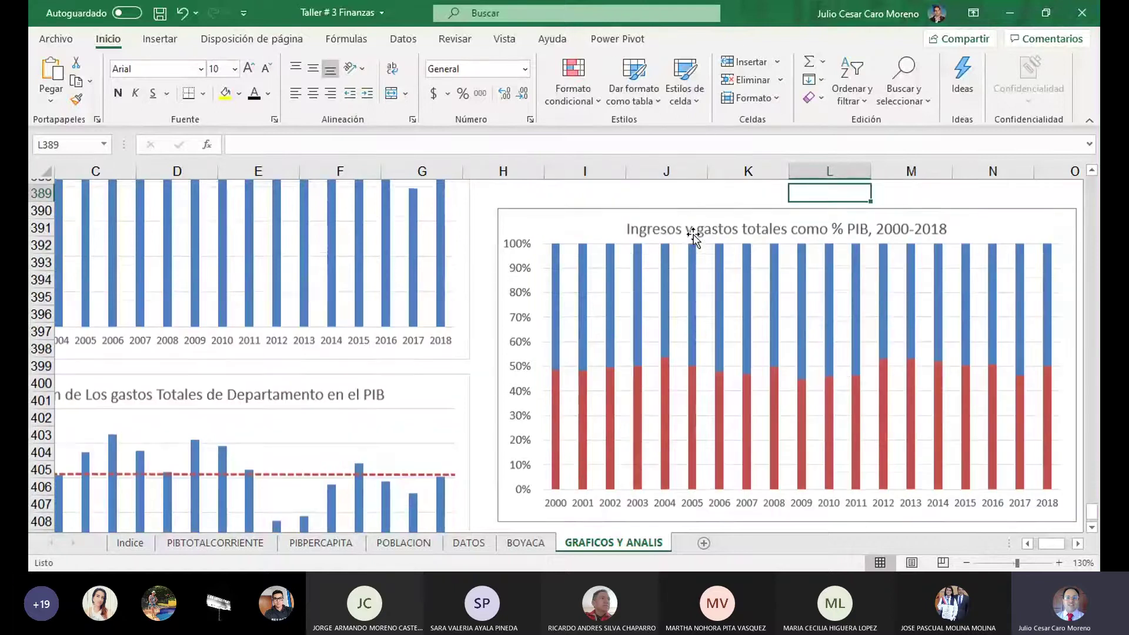
Change the combined income and spending chart back to clustered columns and compare both series across 2000-2018.
left_click(650, 228)
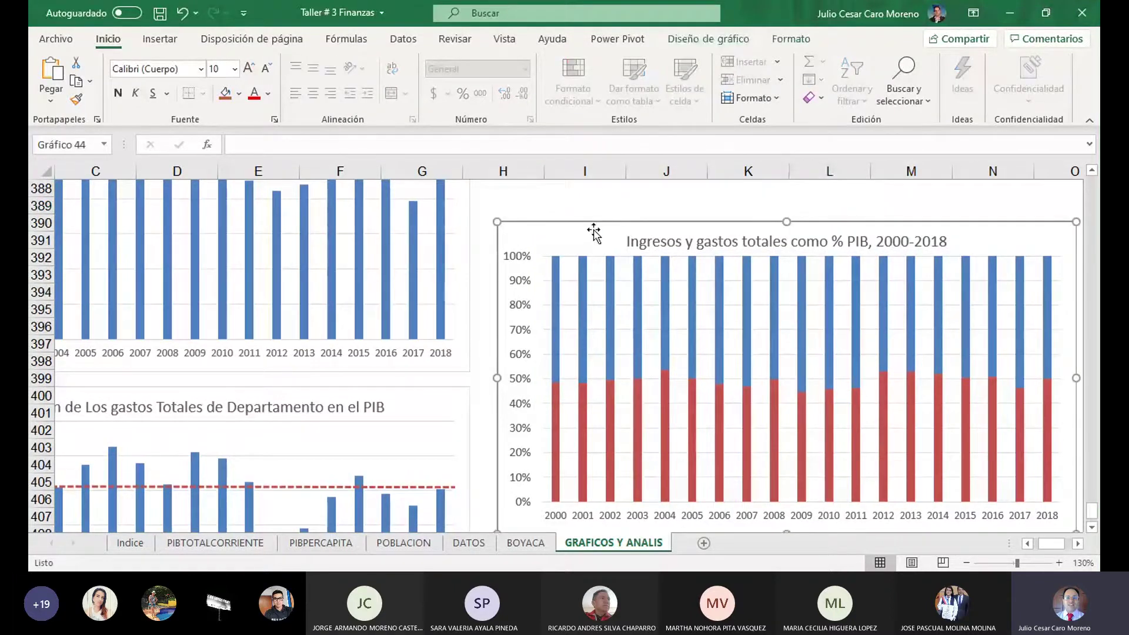
left_click(728, 40)
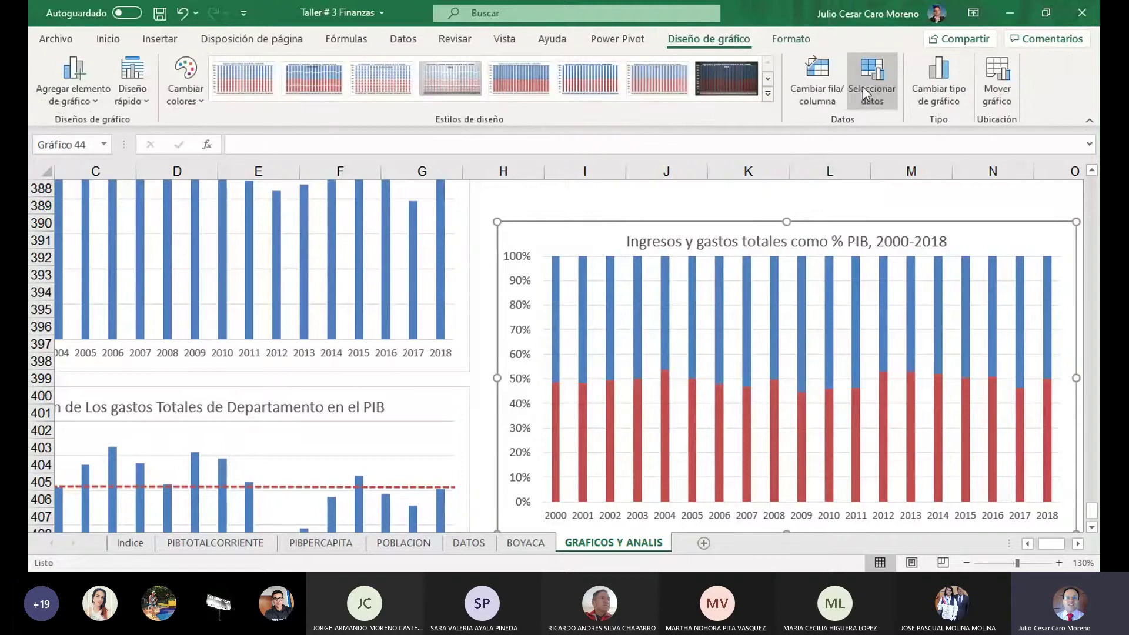
left_click(939, 103)
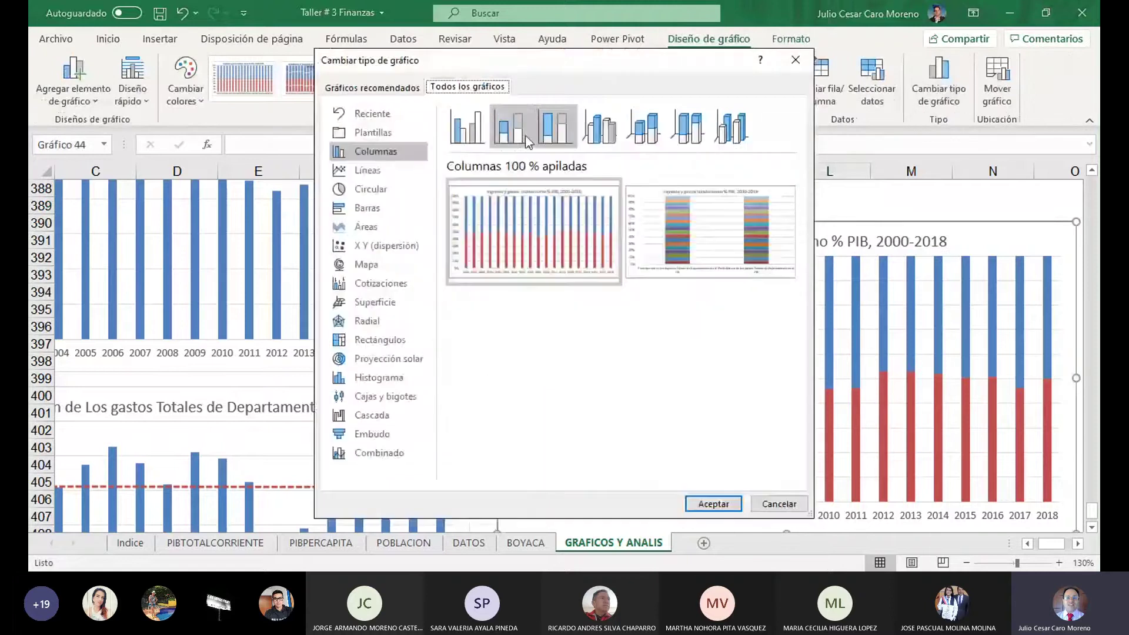
left_click(468, 124)
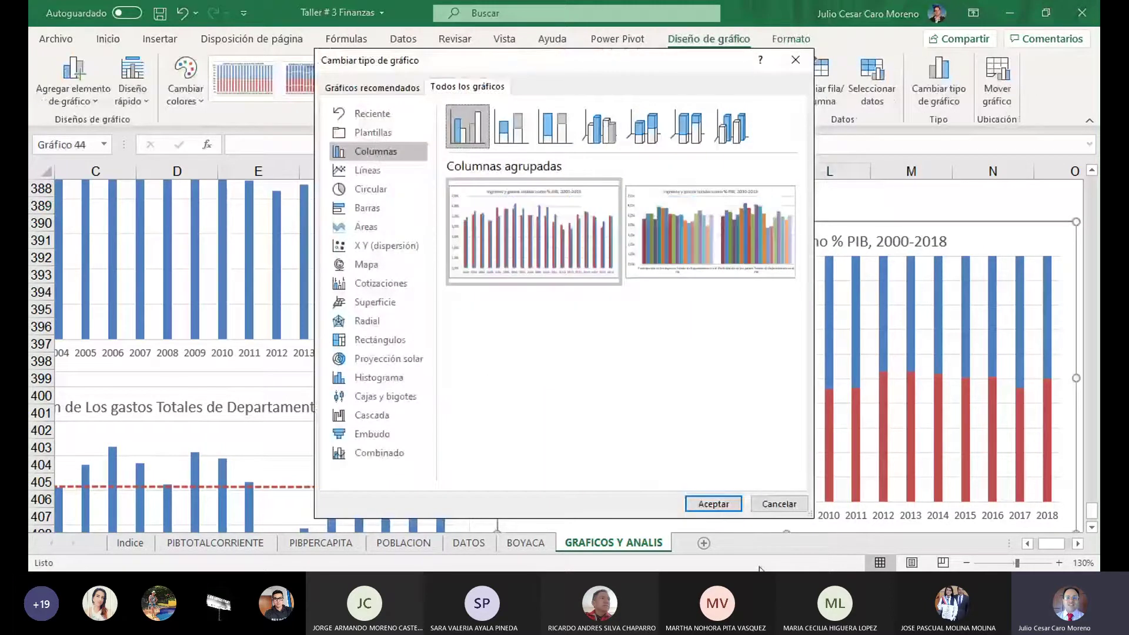
left_click(714, 504)
left_click(731, 207)
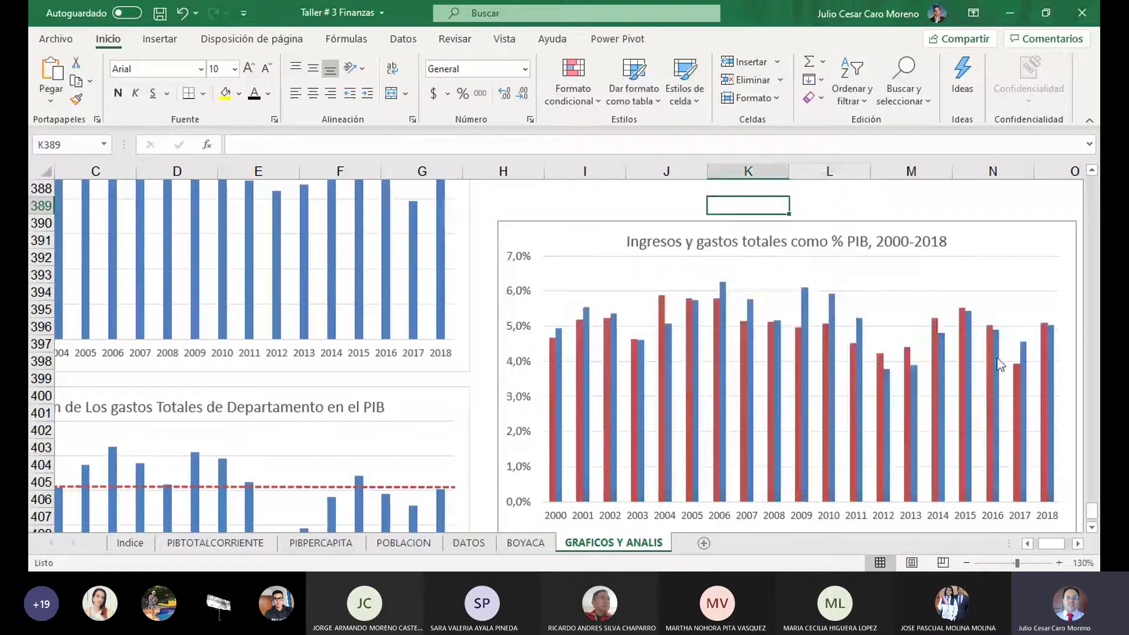
scroll(898, 445, "down", 1)
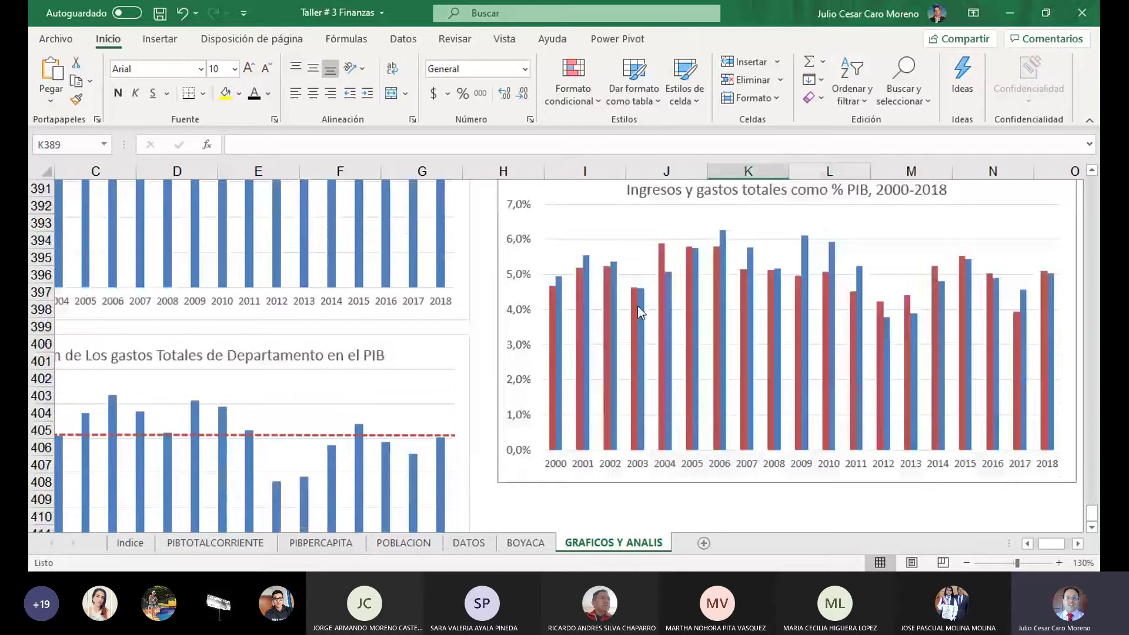
left_click(509, 194)
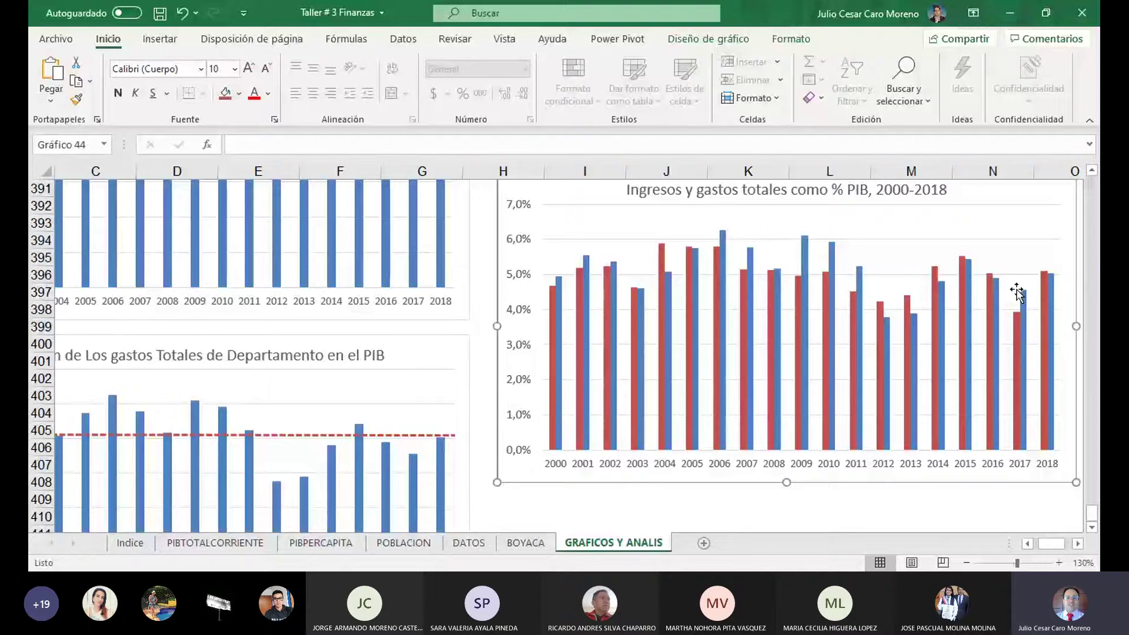
Select cell A419 below the spending participation chart on GRAFICOS Y ANALIS as the place for the next chart.
left_click(483, 334)
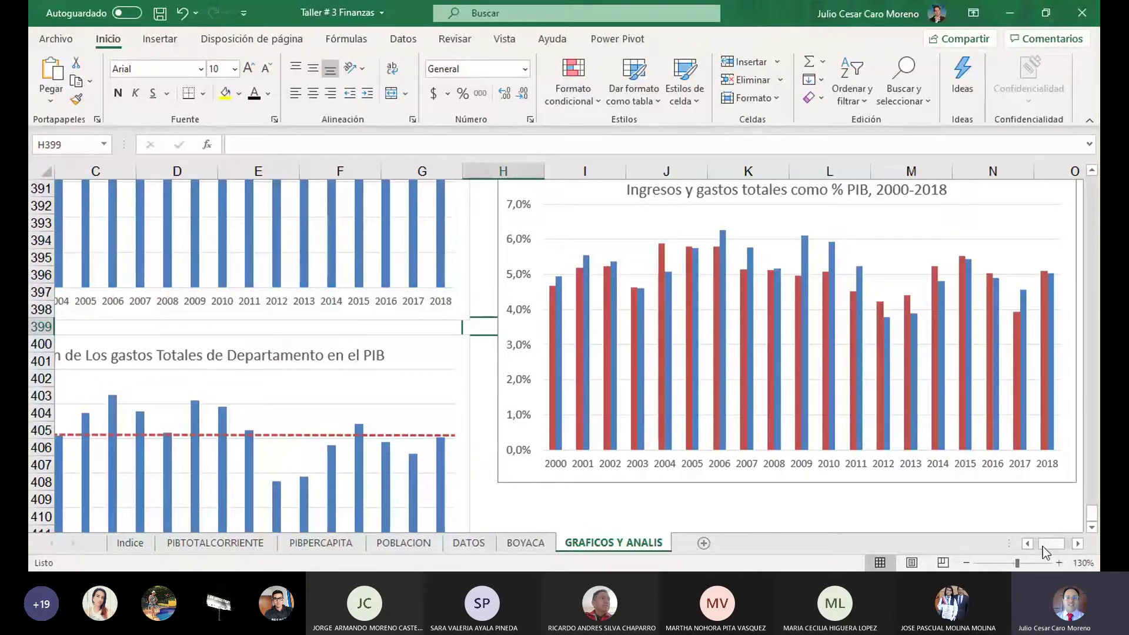
left_click_drag(1042, 544, 1037, 544)
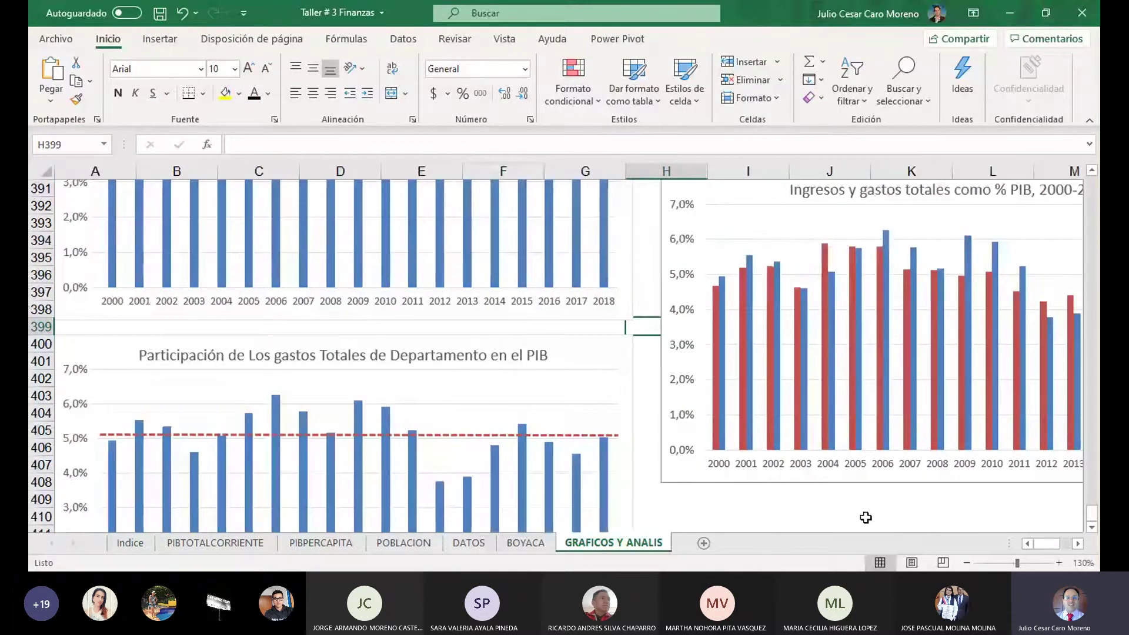
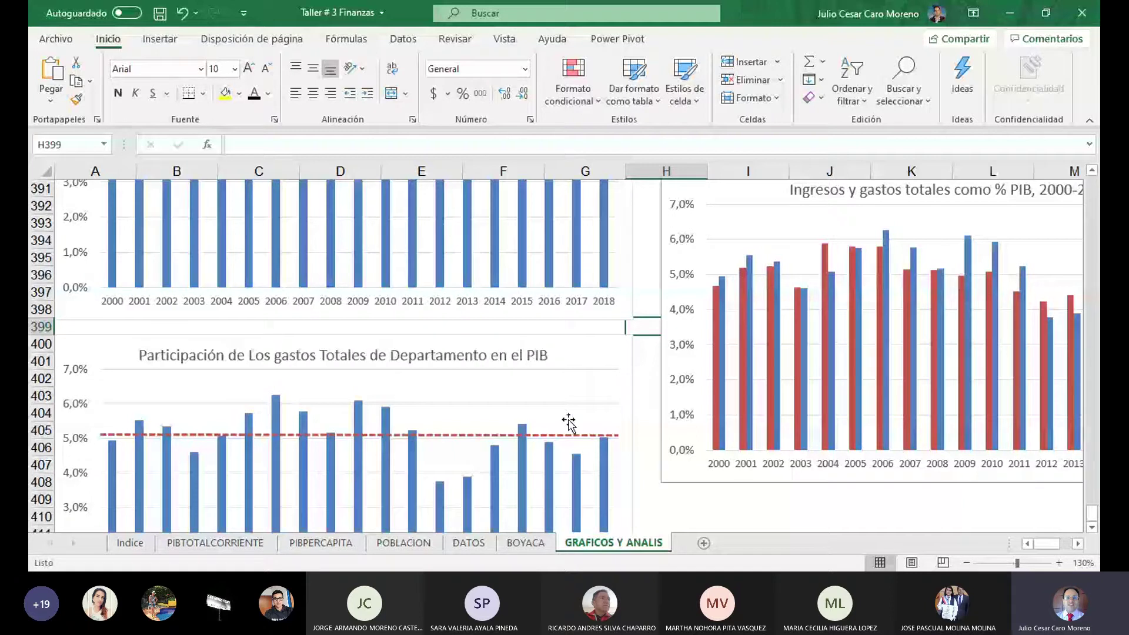
scroll(568, 422, "down", 2)
scroll(568, 422, "down", 4)
left_click(95, 359)
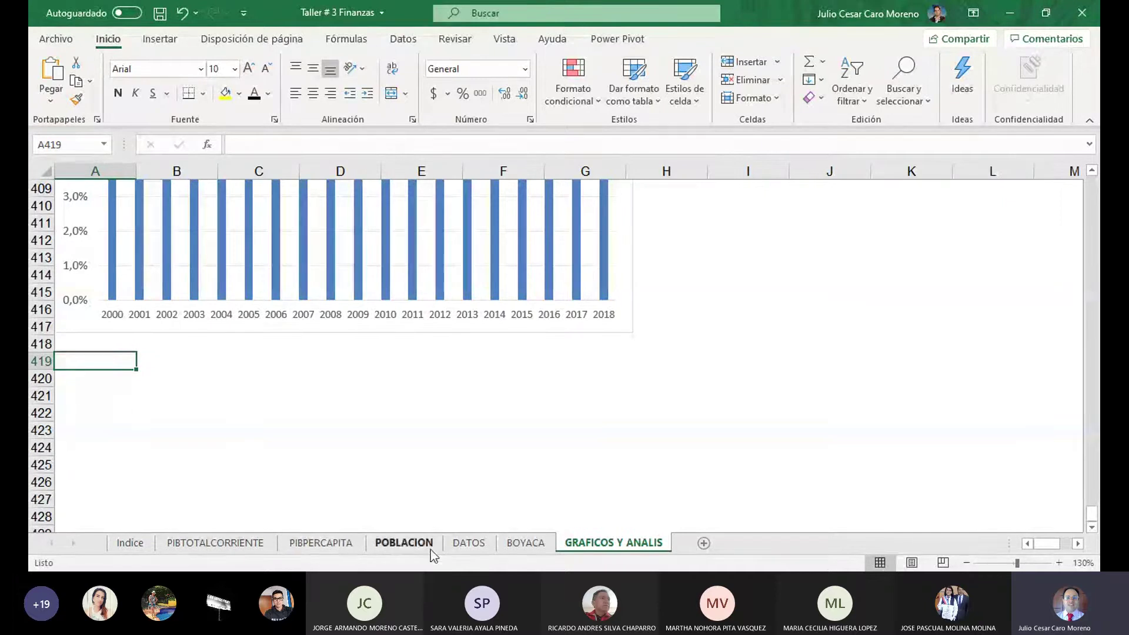
On the BOYACA sheet, move the spending participation chart down to row 63 to uncover the indicator rows starting at row 57.
left_click(521, 543)
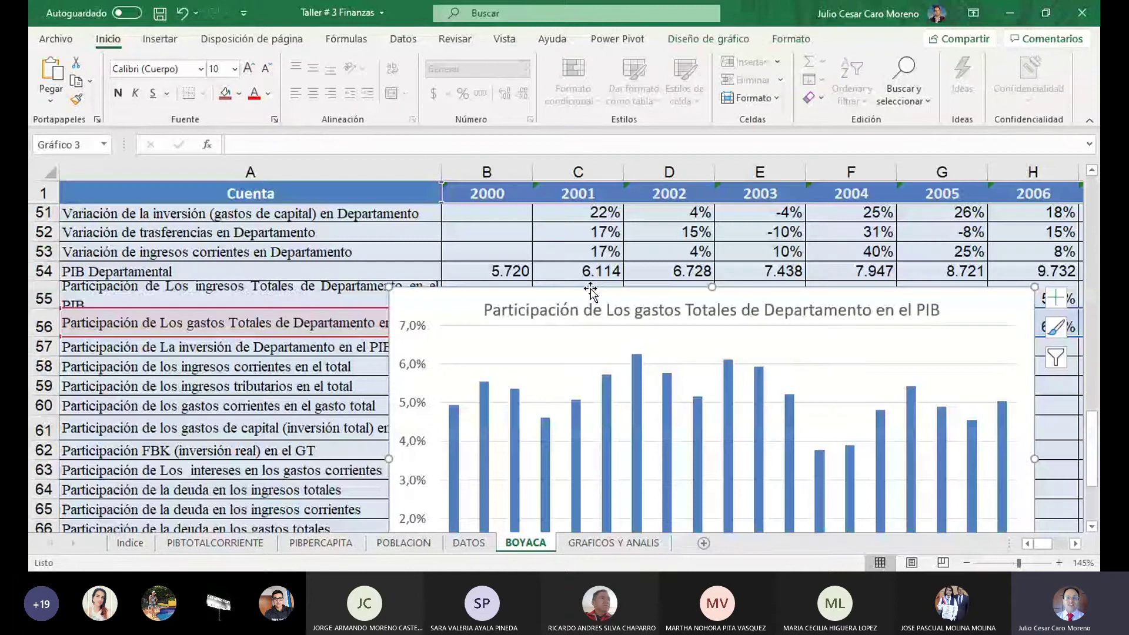
left_click_drag(590, 290, 643, 466)
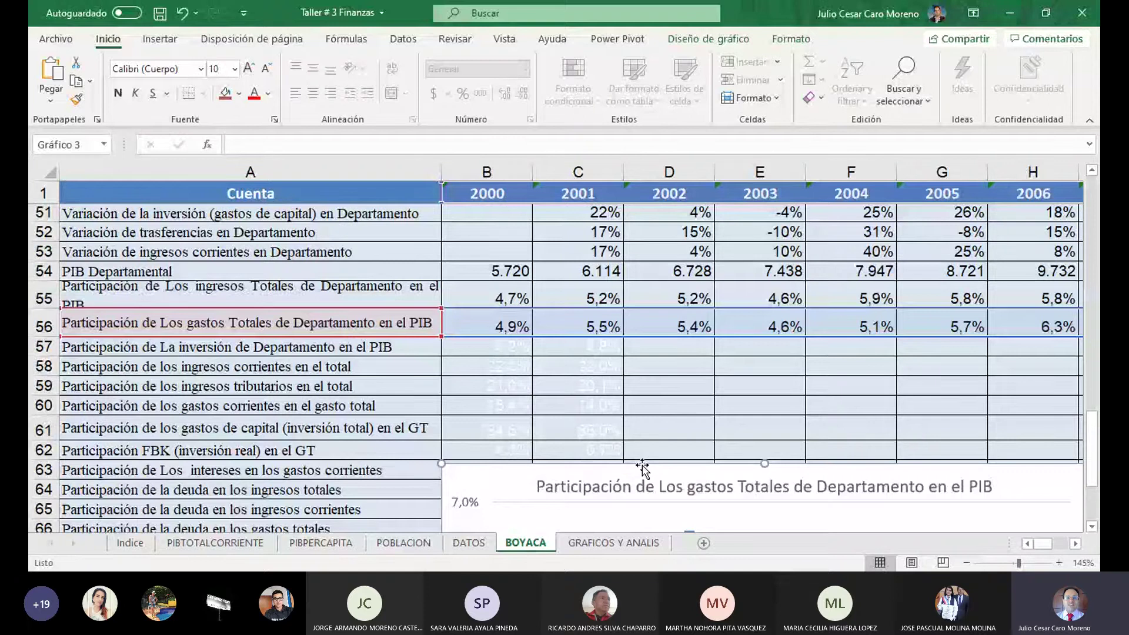
left_click(401, 355)
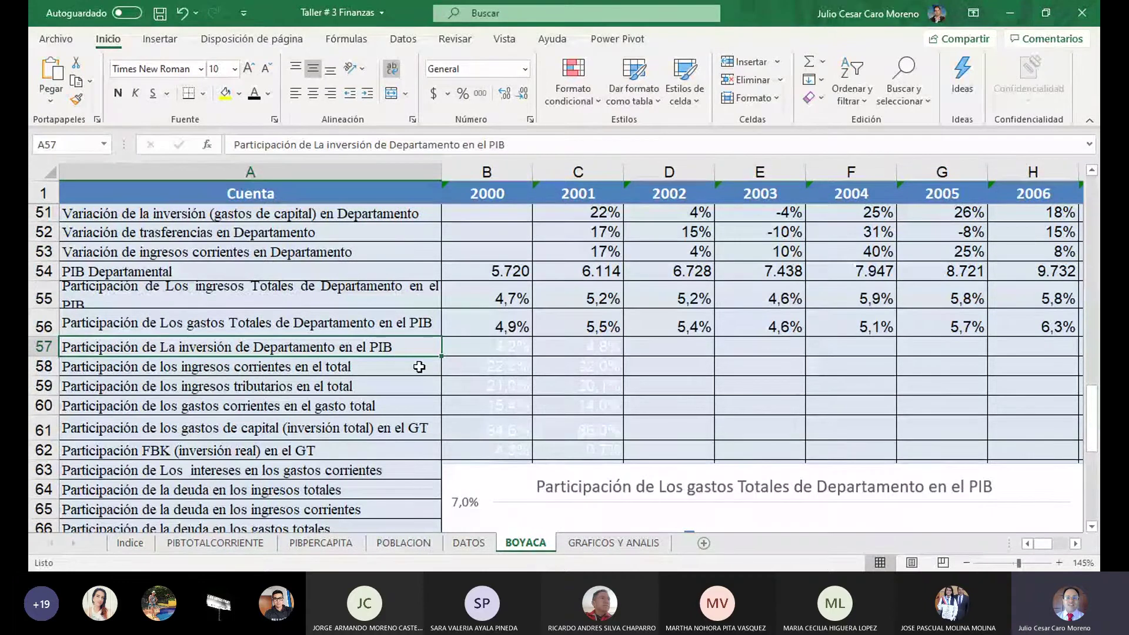
Review the remaining participation and variation indicators in rows 57 to 70 of the BOYACA sheet.
scroll(682, 447, "down", 4)
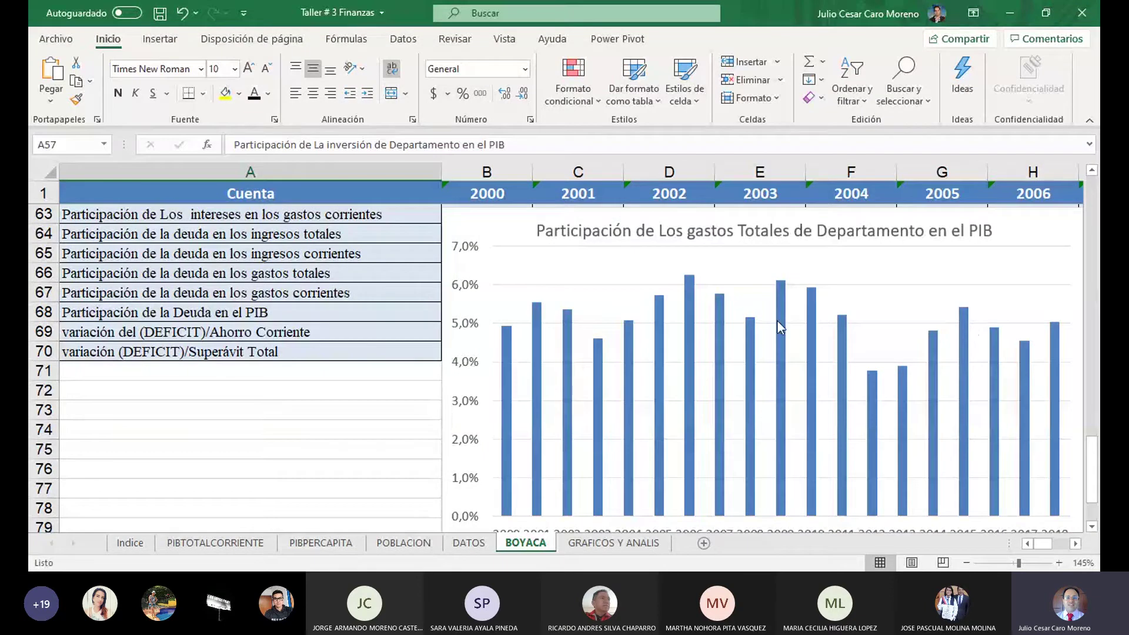
scroll(950, 340, "up", 1)
scroll(950, 340, "up", 1)
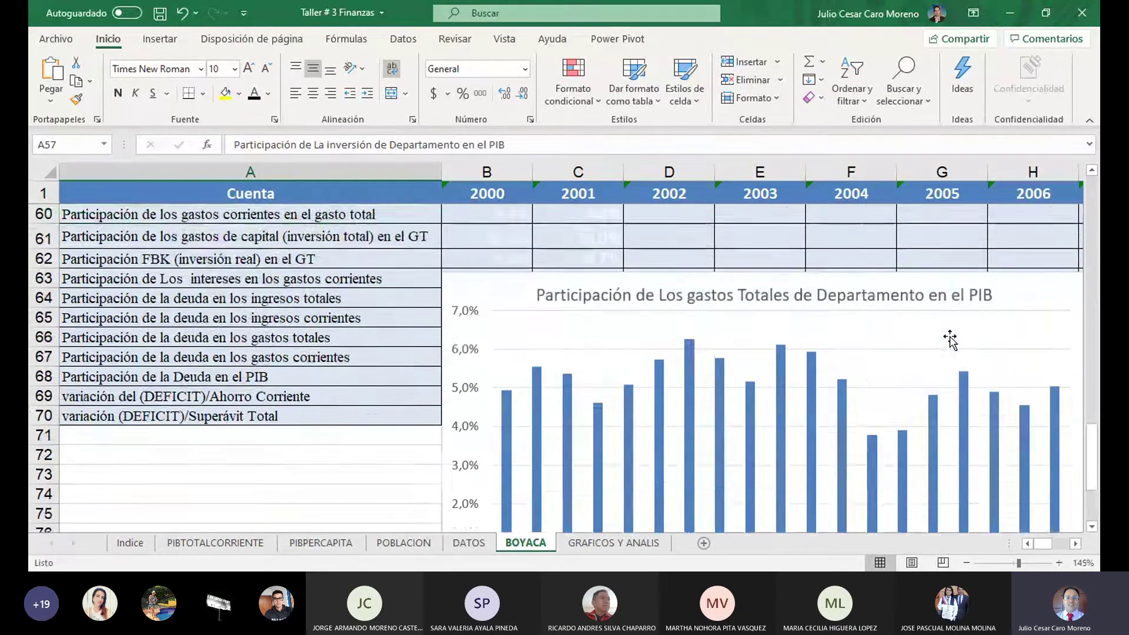
scroll(949, 339, "up", 3)
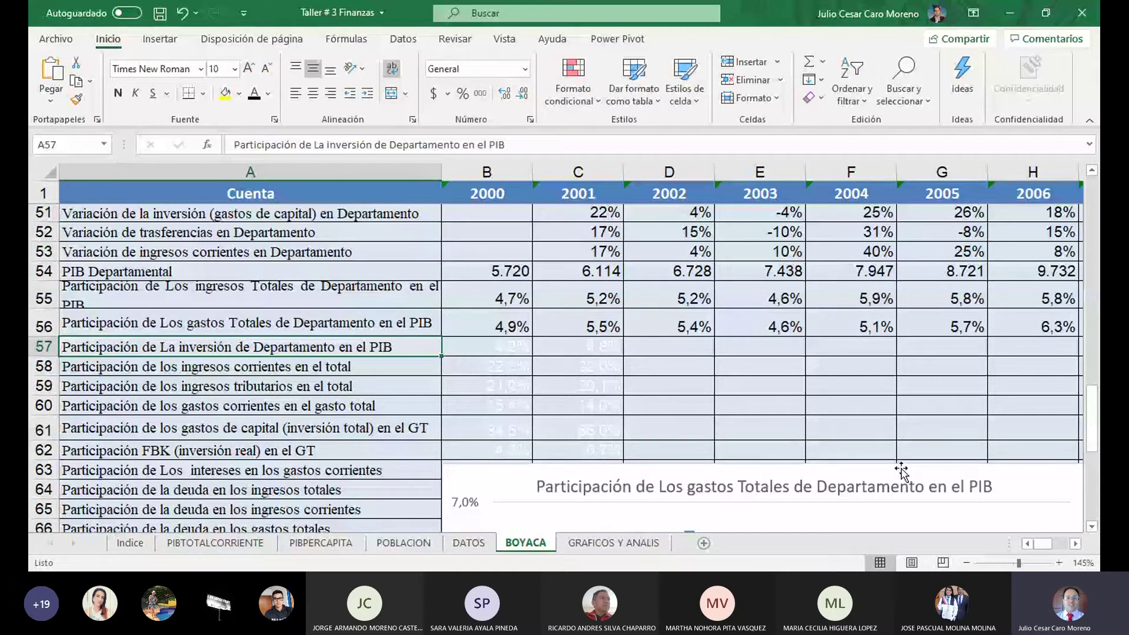
scroll(903, 470, "down", 2)
scroll(903, 470, "down", 1)
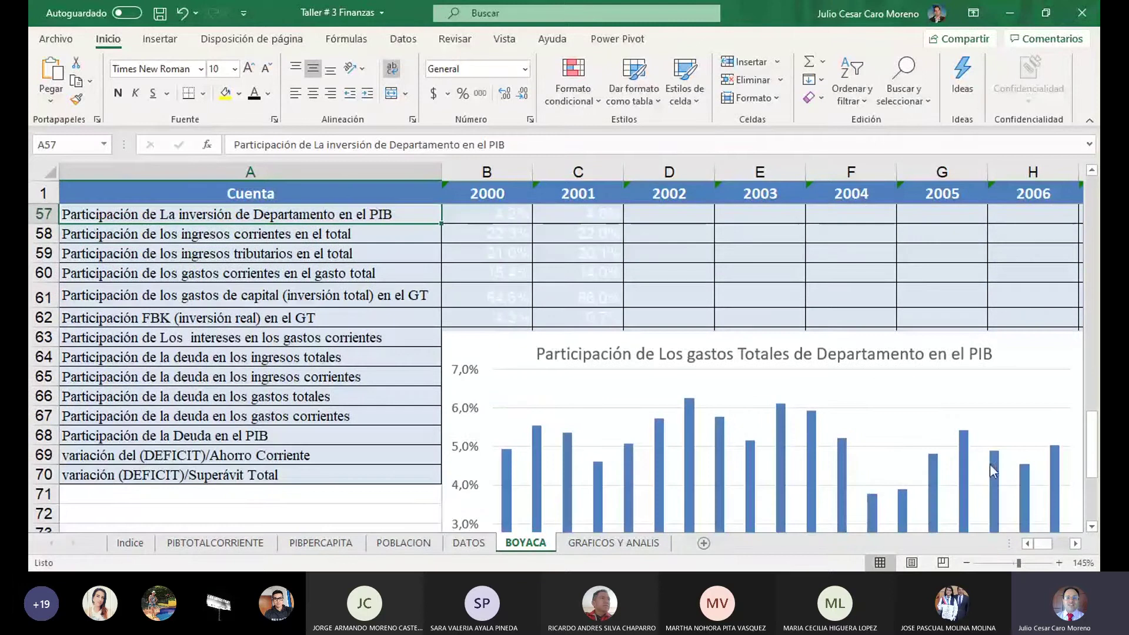
scroll(959, 451, "up", 3)
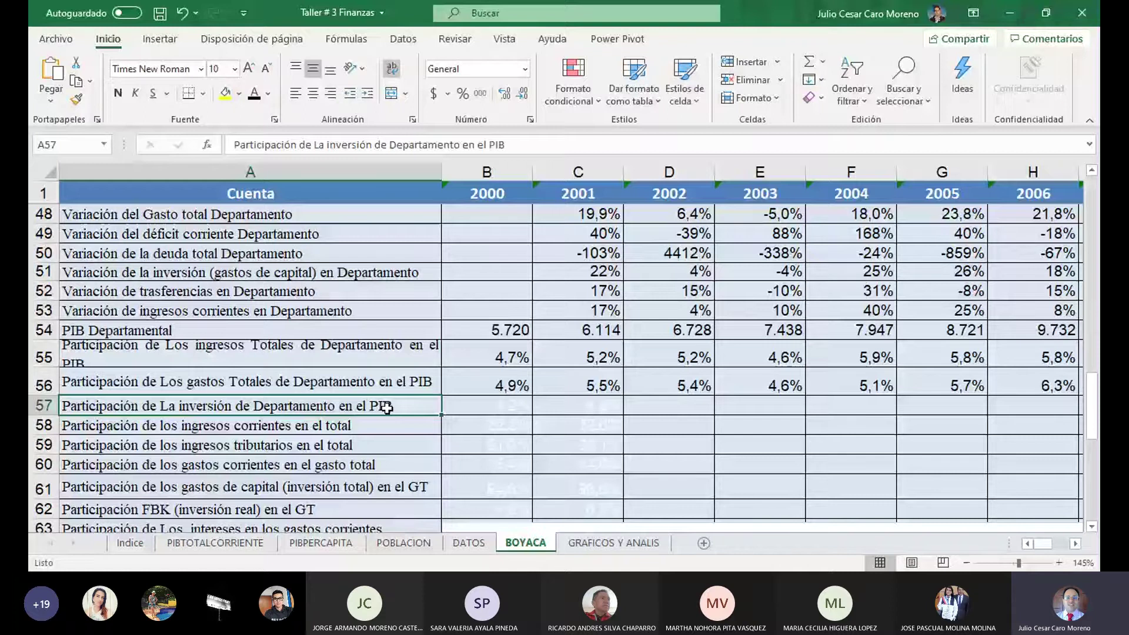
Check the capital spending and departmental PIB references of the investment participation formula in B57 and enter it as =(B33/B54)/1000.
left_click(460, 406)
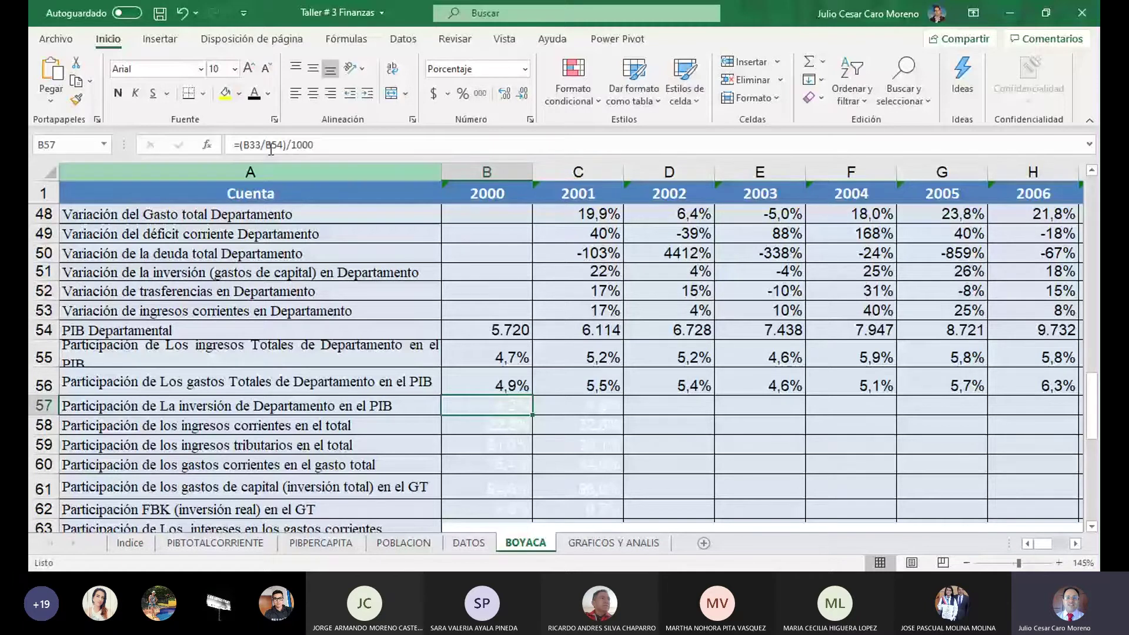
key("F2")
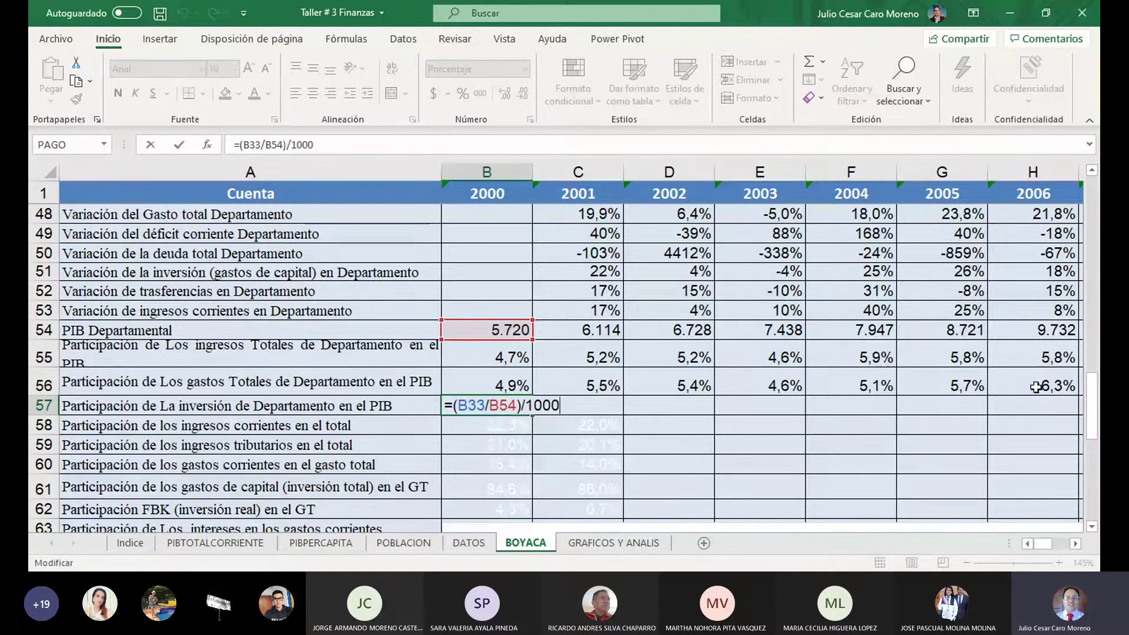
left_click_drag(1093, 420, 1095, 320)
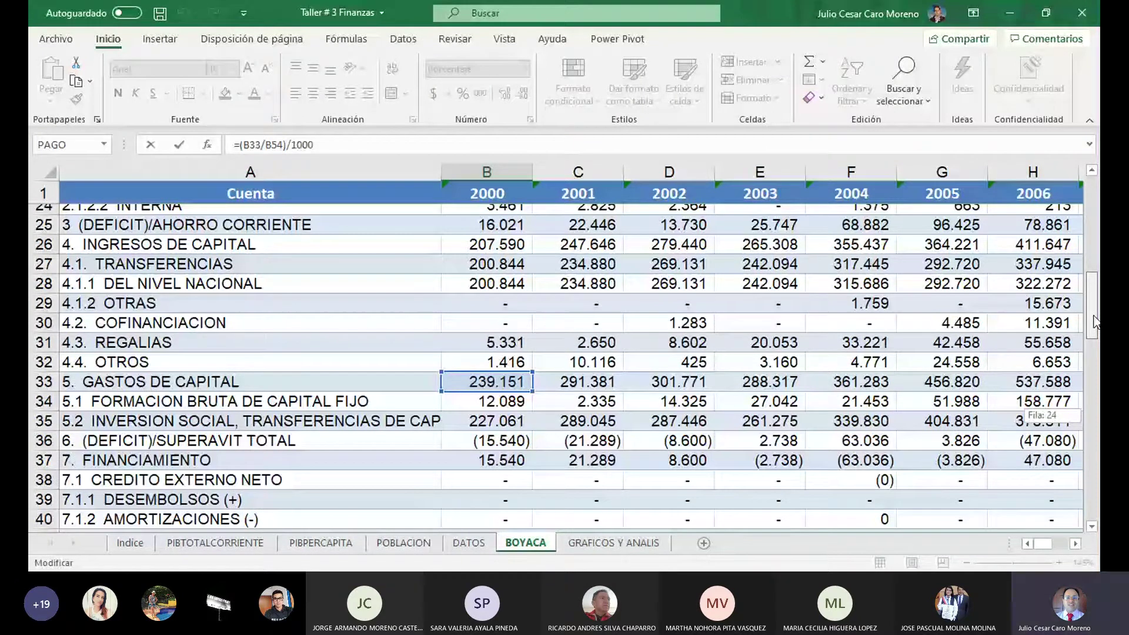
left_click_drag(1094, 322, 1091, 270)
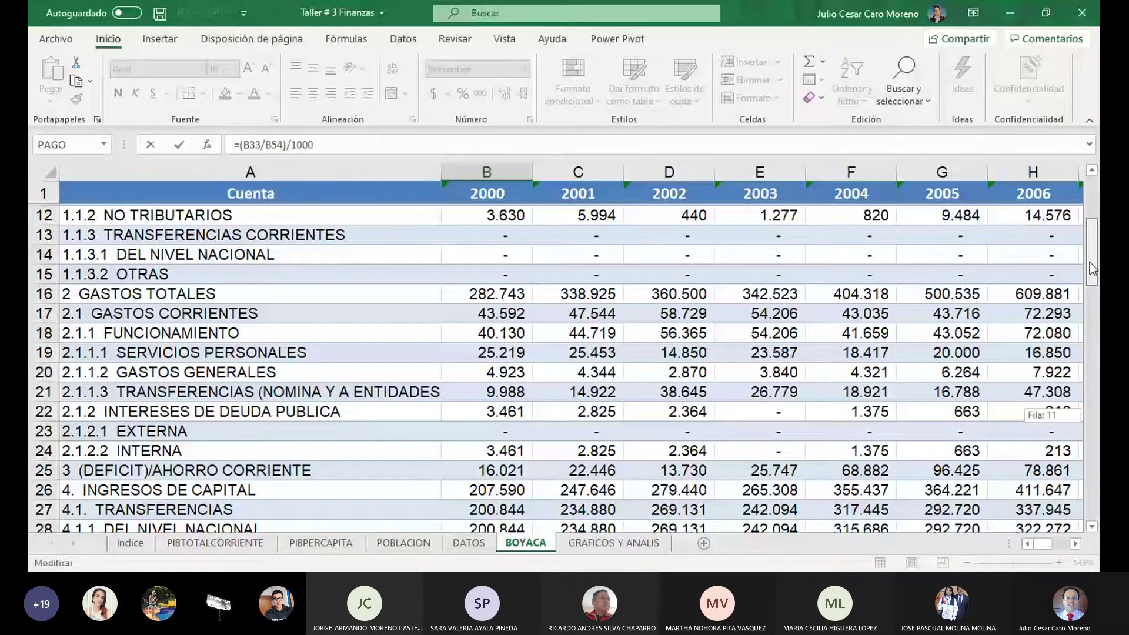
left_click_drag(1089, 263, 1089, 273)
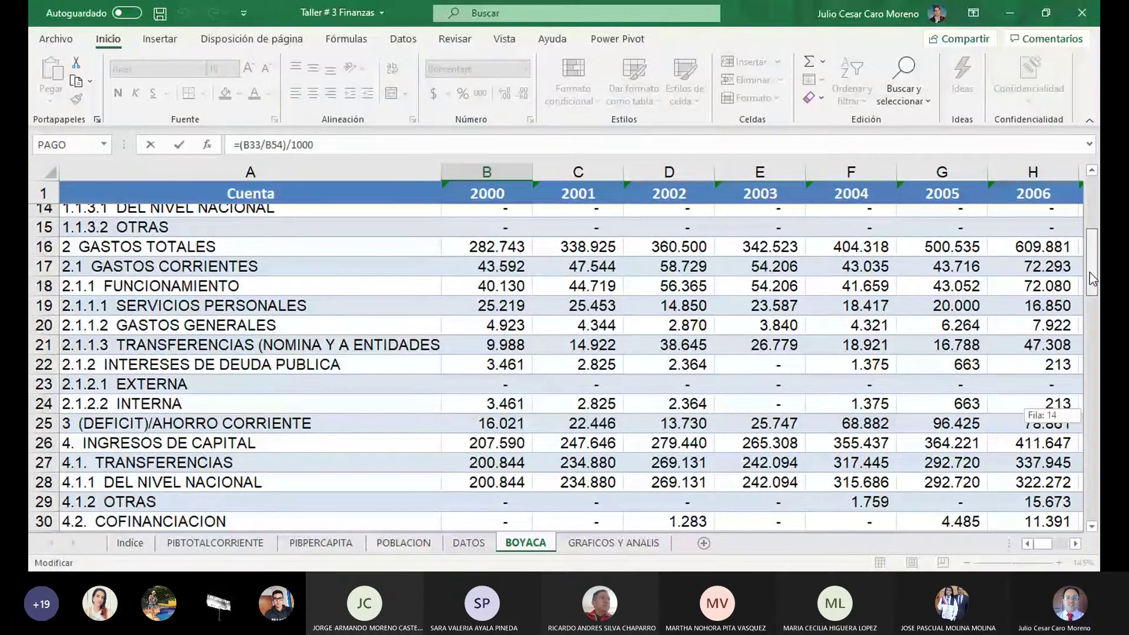
left_click_drag(1089, 273, 1051, 423)
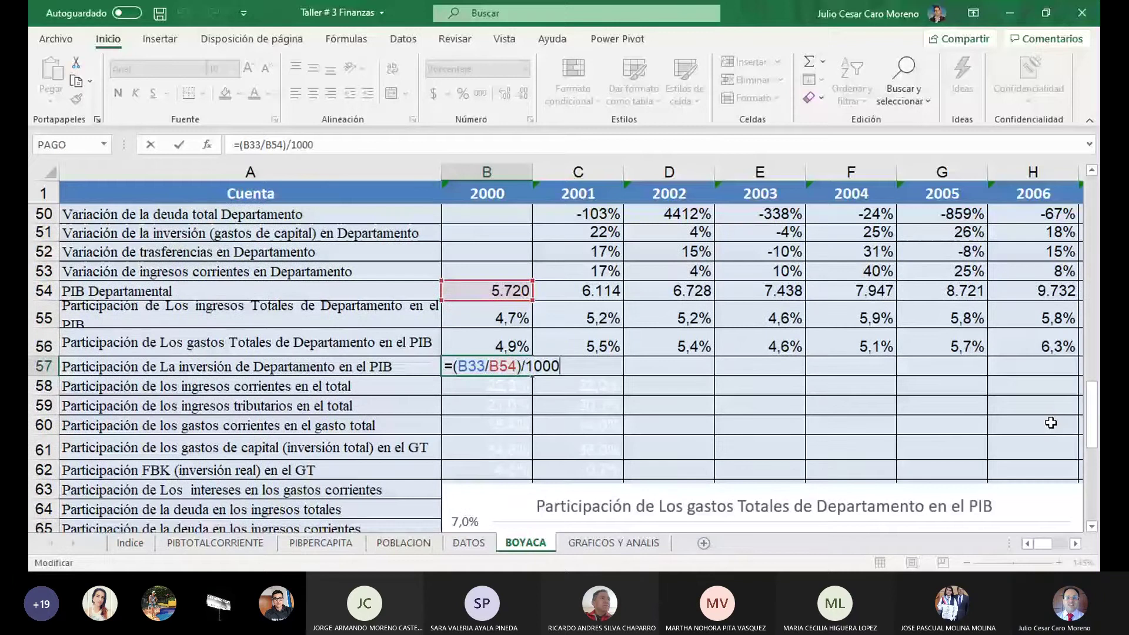
scroll(1095, 435, "down", 1)
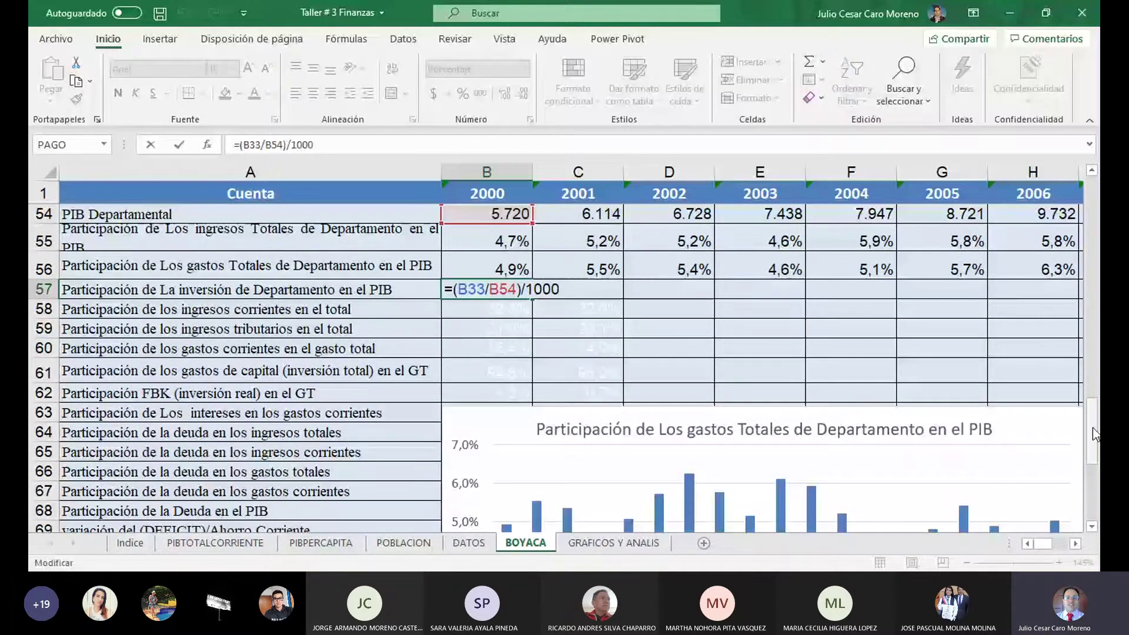
key("ctrl+Return")
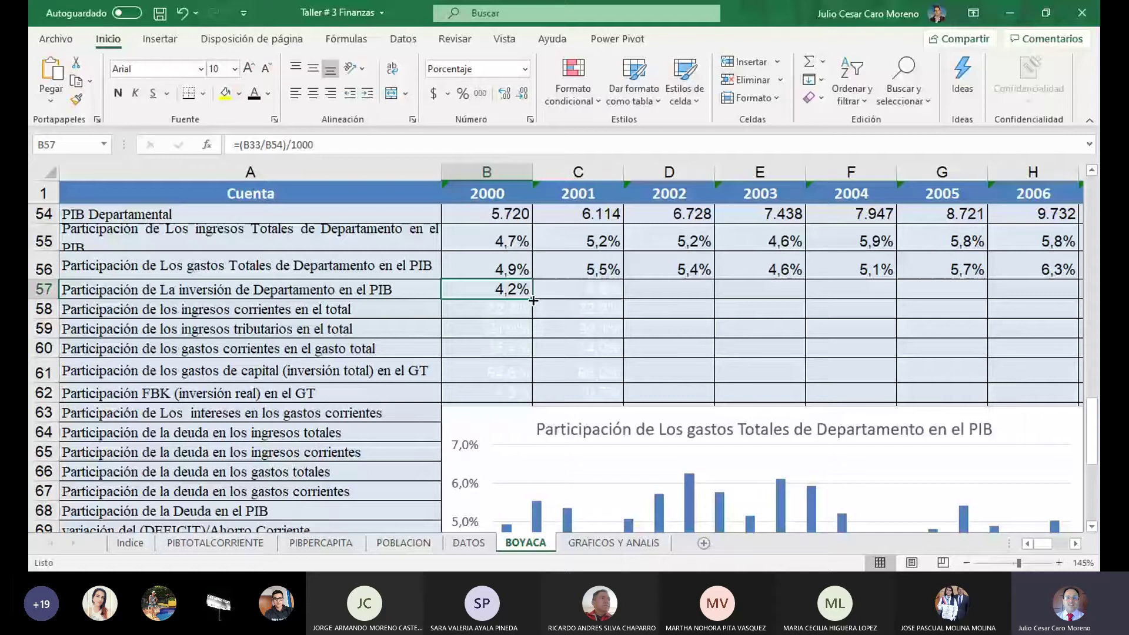
Fill the investment participation formula from B57 across row 57 to the 2018 column and check the average in U57.
left_click_drag(533, 301, 870, 301)
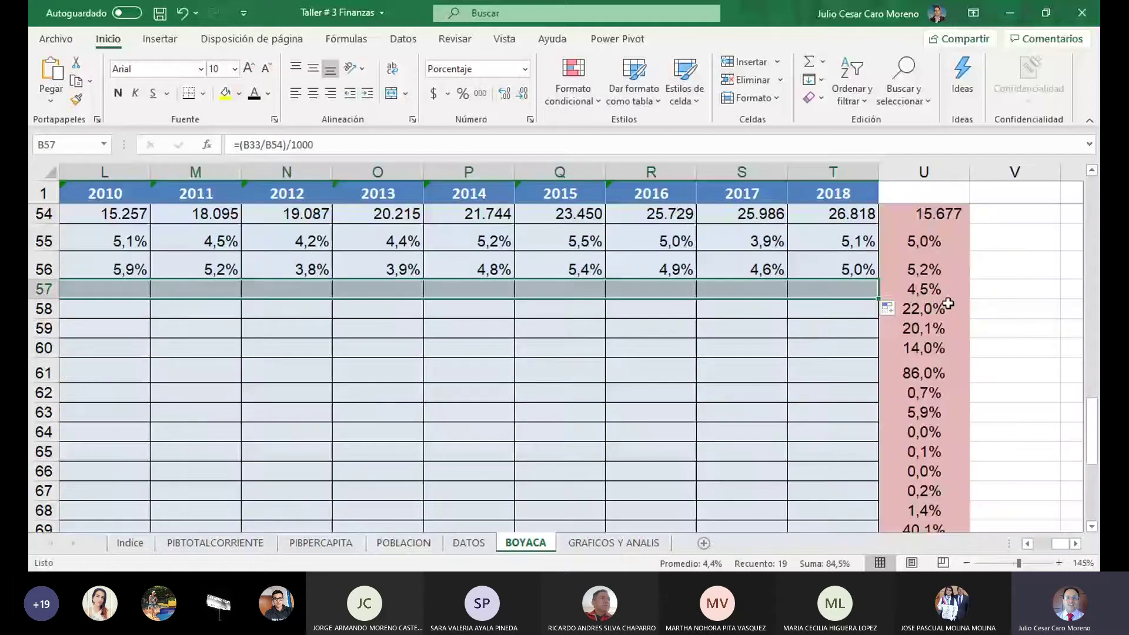
left_click(932, 289)
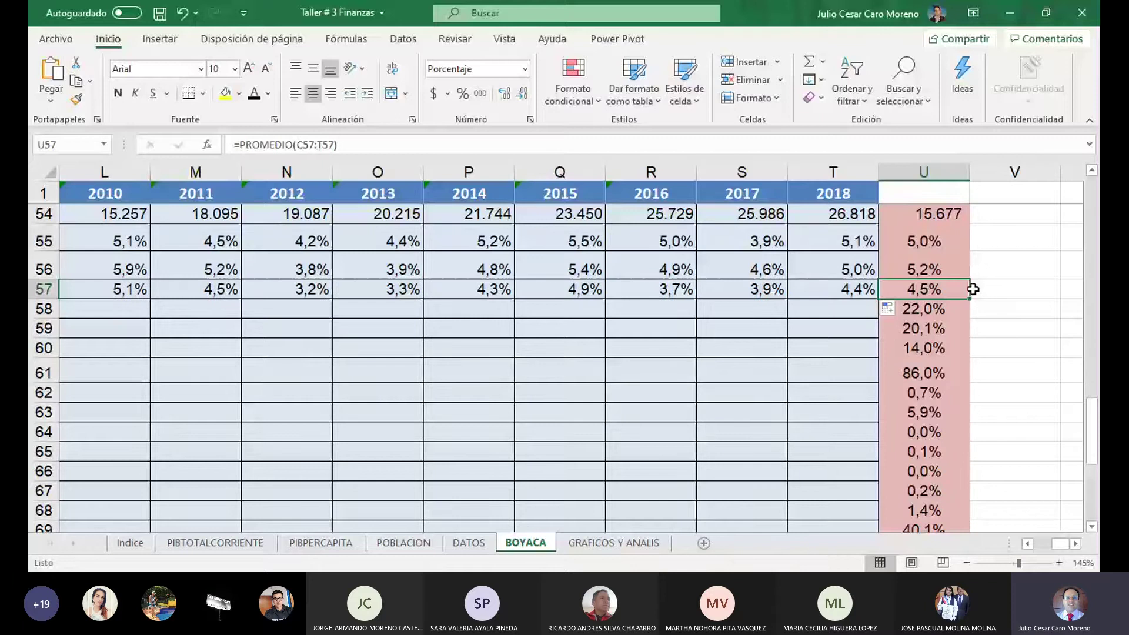
left_click_drag(1057, 544, 1044, 546)
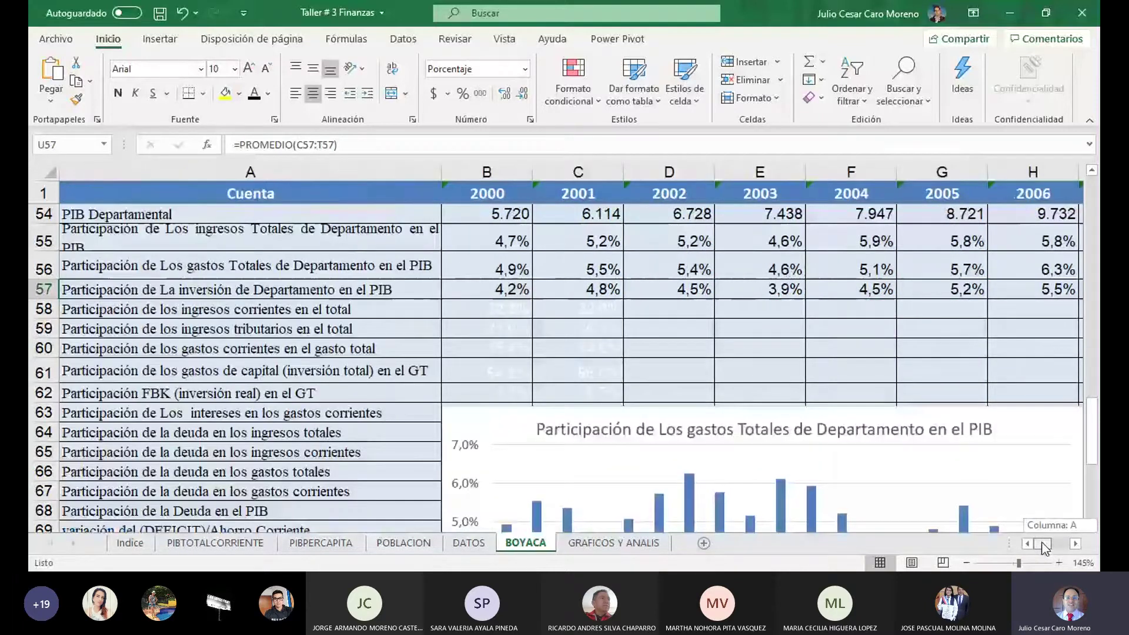
Shift the spending chart's source range to row 57 so it plots the investment participation in the PIB, and move the chart up.
left_click(727, 411)
left_click_drag(671, 377, 668, 338)
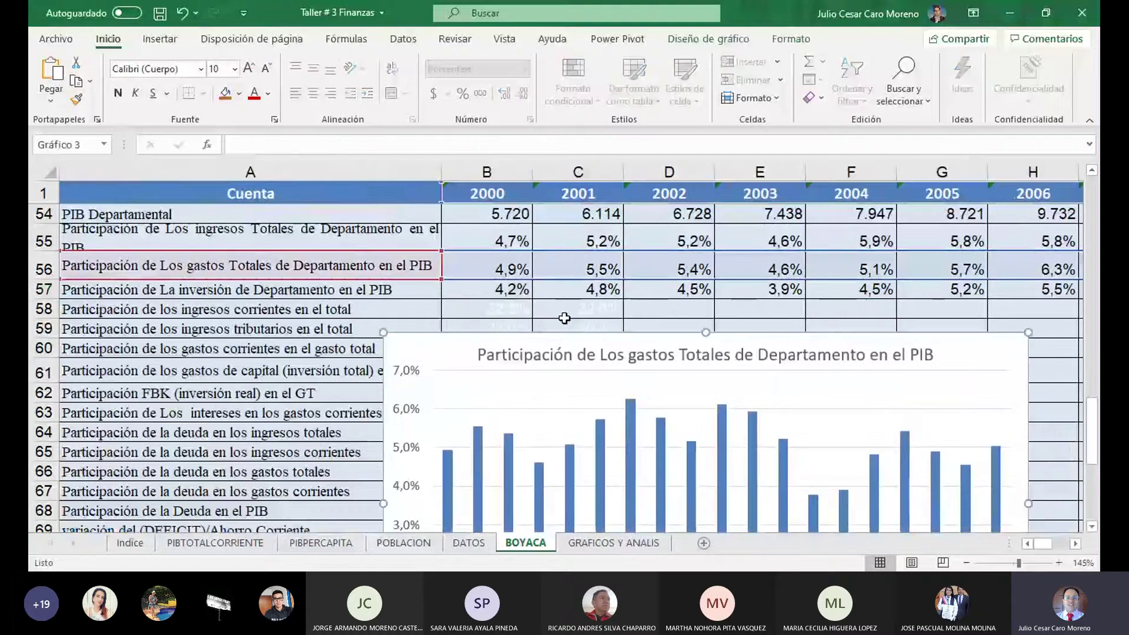
left_click_drag(424, 280, 424, 292)
left_click_drag(520, 333, 483, 217)
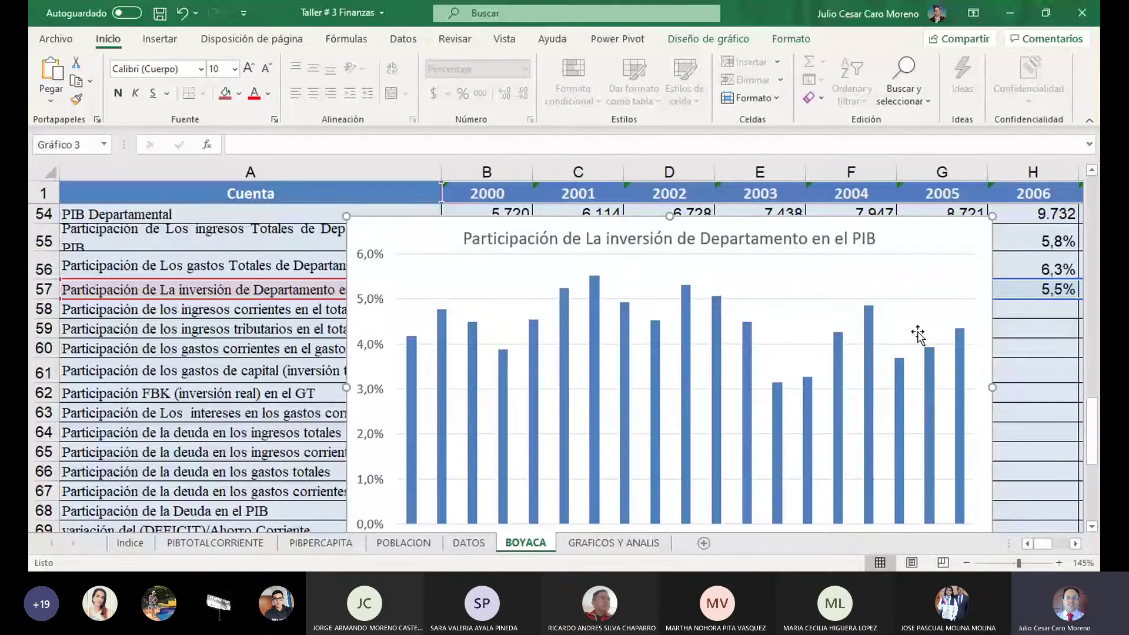
Move the investment participation chart down on BOYACA and paste a copy of it at A419 on GRAFICOS Y ANALIS.
left_click(926, 244)
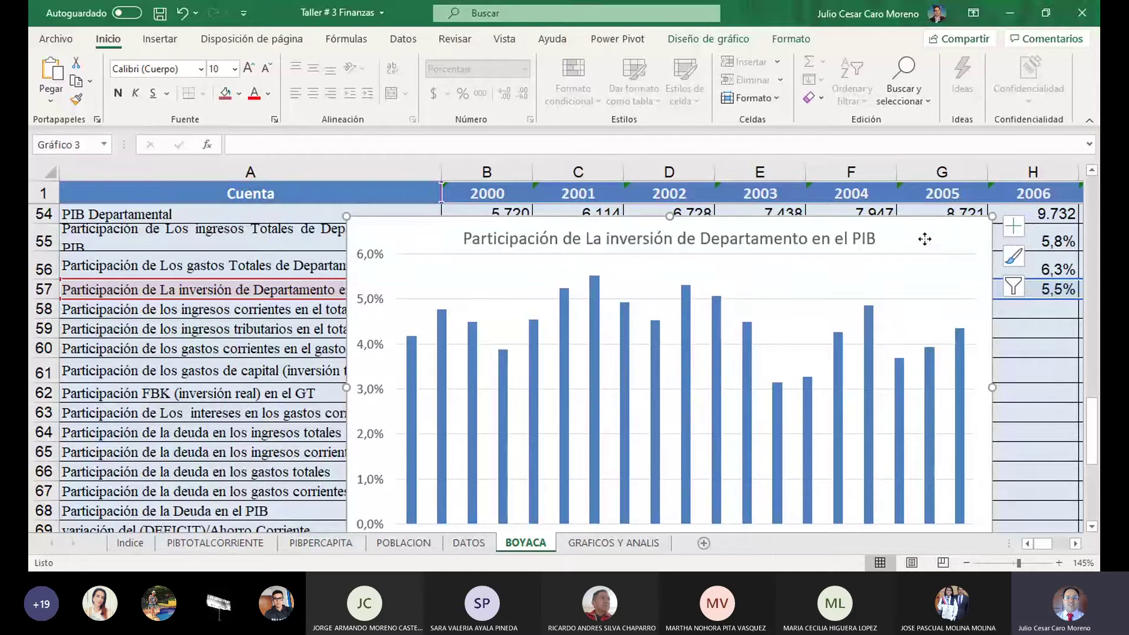
left_click_drag(925, 241, 1012, 397)
left_click(613, 542)
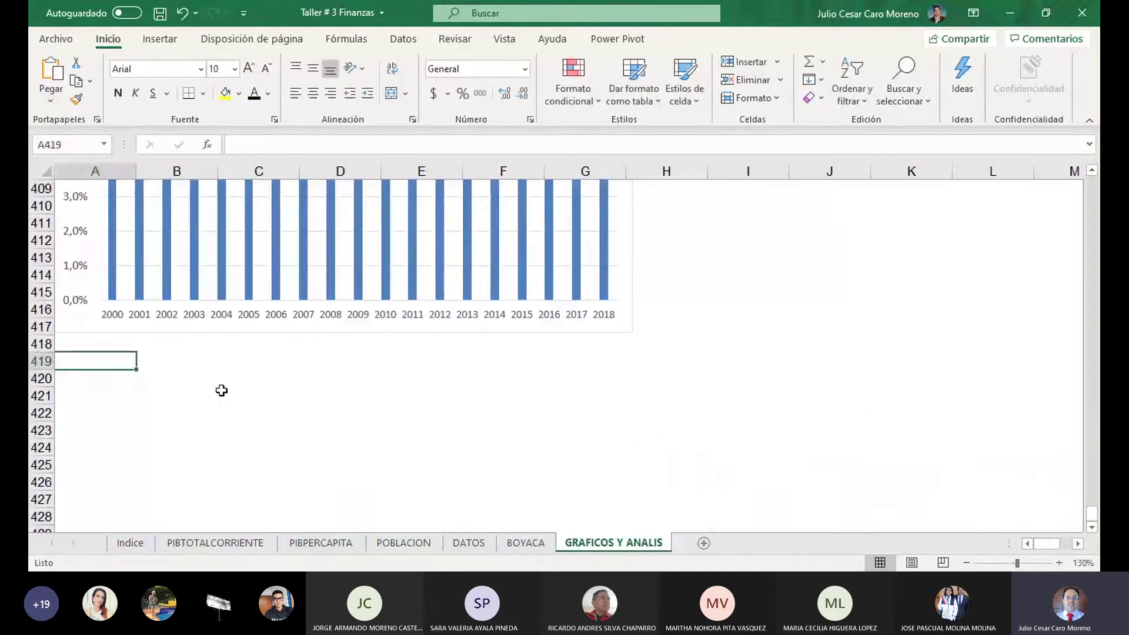
key("ctrl+v")
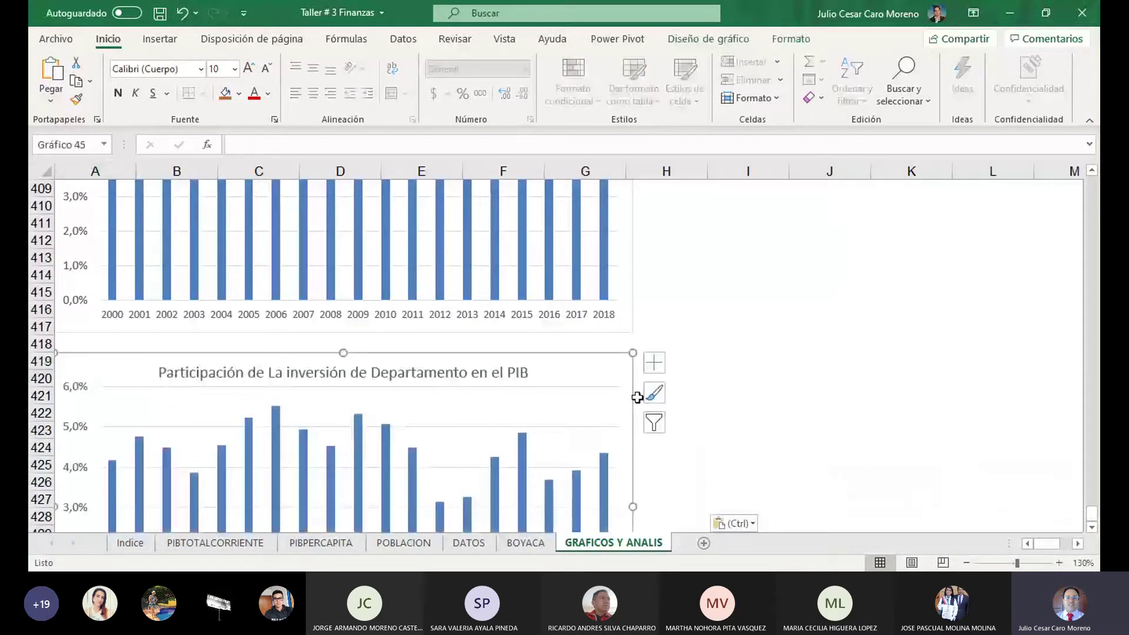
Copy the red dashed average line from the spending chart into the investment participation chart and place it at about 4.4%.
scroll(638, 396, "down", 1)
scroll(579, 347, "up", 4)
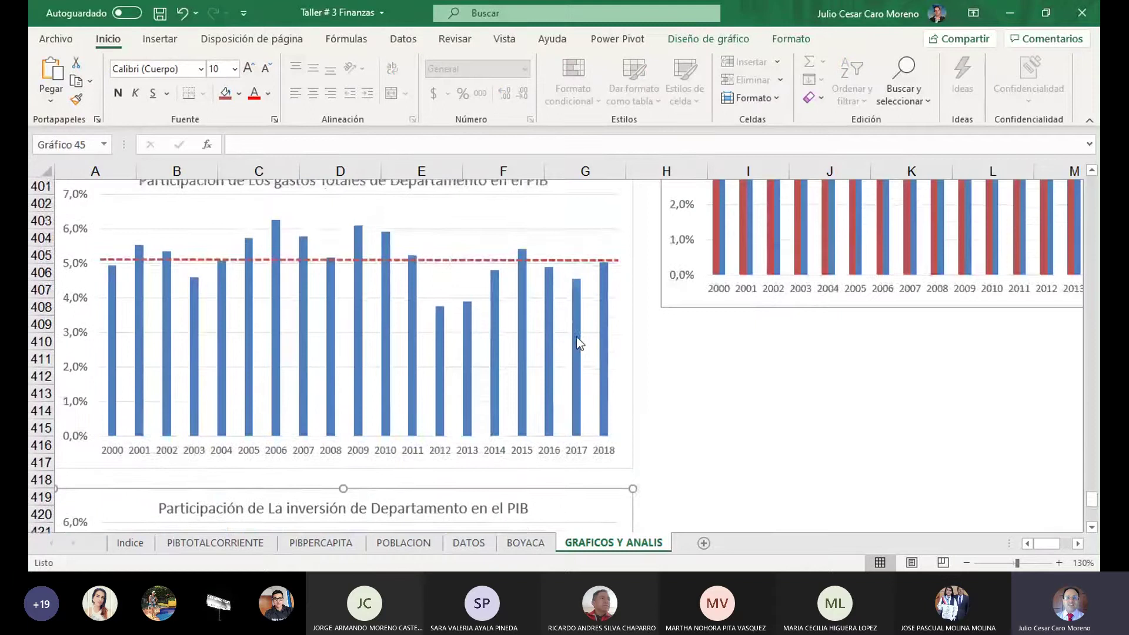
left_click(458, 280)
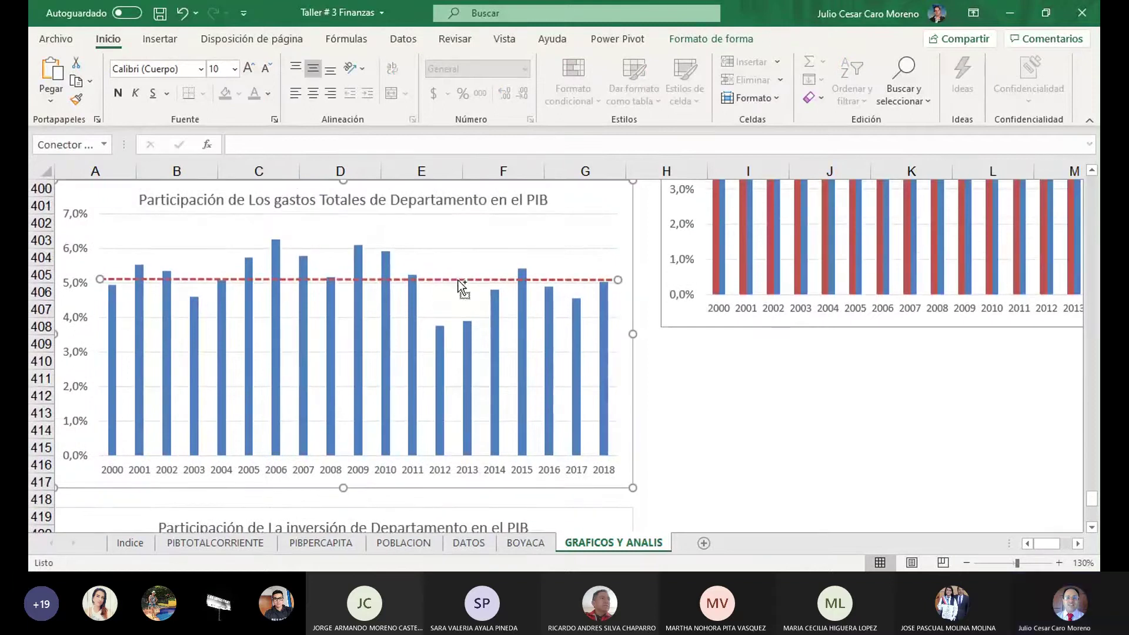
left_click_drag(1092, 499, 1091, 509)
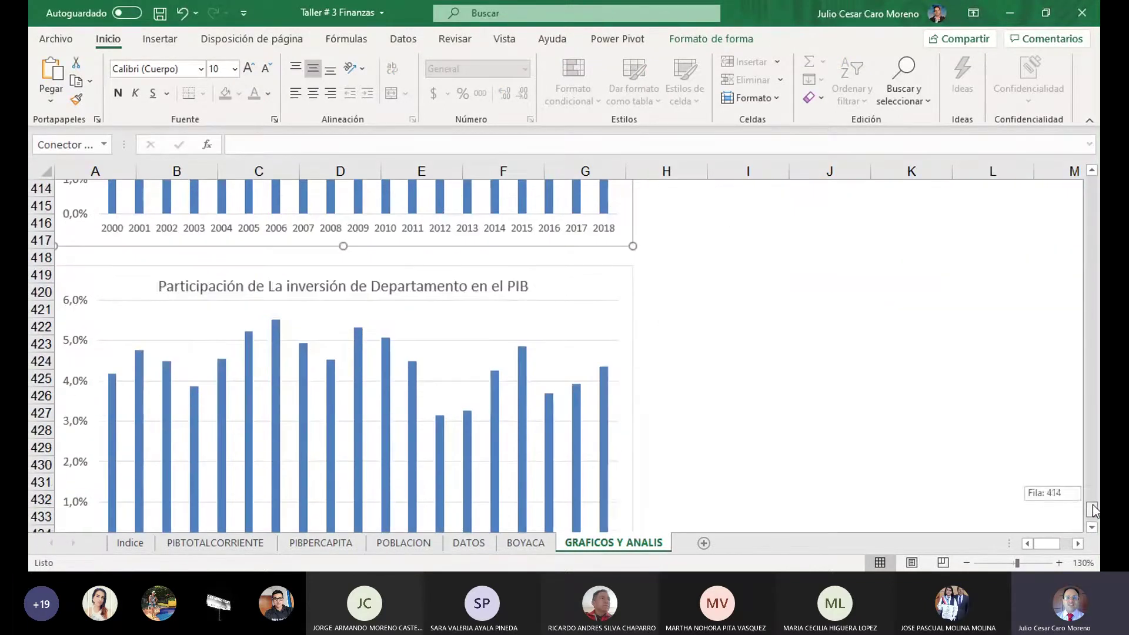
left_click(572, 287)
key("ctrl+v")
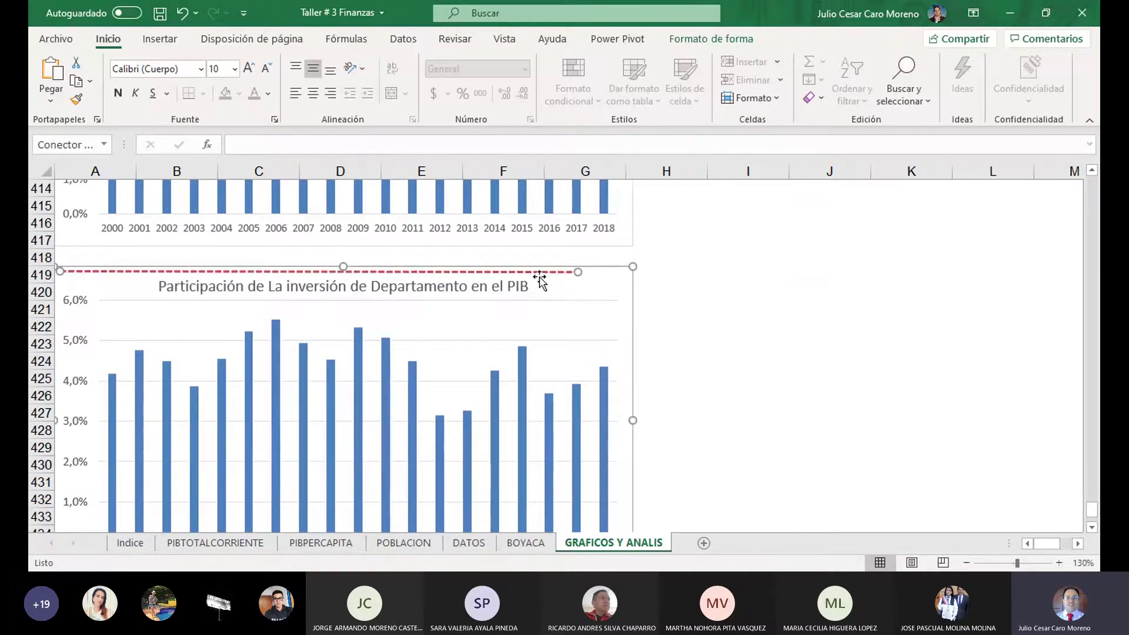
left_click_drag(539, 272, 579, 366)
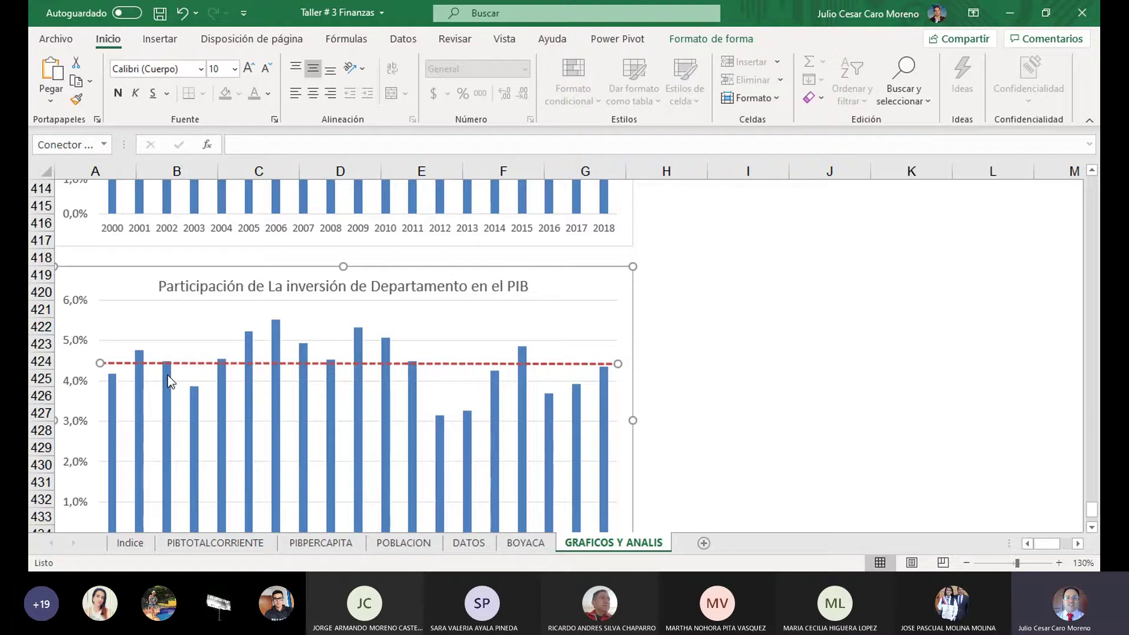
left_click(733, 376)
scroll(841, 338, "down", 9)
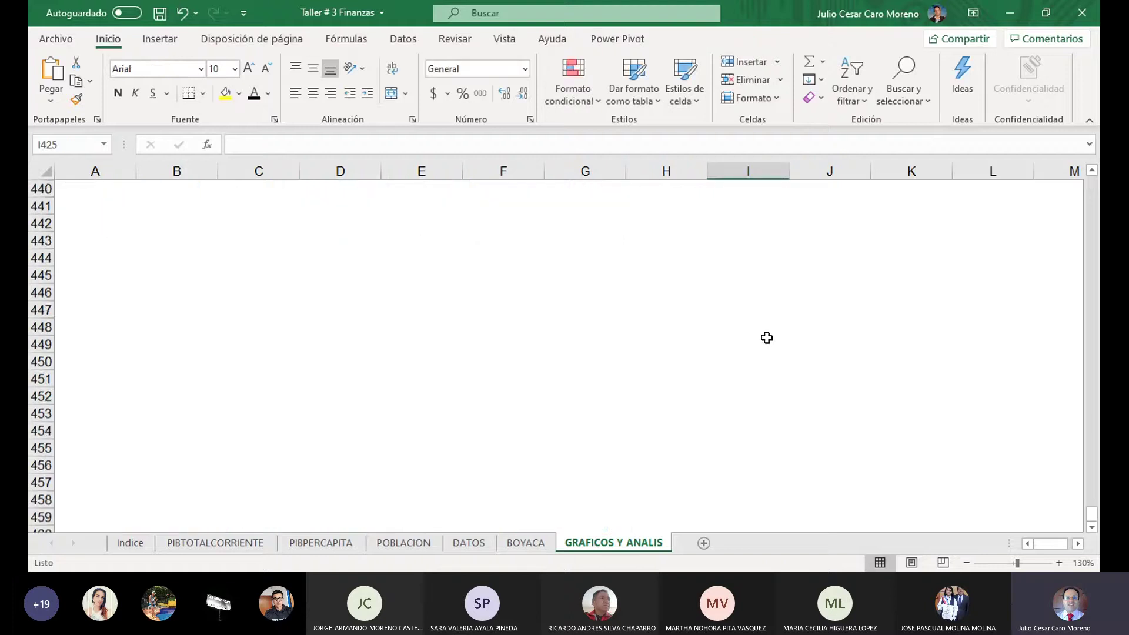
scroll(1093, 391, "up", 5)
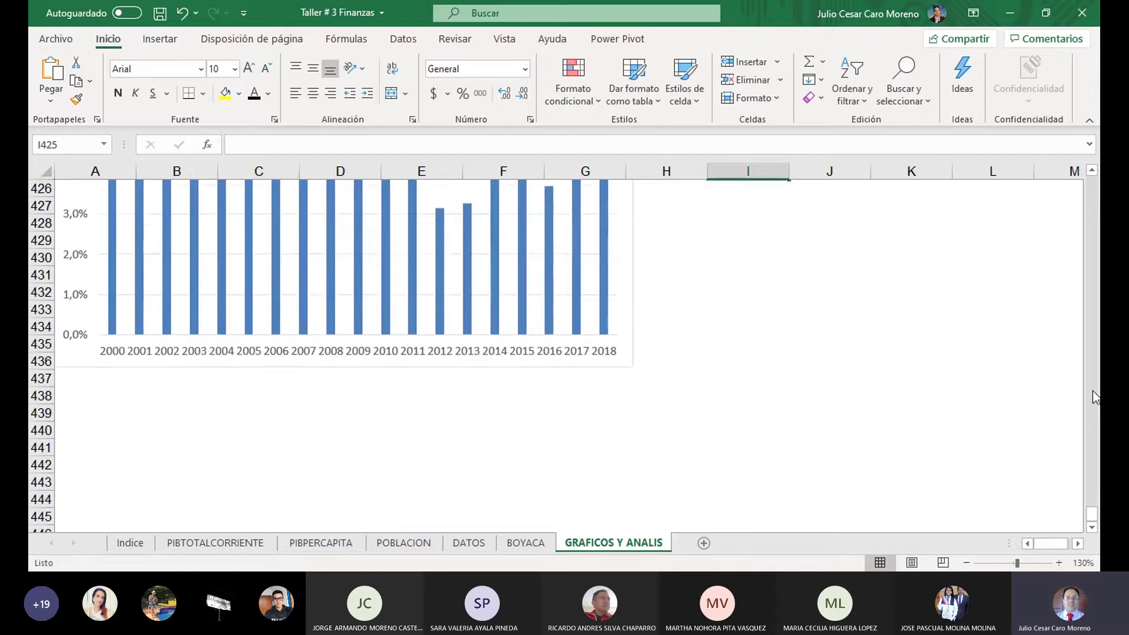
On BOYACA, make the 2000 current income participation in B58 black and review its formula =(B3/B2).
scroll(1092, 391, "up", 3)
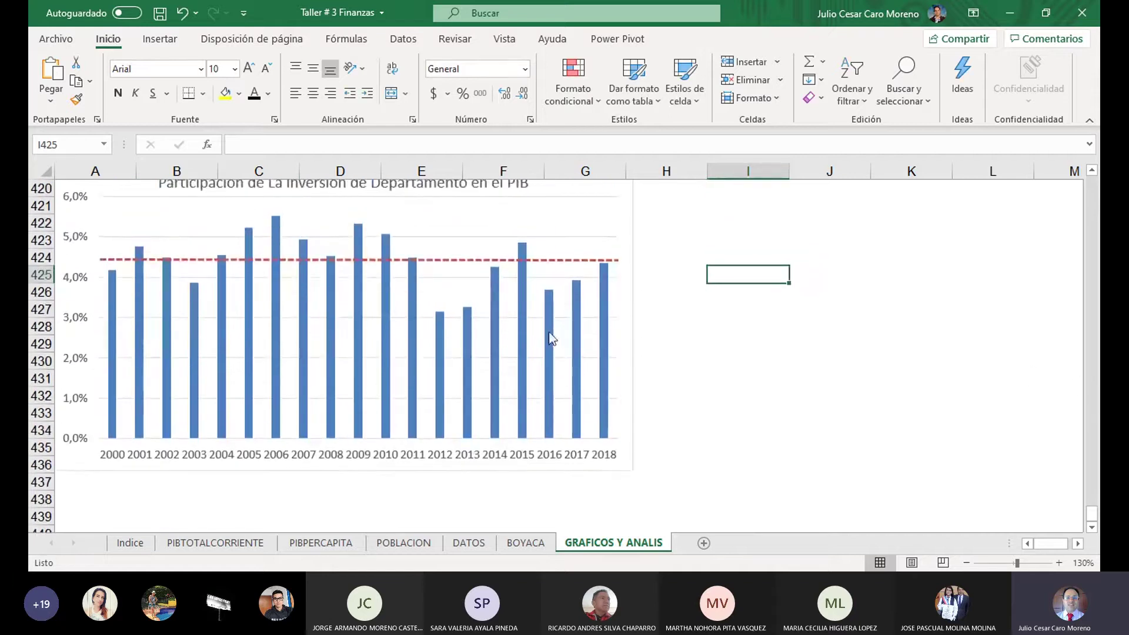
scroll(571, 331, "up", 1)
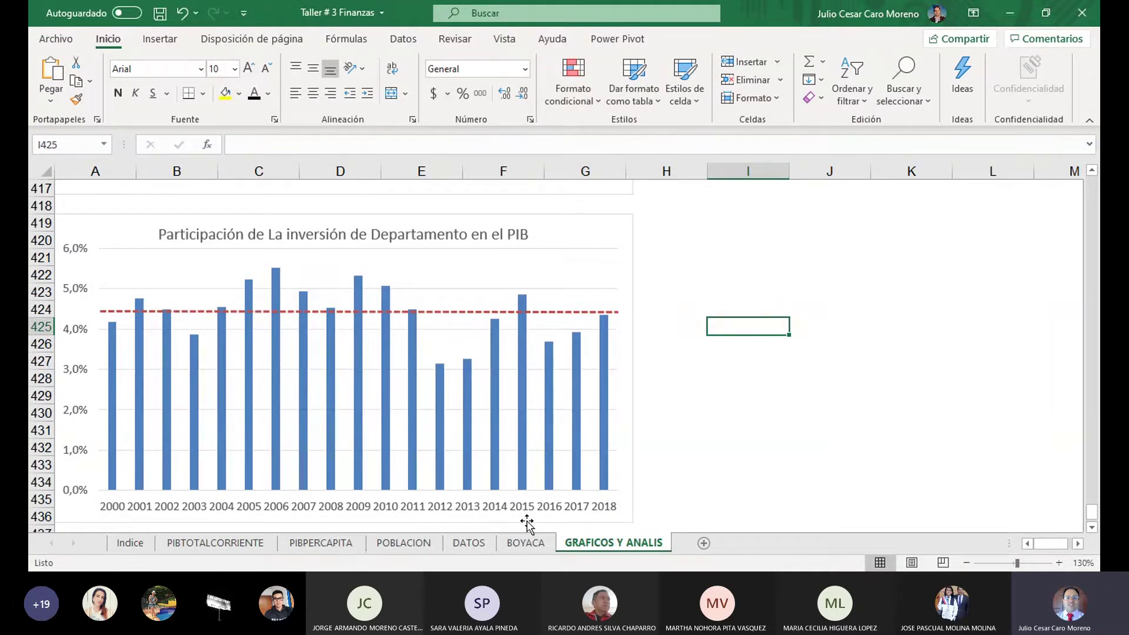
left_click(527, 543)
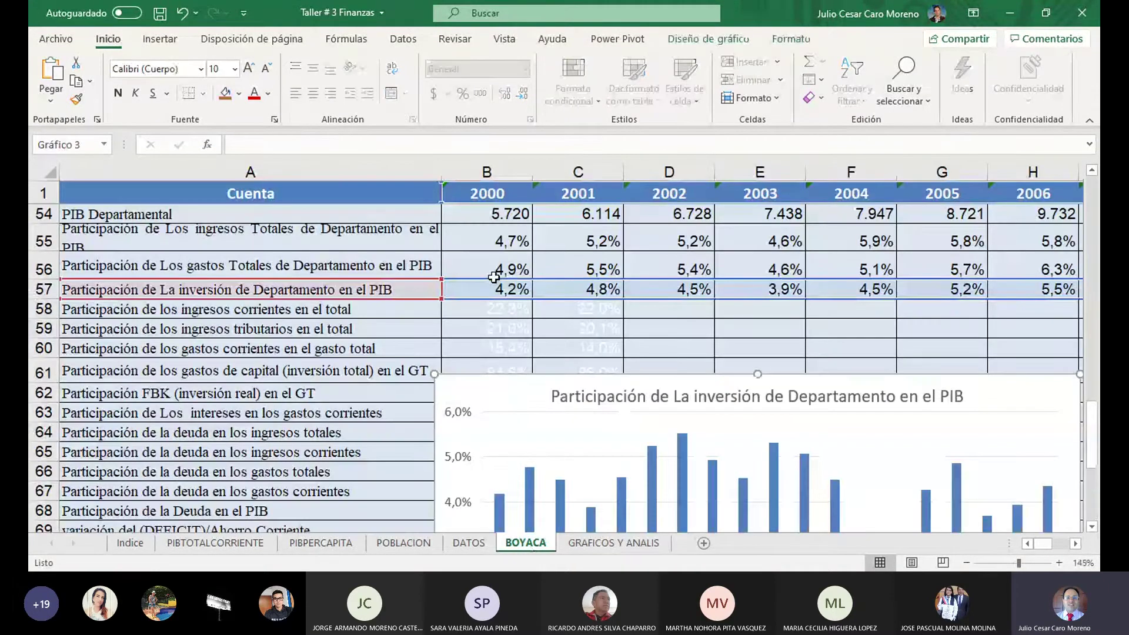
left_click(313, 309)
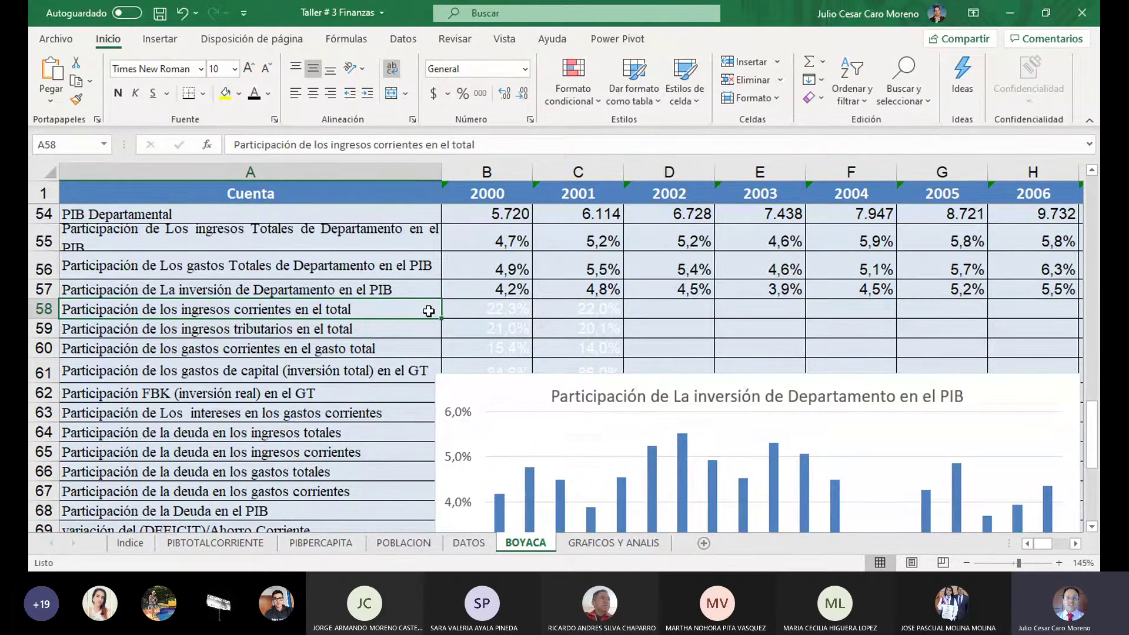
left_click(470, 310)
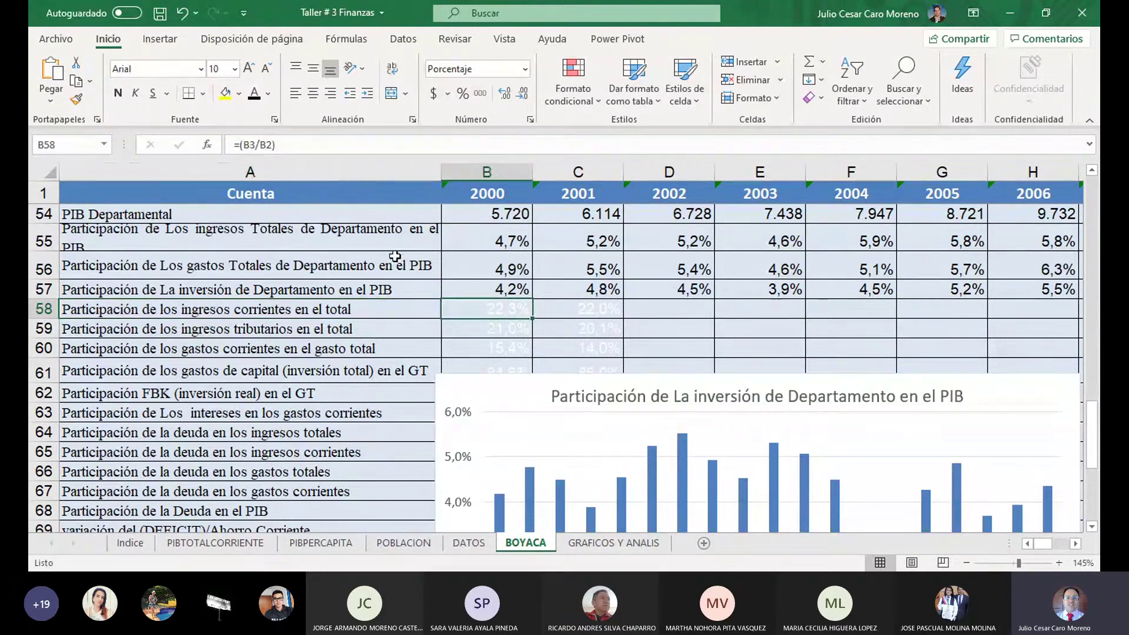
left_click(257, 94)
key("F2")
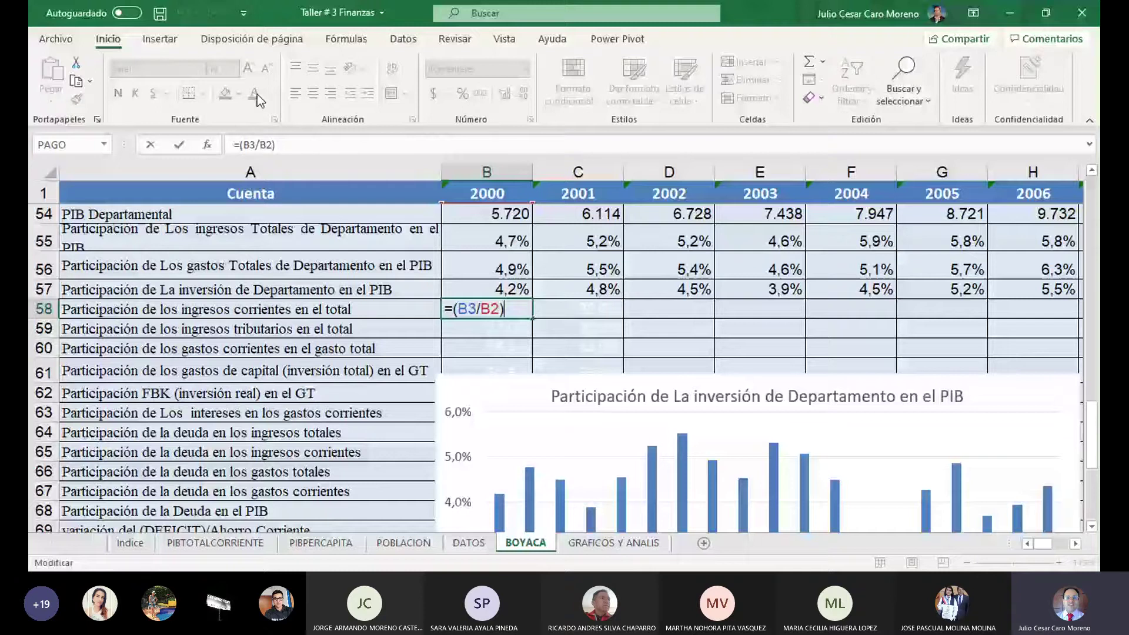
key("Return")
Fill the current income participation formula from B58 across row 58 to the 2018 column and check the average in U58.
left_click_drag(533, 318, 1097, 377)
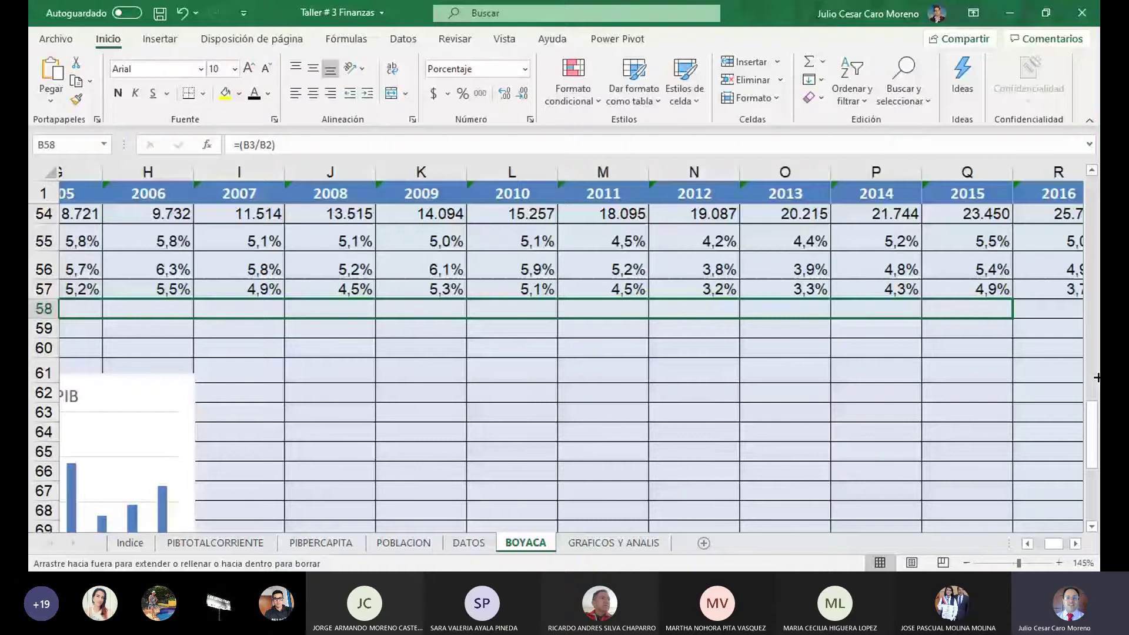
left_click_drag(1097, 377, 835, 321)
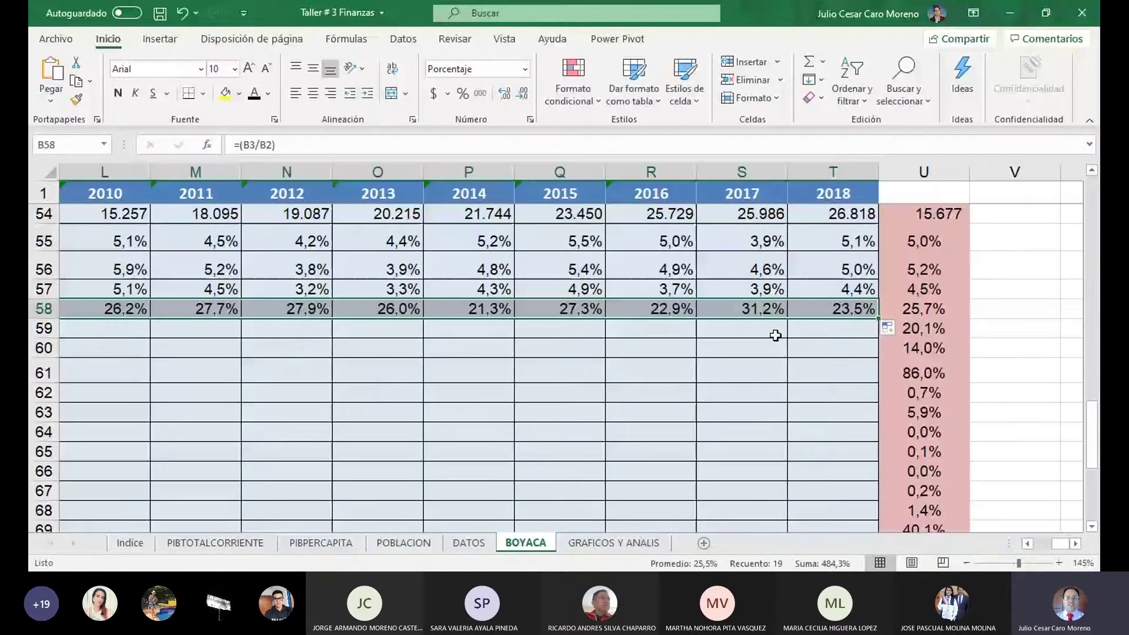
left_click(964, 312)
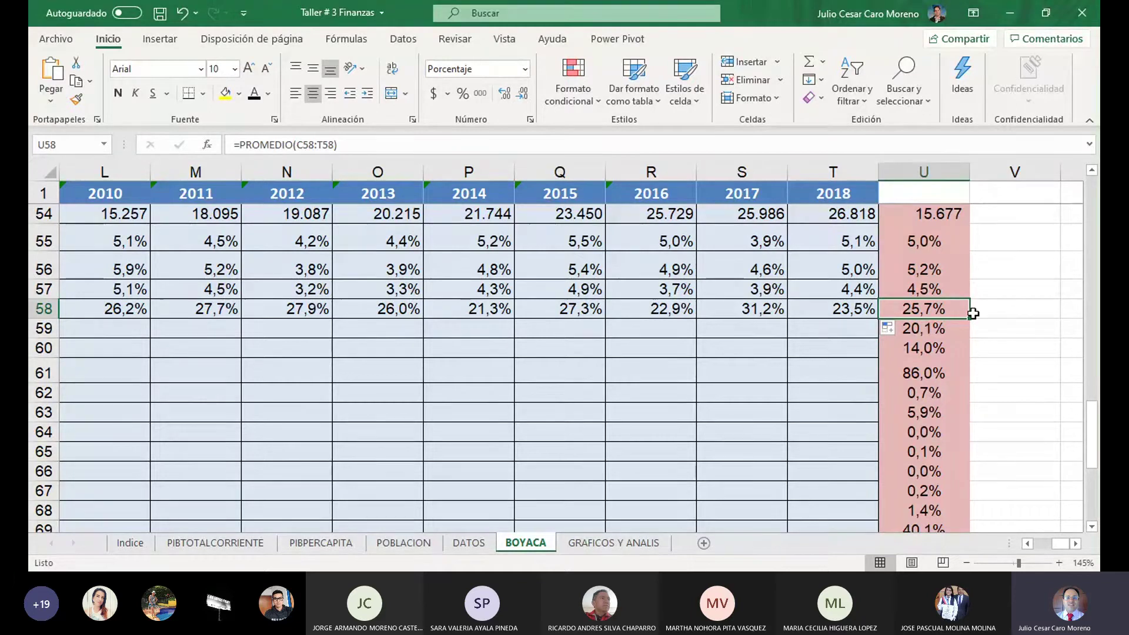
Review the yearly current income participation values in row 58 from the 2018 column back to 2000.
key("Left")
key("Left")
key("Left")
key("Left")
key("Left")
key("Left")
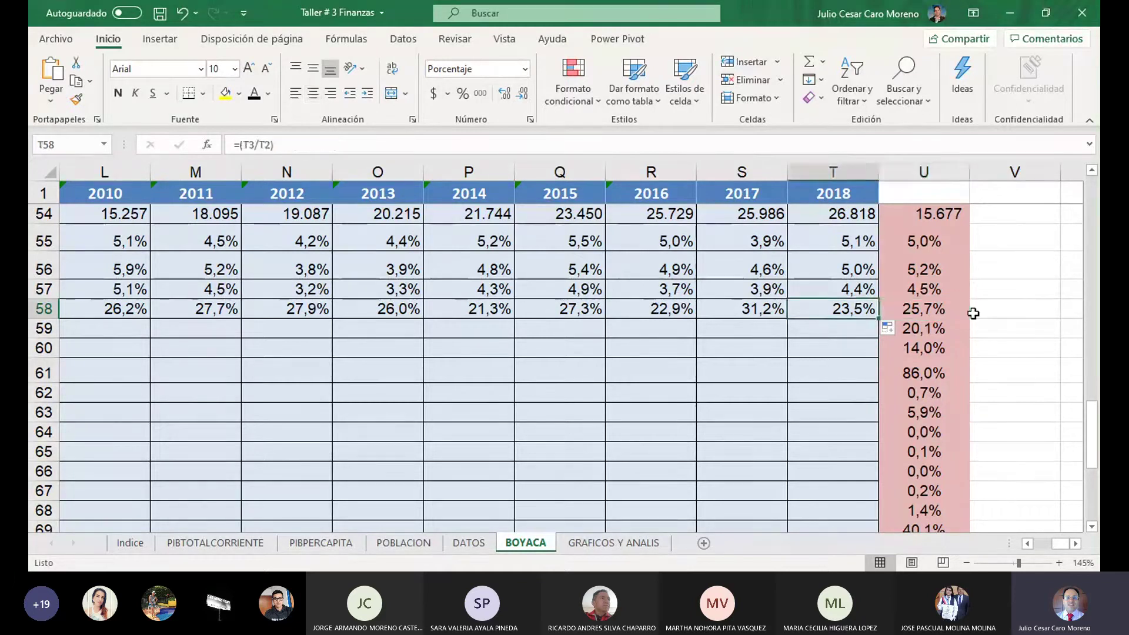
key("Left")
key("Left")
key("Left")
key("Left")
key("Left")
key("Left")
key("Left")
key("Left")
key("Left")
key("Left")
key("Left")
key("Left")
key("Left")
key("Left")
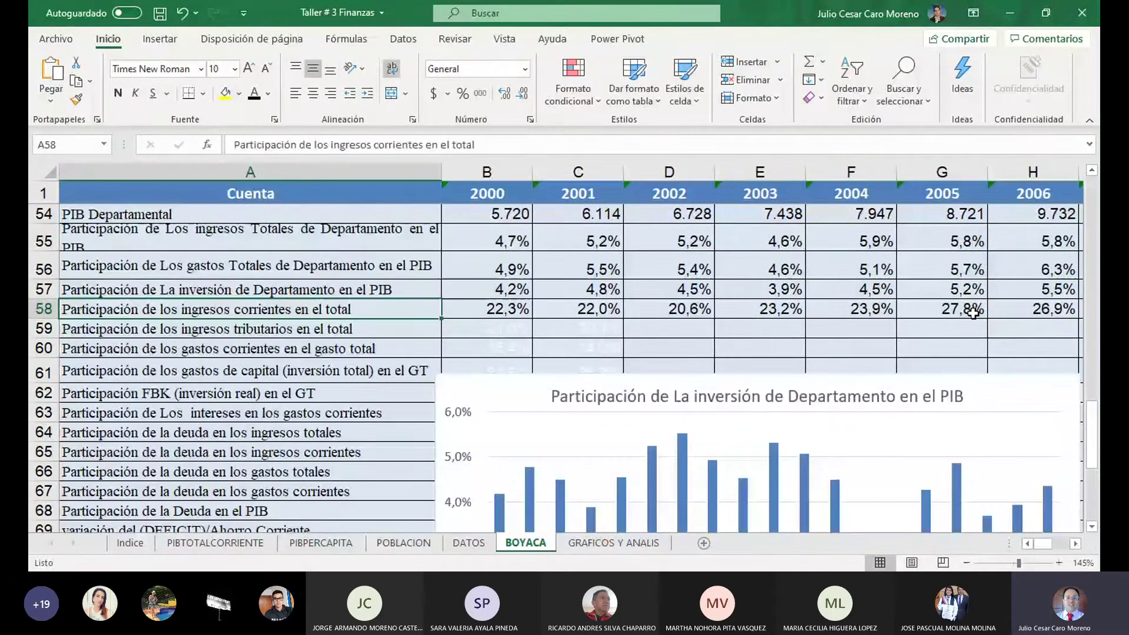
key("Right")
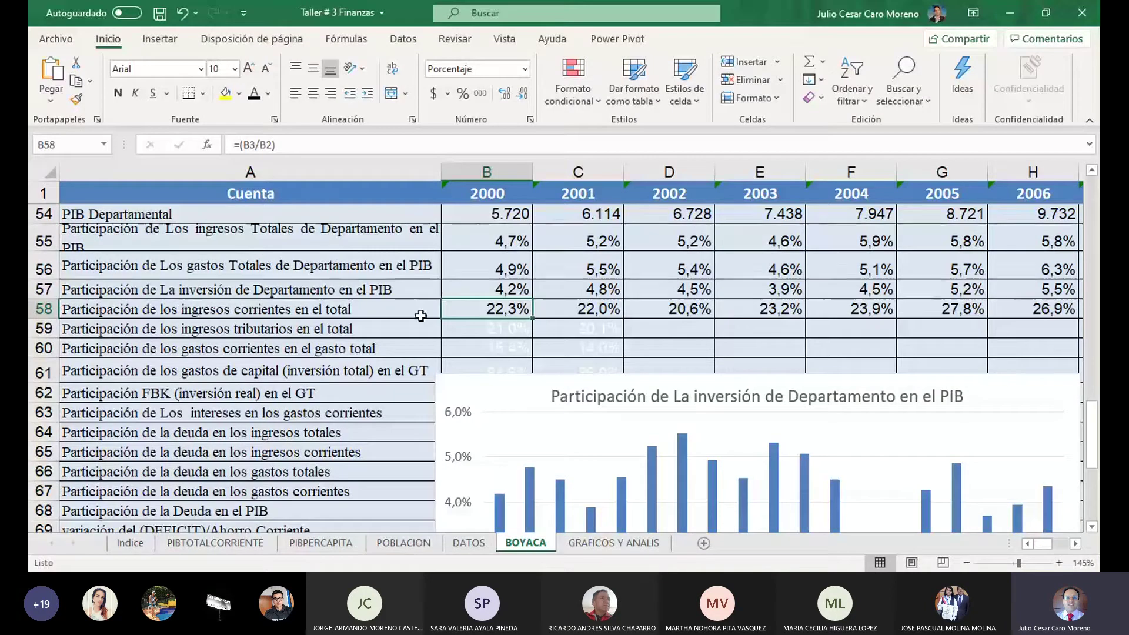
Shift the investment participation chart's series name and values to row 58 so it plots the current income participation in the total.
left_click(531, 465)
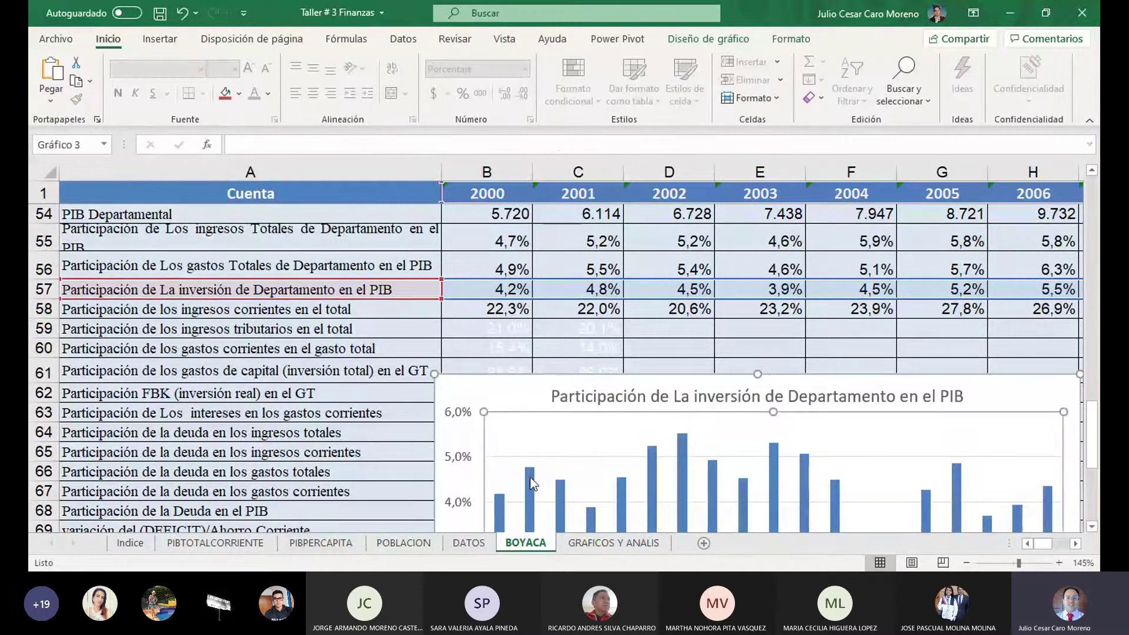
left_click(531, 467)
left_click_drag(417, 300, 454, 315)
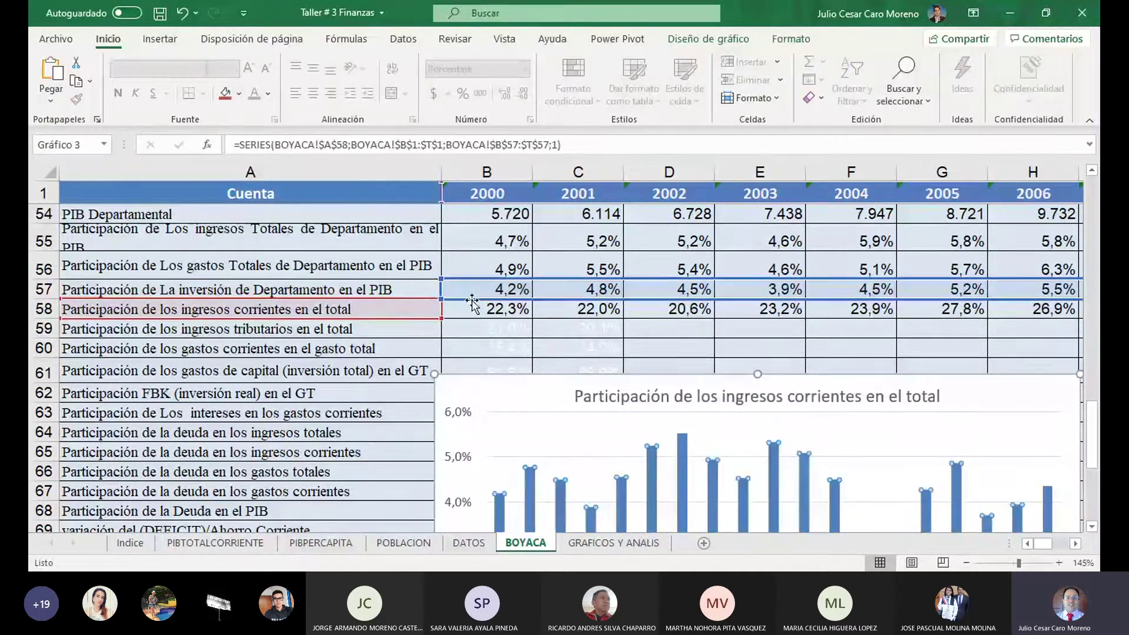
left_click_drag(473, 299, 473, 320)
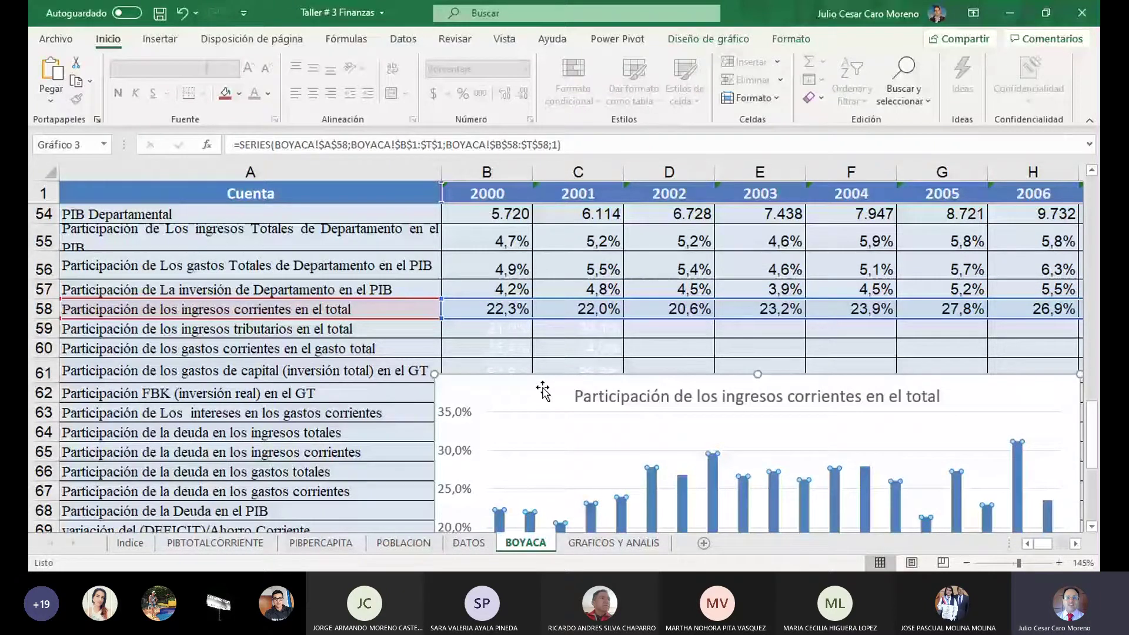
Show the current income participation average in U58 as a percentage without decimals.
left_click_drag(1044, 544, 1078, 547)
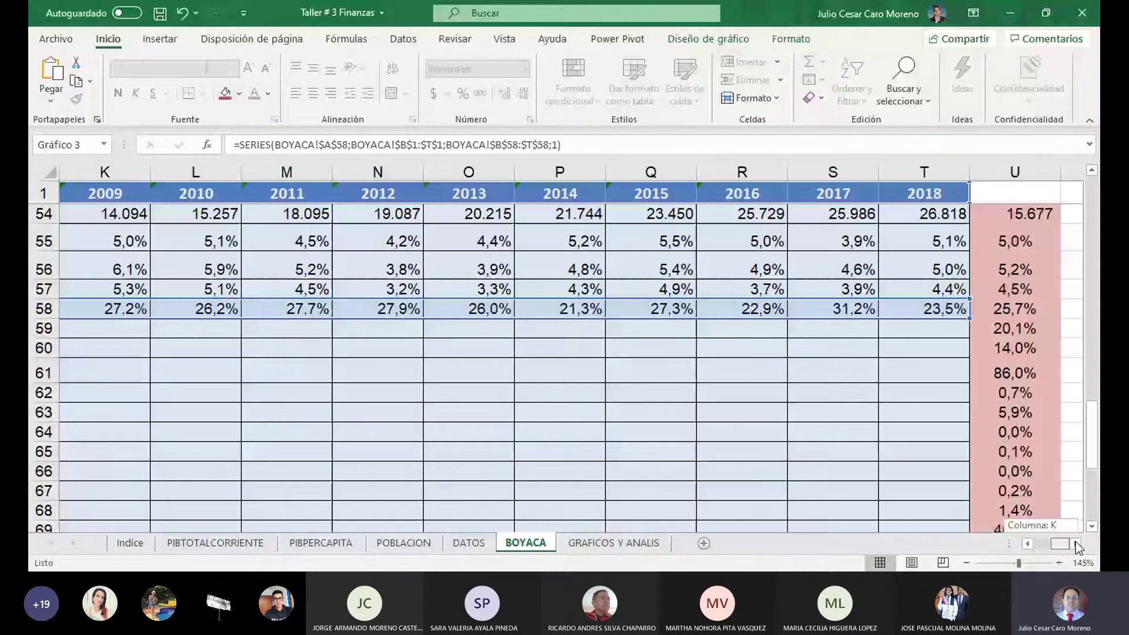
left_click(1053, 311)
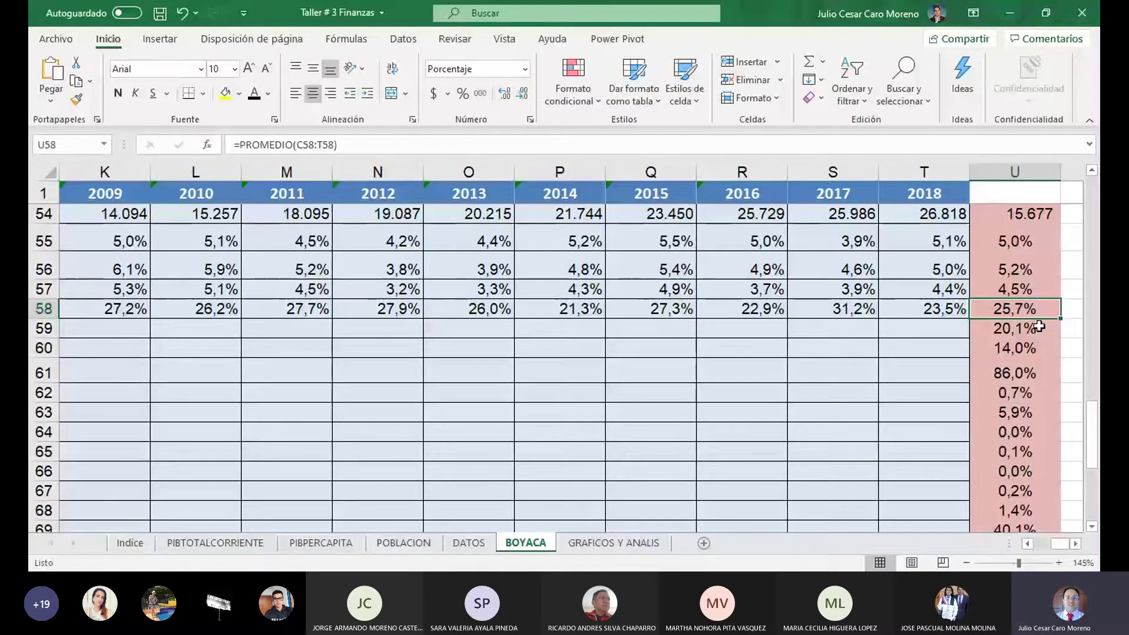
left_click(522, 94)
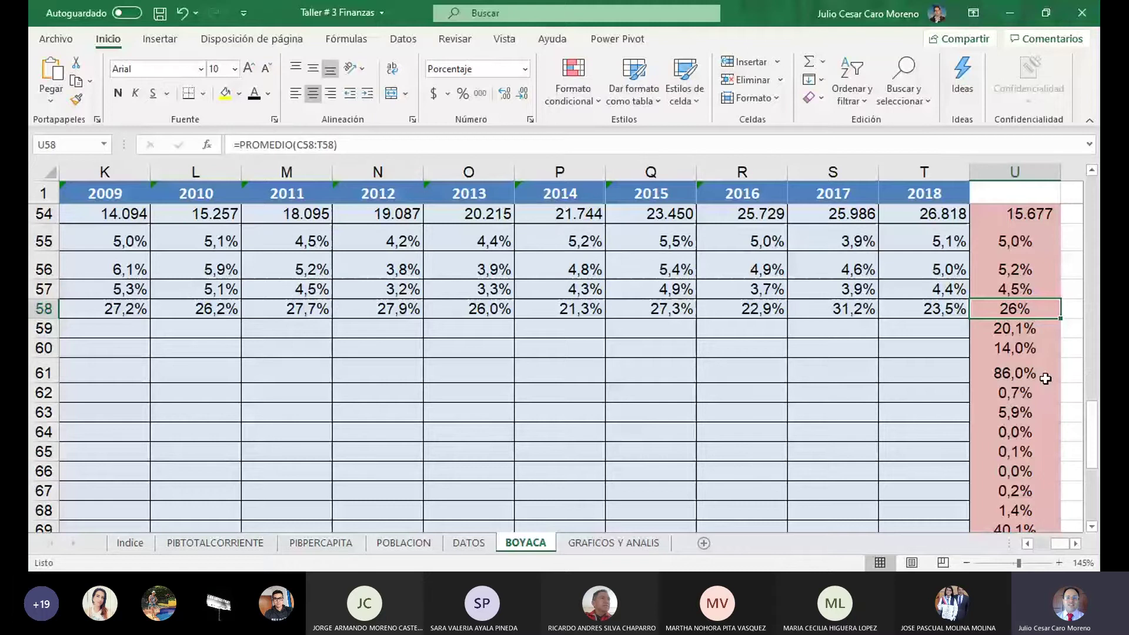
Copy the current income participation chart from BOYACA and paste it at A438 on GRAFICOS Y ANALIS.
left_click(1039, 544)
left_click(997, 393)
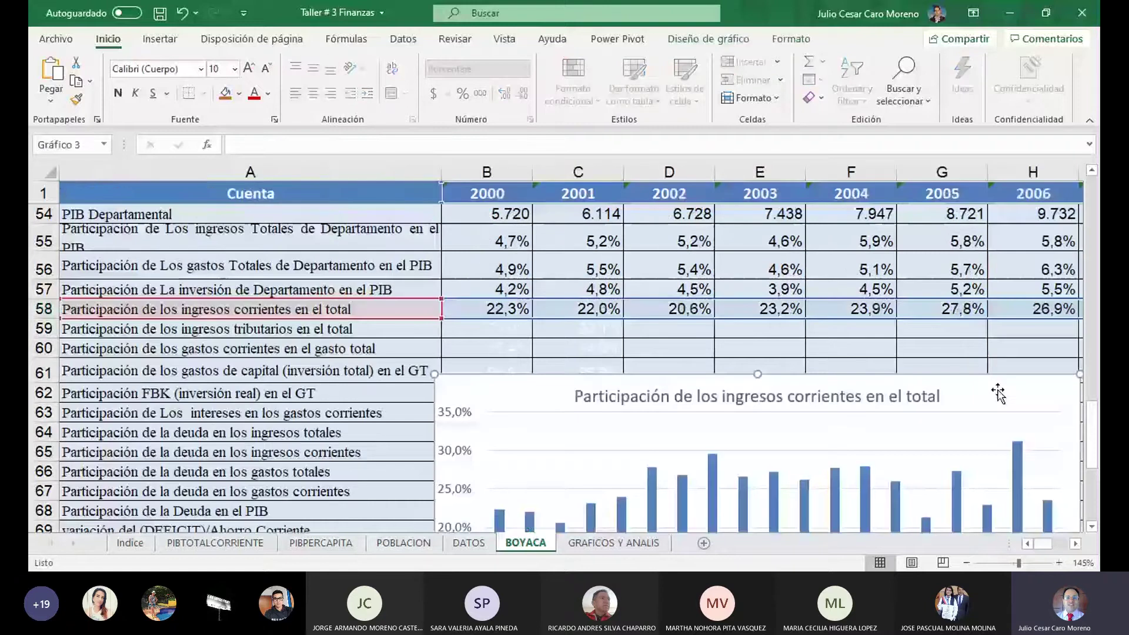
left_click(614, 542)
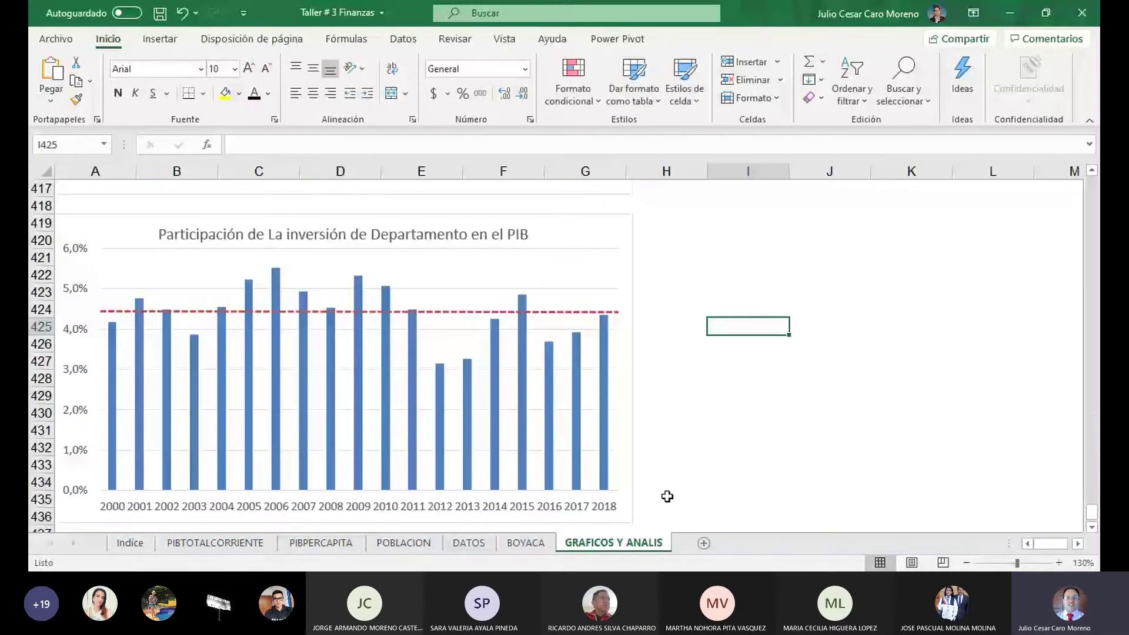
scroll(667, 496, "down", 4)
left_click(105, 343)
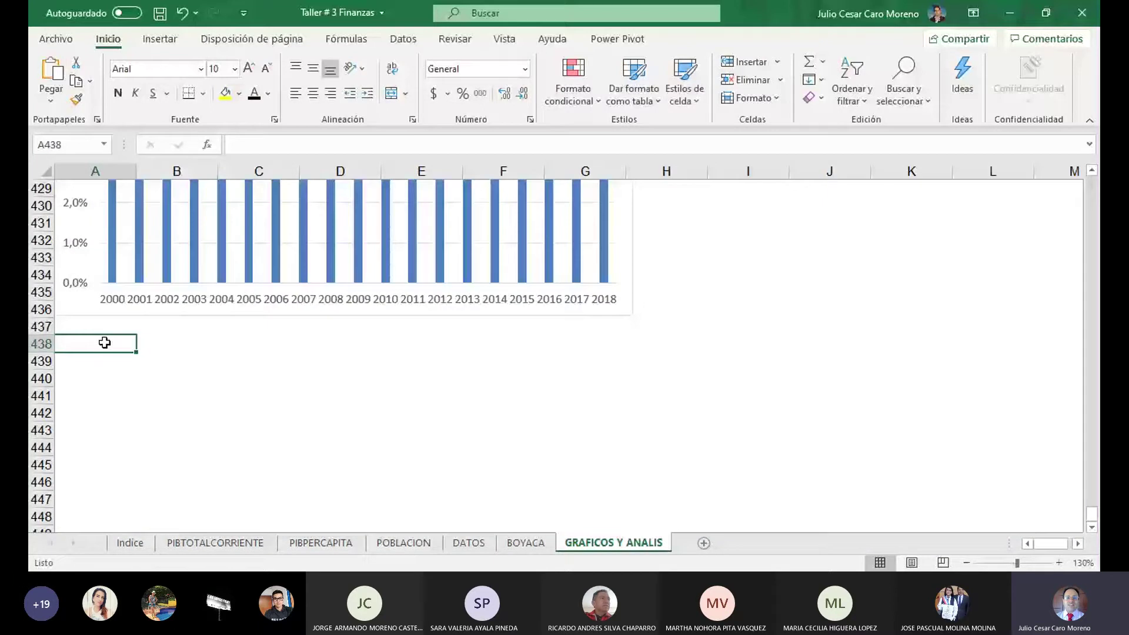
key("ctrl+v")
Copy the red dashed average line from the investment chart into the current income participation chart and place it at about 25.7%.
scroll(105, 347, "up", 3)
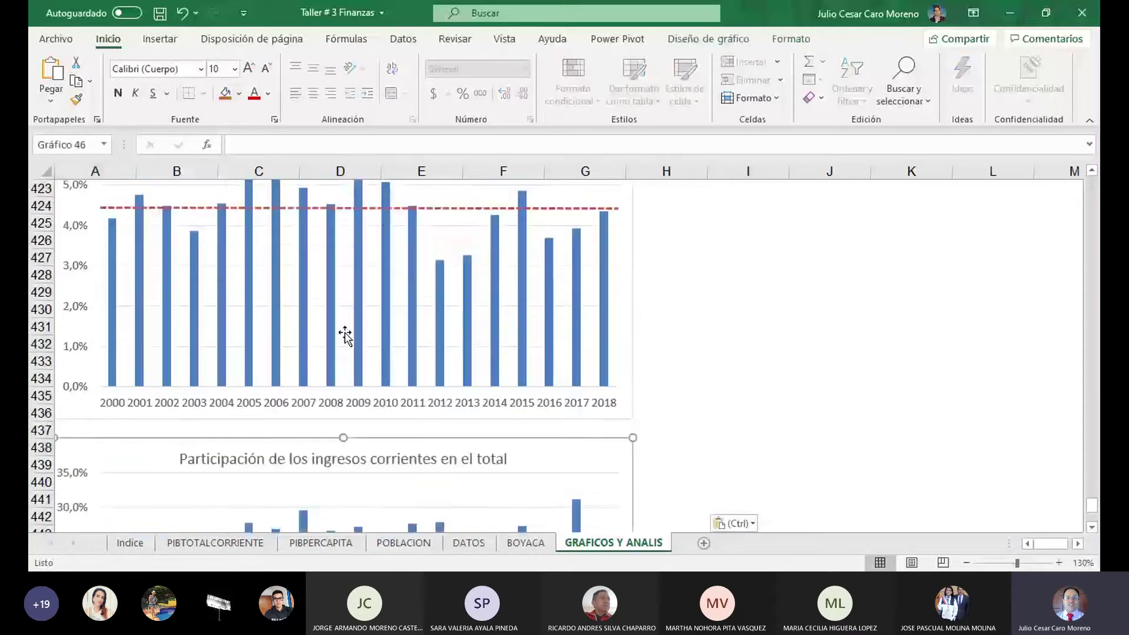
left_click(435, 261)
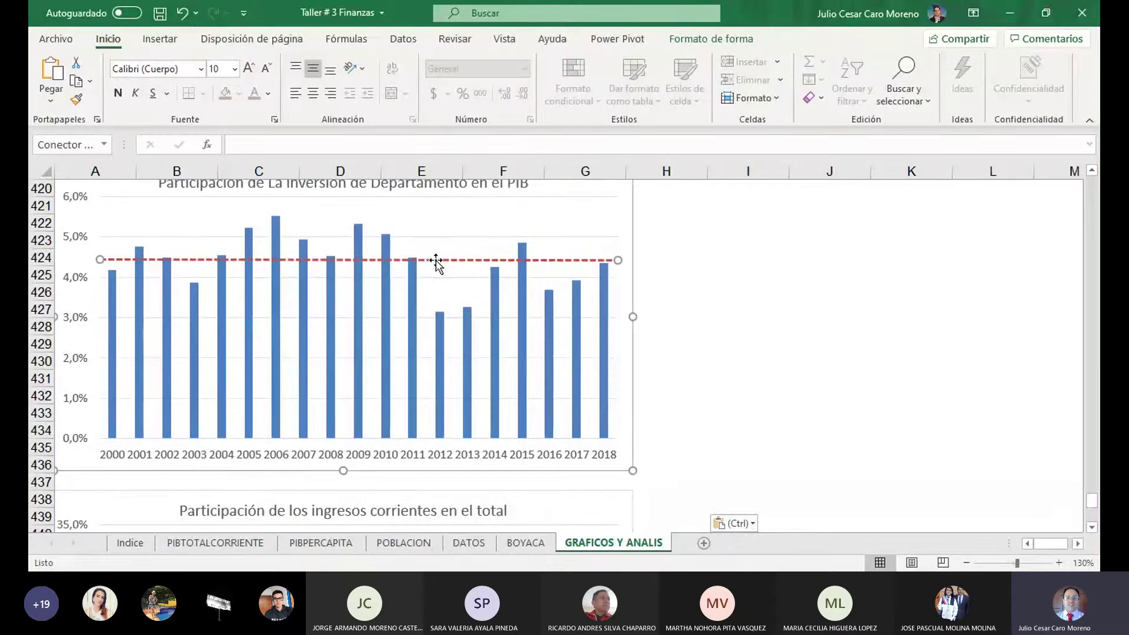
key("ctrl+c")
scroll(680, 358, "down", 10)
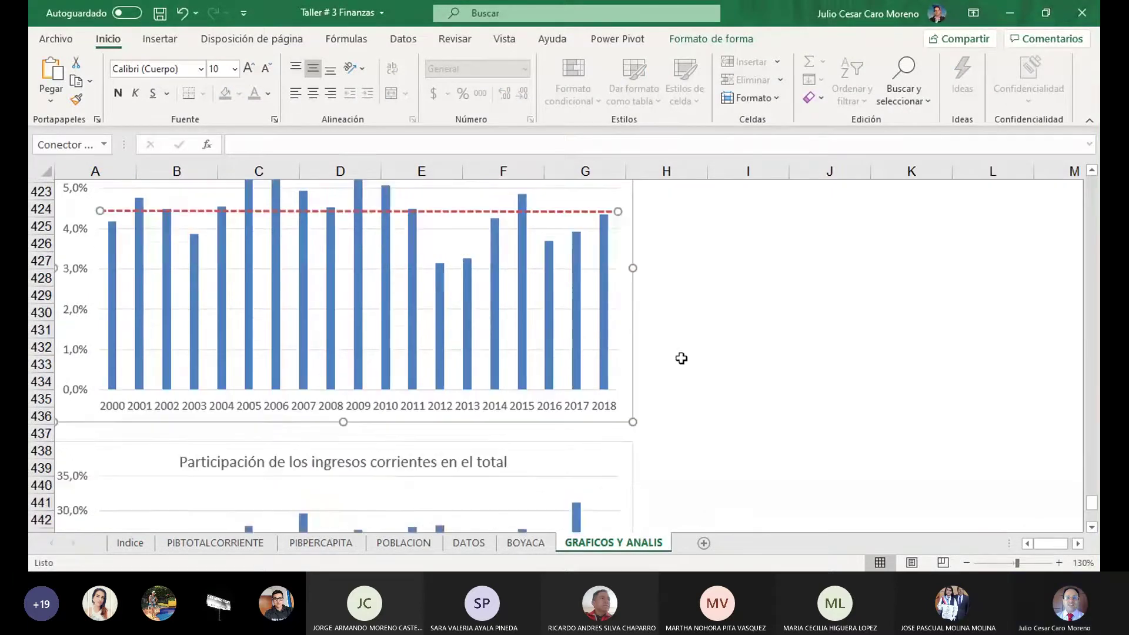
scroll(504, 346, "up", 5)
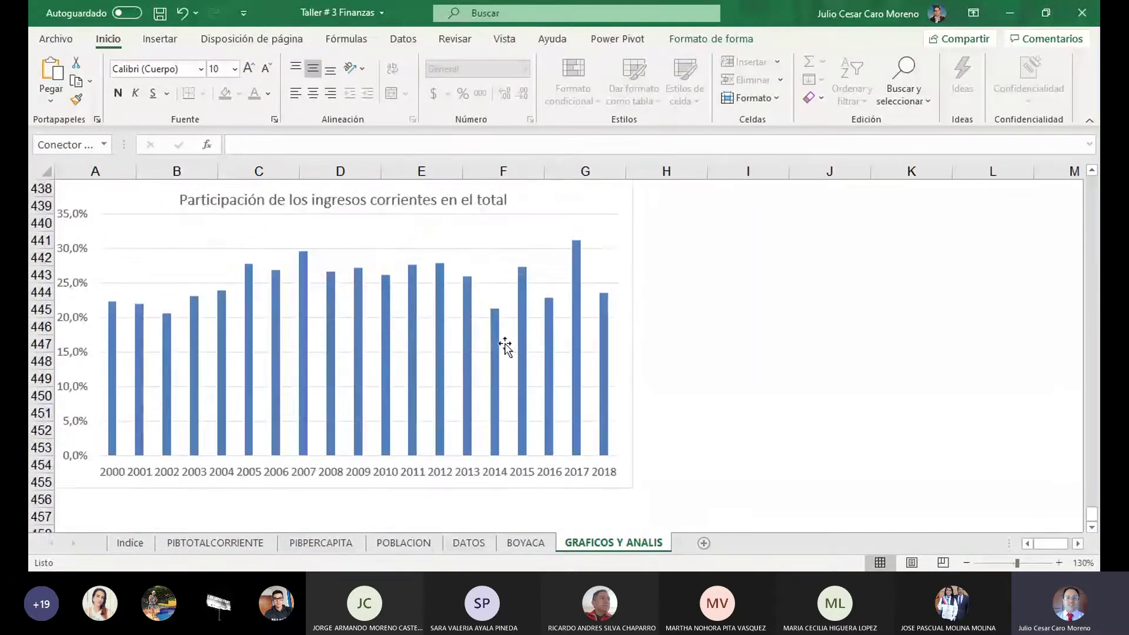
left_click(433, 283)
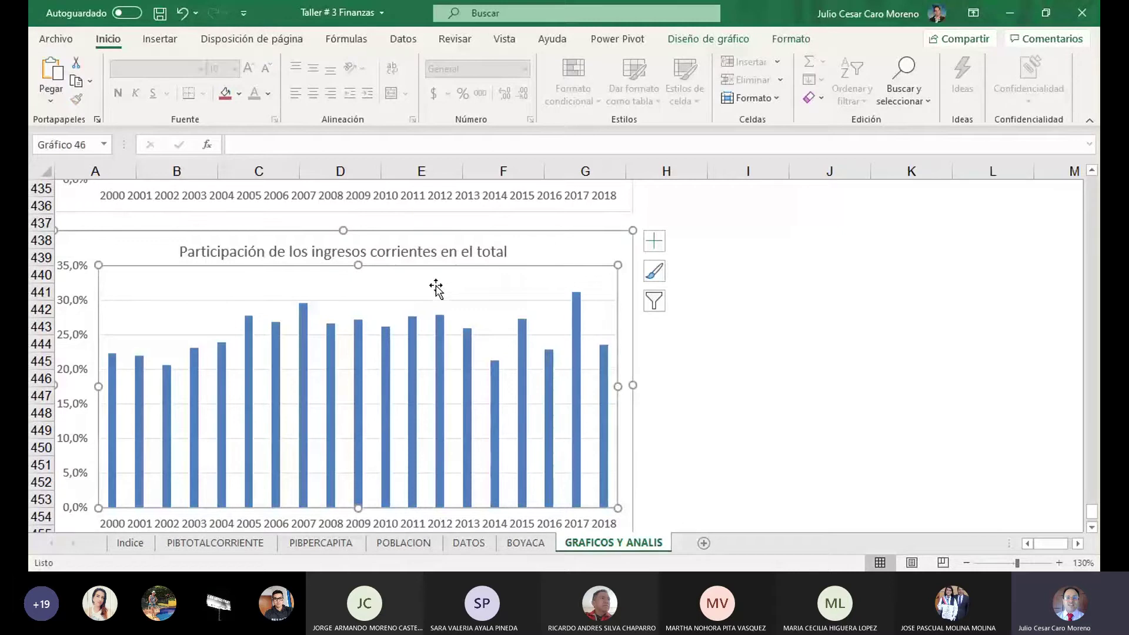
key("ctrl+v")
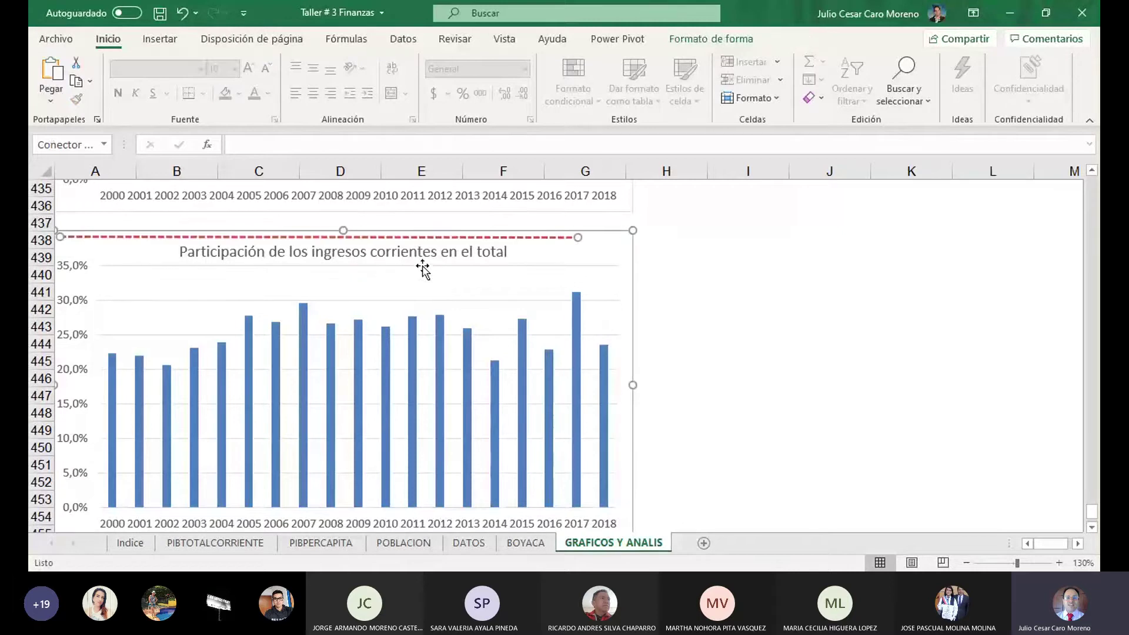
left_click_drag(421, 241, 459, 330)
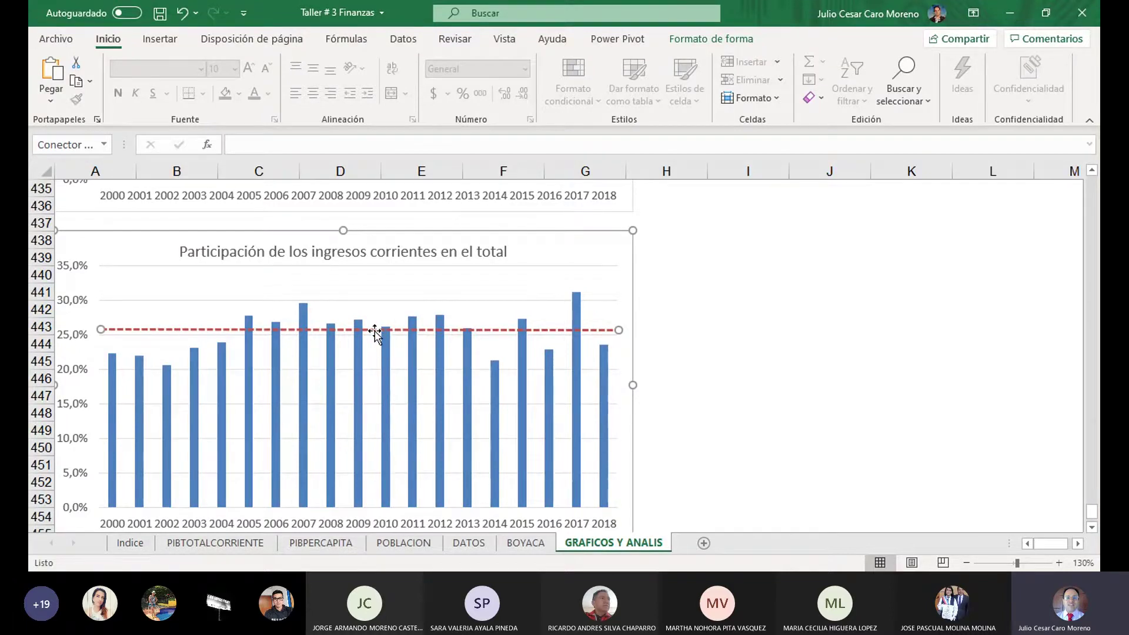
left_click(856, 341)
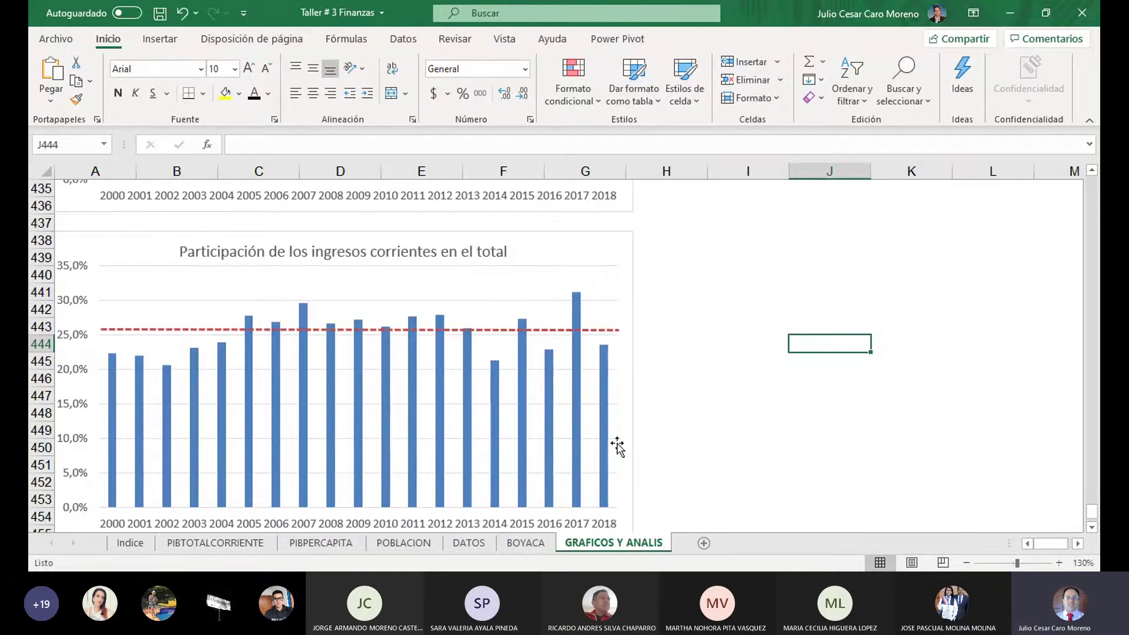
left_click(1092, 528)
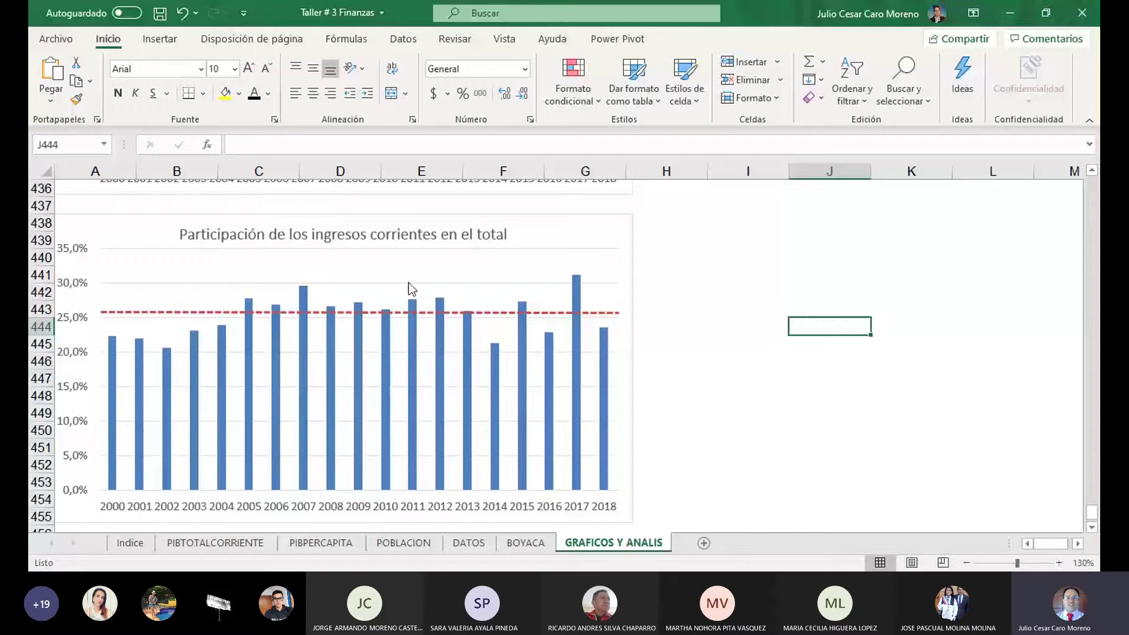
left_click(714, 376)
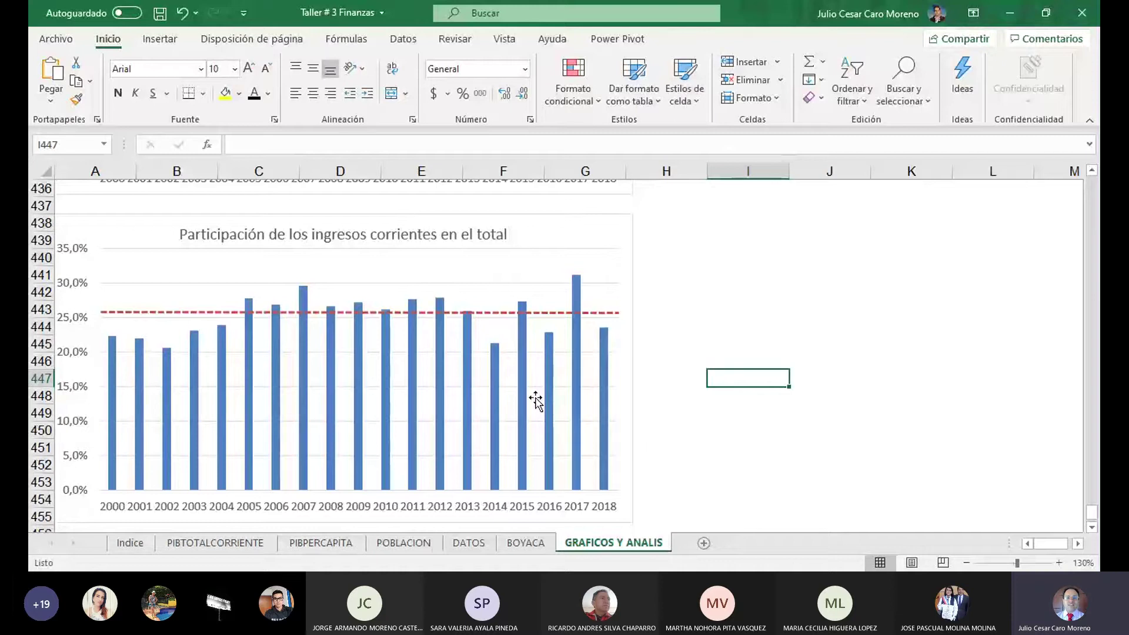
left_click(665, 341)
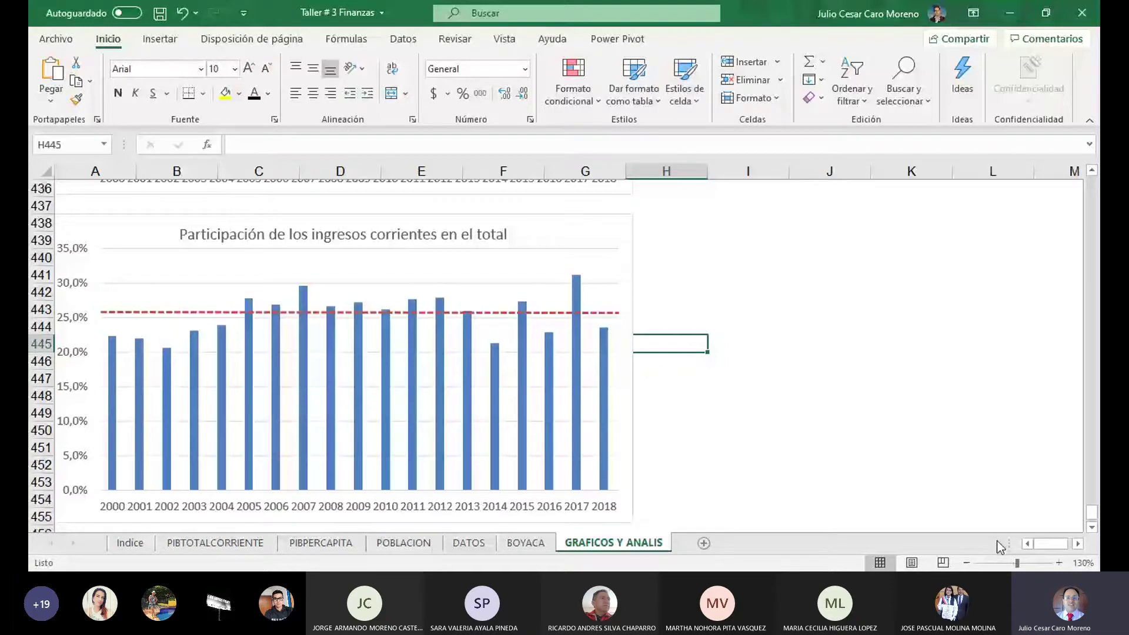
On BOYACA, calculate tax income participation with =B4/B2 across B59:T59 and show the U59 average as a percentage without decimals.
left_click(526, 543)
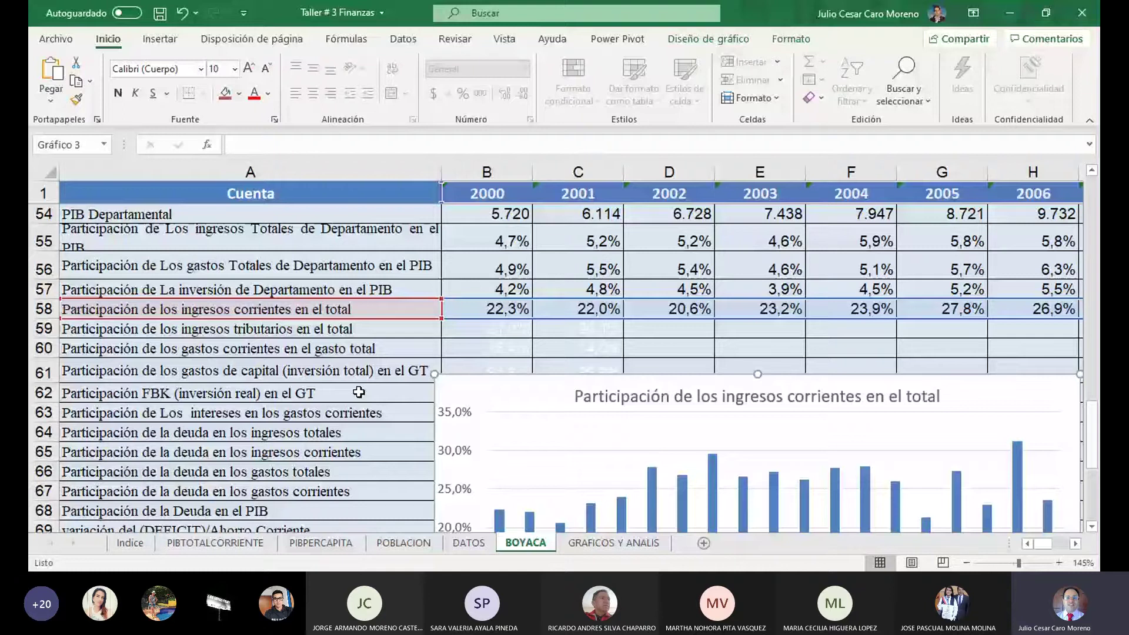
left_click(218, 328)
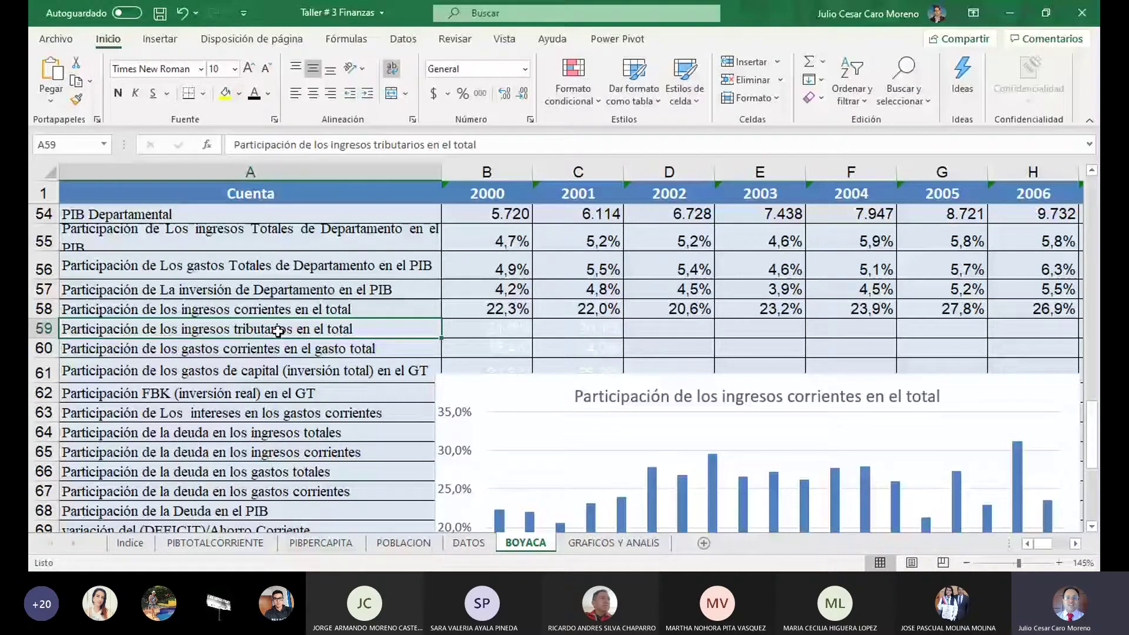
left_click(487, 329)
left_click(268, 145)
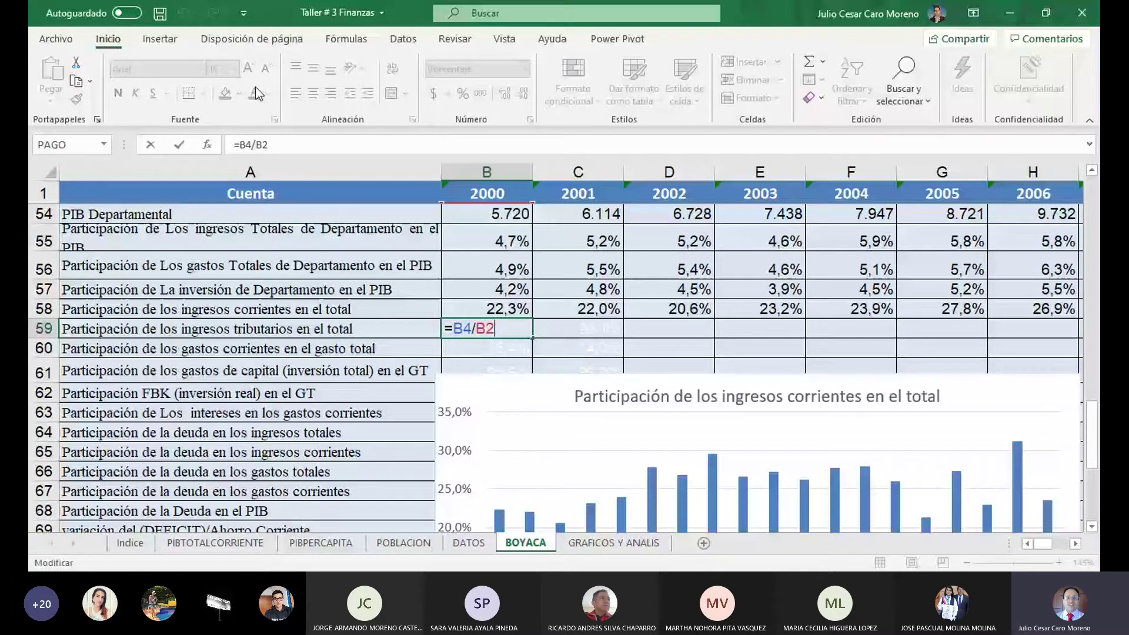
key("ctrl+Return")
left_click_drag(532, 337, 898, 346)
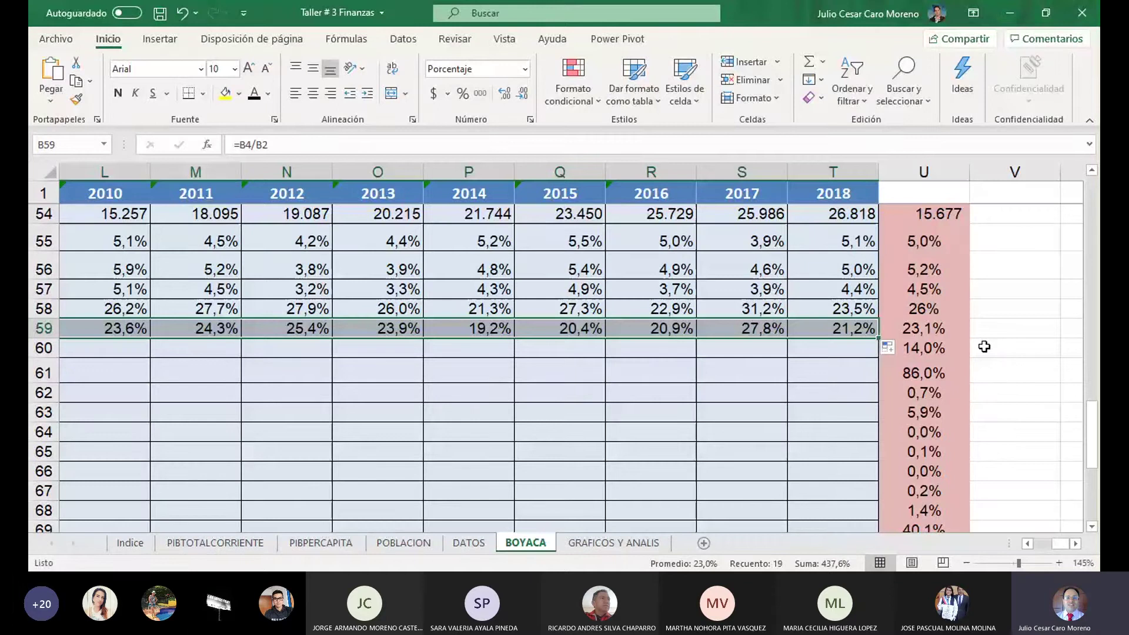
left_click(924, 329)
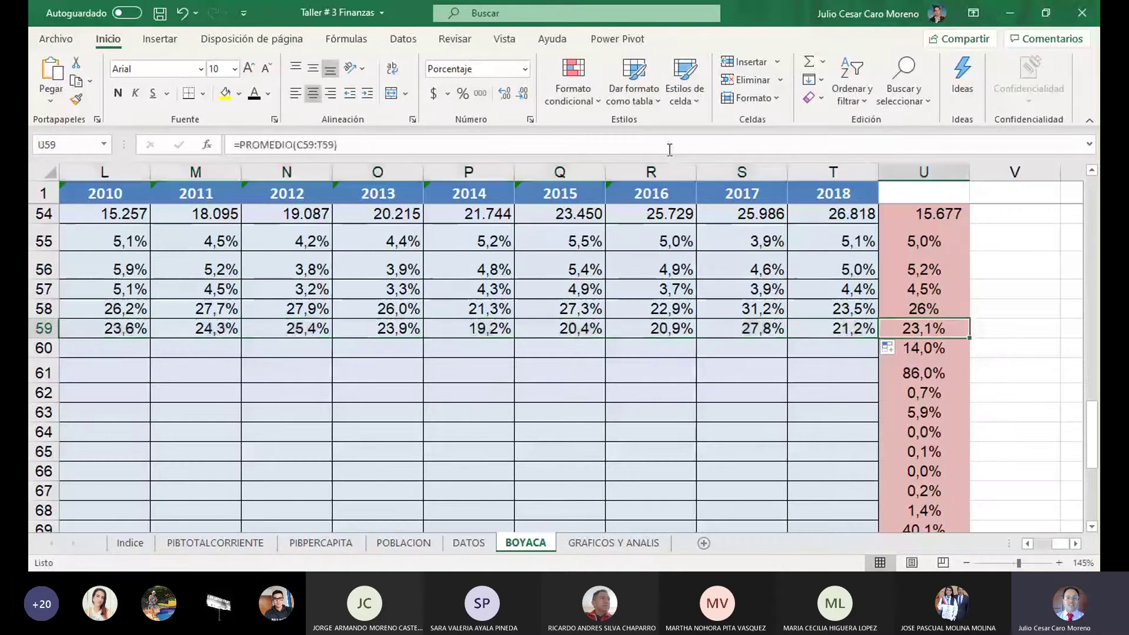
left_click(520, 100)
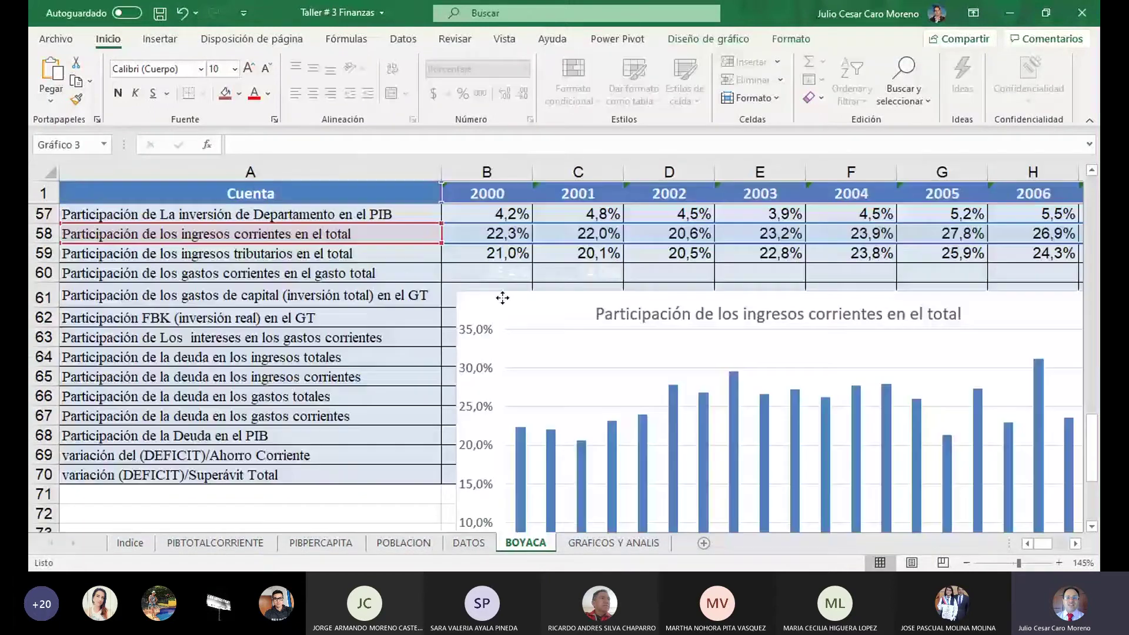
Shift the current income participation chart's series name and values to row 59 so it plots the tax income participation in the total.
left_click_drag(501, 299, 495, 293)
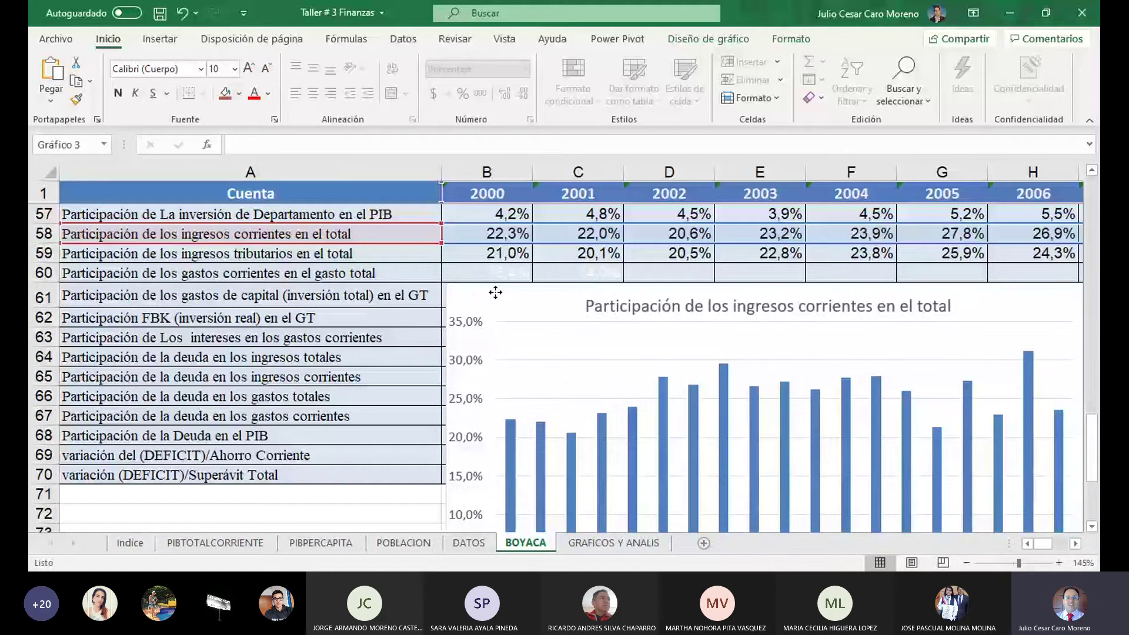
left_click_drag(496, 292, 495, 292)
left_click_drag(421, 242, 420, 255)
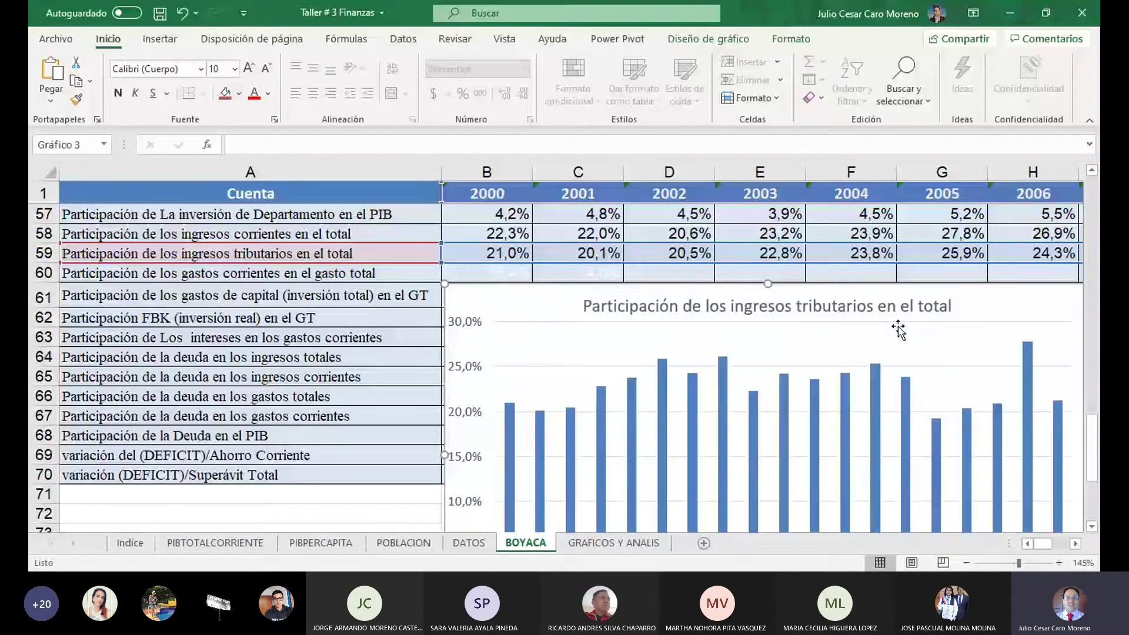
Examine the tax revenue items in rows 5 to 11, especially the CERVEZA figures compared with the other taxes.
left_click_drag(1094, 432, 1081, 194)
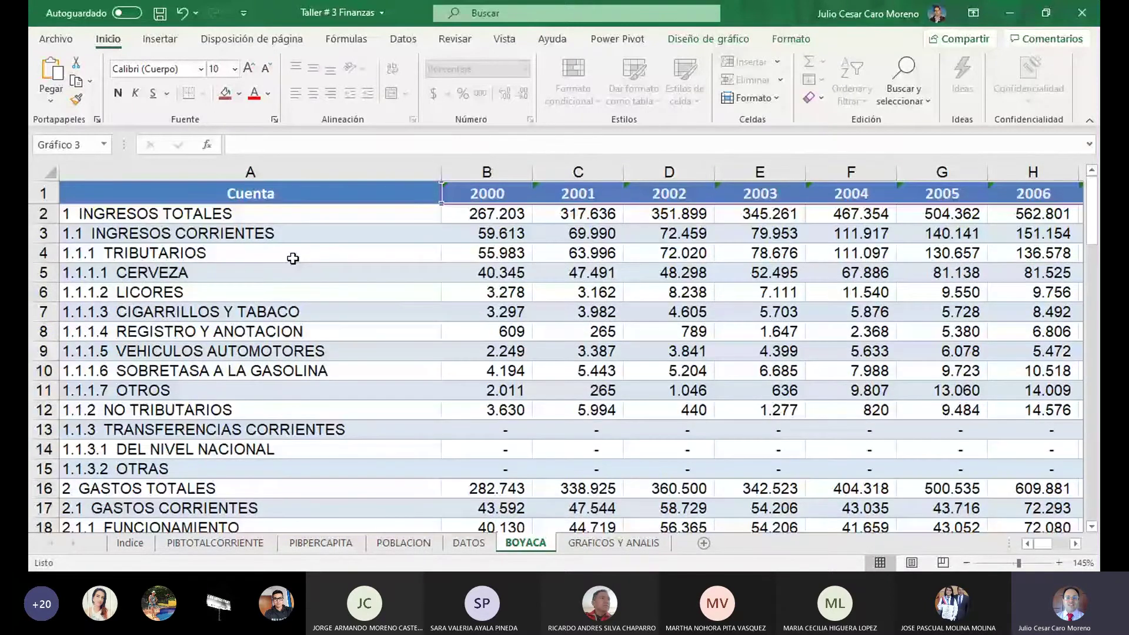
left_click_drag(291, 272, 268, 372)
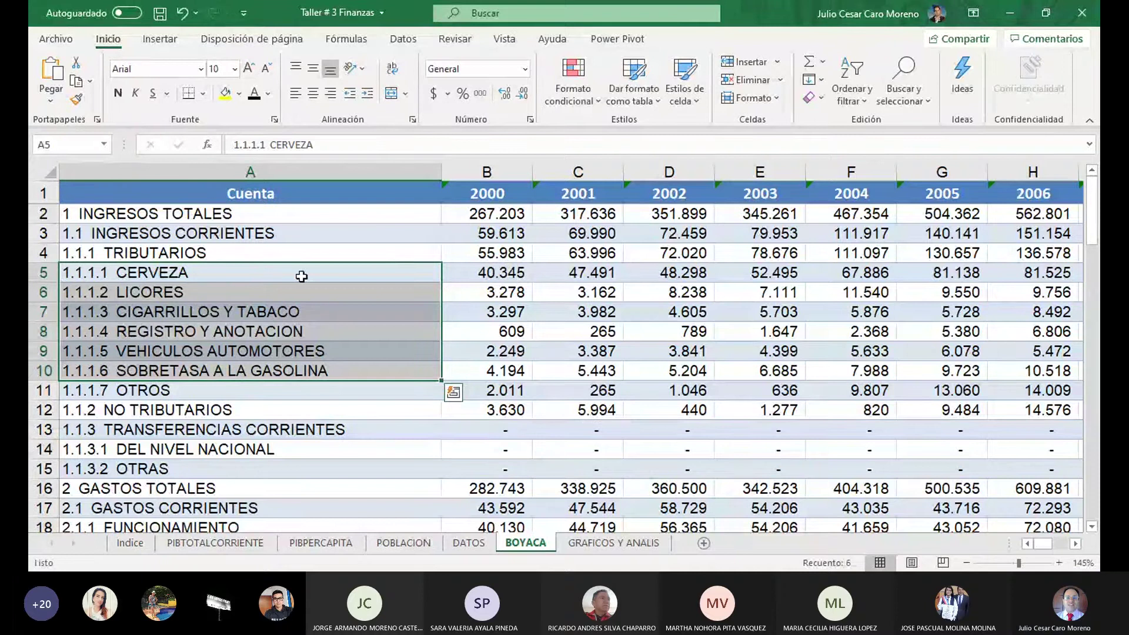
left_click(247, 274)
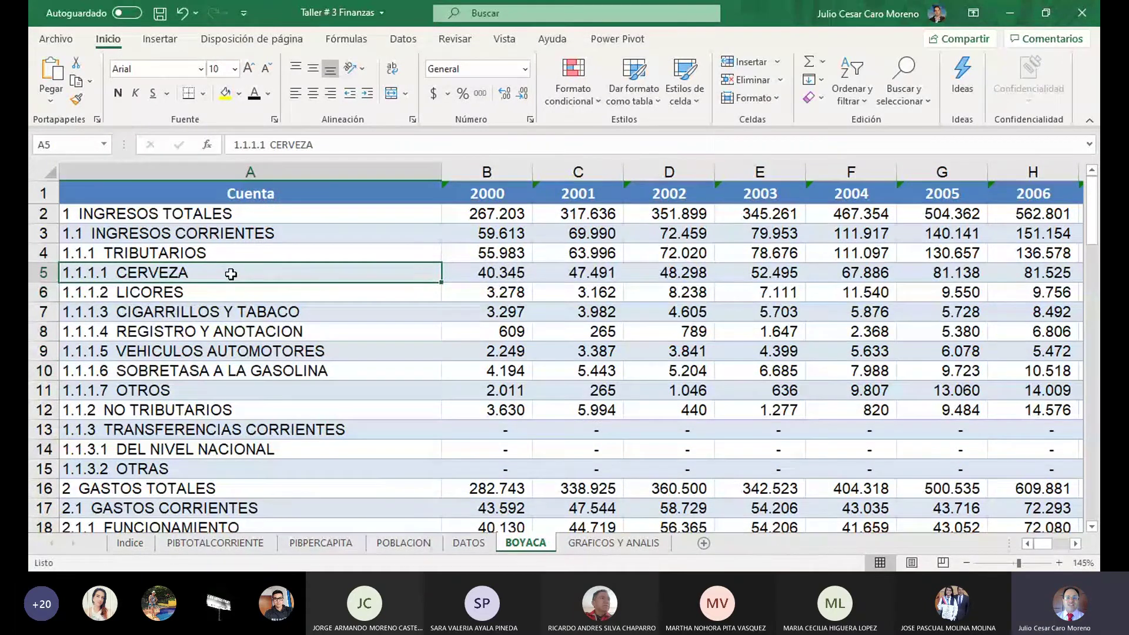
left_click_drag(230, 275, 966, 277)
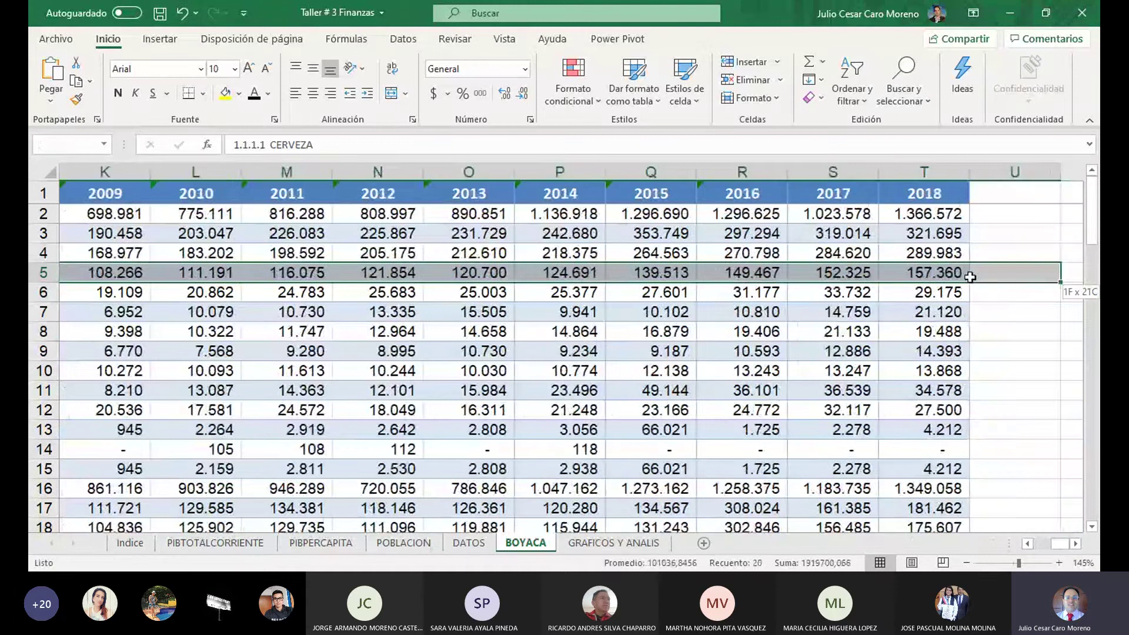
left_click_drag(1052, 550, 1042, 550)
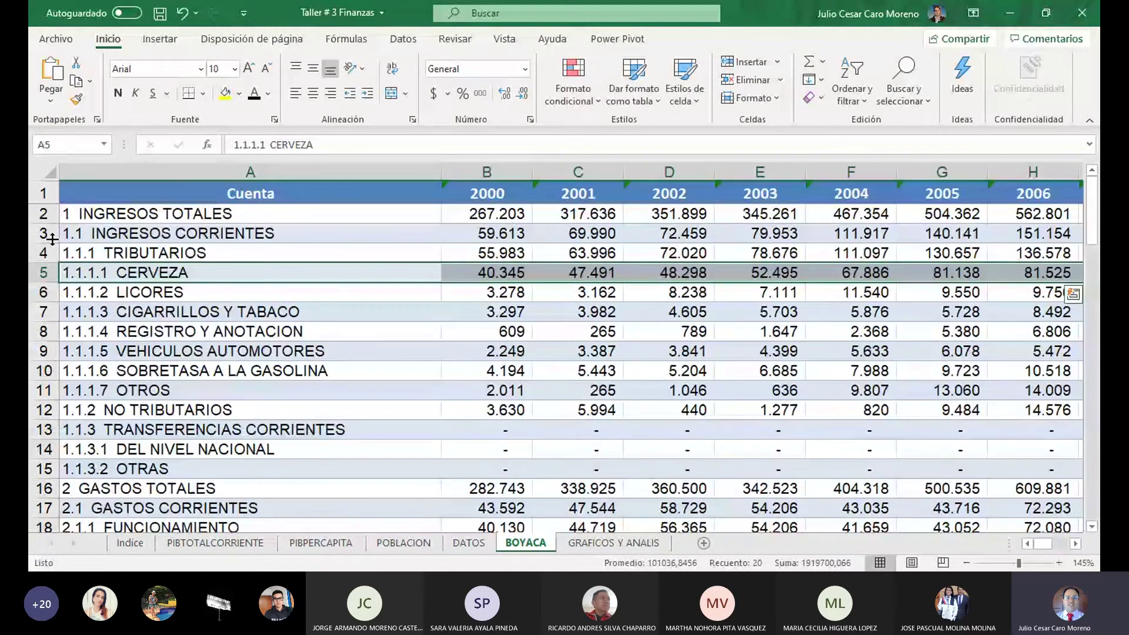
left_click(135, 273)
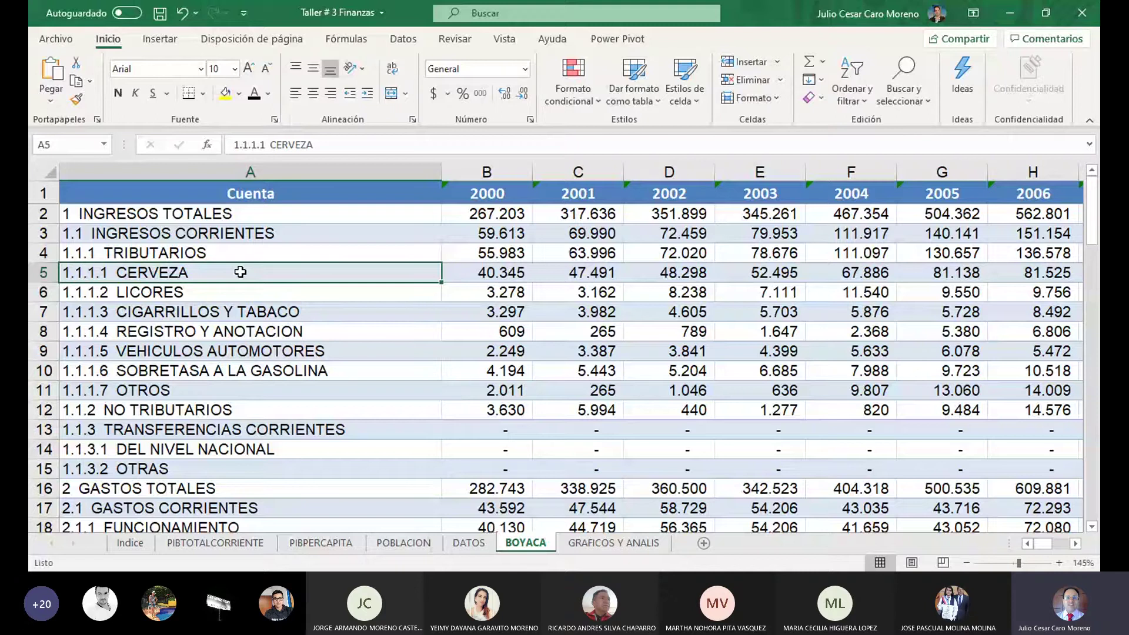
left_click(307, 332)
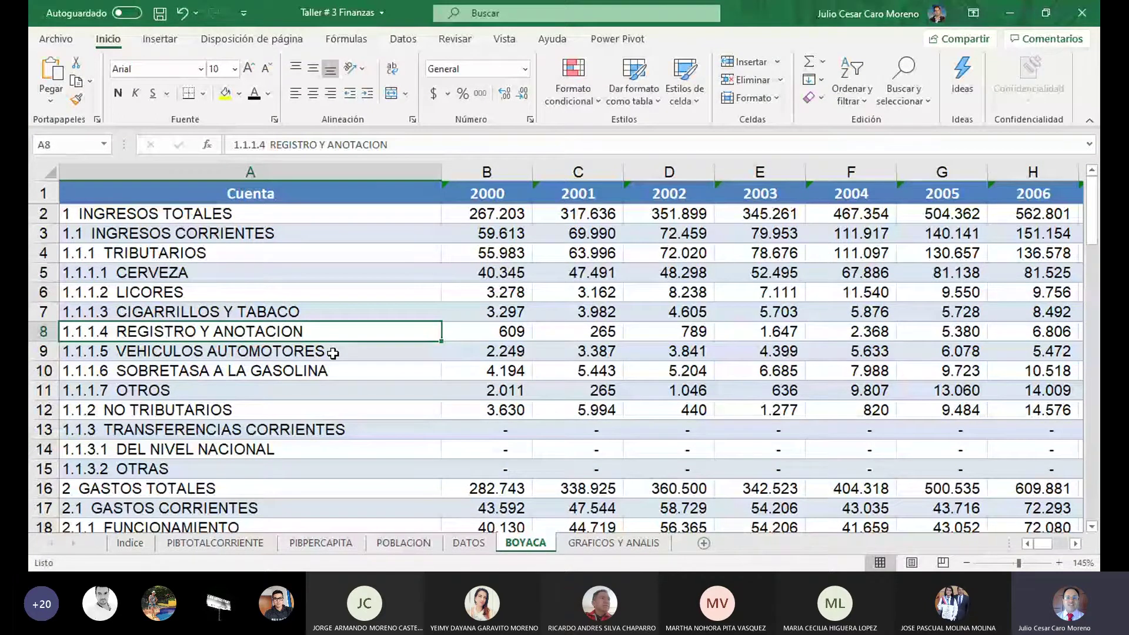
left_click(361, 367)
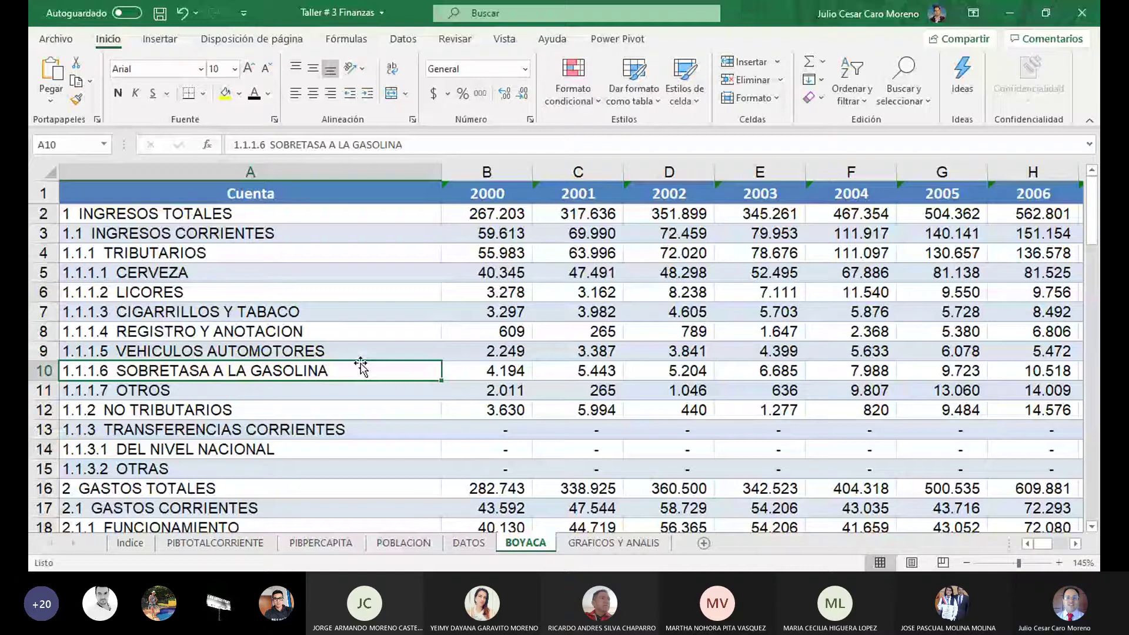
left_click_drag(506, 292, 506, 391)
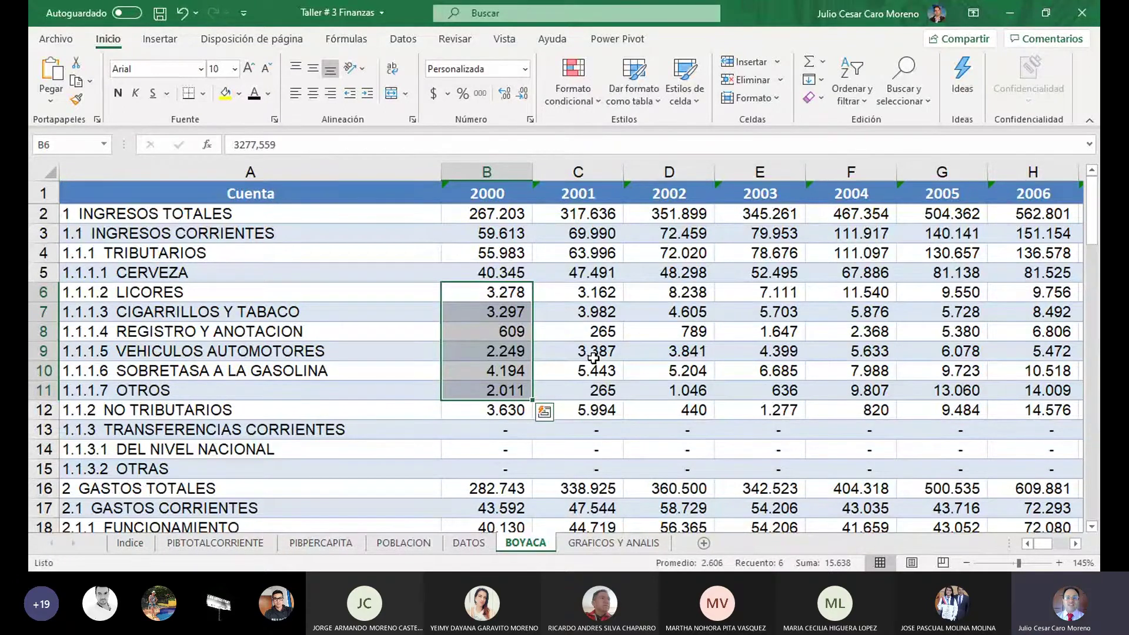
left_click(506, 272)
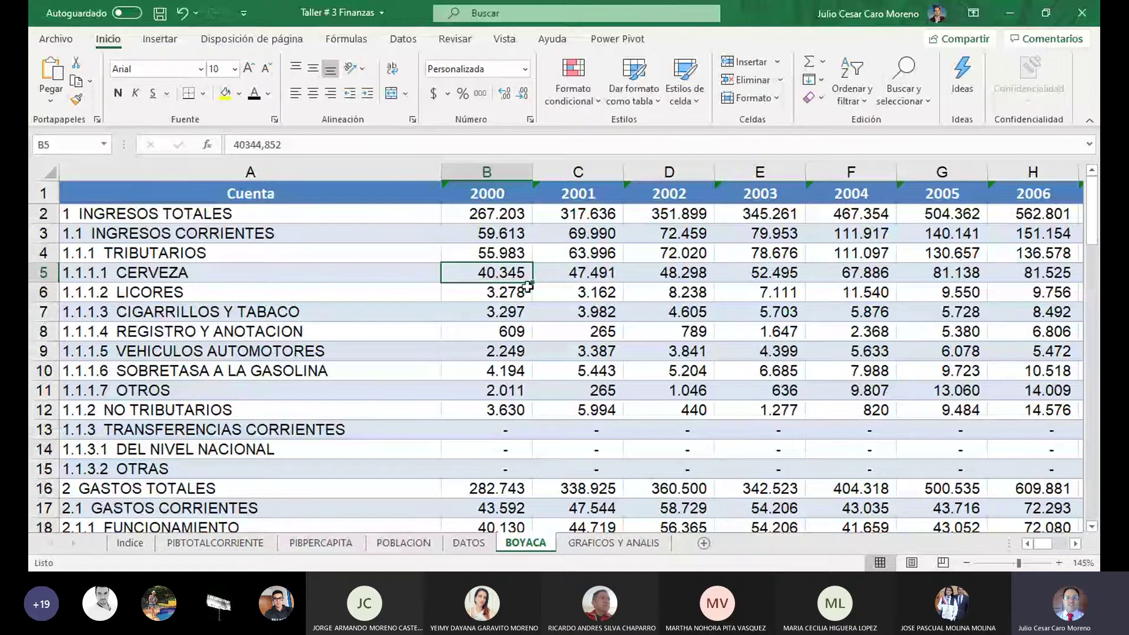
left_click_drag(424, 273, 721, 274)
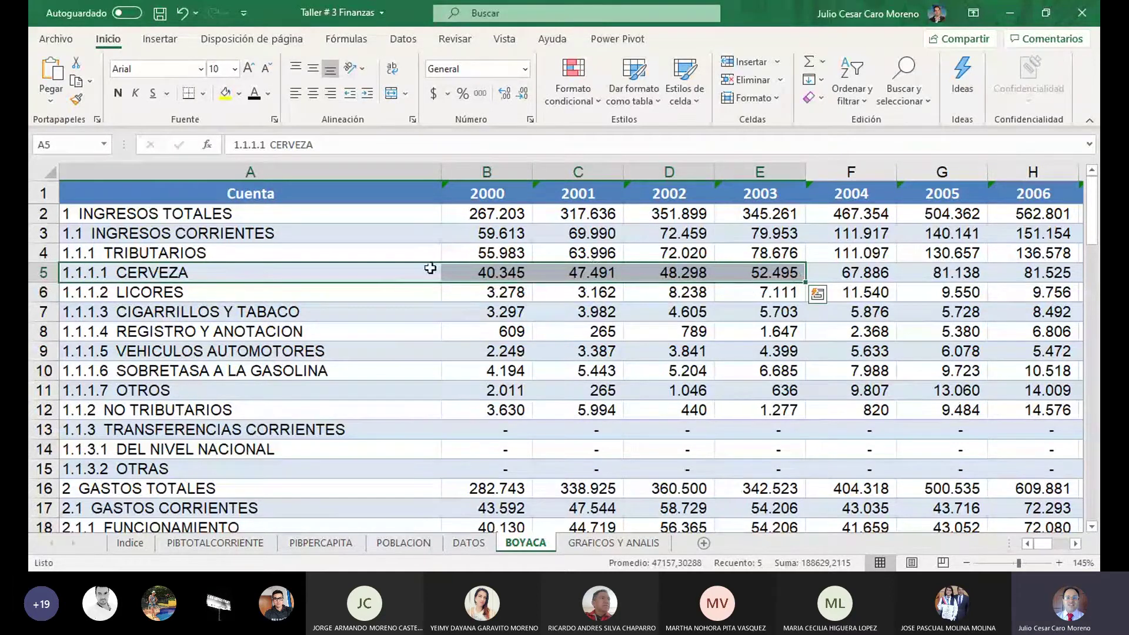
left_click_drag(405, 270, 885, 272)
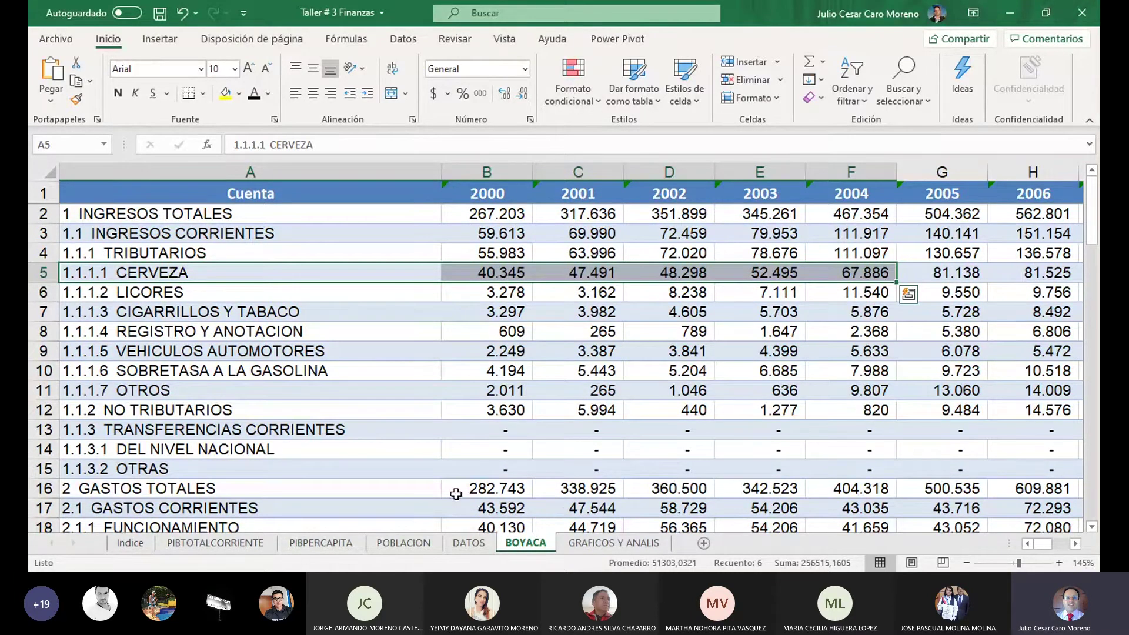
Copy the tax income participation chart from BOYACA and paste it at A457 on GRAFICOS Y ANALIS.
left_click(602, 544)
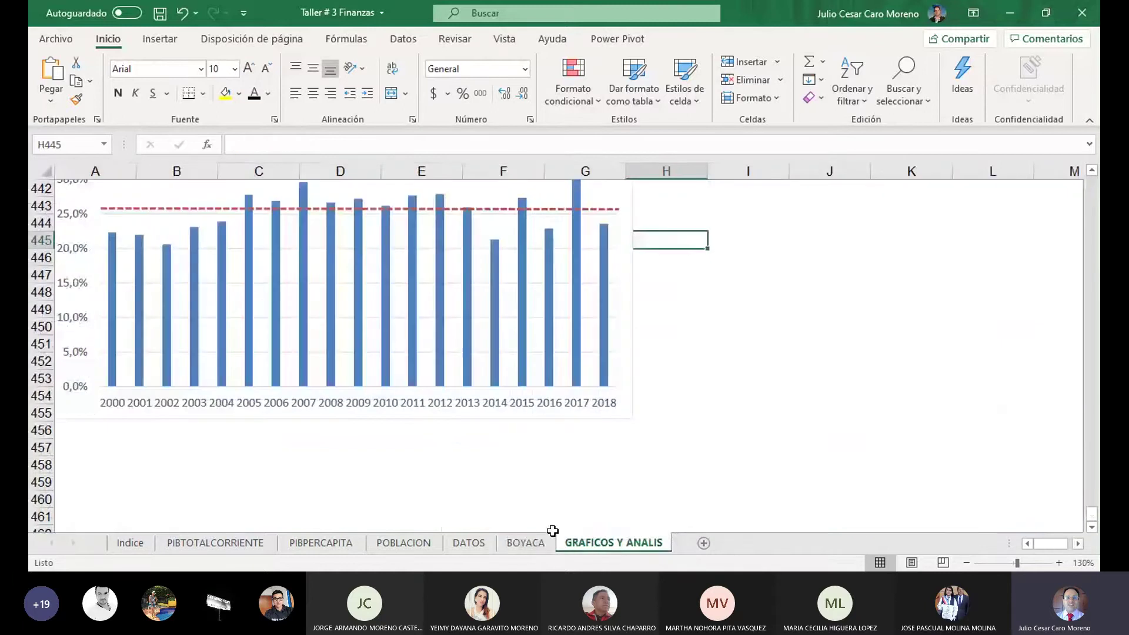
left_click(525, 542)
scroll(759, 386, "down", 4)
scroll(759, 386, "down", 14)
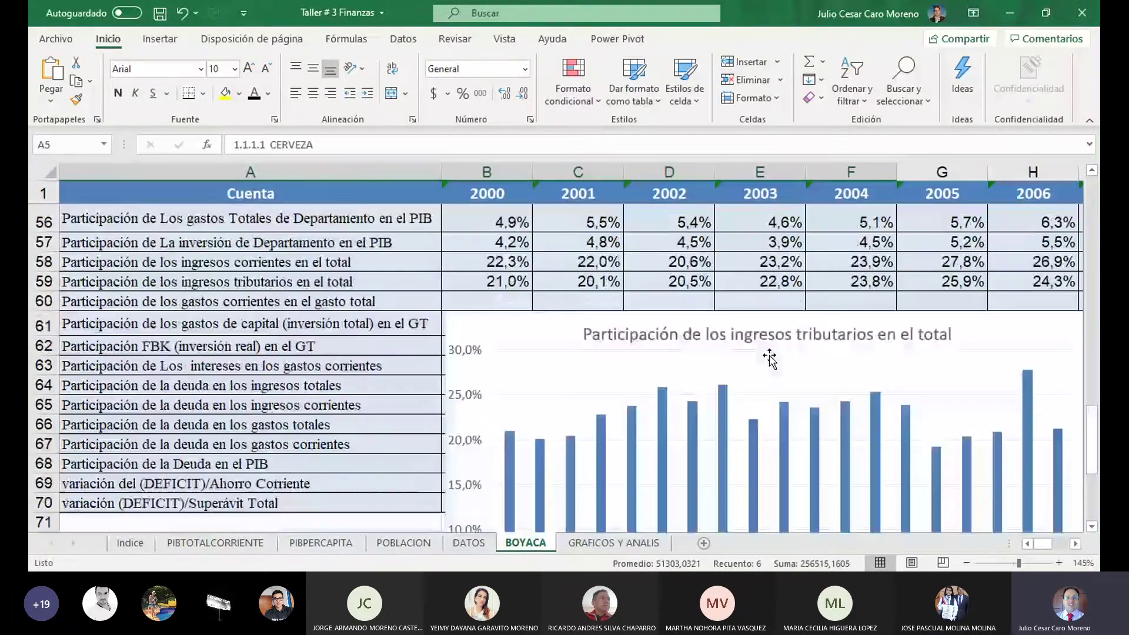
scroll(765, 358, "up", 1)
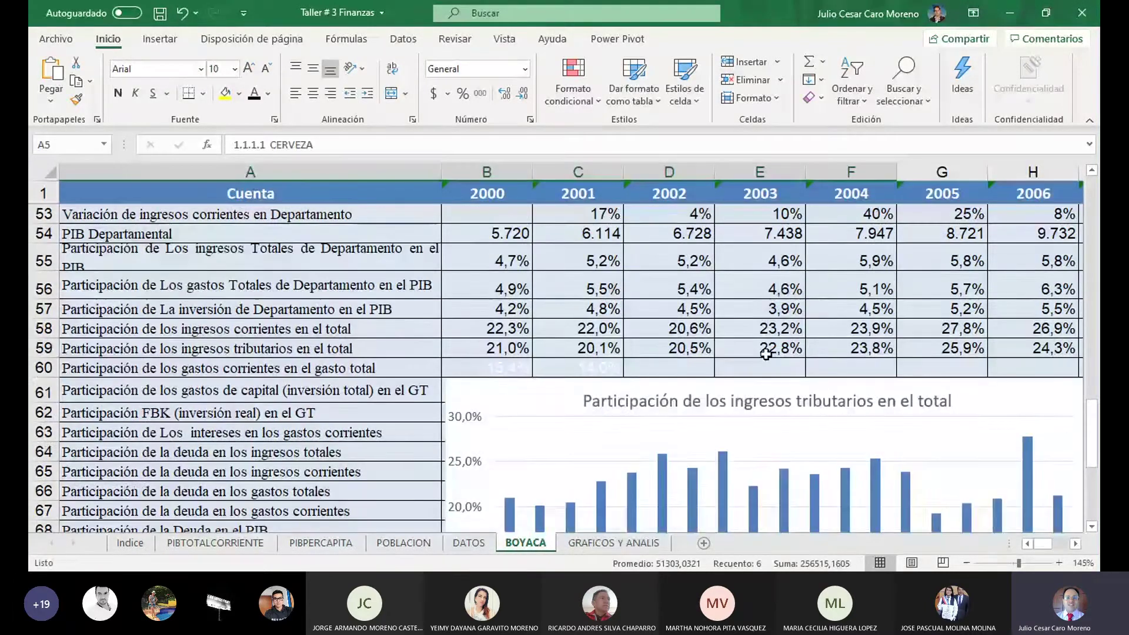
left_click(561, 398)
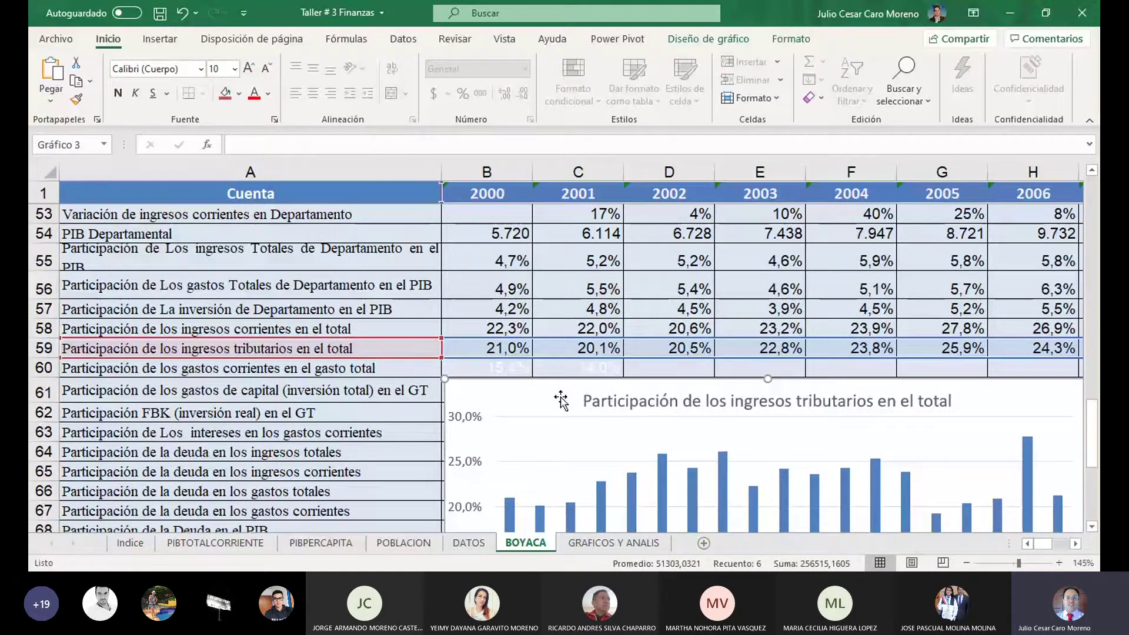
left_click(599, 543)
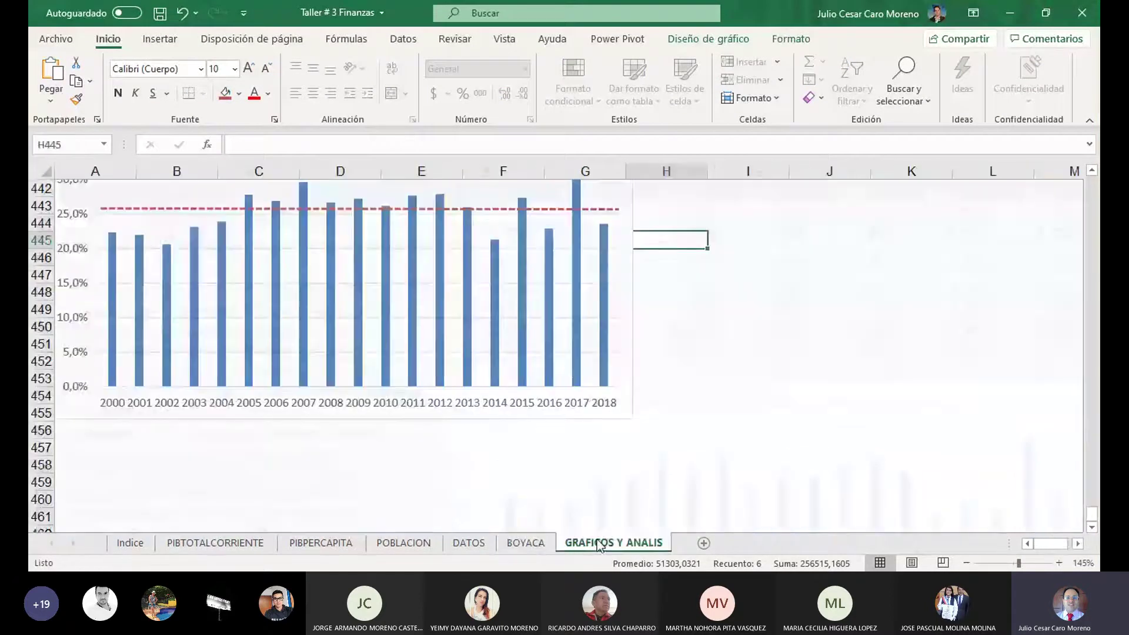
left_click(76, 446)
key("ctrl+v")
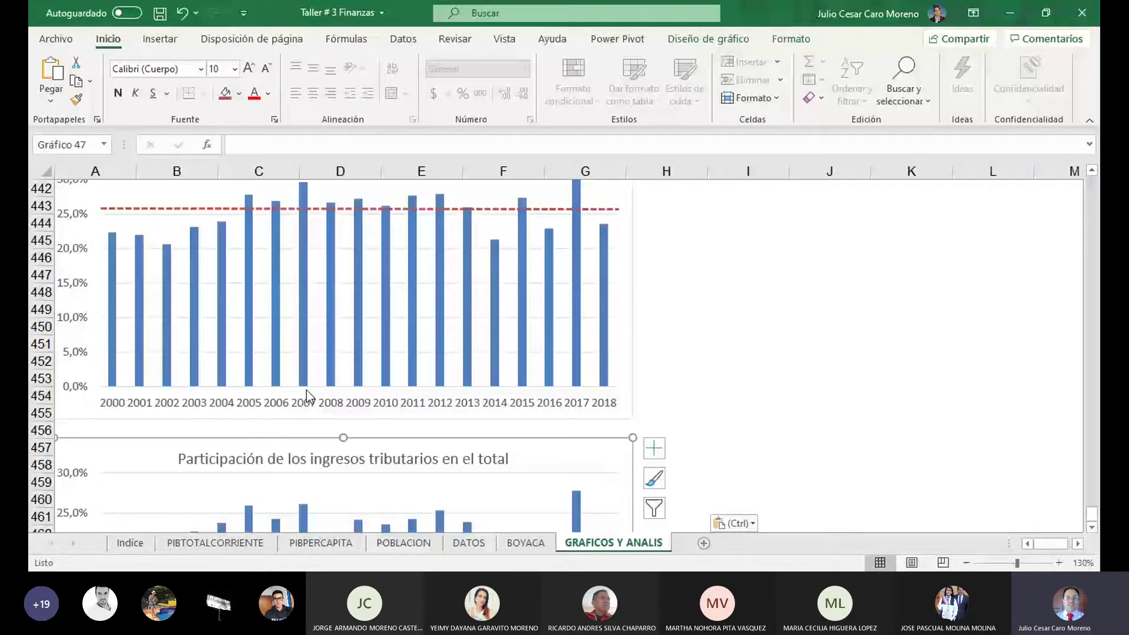
Copy the red dashed average line from the current income chart into the tax income participation chart and place it at about 23%.
scroll(121, 406, "down", 1)
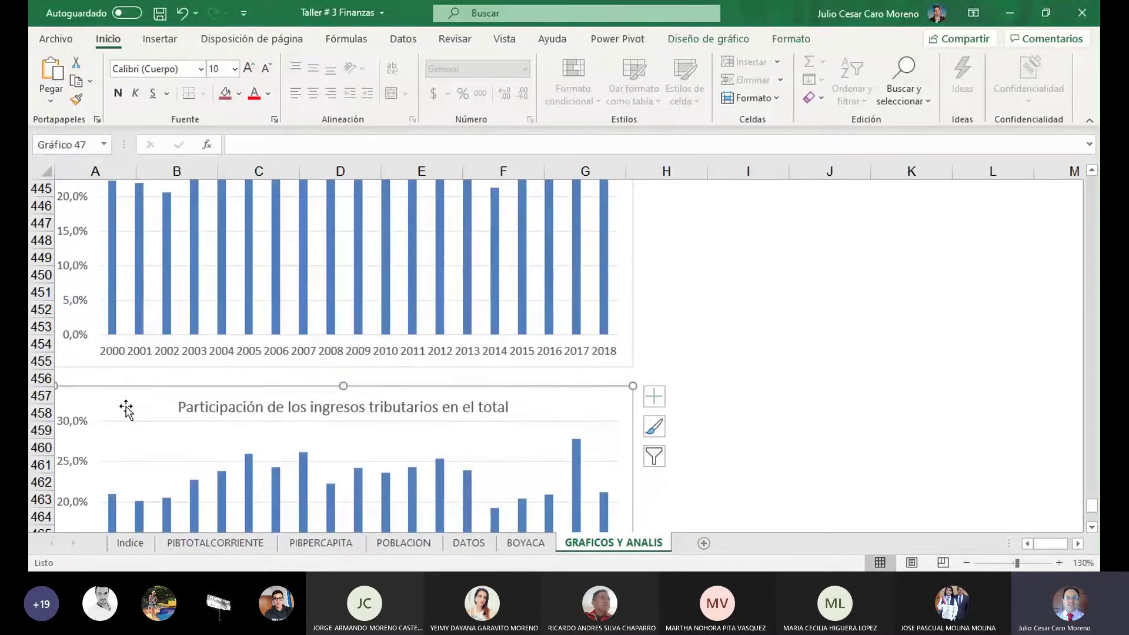
key("ctrl+v")
scroll(302, 450, "down", 1)
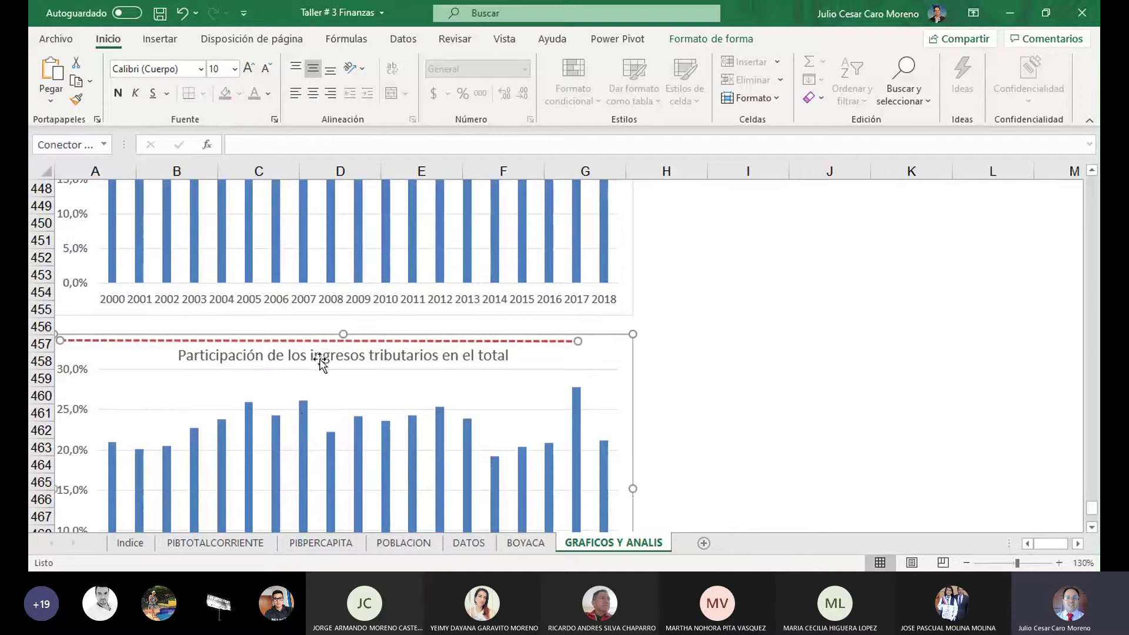
left_click_drag(308, 343, 344, 427)
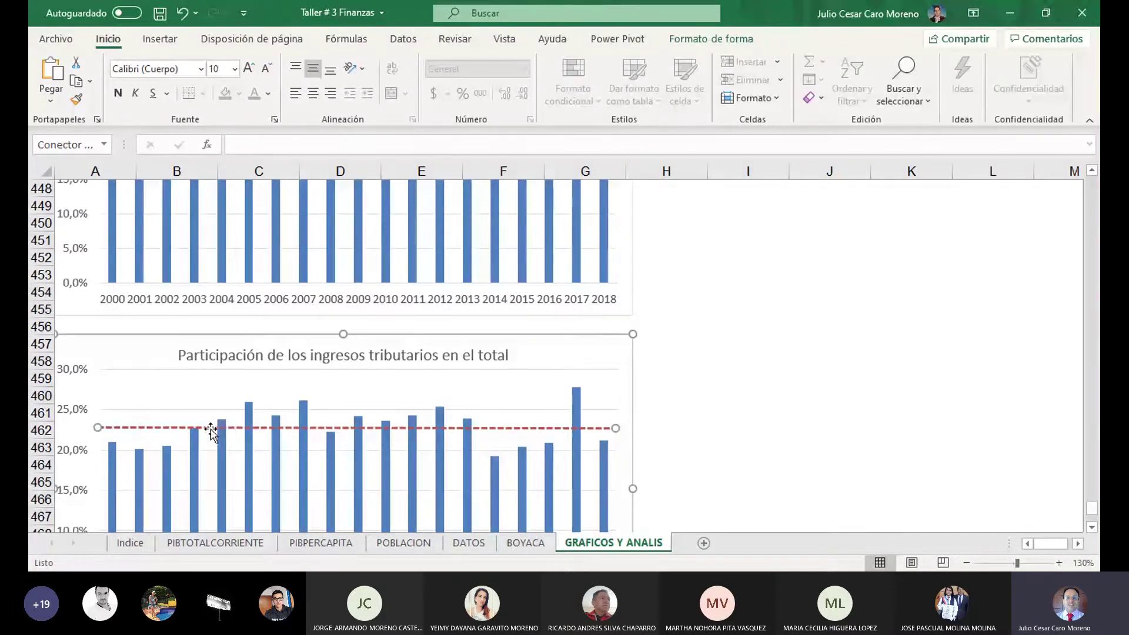
left_click_drag(214, 429, 211, 424)
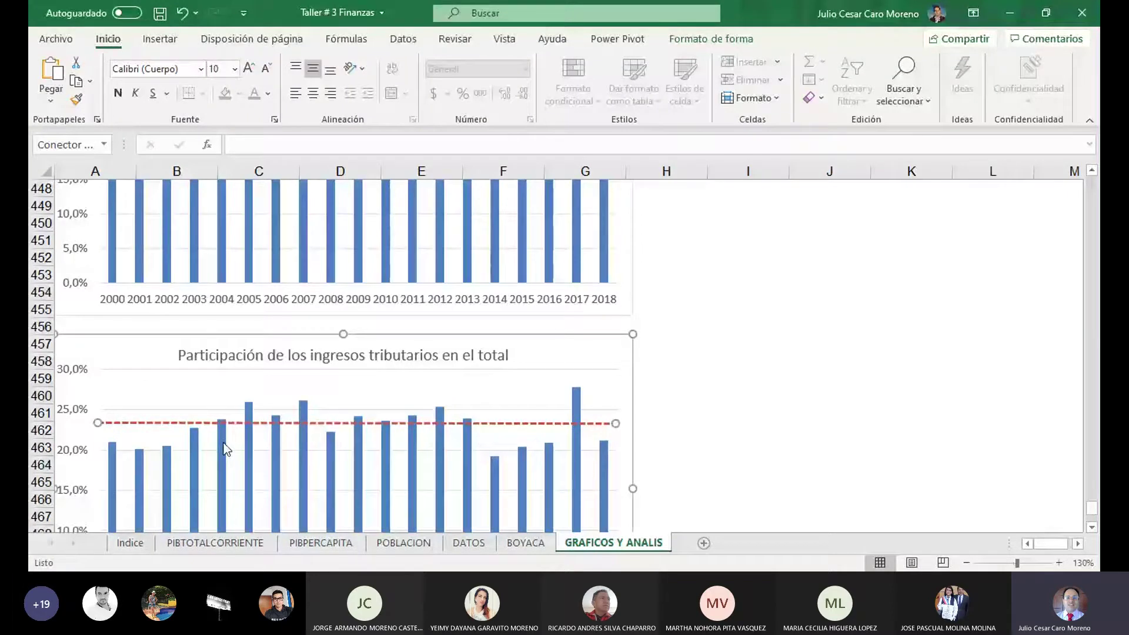
left_click(738, 413)
Compare the current income and tax income participation charts with their average lines on GRAFICOS Y ANALIS.
scroll(736, 392, "down", 1)
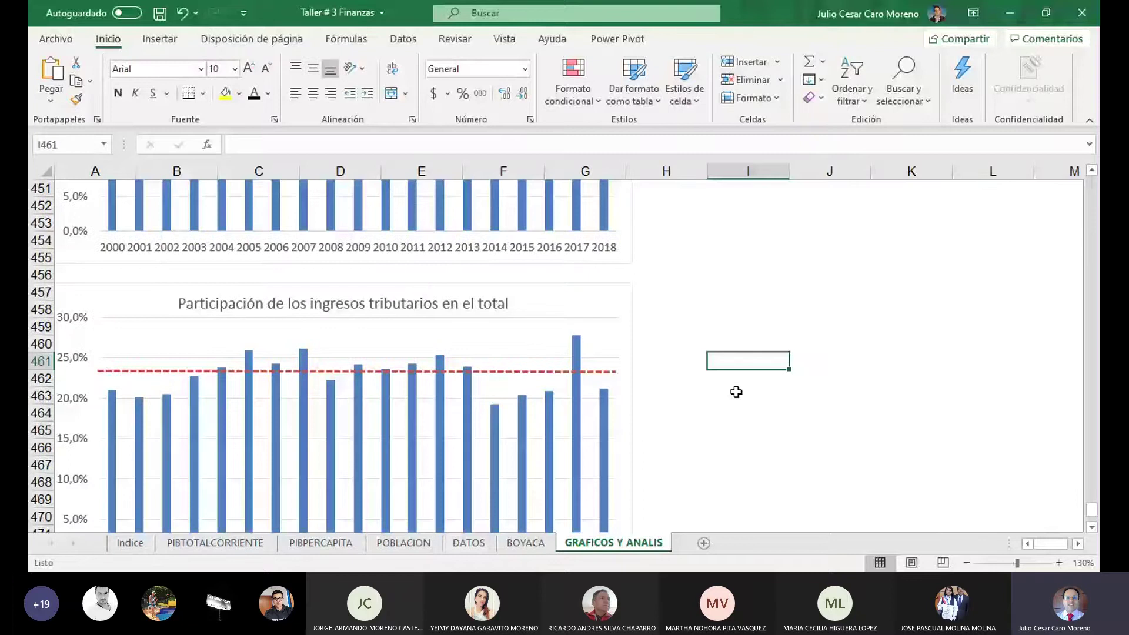
scroll(737, 391, "up", 6)
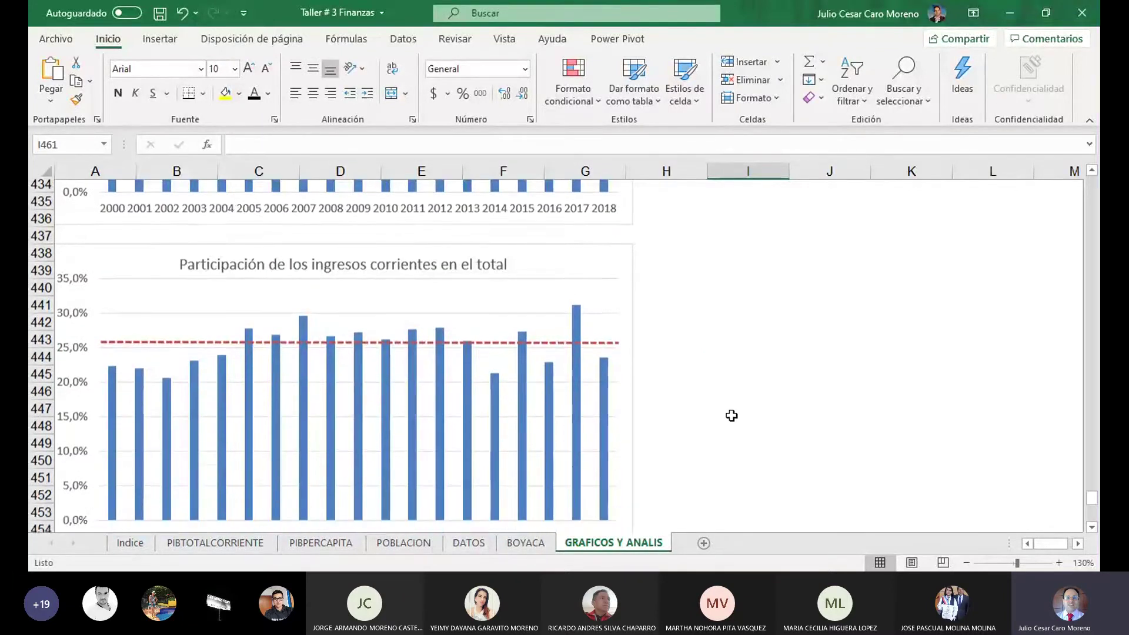
scroll(731, 416, "down", 3)
scroll(617, 374, "up", 2)
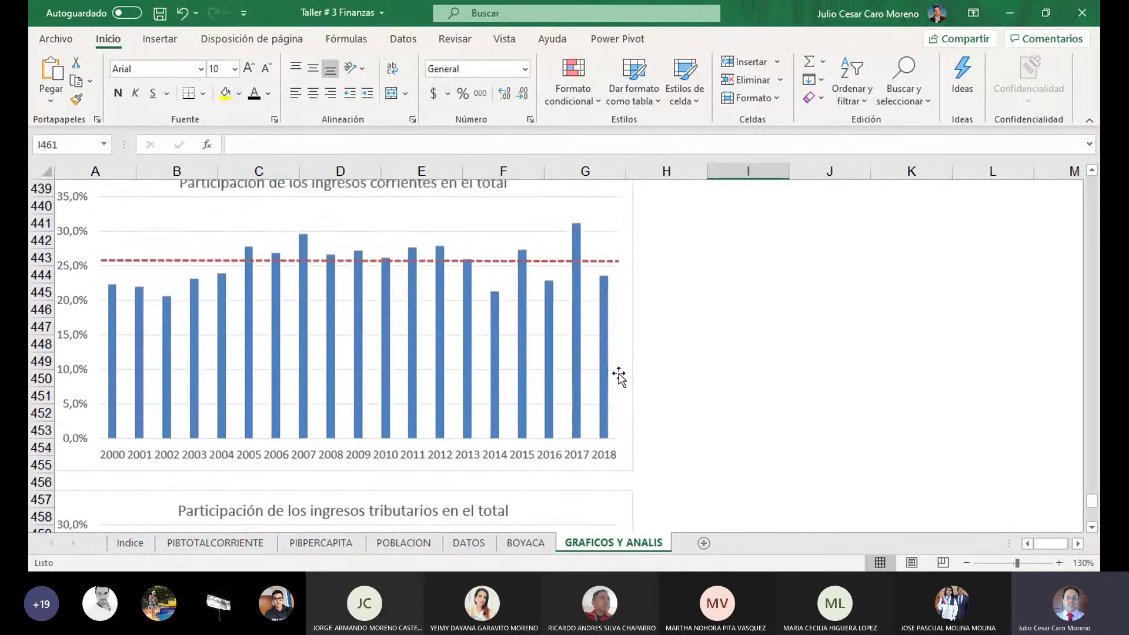
scroll(619, 376, "down", 5)
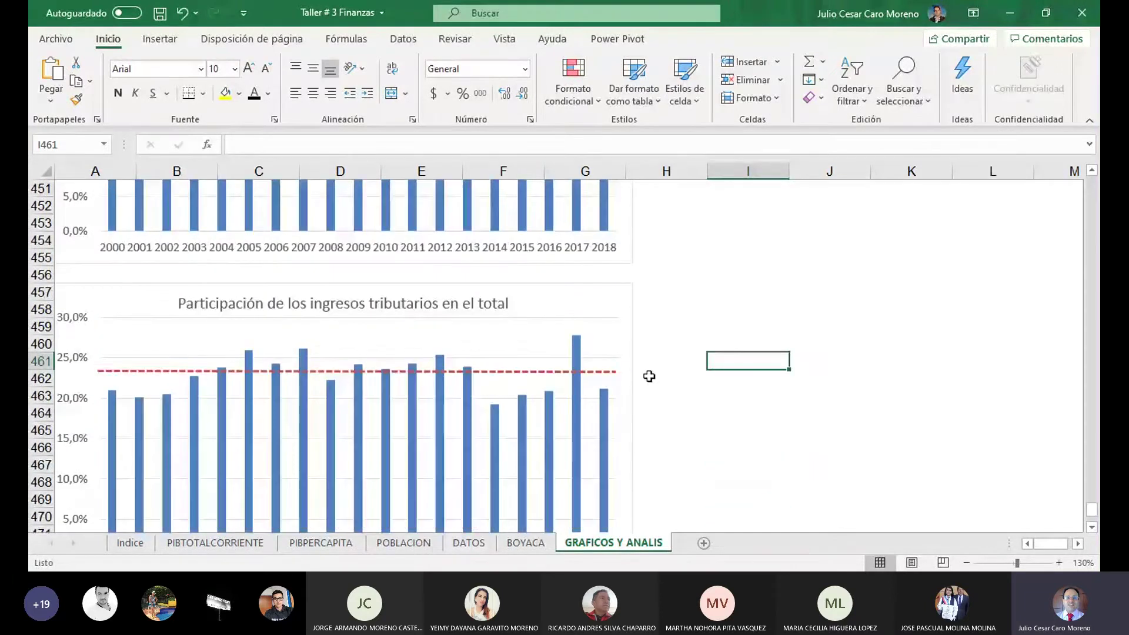
scroll(647, 373, "down", 3)
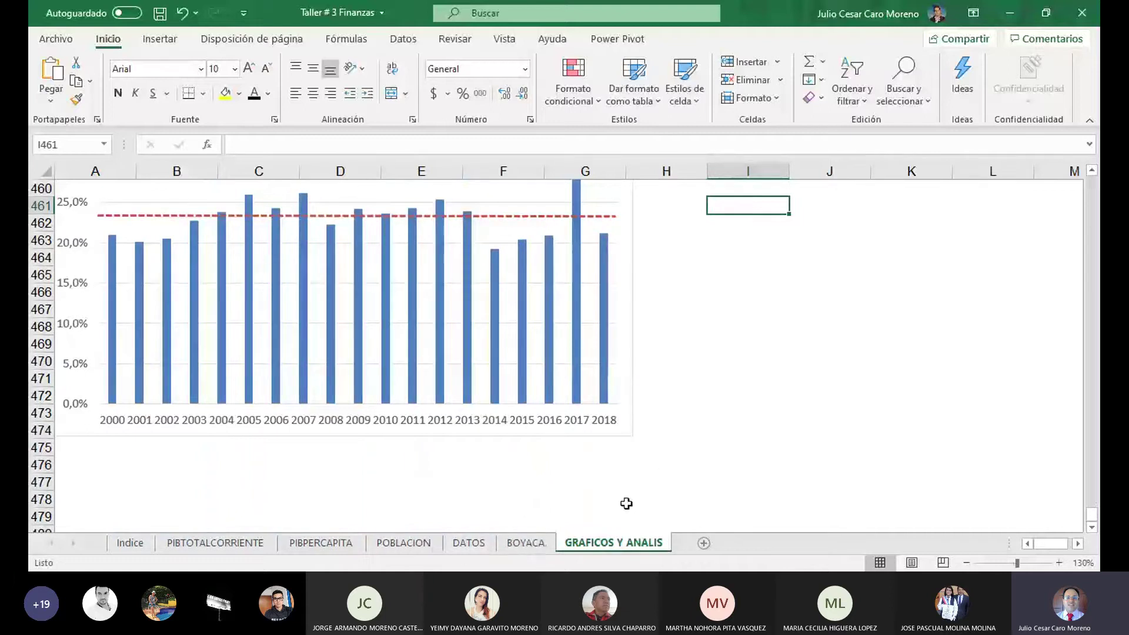
Move the tax income participation chart on BOYACA down below row 63 and set the font colour of B60 to black.
left_click(527, 549)
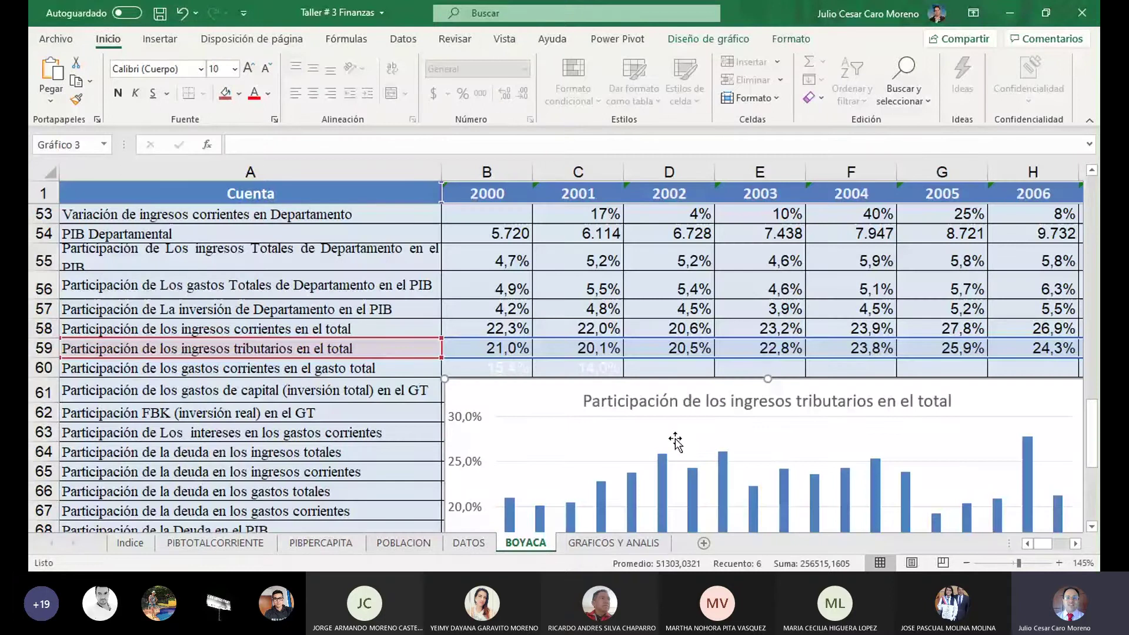
left_click_drag(675, 441, 668, 500)
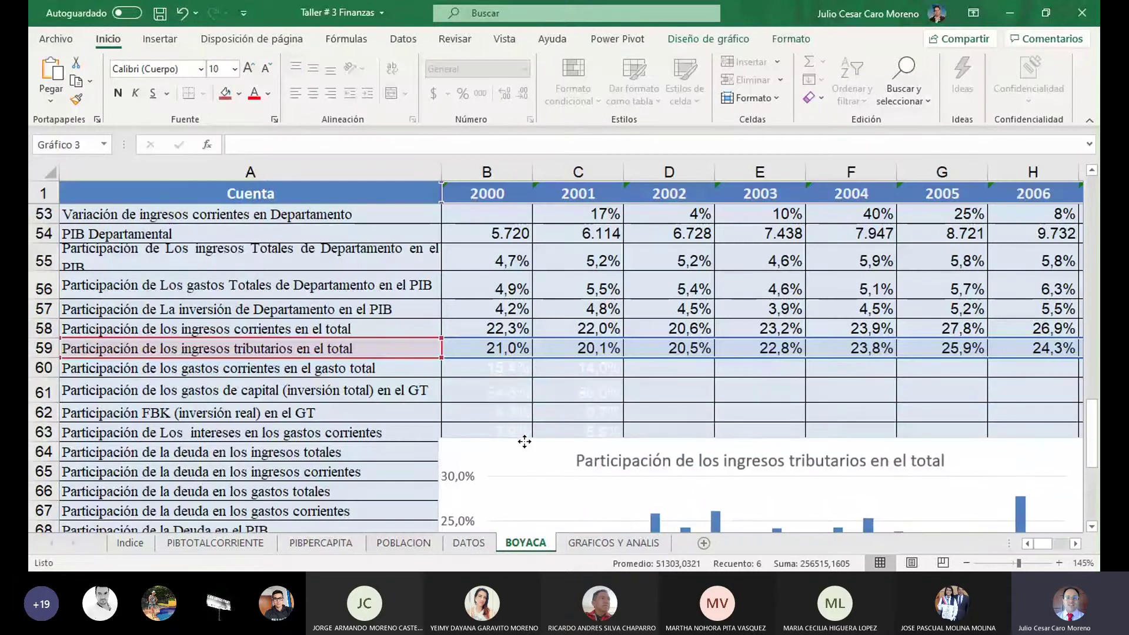
left_click(525, 441)
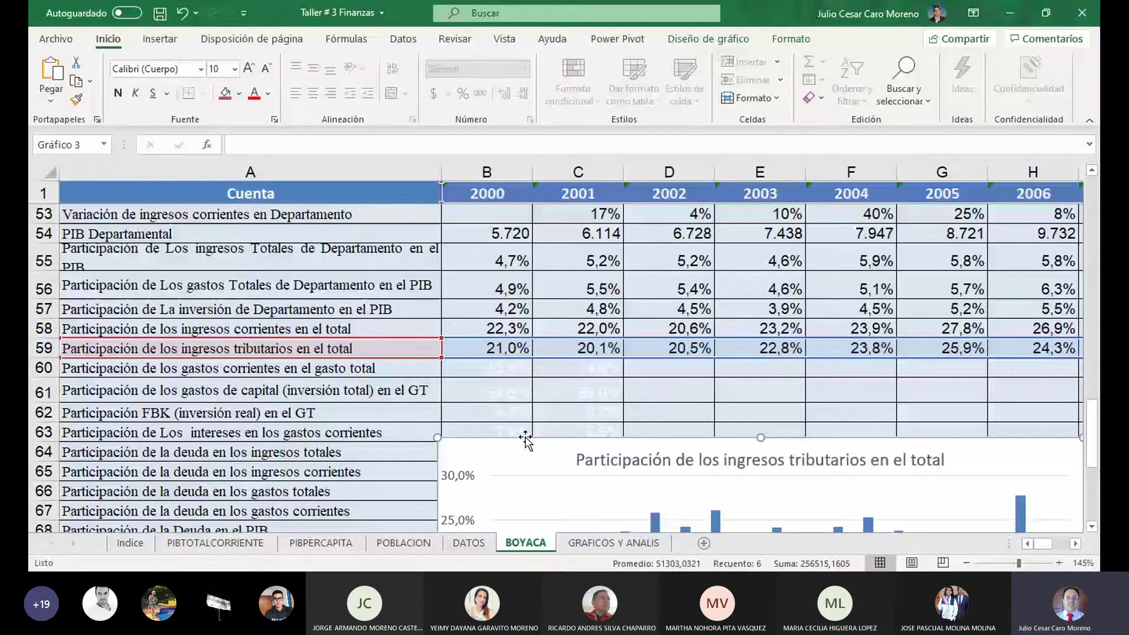
left_click(423, 374)
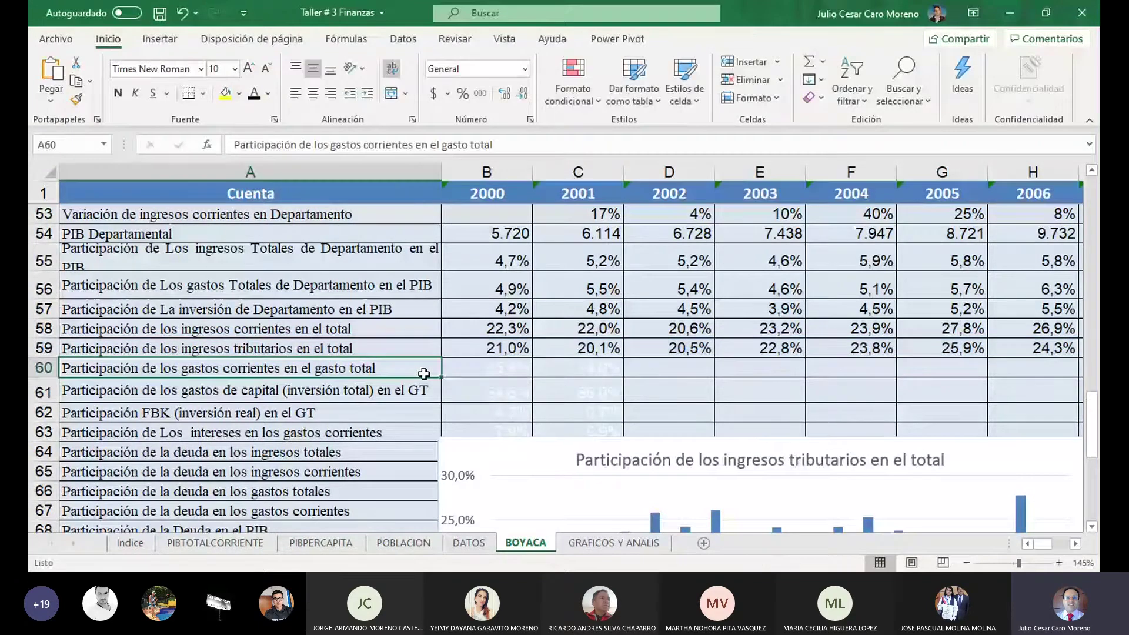
key("Right")
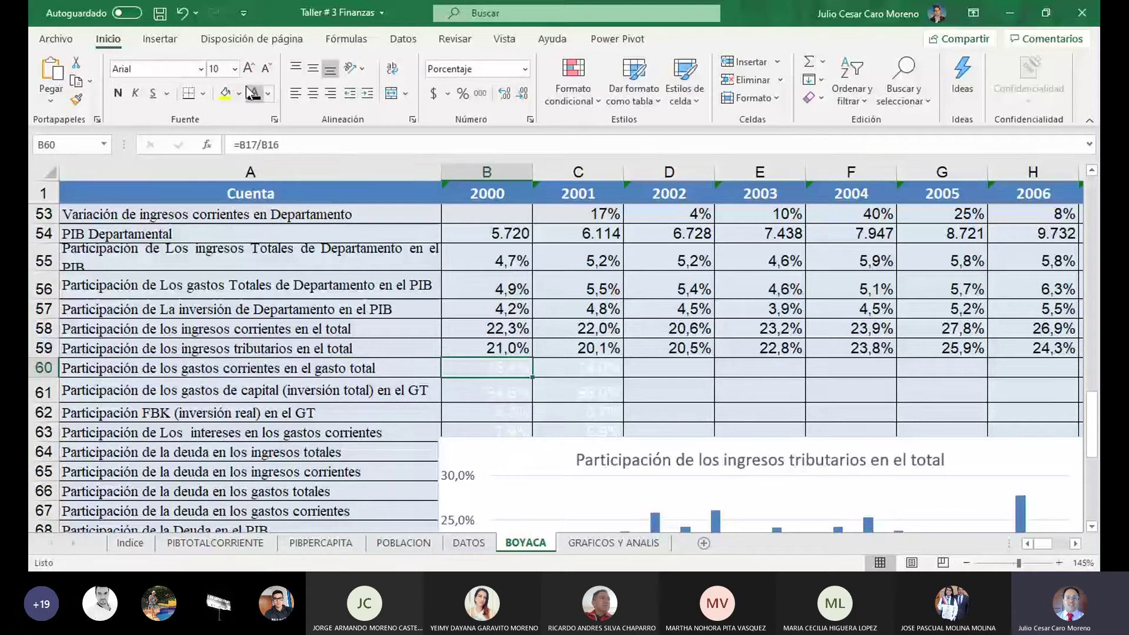
left_click(253, 94)
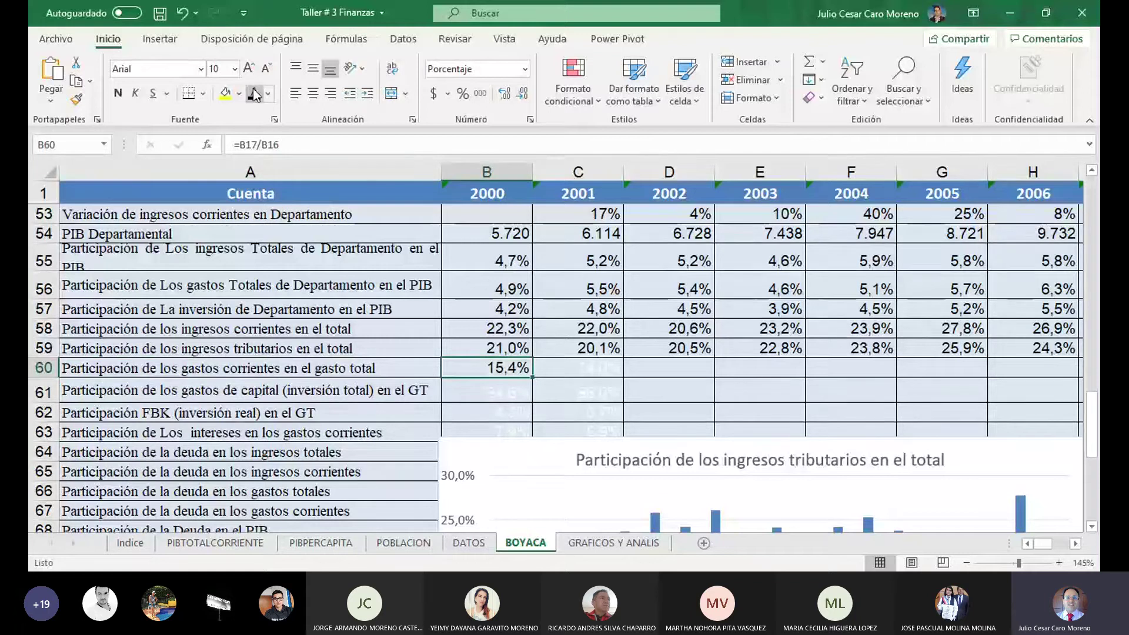
Check the formula =B17/B16 in B60 against its source cells and fill it across the year columns of row 60.
key("F2")
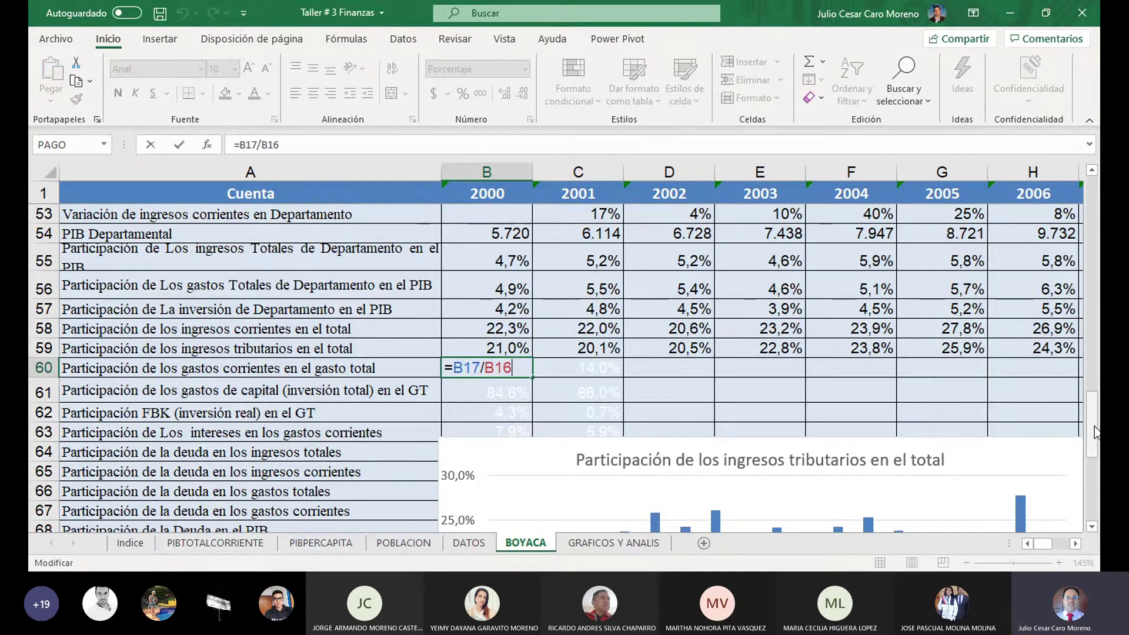
left_click_drag(1092, 421, 1093, 376)
left_click_drag(1098, 322, 1097, 209)
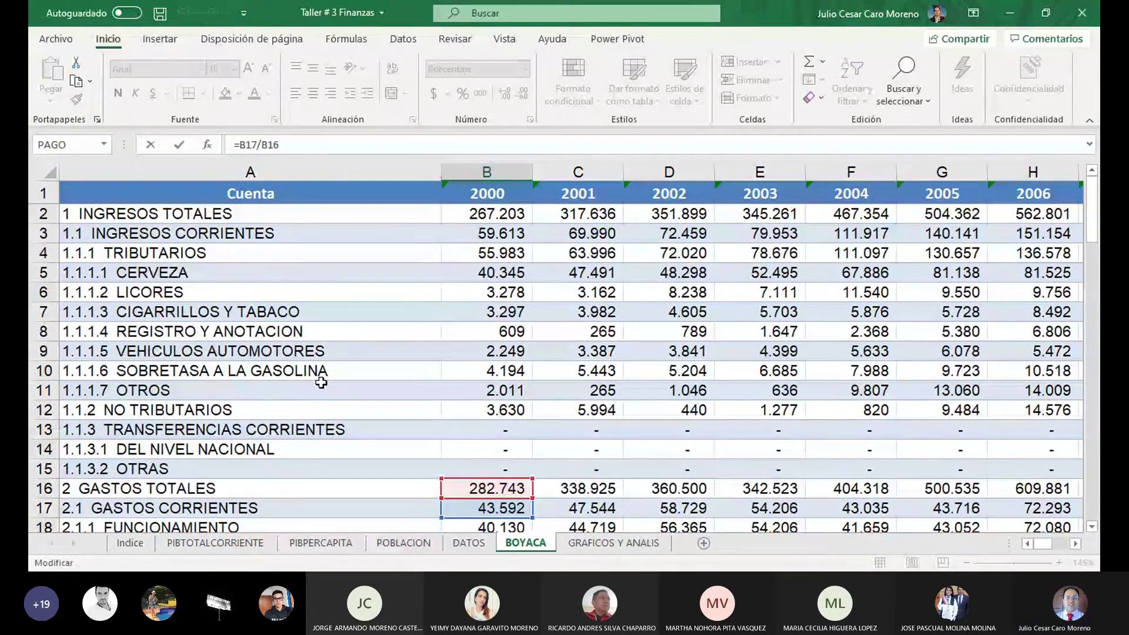
scroll(394, 413, "down", 2)
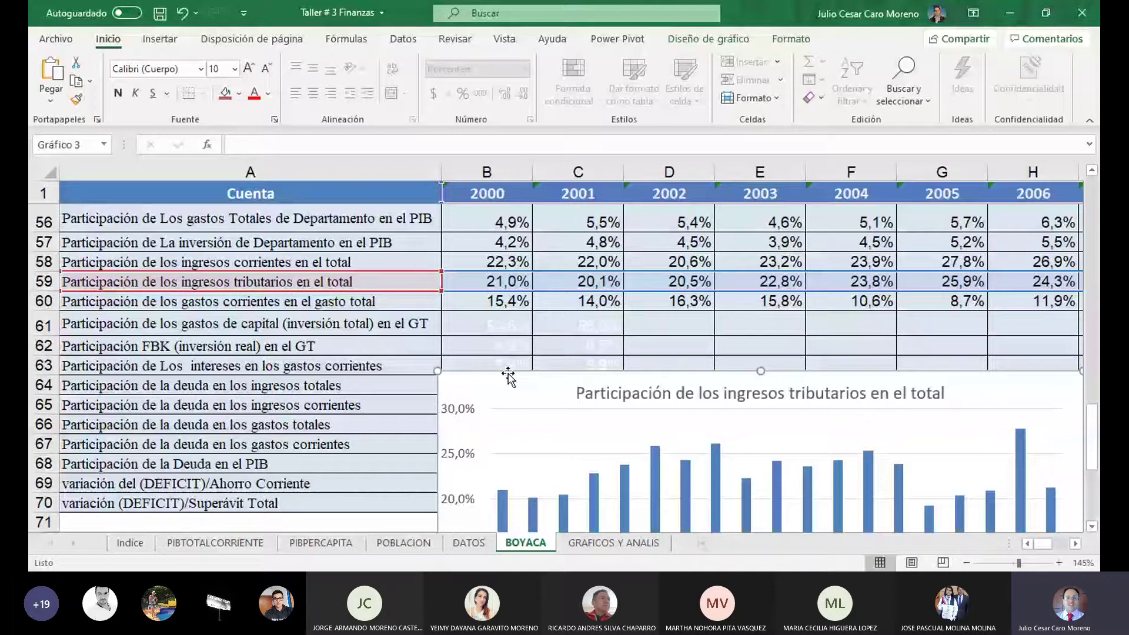
Paste the chart of current spending as a share of total spending at row 476 on GRAFICOS Y ANALIS.
key("ctrl+Page_Down")
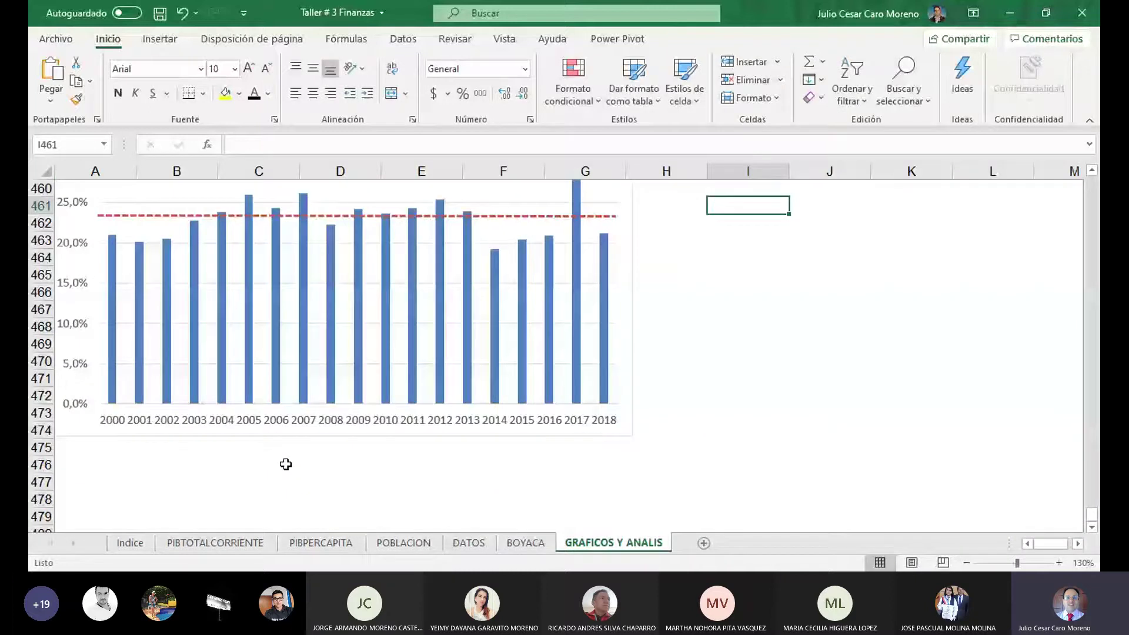
scroll(286, 465, "up", 2)
Copy the red dashed average line from the tax income chart into the current spending chart and place it at about 13%.
left_click(377, 312)
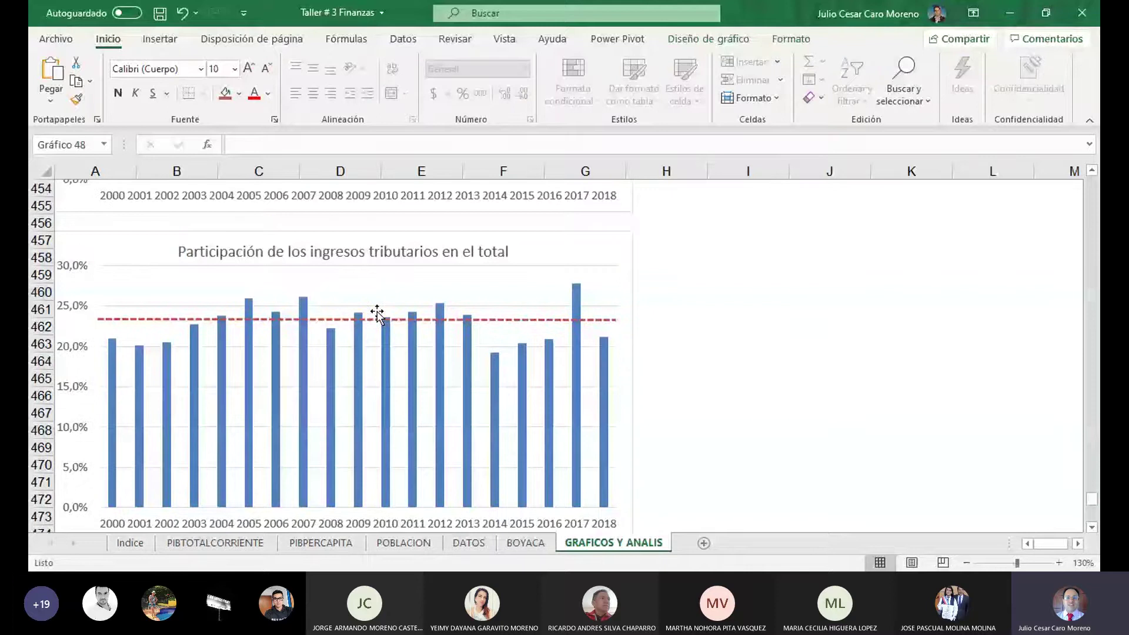
left_click(372, 320)
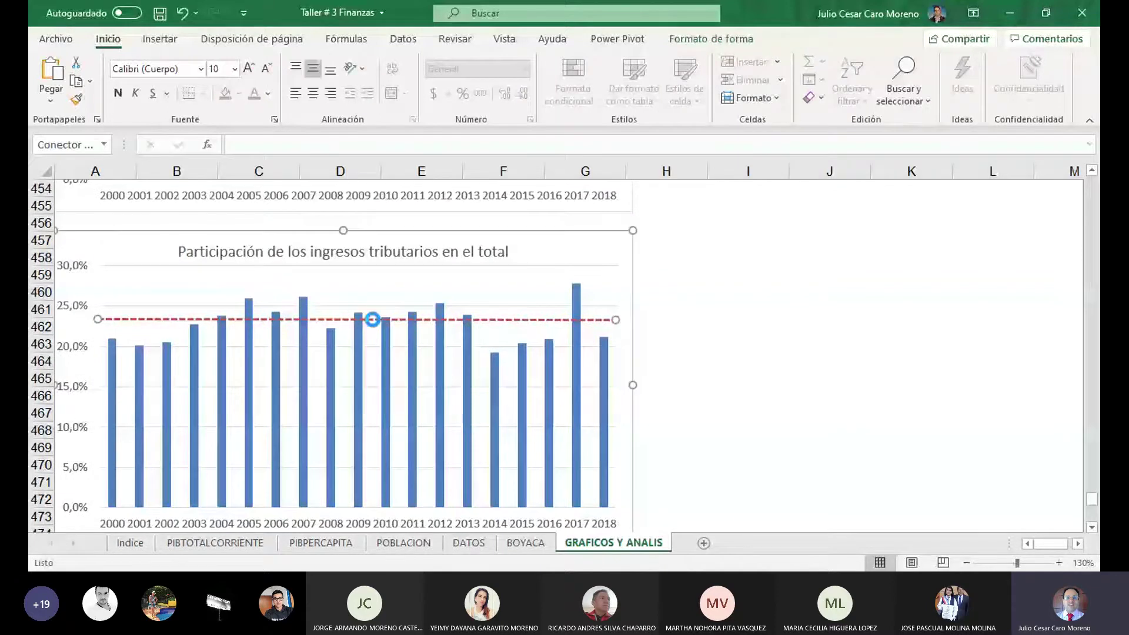
scroll(372, 410, "down", 3)
left_click(373, 408)
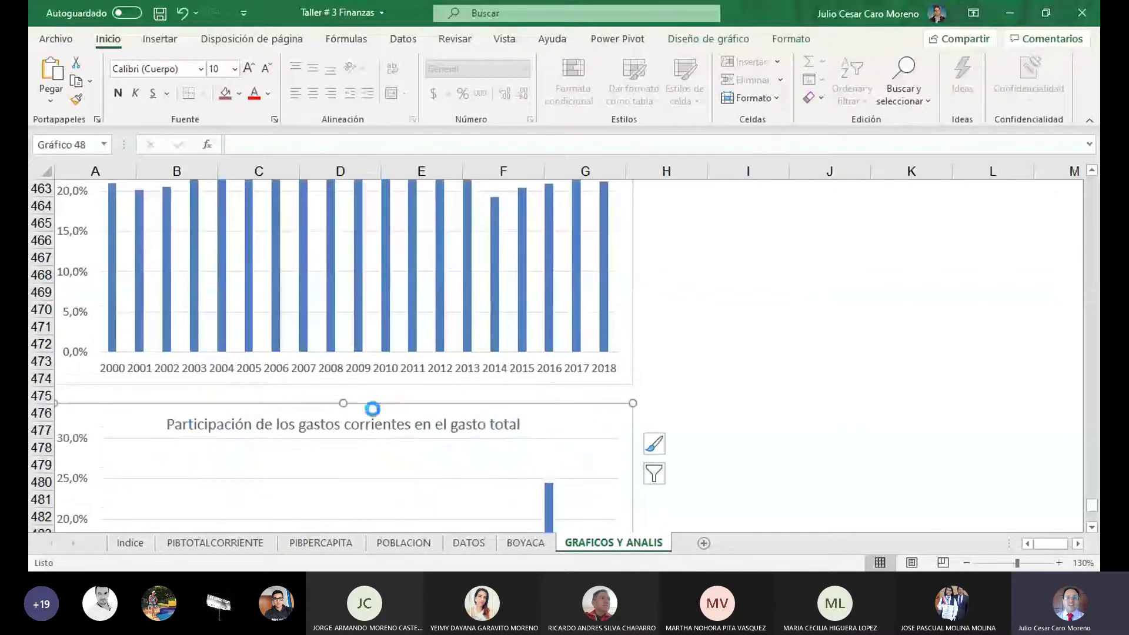
left_click(372, 405)
scroll(433, 317, "down", 6)
scroll(446, 299, "up", 3)
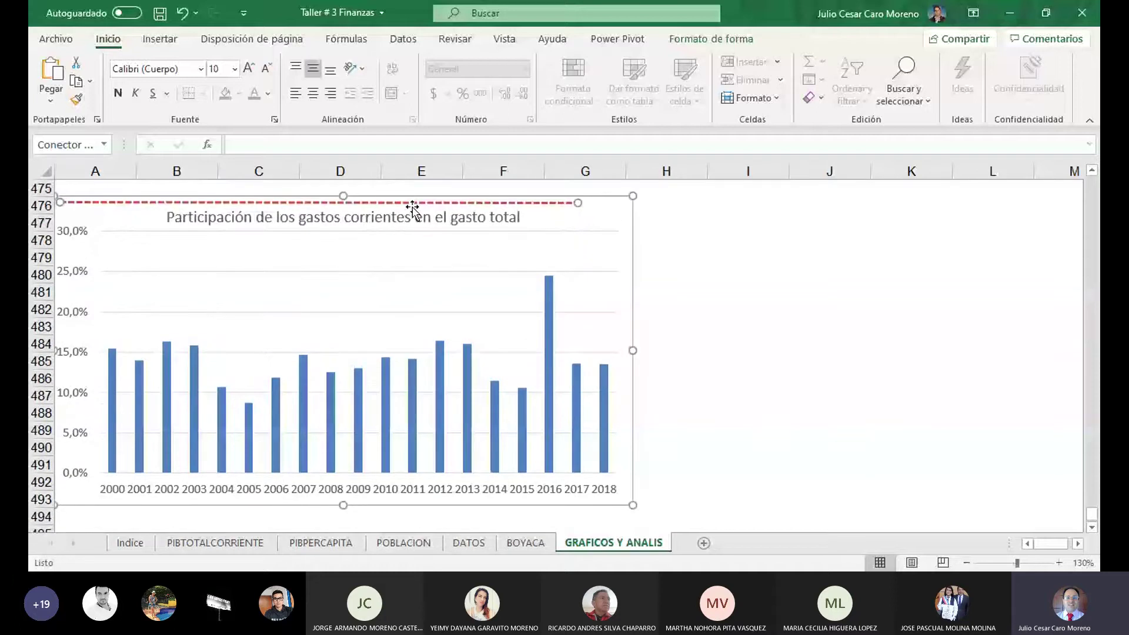
left_click_drag(412, 207, 452, 370)
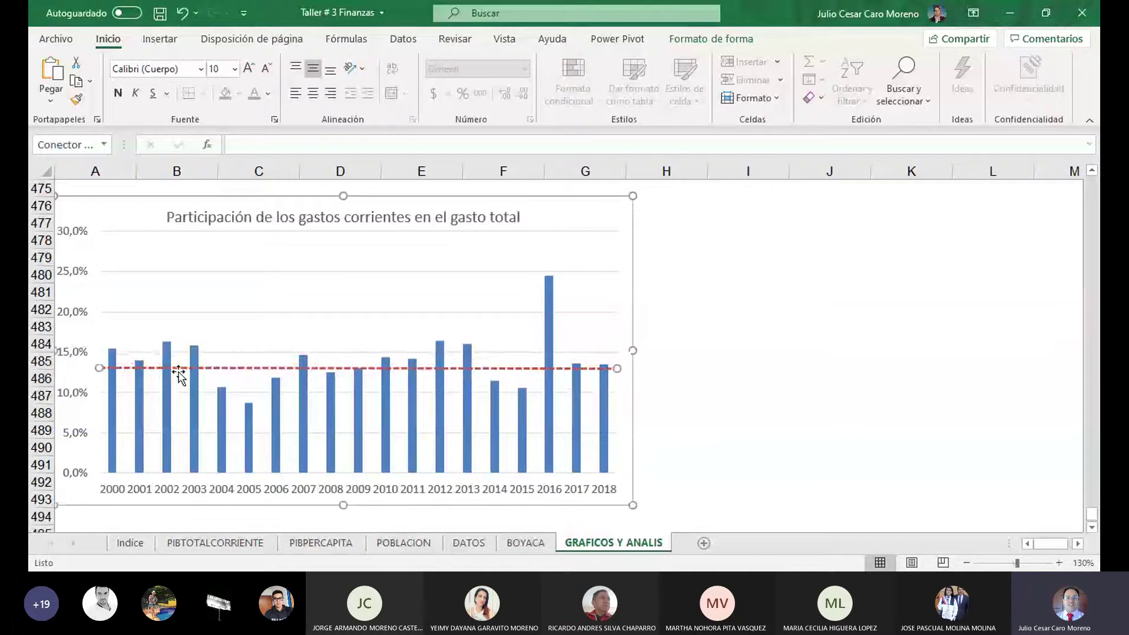
left_click_drag(184, 369, 185, 365)
left_click(749, 379)
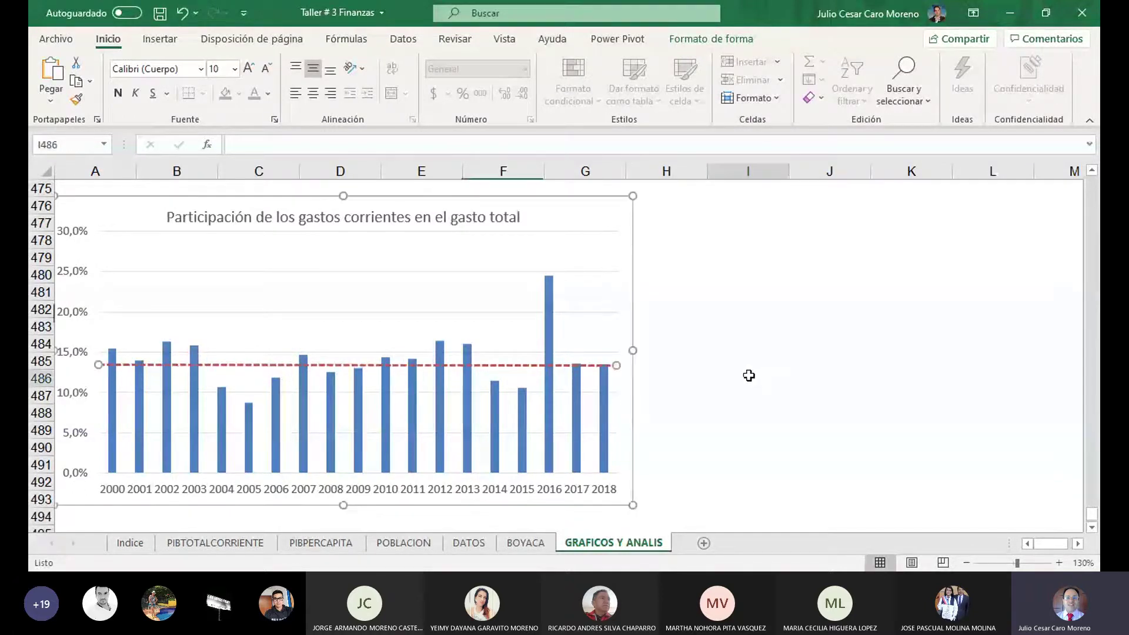
Duplicate the current spending chart with its average line at I476, and delete the copy.
left_click(573, 223)
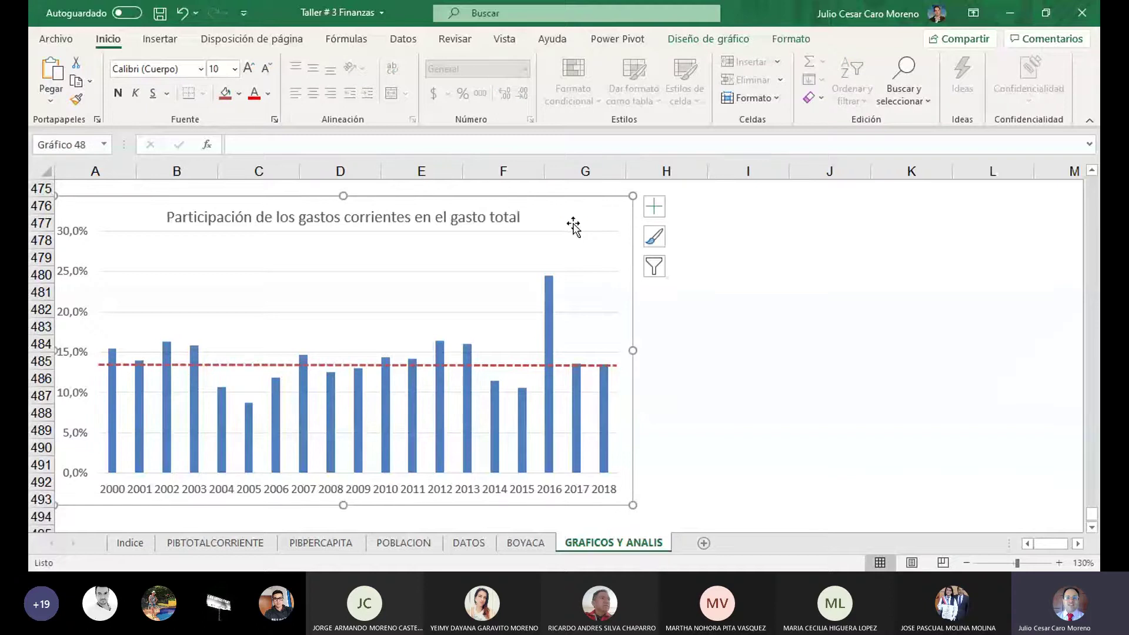
left_click(776, 263)
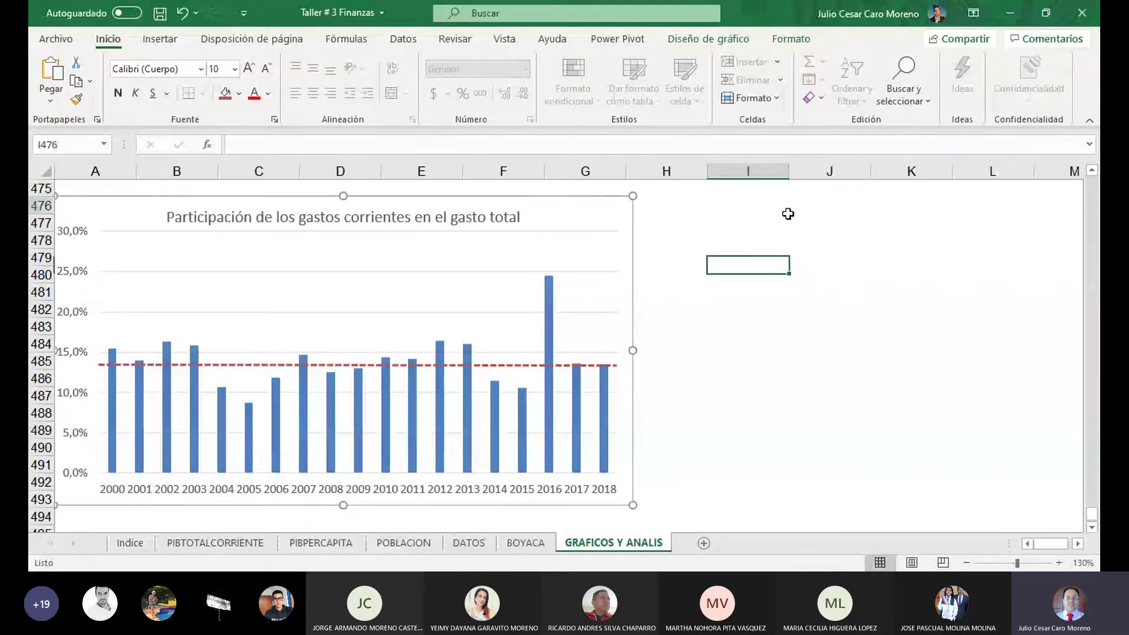
left_click(785, 213)
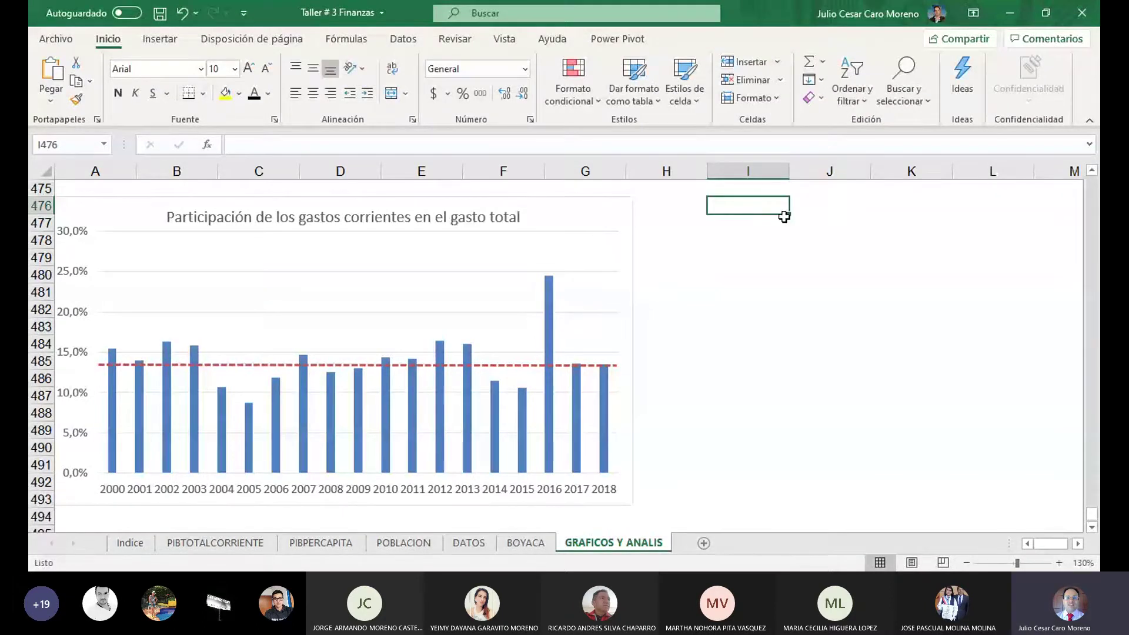
key("ctrl+v")
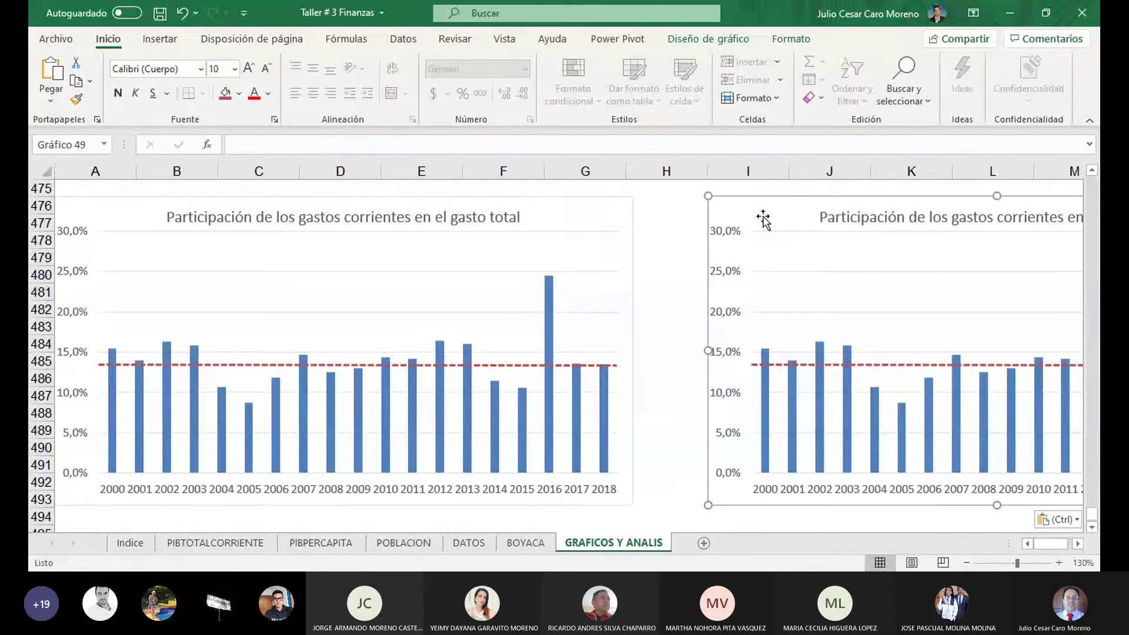
key("Delete")
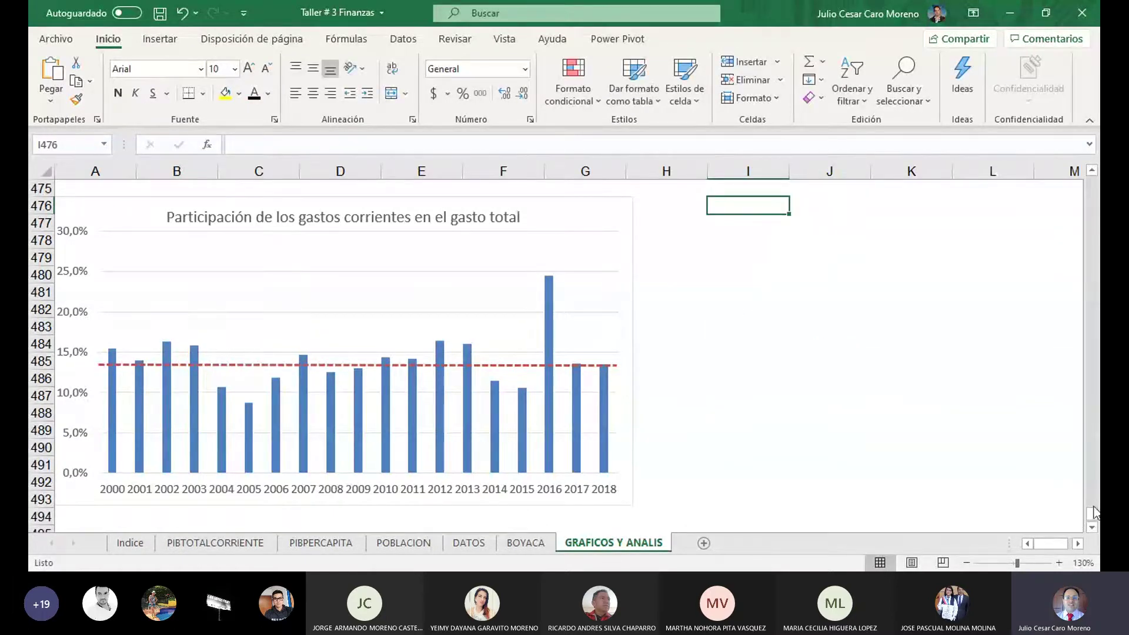
Compare the current income and current spending participation charts with their average lines on GRAFICOS Y ANALIS.
left_click_drag(1092, 516, 1093, 512)
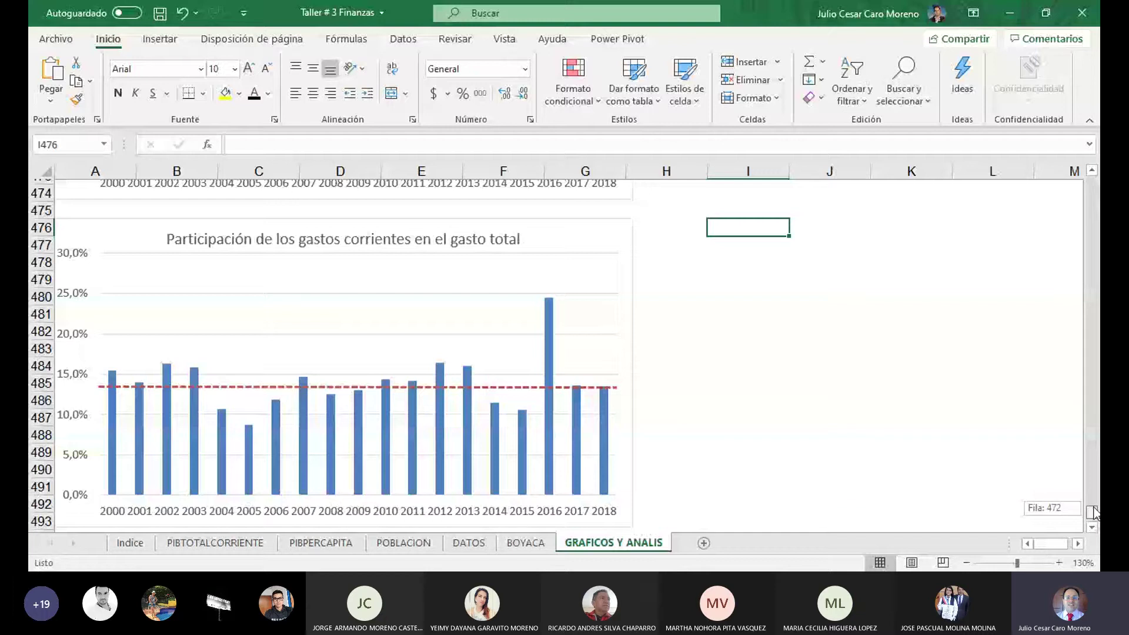
left_click_drag(1092, 511, 1092, 486)
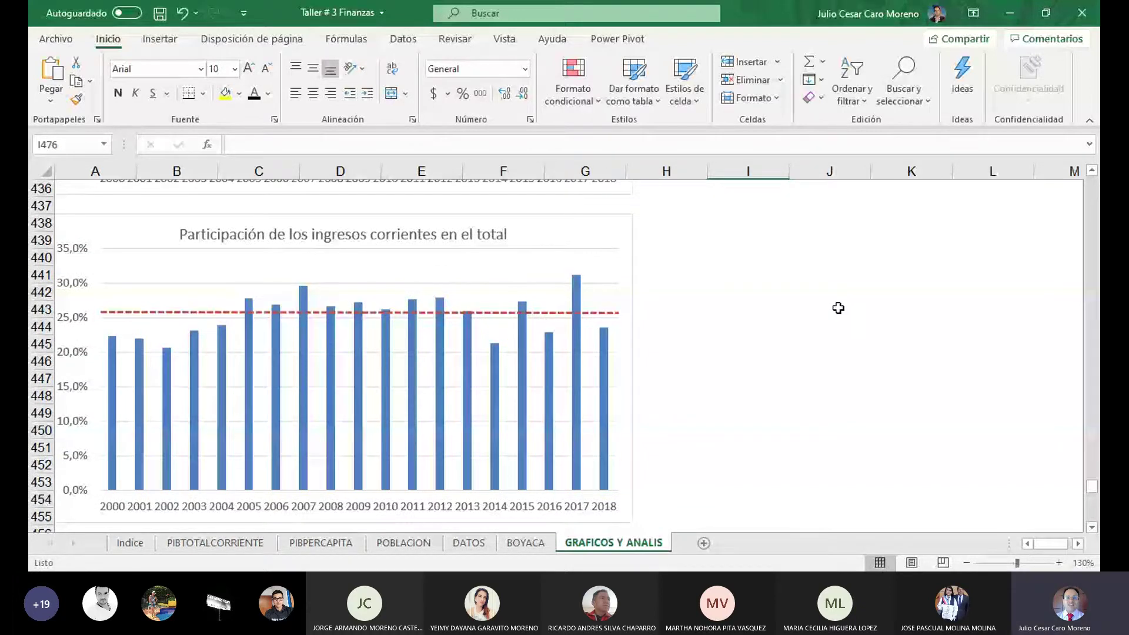
scroll(658, 390, "down", 9)
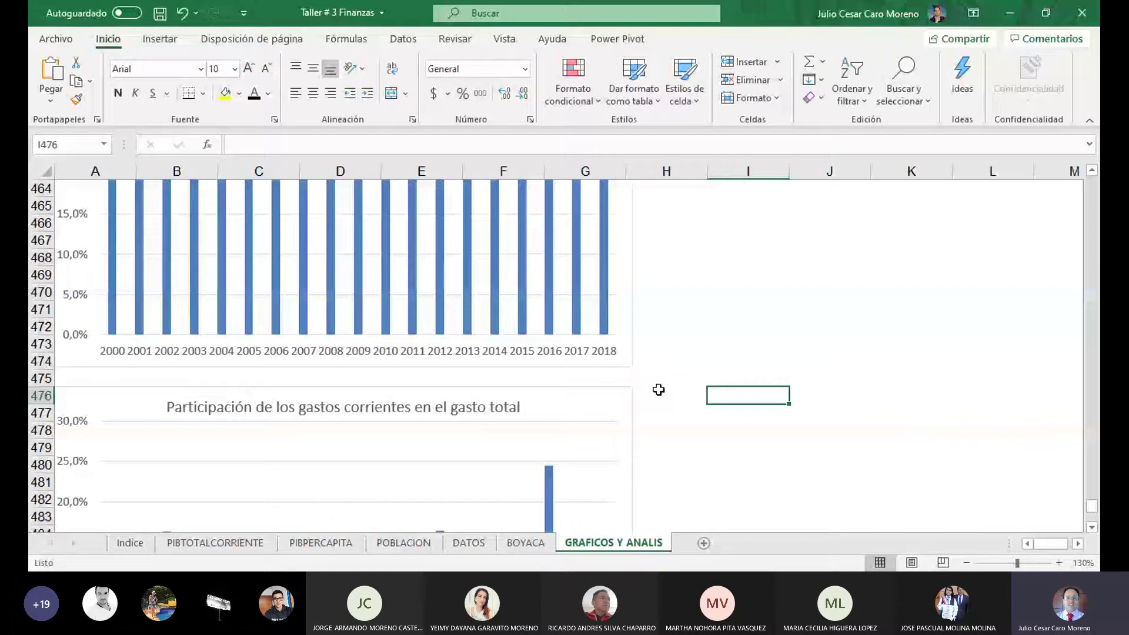
scroll(658, 390, "down", 3)
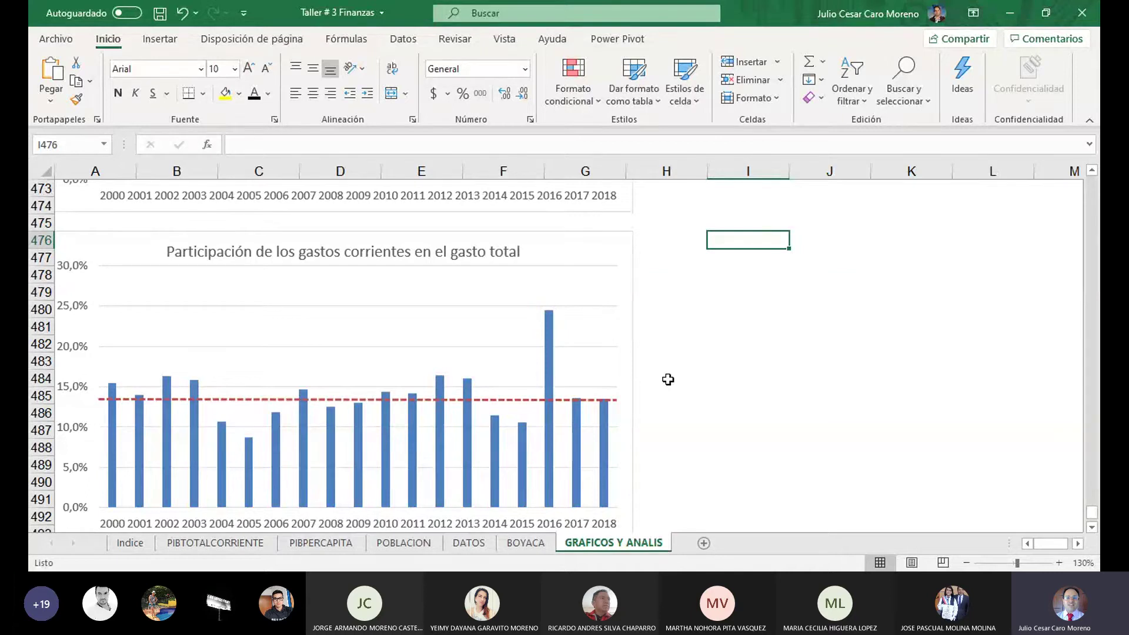
Examine on BOYACA how the current savings in row 25 derive from current income in row 3 and current spending in row 17.
left_click(526, 543)
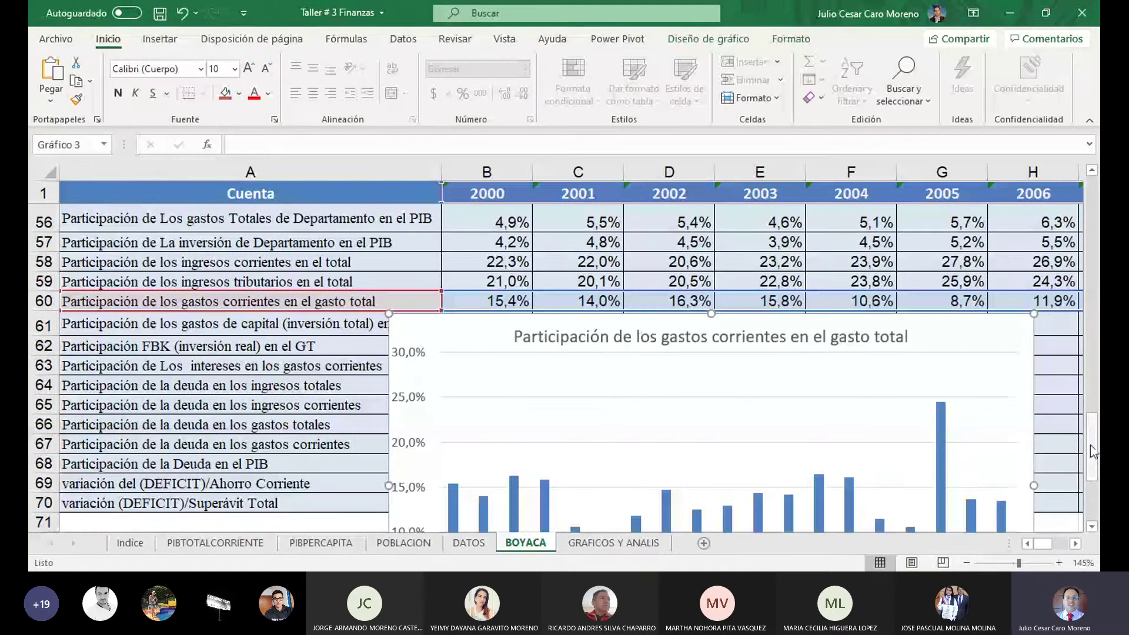
left_click_drag(1091, 452, 1091, 209)
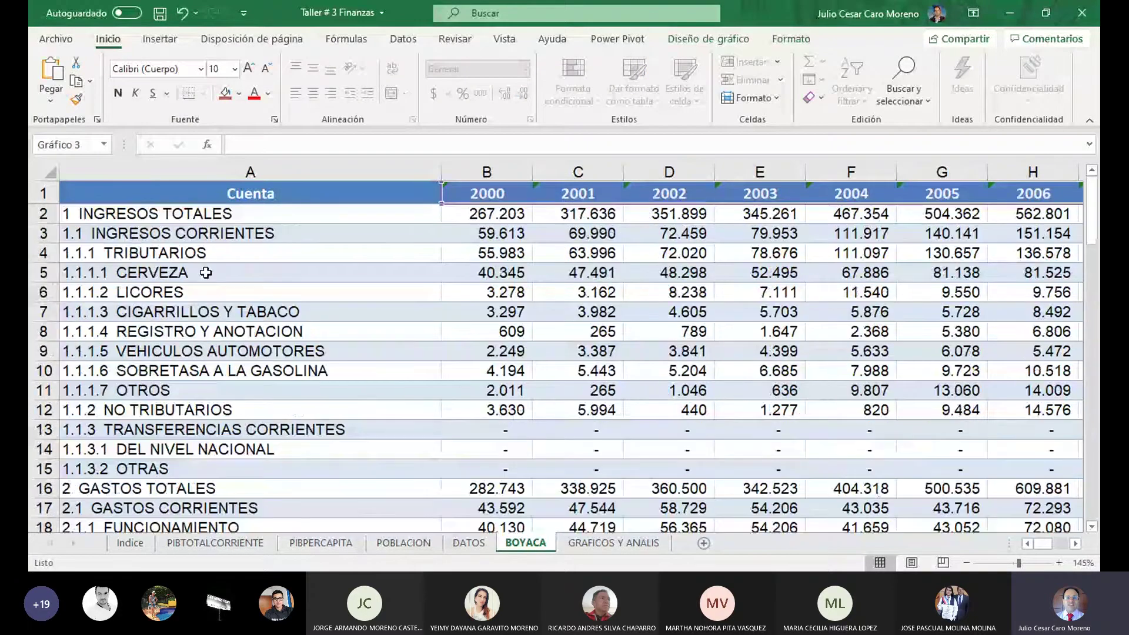
left_click_drag(192, 236, 453, 234)
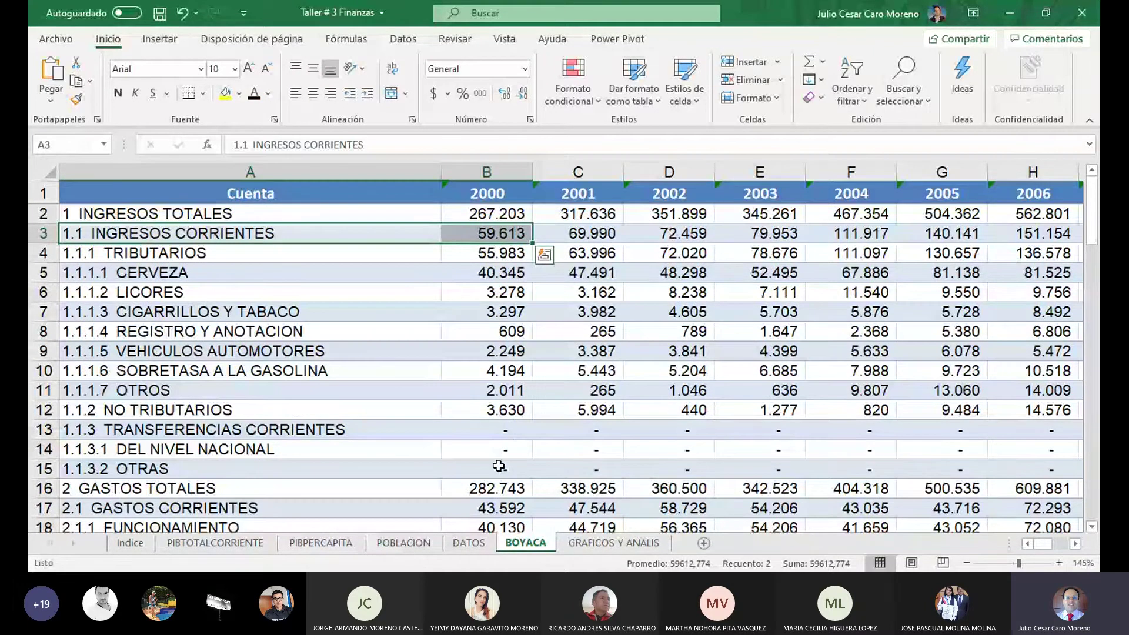
left_click(503, 507)
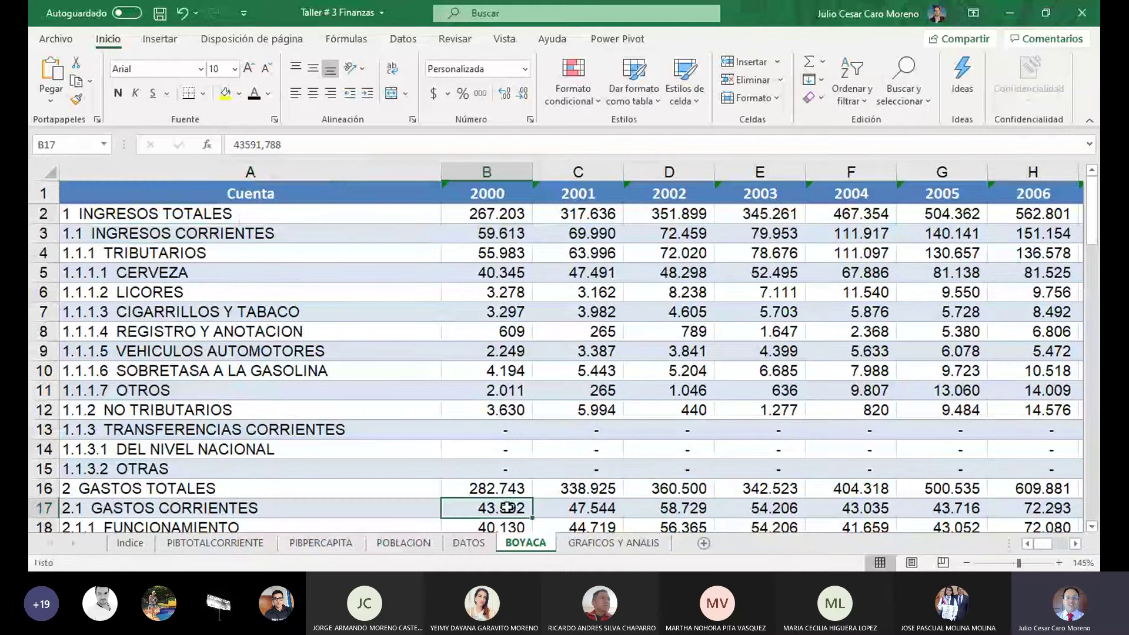
scroll(478, 506, "down", 3)
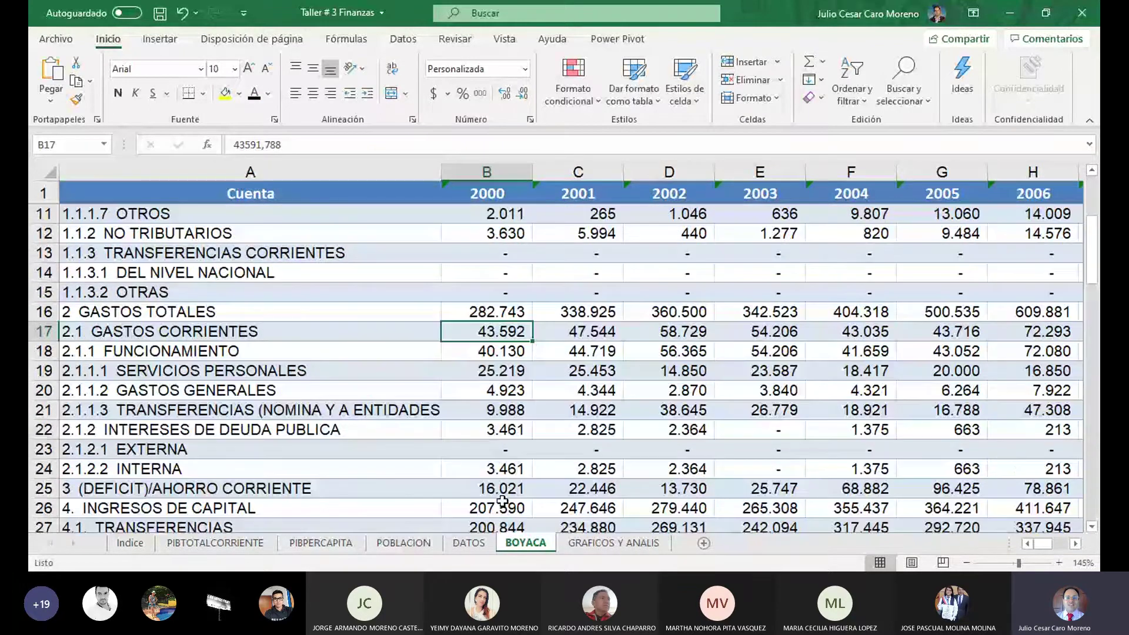
left_click(500, 488)
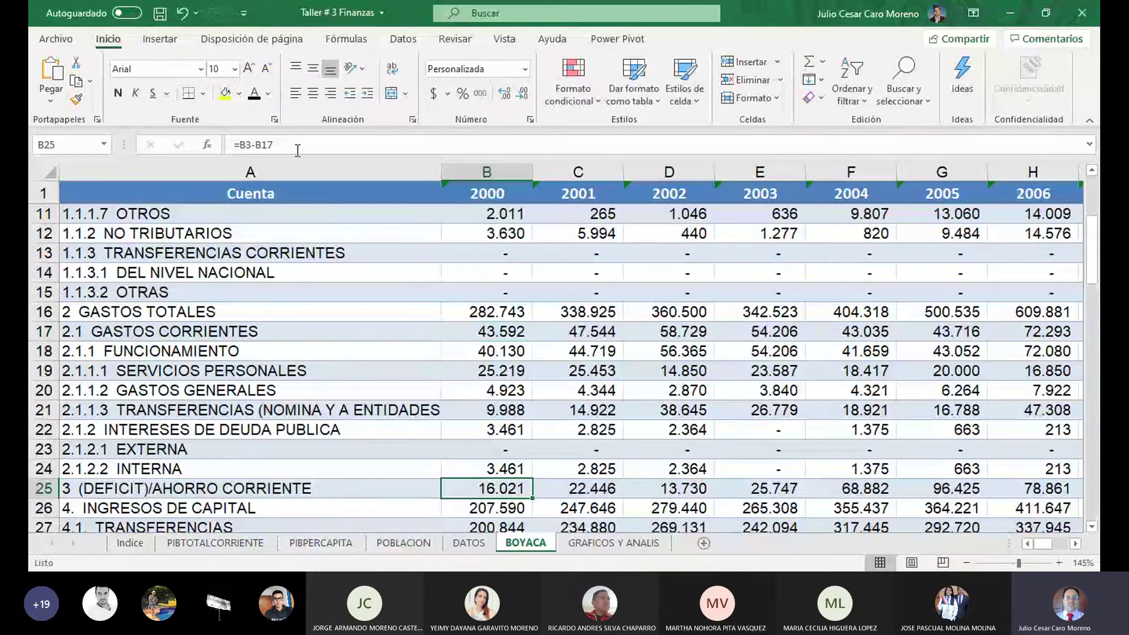
key("F4")
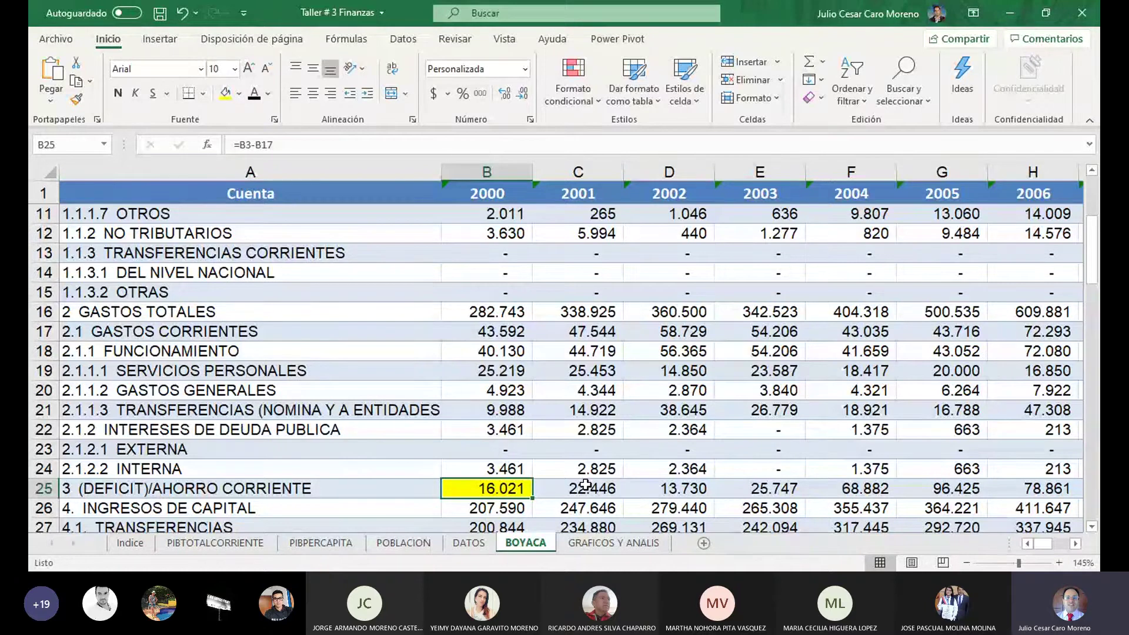
key("ctrl+z")
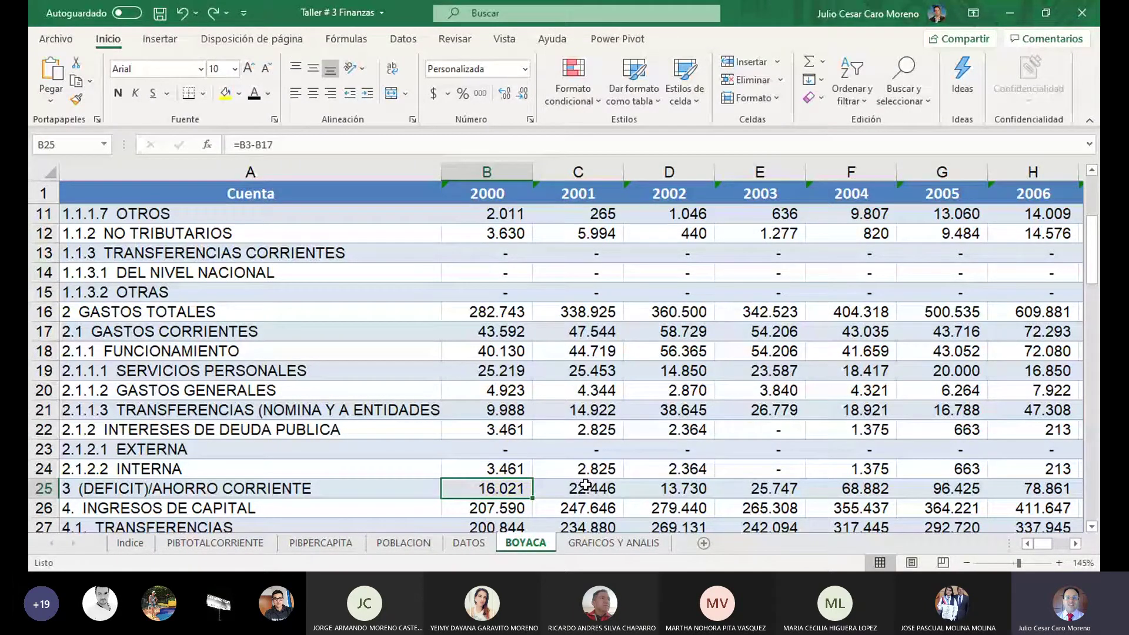
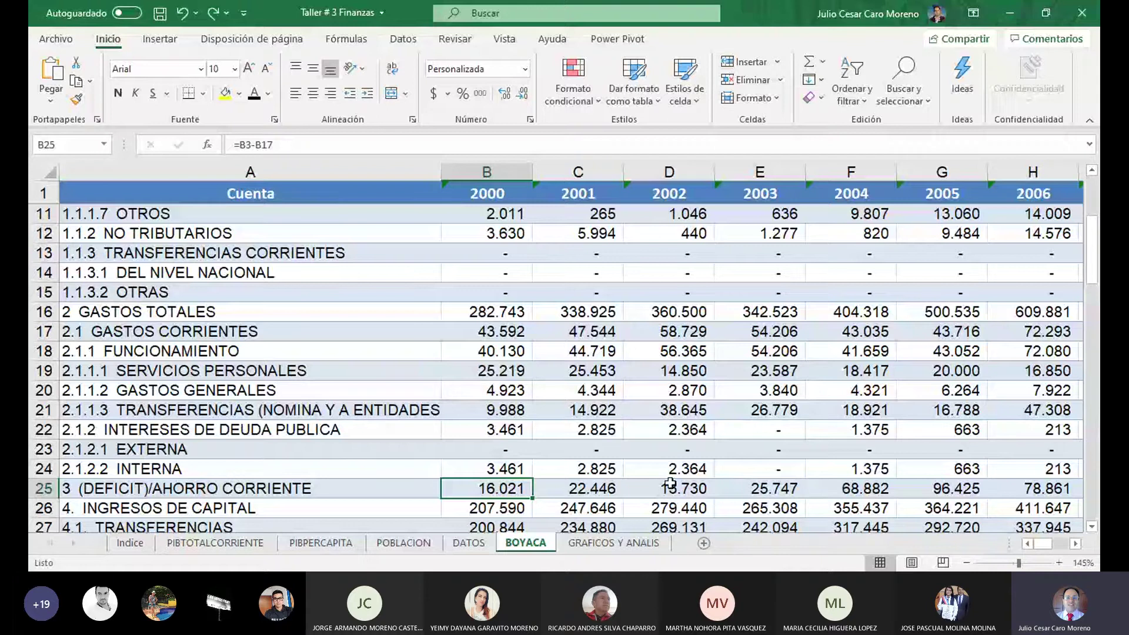
left_click_drag(486, 488, 800, 482)
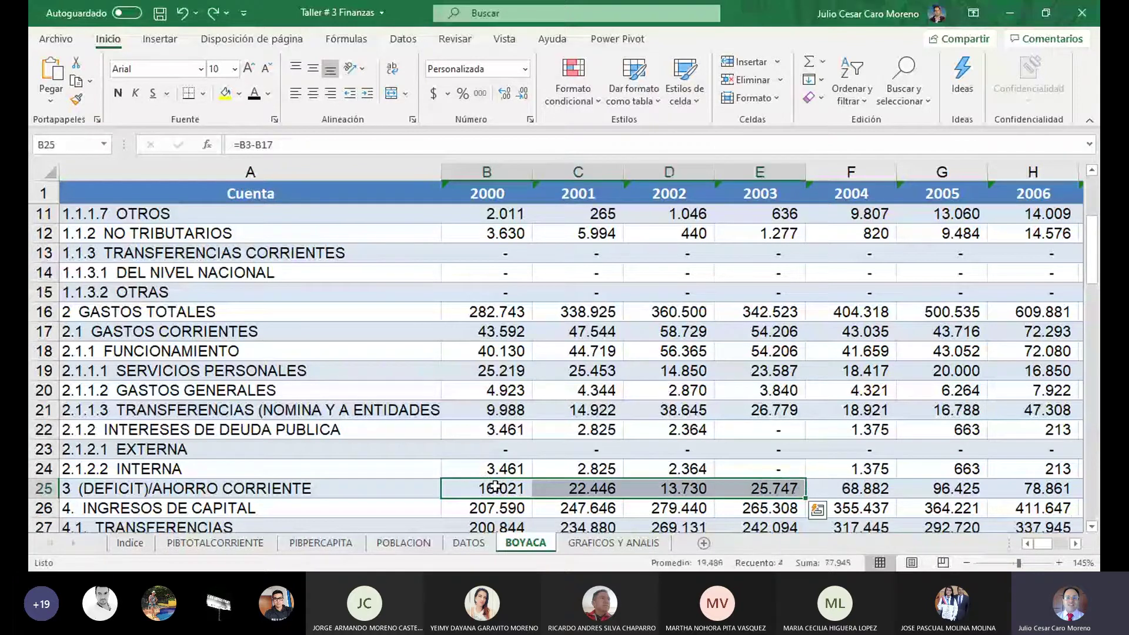
Review the current savings in row 25 of BOYACA from 2000 to 2005 against the surrounding accounts.
left_click_drag(491, 488, 905, 490)
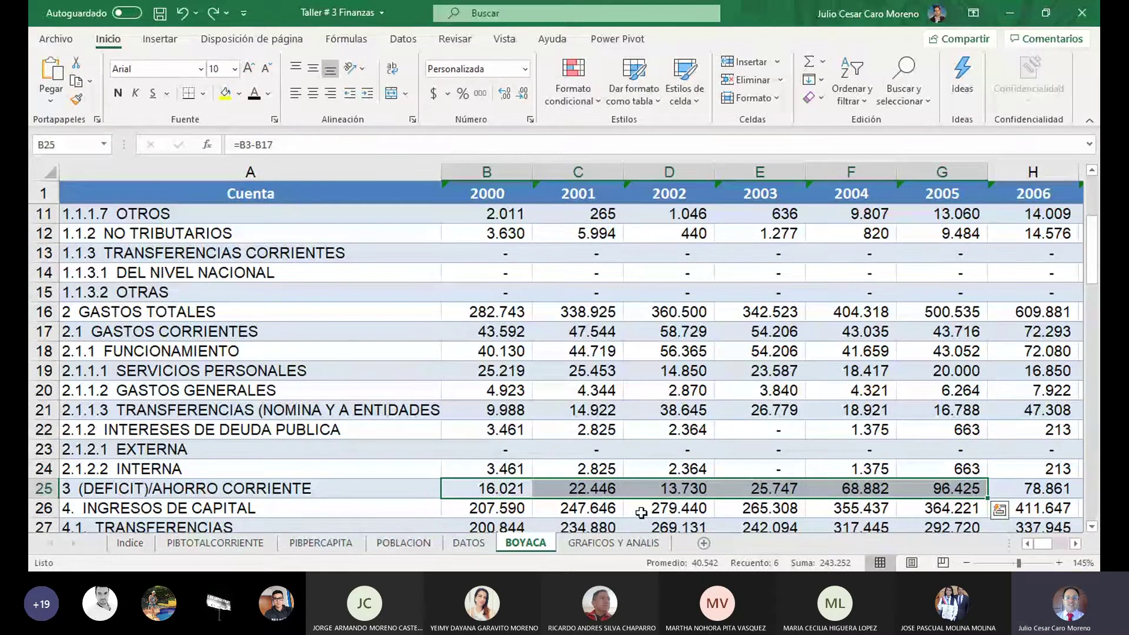
scroll(640, 512, "down", 2)
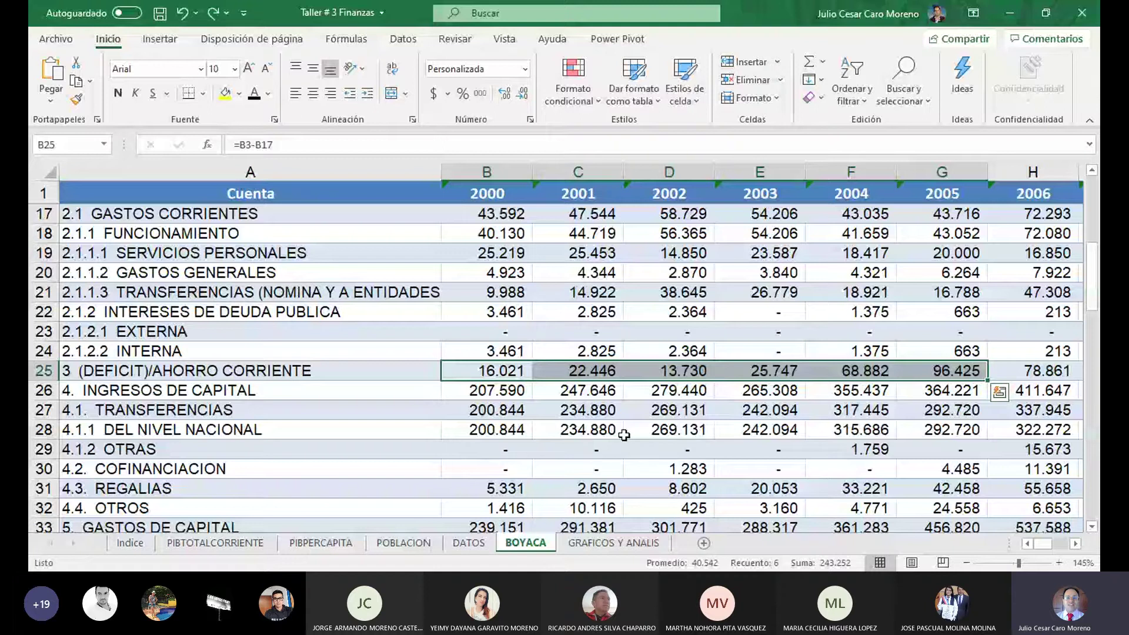
scroll(751, 448, "up", 1)
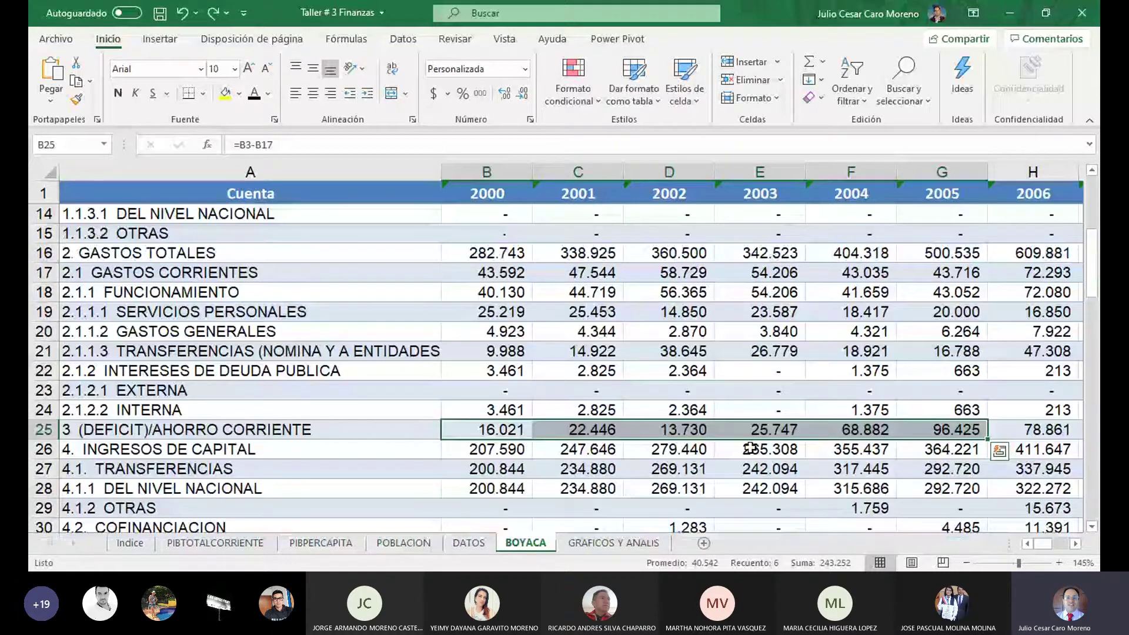
Move the current spending participation chart on BOYACA down to just below row 61, starting at column B.
scroll(750, 448, "down", 20)
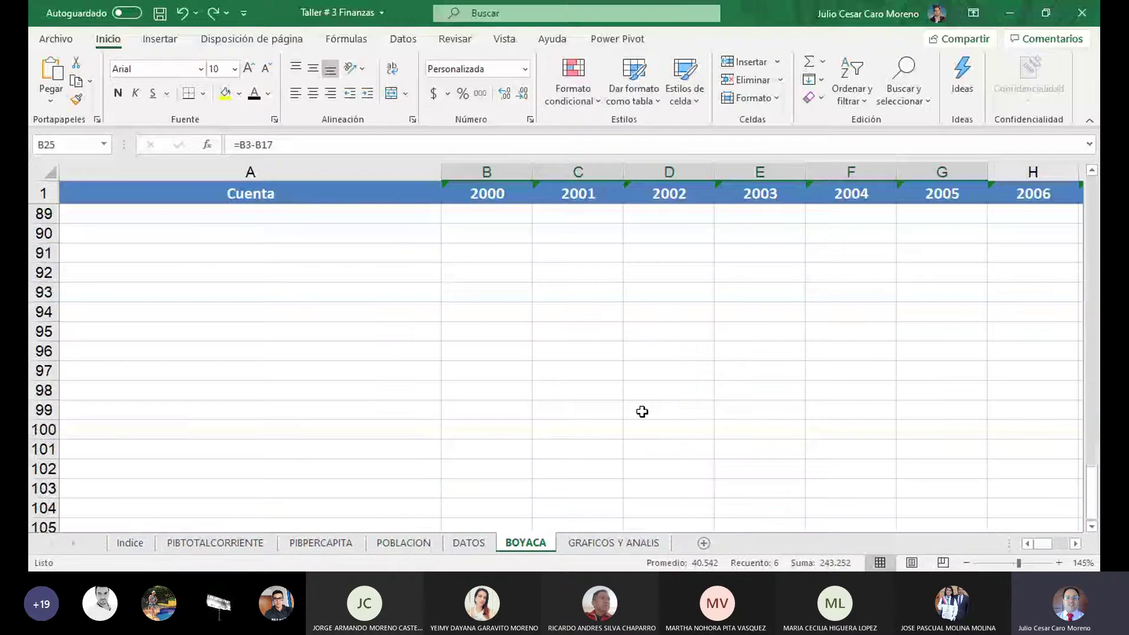
scroll(647, 408, "up", 3)
left_click_drag(1093, 485, 1087, 395)
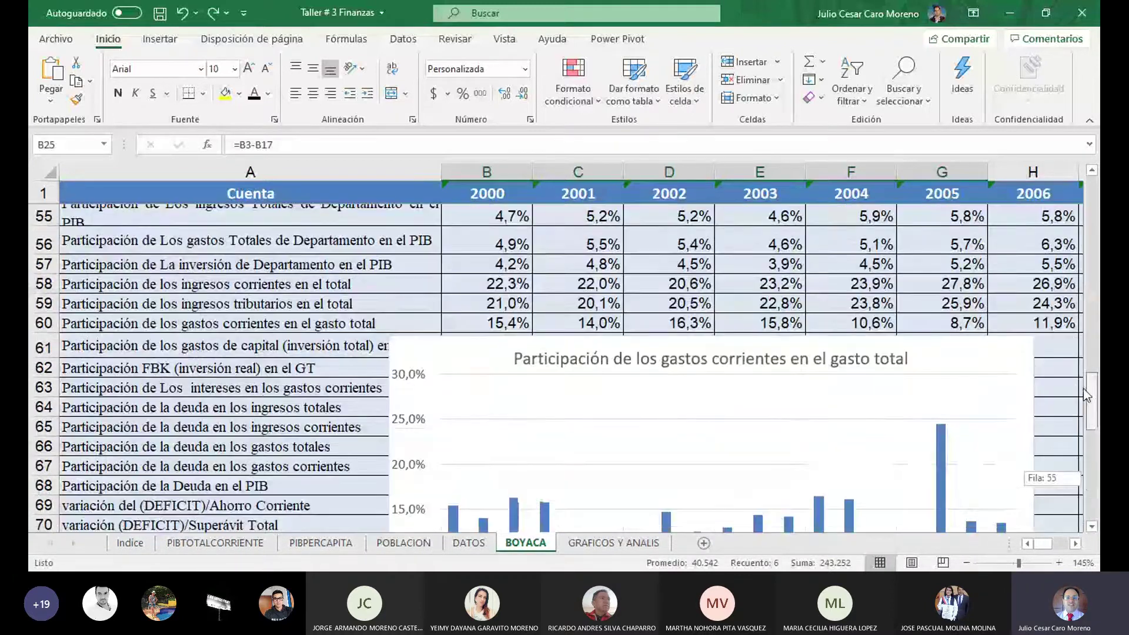
left_click_drag(466, 366, 512, 379)
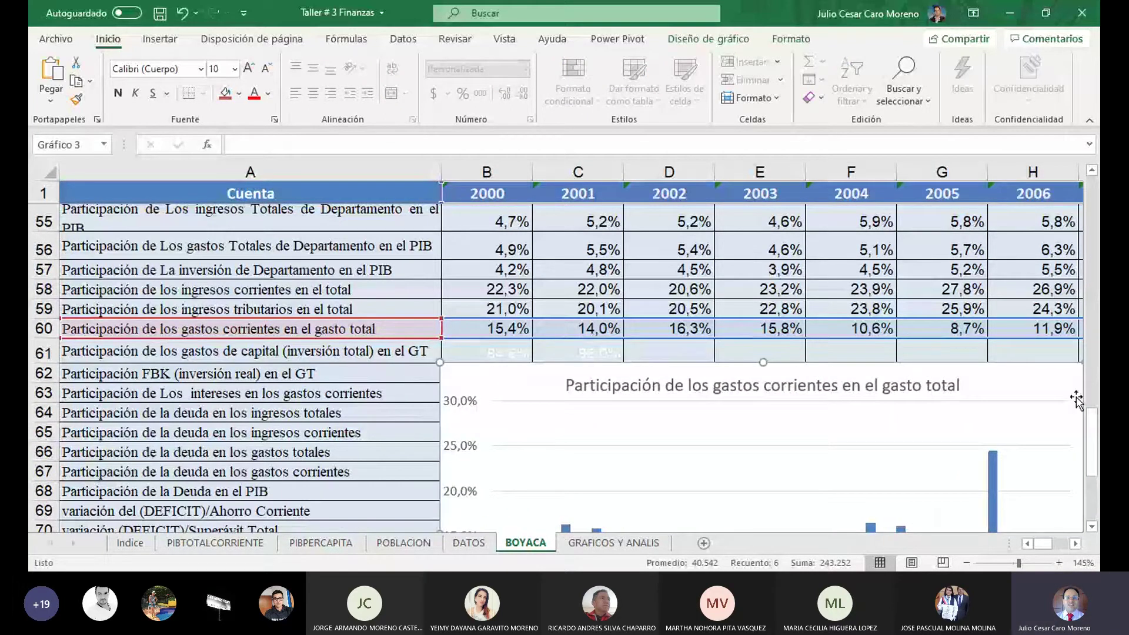
left_click_drag(1093, 427, 1098, 433)
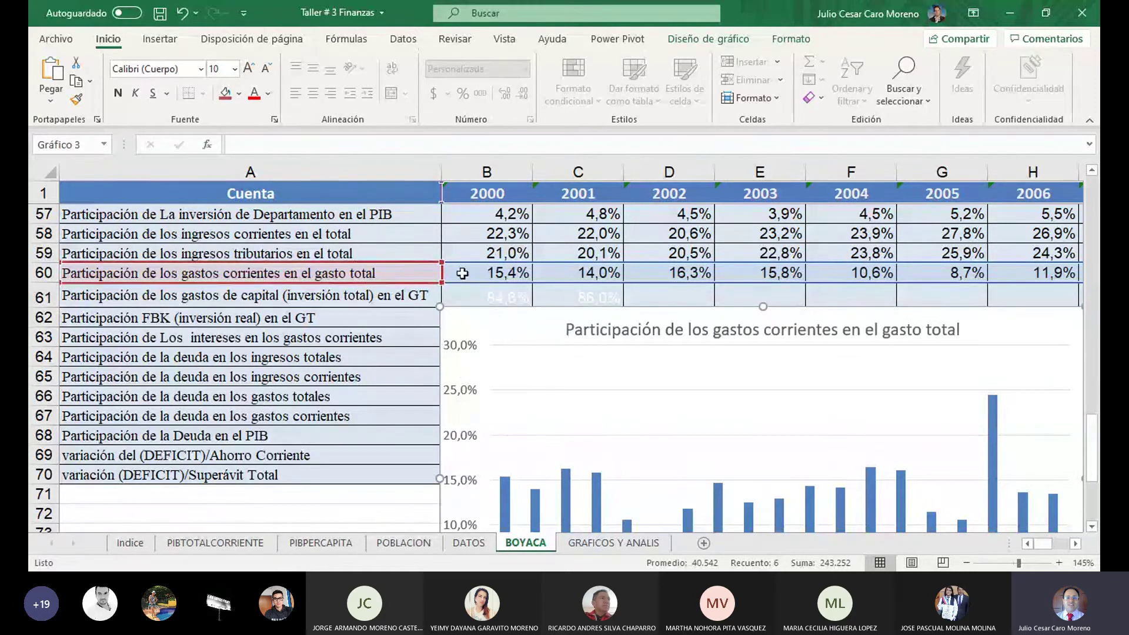
Examine how the current deficit or savings in row 25 of BOYACA develops from 2000 to 2018.
left_click_drag(1092, 438, 1083, 269)
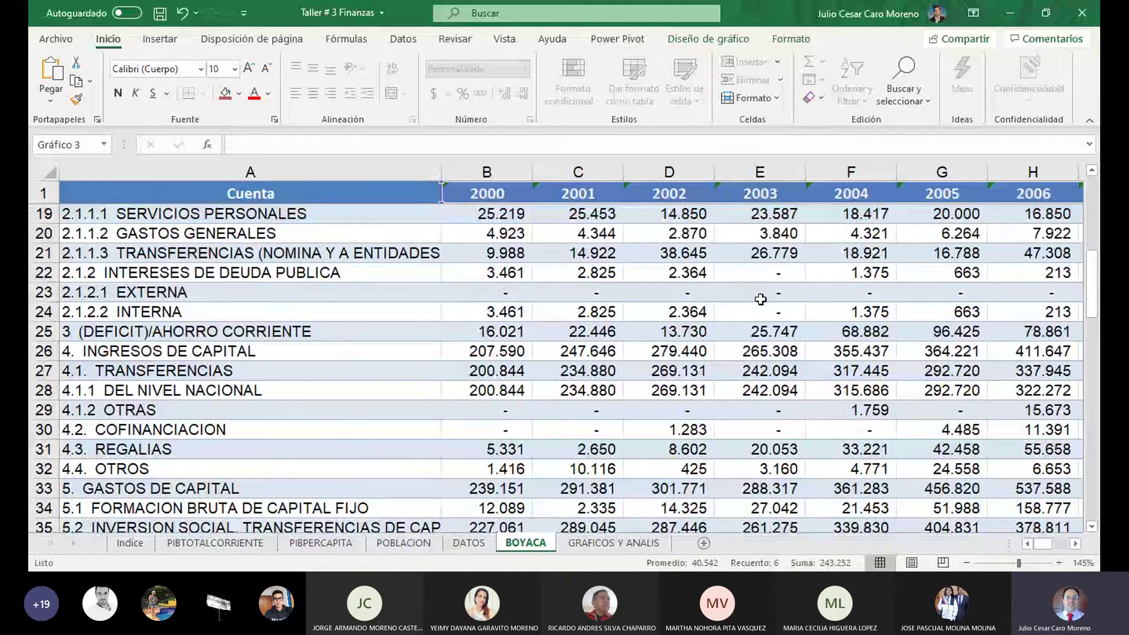
left_click(499, 333)
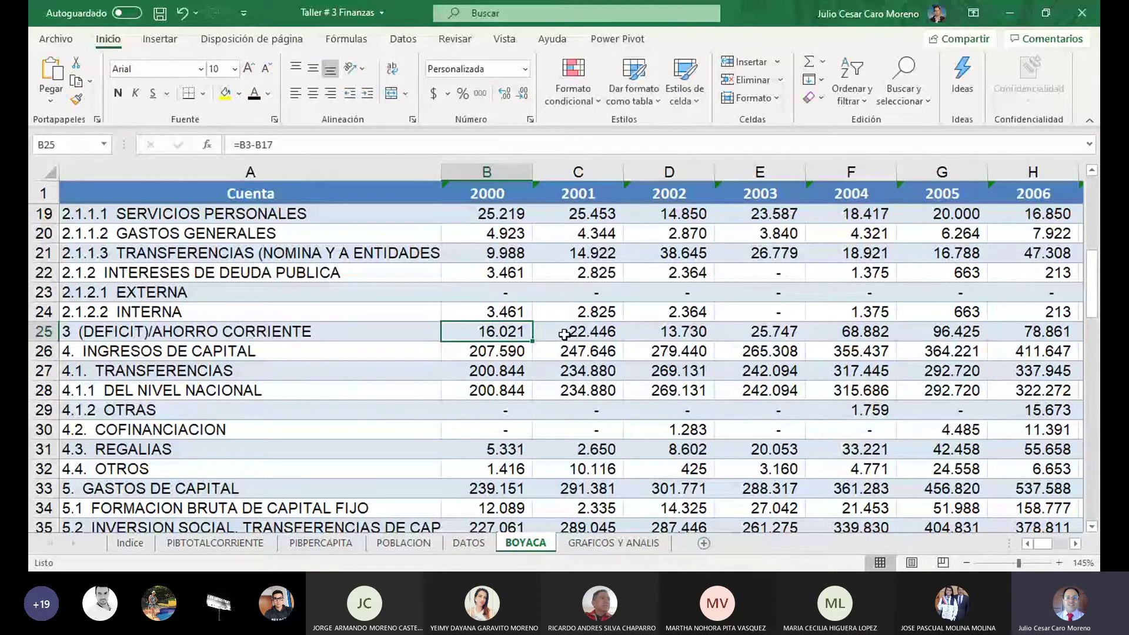
key("Right")
key("Right")
key("Right")
key("Right")
key("Right")
key("Right")
key("Right")
key("Right")
key("Right")
key("Right")
key("Right")
key("Right")
key("Right")
key("Right")
key("Right")
key("Right")
key("Right")
key("Right")
key("Right")
key("Right")
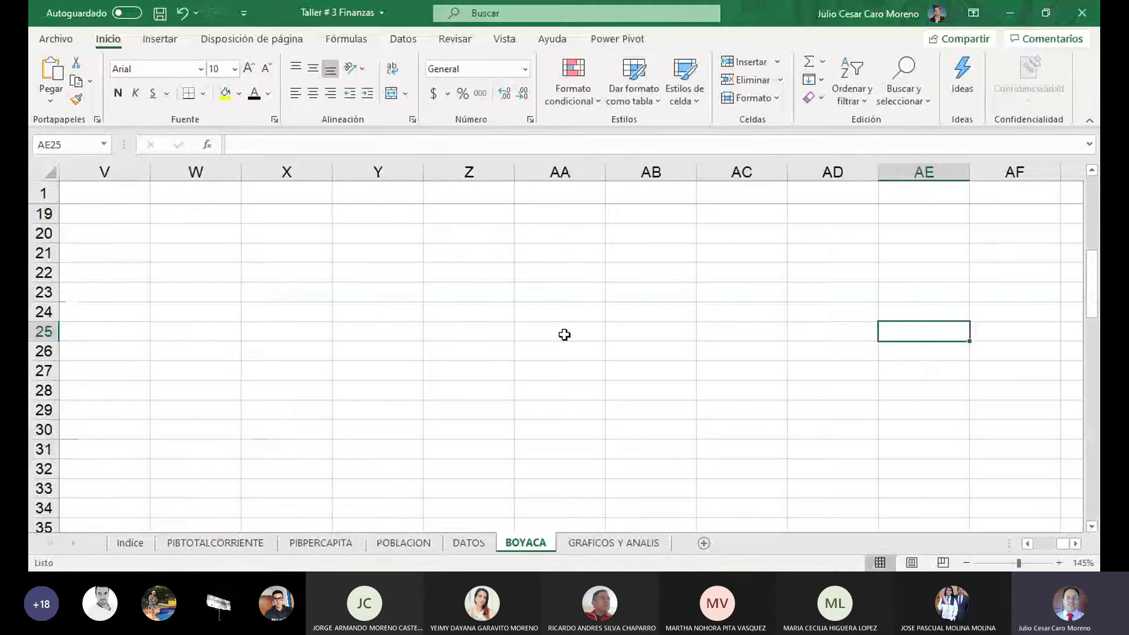
key("Left")
key("Left")
key("Left")
key("Left")
key("Left")
key("Left")
key("Left")
key("Left")
key("Left")
key("Left")
key("Left")
key("Left")
key("Left")
key("Left")
key("Left")
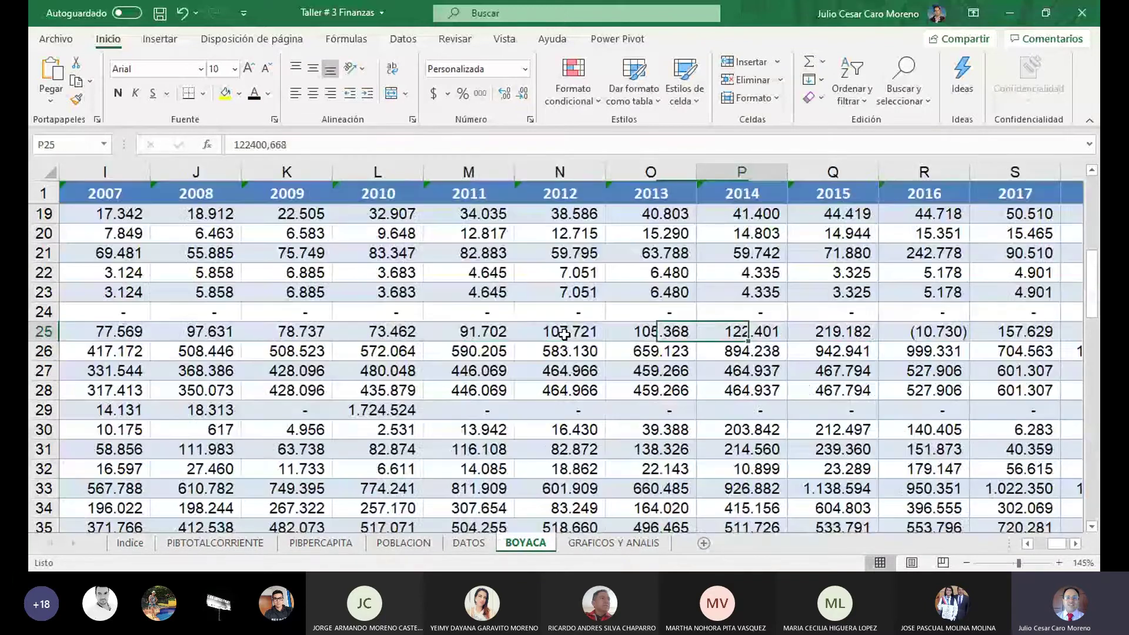
key("Right")
key("Right")
key("Right")
key("Right")
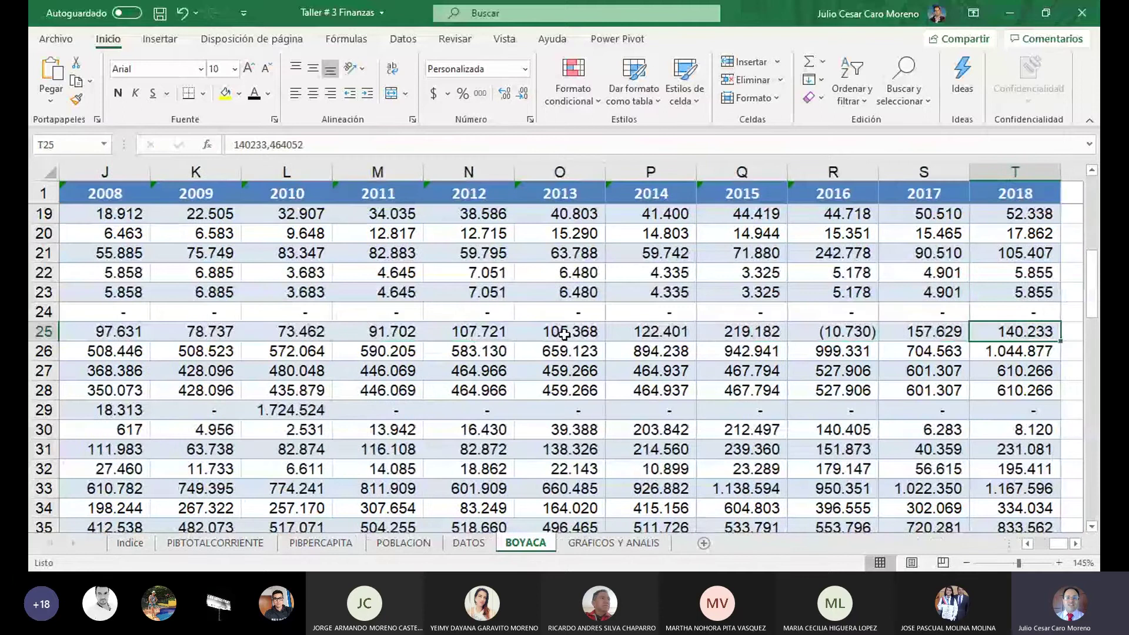
key("ctrl+Left")
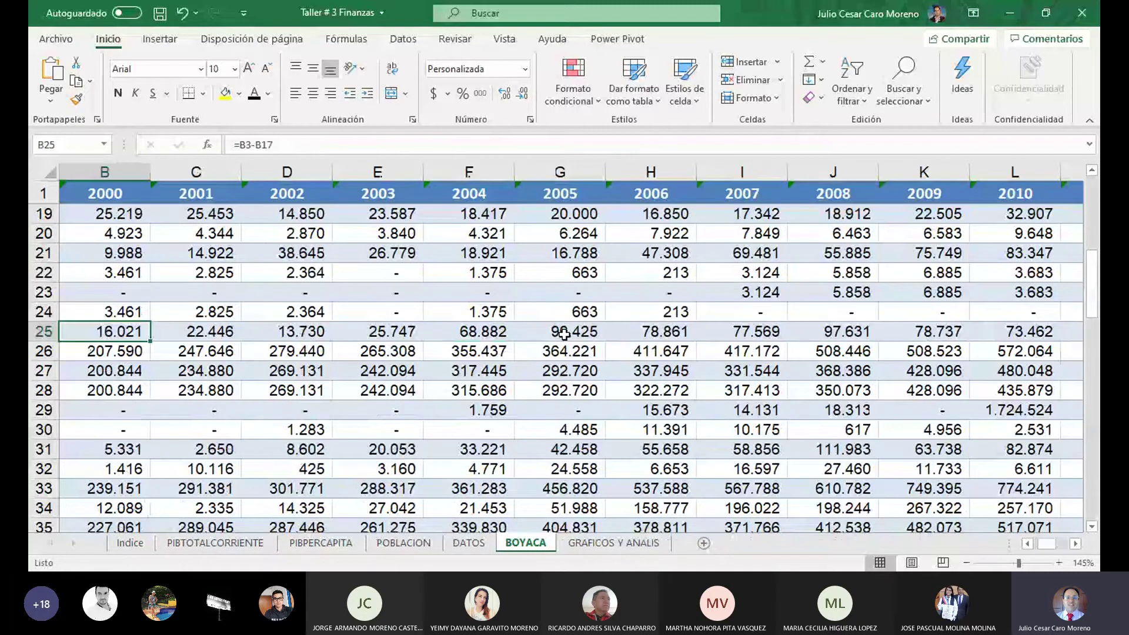
Return to the participation indicators and move the current spending chart down to just below row 62.
key("Left")
key("Down")
scroll(595, 361, "down", 20)
scroll(608, 364, "down", 3)
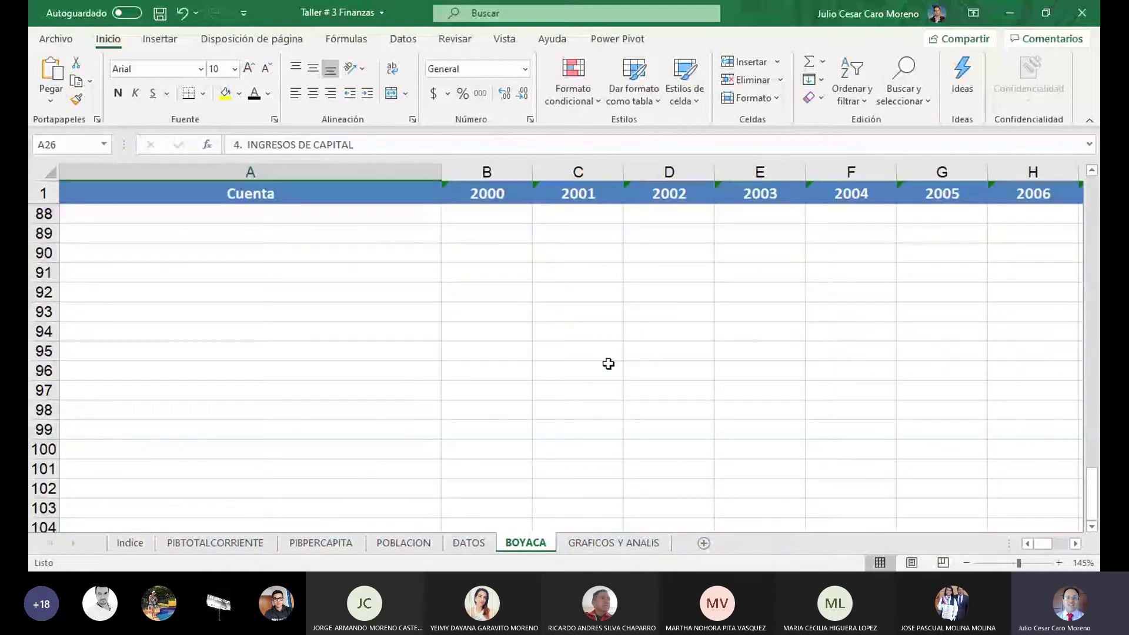
scroll(711, 383, "up", 9)
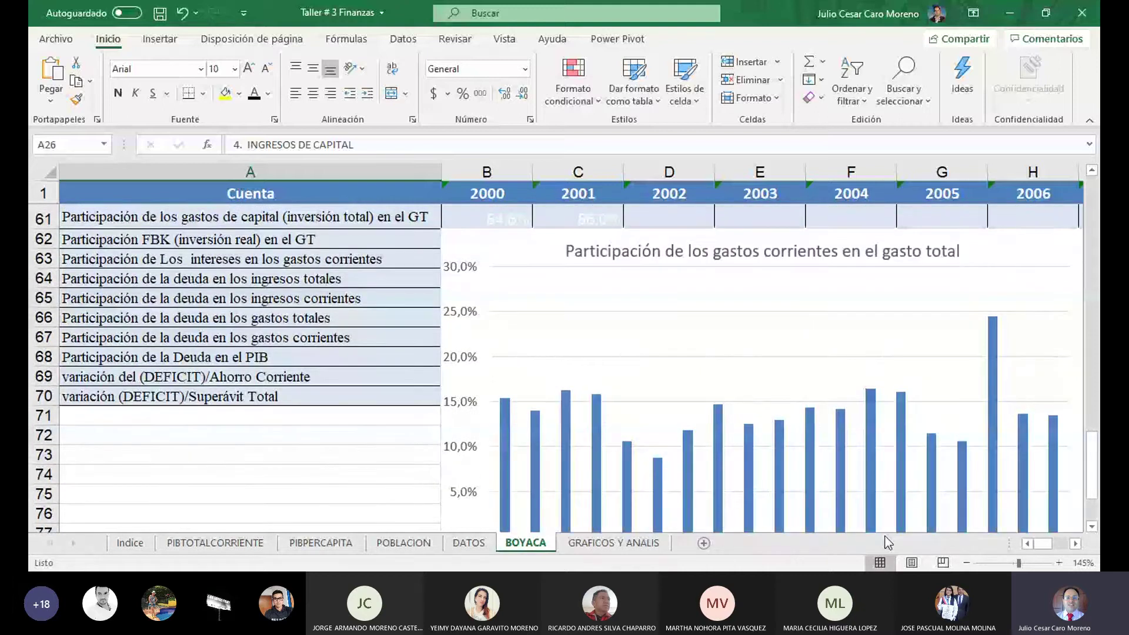
left_click(1075, 544)
left_click(1075, 543)
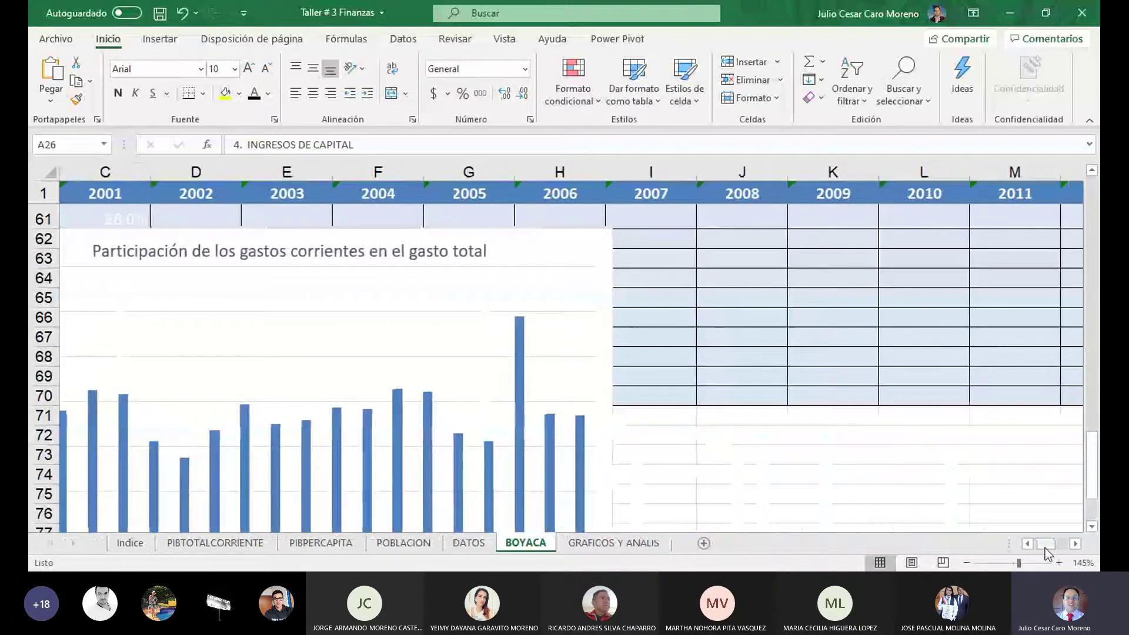
left_click_drag(1045, 548, 1036, 547)
scroll(942, 302, "up", 2)
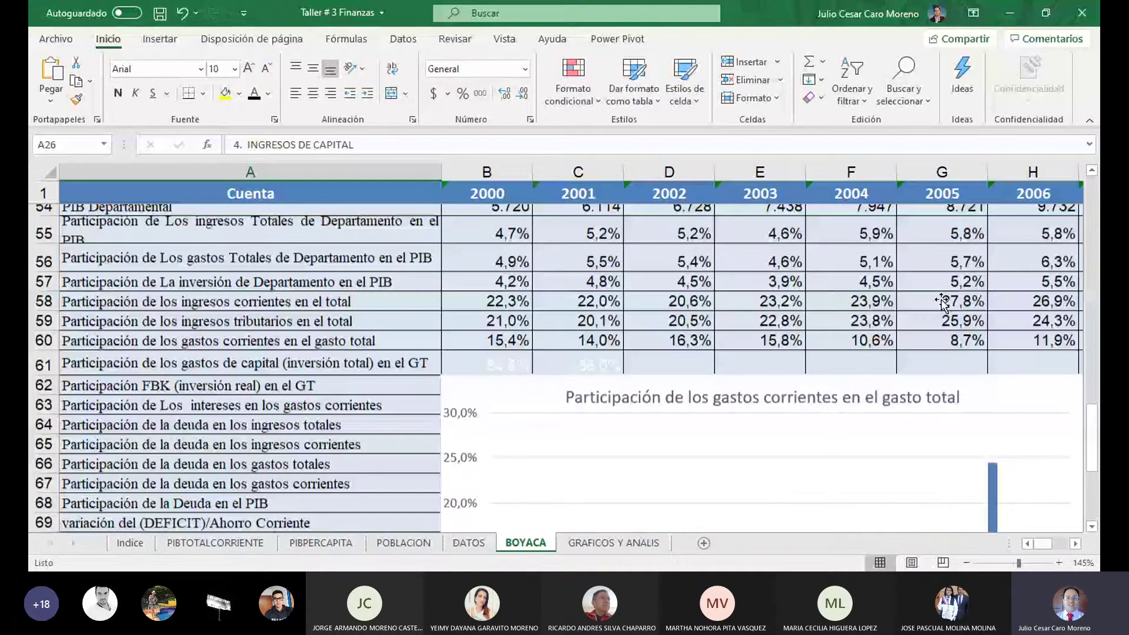
scroll(942, 302, "up", 1)
left_click(482, 438)
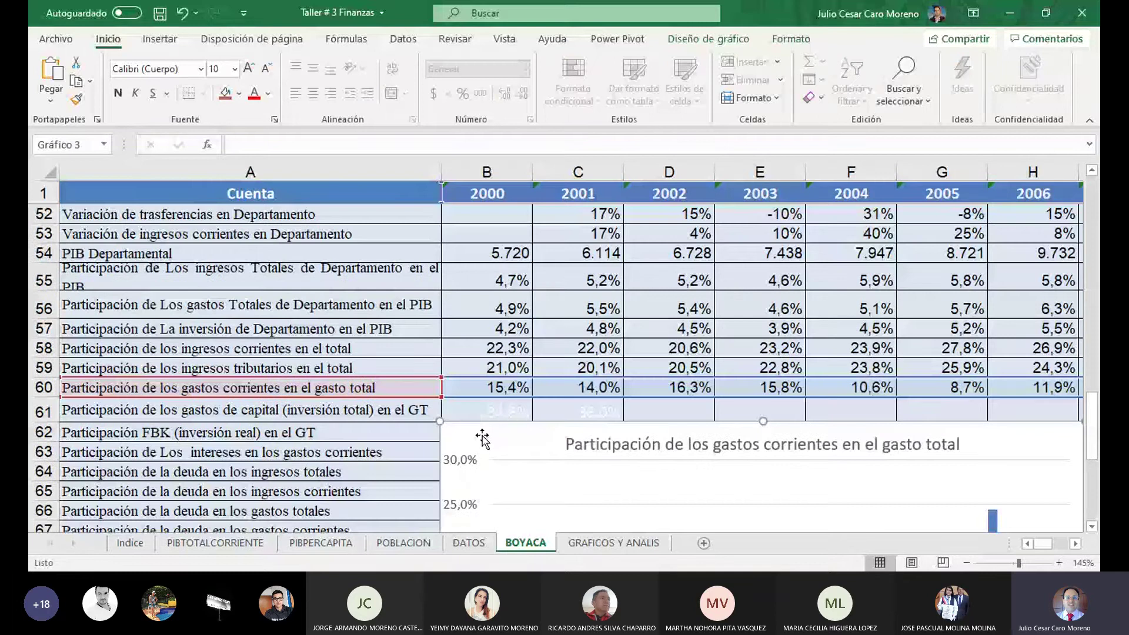
left_click_drag(482, 438, 463, 425)
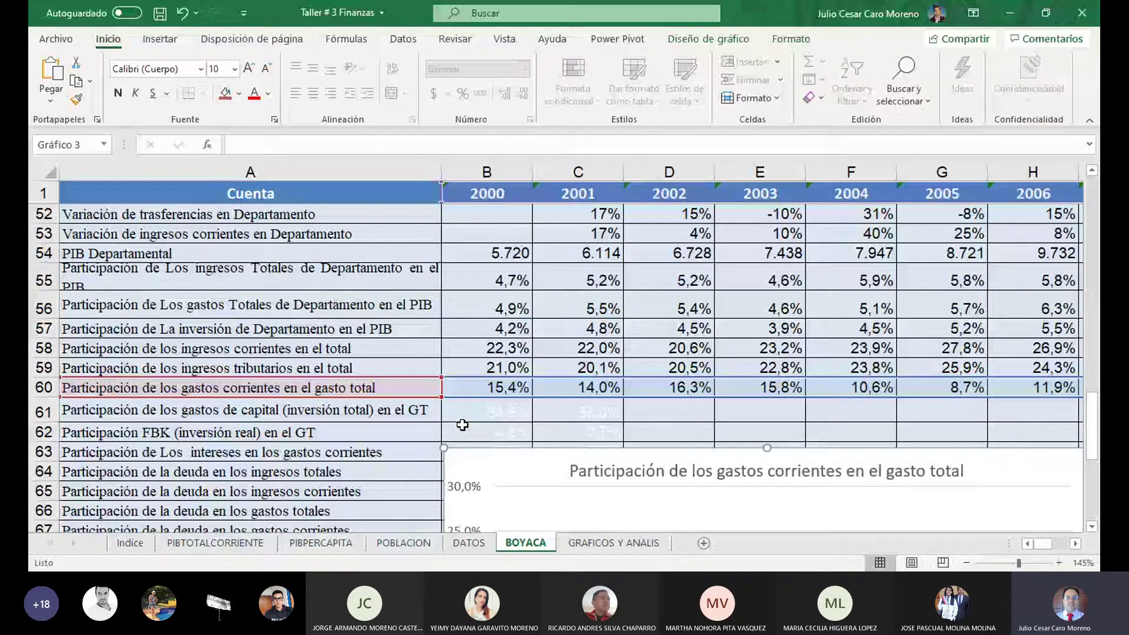
Set the font of the capital spending share in B61 to black and check its formula =B33/B16.
left_click(463, 417)
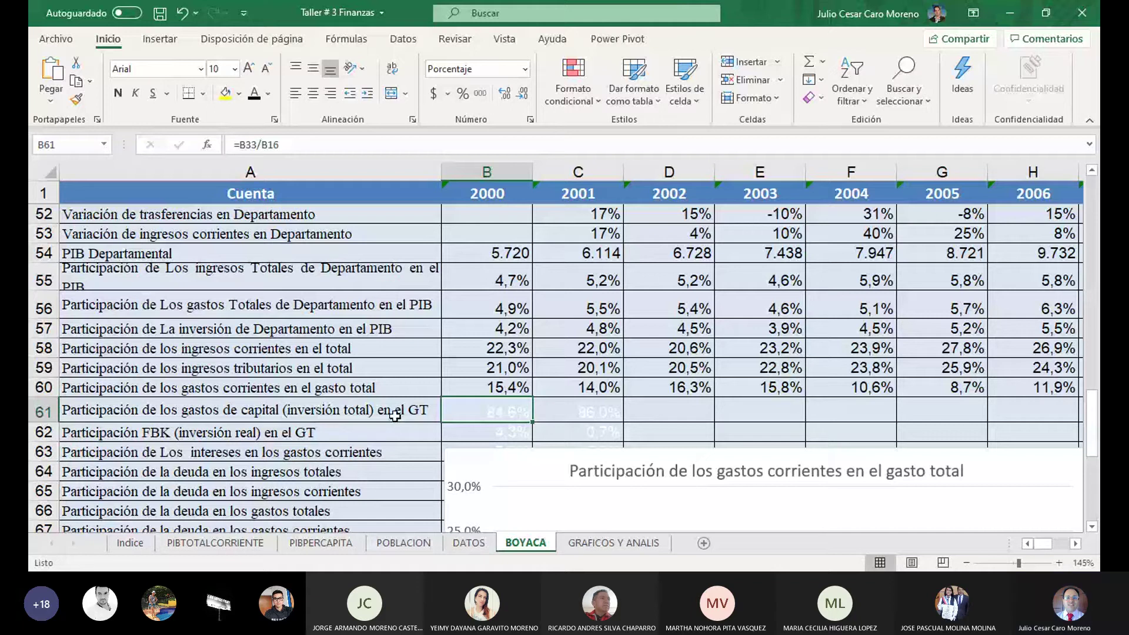
left_click(255, 94)
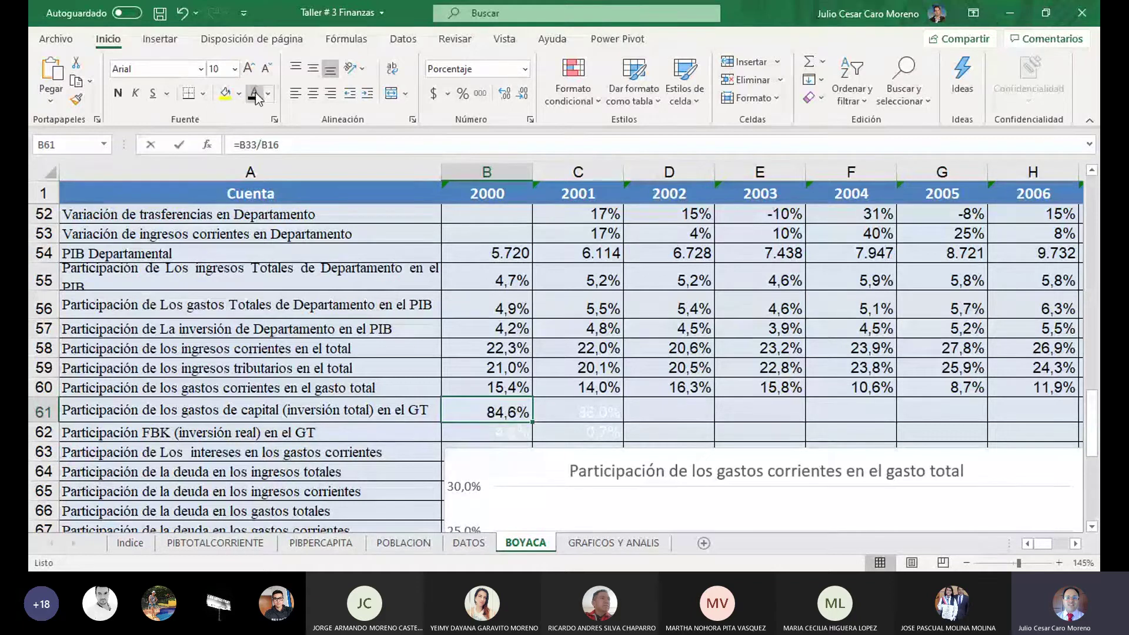
key("F2")
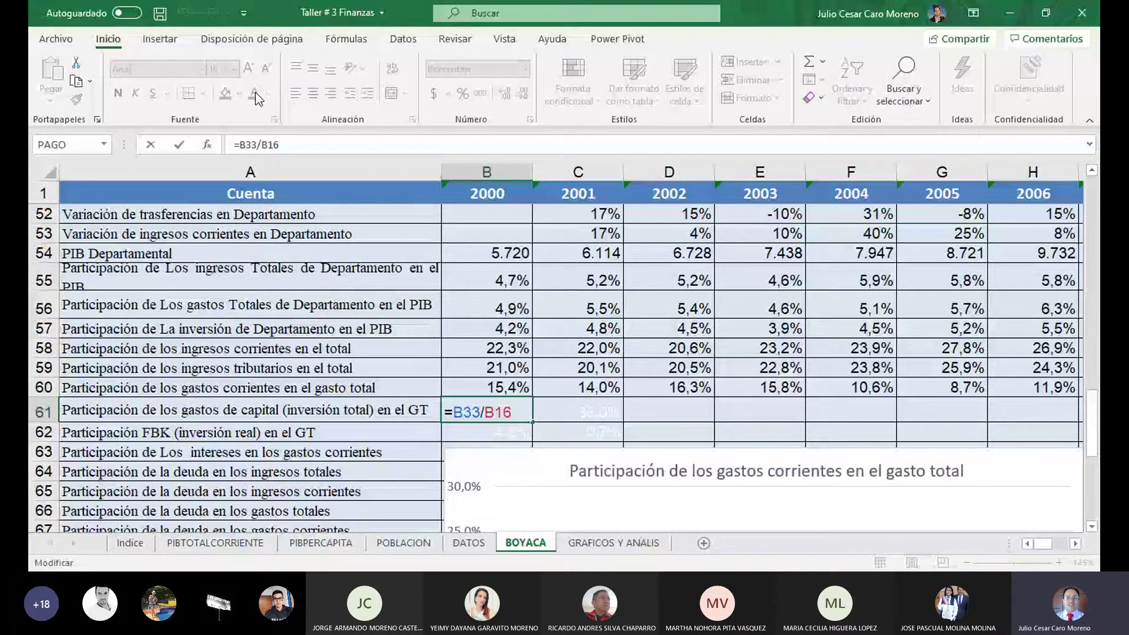
key("Return")
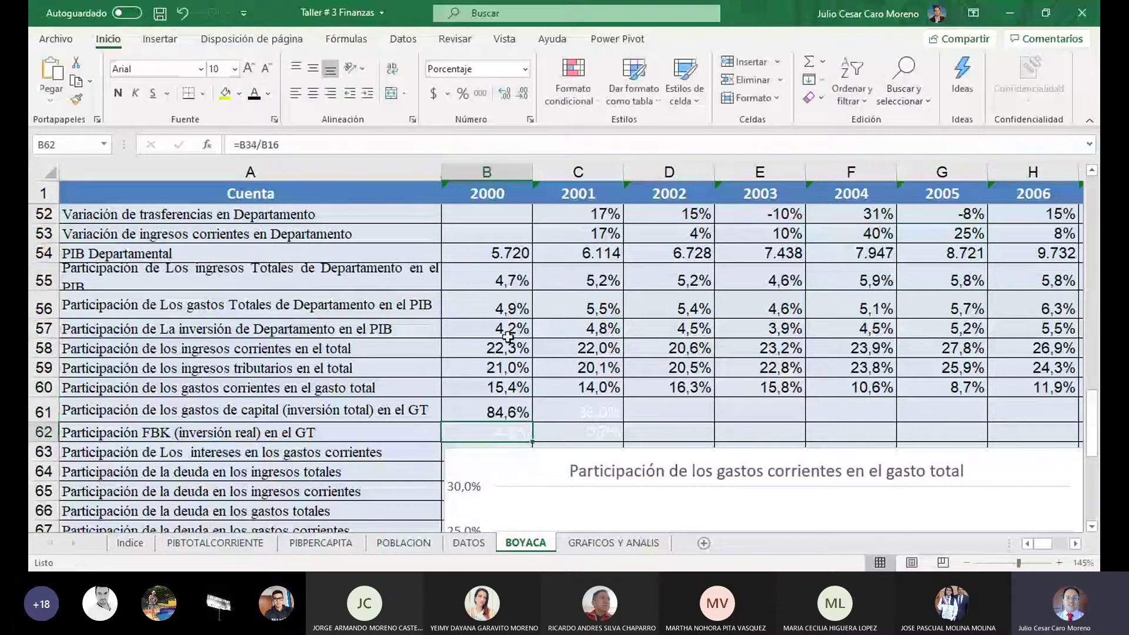
key("Up")
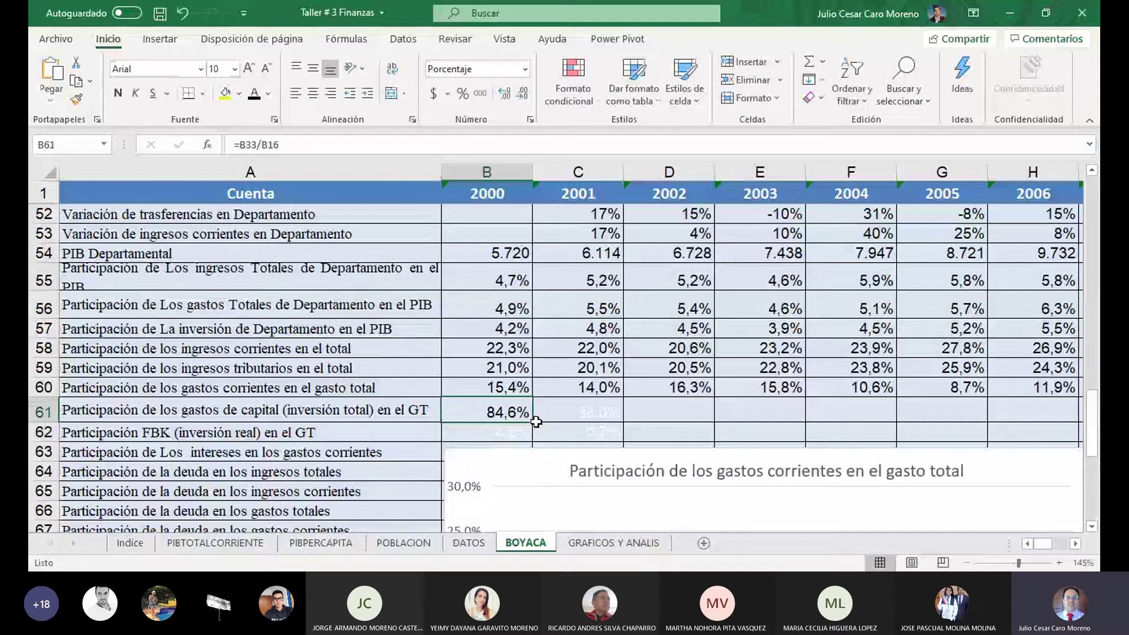
Fill the B61 formula across to T61 and make the chart plot the capital spending share in row 61.
left_click_drag(536, 422, 841, 413)
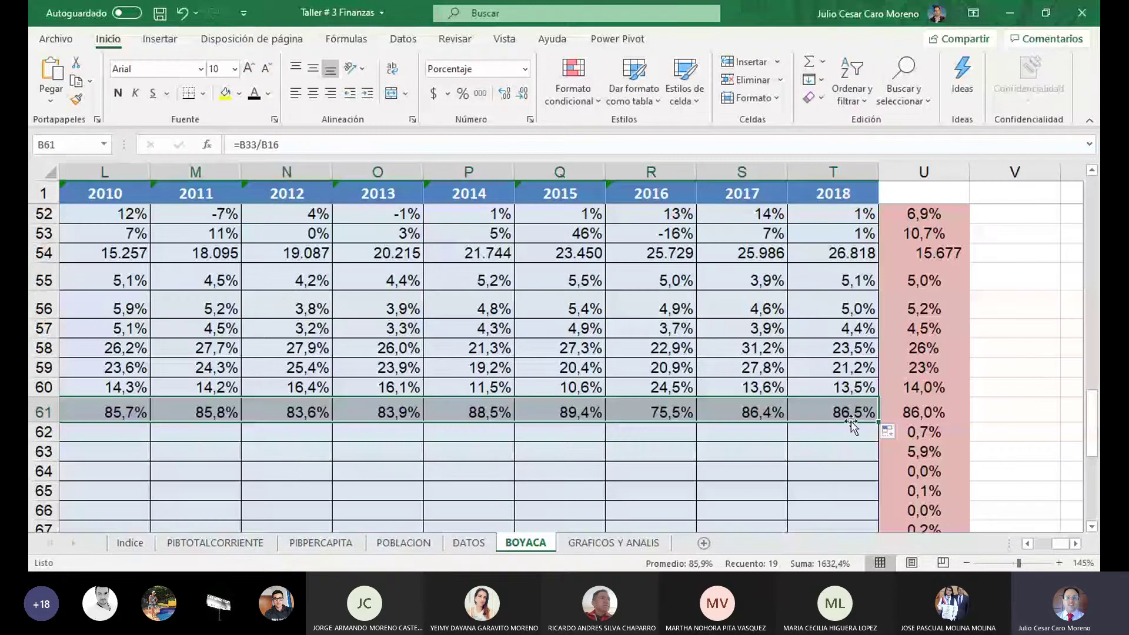
left_click(1027, 544)
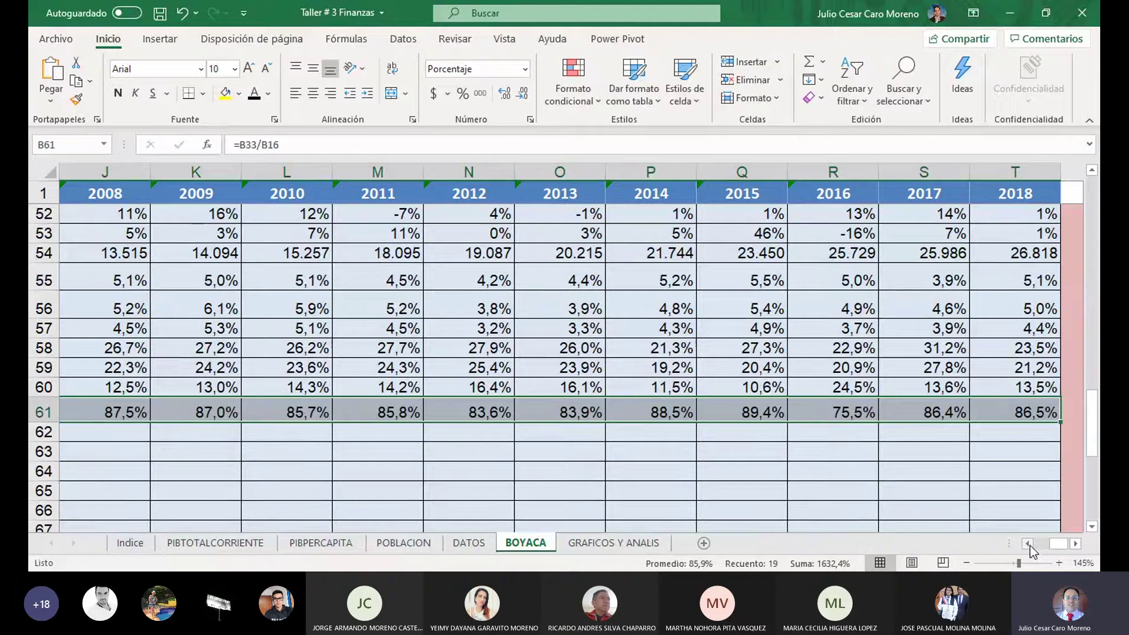
left_click(1029, 545)
scroll(503, 357, "down", 1)
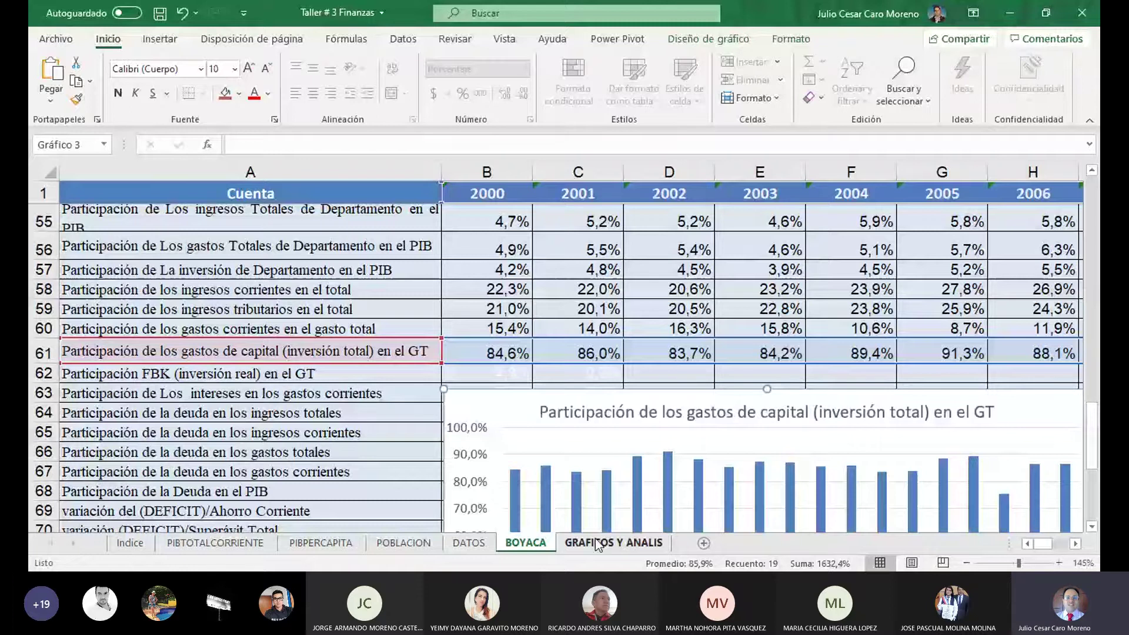
Copy the capital spending chart to row 495 of GRAFICOS Y ANALIS and place a copy of the red dashed average line at about 86%.
left_click(595, 538)
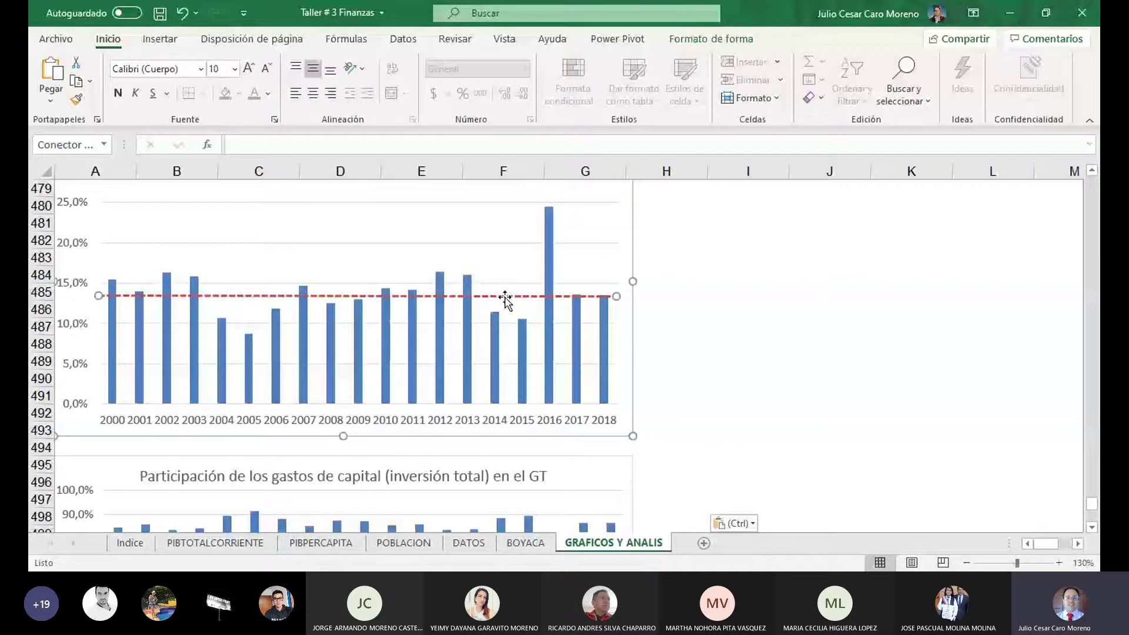
left_click_drag(505, 299, 570, 370)
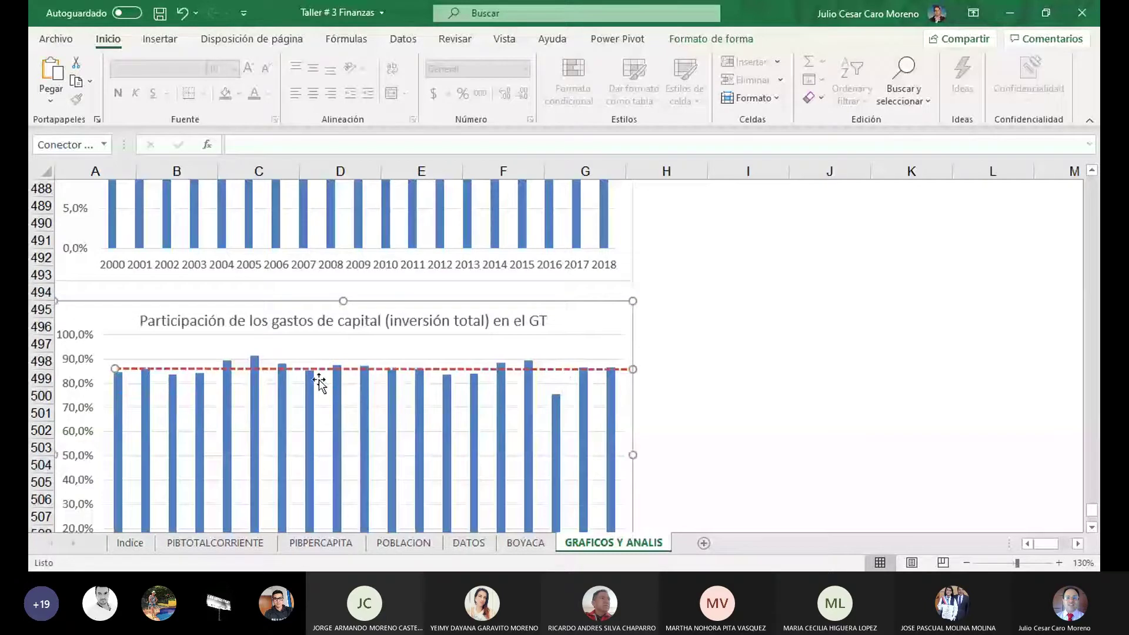
left_click(725, 394)
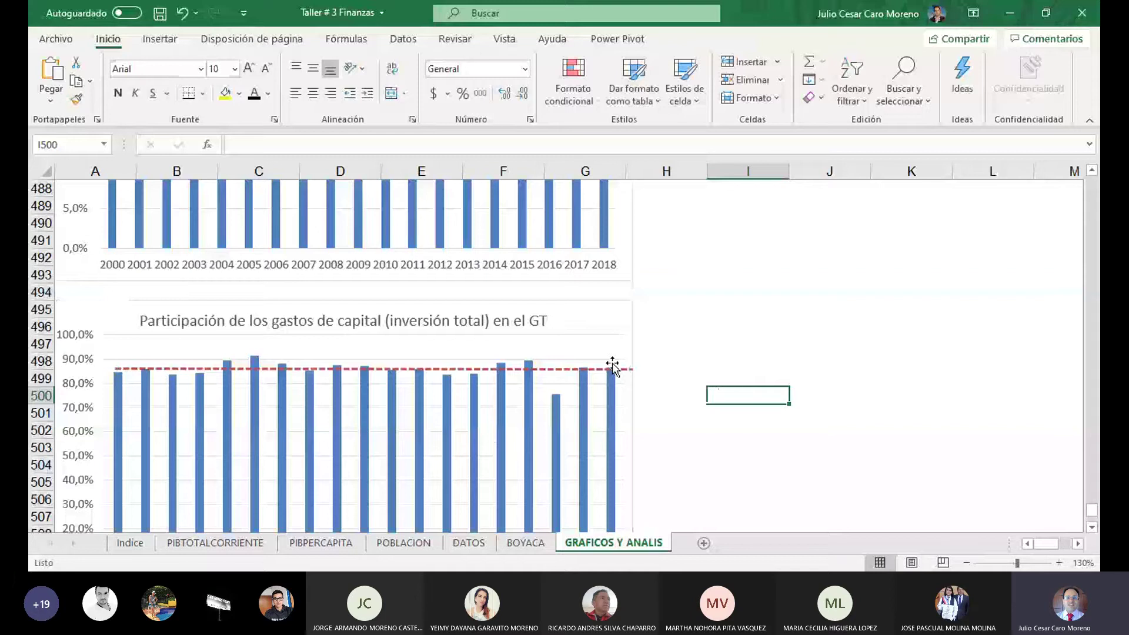
left_click(612, 368)
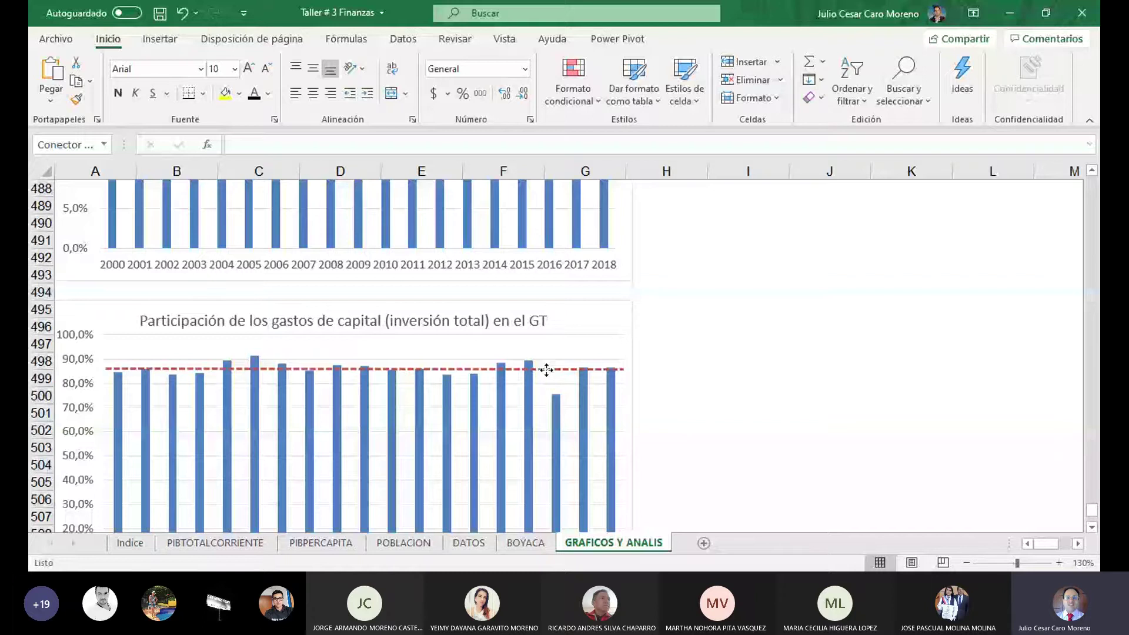
left_click(748, 362)
scroll(776, 374, "down", 2)
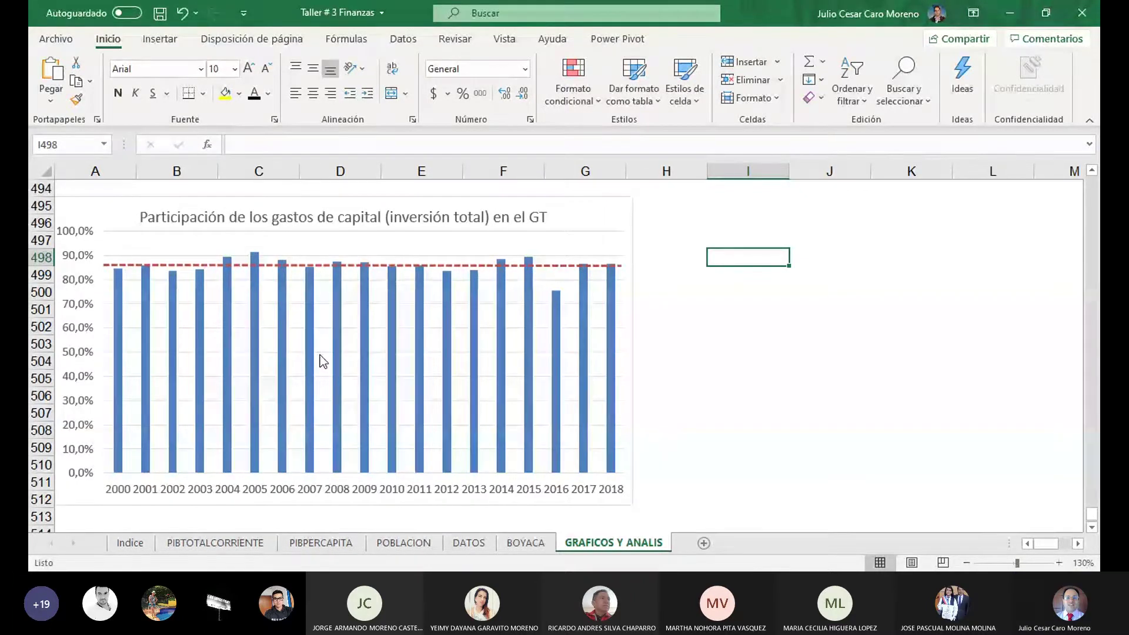
Move the capital spending chart on BOYACA below row 64 and select the real investment (FBK) indicator label in A62.
left_click(526, 544)
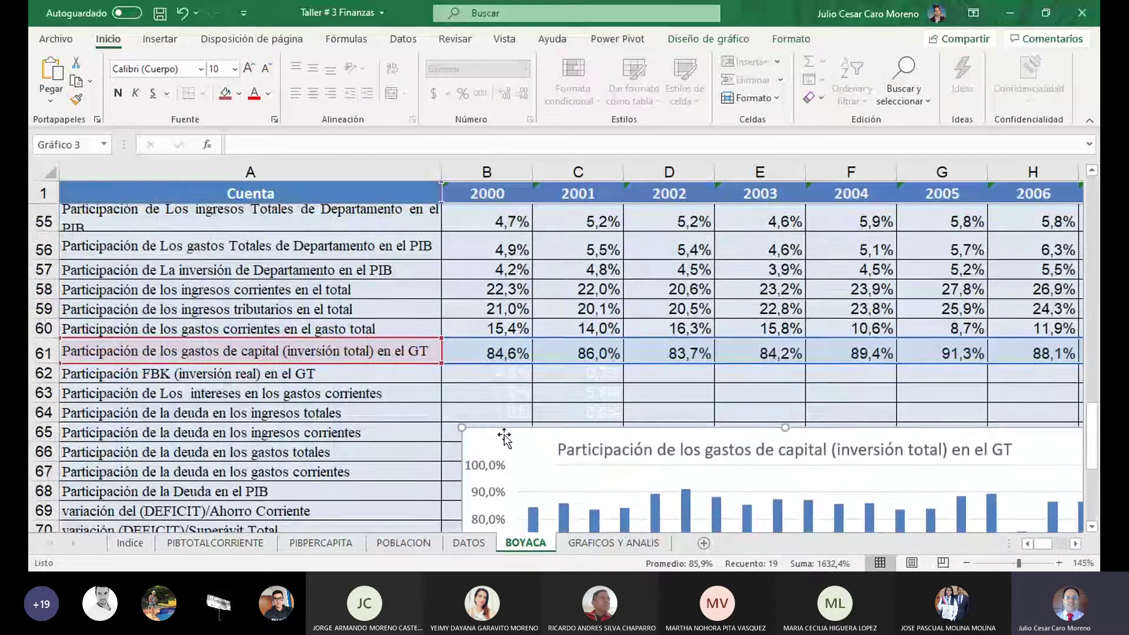
scroll(386, 337, "down", 1)
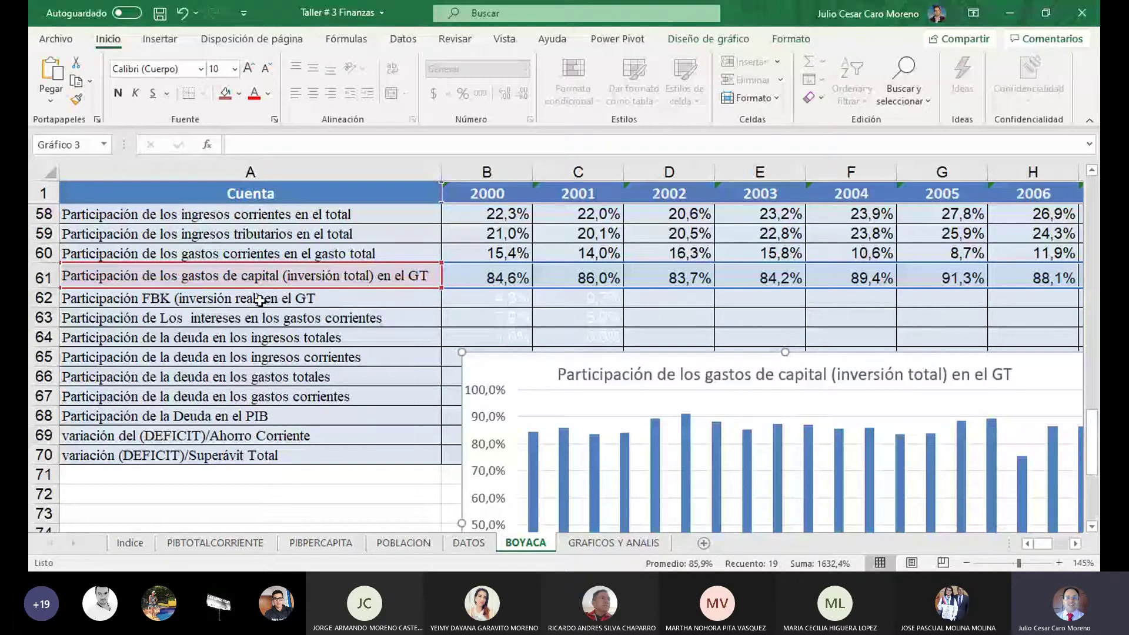
left_click(322, 300)
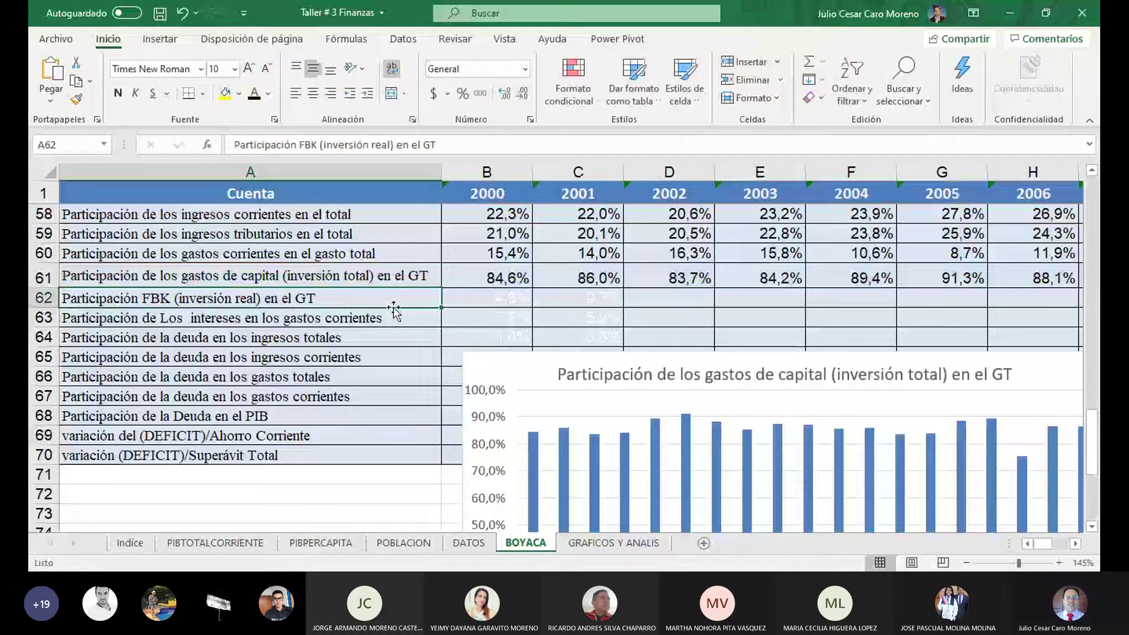
Set the font of the FBK share in B62 to black and check its formula =B34/B16 against the referenced cells.
left_click(499, 302)
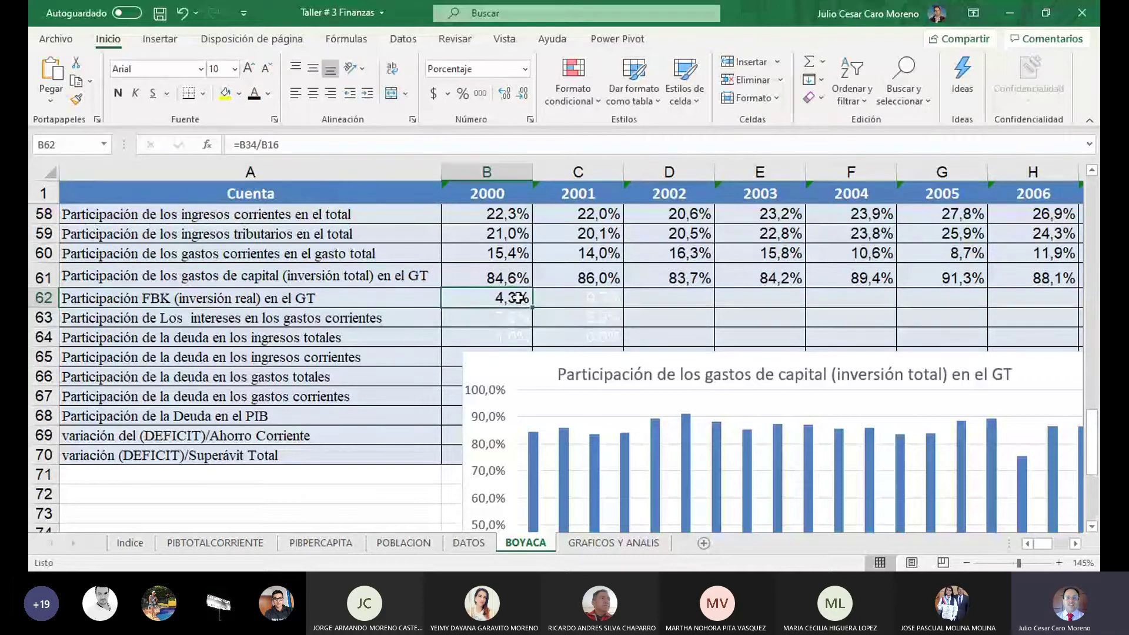
double_click(517, 298)
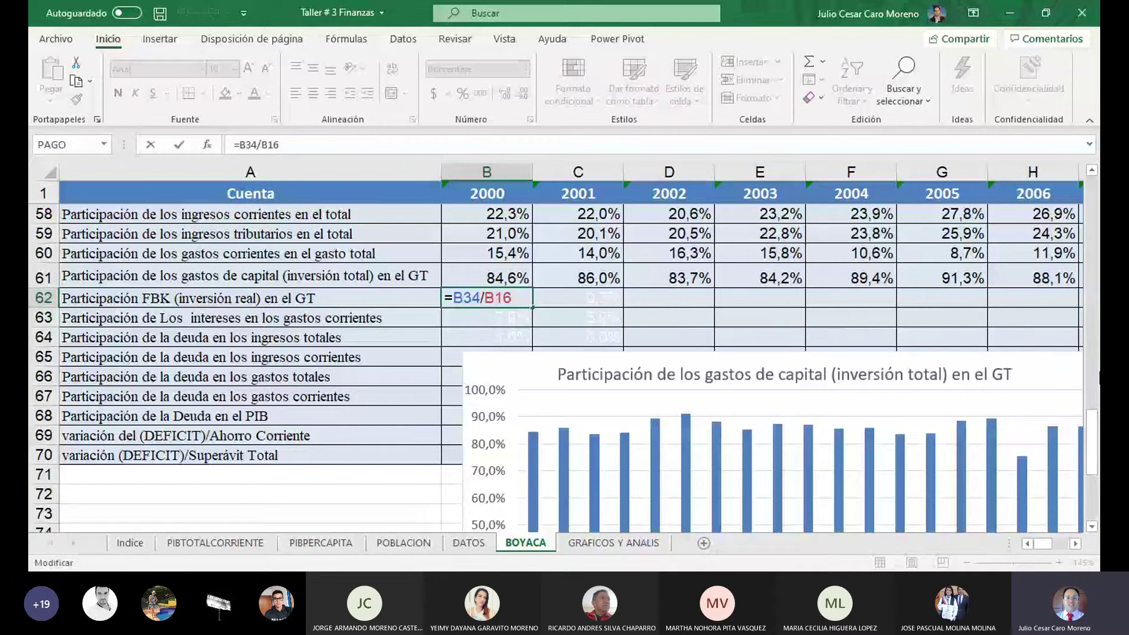
left_click_drag(1098, 453, 1098, 325)
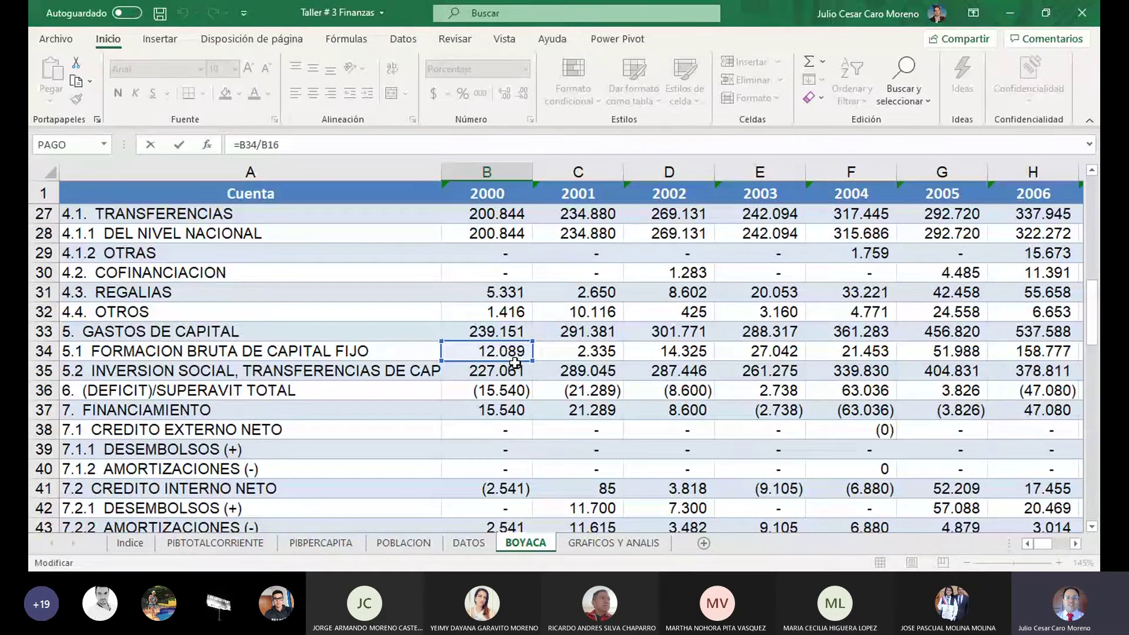
key("ctrl+Return")
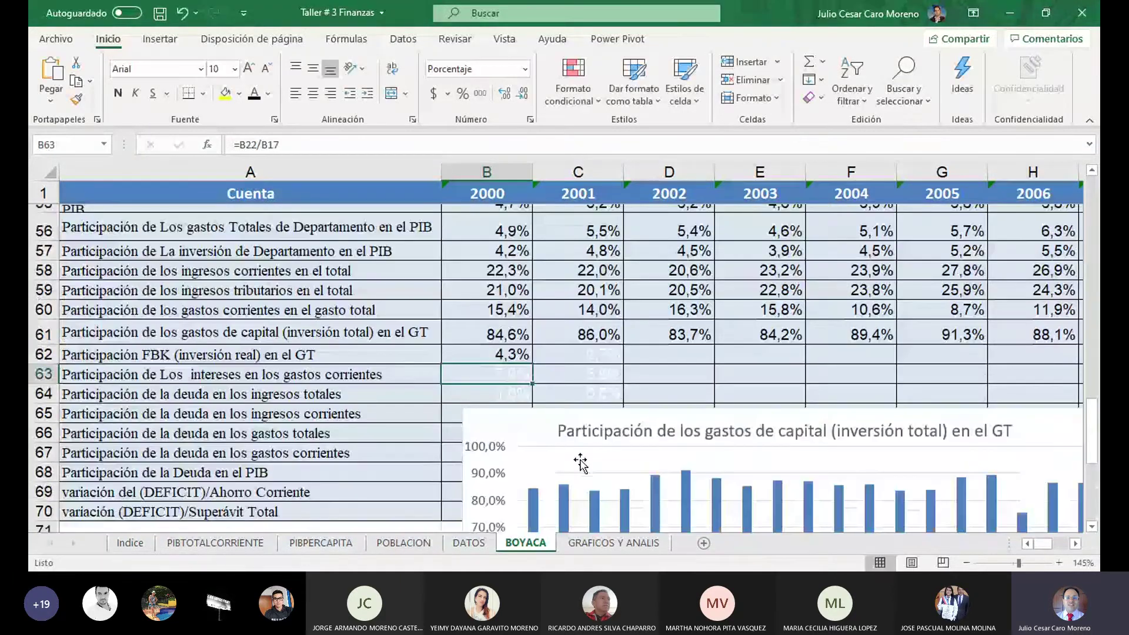
scroll(498, 261, "down", 1)
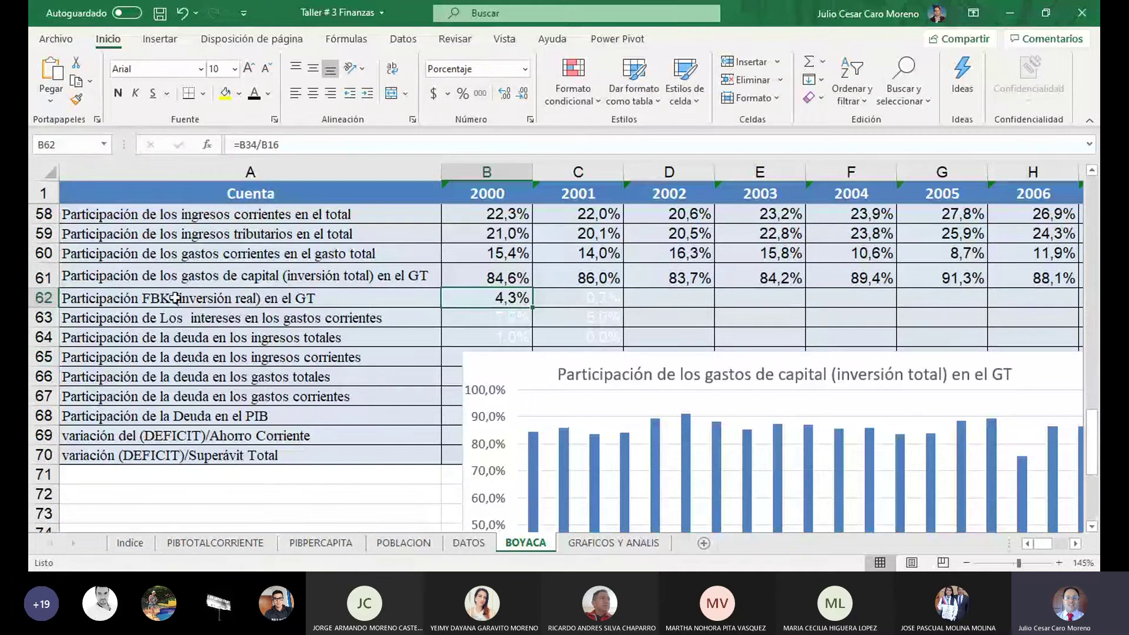
Try to color the words "(inversión real" red in the A62 label.
double_click(235, 296)
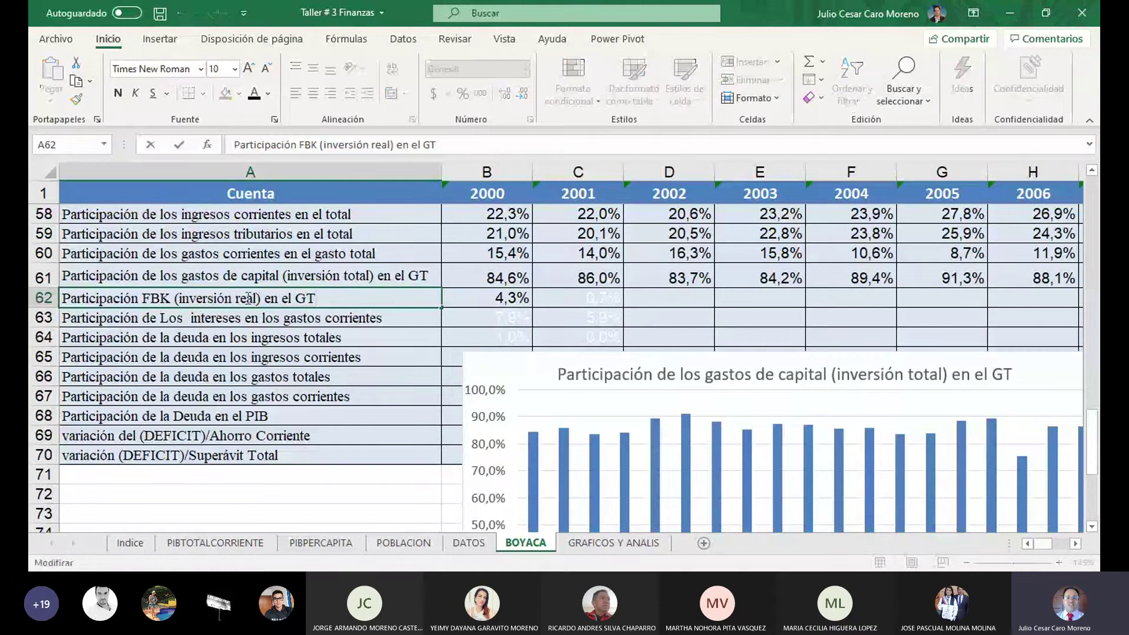
left_click_drag(256, 298, 174, 298)
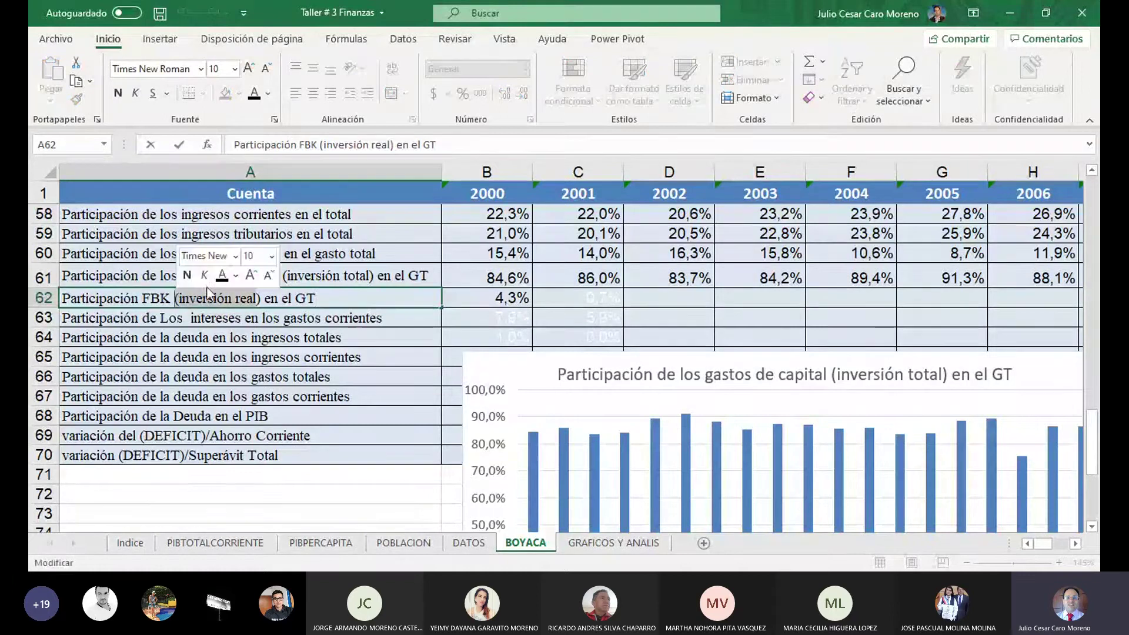
left_click(269, 94)
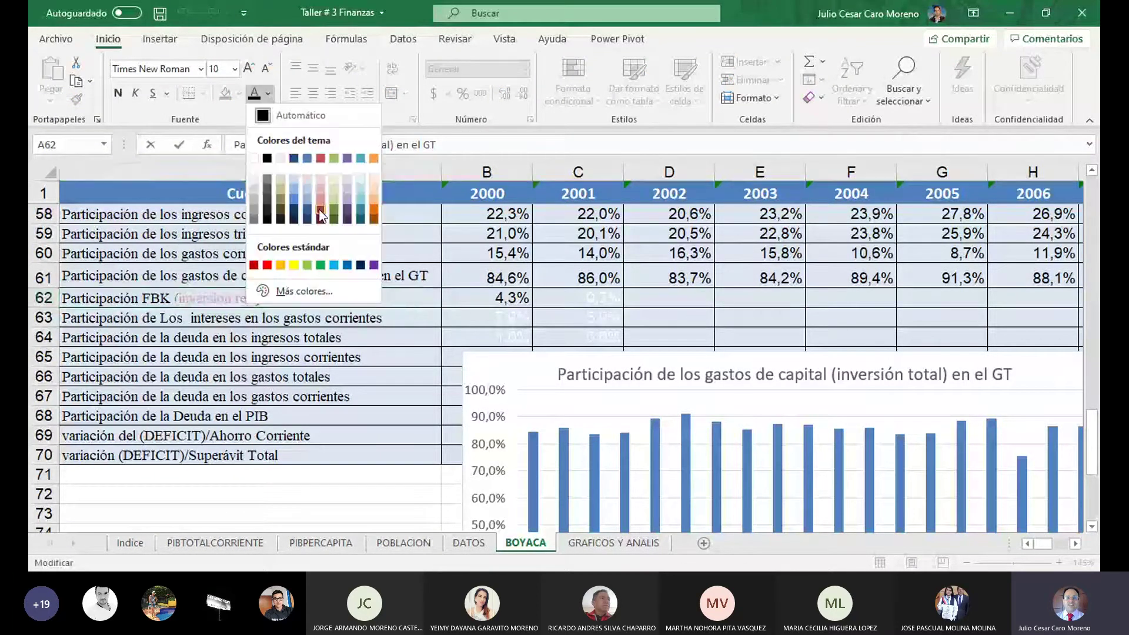
left_click(268, 265)
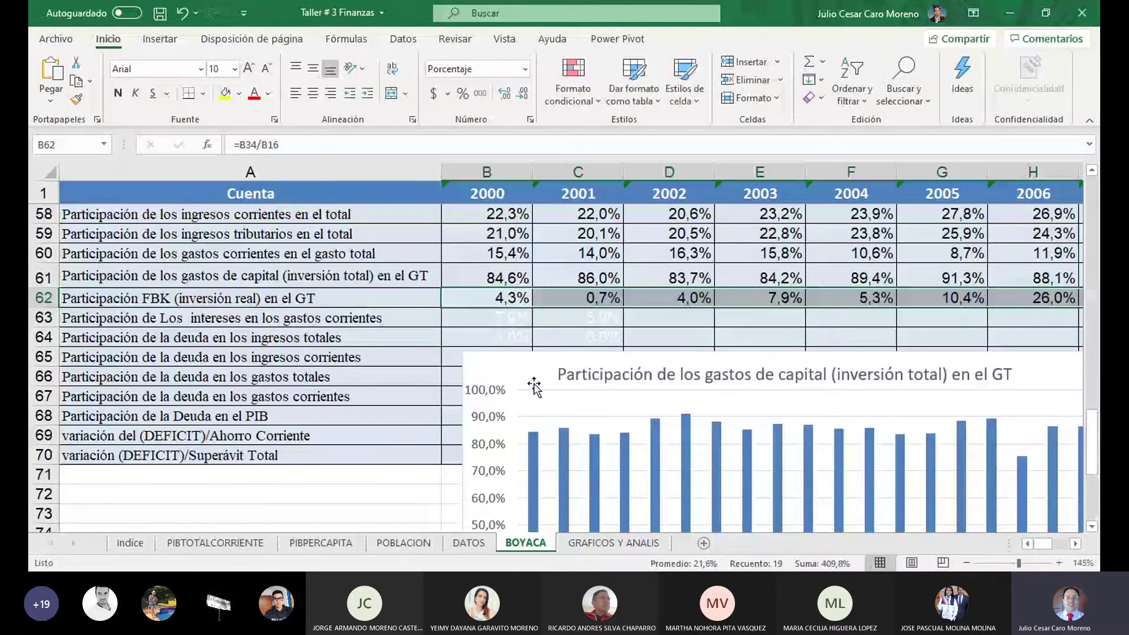
Make the BOYACA chart plot the FBK share in row 62 and paste a copy of it at A514 of GRAFICOS Y ANALIS.
left_click(535, 386)
left_click_drag(407, 287, 407, 299)
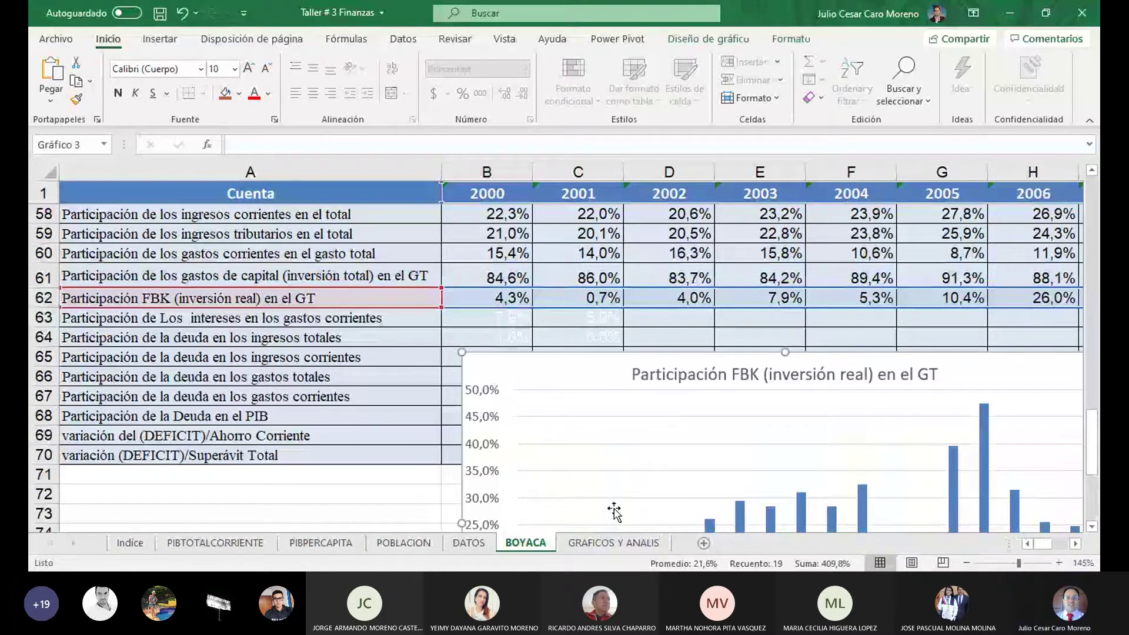
left_click(607, 544)
scroll(222, 474, "down", 10)
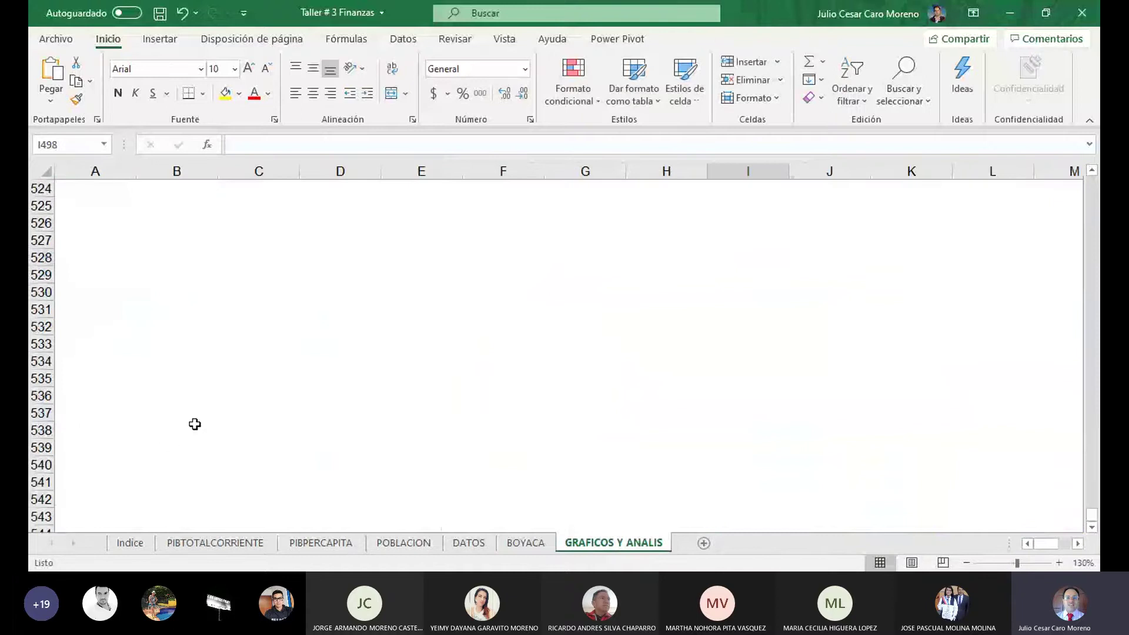
scroll(195, 424, "up", 4)
scroll(165, 376, "up", 2)
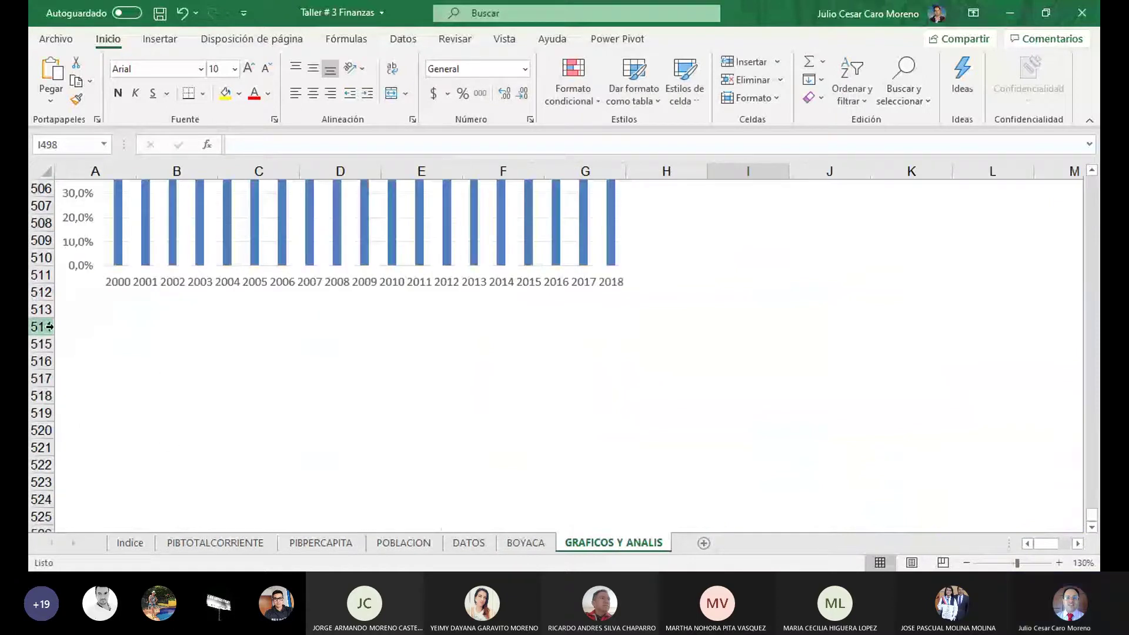
left_click(83, 311)
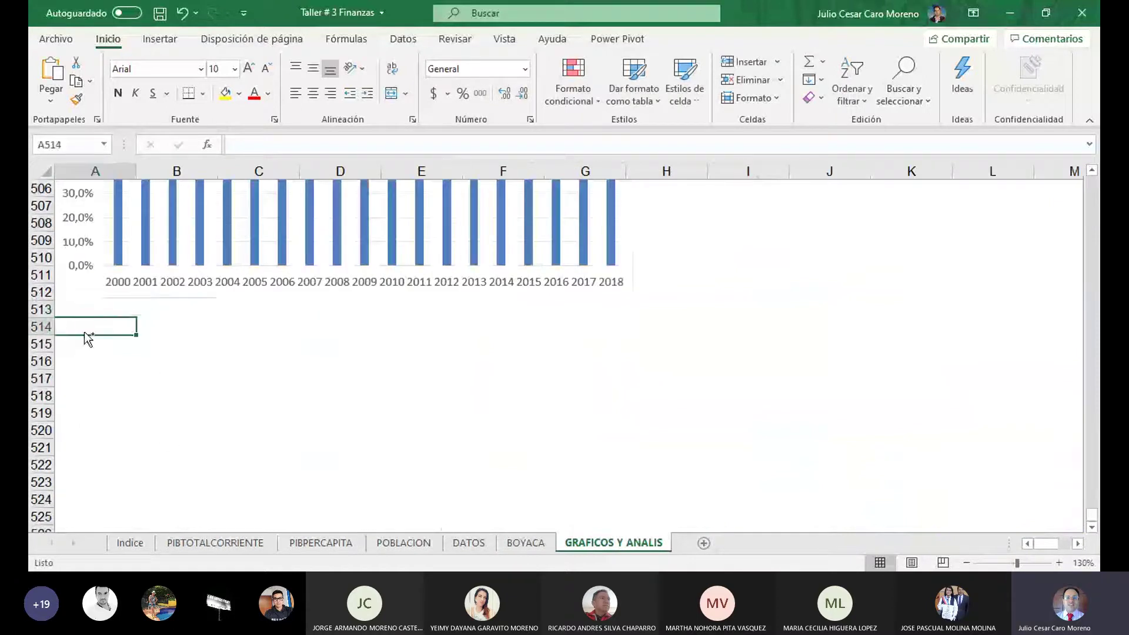
key("ctrl+v")
scroll(356, 287, "up", 1)
scroll(382, 276, "down", 1)
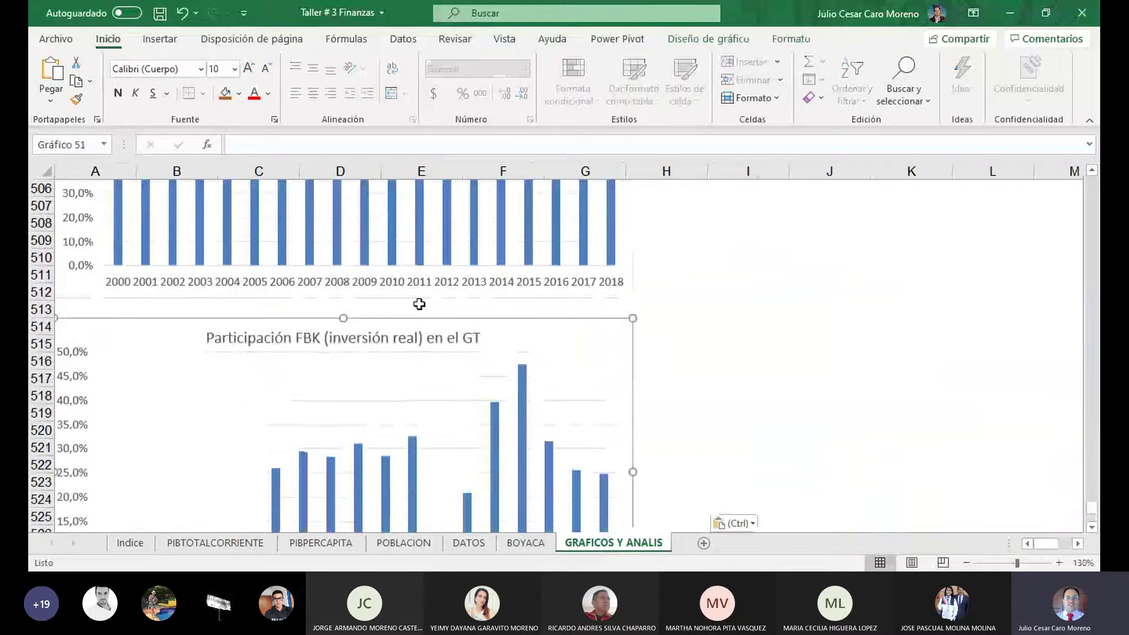
Copy the red dashed average line from the capital spending chart into the FBK chart and place it at about 22.5%.
scroll(414, 267, "up", 3)
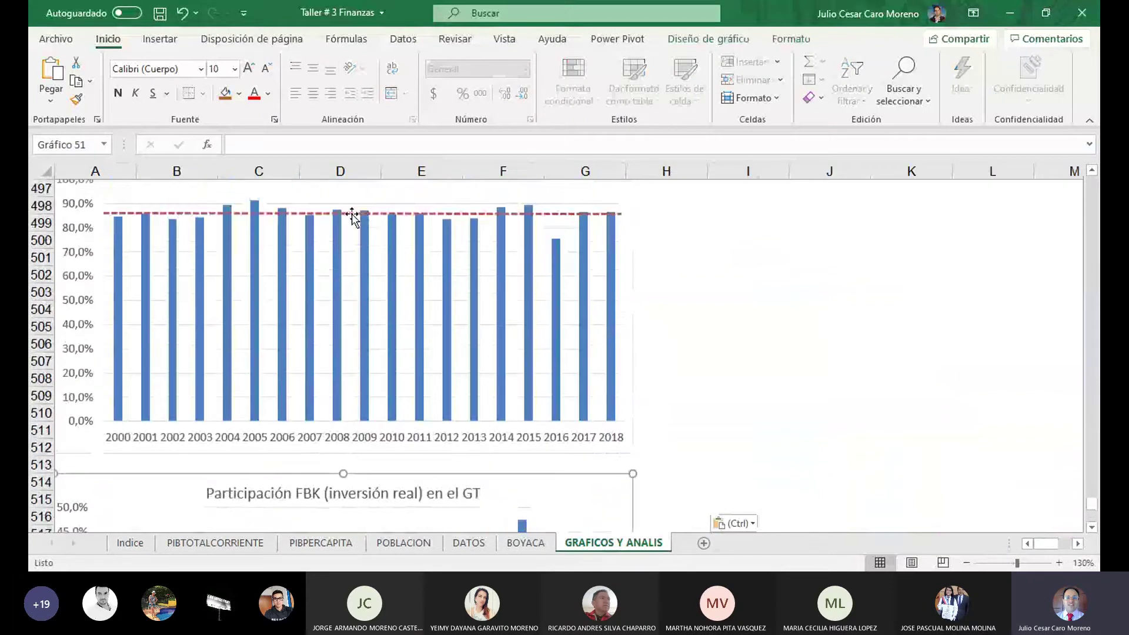
left_click(353, 214)
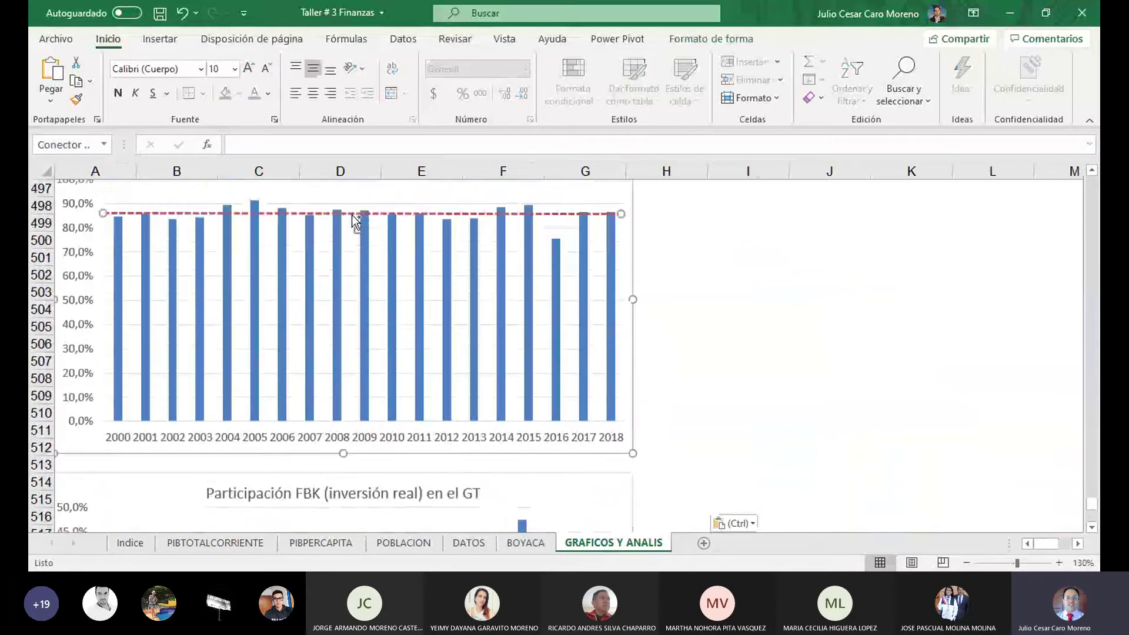
scroll(574, 423, "down", 2)
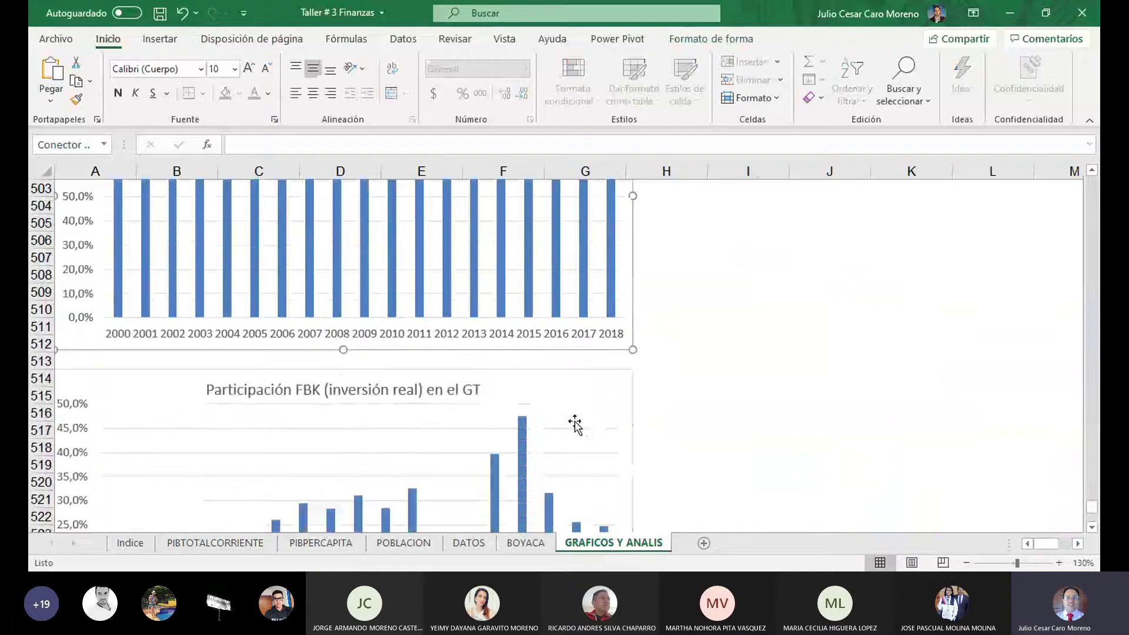
left_click(536, 380)
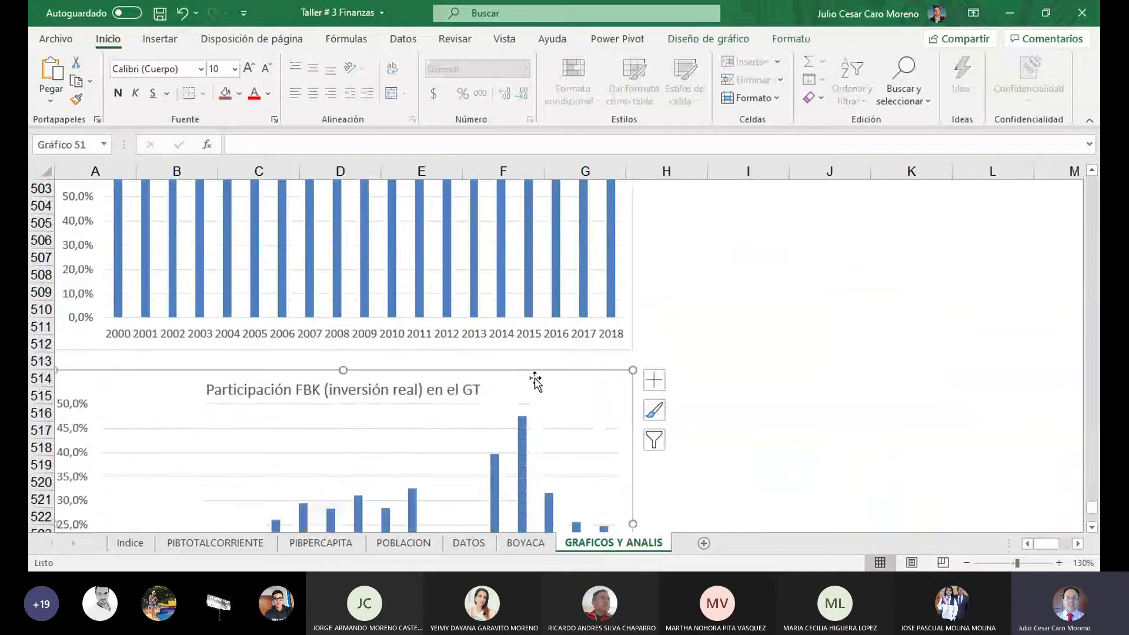
key("ctrl+v")
scroll(585, 385, "down", 1)
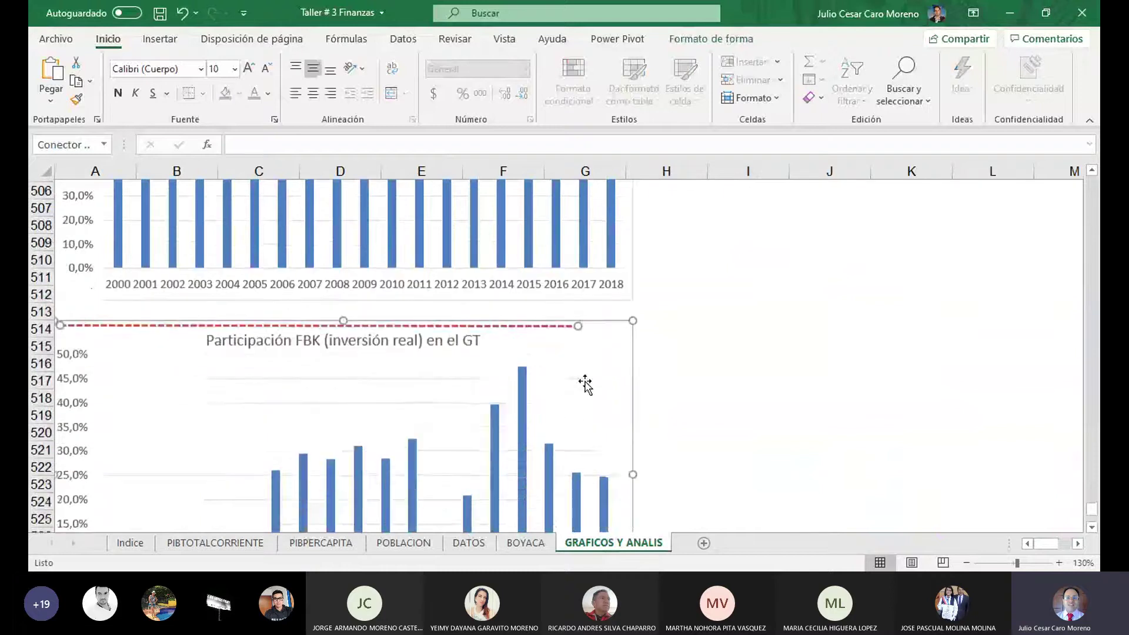
scroll(586, 385, "down", 1)
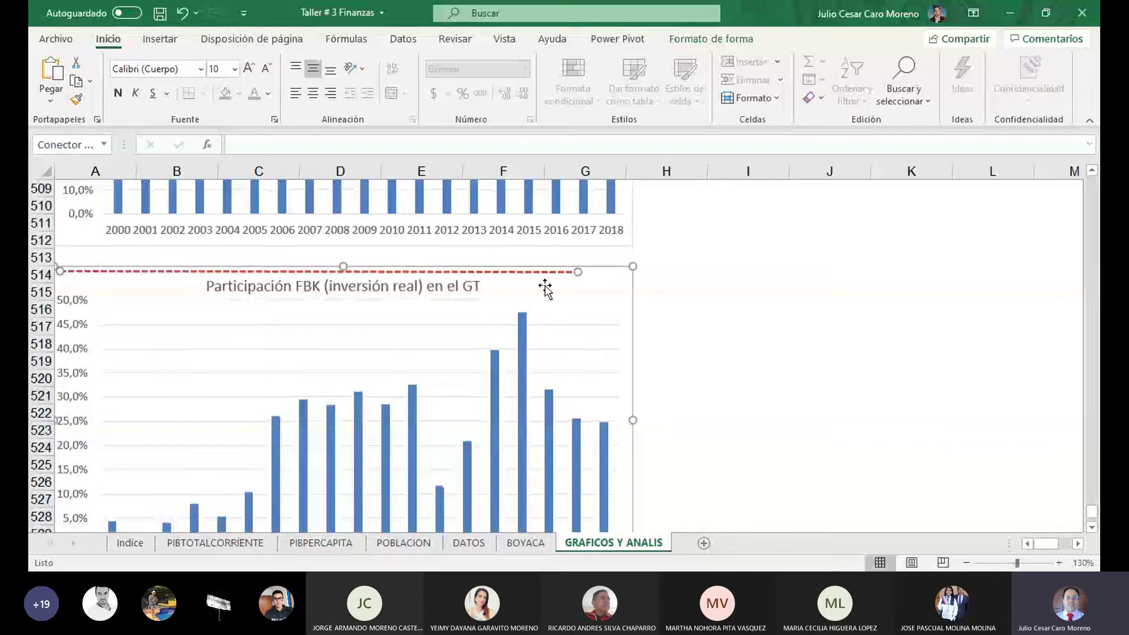
left_click_drag(545, 288, 565, 437)
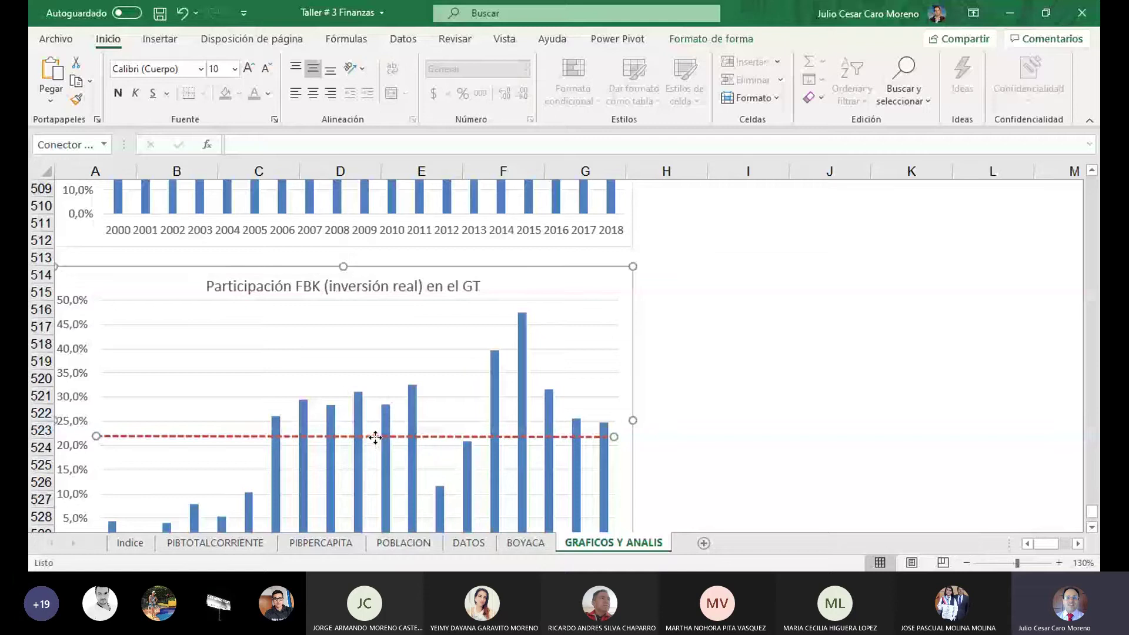
left_click_drag(375, 438, 371, 434)
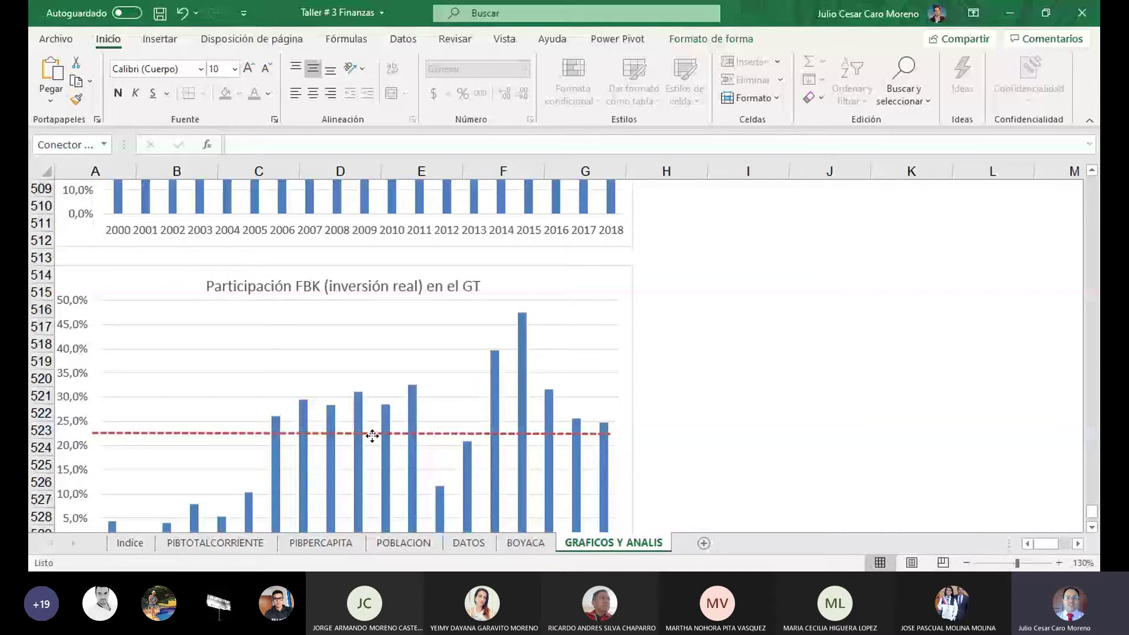
left_click(755, 394)
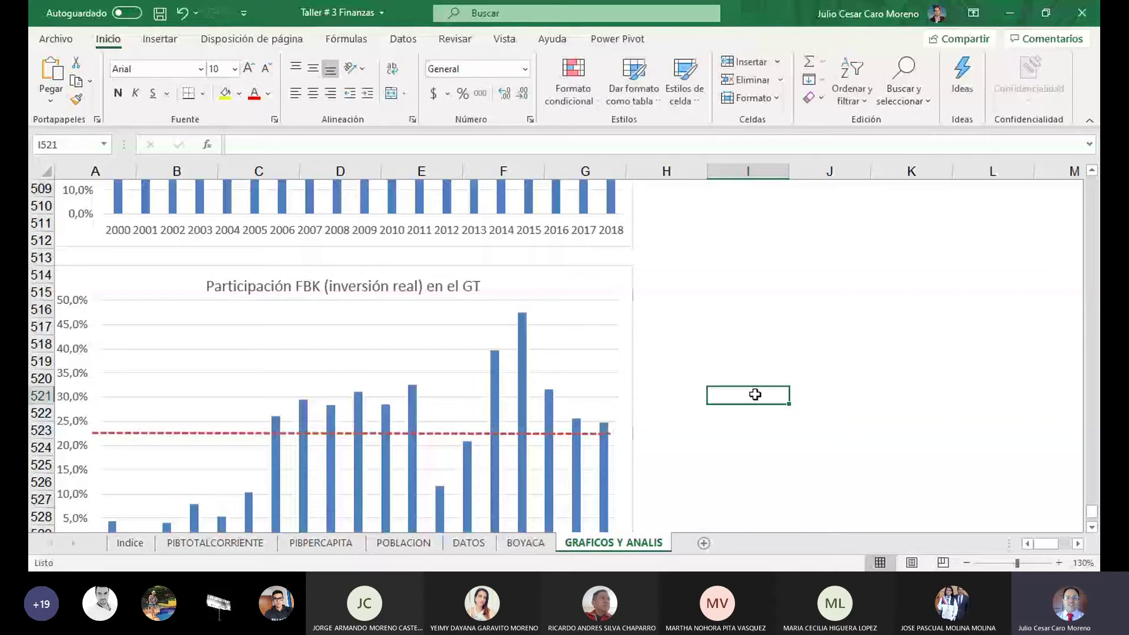
Select cell A532 just below the FBK chart.
scroll(509, 323, "down", 2)
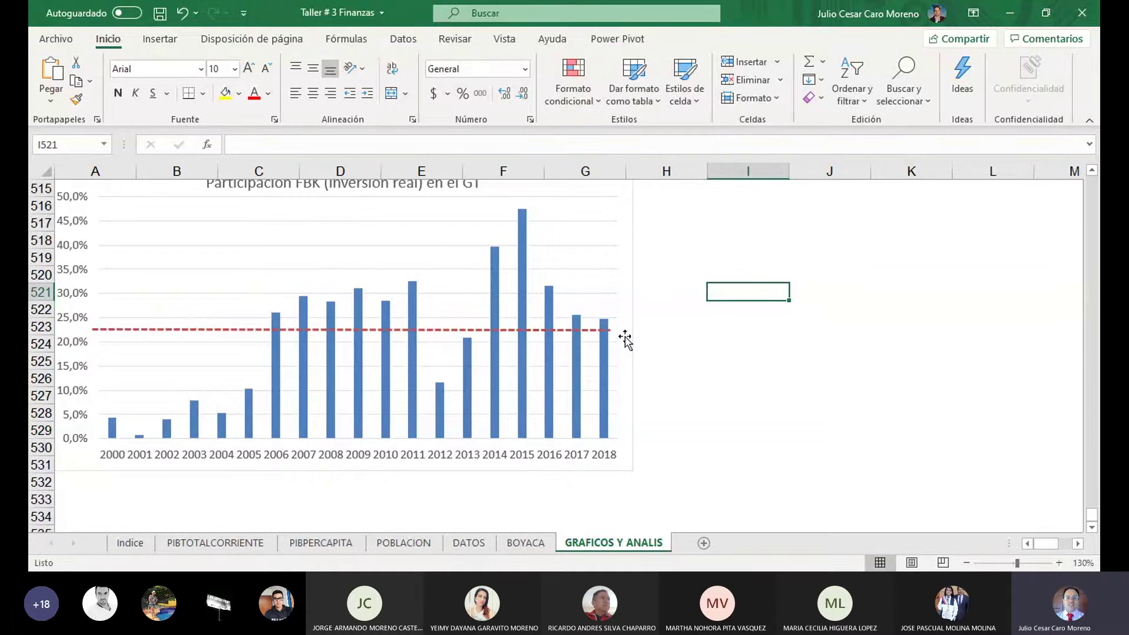
left_click(98, 484)
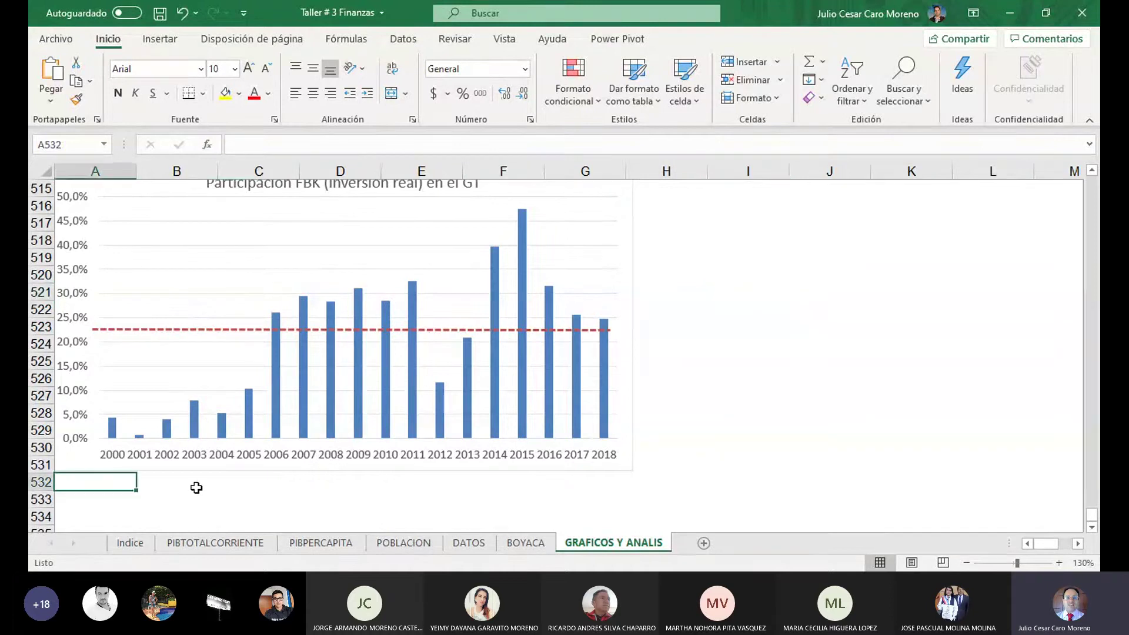
Select cell A534 below the real-investment (FBK) participation chart on the GRAFICOS Y ANALIS sheet.
key("Down")
key("Down")
key("Down")
key("Down")
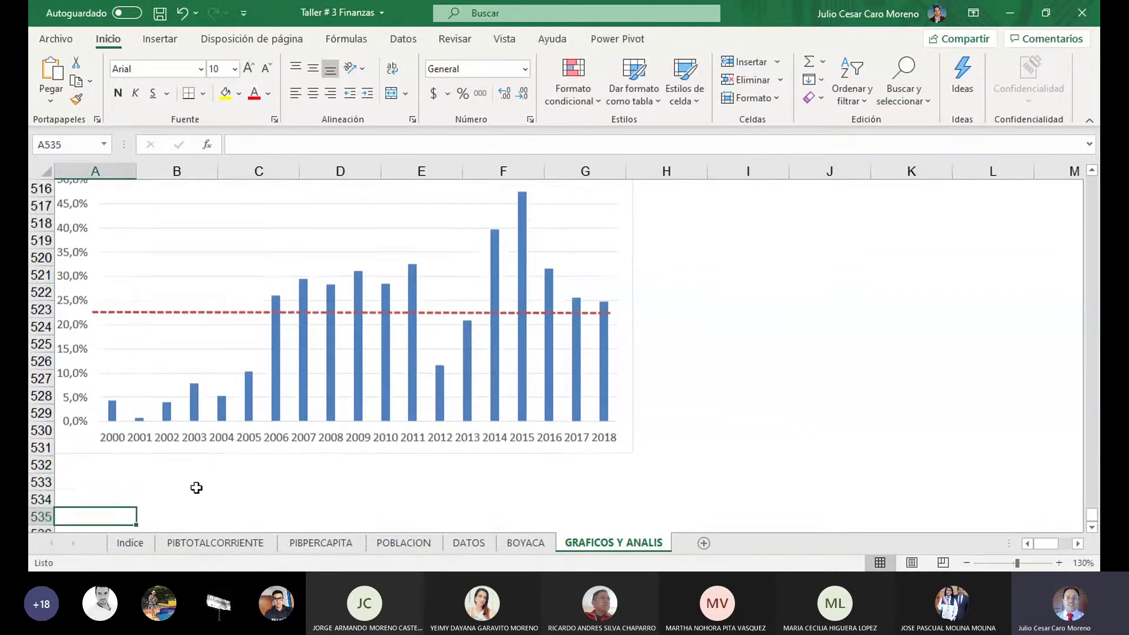
key("Up")
key("Up")
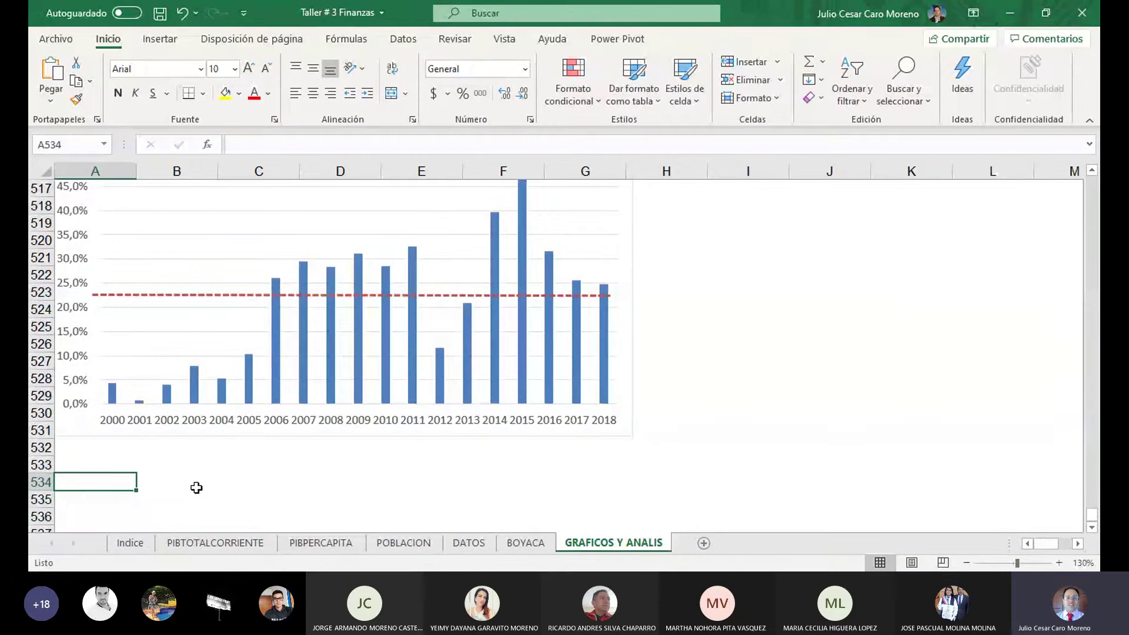
On the BOYACA sheet, set the font colour of cell B63, the 2000 interest share of current expenses, to black.
left_click(522, 542)
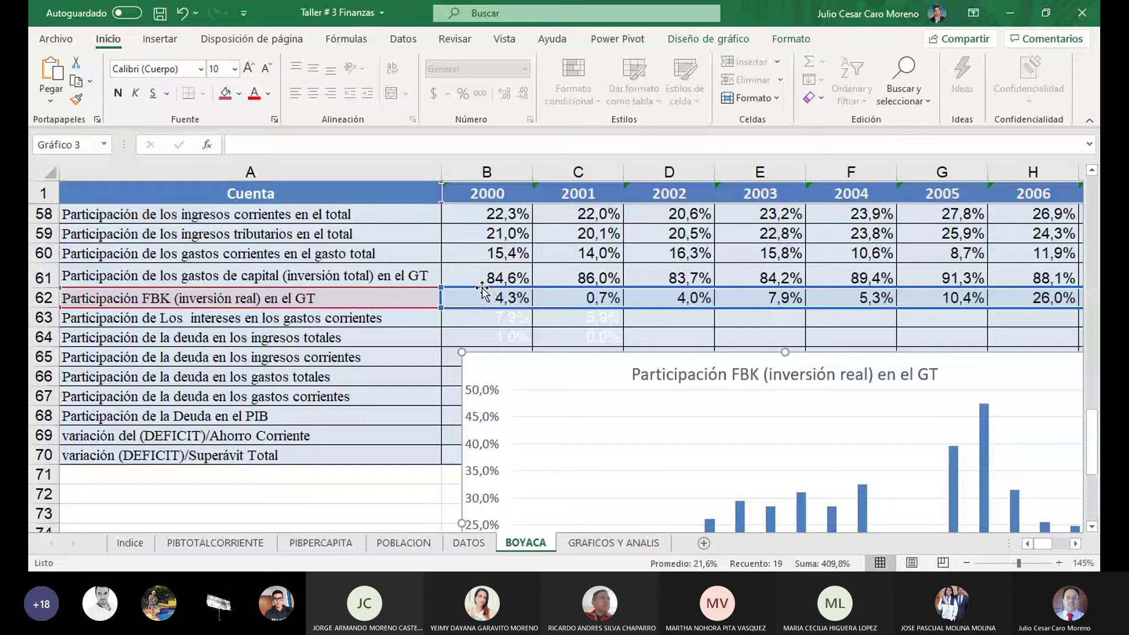
left_click(389, 312)
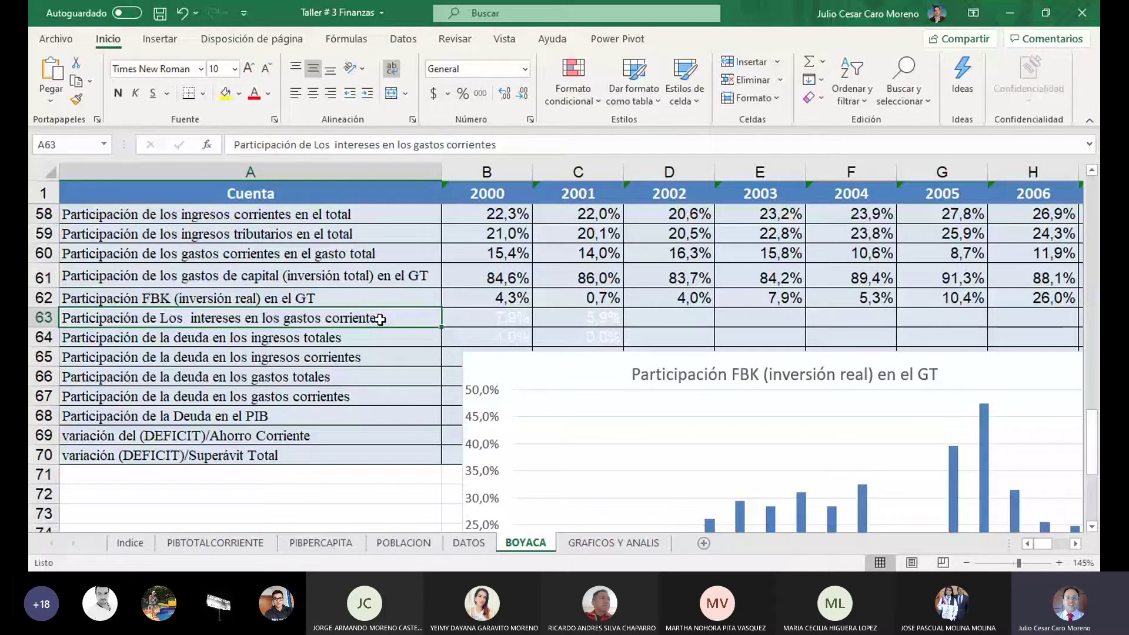
left_click(509, 322)
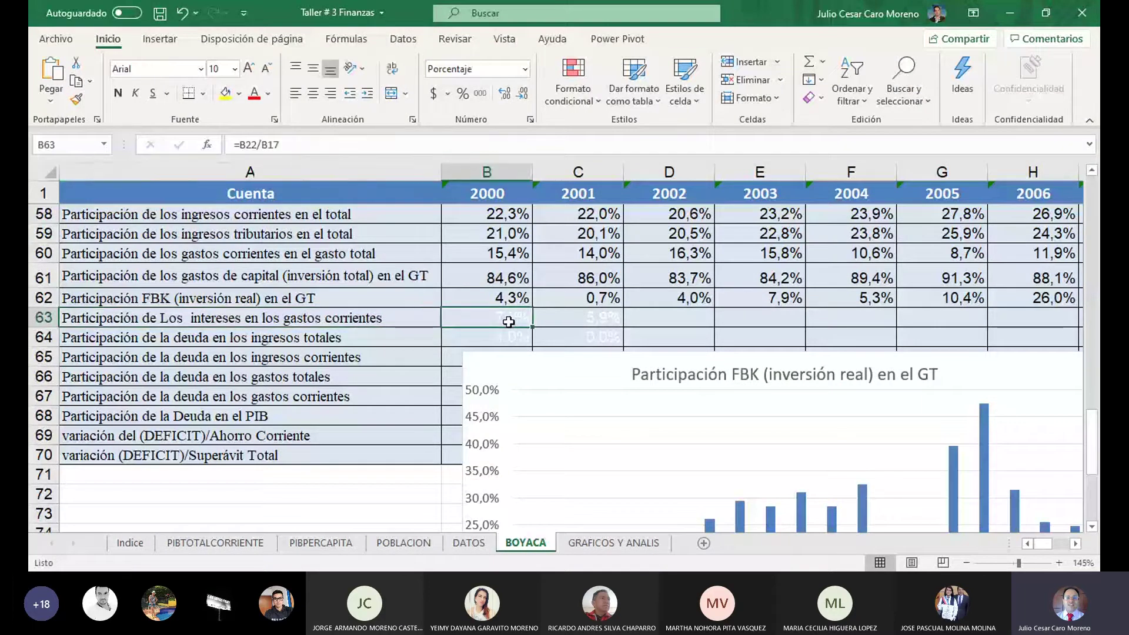
left_click(268, 95)
left_click(271, 116)
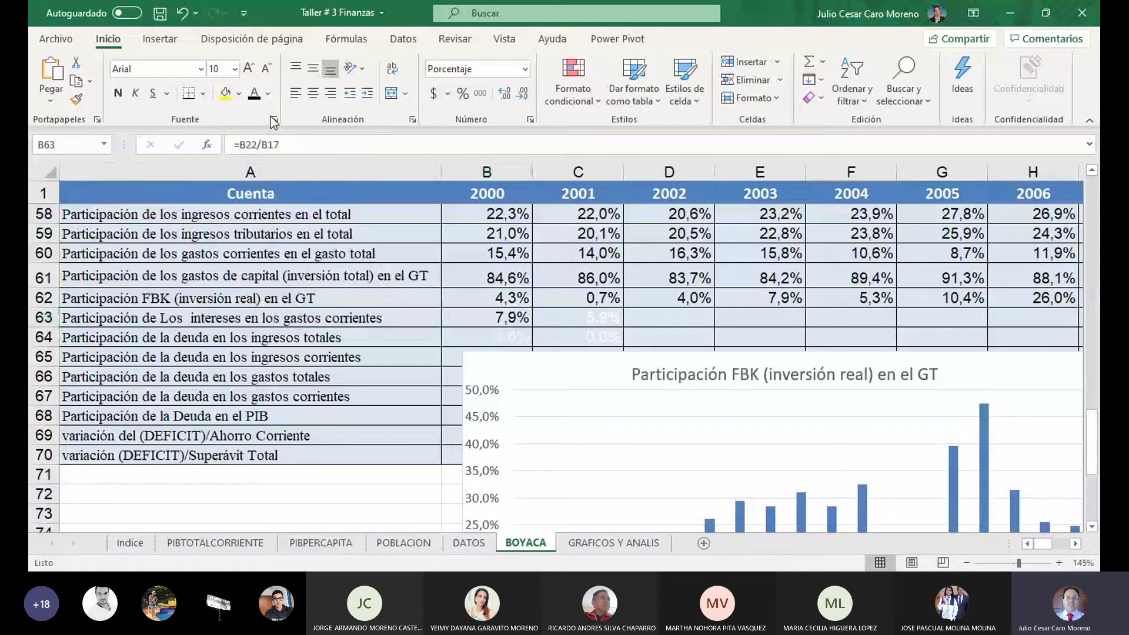
Review the formula =B22/B17 in B63 and fill it across row 63 through the 2018 column.
key("F2")
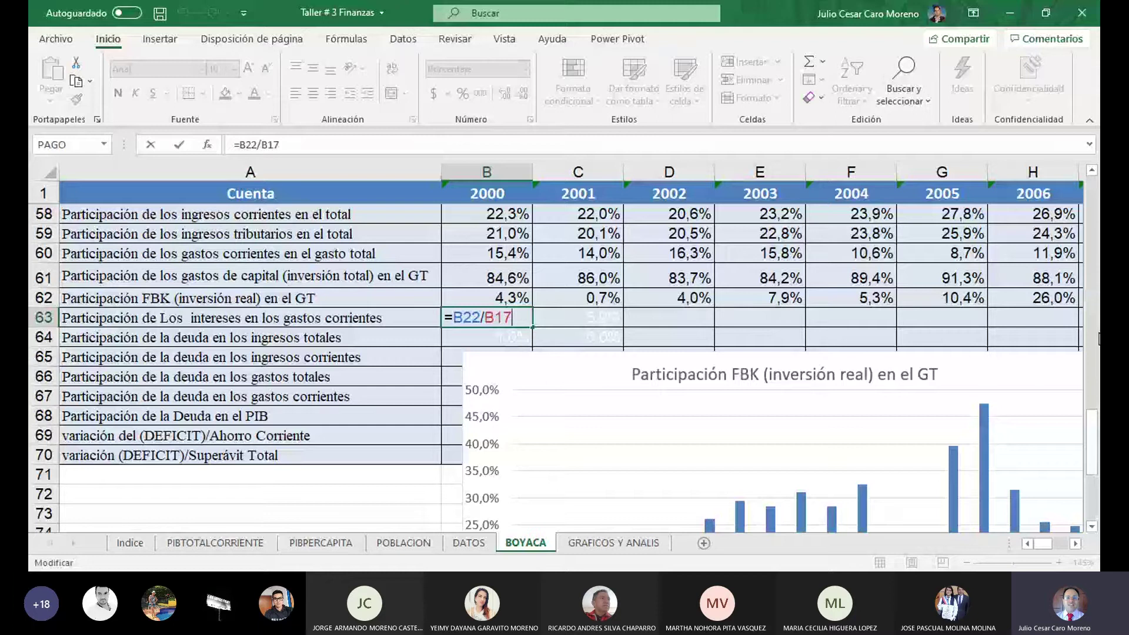
left_click_drag(1099, 338, 1098, 325)
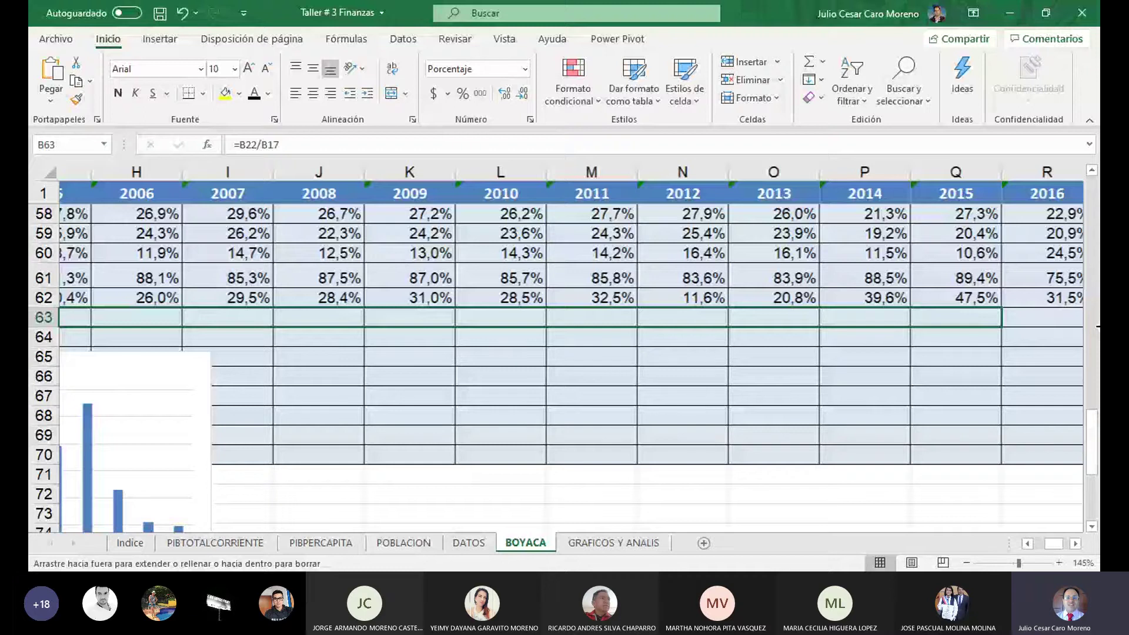
left_click_drag(1097, 325, 913, 336)
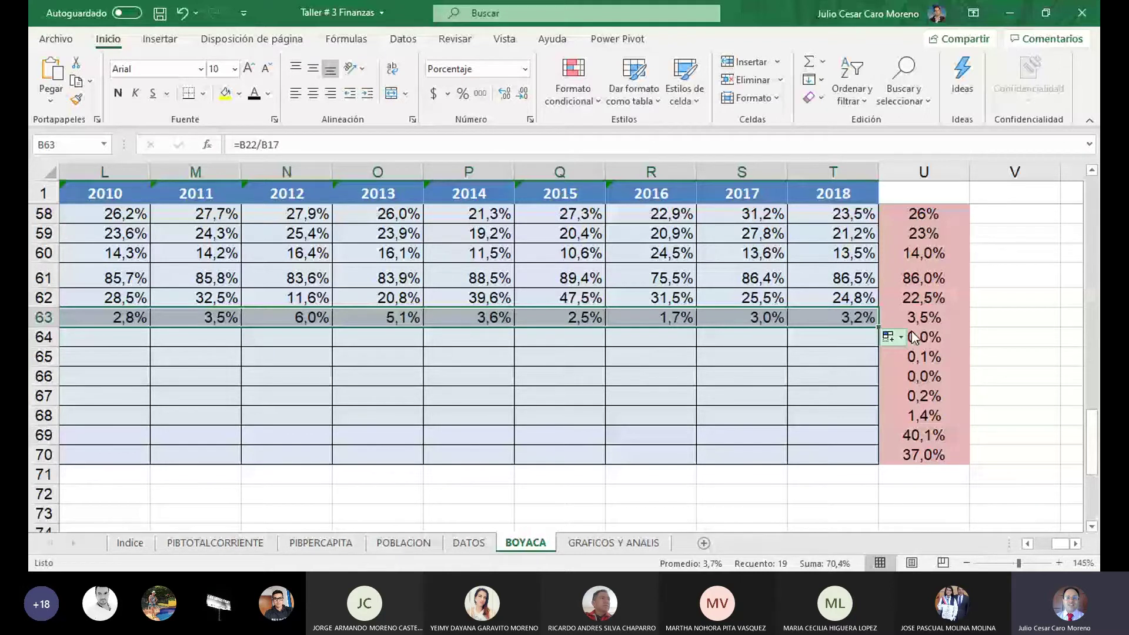
Point the BOYACA chart at the interest-share data in row 63 and paste a copy at A534 on GRAFICOS Y ANALIS.
left_click_drag(1060, 544, 1043, 544)
left_click(730, 491)
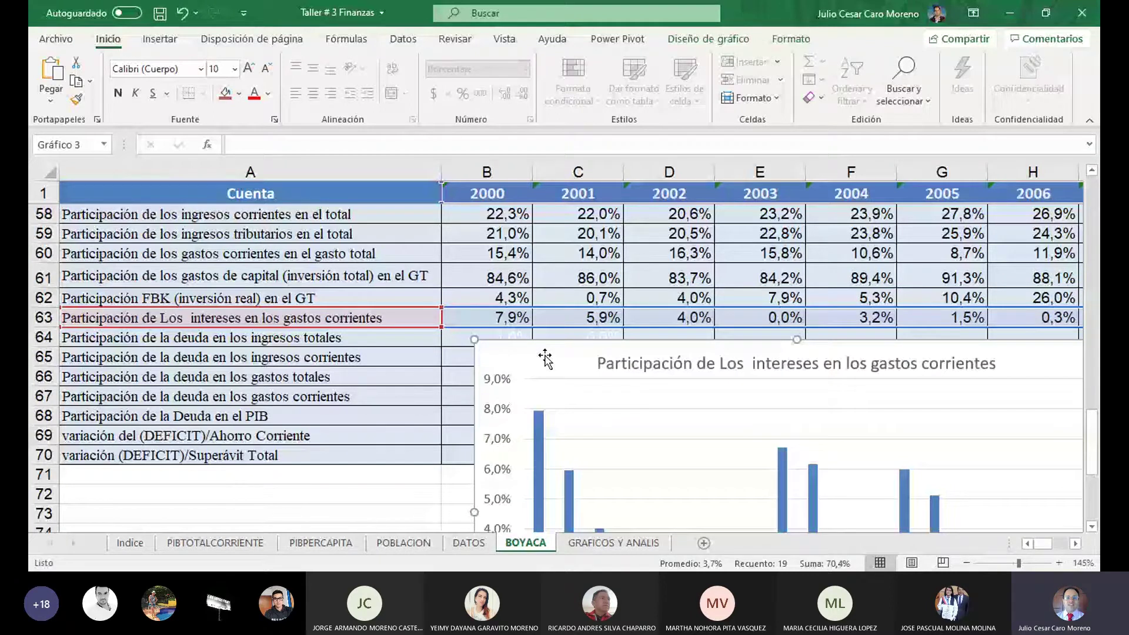
key("ctrl+Page_Down")
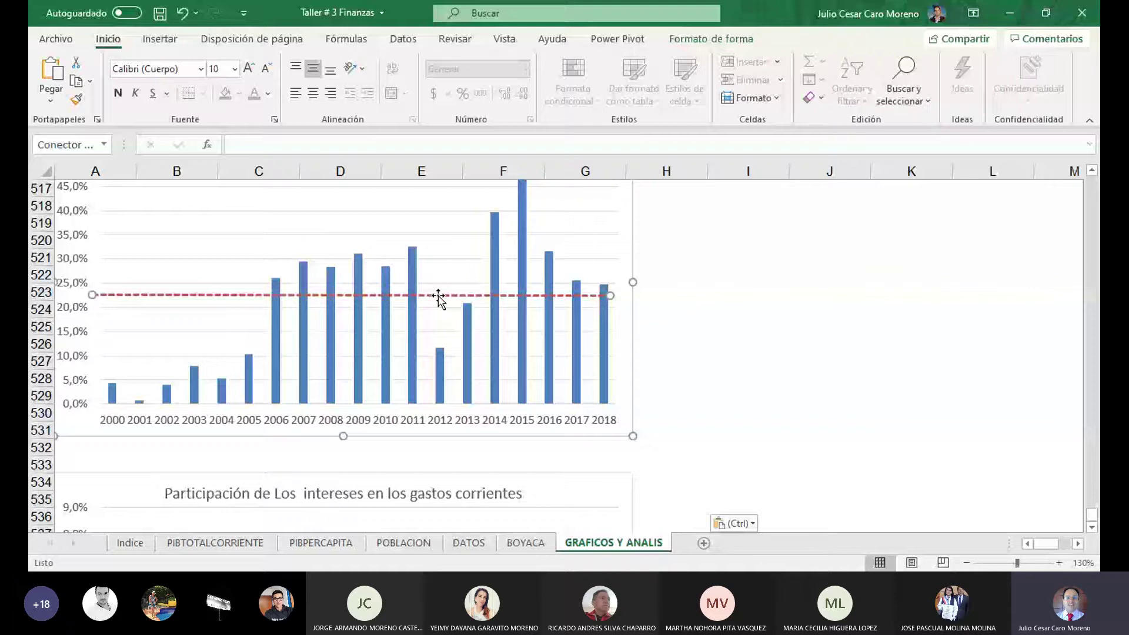
Copy the dashed red average line from the FBK chart into the interest-share chart and place it at about 3.4%.
scroll(438, 299, "down", 4)
left_click(463, 363)
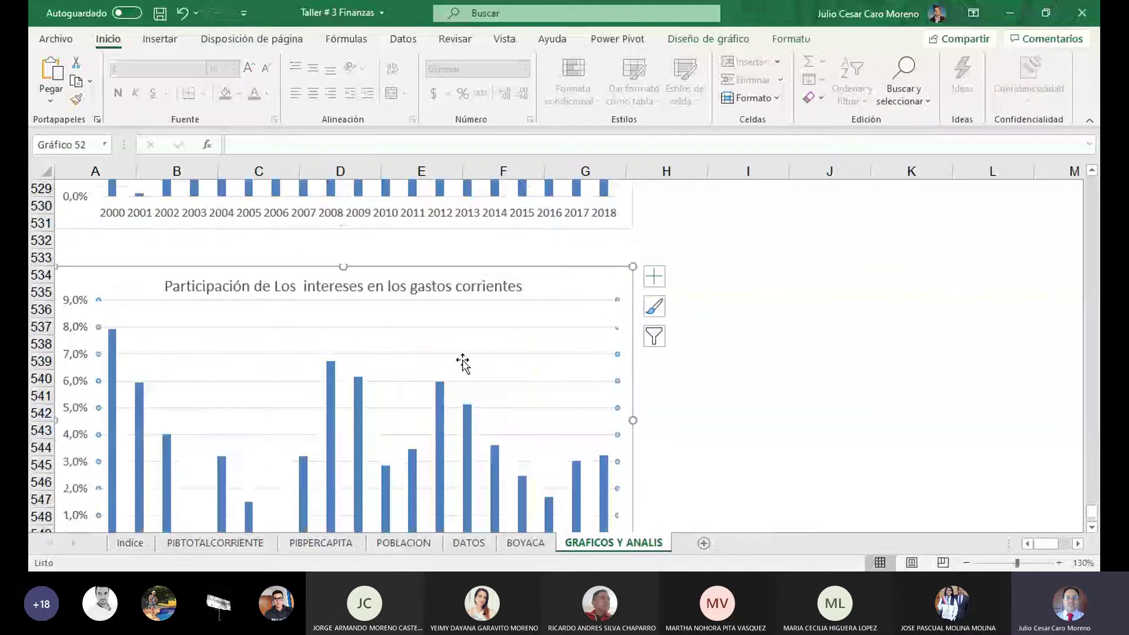
key("Tab")
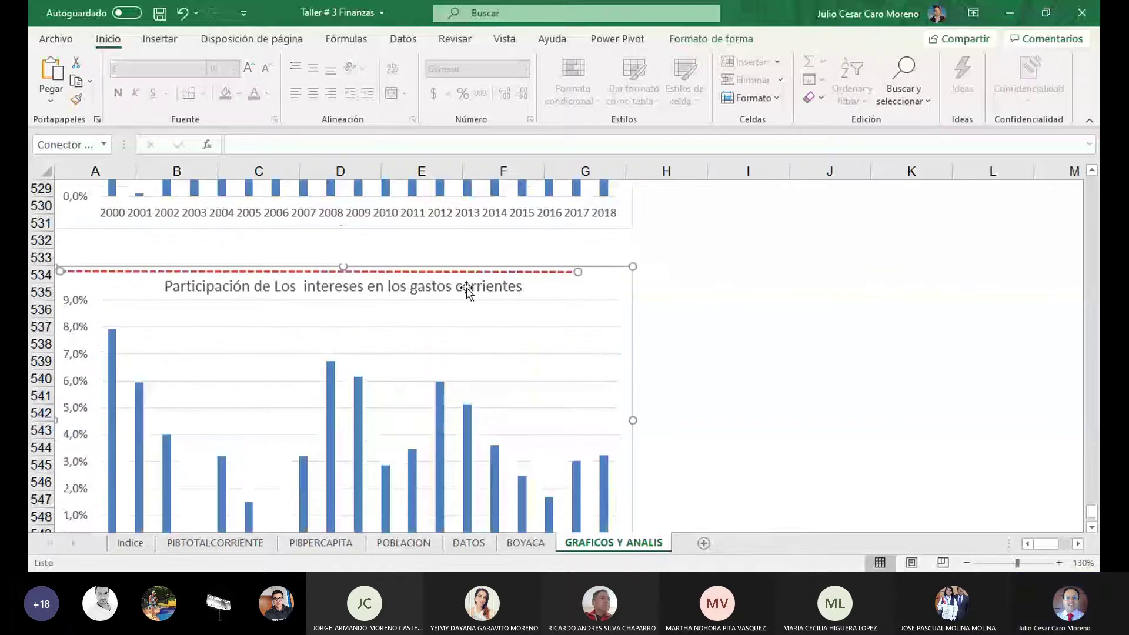
left_click_drag(450, 273, 510, 451)
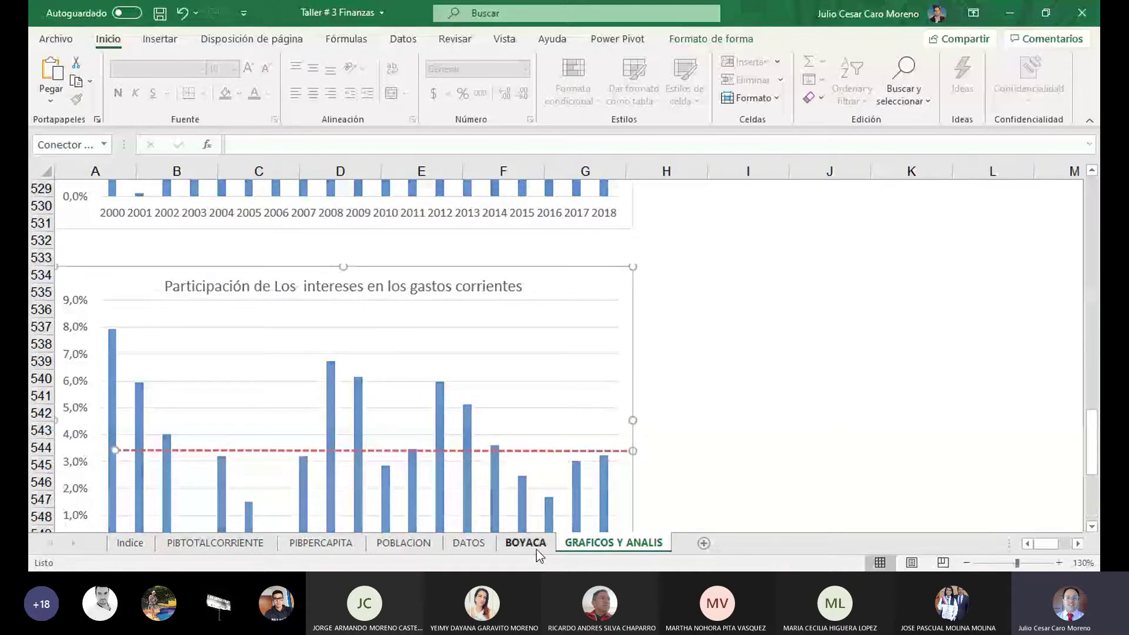
Check the row 63 average in column U of BOYACA and align the dashed line across the 2000–2018 bars at about 3.5%.
left_click(537, 547)
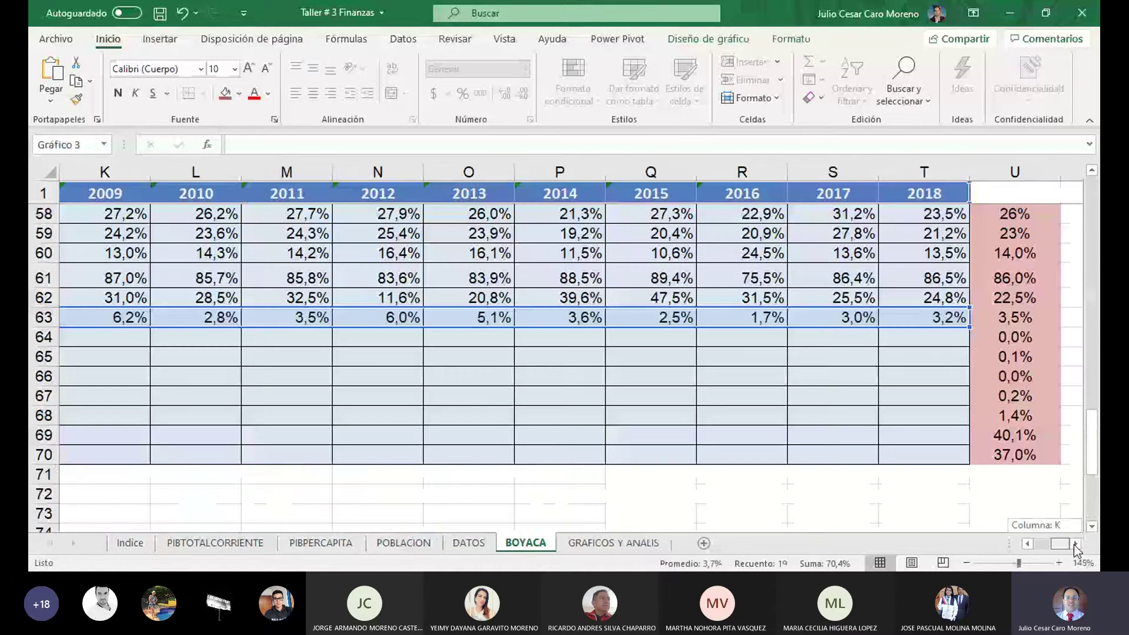
key("ctrl+Page_Down")
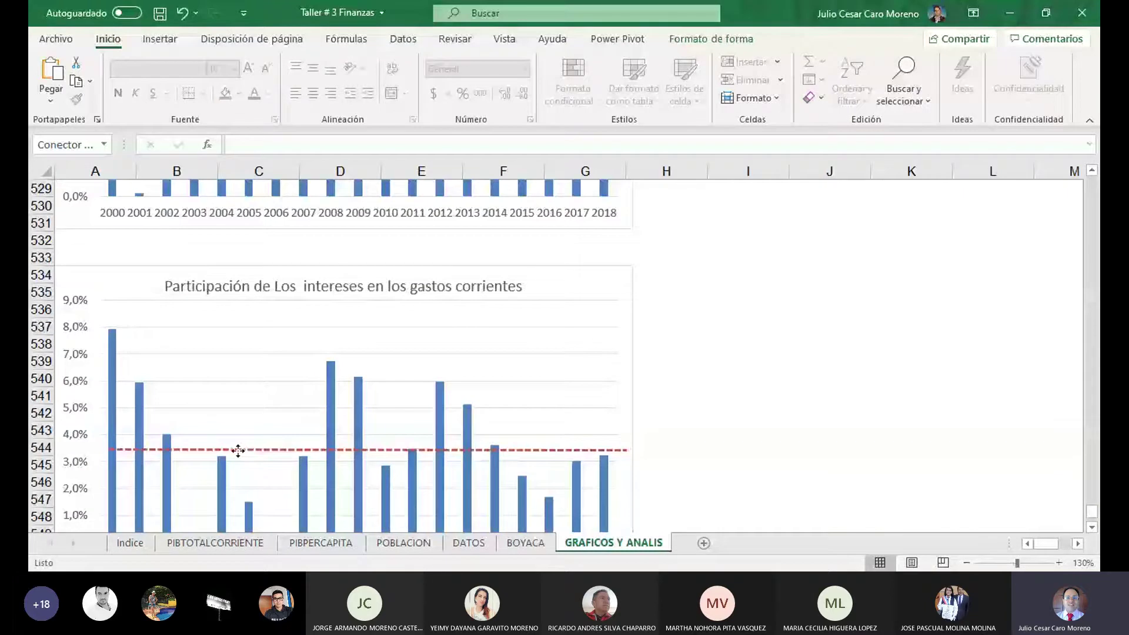
left_click_drag(238, 450, 218, 446)
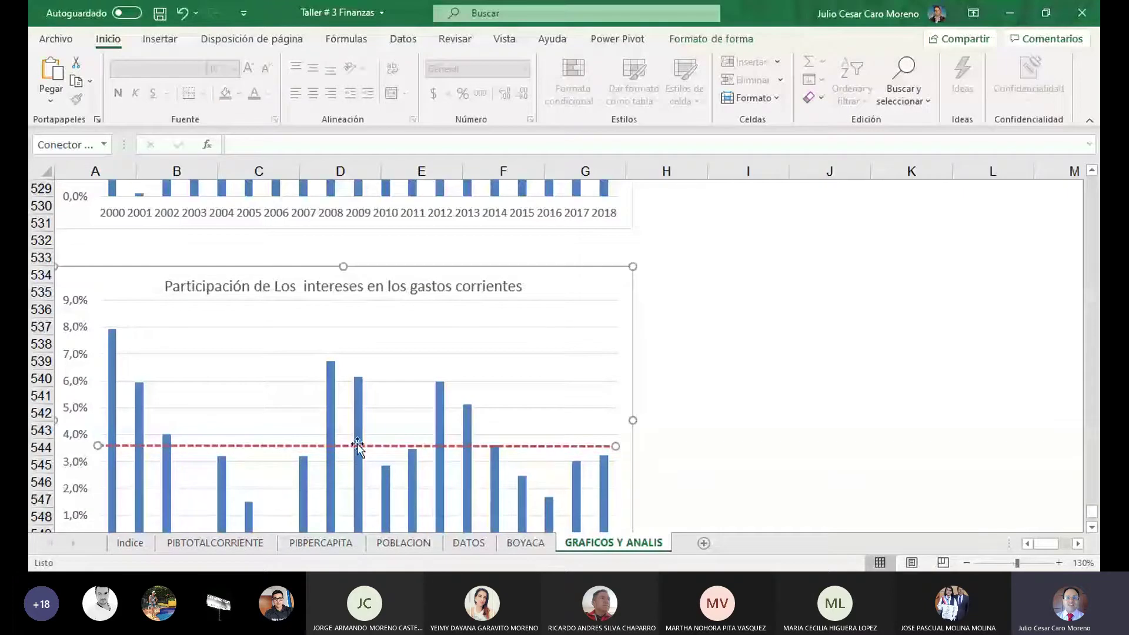
key("Escape")
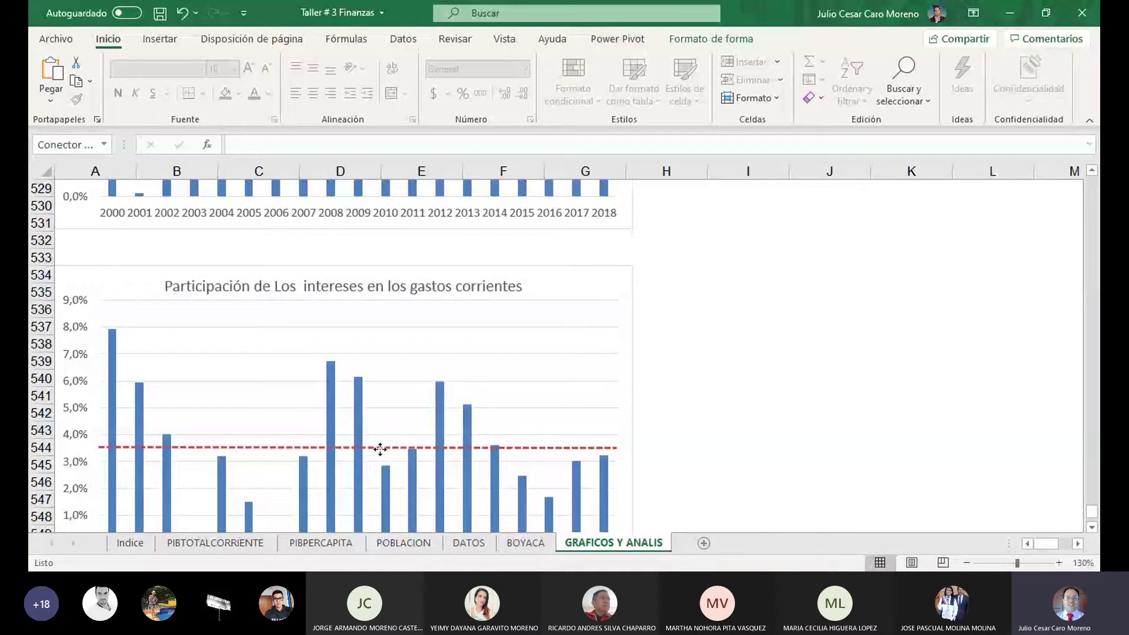
left_click(756, 412)
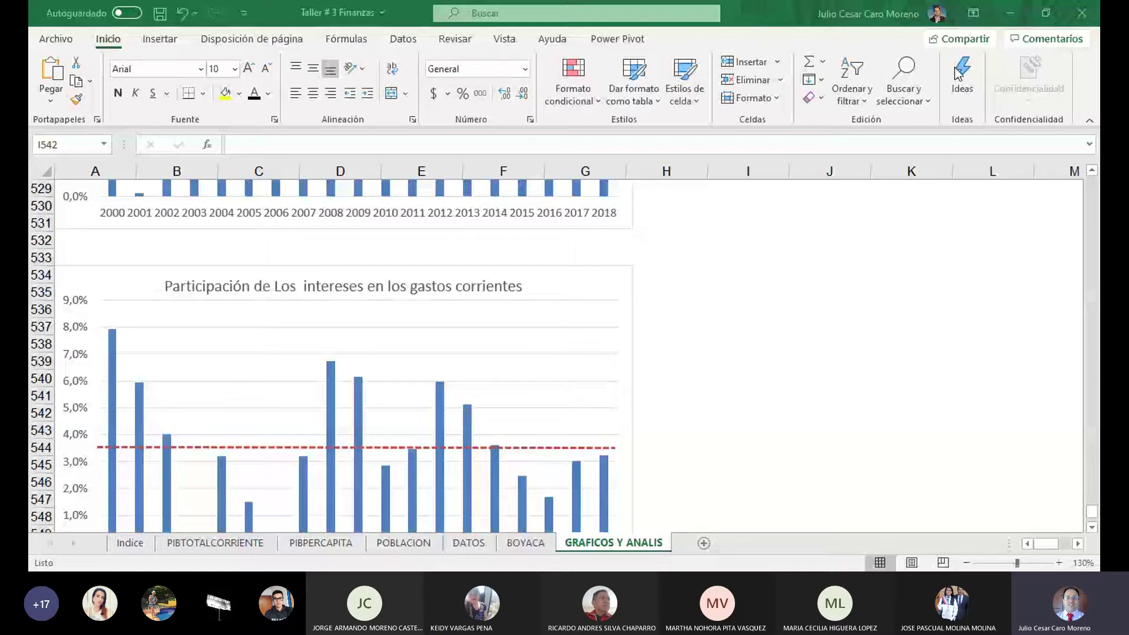
Examine the interest-share chart against the average line, checking the 2003 value in BOYACA row 63 and the 2018 bar.
scroll(670, 383, "down", 1)
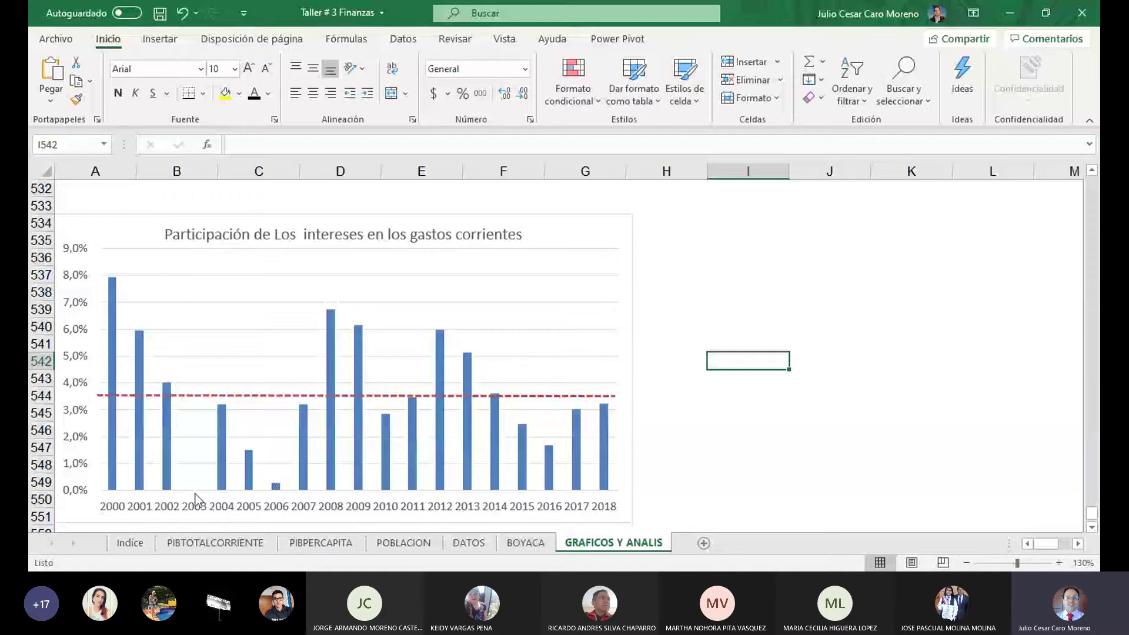
left_click(528, 544)
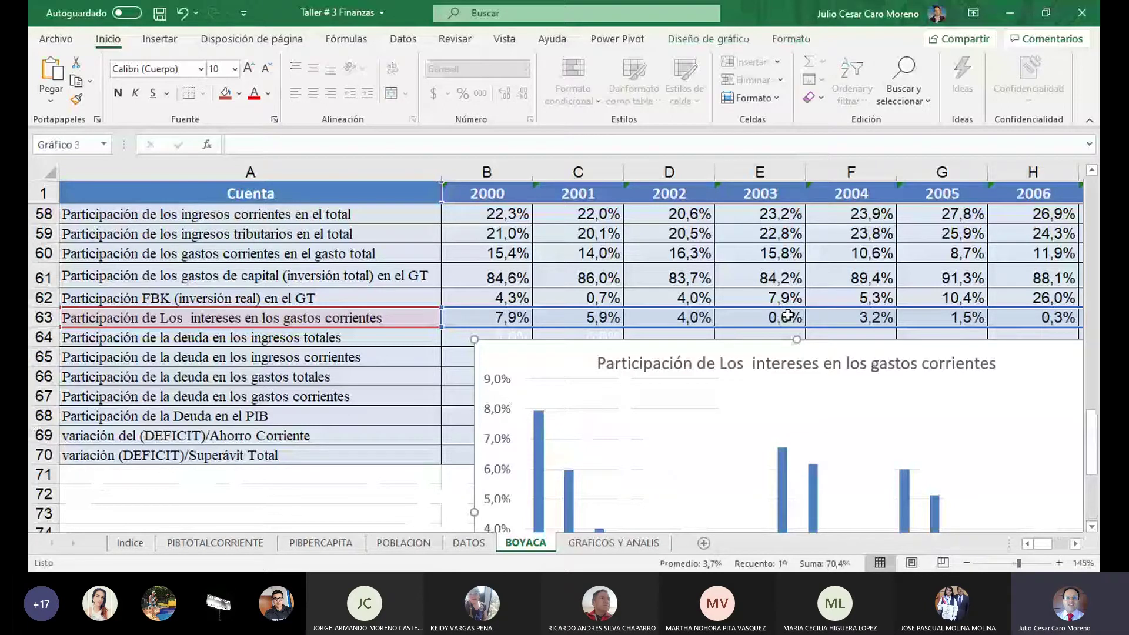
key("ctrl+Page_Down")
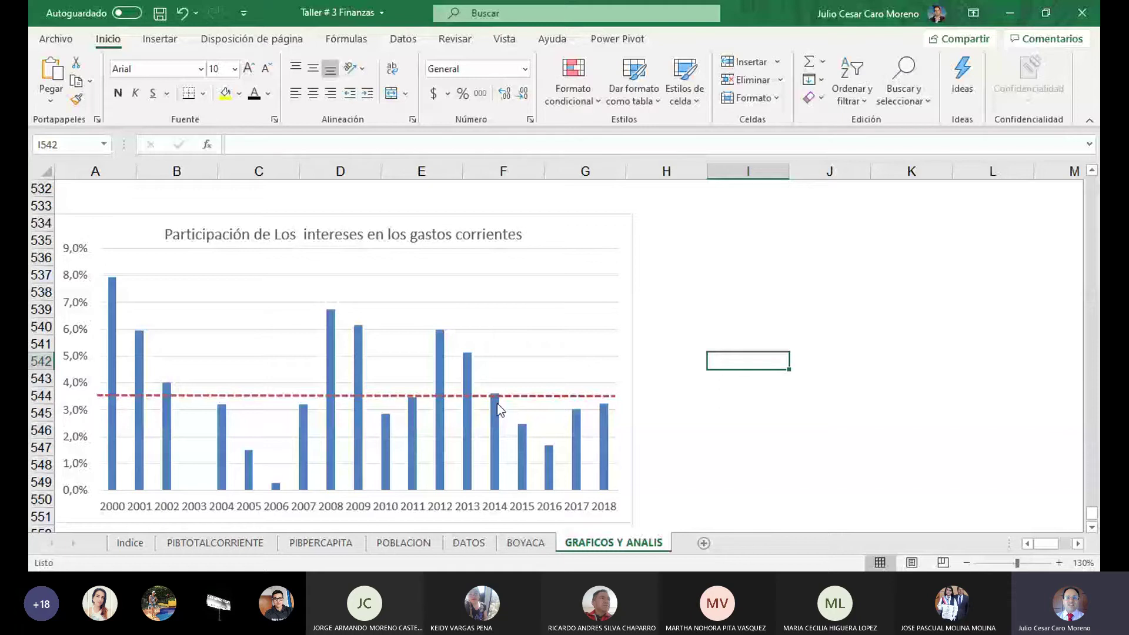
left_click(725, 289)
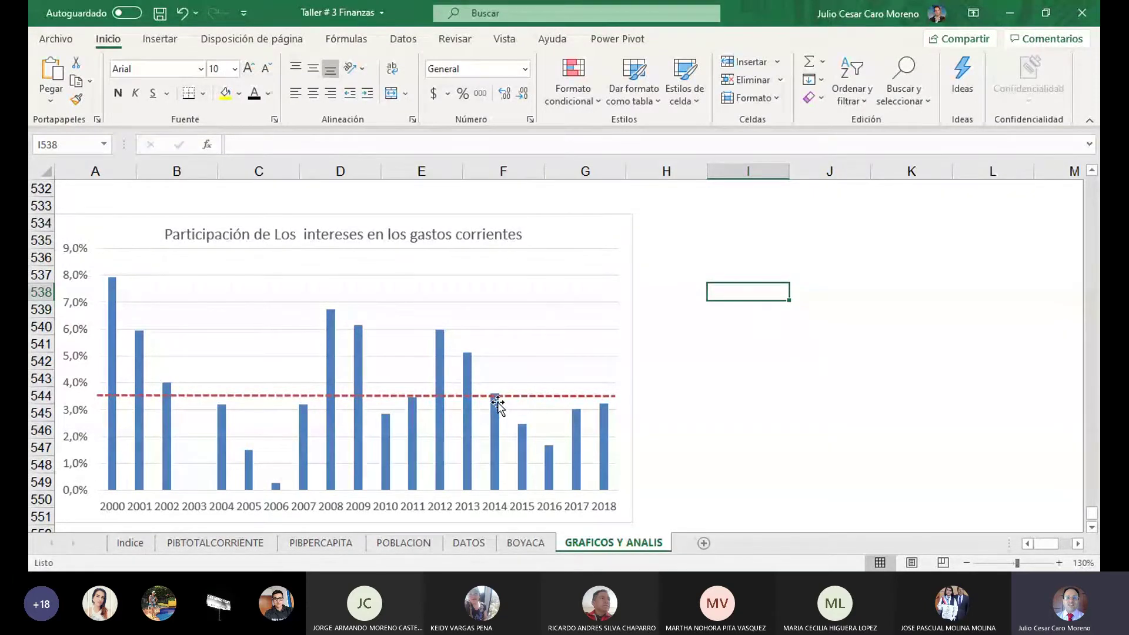
left_click(602, 427)
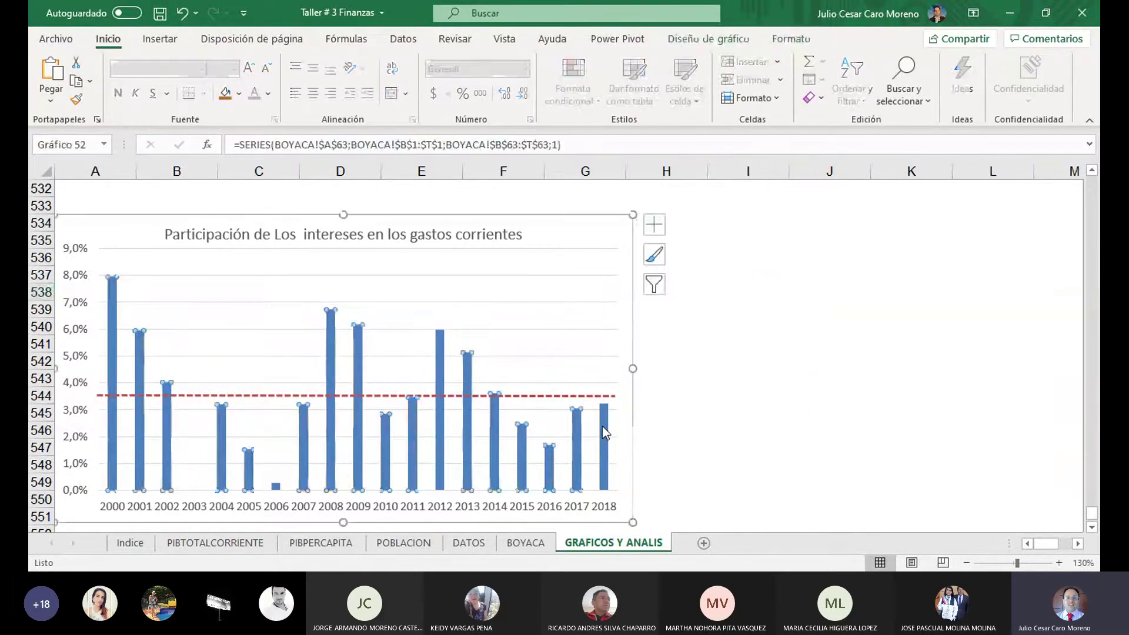
left_click(605, 430)
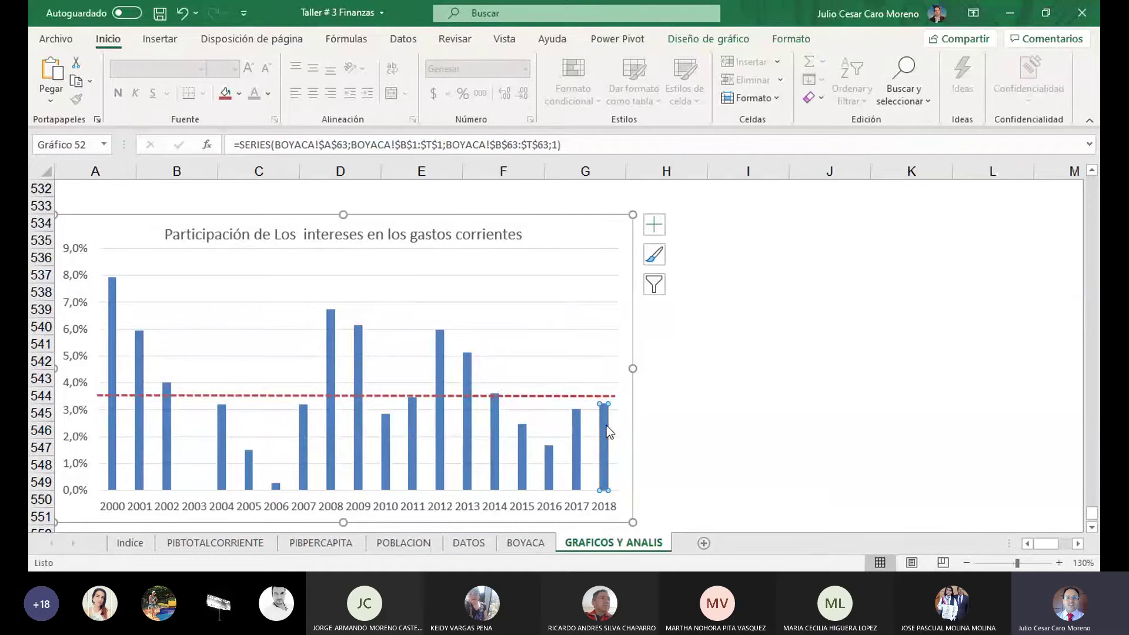
left_click(749, 384)
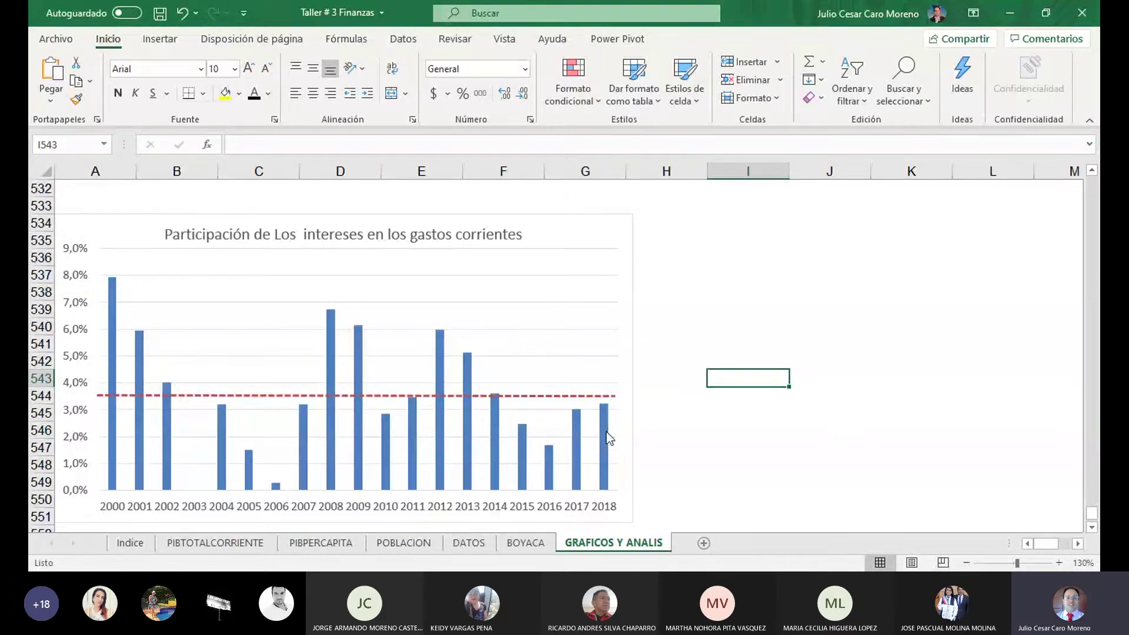
Examine the public debt interest row (2.1.2 INTERESES DE DEUDA PUBLICA) on the BOYACA sheet across the years up to 2018.
left_click(525, 542)
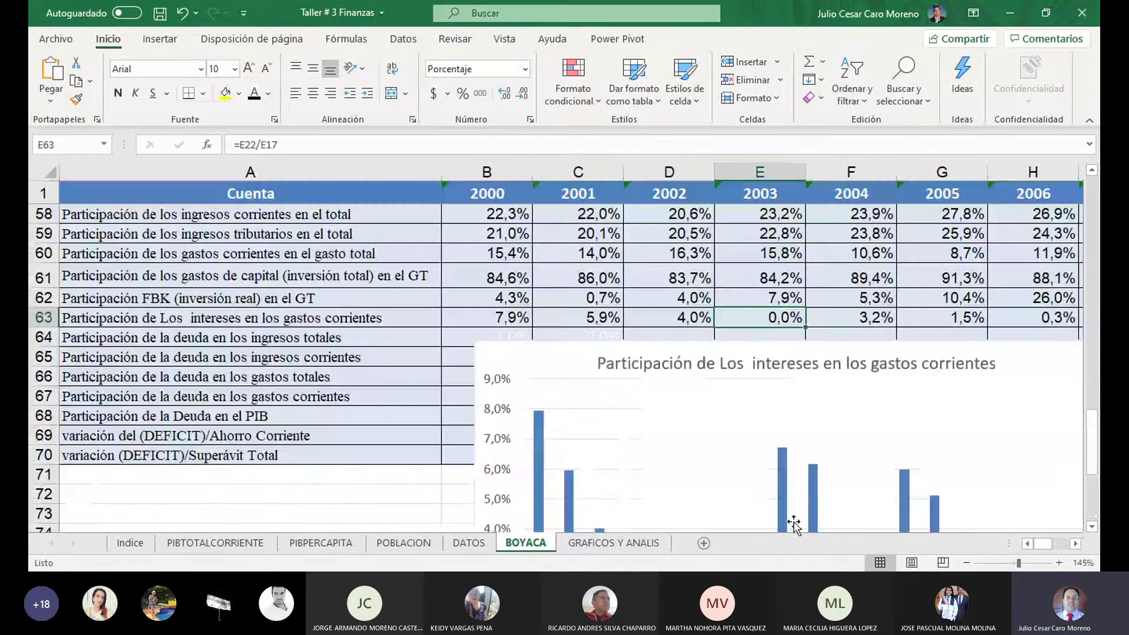
scroll(895, 331, "up", 2)
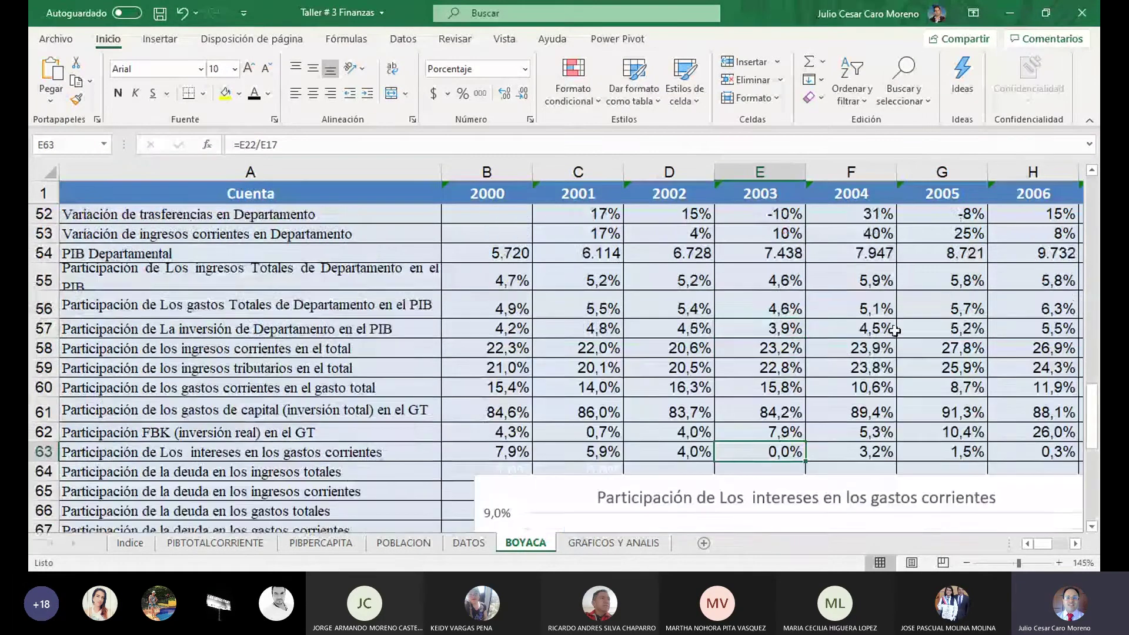
scroll(895, 330, "up", 4)
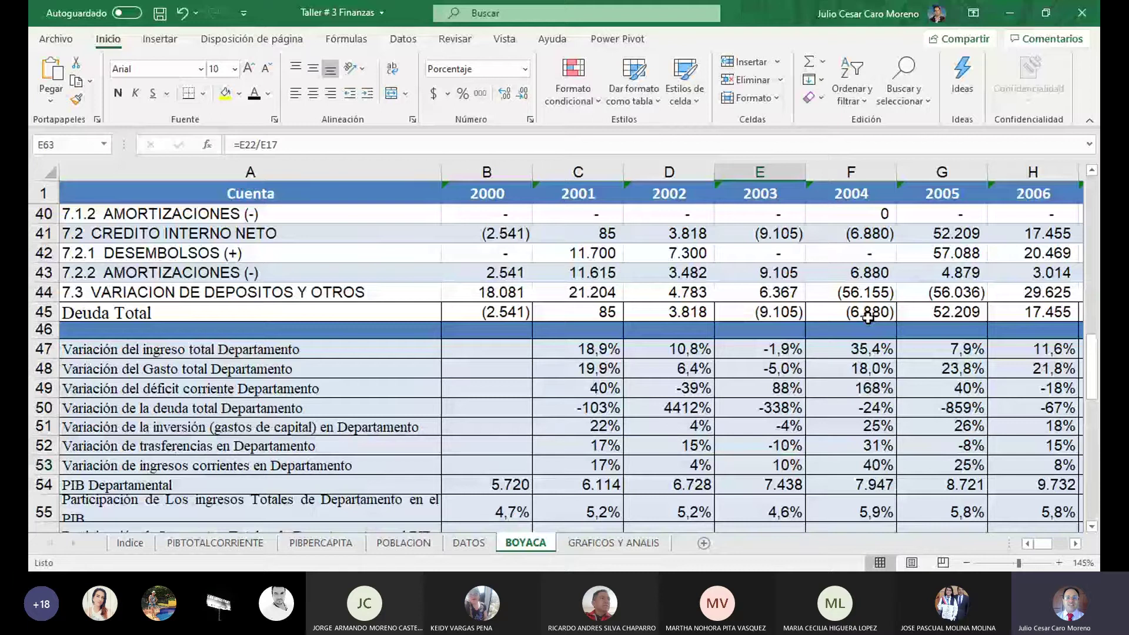
scroll(867, 317, "up", 8)
left_click(262, 280)
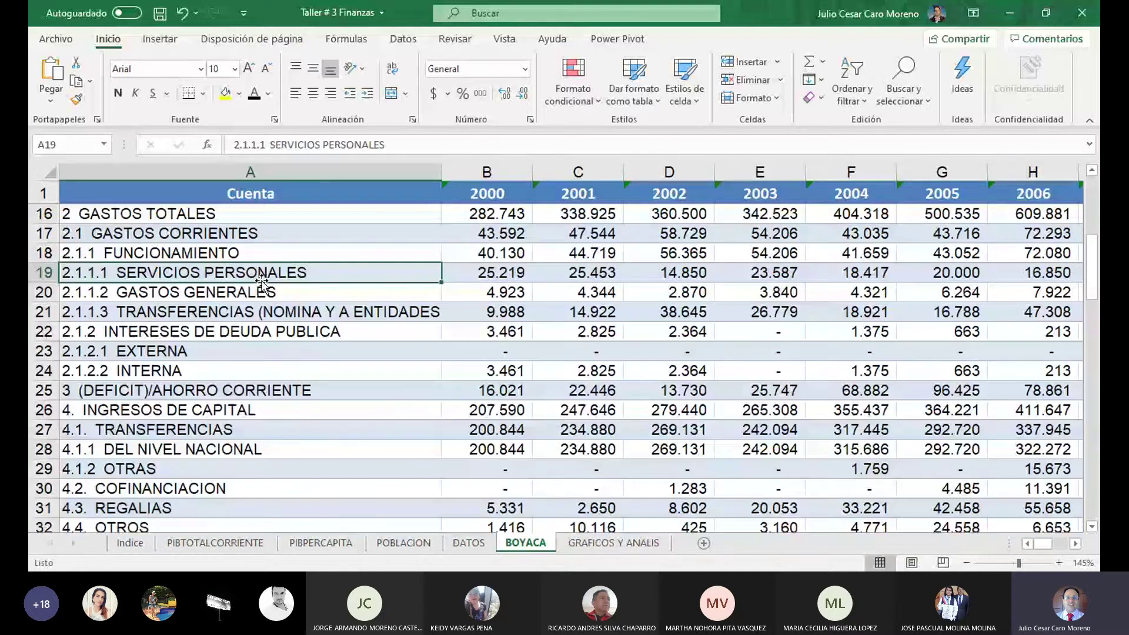
left_click(209, 332)
key("Right")
key("Right")
key("Right")
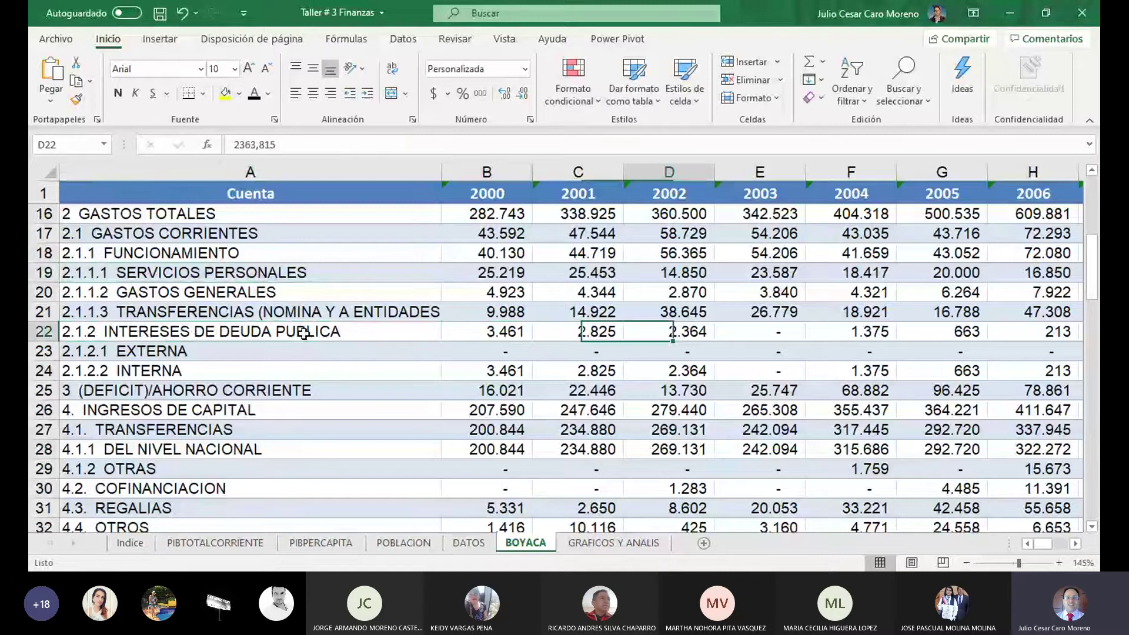
key("Right")
key("Right")
key("Right")
key("Right")
key("Right")
key("Right")
key("Right")
key("Right")
key("Right")
key("Right")
key("Right")
key("Right")
key("Right")
key("Right")
key("Right")
key("Right")
key("Right")
key("Right")
key("Right")
key("Right")
key("Left")
key("Left")
key("Left")
key("Left")
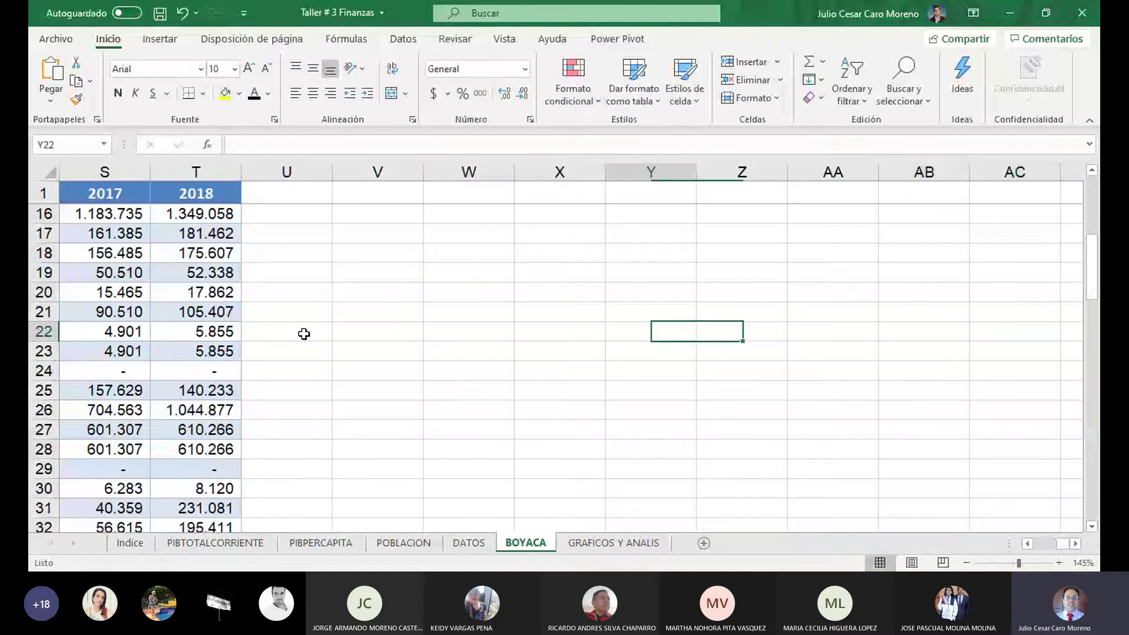
key("Left")
key("Left")
key("Left")
key("Left")
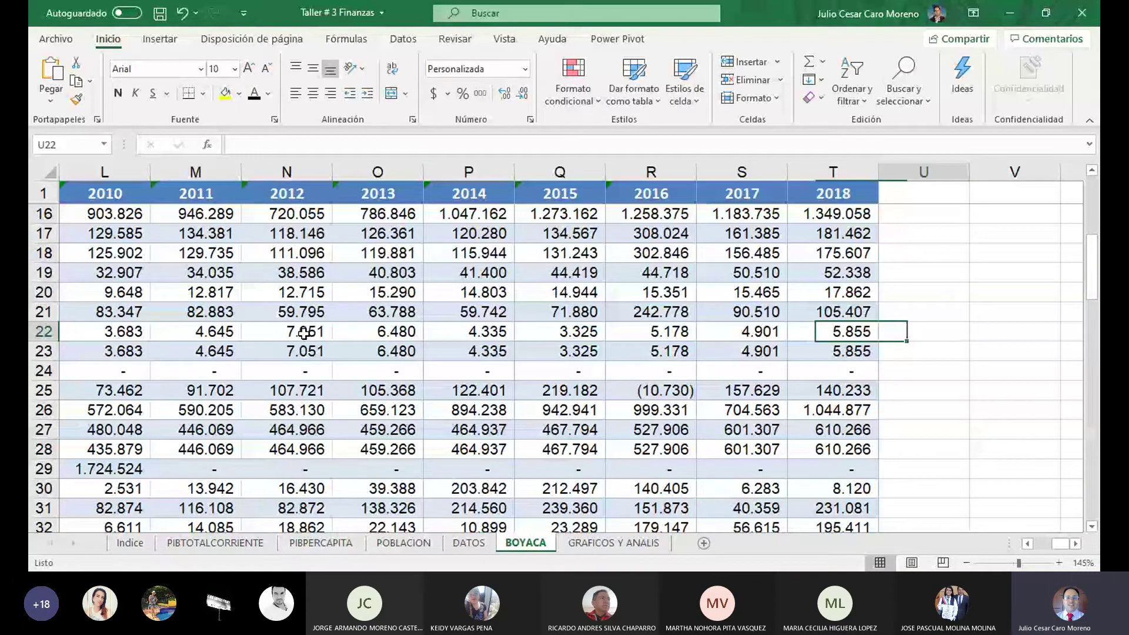
key("Left")
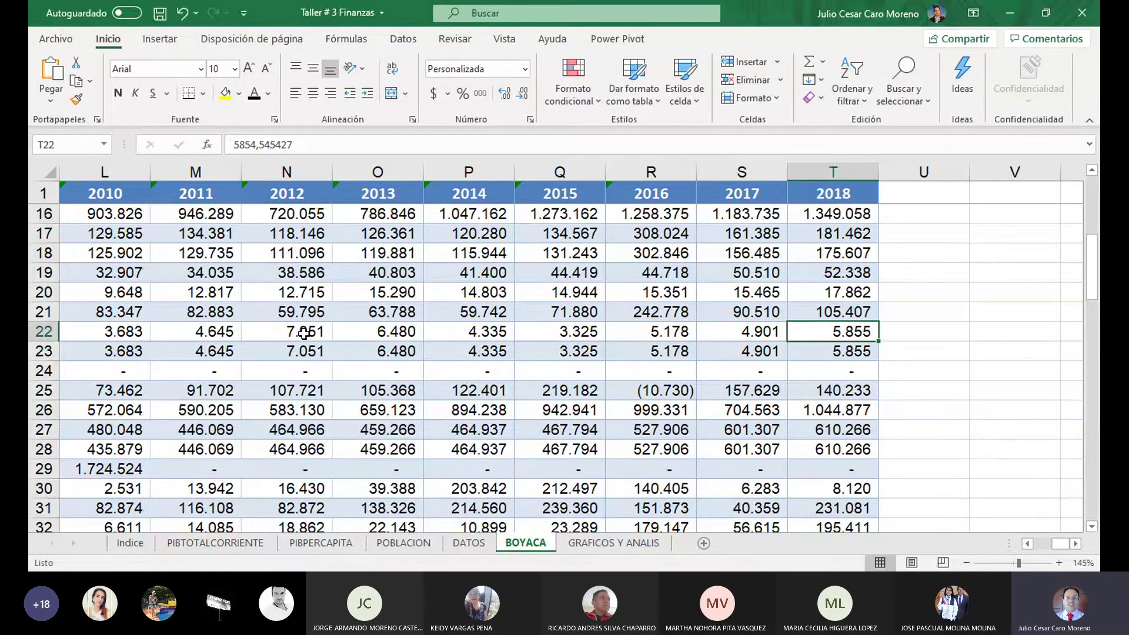
Examine the 2018 income and expenditure figures in BOYACA column T, from the sheet's first accounts down to row 30.
key("Up")
key("Up")
key("Up")
key("Up")
key("Up")
key("Up")
key("Up")
key("Up")
key("Up")
key("Up")
key("Up")
key("Up")
key("Up")
key("Up")
key("Up")
key("Up")
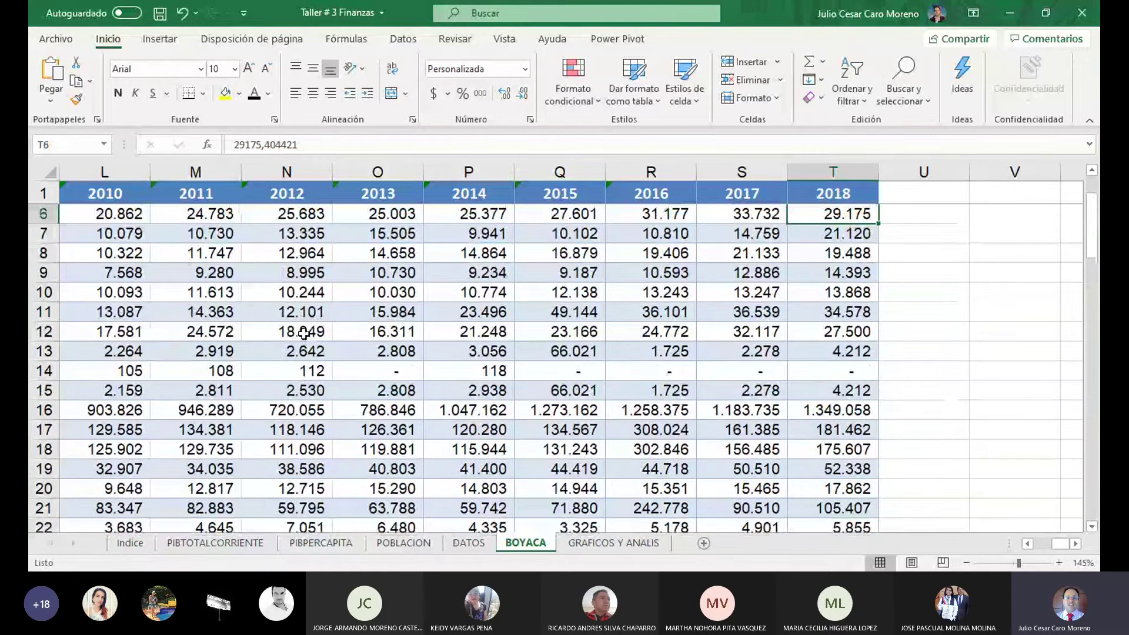
key("Up")
key("Up")
key("Up")
key("Up")
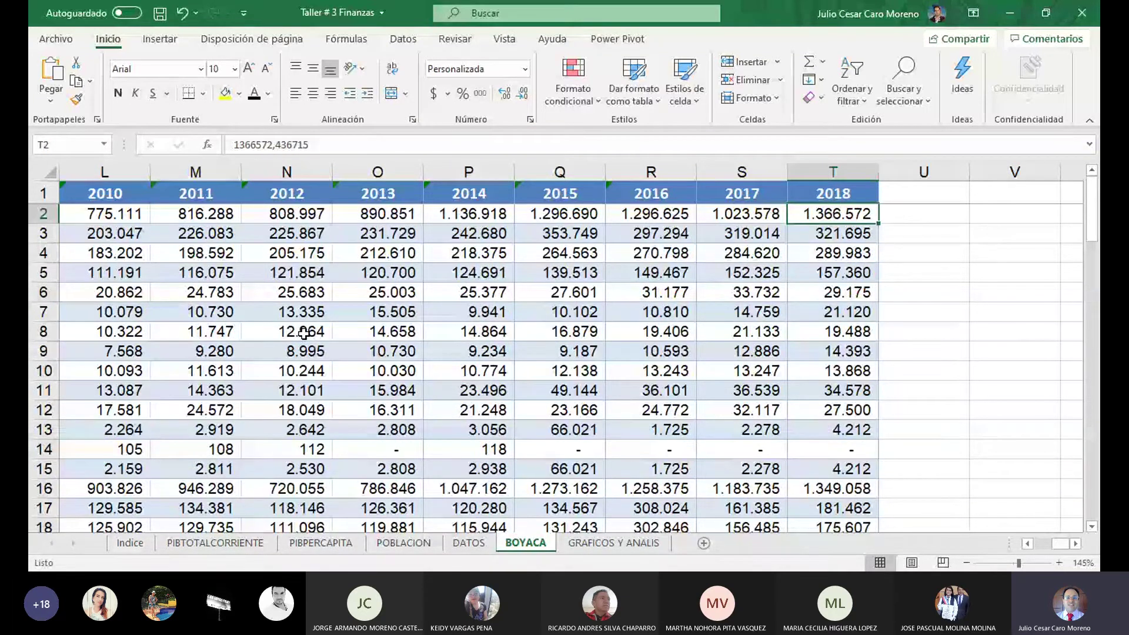
key("Down")
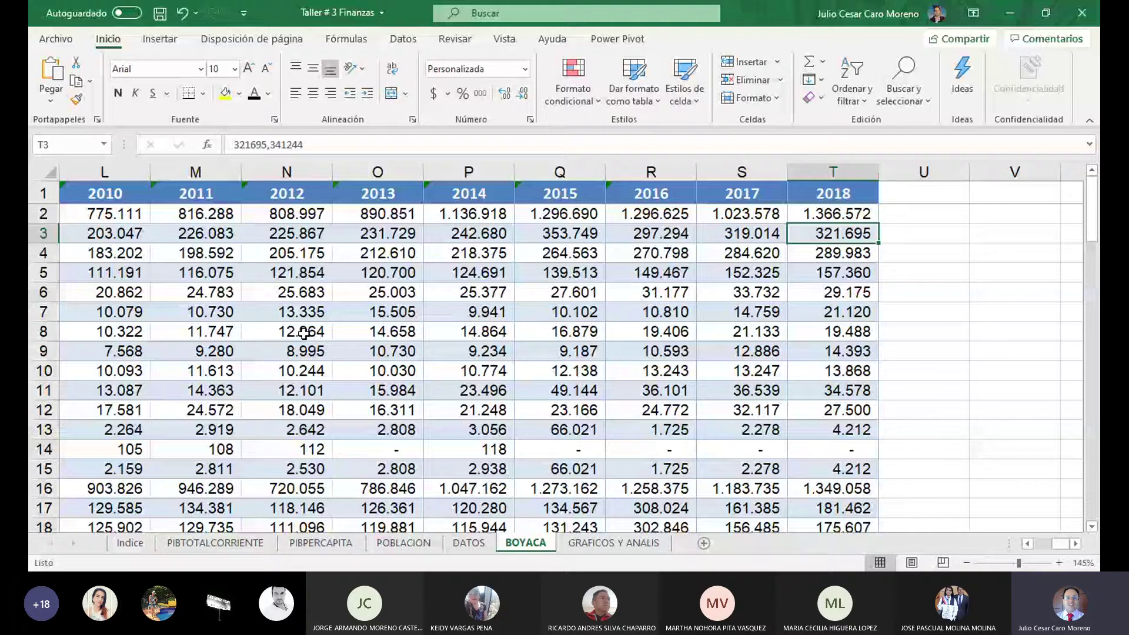
key("Down")
key("Down")
key("Down")
key("Down")
key("Down")
key("Down")
key("Down")
key("Down")
key("Down")
key("Down")
key("Down")
key("Down")
key("Down")
key("Down")
key("Down")
key("Down")
key("Down")
key("Down")
key("Down")
key("Down")
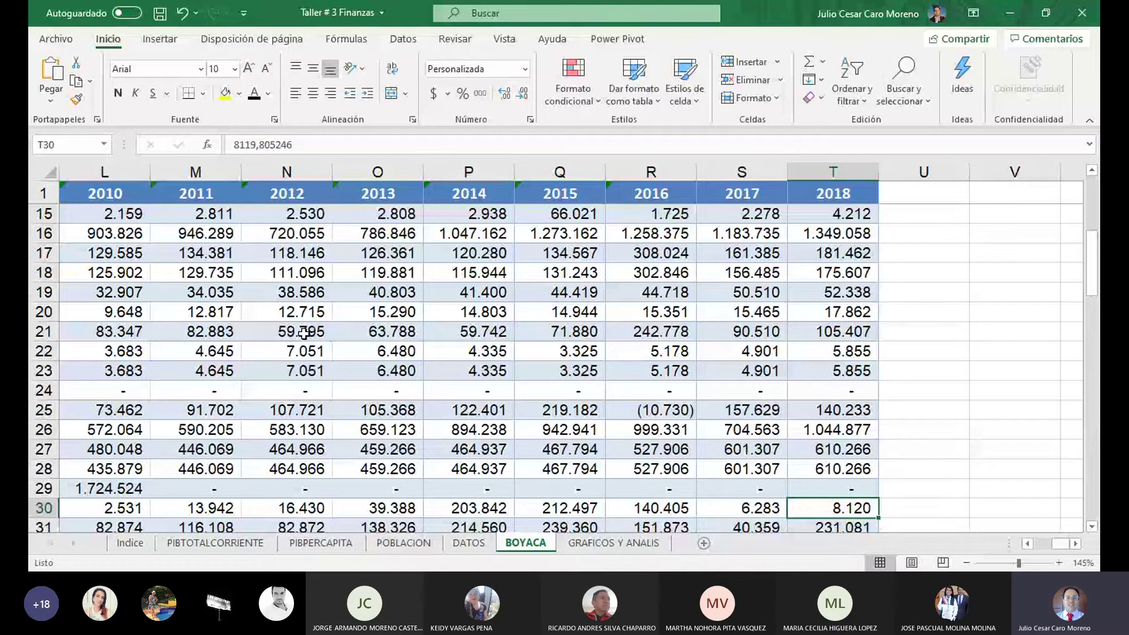
Review the BOYACA account labels in column A from row 30 through Deuda Total to the last ratio in row 70.
key("Left")
key("Left")
key("Left")
key("Left")
key("Left")
key("Left")
key("Left")
key("Left")
key("Left")
key("Left")
key("Left")
key("Left")
key("Left")
key("Left")
key("Left")
key("Left")
key("Left")
key("Left")
key("Left")
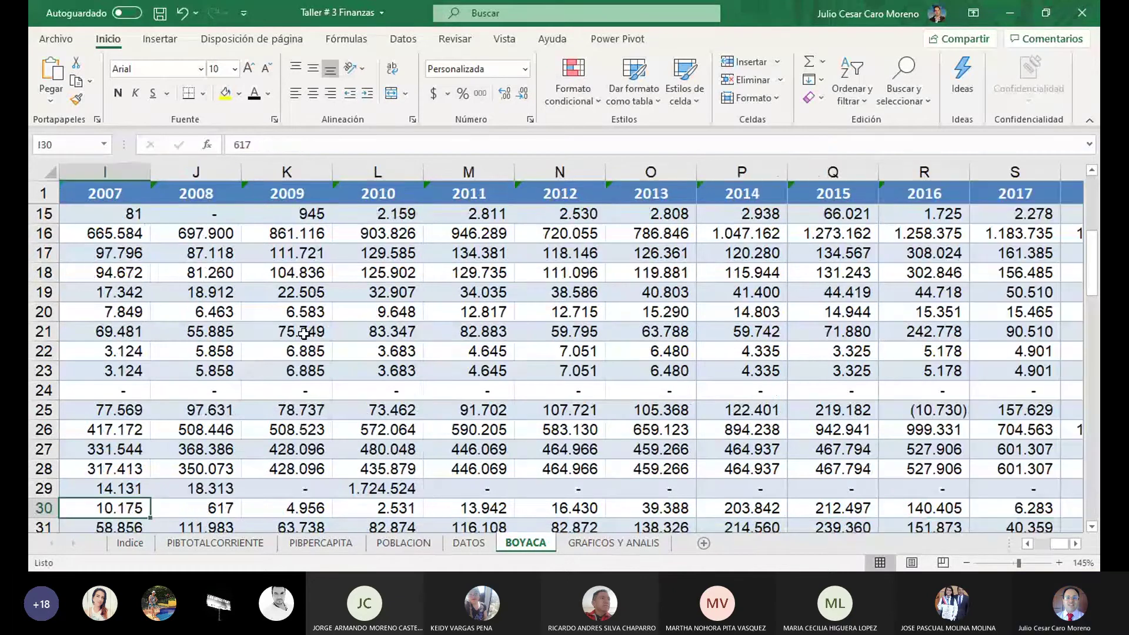
key("Down")
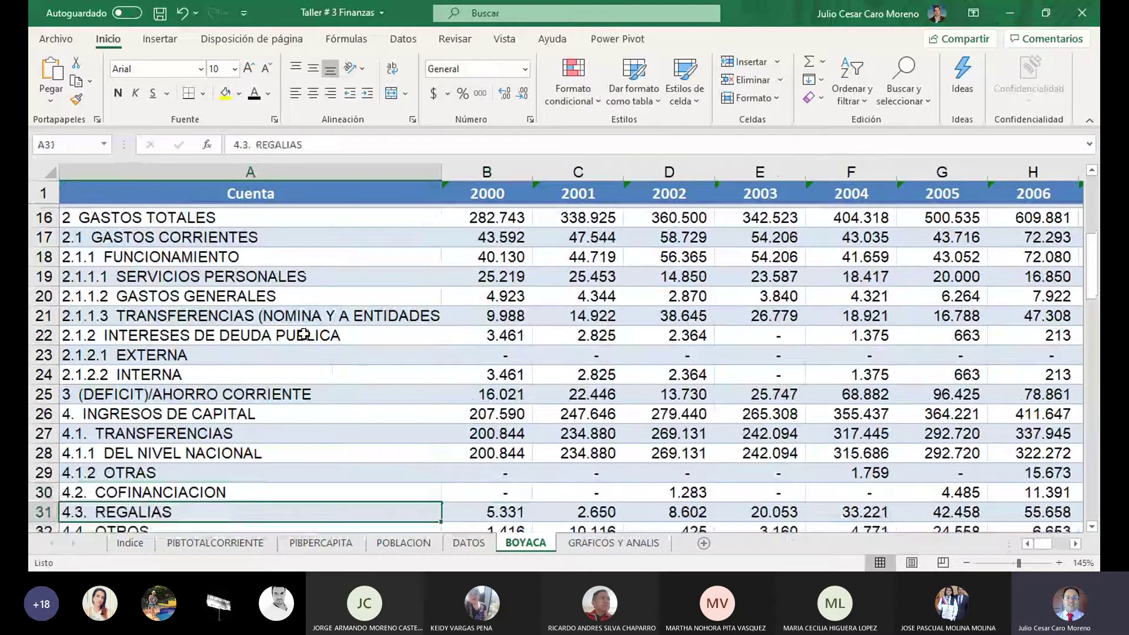
key("Down")
key("Down")
key("Down")
key("Down")
key("Down")
key("Down")
key("Down")
key("Down")
key("Down")
key("Down")
key("Down")
key("Down")
key("Down")
key("Down")
key("Down")
key("Down")
key("Down")
key("Down")
key("Down")
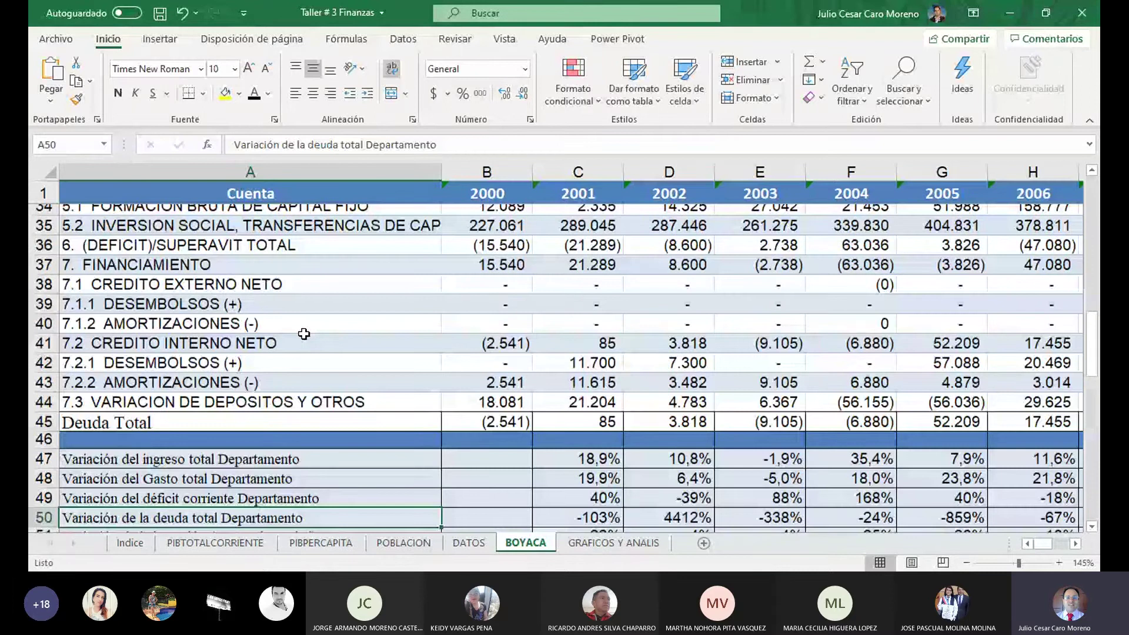
key("Down")
key("Down")
key("Down")
key("Down")
key("Down")
key("Down")
key("Down")
key("Down")
key("Down")
key("Down")
key("Down")
key("Down")
key("Down")
key("Down")
key("Down")
key("Down")
key("Down")
key("Down")
key("Down")
key("Down")
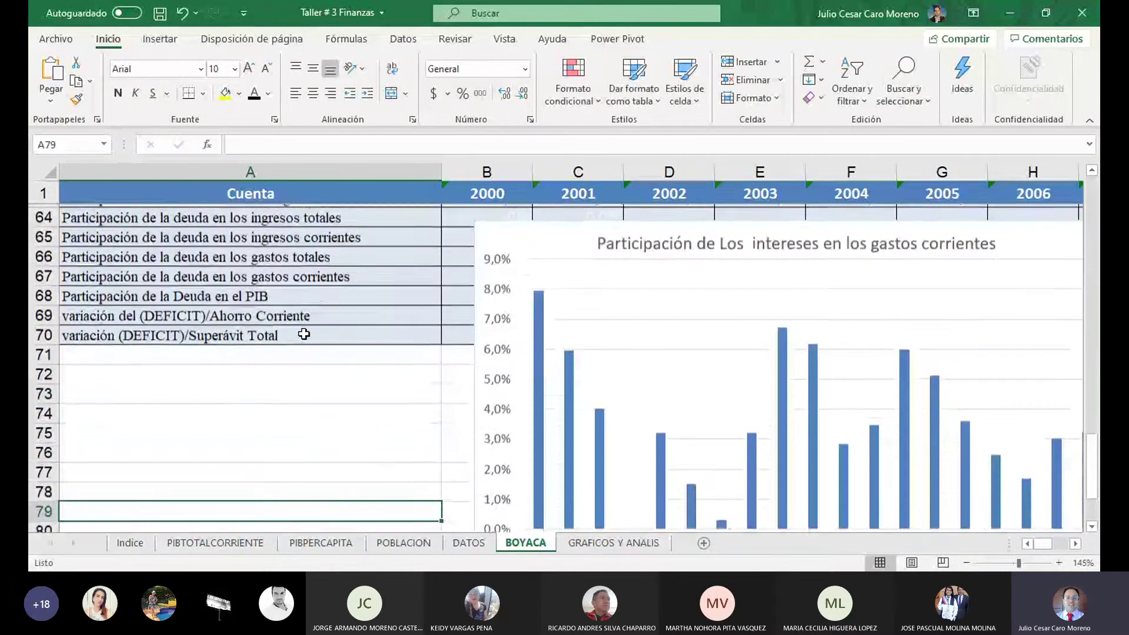
key("Down")
key("Down")
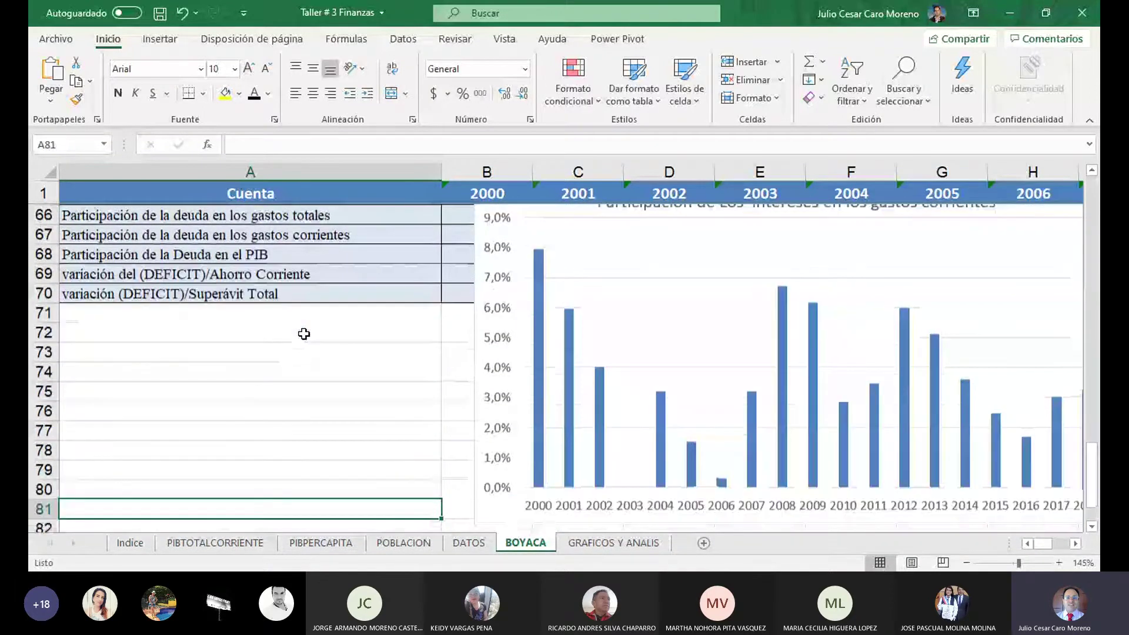
Examine the interest-share chart on the BOYACA sheet across its years from 2000 to 2018.
key("Right")
key("Right")
key("Right")
key("Right")
key("Right")
key("Right")
key("Right")
key("Right")
key("Right")
key("Right")
key("Right")
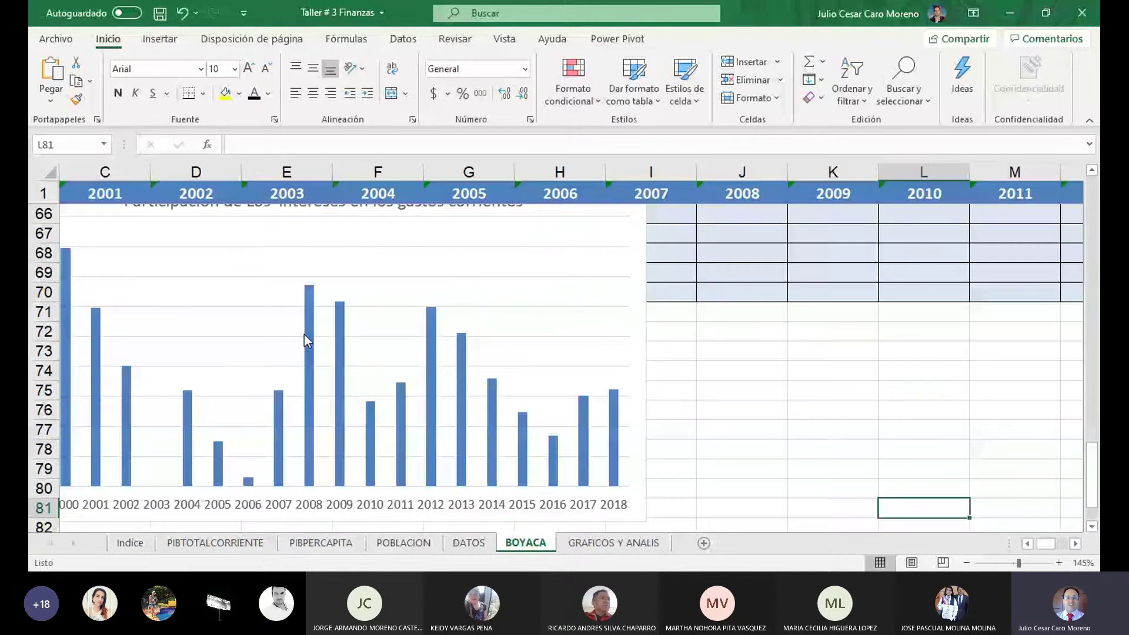
key("Home")
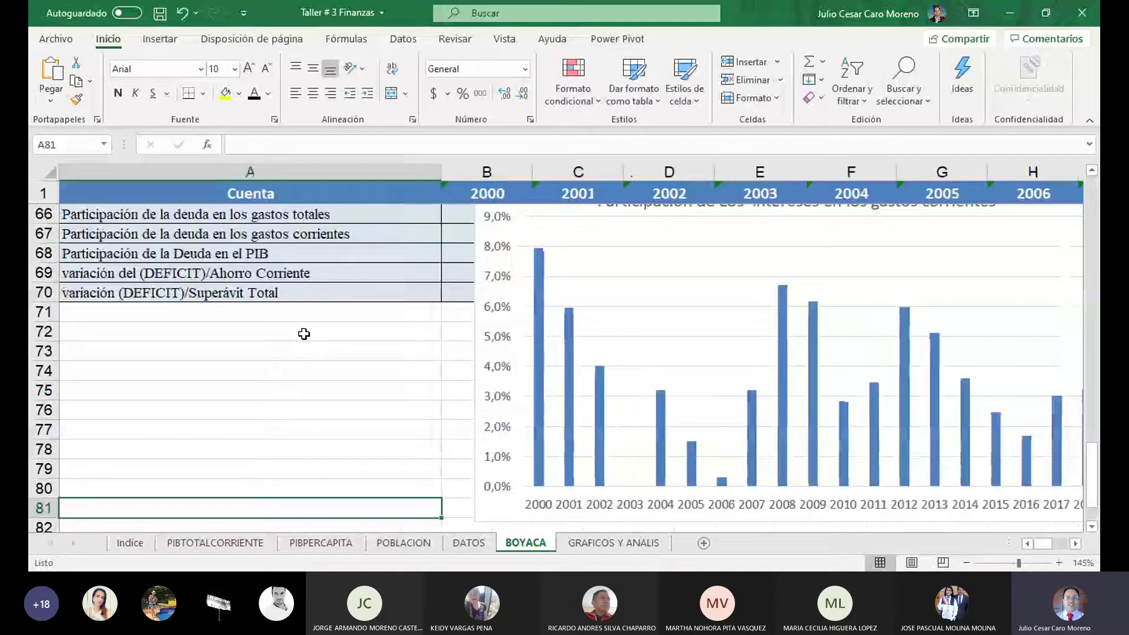
key("Right")
key("Right")
key("Right")
key("Right")
key("Right")
key("Right")
key("Right")
key("Right")
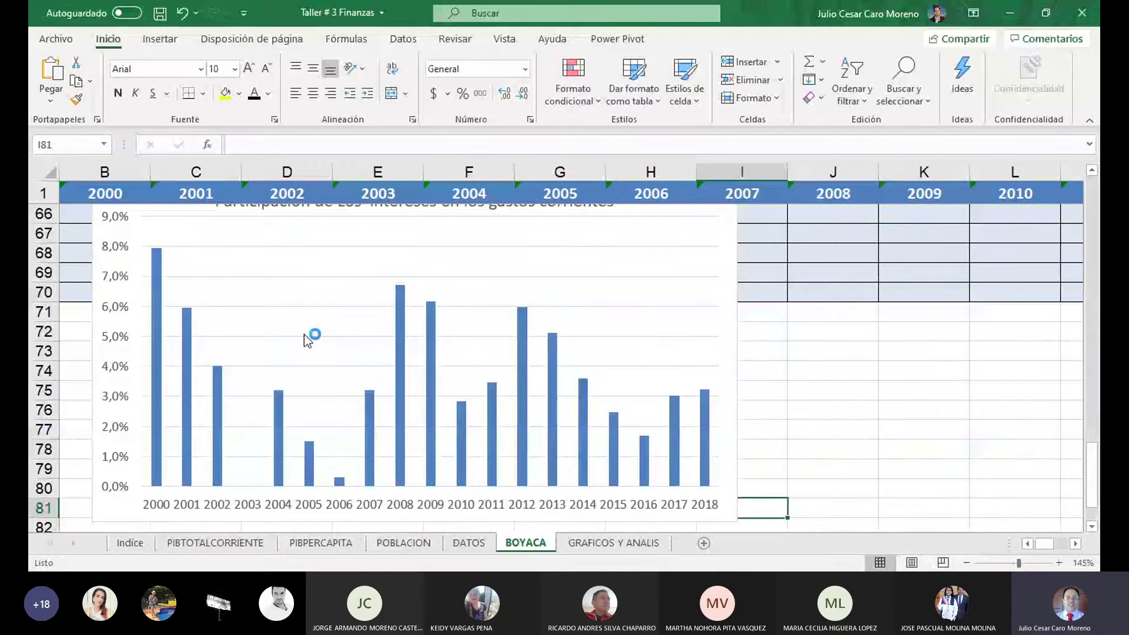
Move the interest-share chart on BOYACA slightly lower to clear row 64, Participación de la deuda en los ingresos totales.
left_click(360, 228)
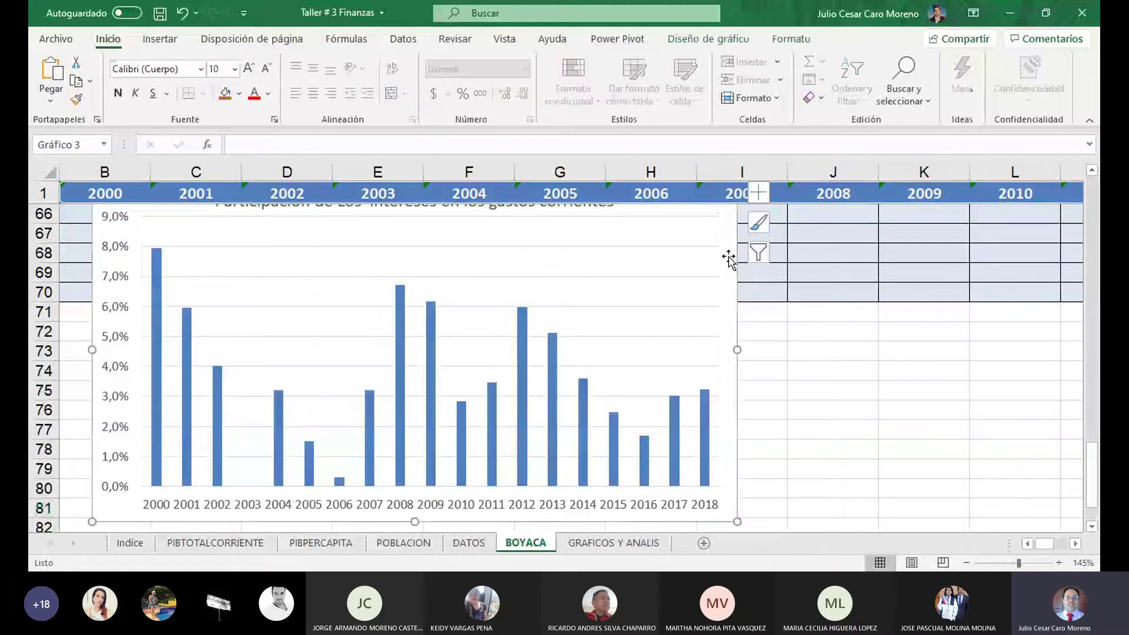
left_click_drag(1094, 476, 1092, 463)
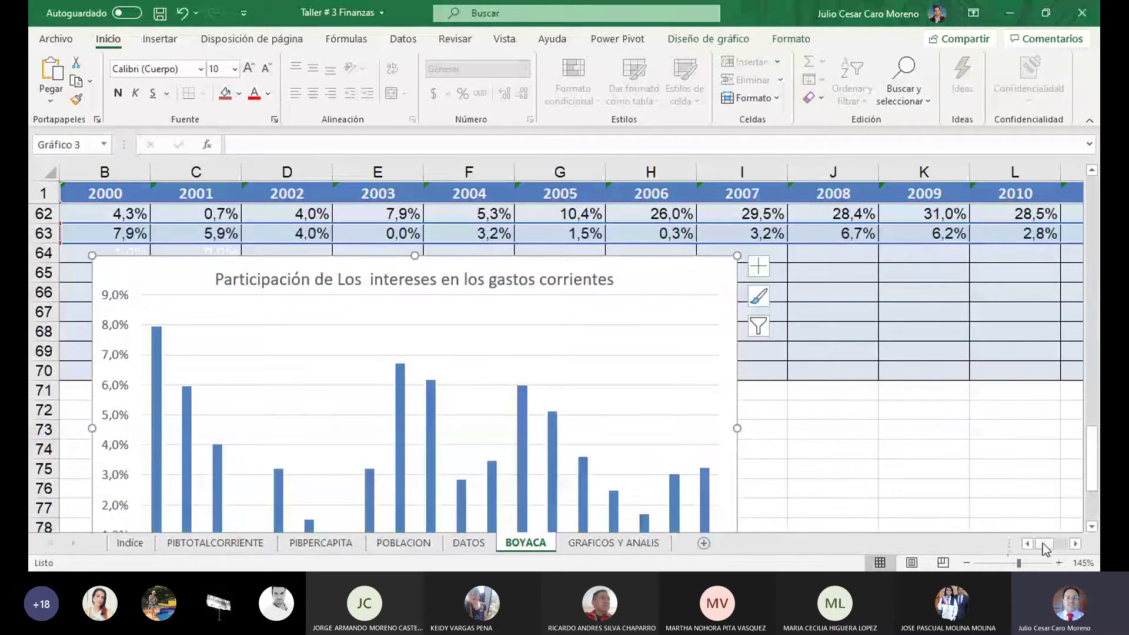
left_click_drag(1045, 547, 1035, 546)
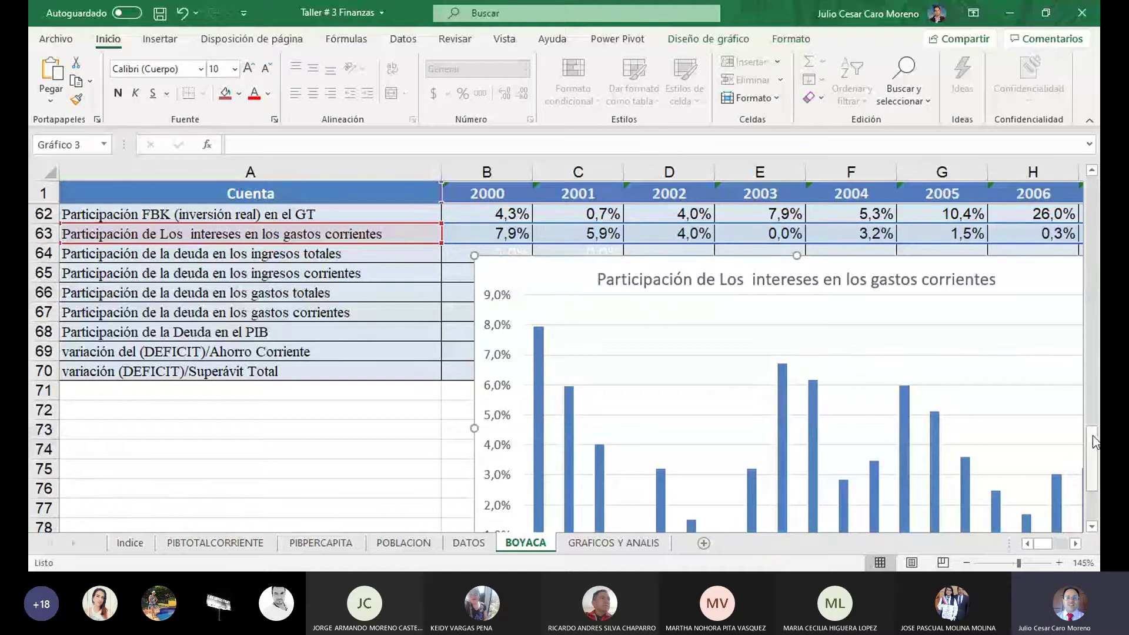
left_click_drag(1092, 449, 1089, 430)
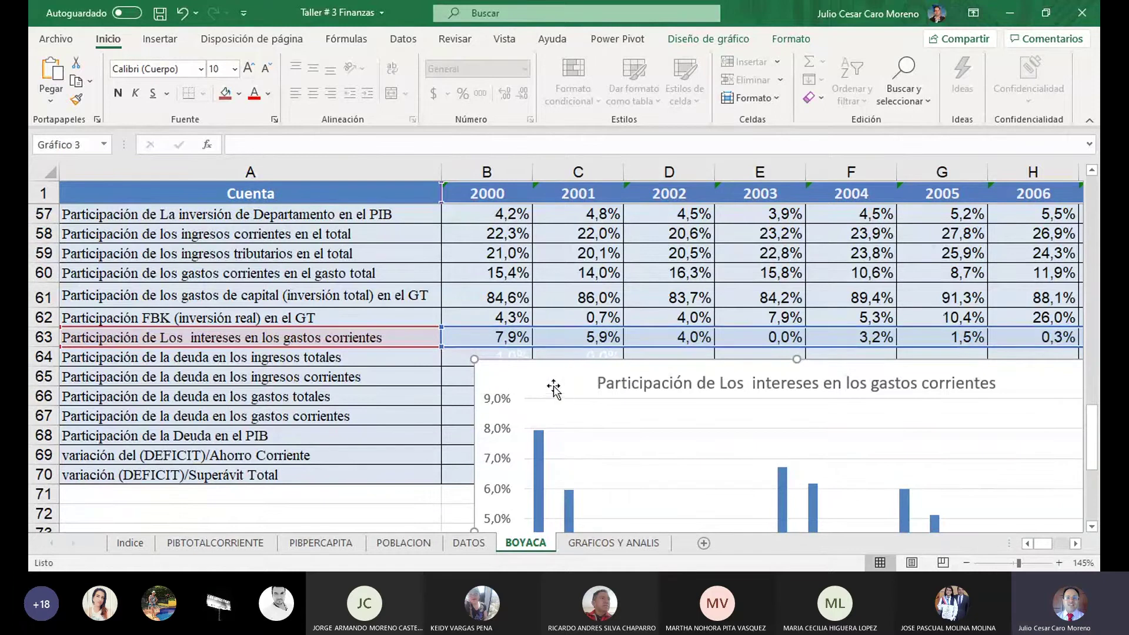
scroll(1065, 331, "down", 2)
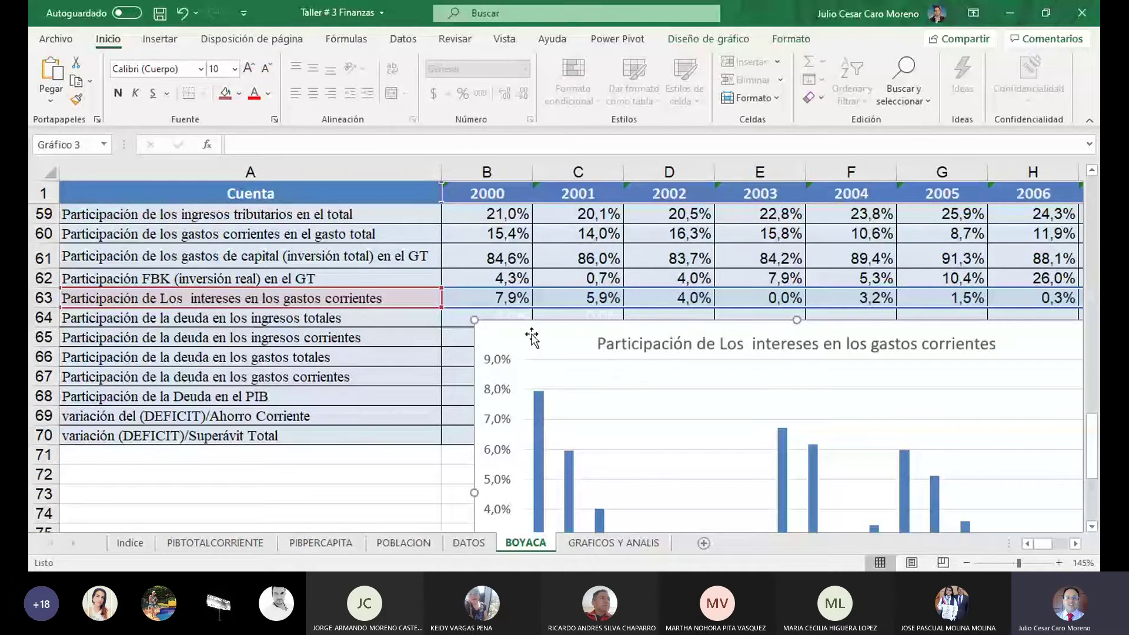
left_click_drag(525, 333, 487, 350)
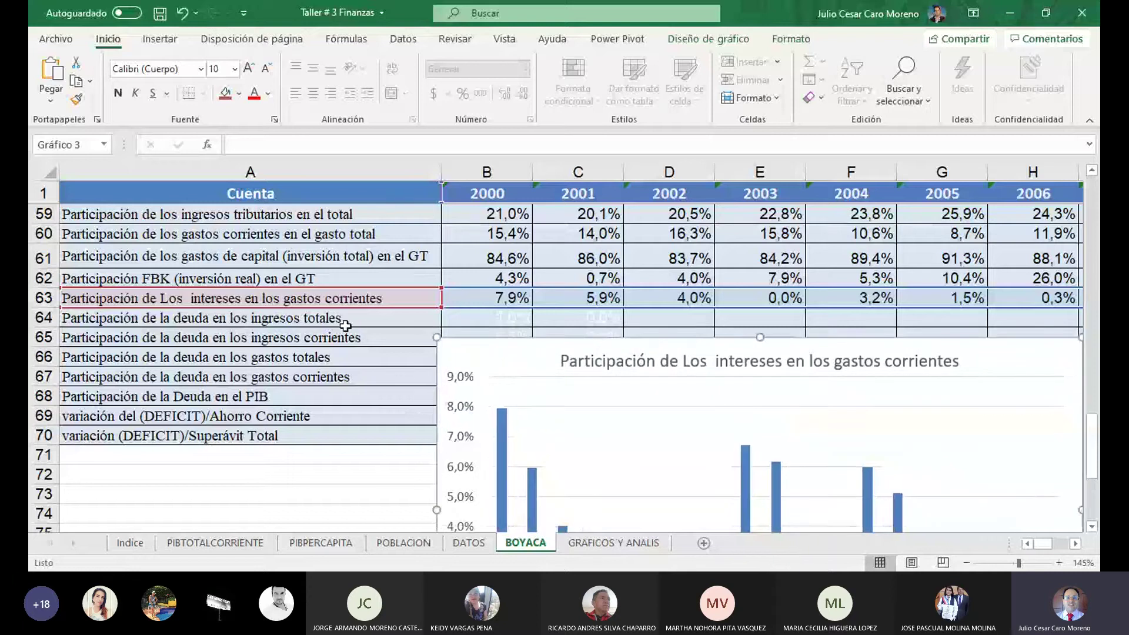
Set the font colour of cell B64, the 2000 debt share of total income, to black.
left_click(346, 327)
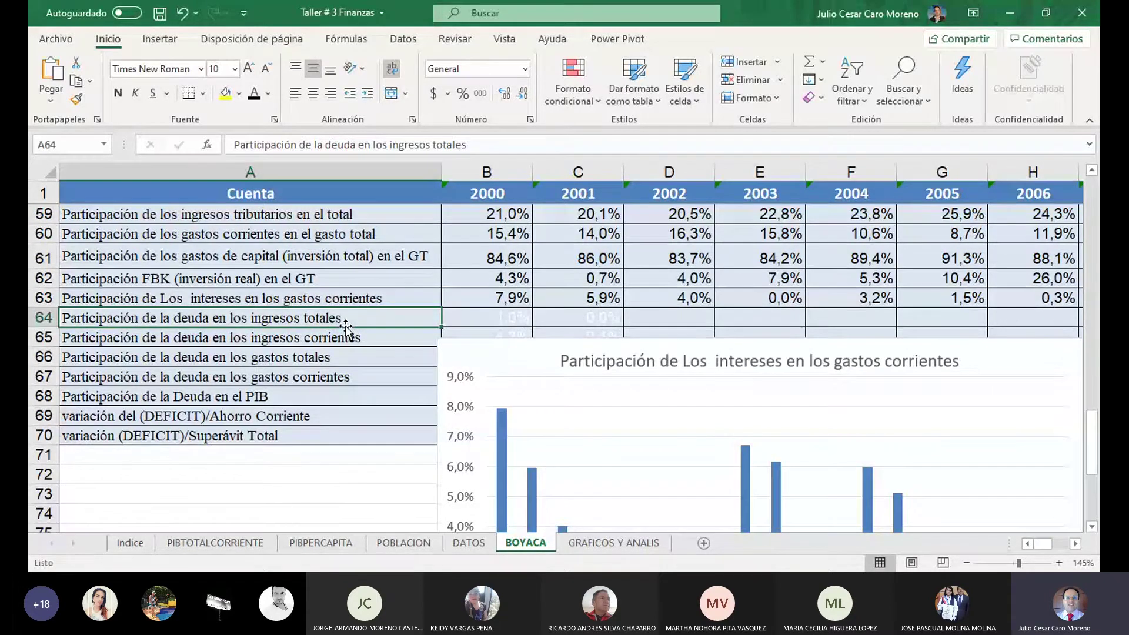
key("Right")
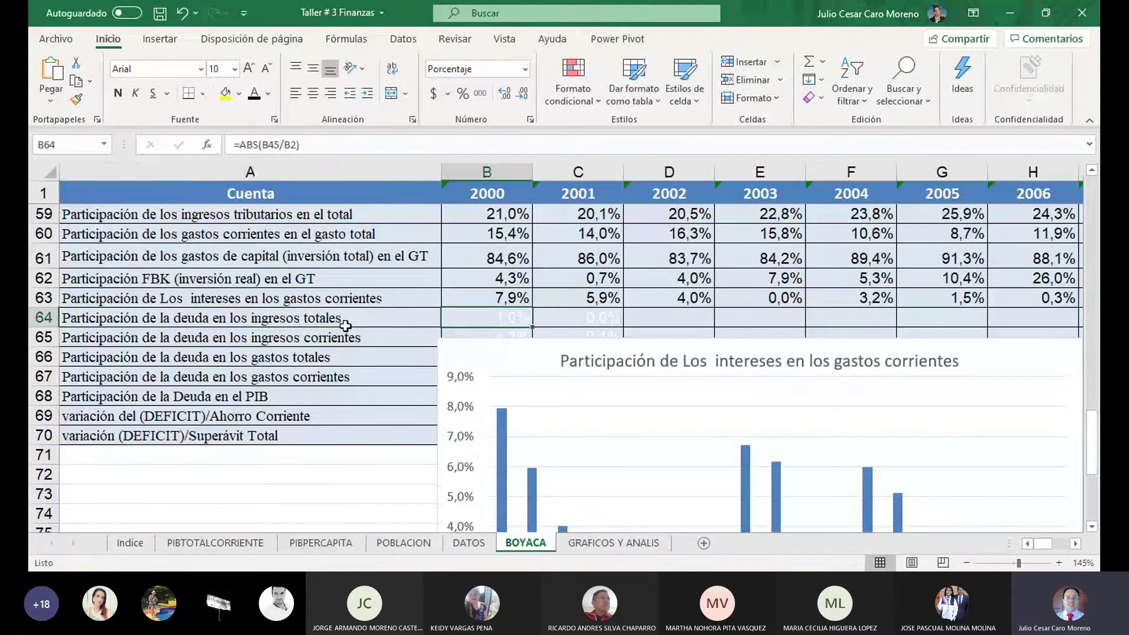
left_click(255, 94)
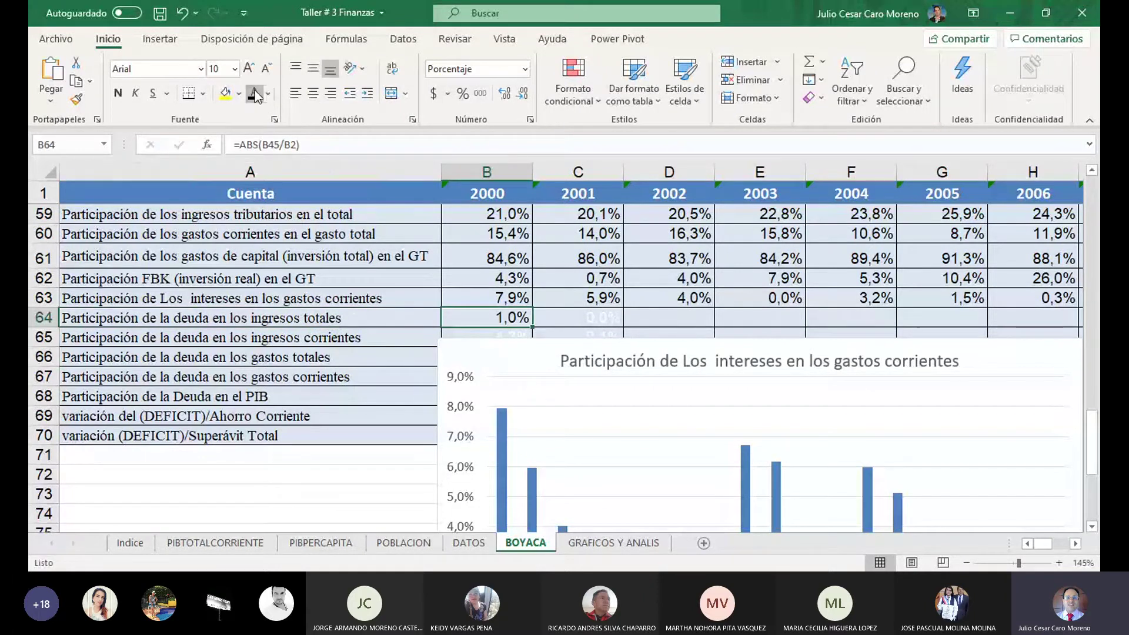
Inspect the formula =ABS(B45/B2) in B64 and trace its reference to the Deuda Total row.
double_click(487, 307)
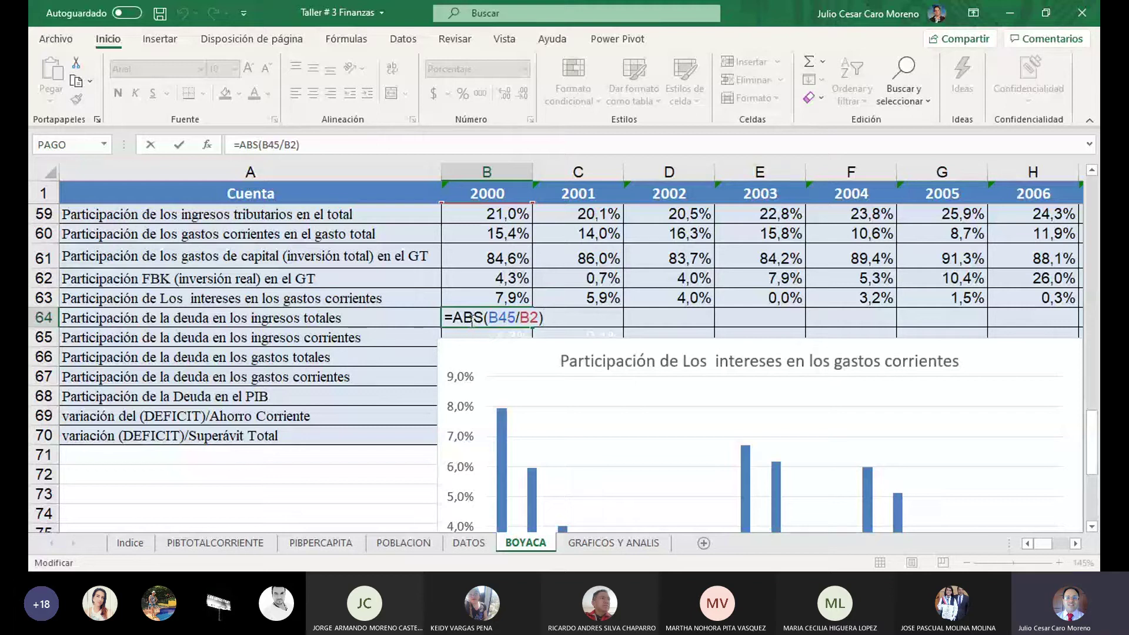
left_click(472, 321)
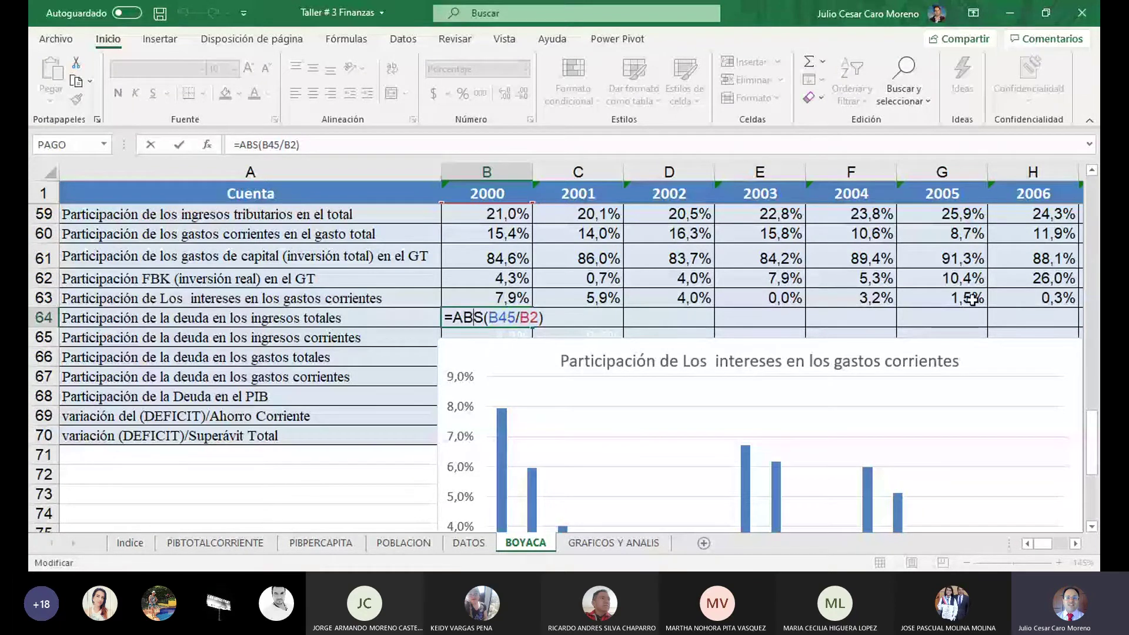
left_click_drag(1096, 436, 1096, 333)
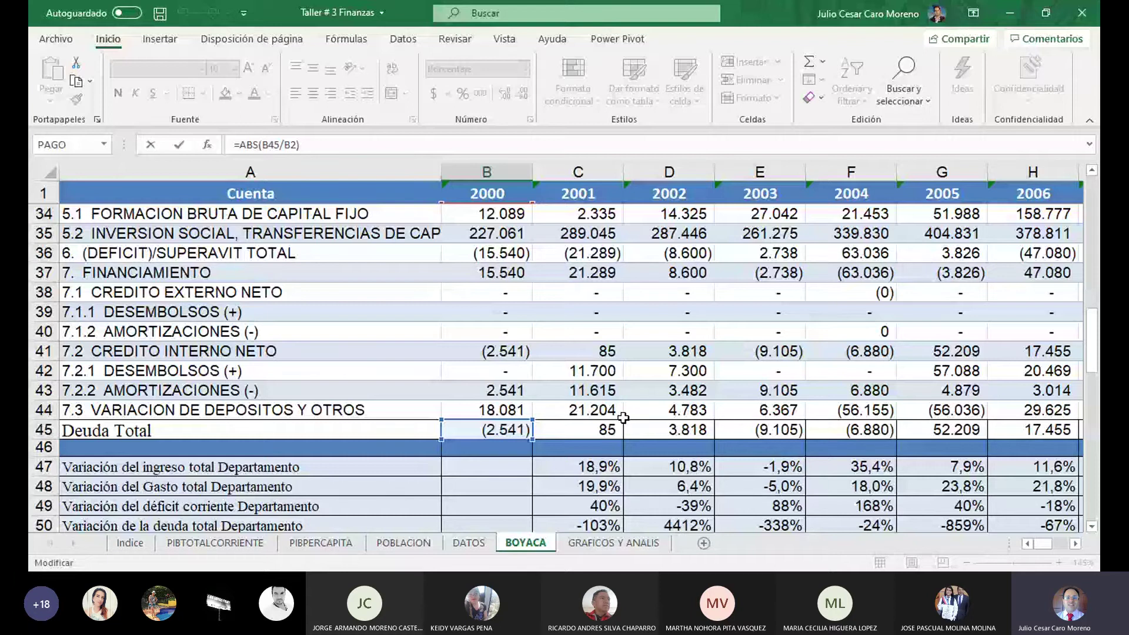
scroll(623, 418, "down", 7)
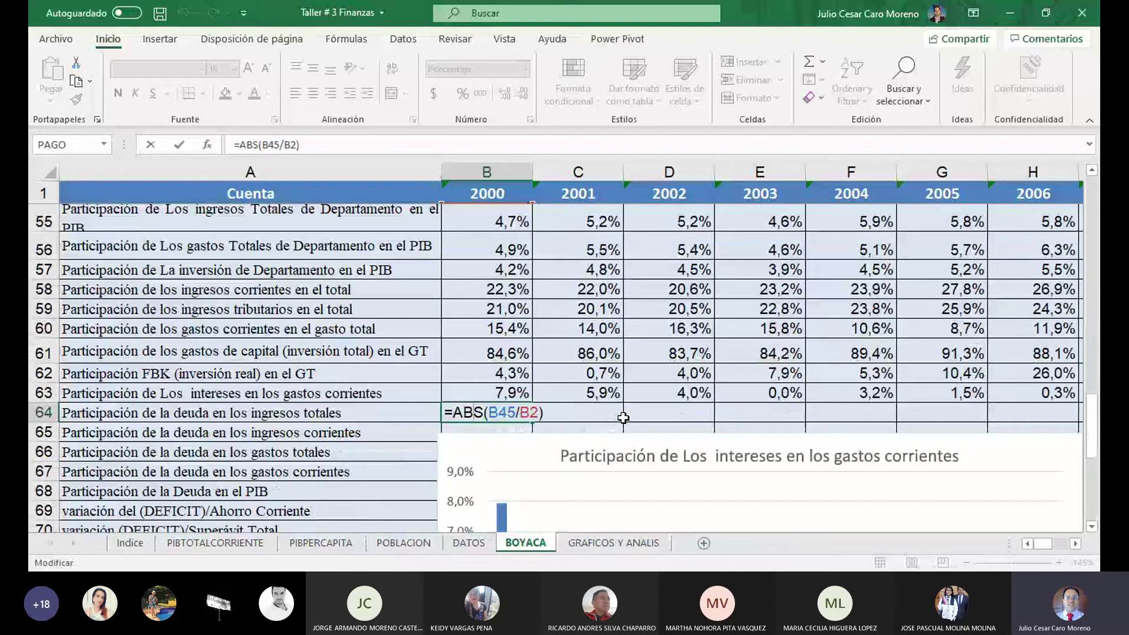
scroll(623, 418, "down", 1)
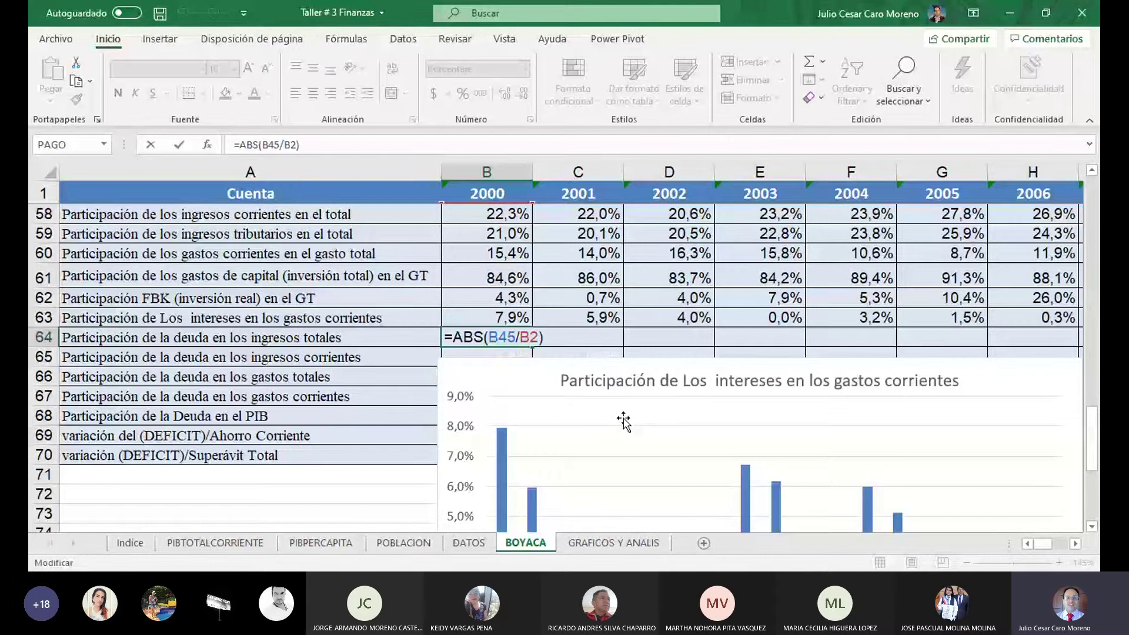
key("Return")
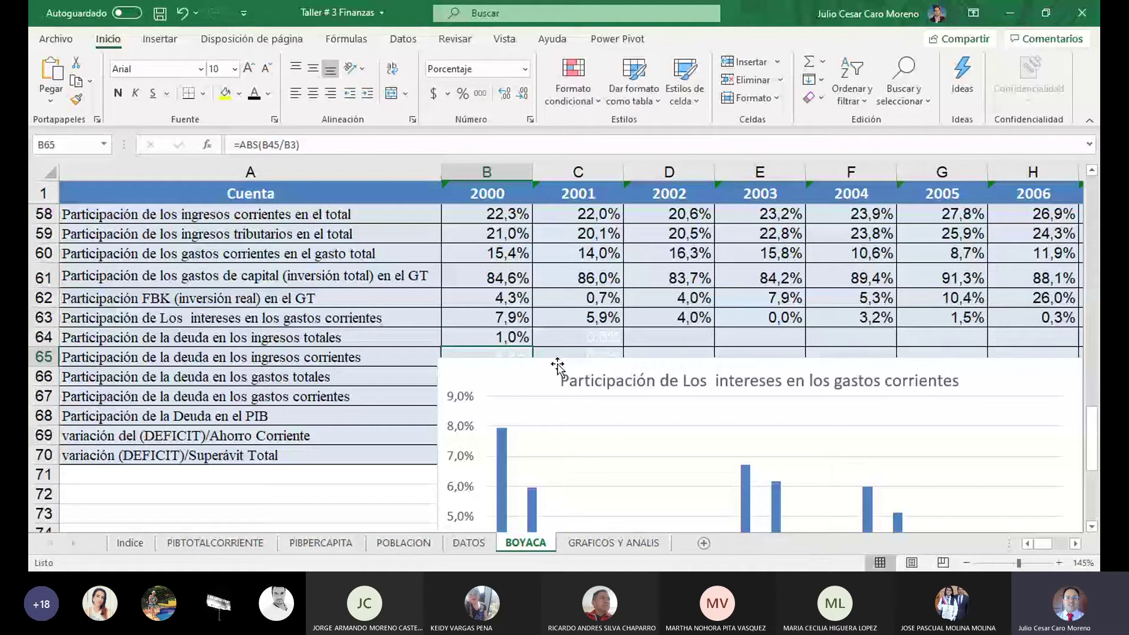
Fill the B64 formula across row 64 through the 2018 column, T.
left_click(506, 337)
left_click_drag(532, 346, 853, 350)
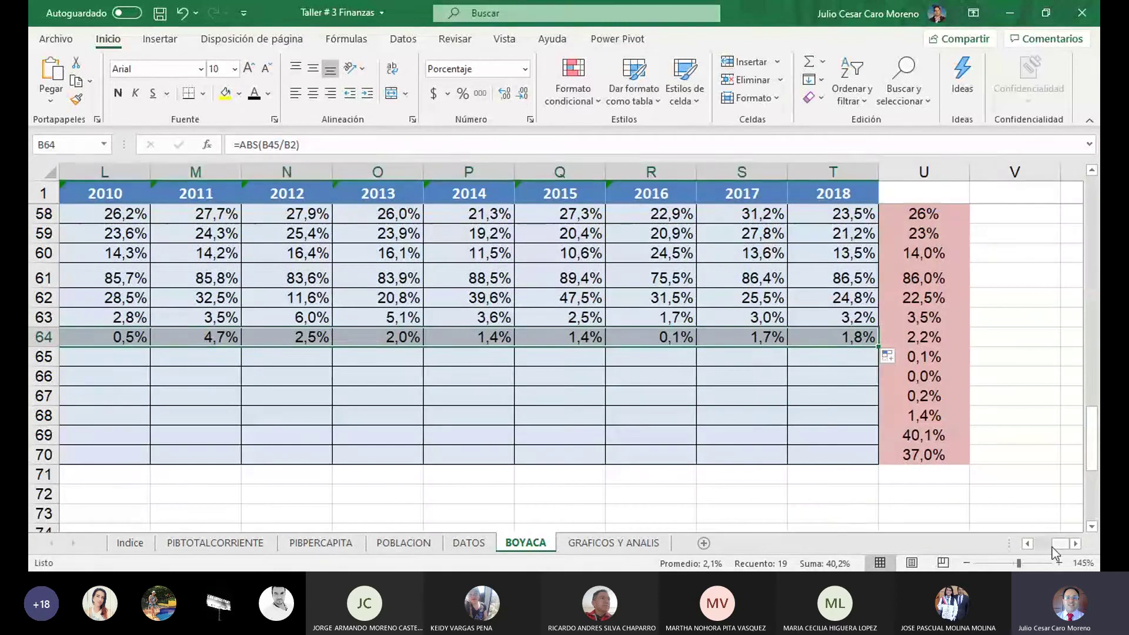
left_click_drag(1062, 550, 1044, 547)
Switch the chart's source to the row 64 debt shares and copy the chart below the interest-share chart in GRAFICOS Y ANALIS.
left_click(500, 373)
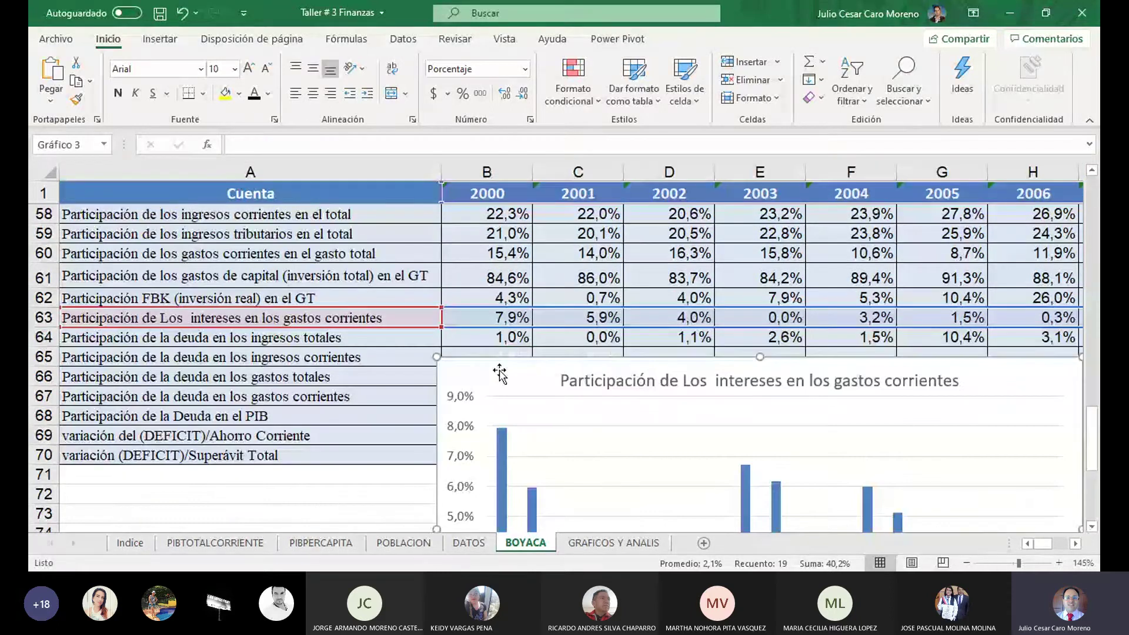
left_click_drag(424, 327, 423, 340)
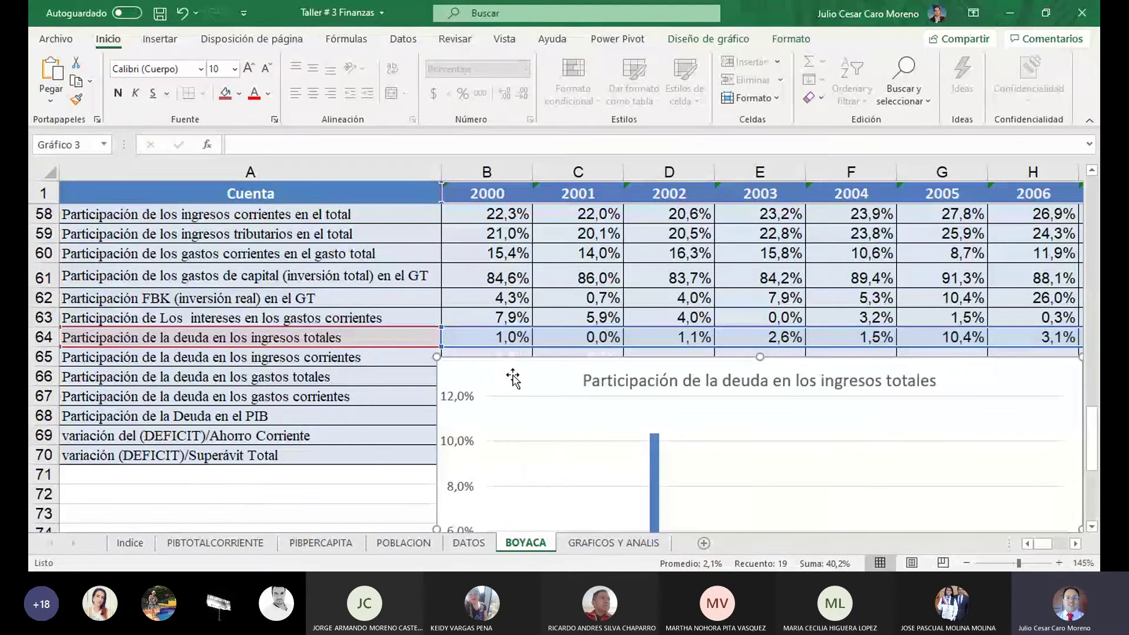
left_click(613, 542)
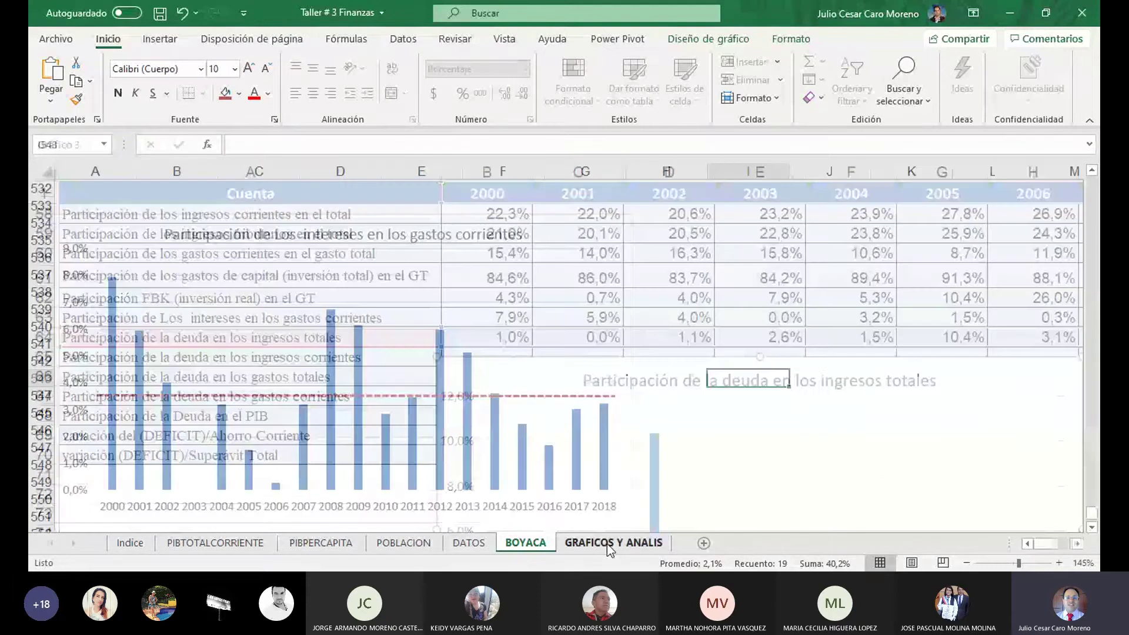
scroll(382, 468, "down", 4)
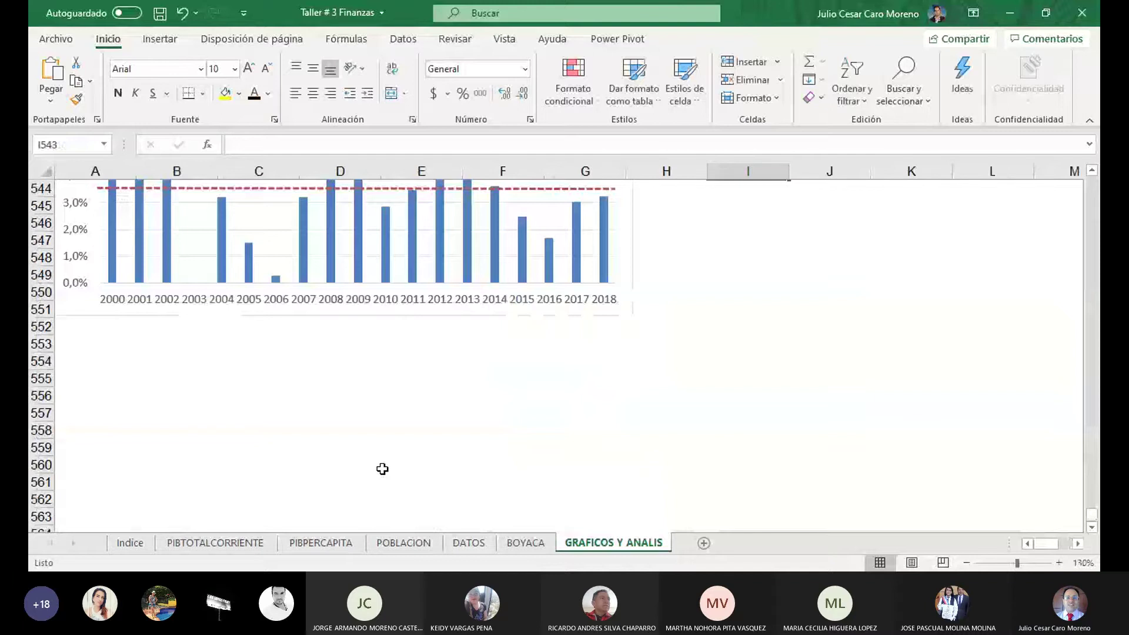
scroll(382, 468, "down", 1)
left_click(331, 381)
Copy the dashed average line from the interest-share chart into the debt share of total income chart and place it at about 2.3%.
scroll(373, 285, "up", 4)
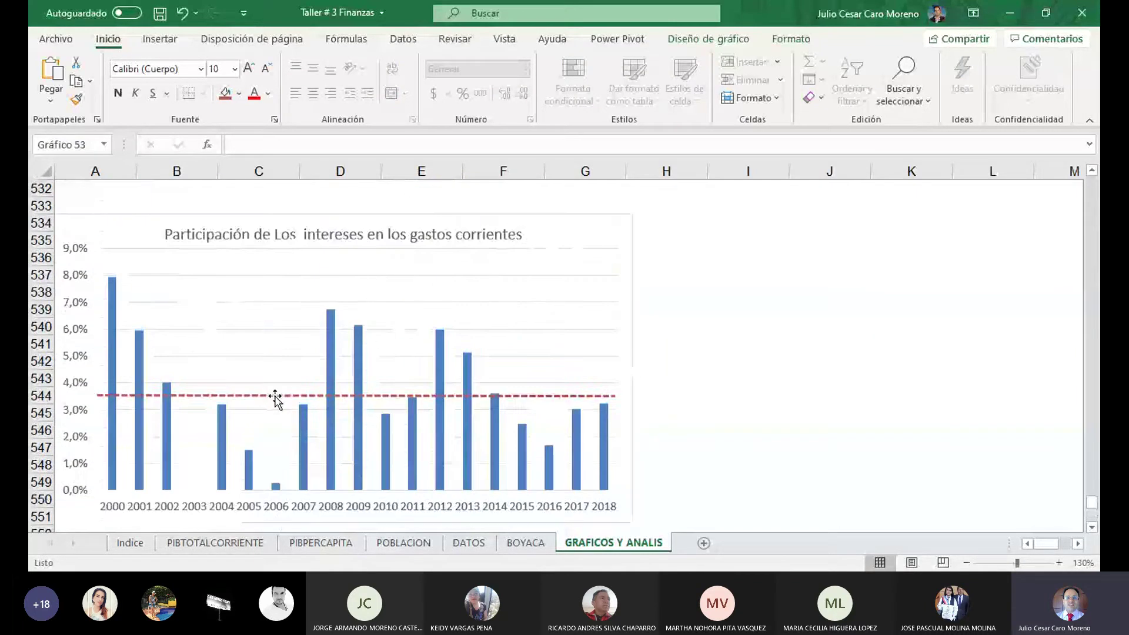
left_click(275, 395)
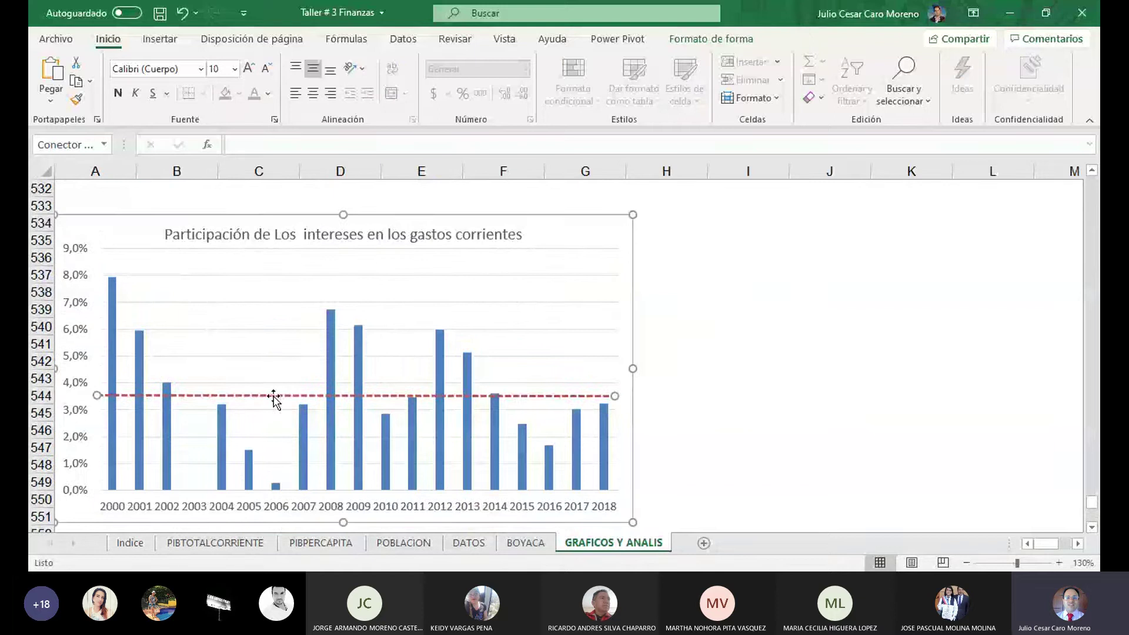
scroll(276, 405, "down", 1)
scroll(276, 404, "down", 8)
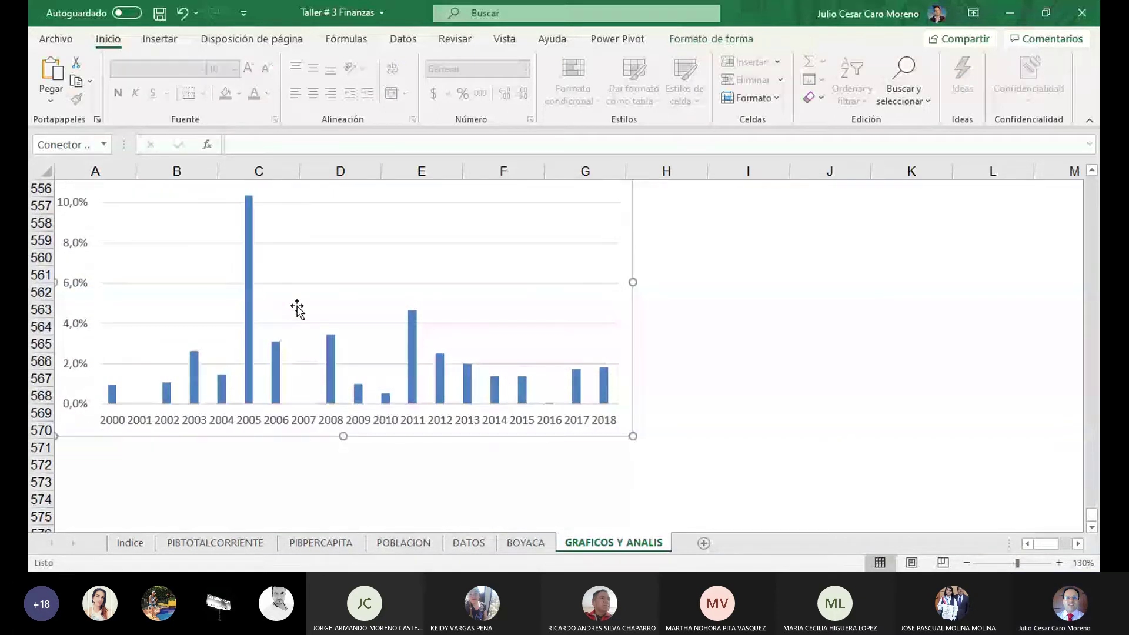
scroll(330, 304, "up", 2)
left_click_drag(301, 240, 336, 458)
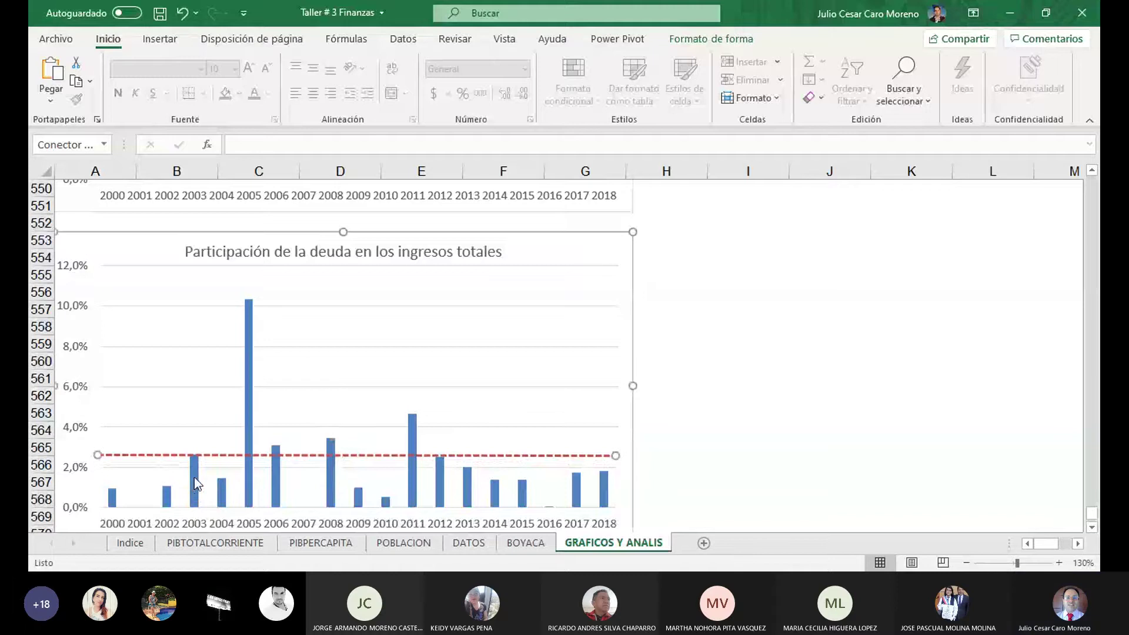
left_click_drag(213, 456, 213, 460)
left_click(899, 415)
scroll(774, 404, "down", 1)
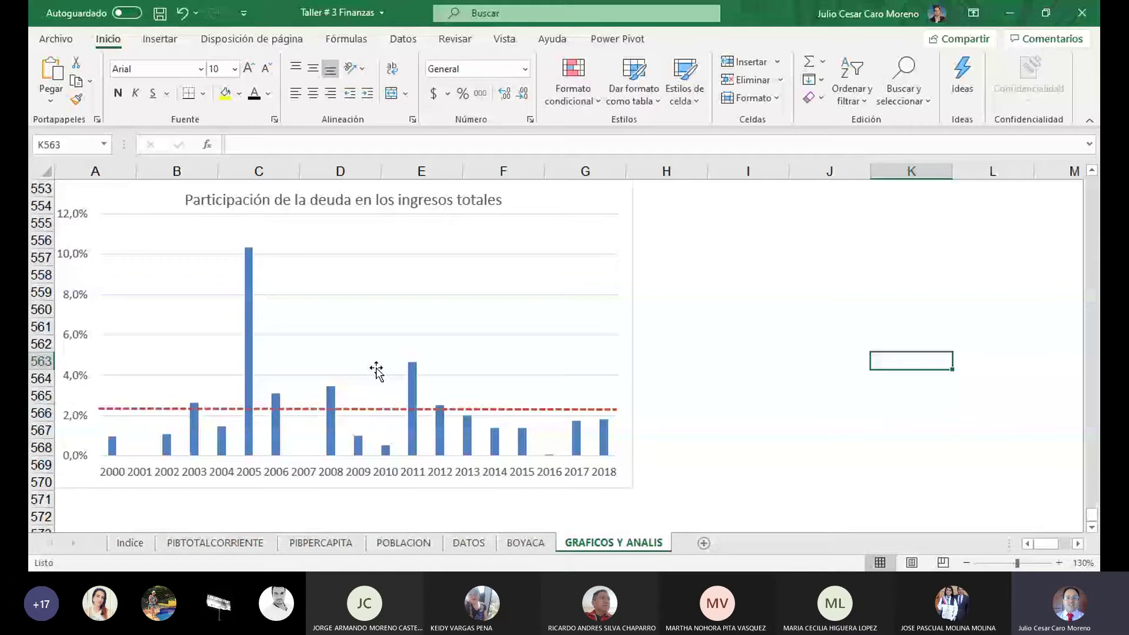
On the BOYACA sheet, move the chart clear of row 65 and fill B65's formula =ABS(B45/B3) across to the 2018 column, T.
key("ctrl+Page_Up")
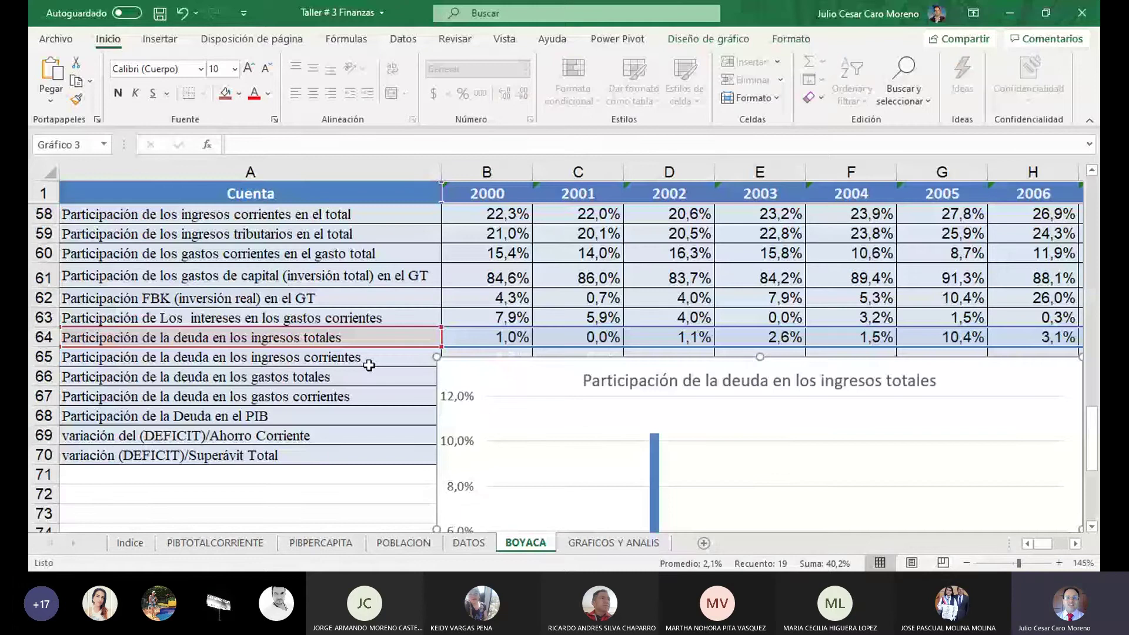
left_click_drag(464, 366, 471, 377)
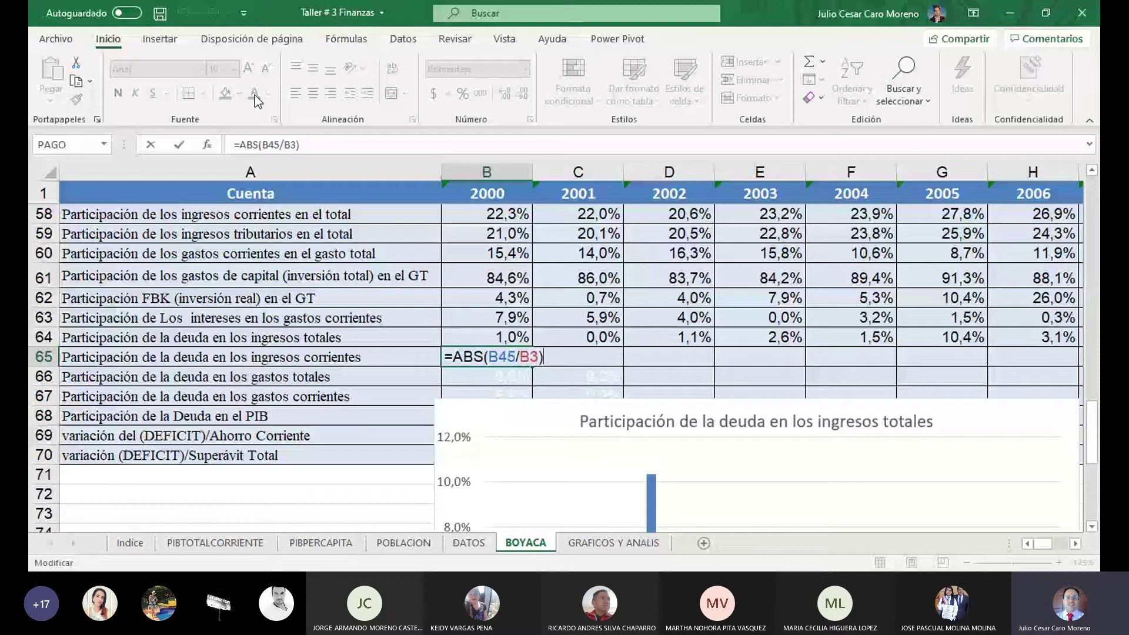
key("Return")
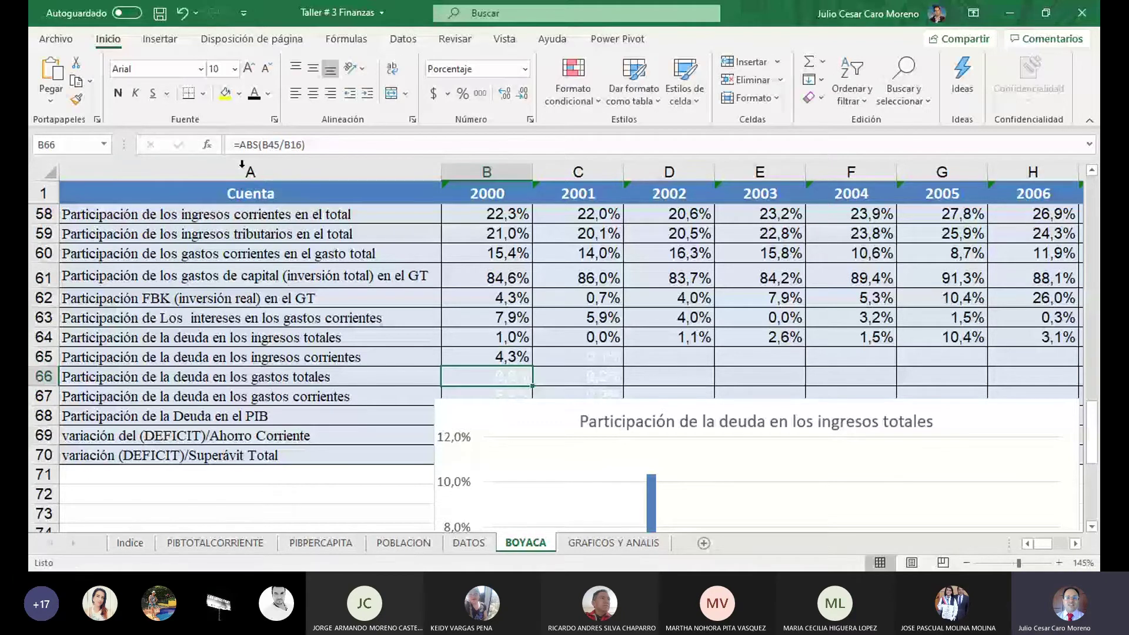
left_click(487, 357)
left_click_drag(532, 366, 882, 359)
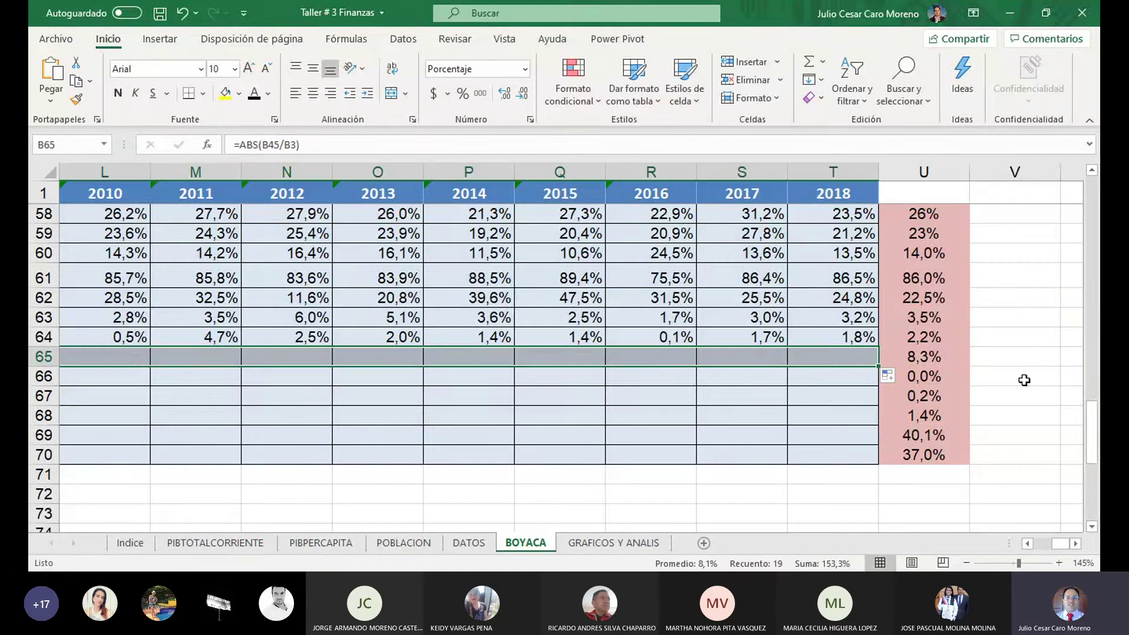
Switch the chart's source to the row 65 debt shares and copy the chart to cell A572 of GRAFICOS Y ANALIS.
scroll(886, 464, "down", 3)
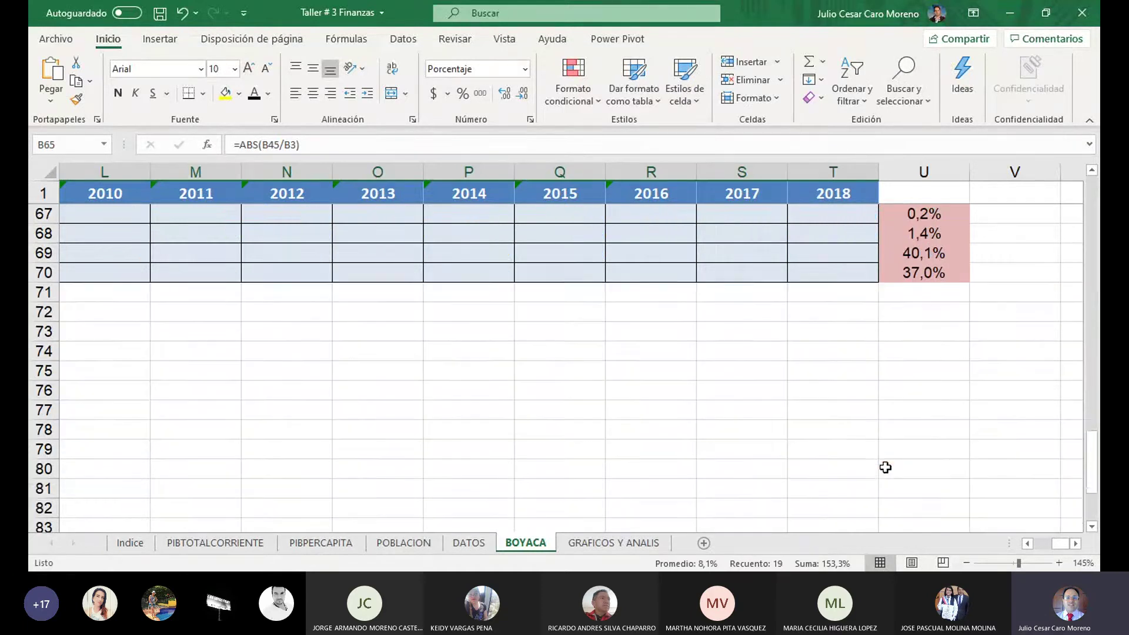
scroll(884, 465, "up", 1)
left_click_drag(1050, 545, 1038, 544)
left_click(516, 301)
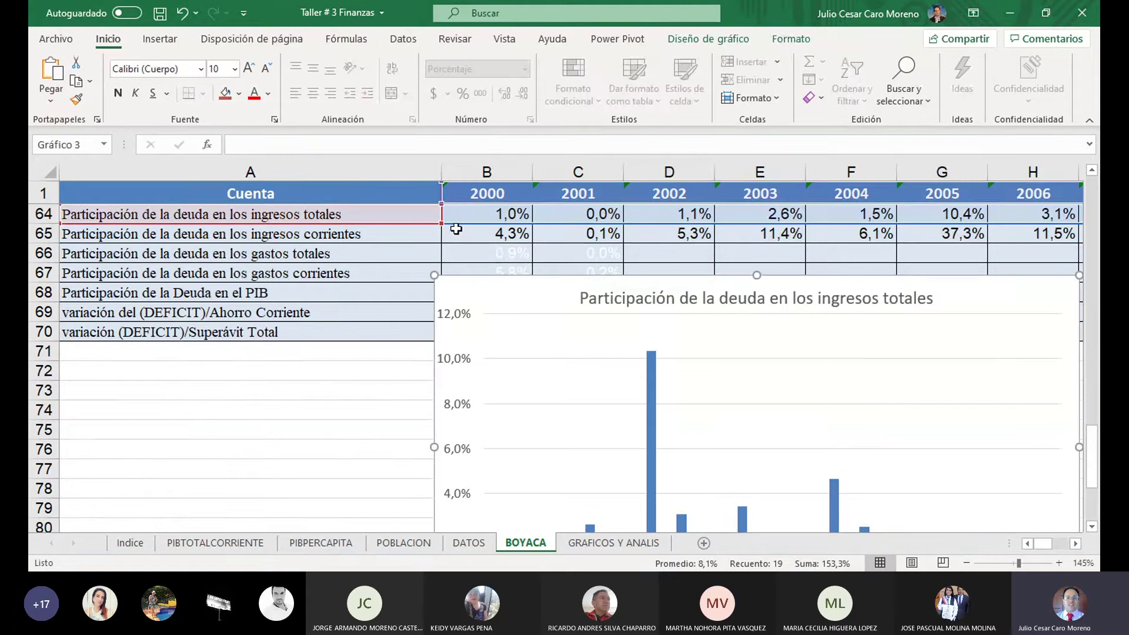
left_click_drag(457, 223, 456, 235)
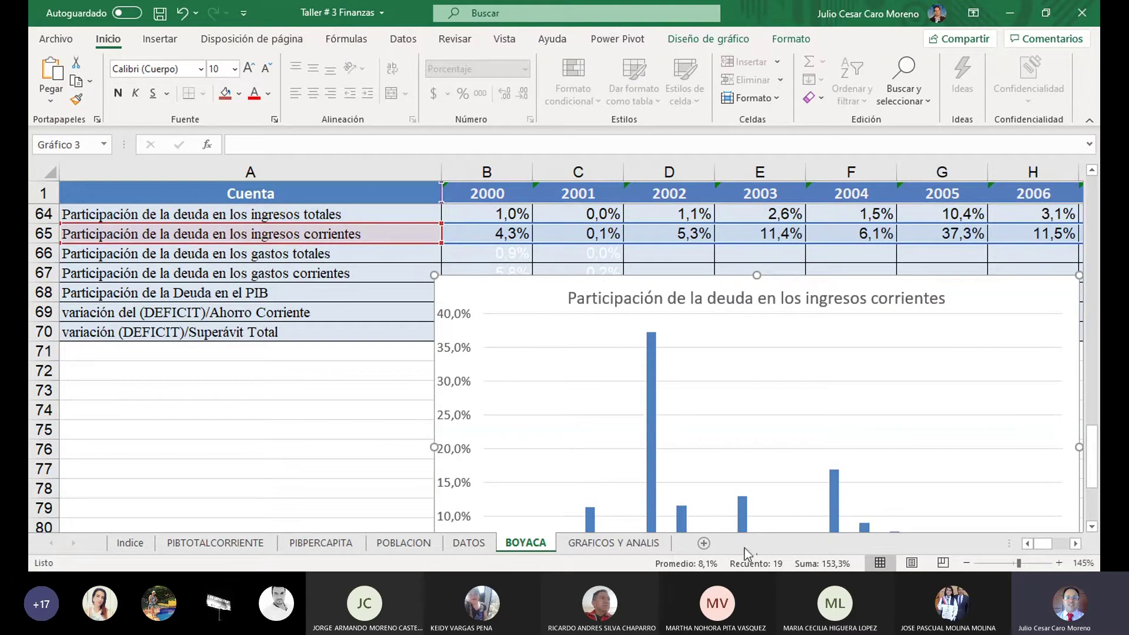
left_click_drag(1043, 544, 683, 485)
left_click(629, 544)
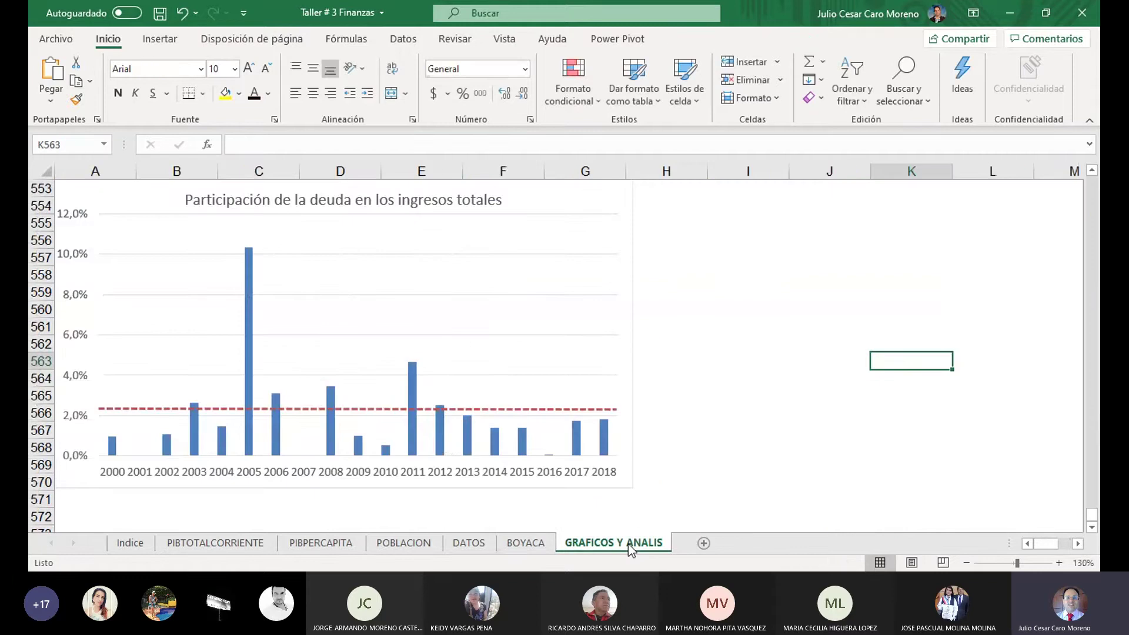
scroll(96, 391, "down", 3)
left_click(80, 357)
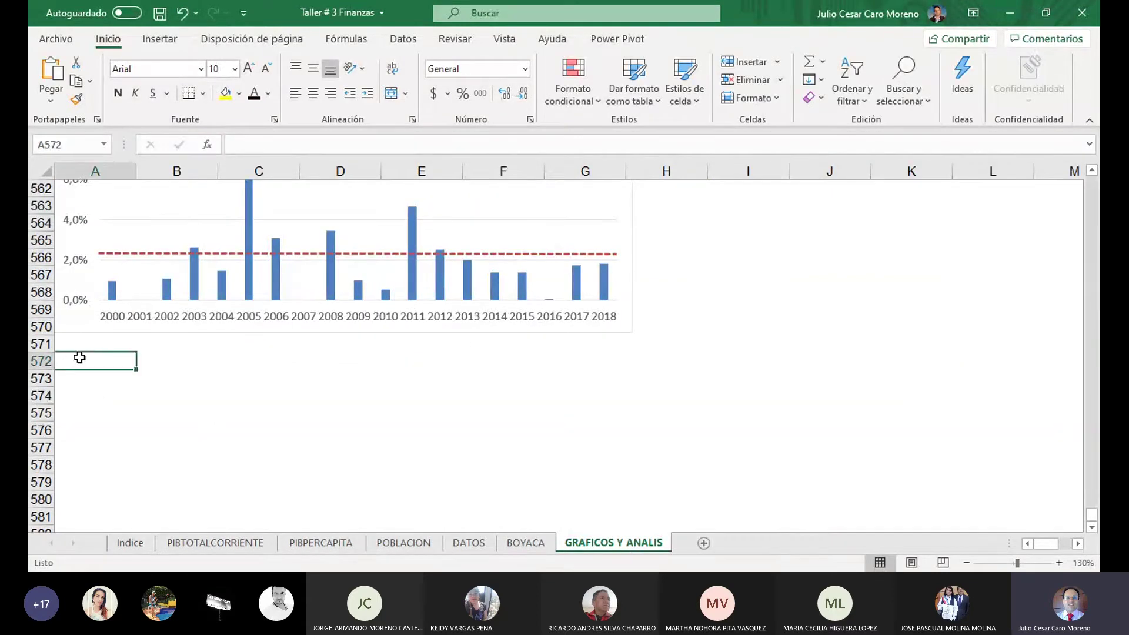
key("ctrl+v")
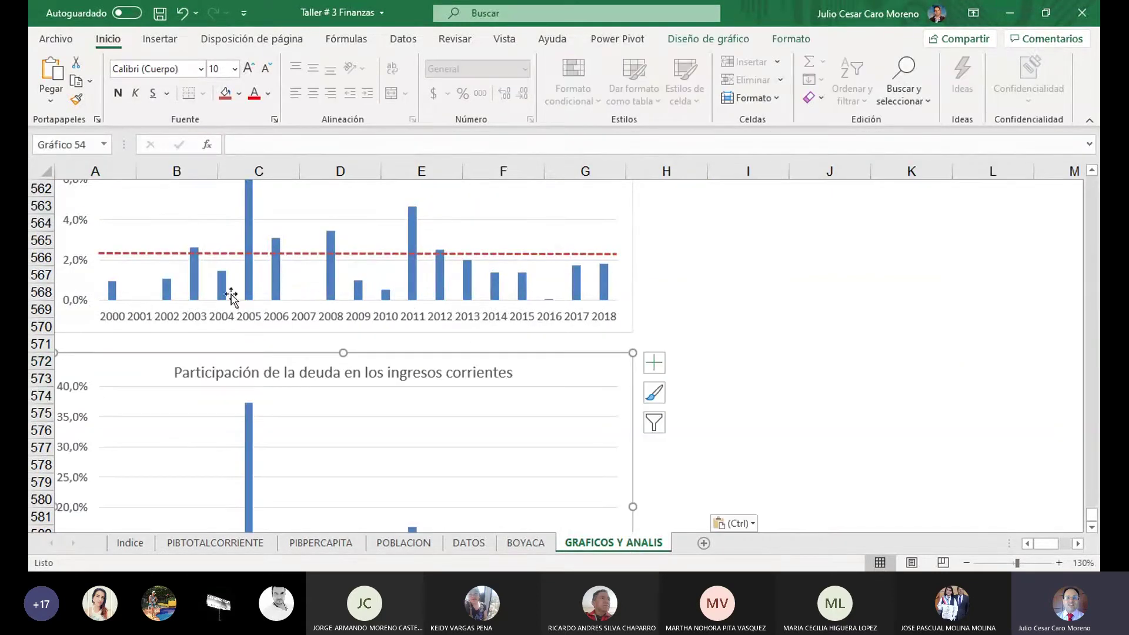
Copy the dashed average line from the total-income debt chart into the current-income debt chart and place it at about 8.5%.
left_click(380, 254)
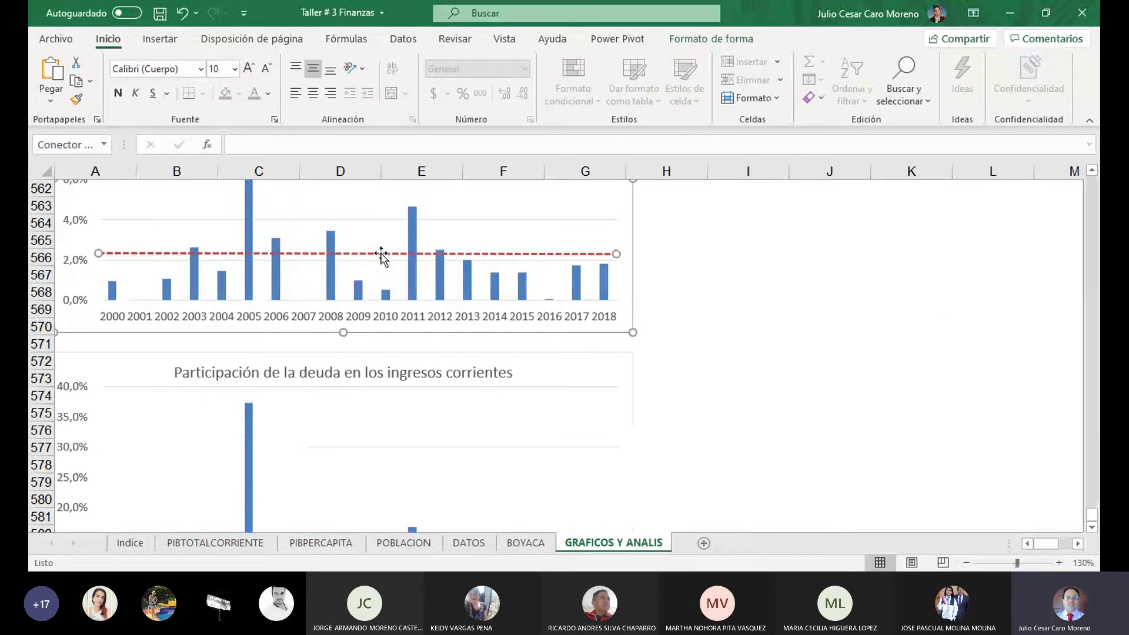
scroll(381, 254, "down", 3)
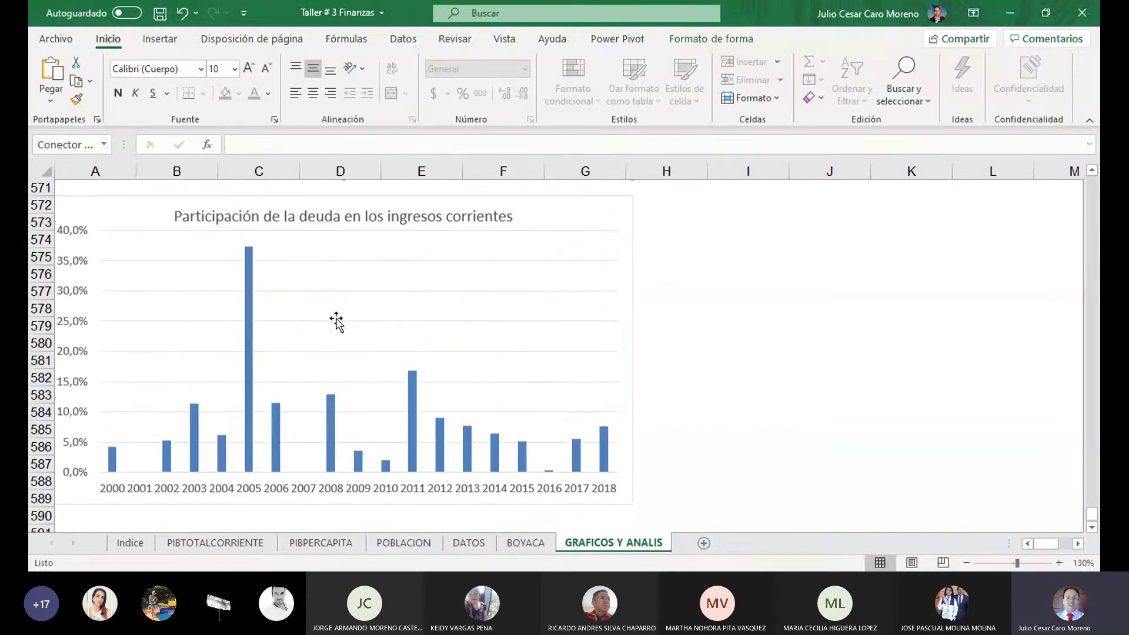
left_click(322, 253)
key("ctrl+v")
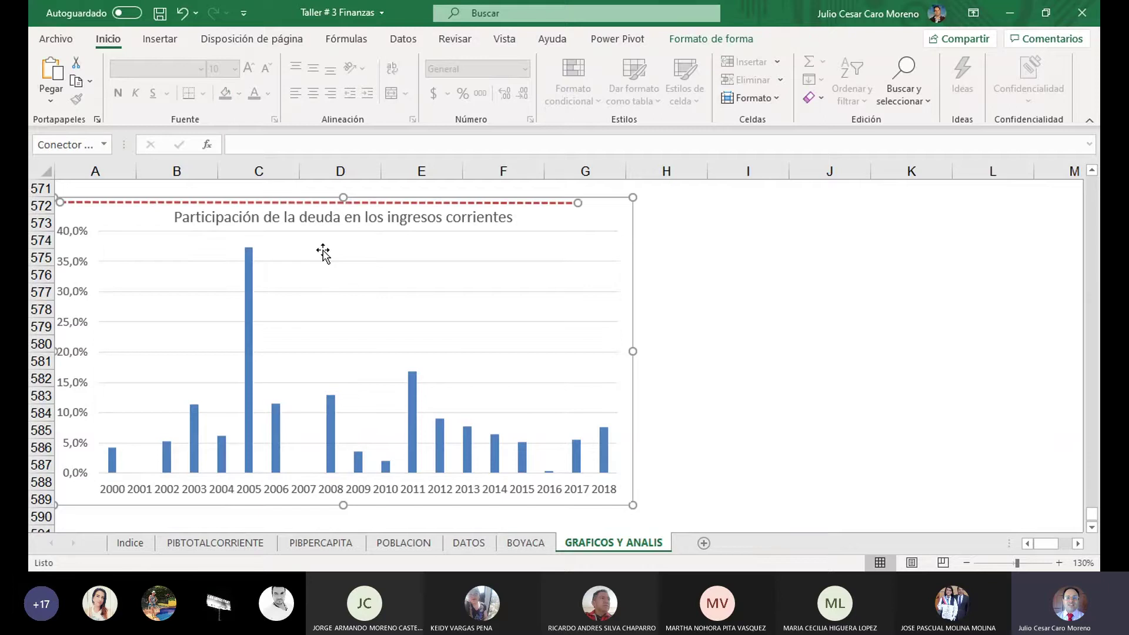
left_click_drag(370, 203, 410, 425)
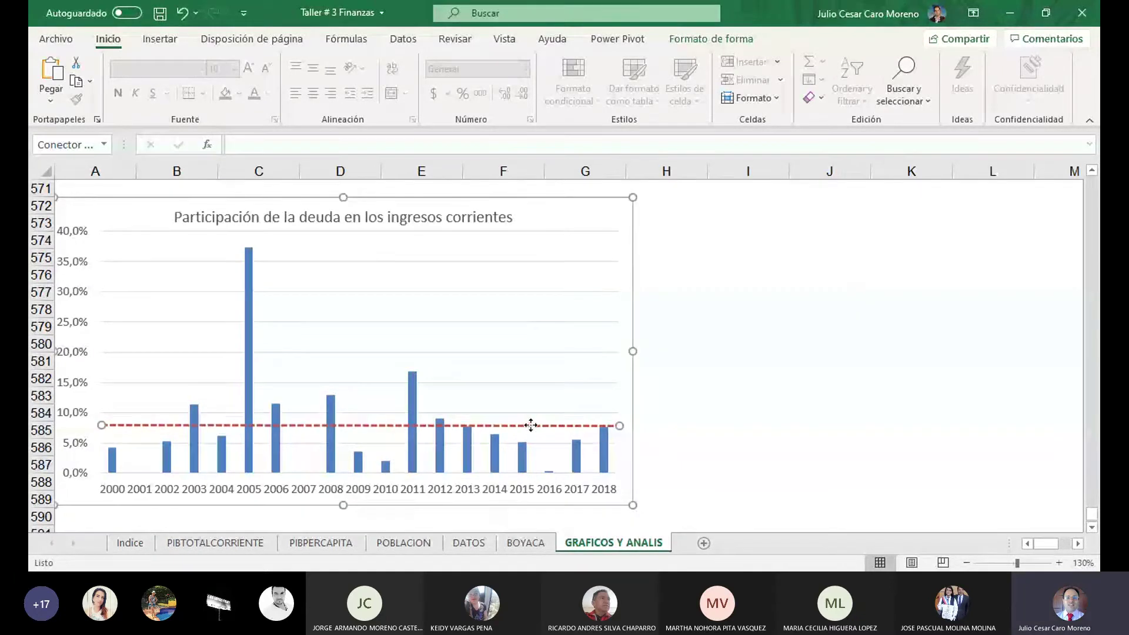
left_click_drag(529, 426, 530, 424)
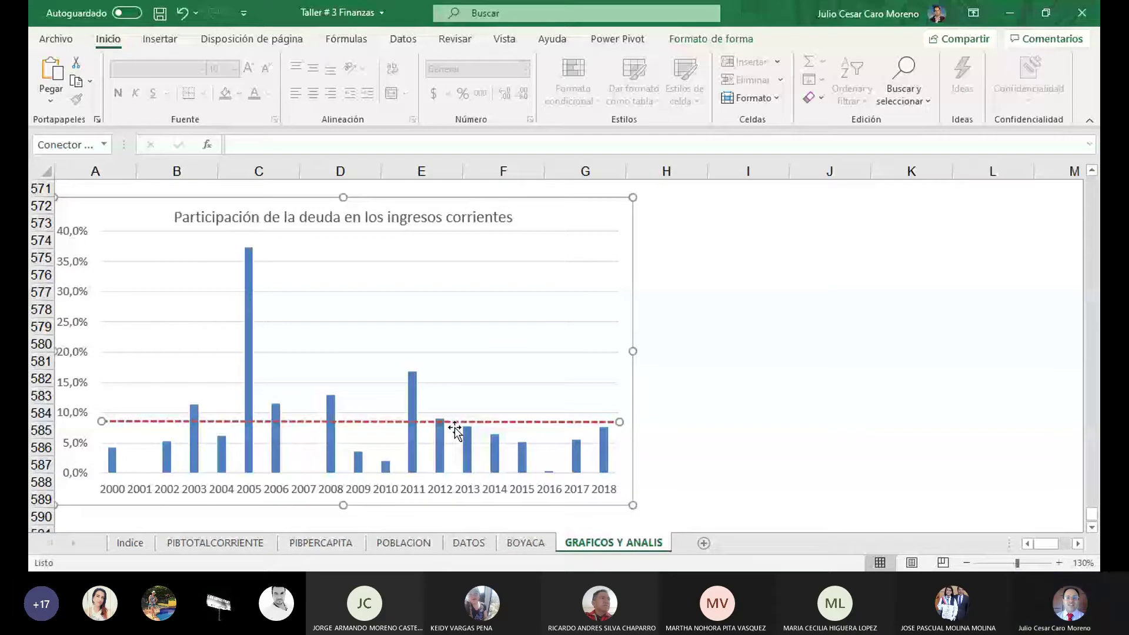
left_click(748, 375)
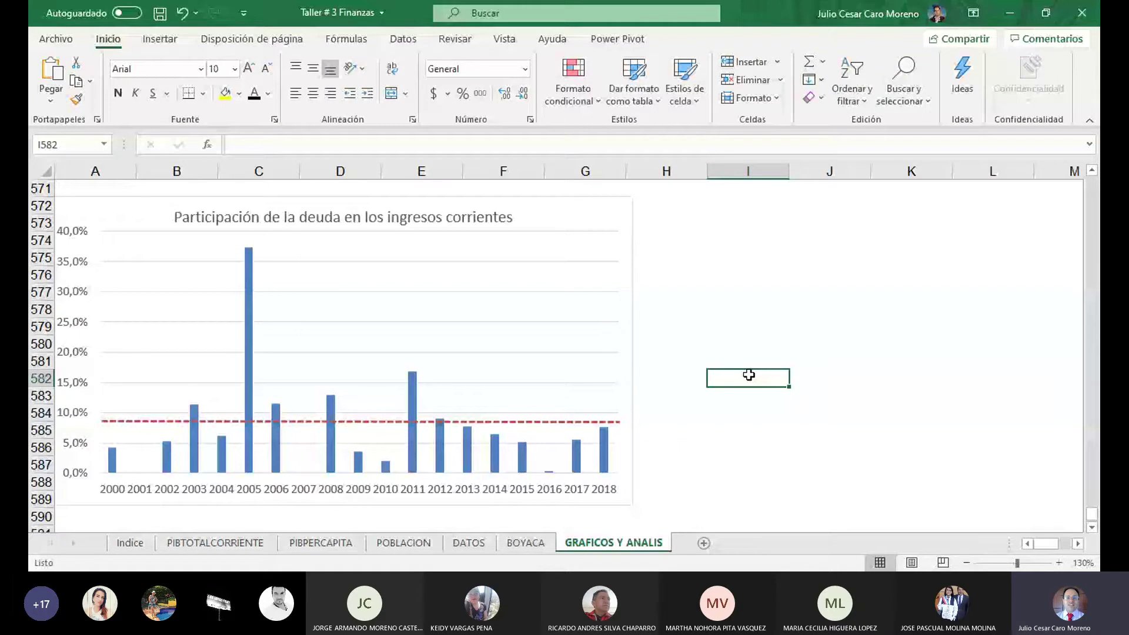
Compare the yearly debt shares of total income and current income against their average lines in the two charts.
scroll(261, 253, "up", 5)
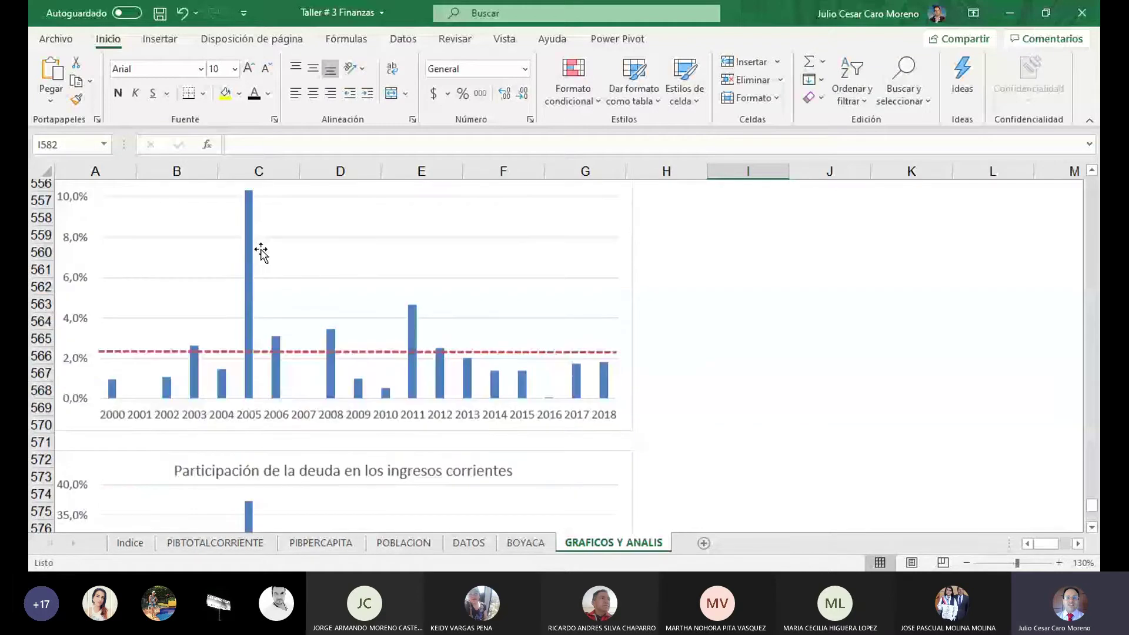
scroll(261, 253, "down", 7)
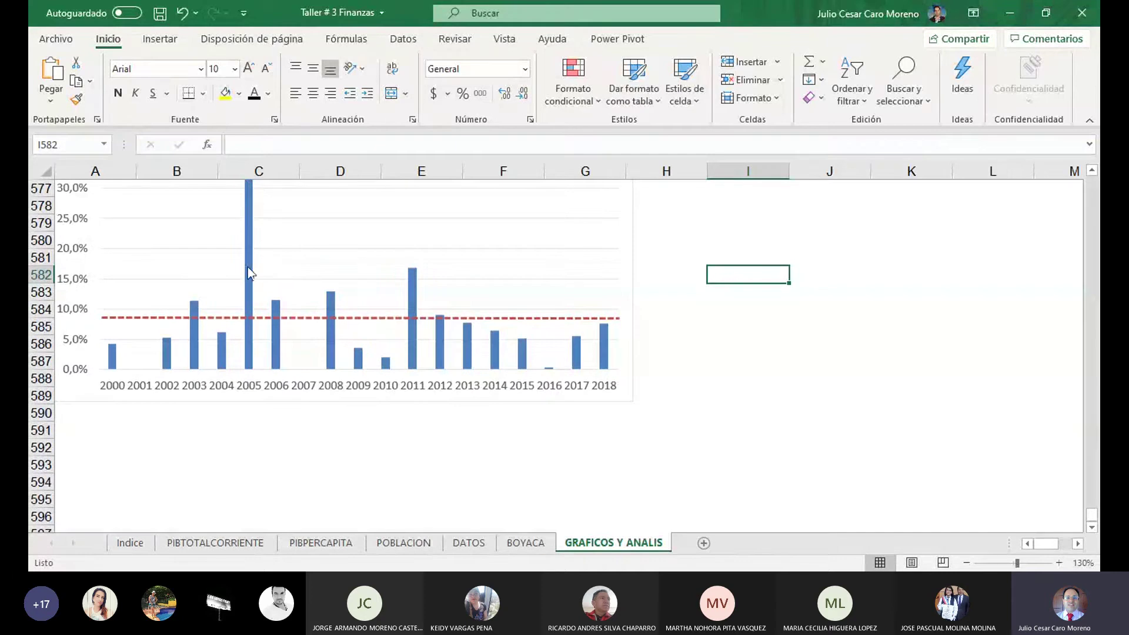
scroll(720, 324, "up", 1)
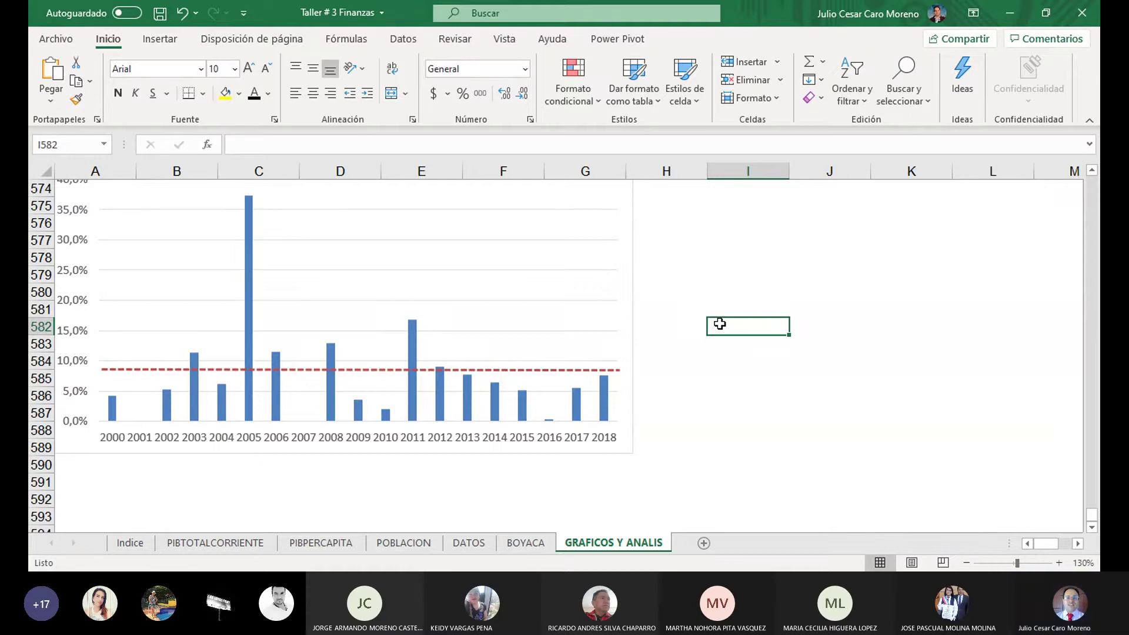
scroll(647, 320, "up", 3)
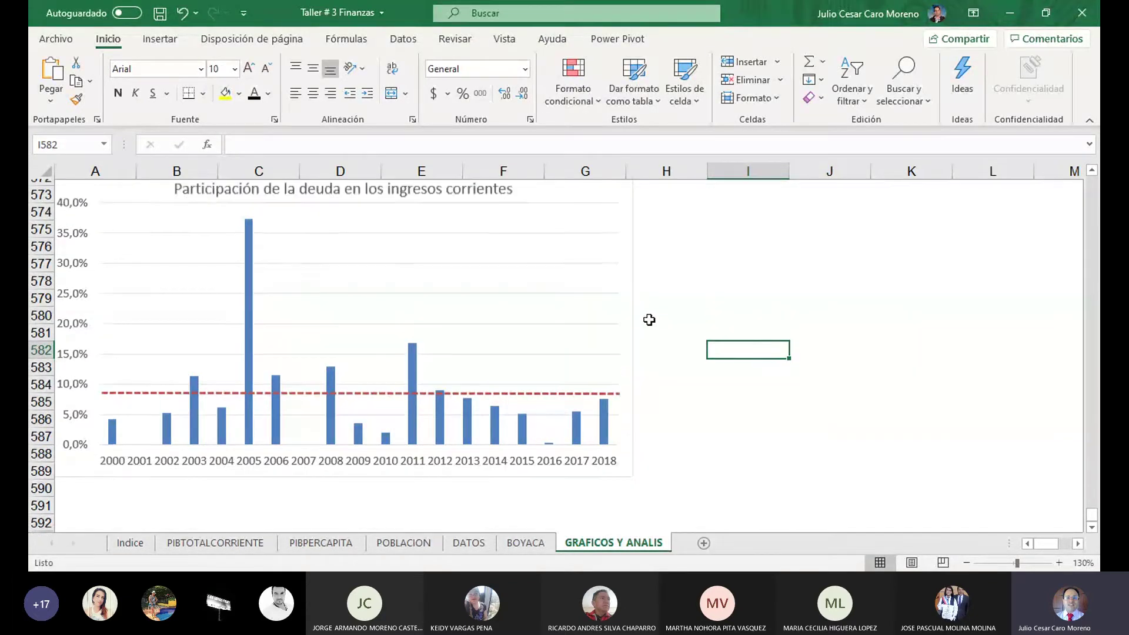
scroll(633, 299, "up", 3)
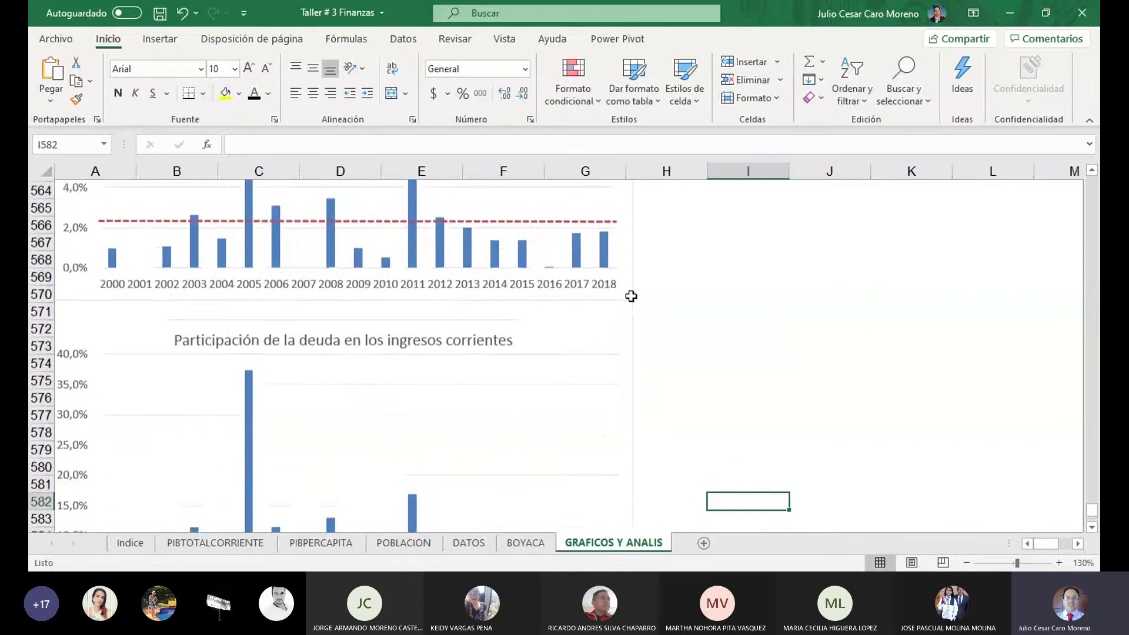
scroll(491, 247, "up", 1)
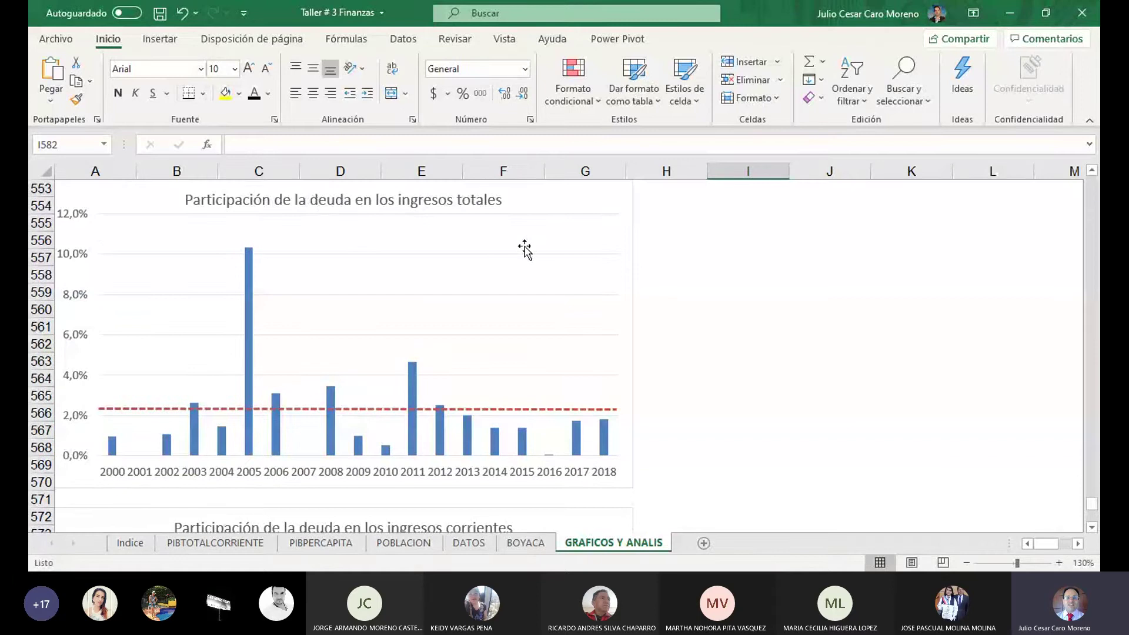
scroll(532, 360, "down", 4)
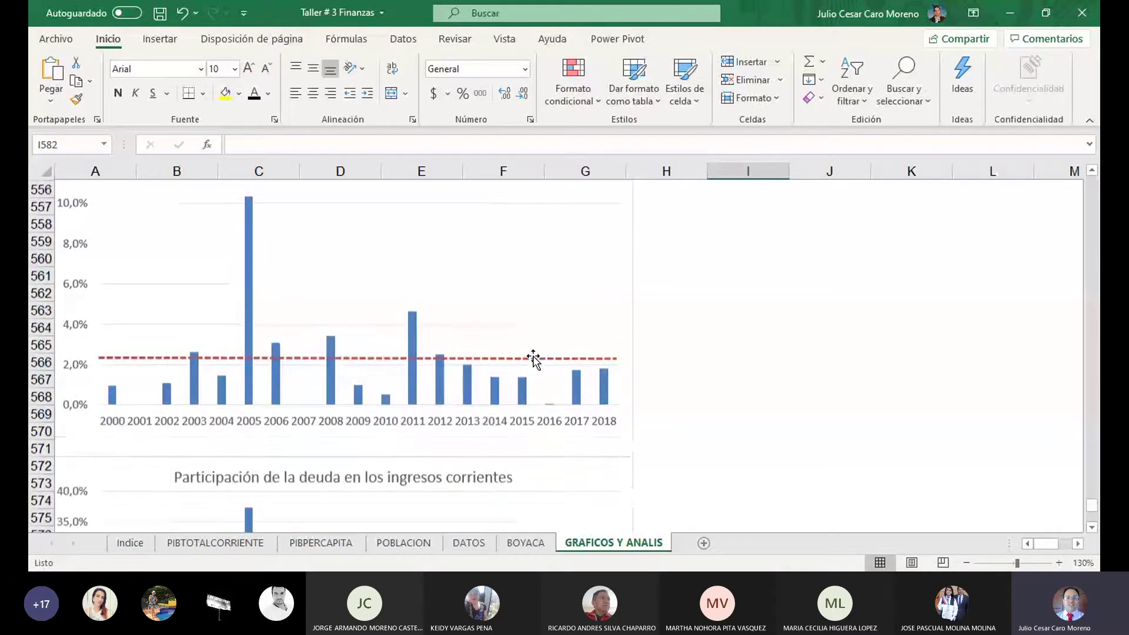
scroll(533, 360, "down", 1)
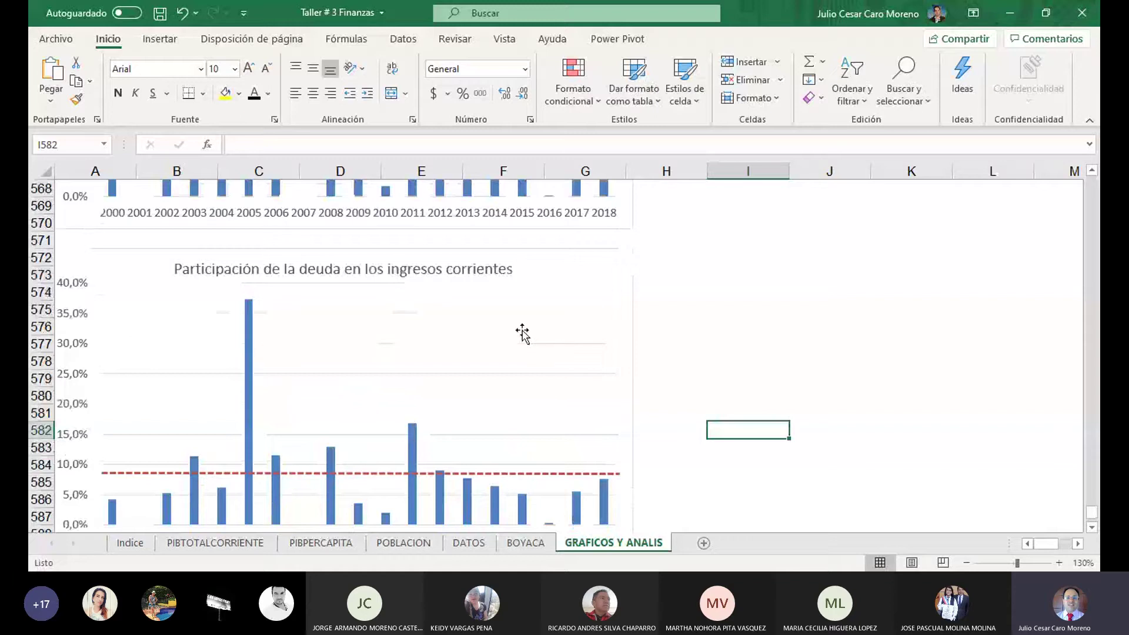
scroll(279, 311, "up", 4)
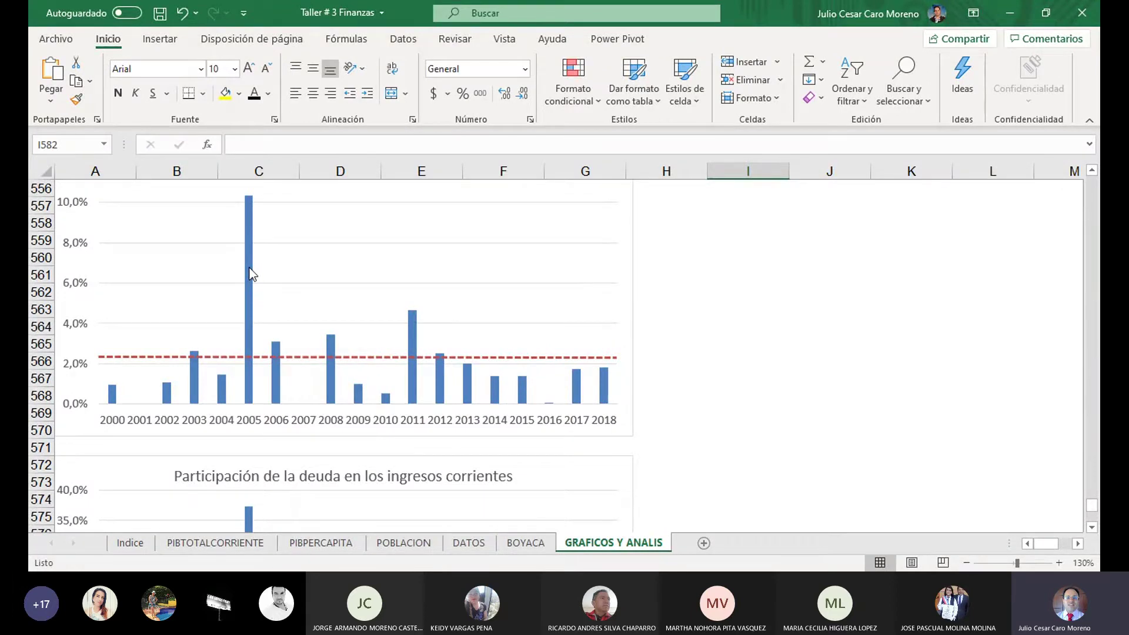
scroll(246, 269, "down", 4)
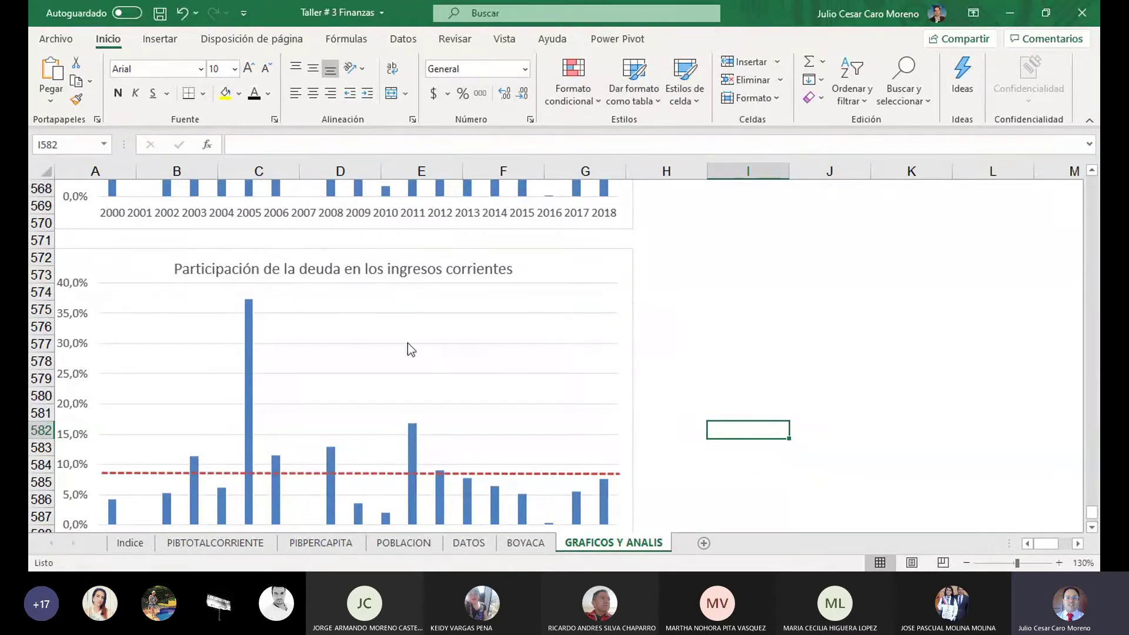
scroll(630, 300, "up", 1)
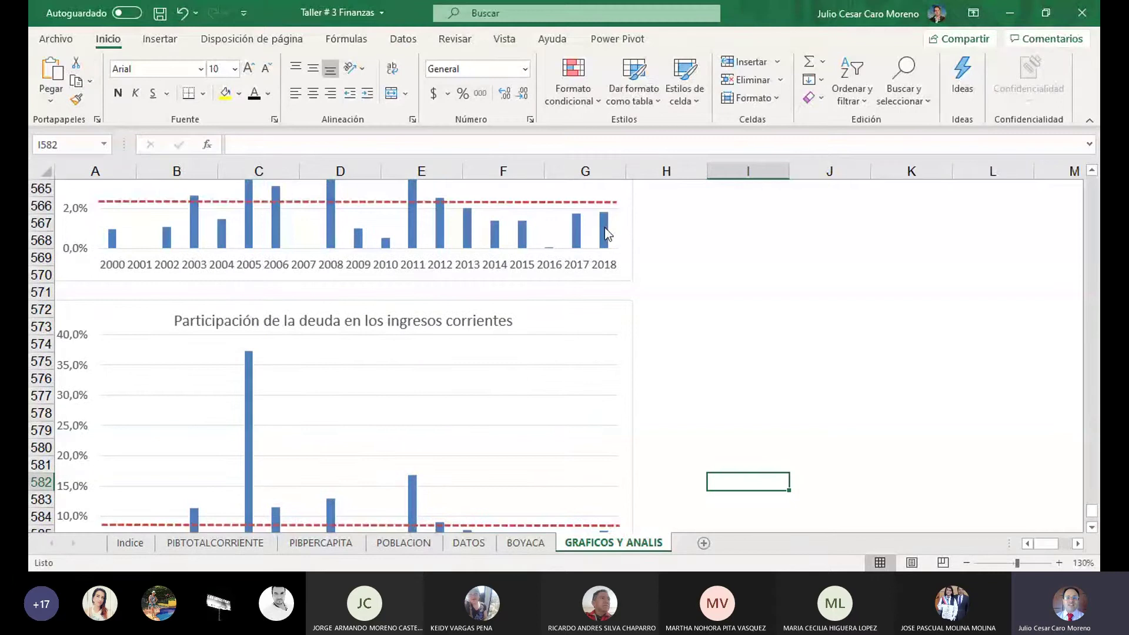
scroll(674, 346, "down", 1)
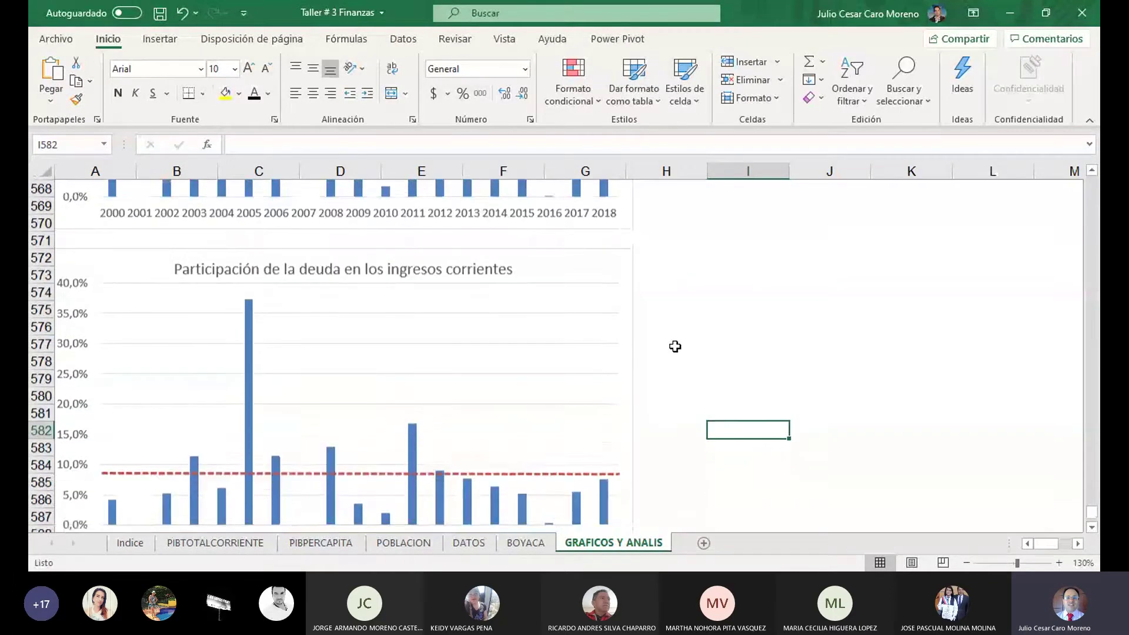
scroll(675, 346, "down", 1)
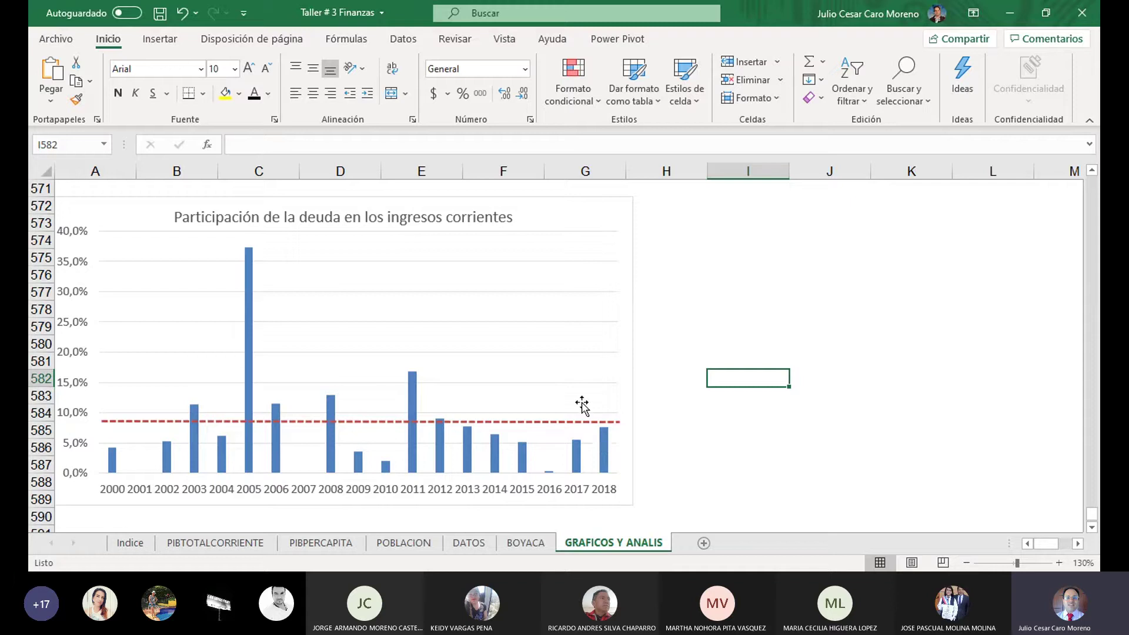
scroll(582, 406, "up", 3)
scroll(582, 339, "down", 1)
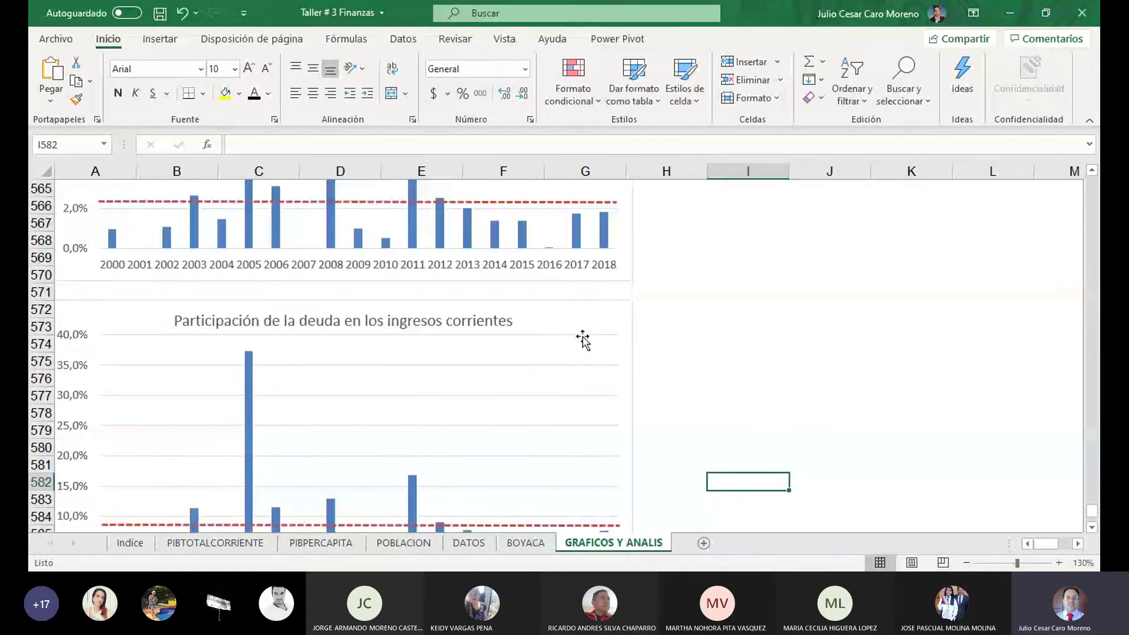
Compare the chart of interest in current expenses with the two debt-share charts on GRAFICOS Y ANALIS.
left_click_drag(1091, 511, 1092, 503)
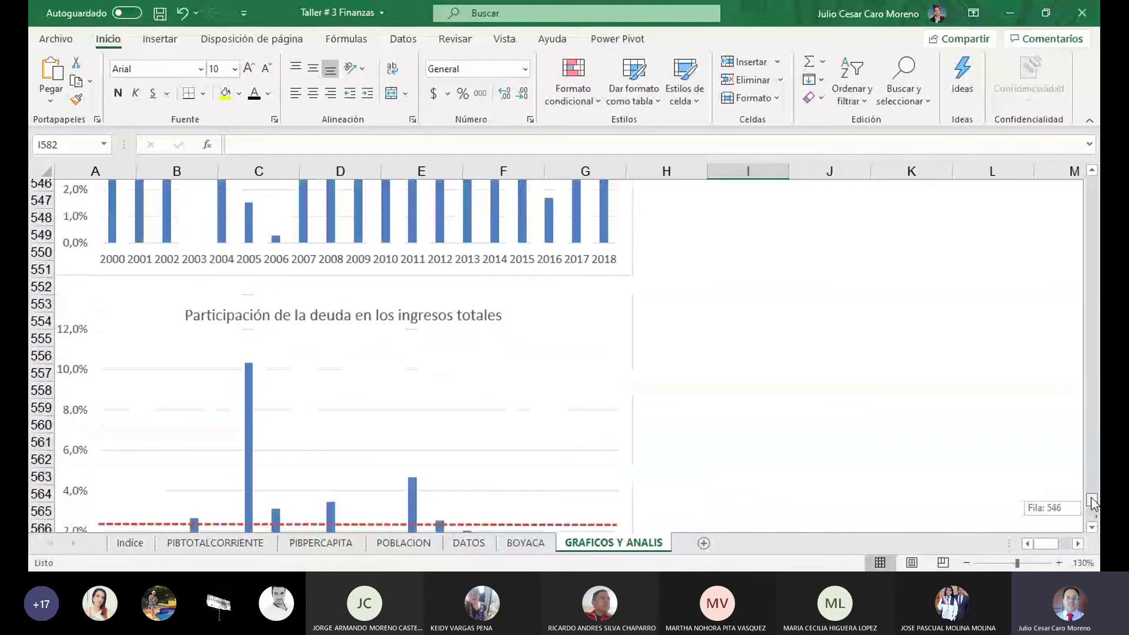
left_click_drag(1092, 503, 1092, 492)
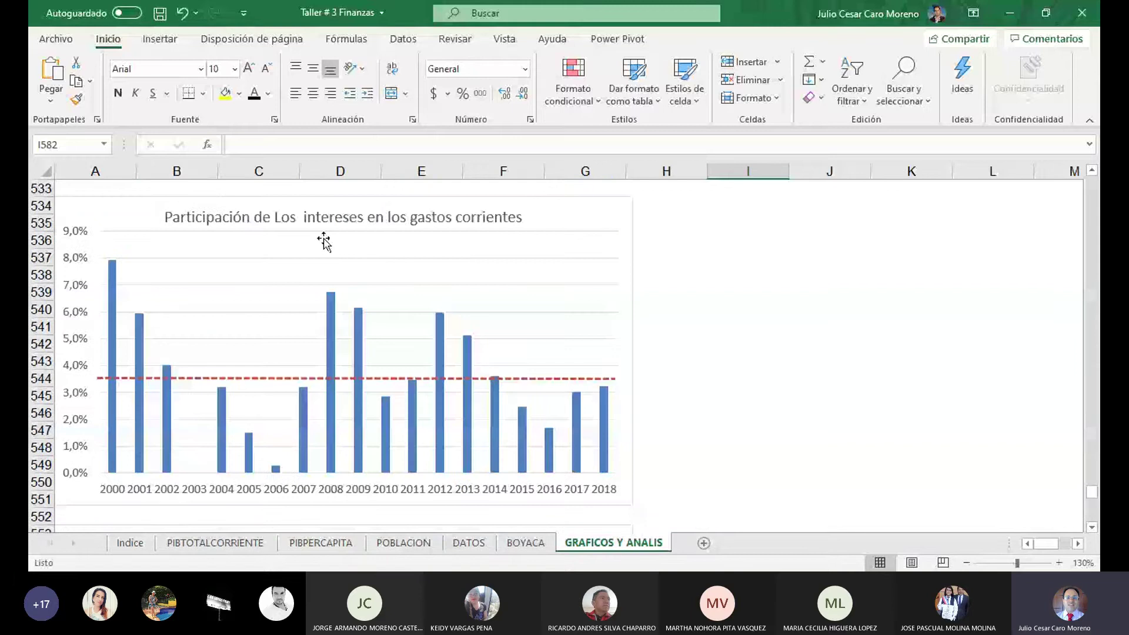
scroll(733, 348, "down", 19)
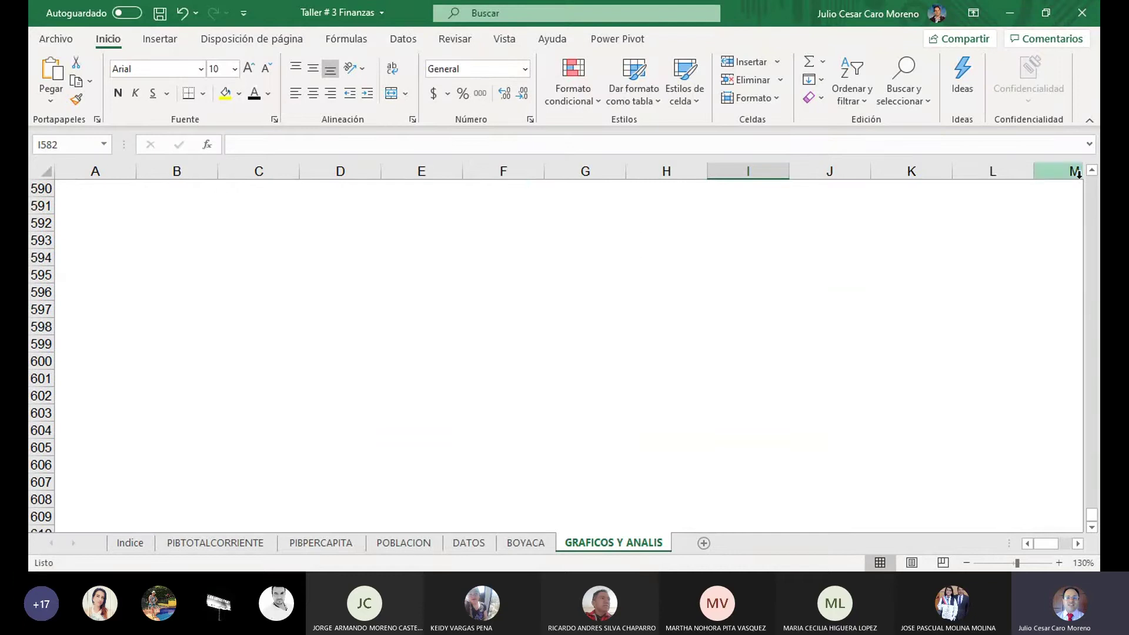
left_click_drag(1091, 171, 1092, 171)
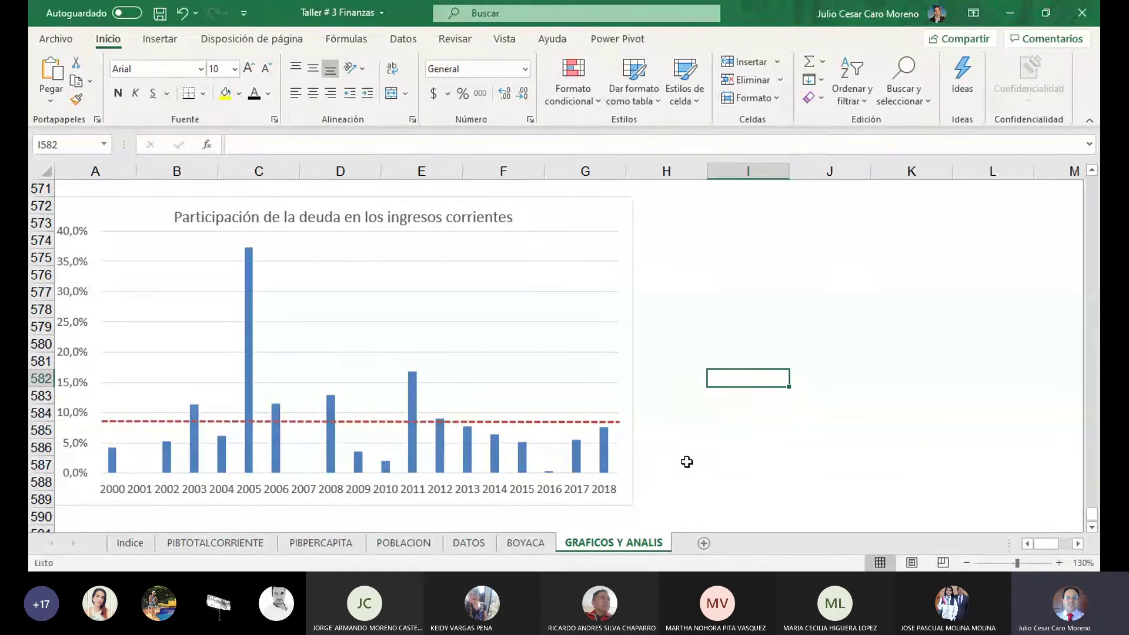
left_click(1092, 171)
scroll(1092, 175, "up", 9)
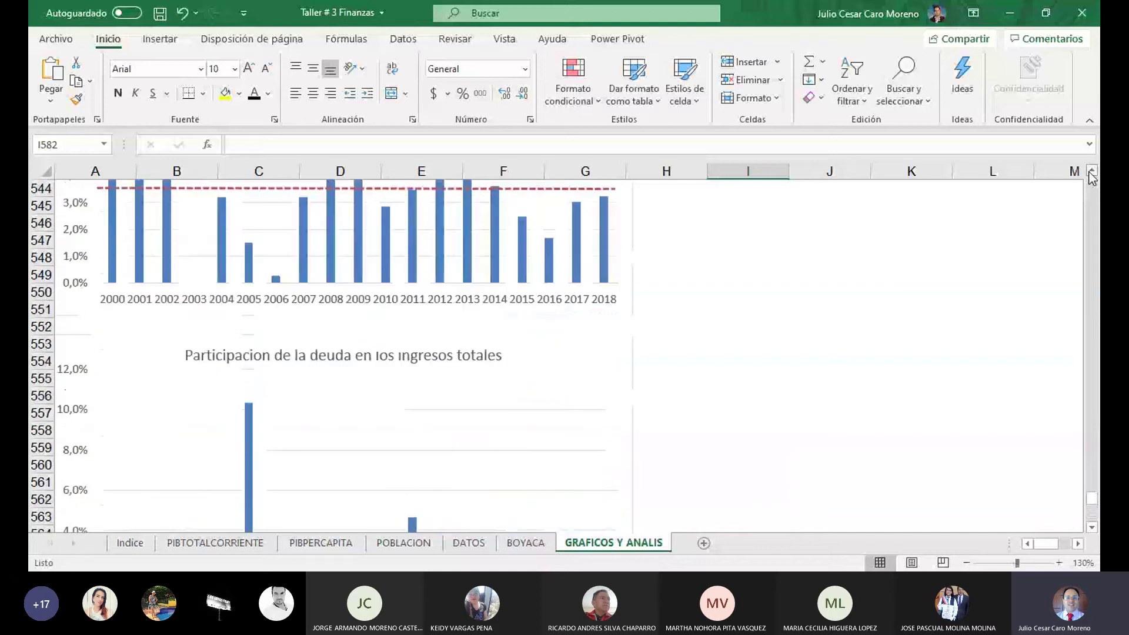
scroll(1092, 175, "up", 4)
left_click(1092, 174)
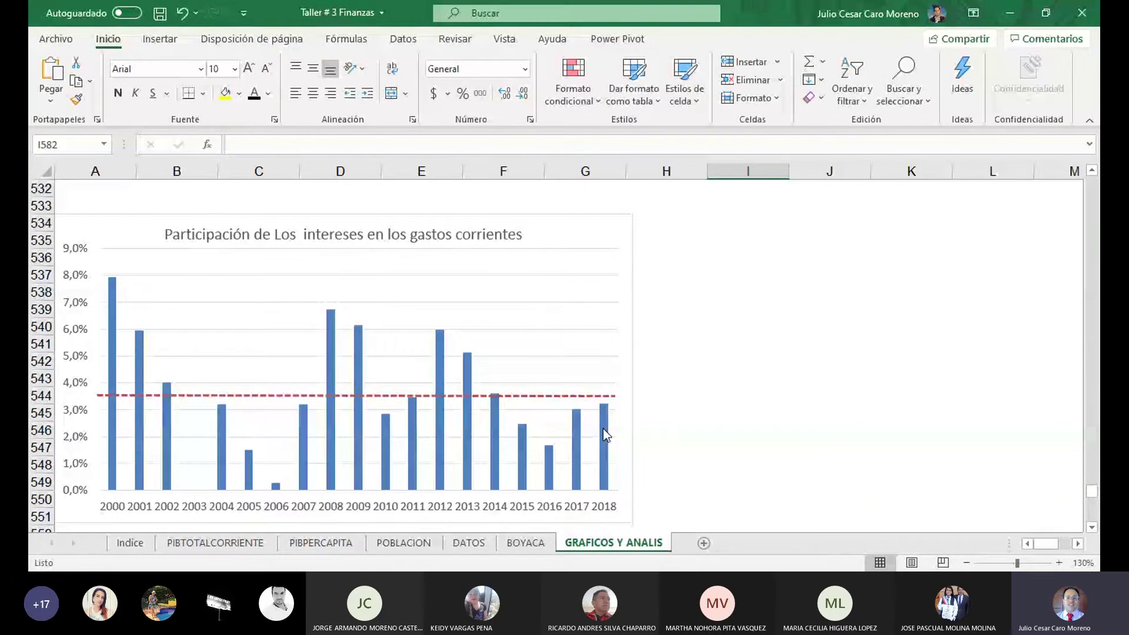
scroll(1071, 429, "down", 20)
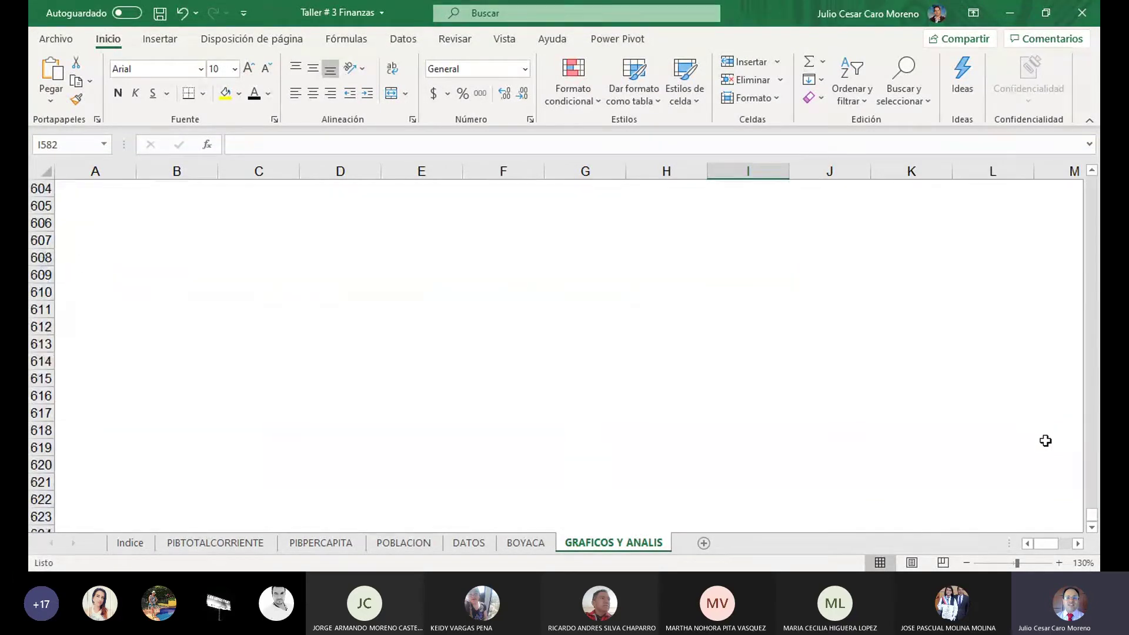
left_click(1091, 171)
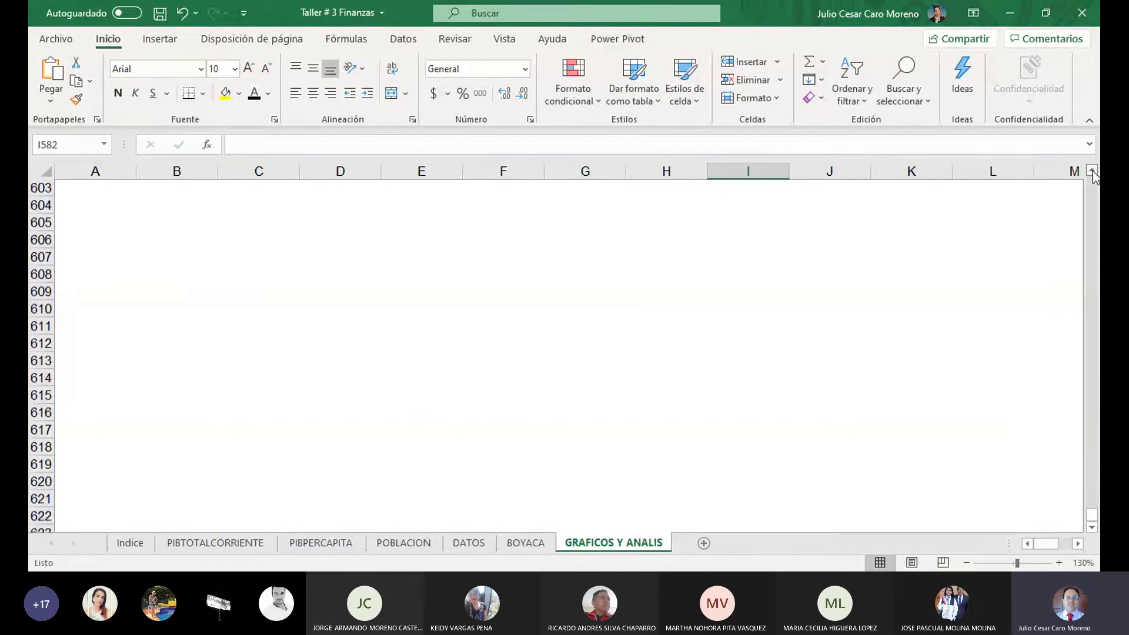
left_click_drag(1092, 170, 1091, 170)
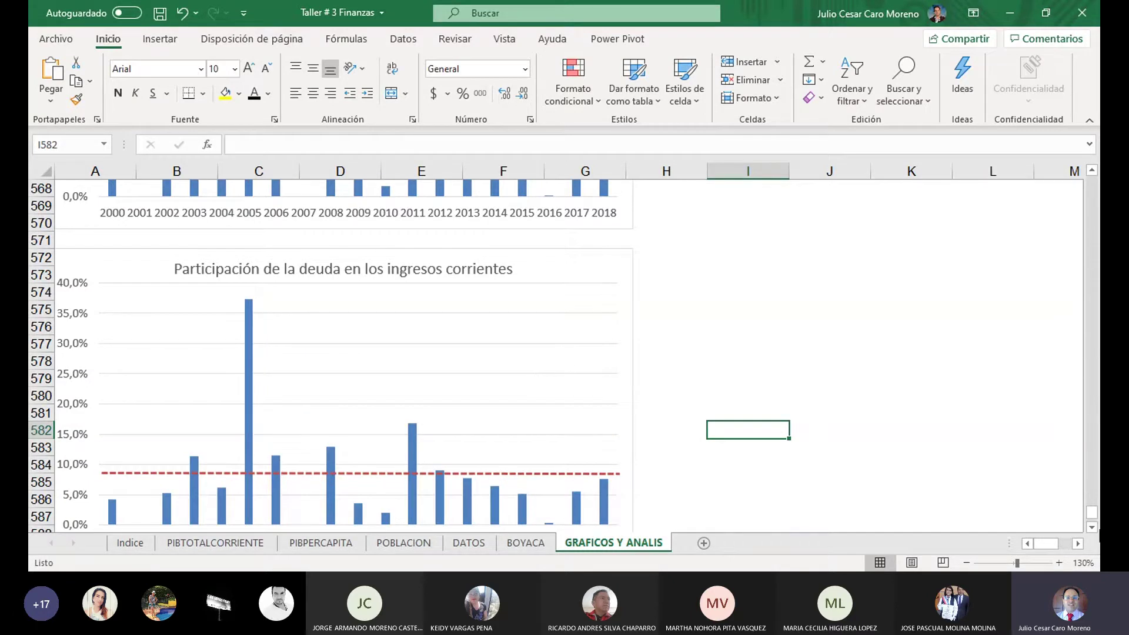
left_click(1092, 529)
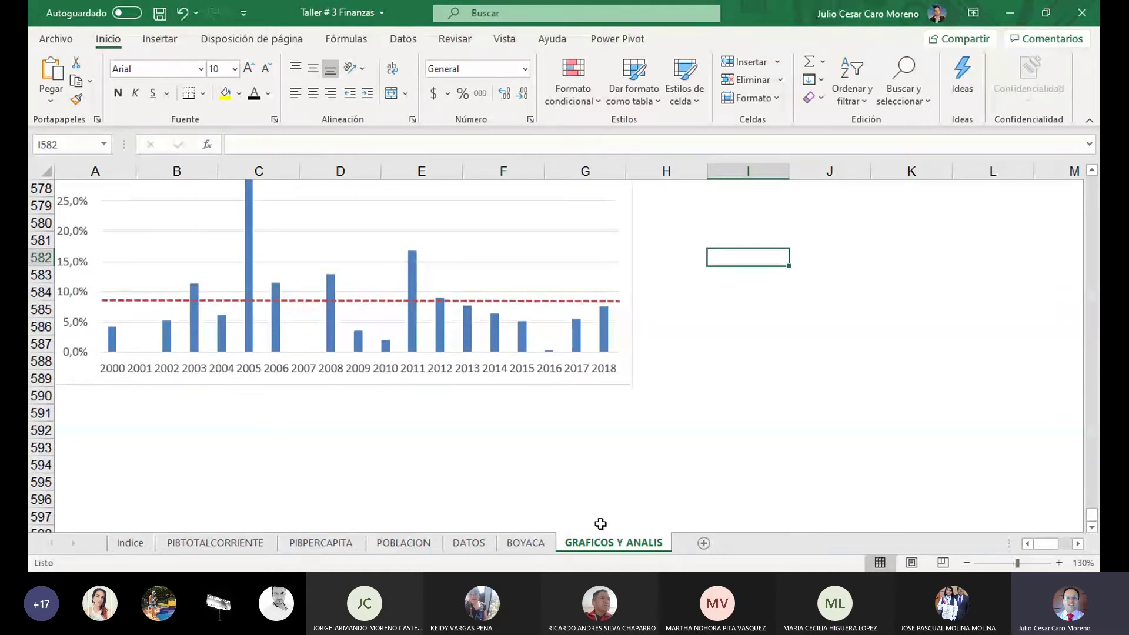
On the BOYACA sheet, move the chart down clear of the debt-share rows 66 to 68.
left_click(520, 542)
left_click(567, 340)
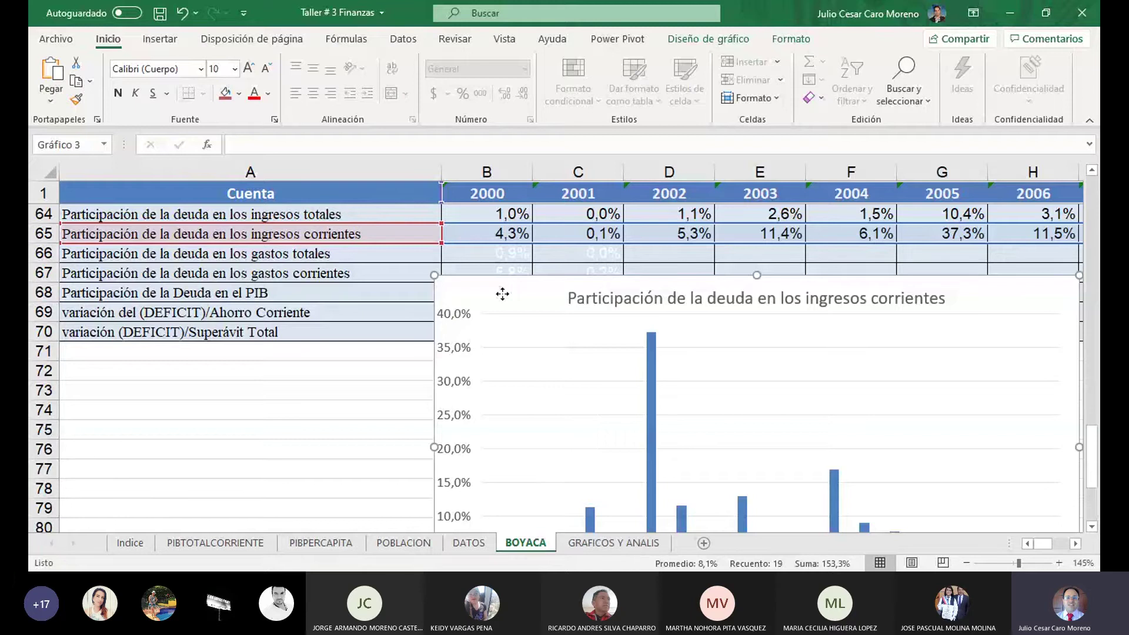
left_click_drag(502, 293, 509, 321)
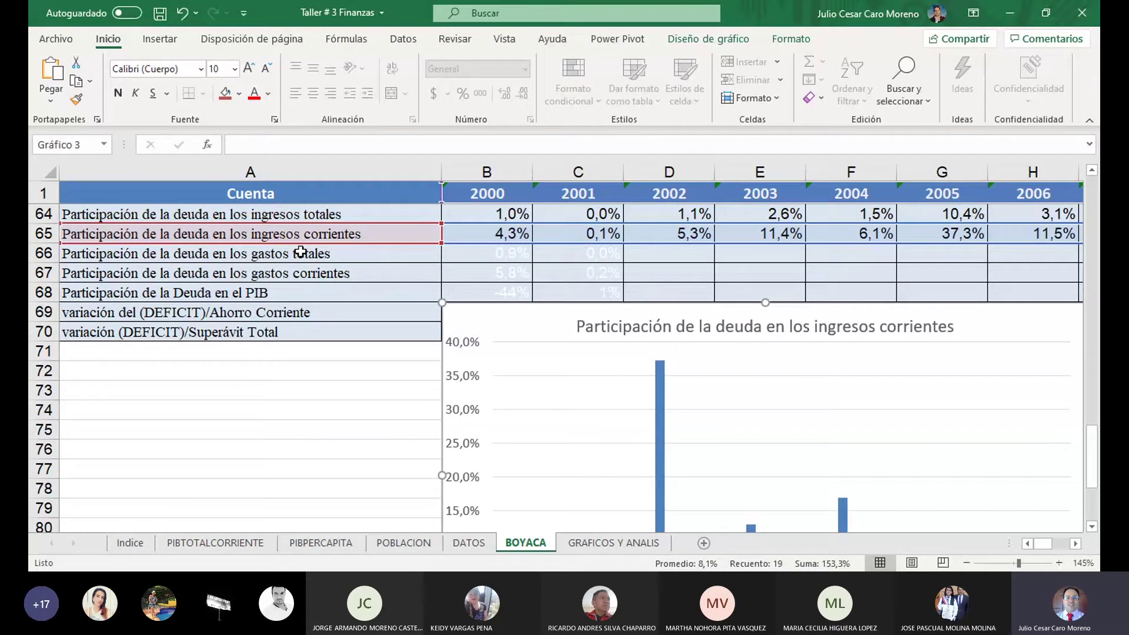
left_click(297, 252)
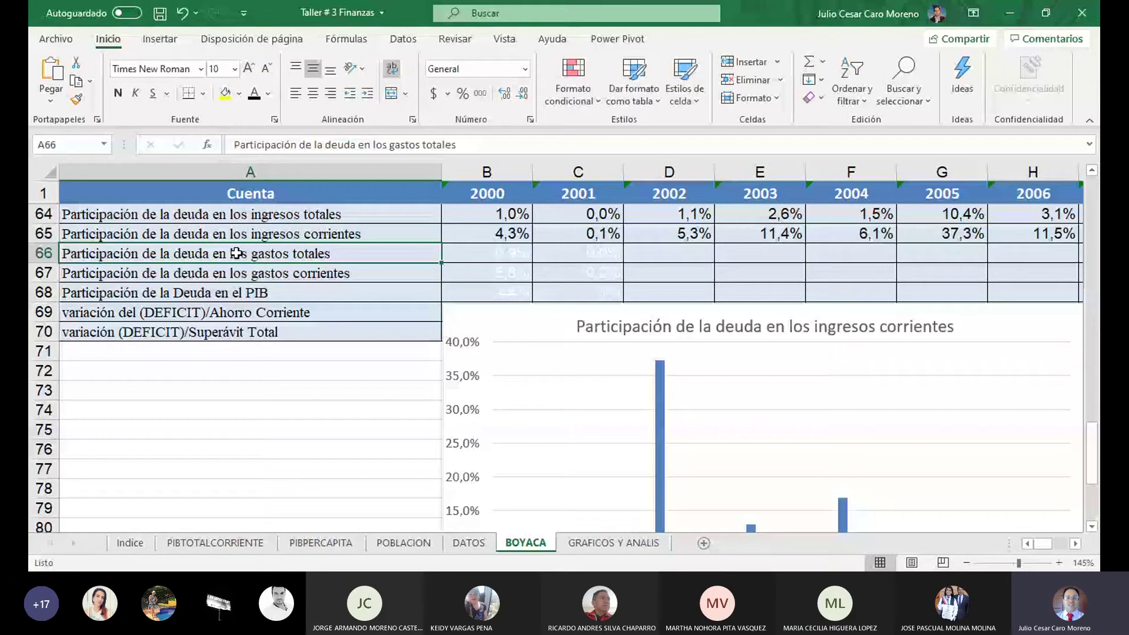
left_click_drag(236, 252, 337, 269)
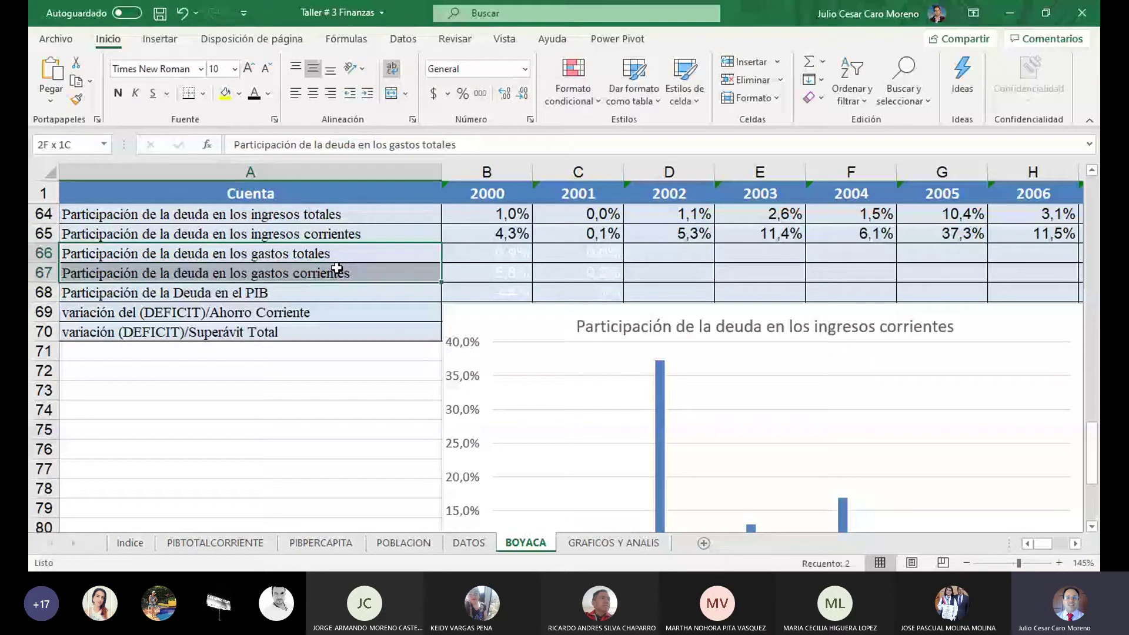
left_click_drag(337, 269, 416, 277)
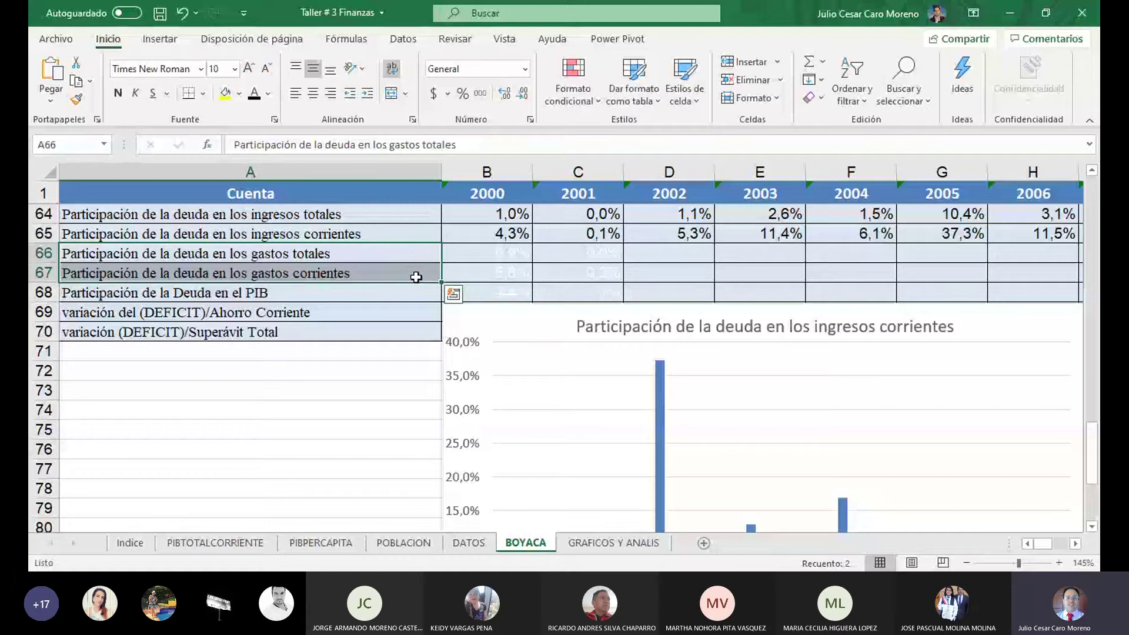
left_click(374, 250)
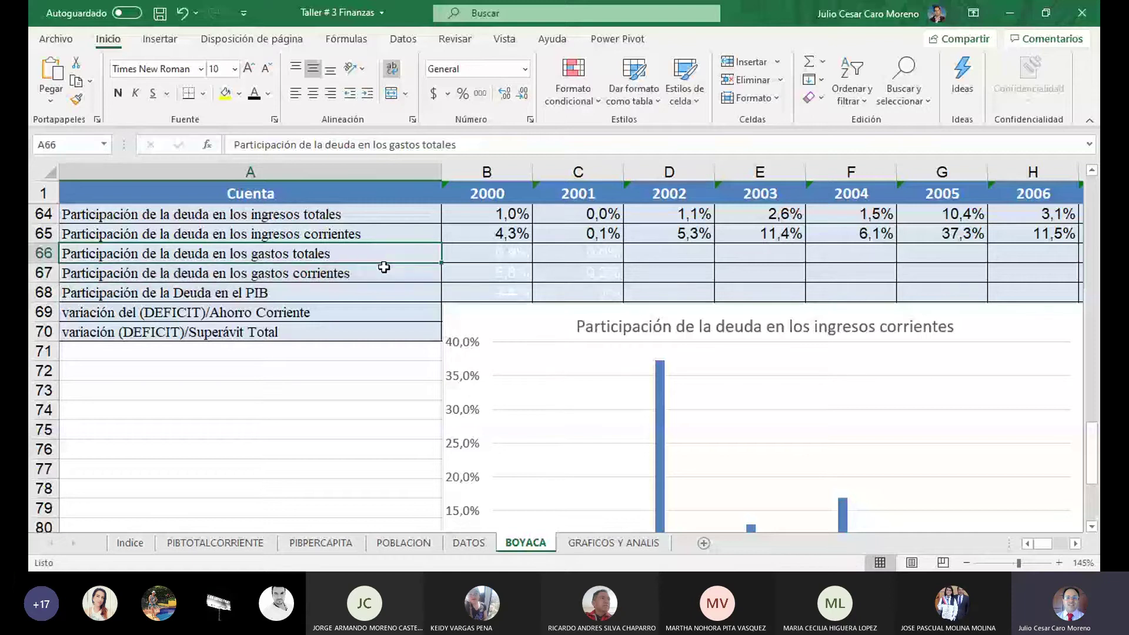
Make B66's font black and fill its formula =ABS(B45/B16) across to the 2018 column, T.
left_click(486, 253)
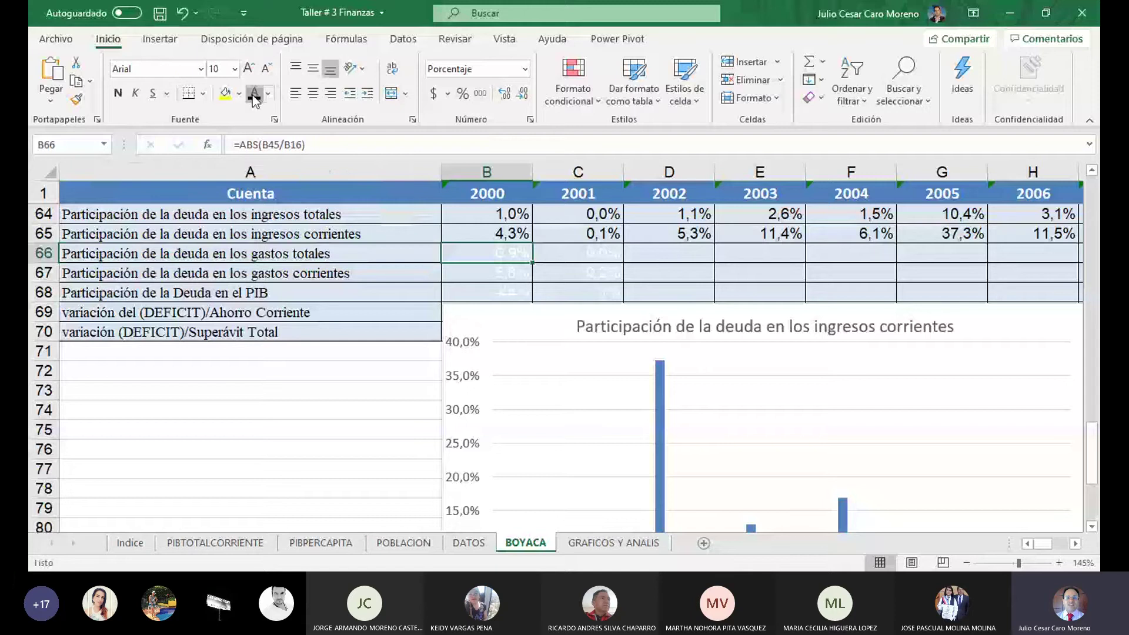
left_click(254, 95)
key("F2")
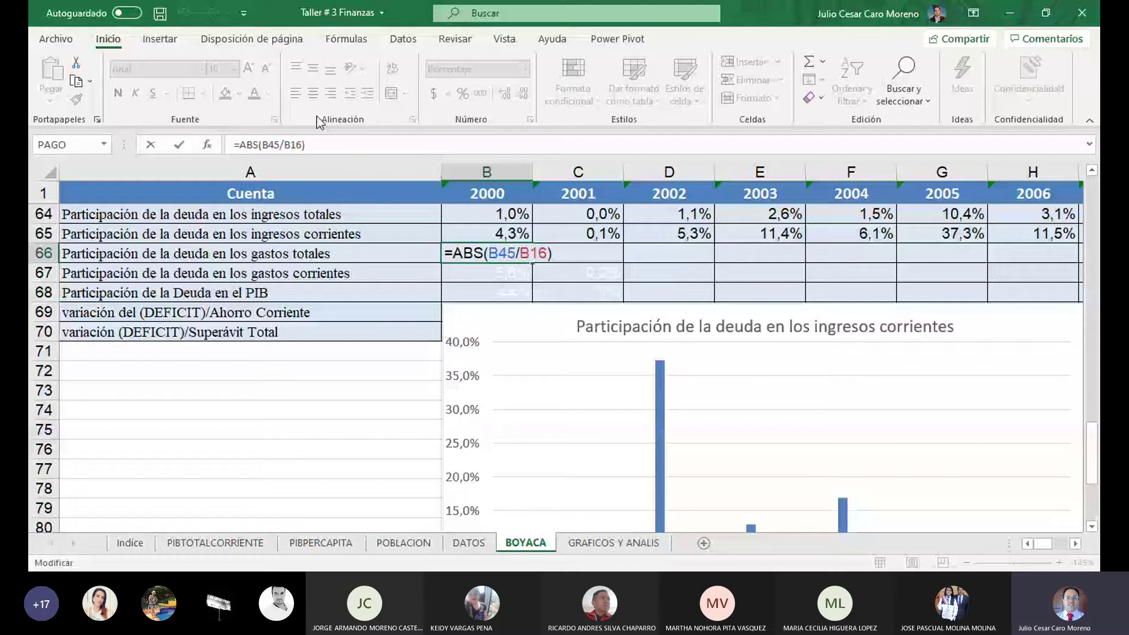
key("ctrl+Return")
left_click_drag(532, 262, 937, 254)
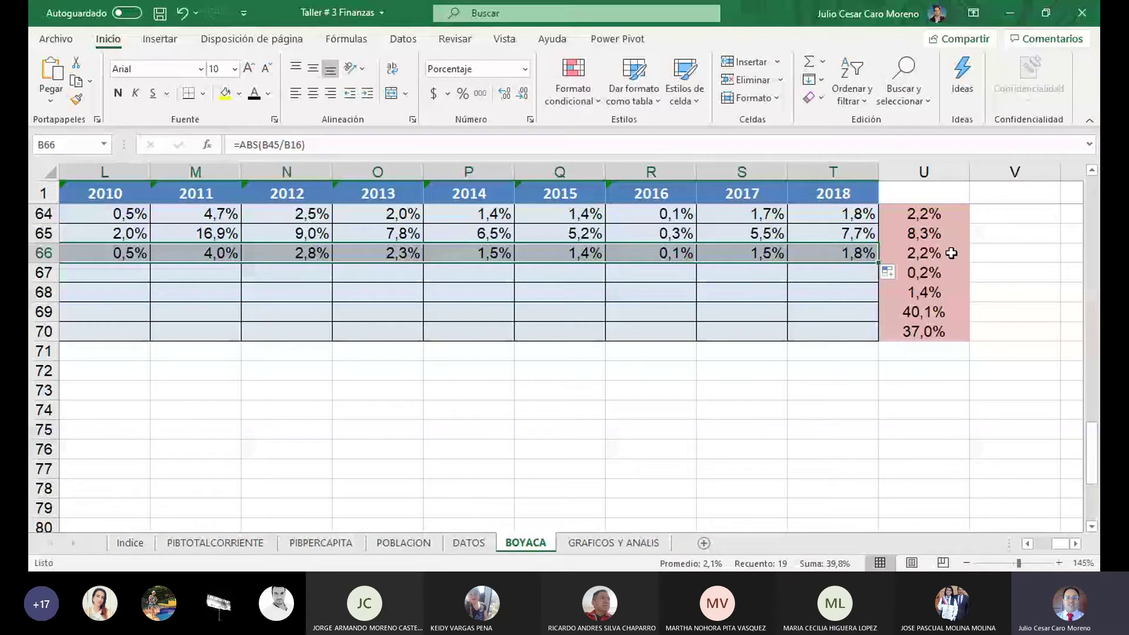
Switch the chart's source to the row 66 debt shares and copy the chart to cell A591 of GRAFICOS Y ANALIS.
left_click_drag(1062, 544, 1042, 546)
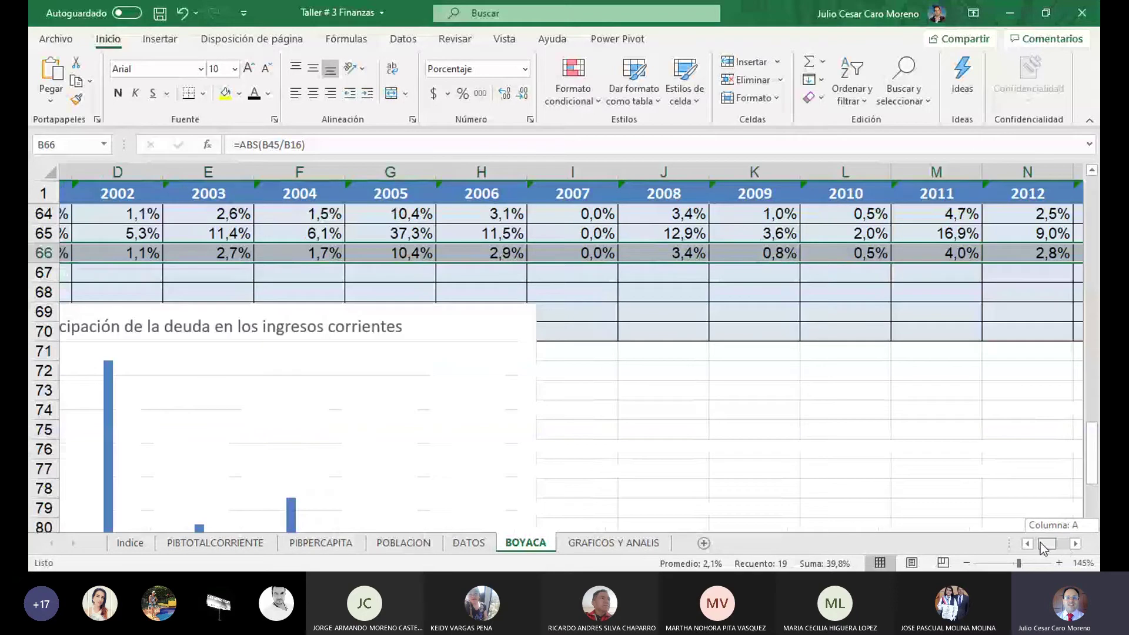
left_click(506, 320)
left_click_drag(426, 242, 426, 257)
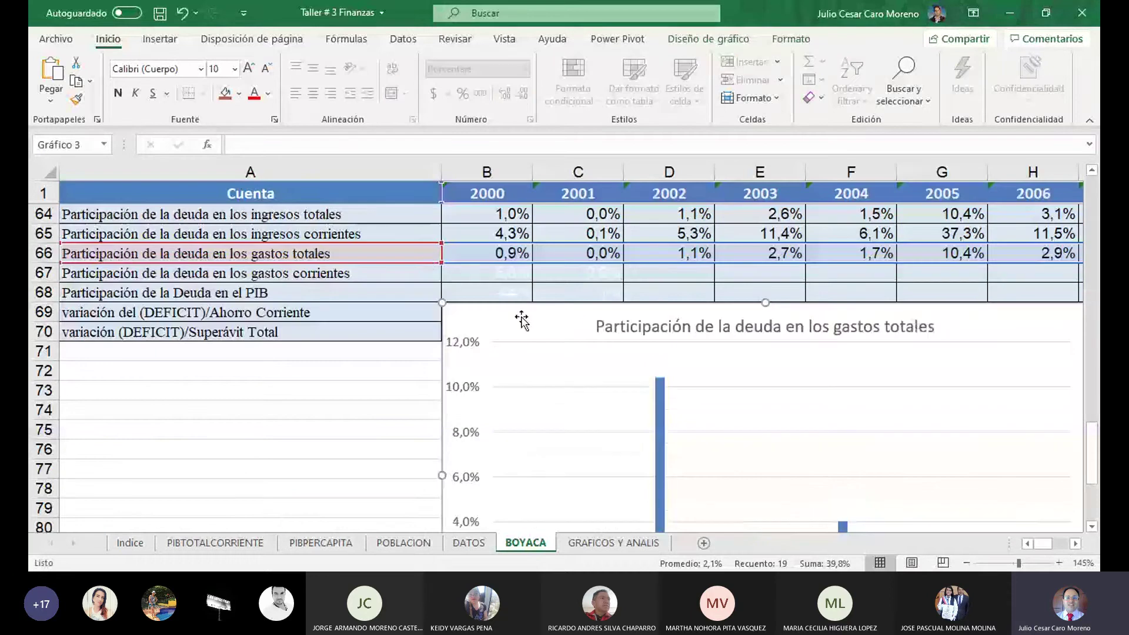
left_click(615, 542)
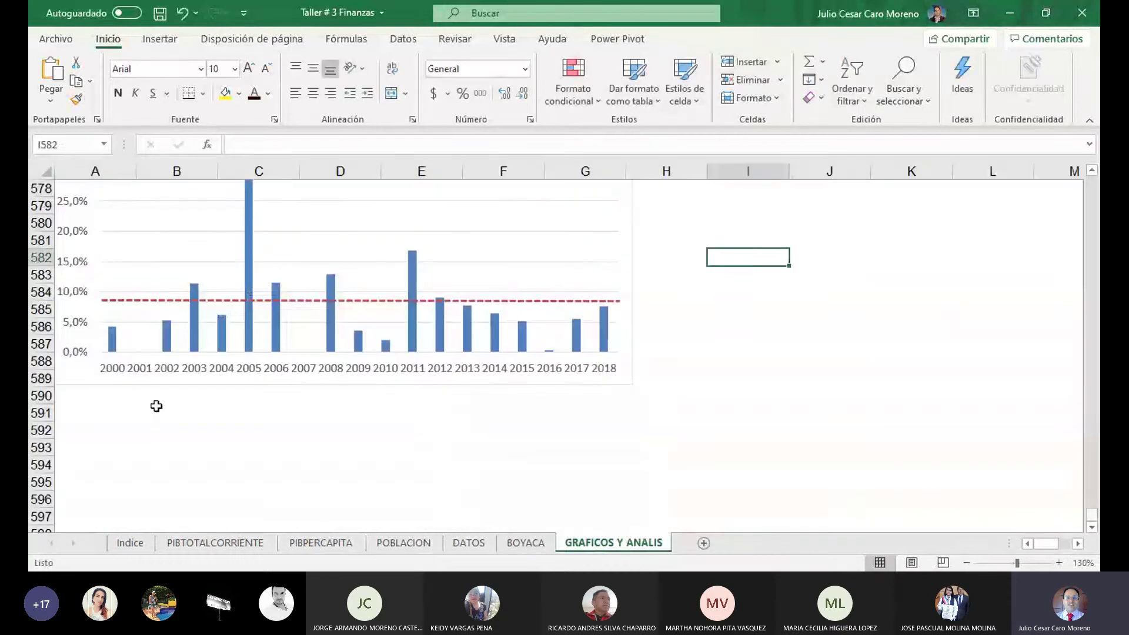
left_click(88, 408)
key("ctrl+v")
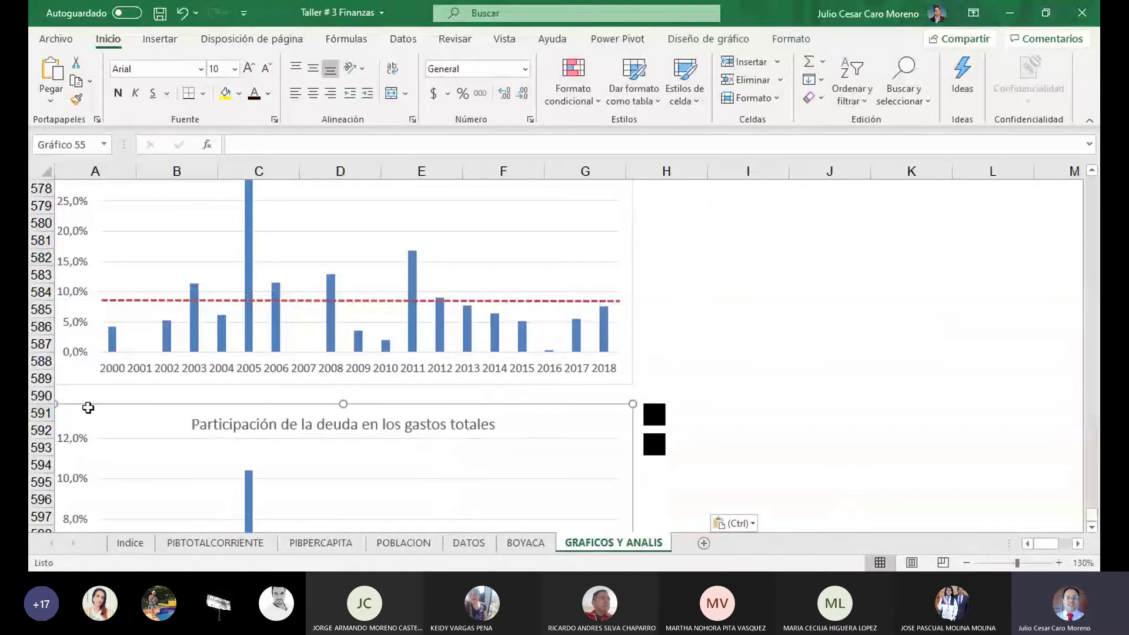
Copy the dashed average line from the current-income debt chart into the total-expense debt chart and place it at about 2.3%.
scroll(494, 412, "down", 1)
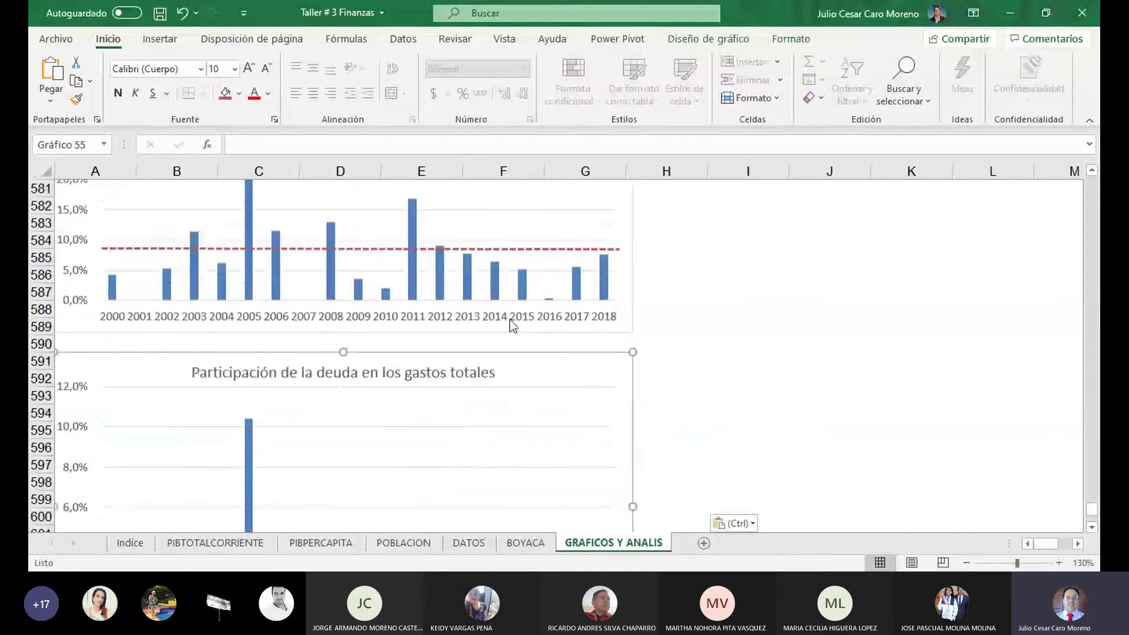
left_click(495, 250)
left_click(495, 250)
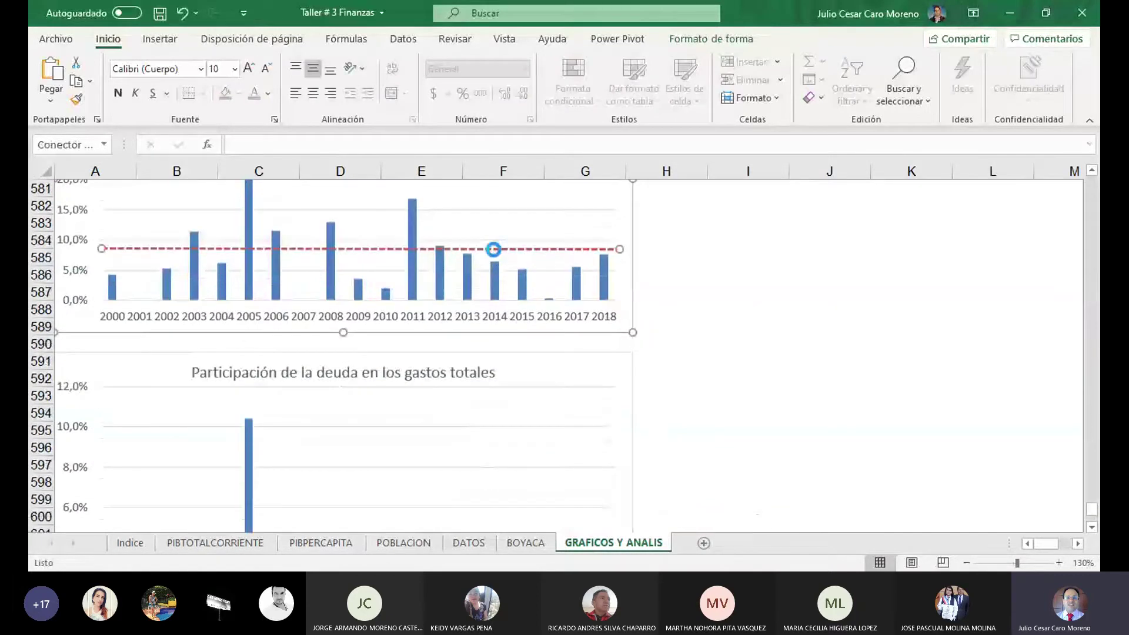
scroll(494, 253, "down", 5)
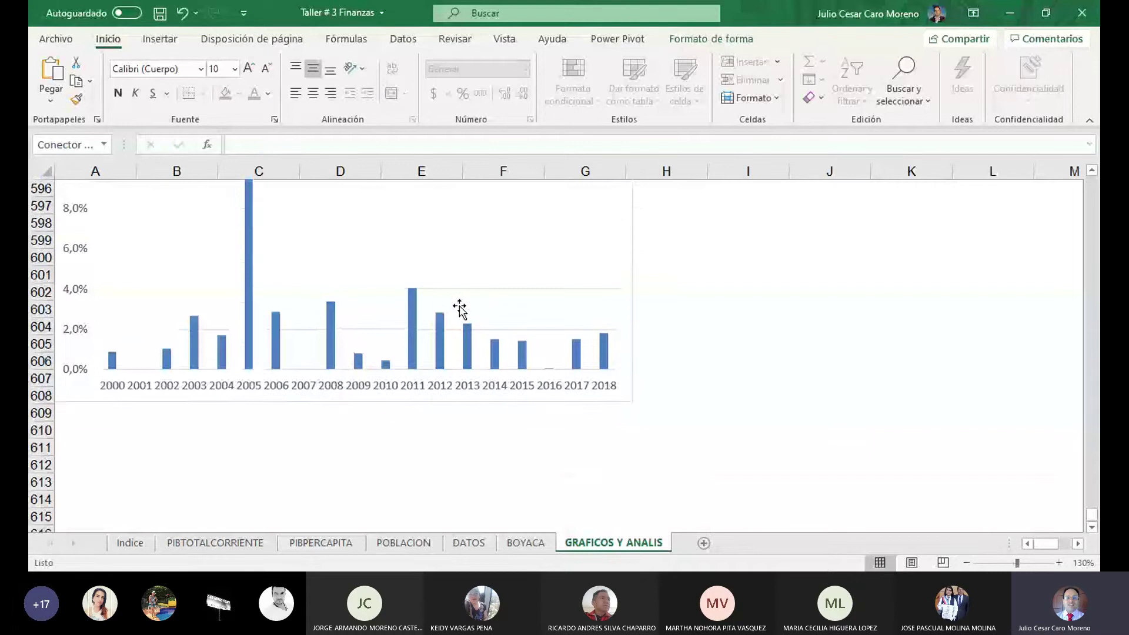
left_click(394, 259)
left_click(394, 261)
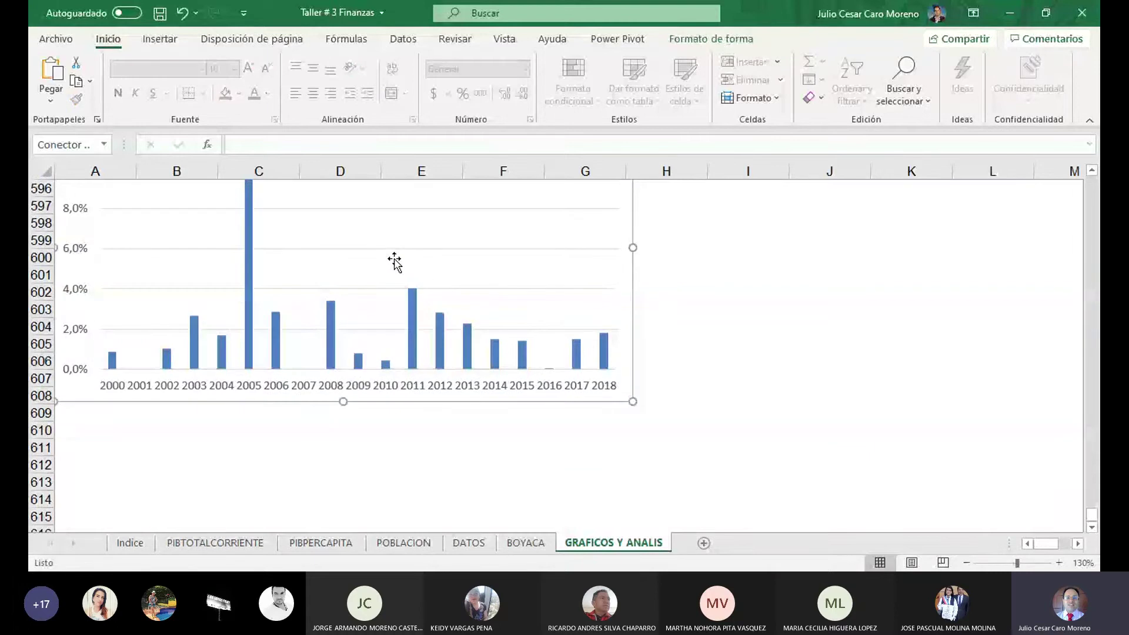
scroll(493, 266, "down", 2)
scroll(492, 265, "up", 4)
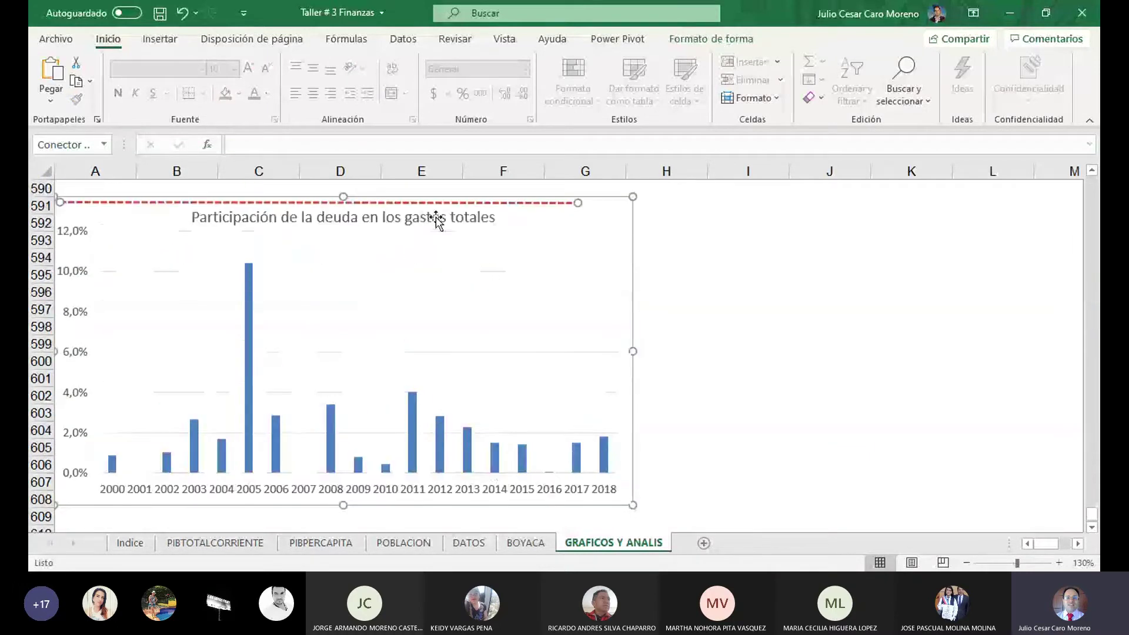
left_click_drag(433, 204, 472, 430)
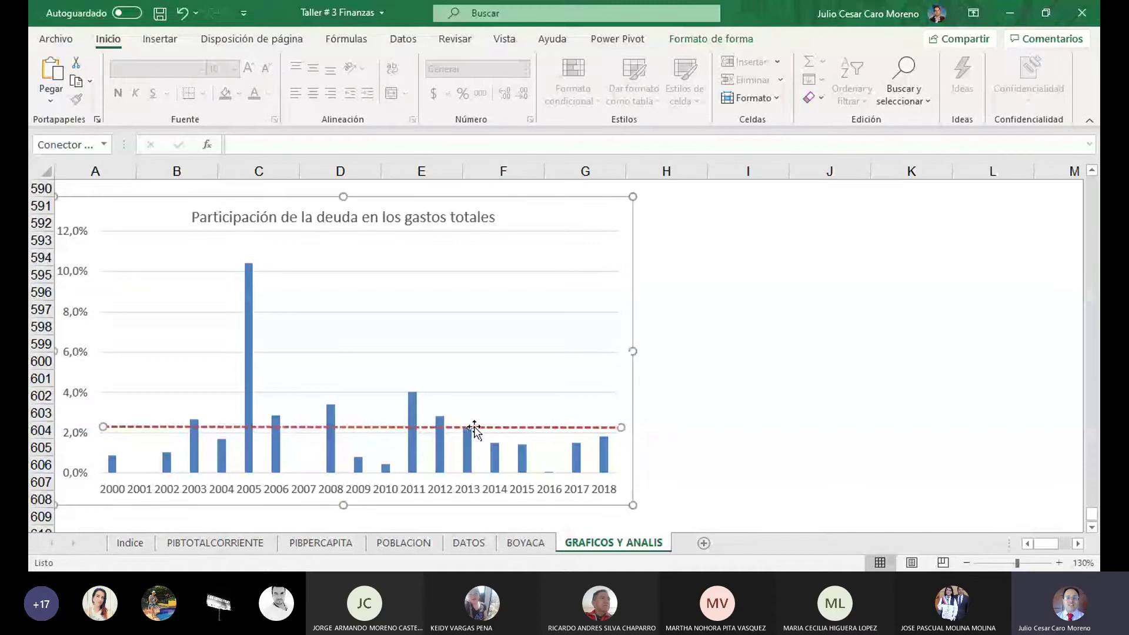
left_click(691, 424)
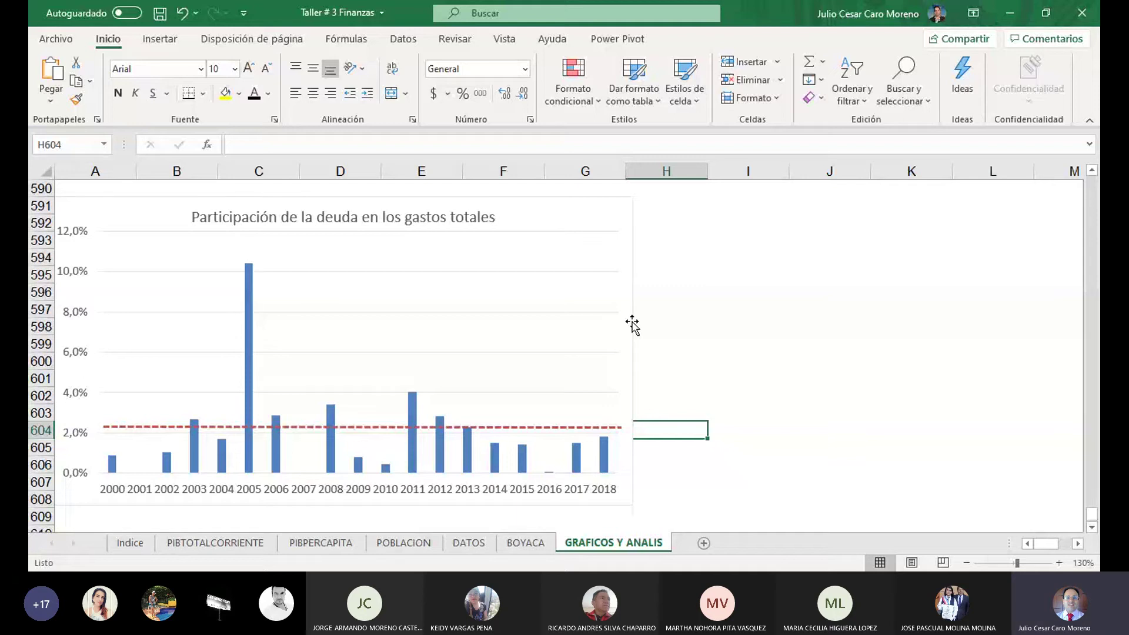
On the BOYACA sheet, make B67's font black and fill its formula =ABS(B45/B17) across to the 2018 column, T.
left_click(520, 542)
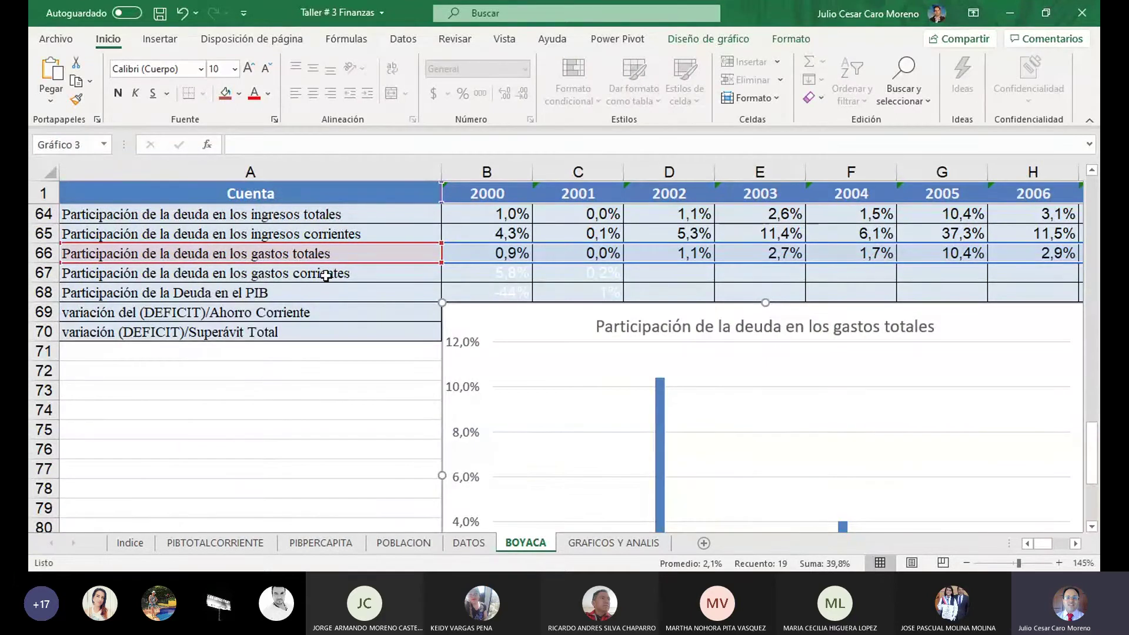
left_click(408, 276)
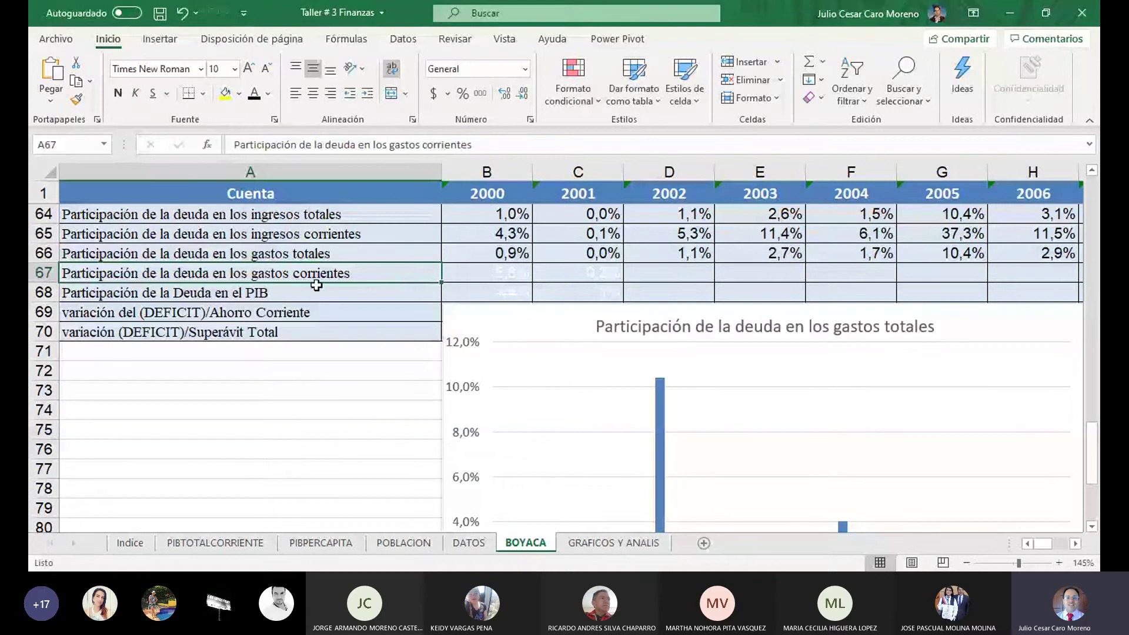
left_click(498, 271)
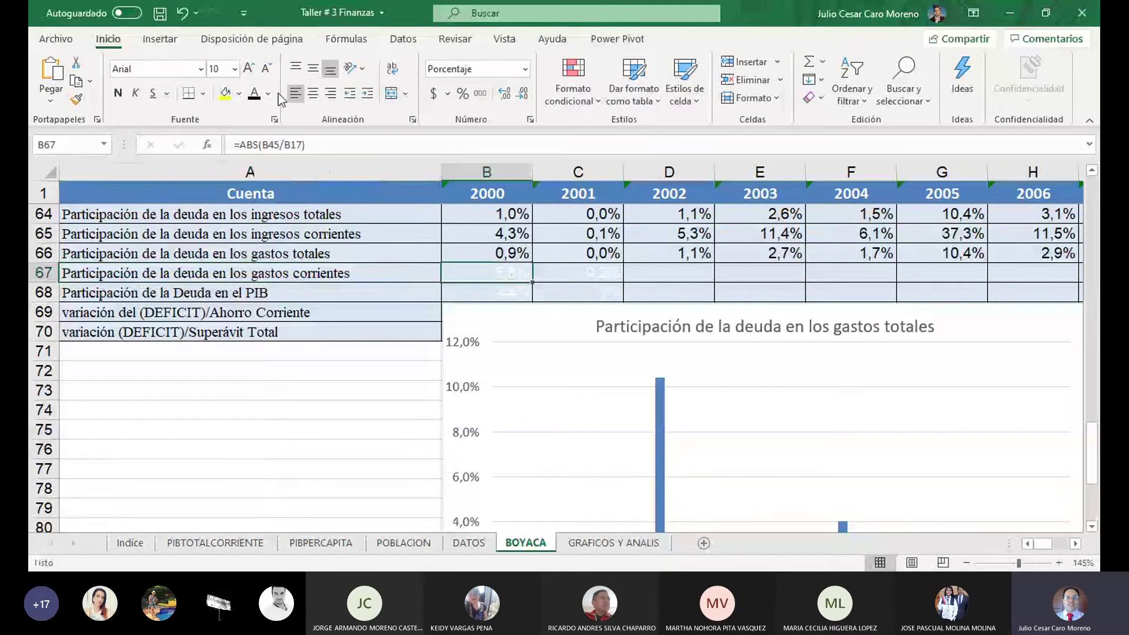
left_click(254, 94)
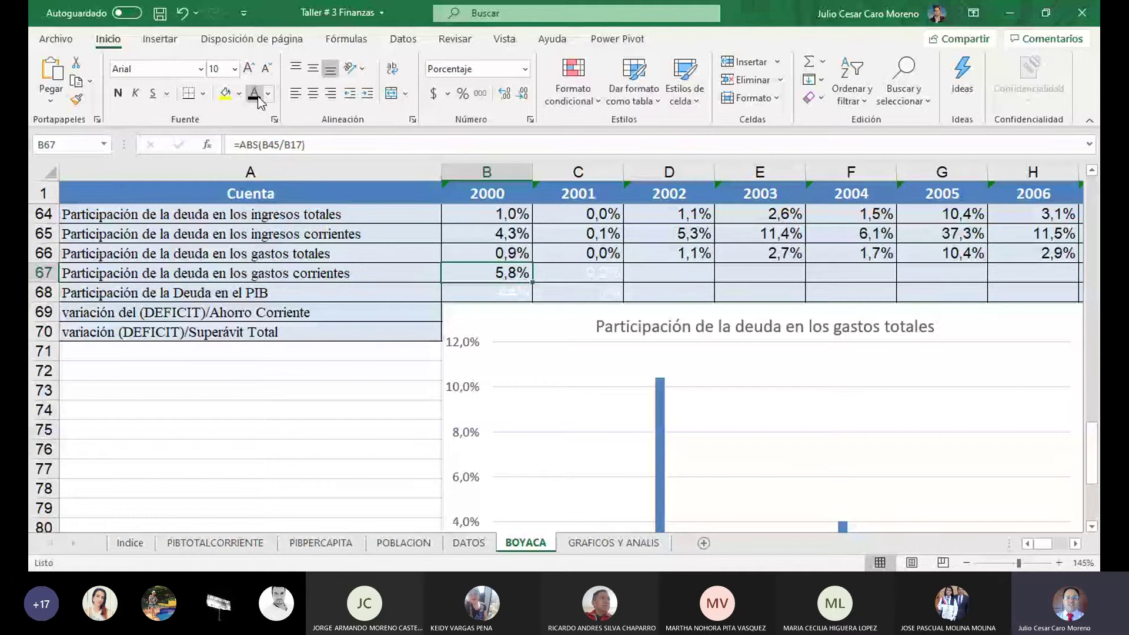
key("F2")
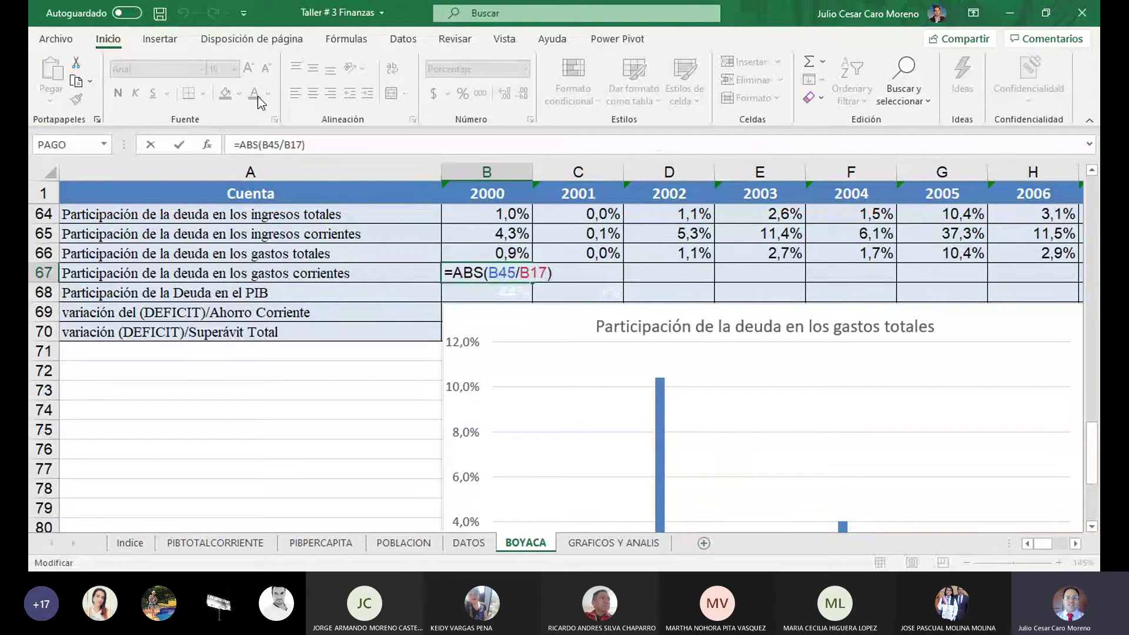
key("Return")
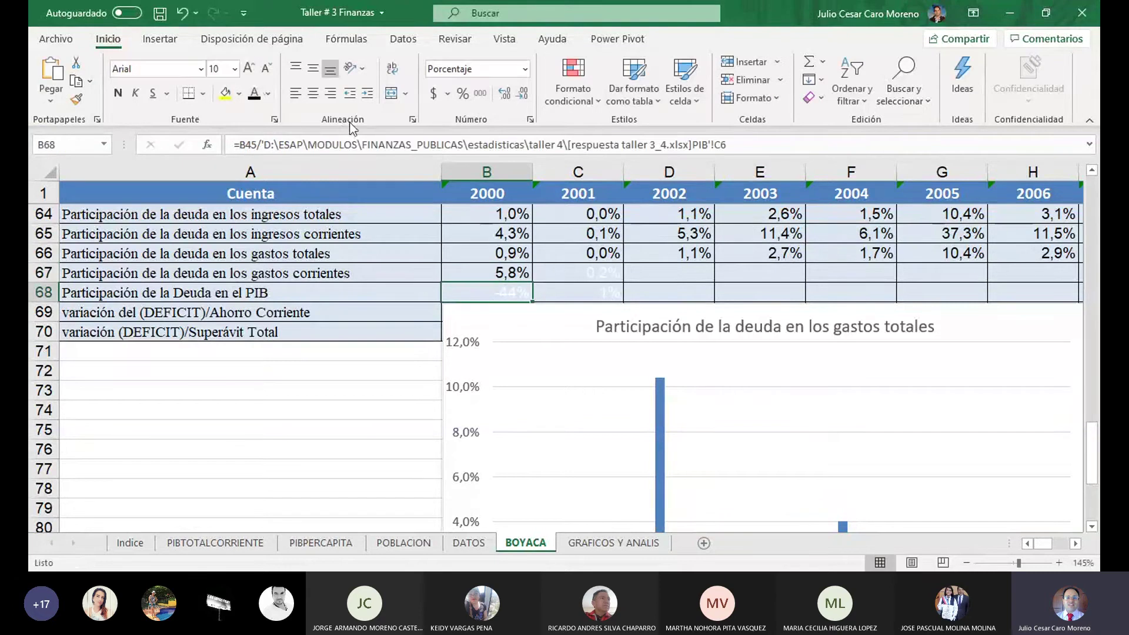
left_click(523, 272)
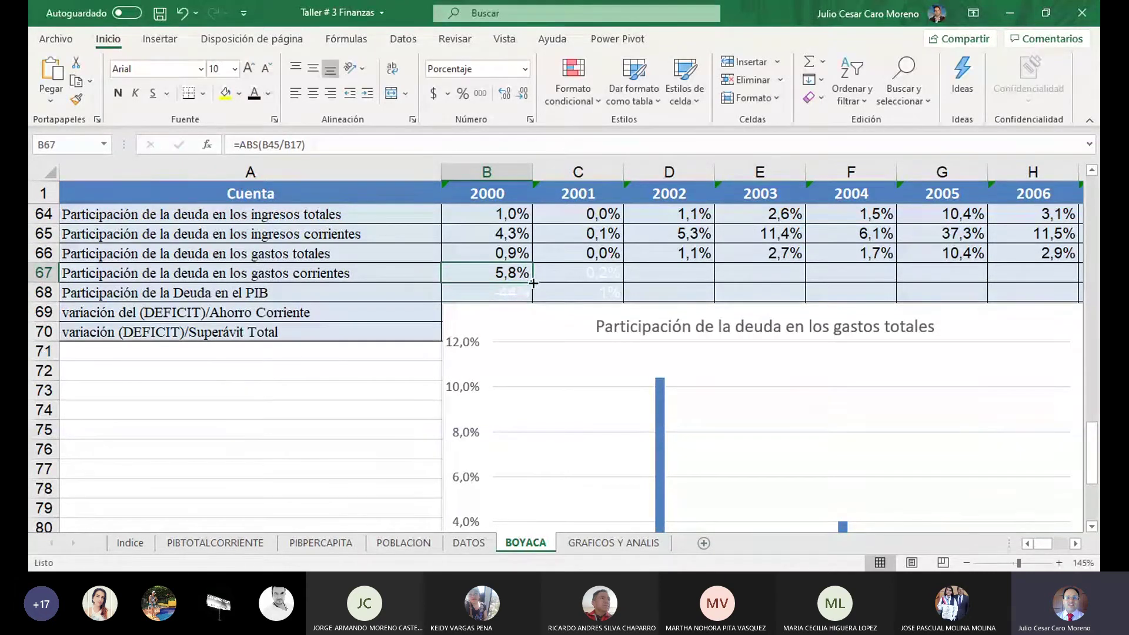
left_click_drag(534, 283, 882, 301)
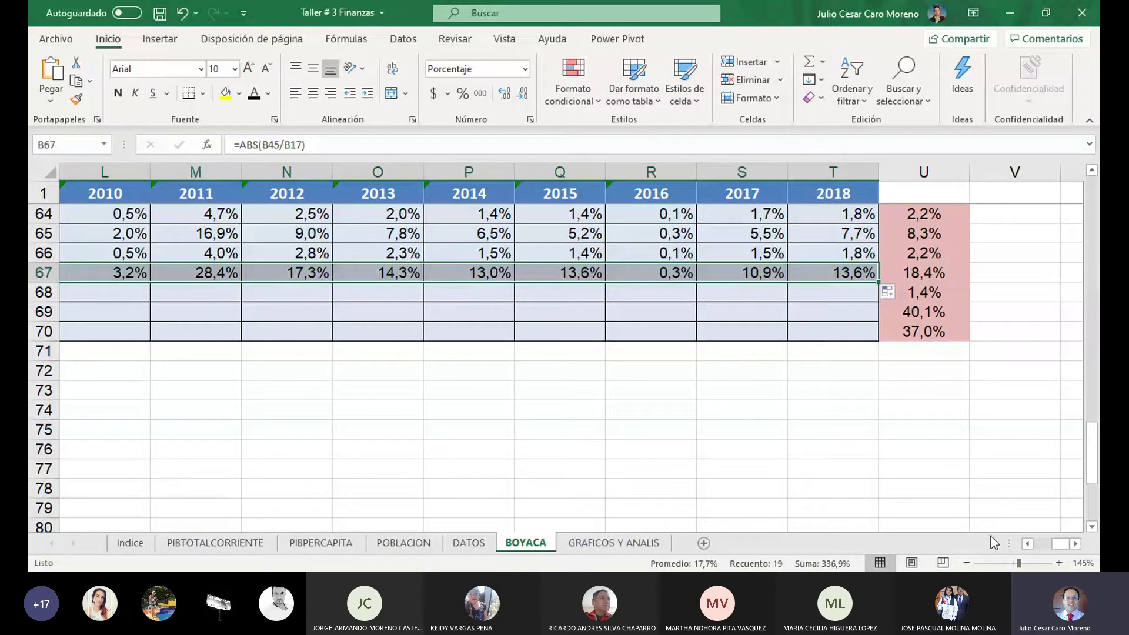
Switch the chart's source to the row 67 debt shares and copy the chart to cell A610 of GRAFICOS Y ANALIS.
left_click_drag(1060, 544, 1027, 543)
left_click(515, 334)
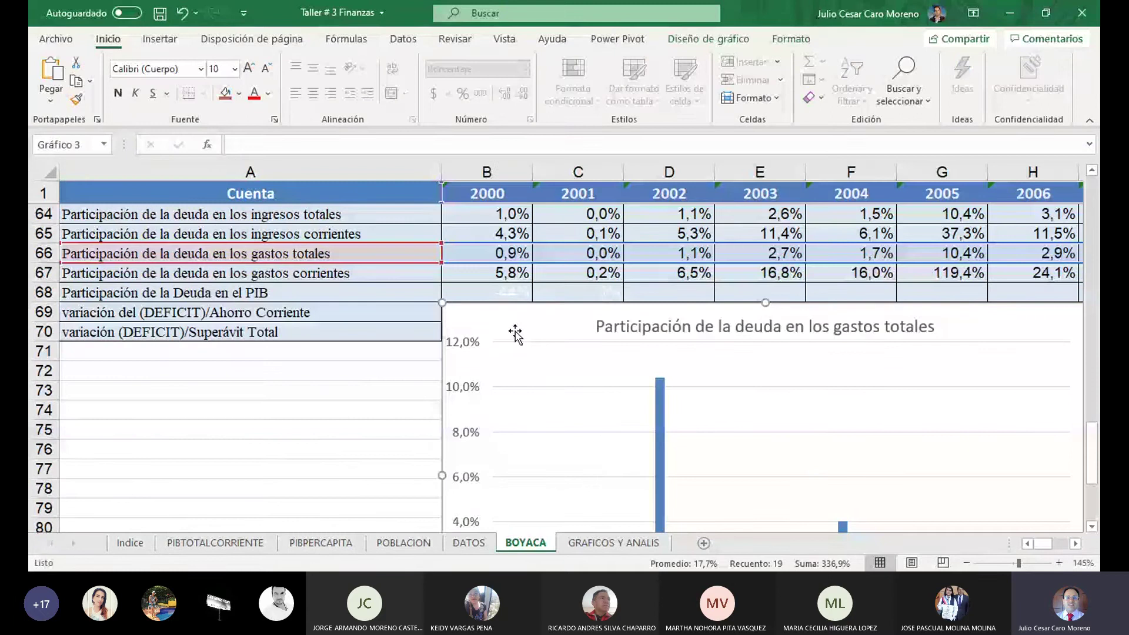
left_click_drag(493, 263, 492, 283)
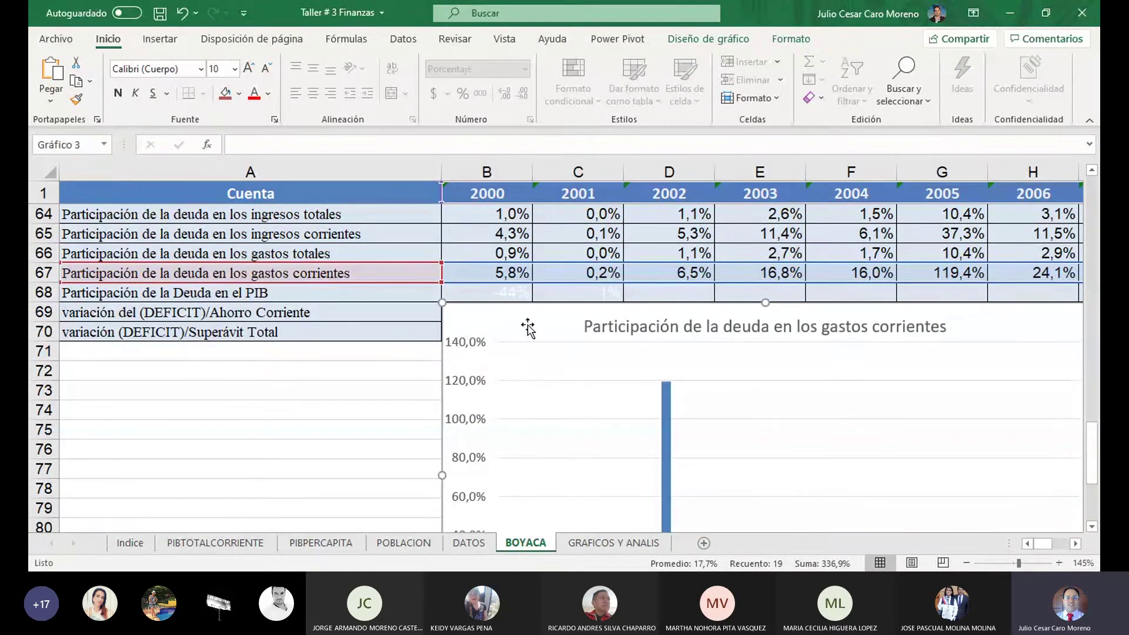
left_click(613, 542)
scroll(385, 463, "down", 1)
scroll(385, 463, "down", 1)
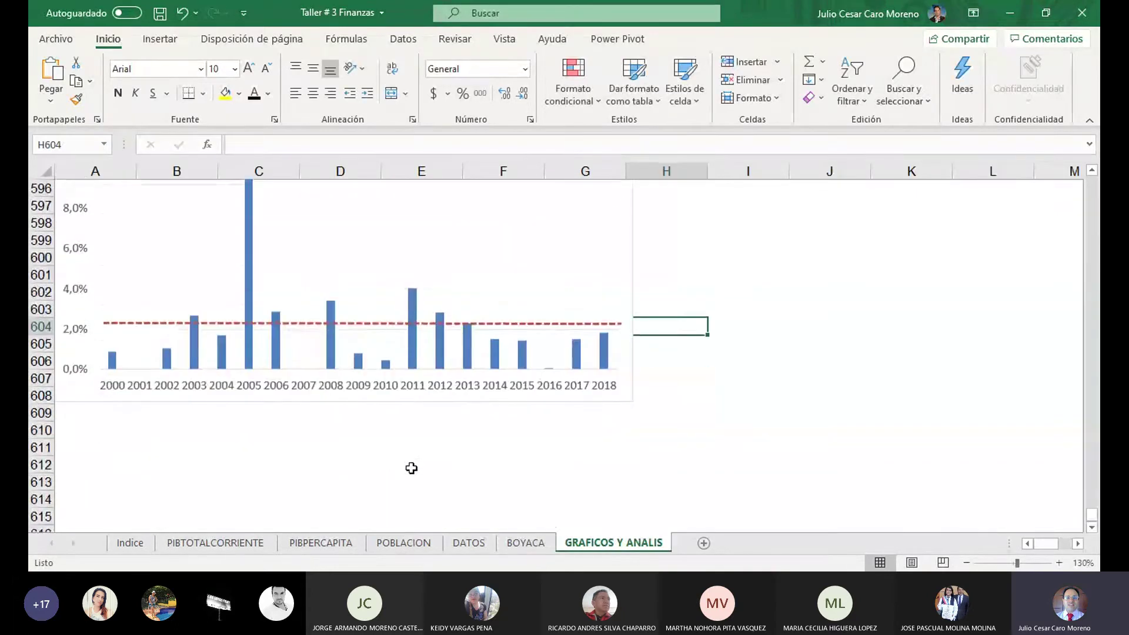
left_click(82, 429)
key("ctrl+v")
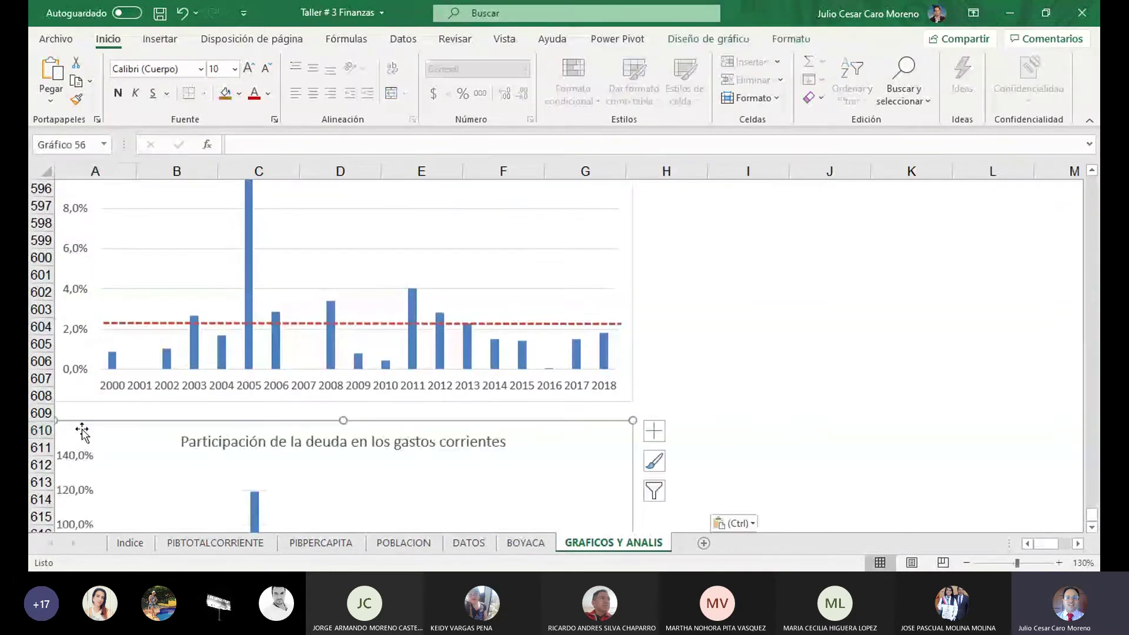
Copy the dashed average line from the total-expense debt chart into the current-expense debt chart and place it at about 17%.
left_click(366, 325)
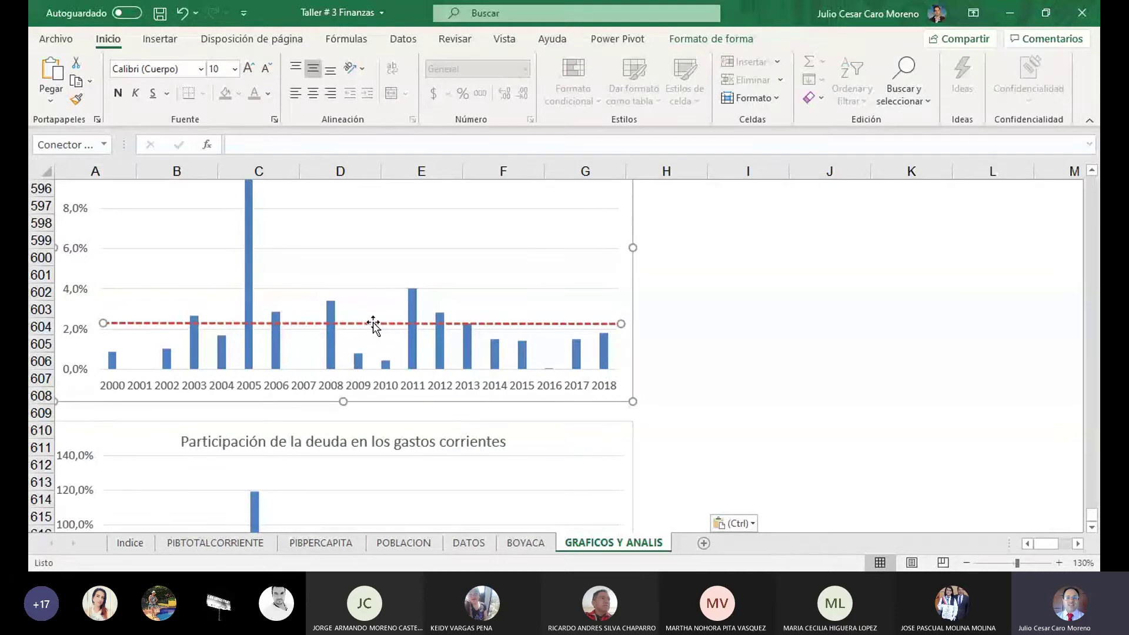
key("ctrl+c")
scroll(388, 347, "down", 1)
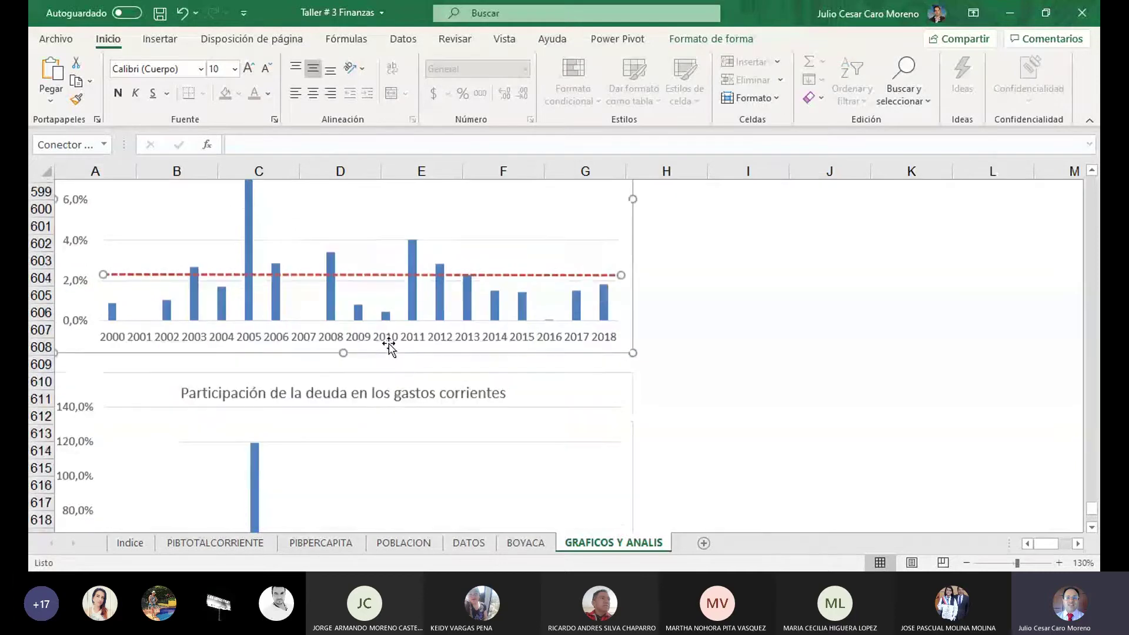
left_click(389, 424)
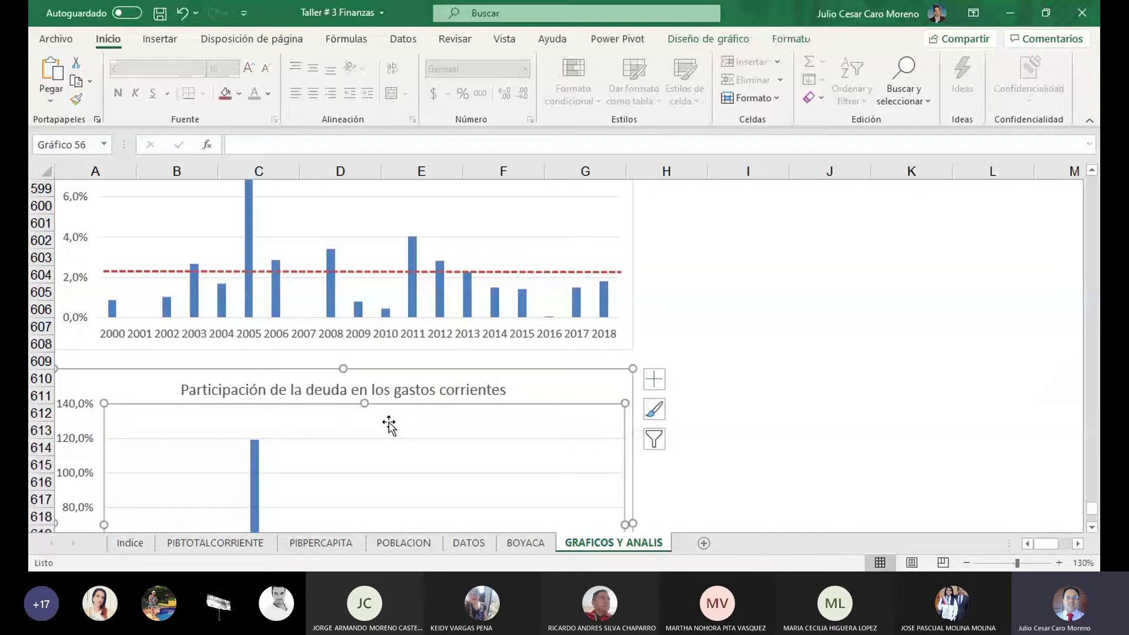
key("ctrl+v")
scroll(449, 376, "down", 5)
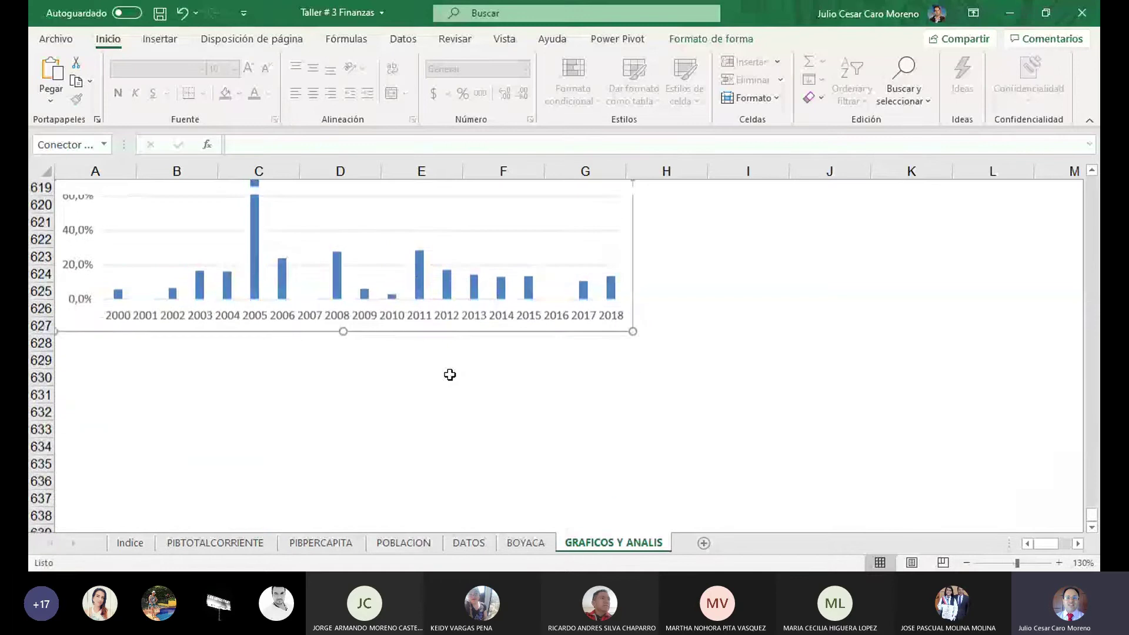
scroll(461, 277, "up", 2)
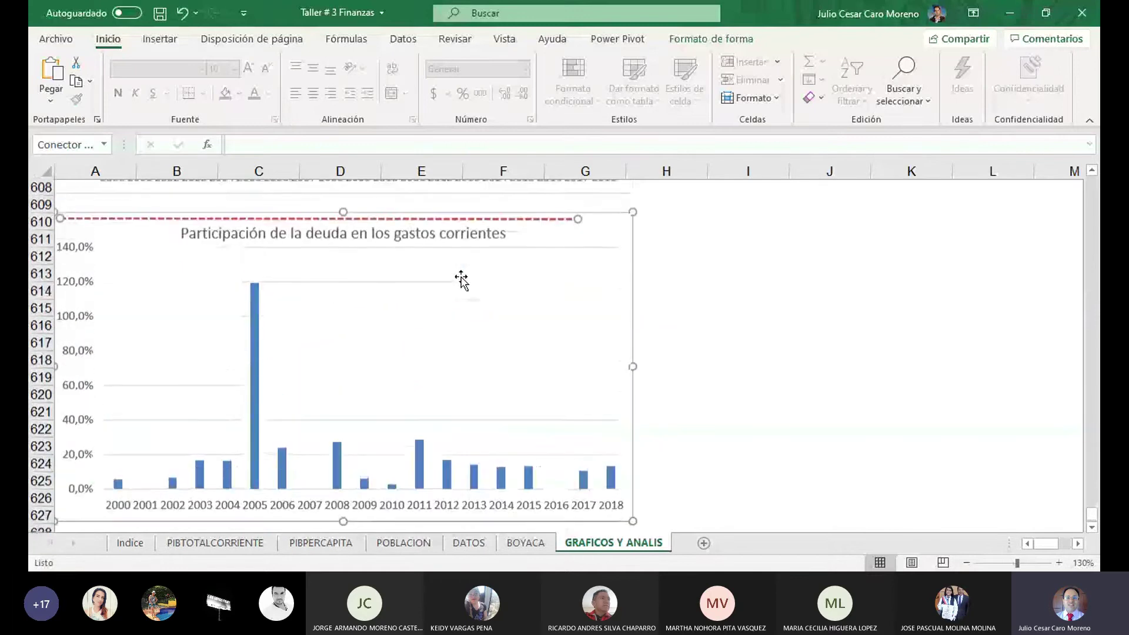
left_click_drag(409, 223, 455, 450)
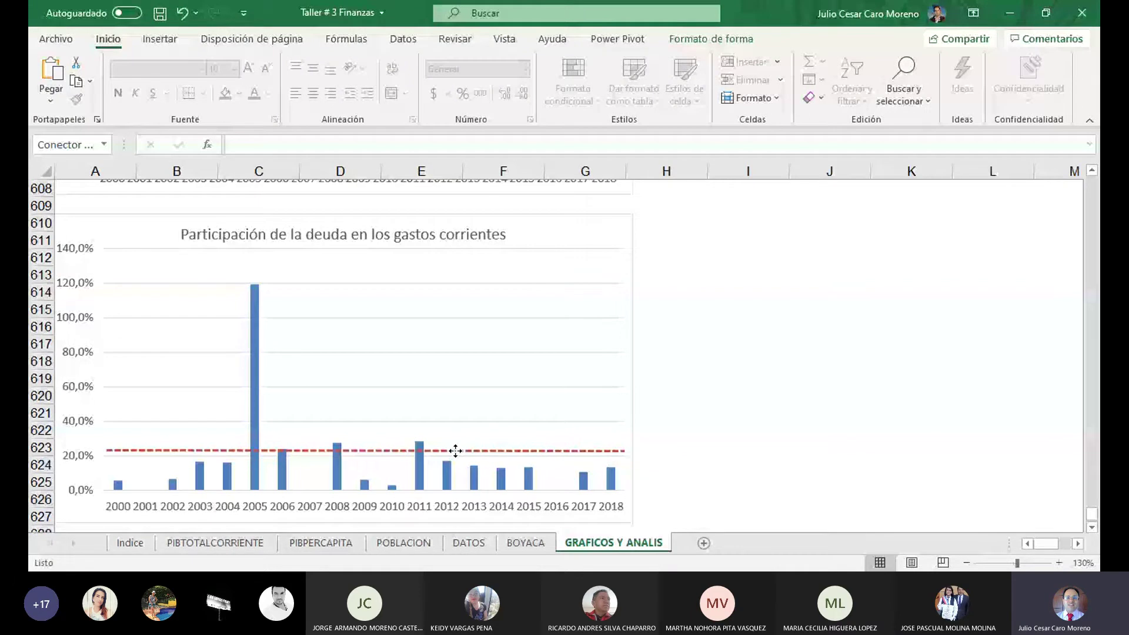
left_click(455, 450)
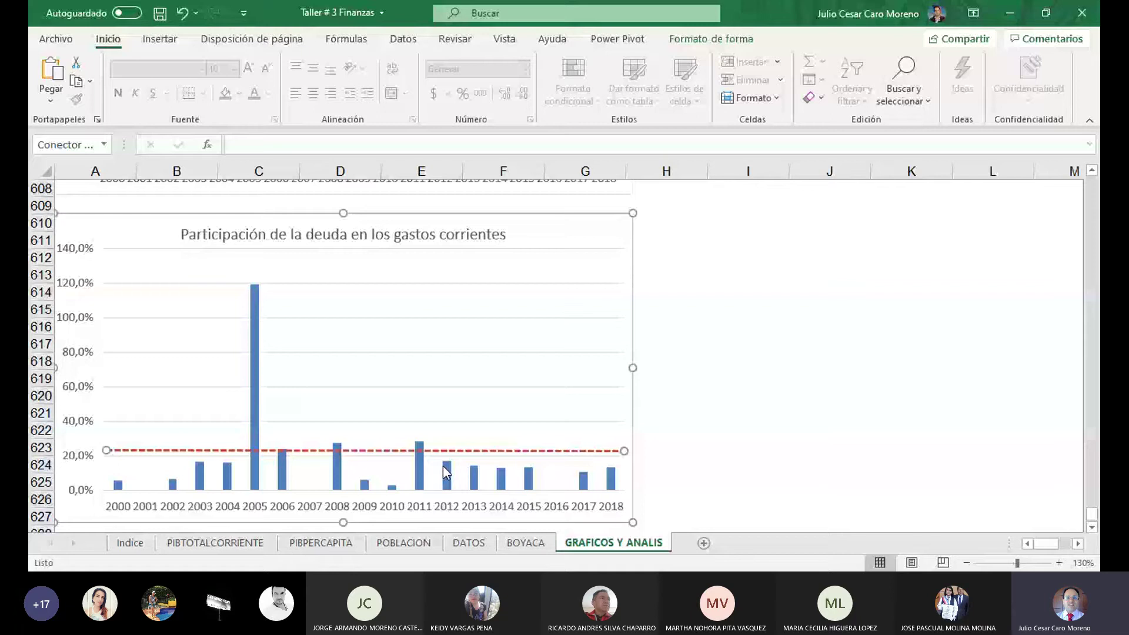
left_click_drag(374, 456, 375, 462)
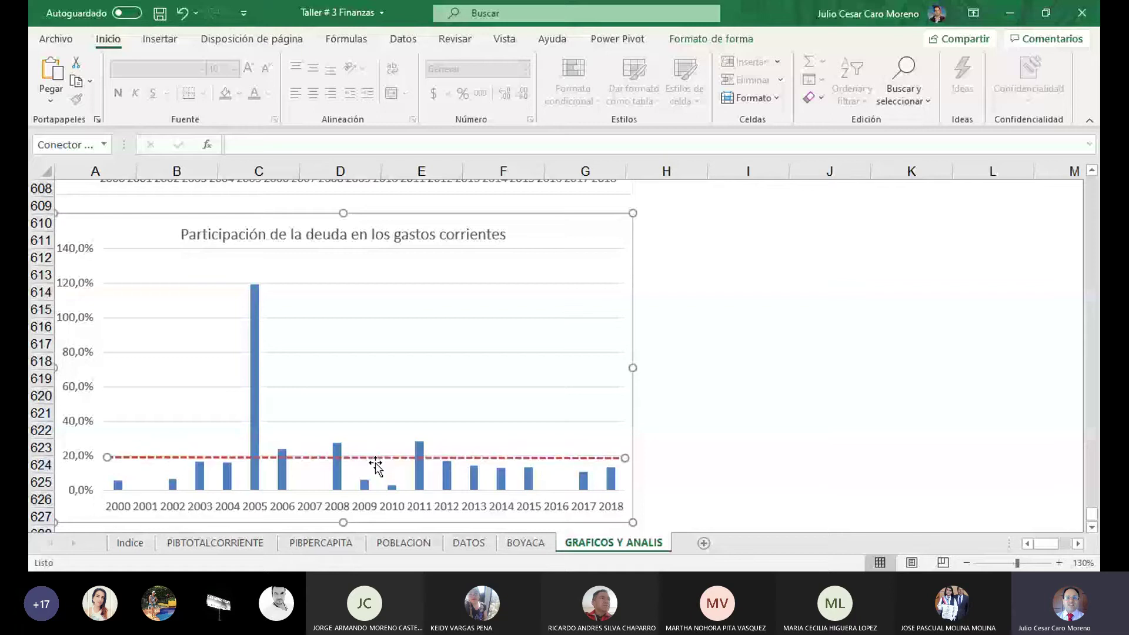
left_click_drag(375, 463, 372, 468)
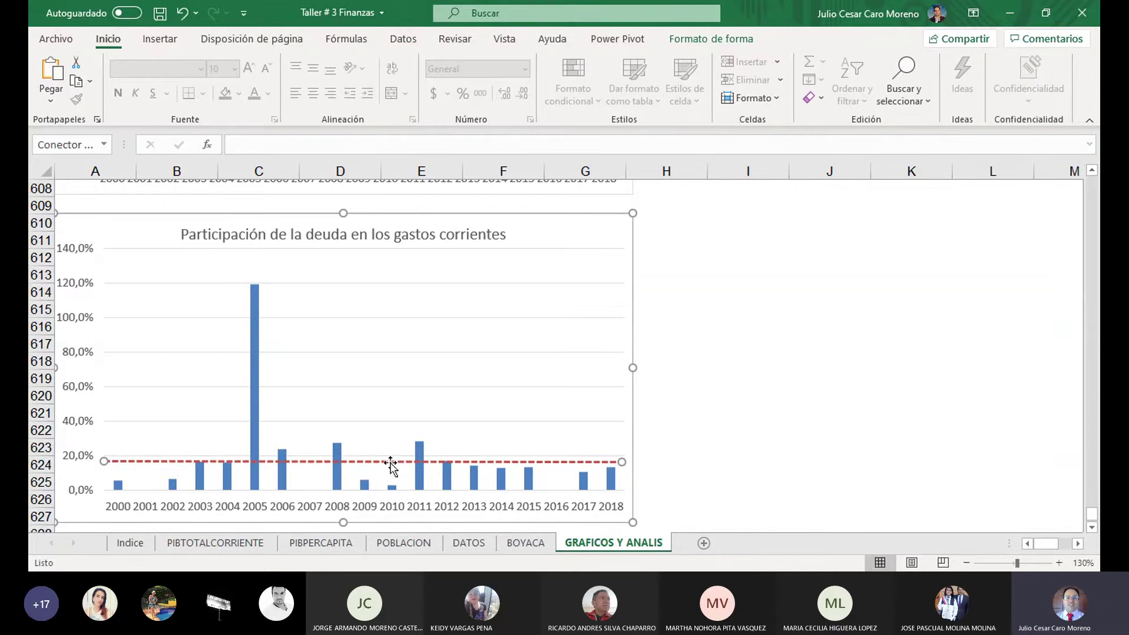
left_click(744, 394)
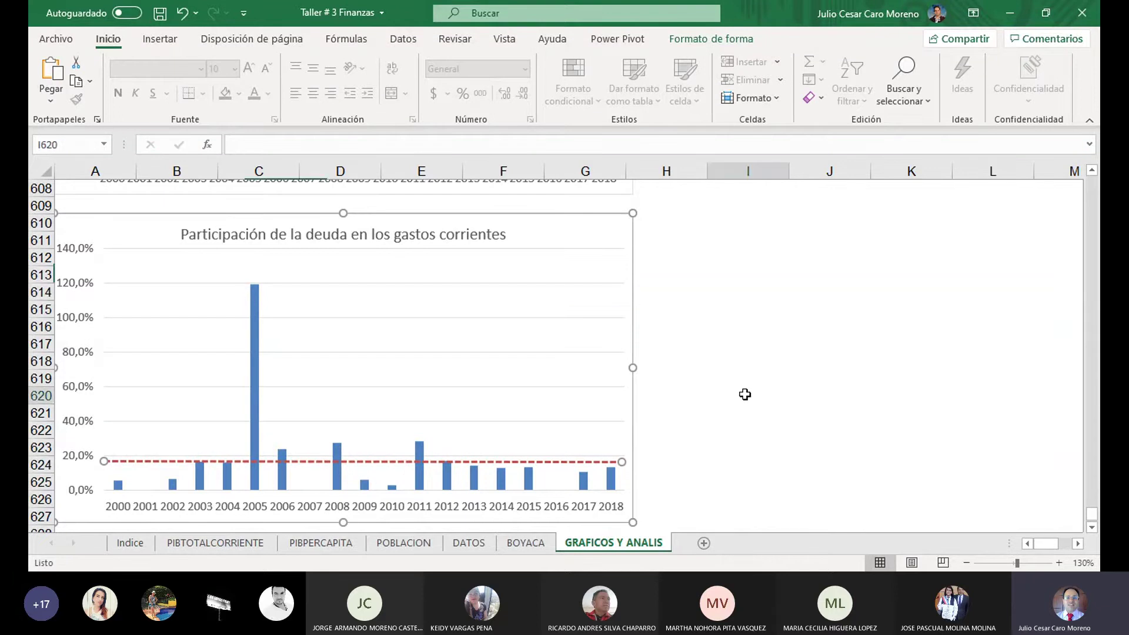
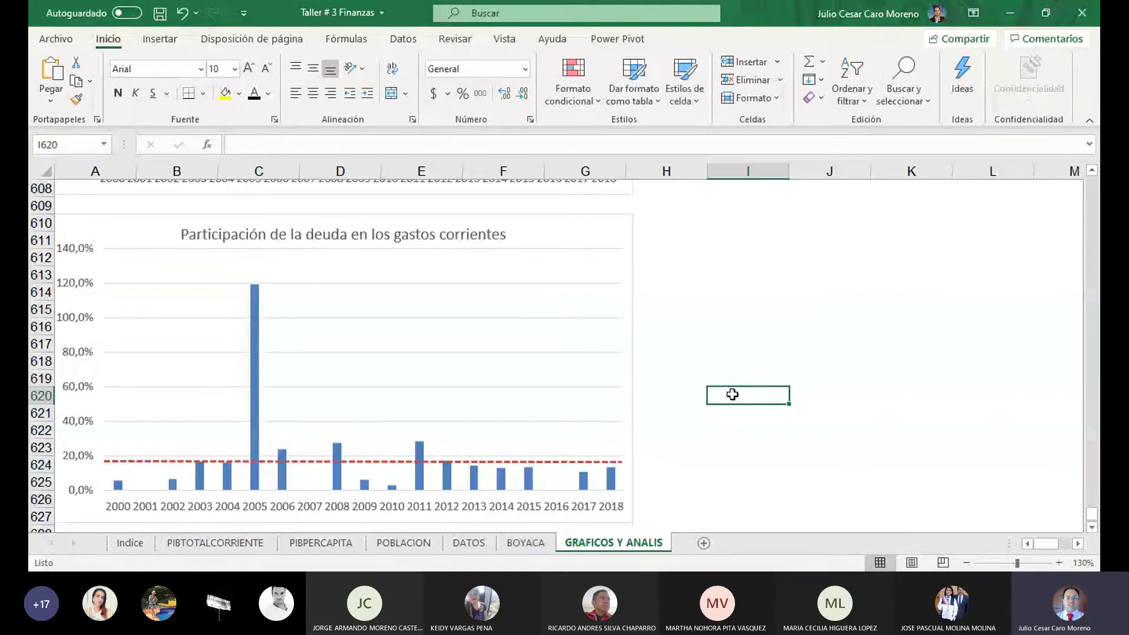
Examine the current-expense debt chart, comparing the yearly bars through 2018 with the average line.
left_click(741, 344)
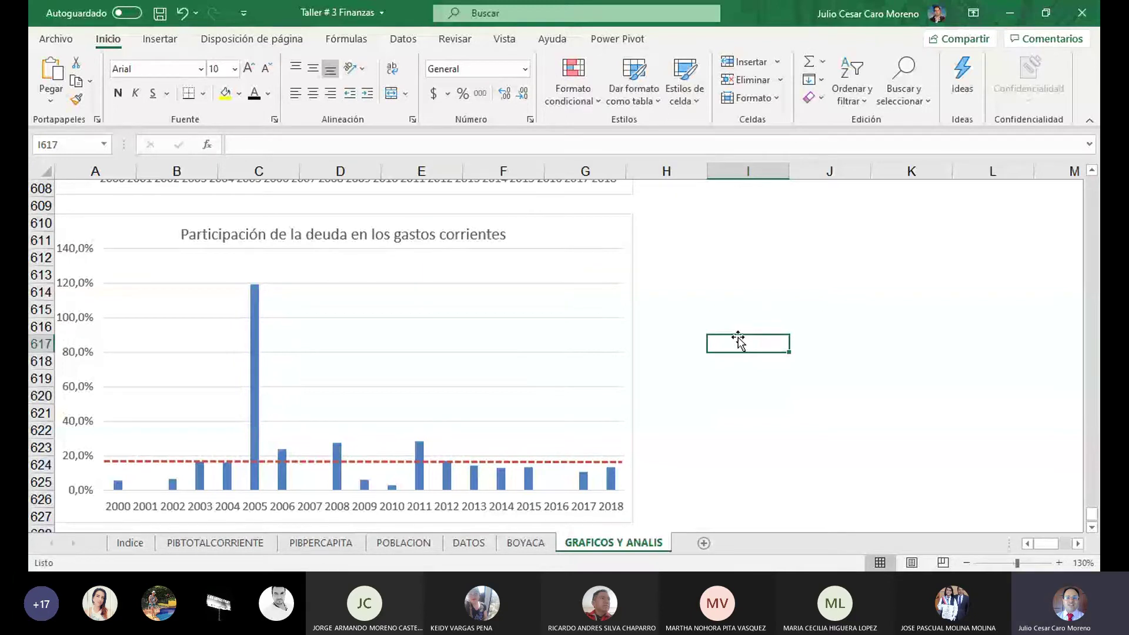
left_click(557, 242)
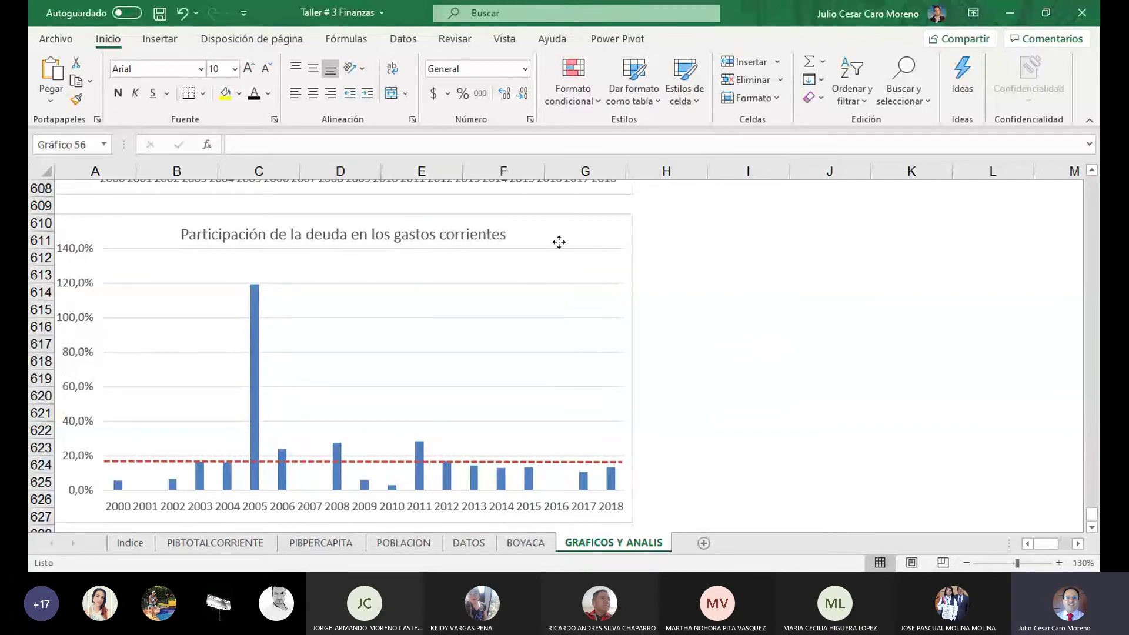
left_click(746, 321)
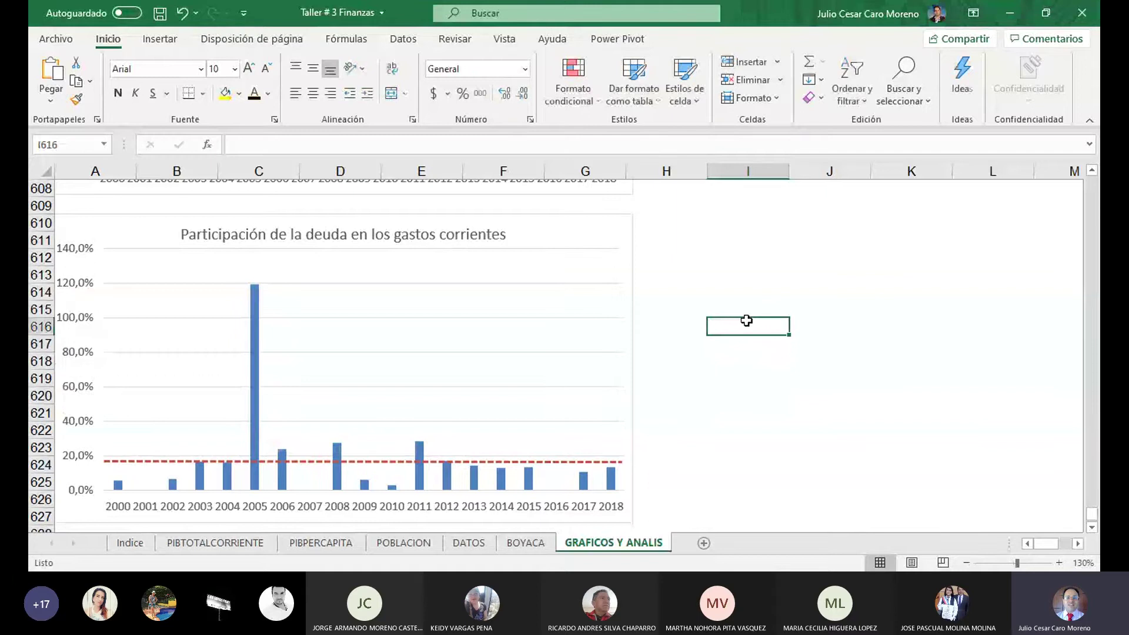
key("Home")
key("Down")
key("Down")
key("Down")
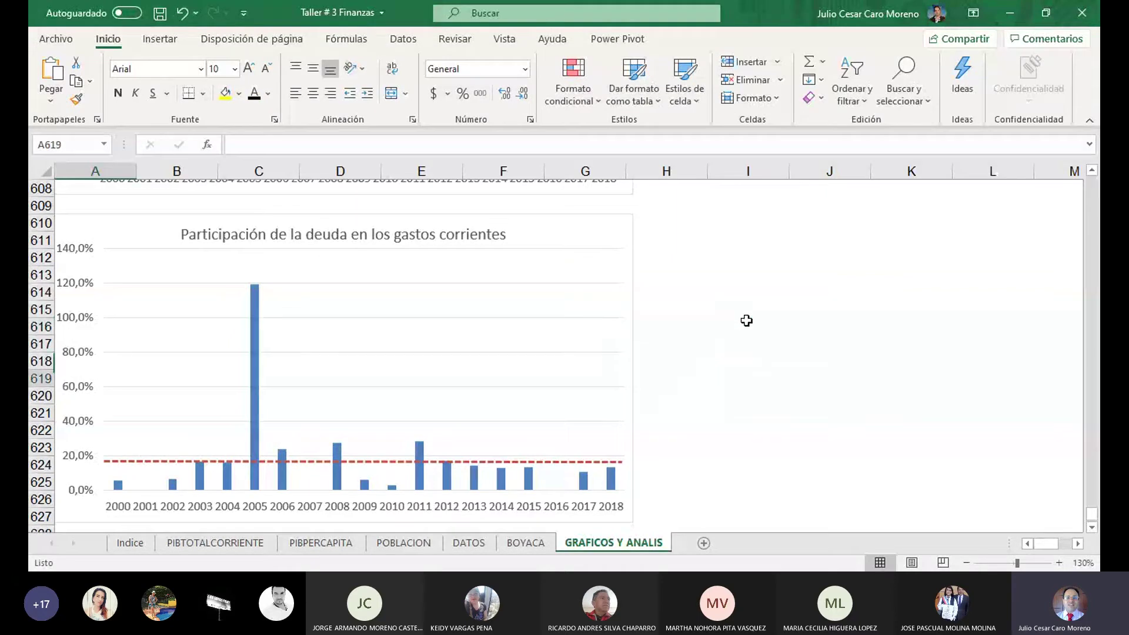
key("Down")
key("Down")
key("Down")
key("Down")
key("Down")
key("Down")
key("Down")
key("Down")
key("Down")
key("Down")
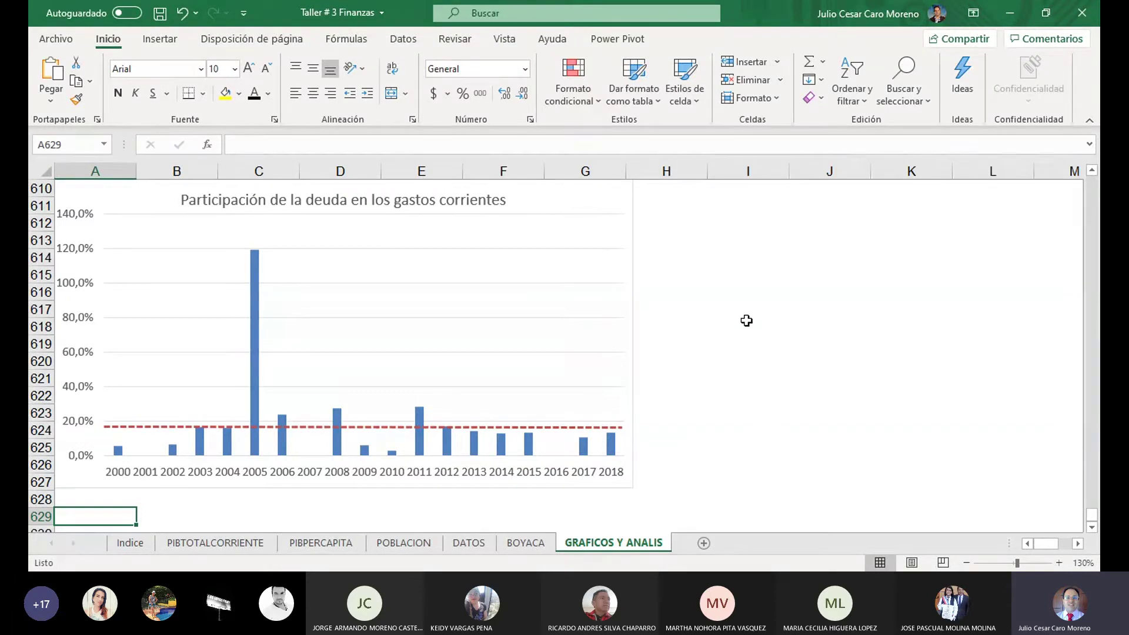
key("Up")
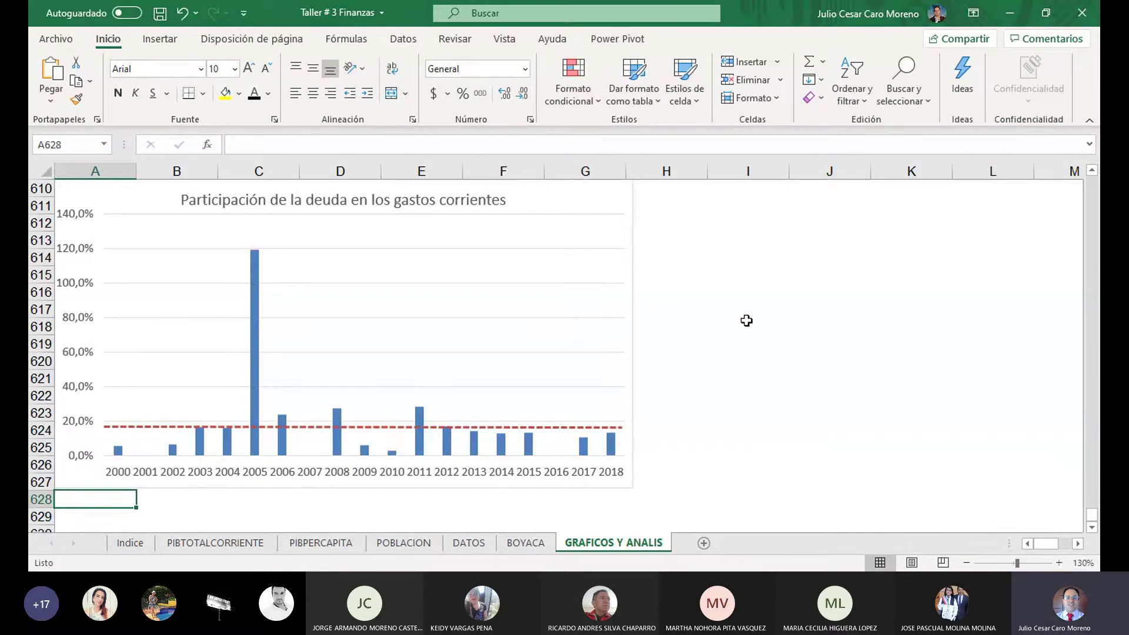
key("Up")
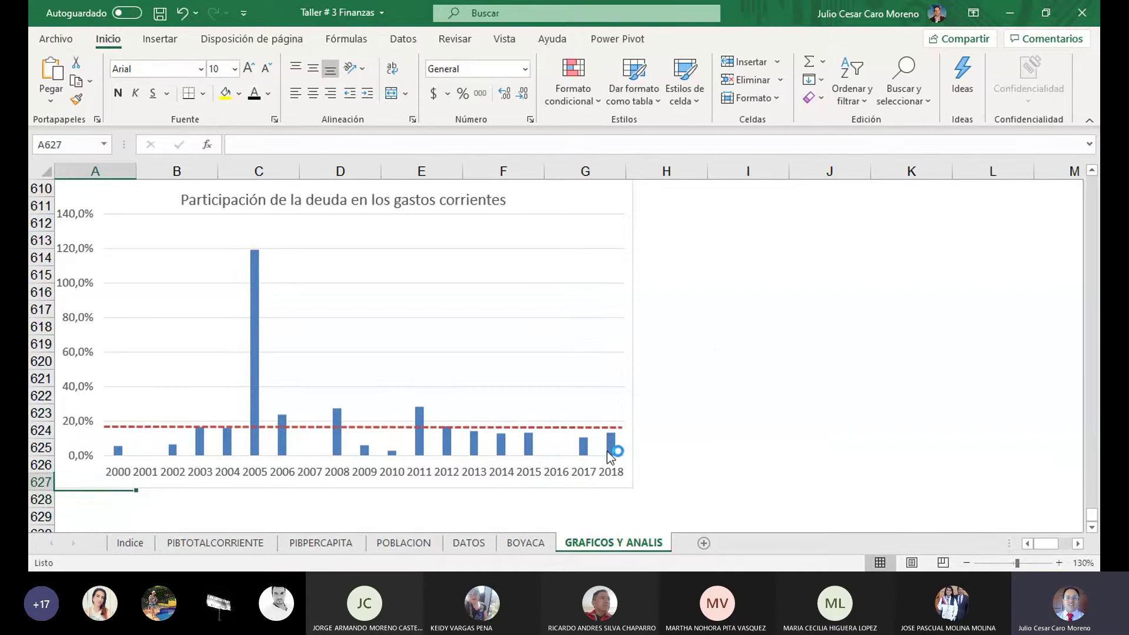
key("Up")
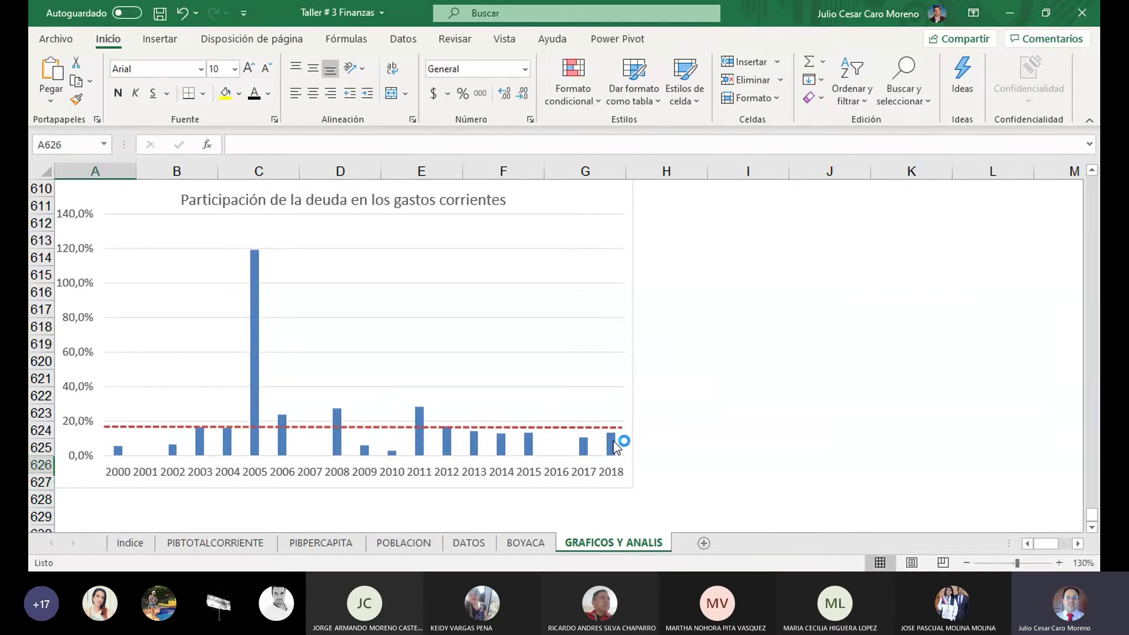
Compare the 2018 debt share in the total-expense chart with the one in the current-expense chart.
left_click(706, 374)
key("Up")
key("Up")
key("Up")
key("Up")
key("Up")
key("Up")
key("Up")
key("Up")
key("Up")
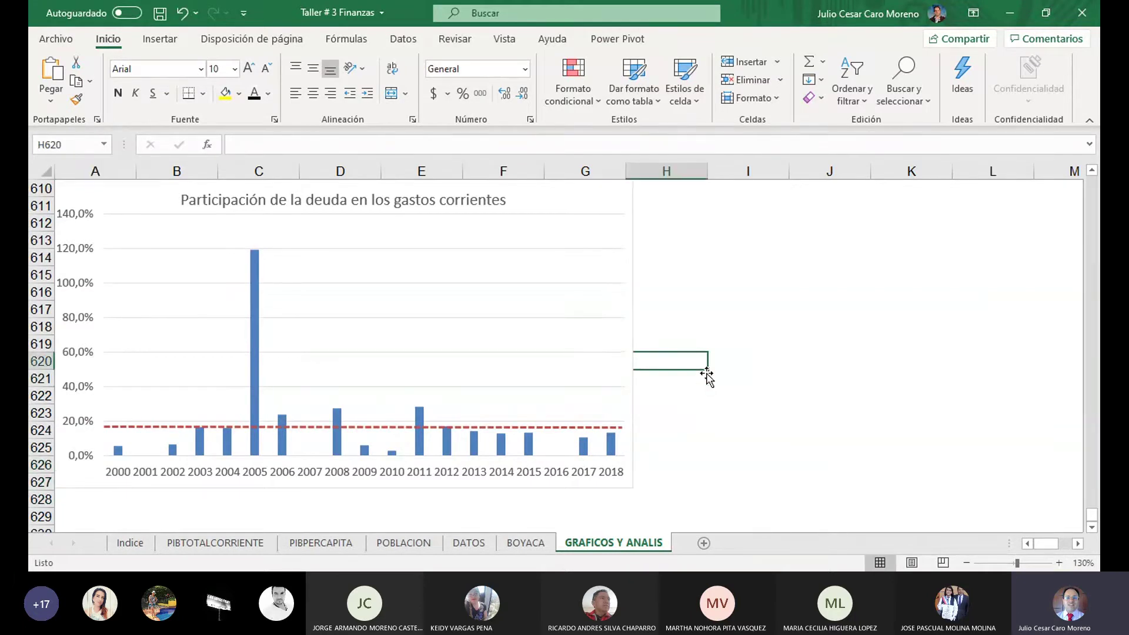
key("Up")
key("Up")
key("Up")
key("Up")
key("Up")
key("Up")
key("Up")
key("Up")
key("Up")
key("Up")
key("Up")
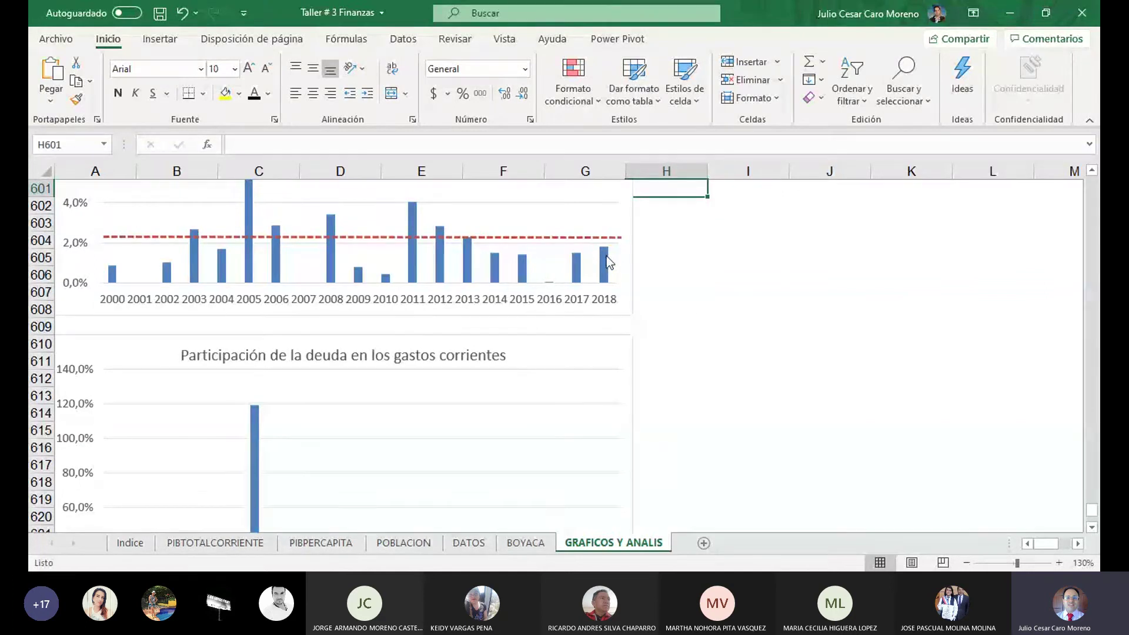
left_click(681, 260)
key("Down")
key("Down")
key("Down")
key("Down")
key("Down")
key("Down")
key("Down")
key("Down")
key("Down")
key("Down")
key("Down")
key("Down")
key("Down")
key("Down")
key("Down")
key("Down")
key("Down")
key("Down")
key("Down")
key("Down")
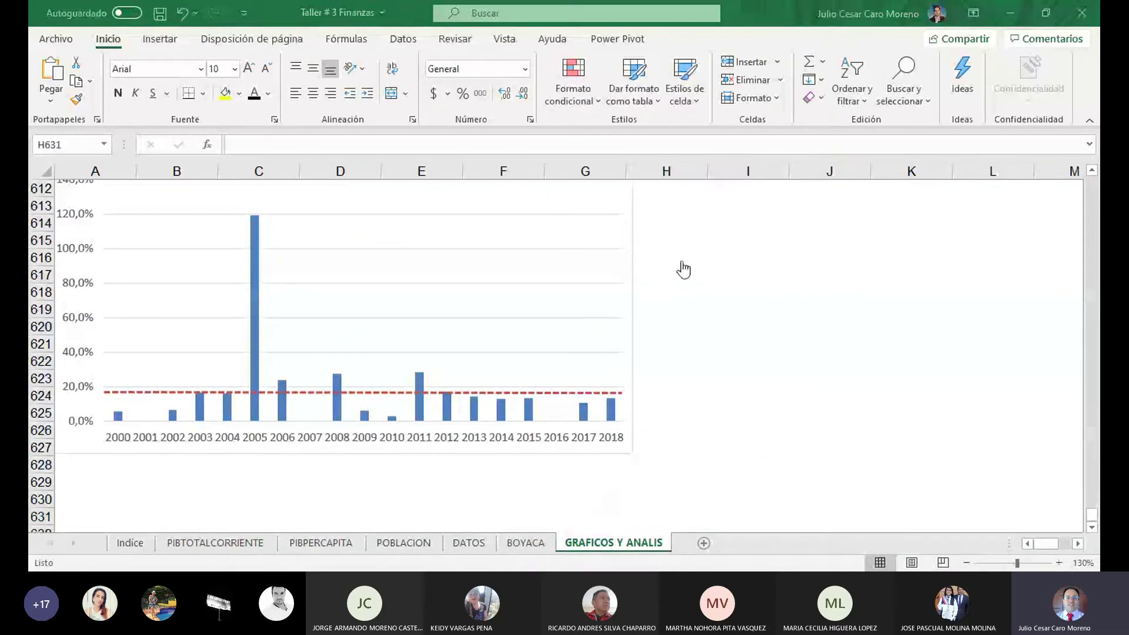
On the BOYACA sheet, move the chart down clear of rows 68 and 69 and select the debt-to-PIB label in A68.
left_click(537, 547)
left_click_drag(482, 297, 495, 324)
left_click(307, 292)
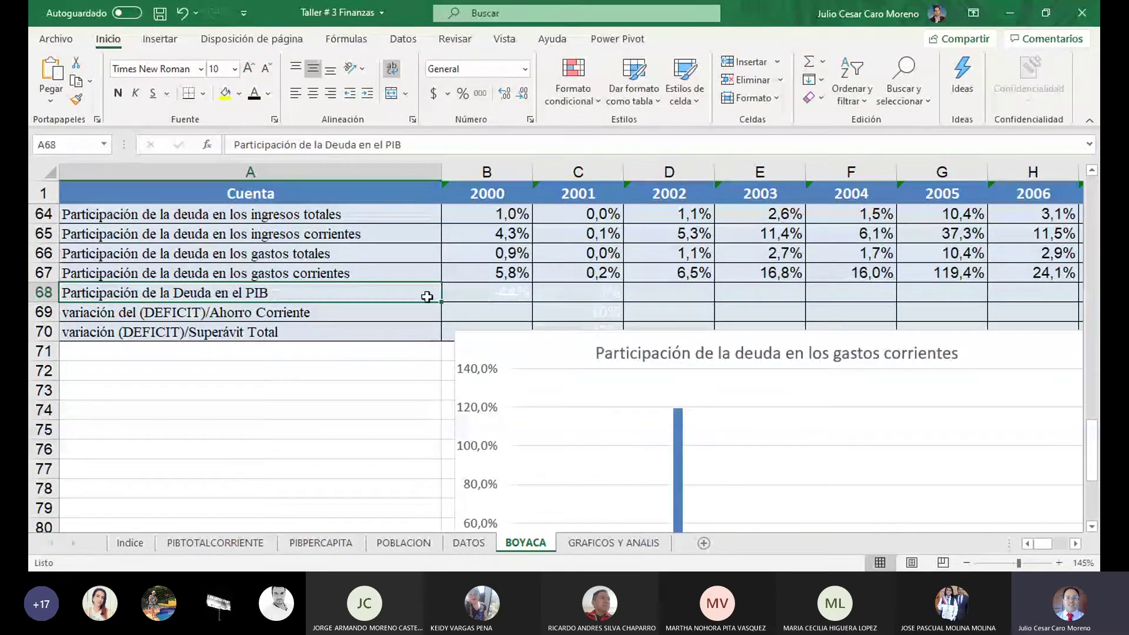
Make the text in B68 black and replace the external workbook reference in its formula, giving =B45/B54.
left_click(483, 300)
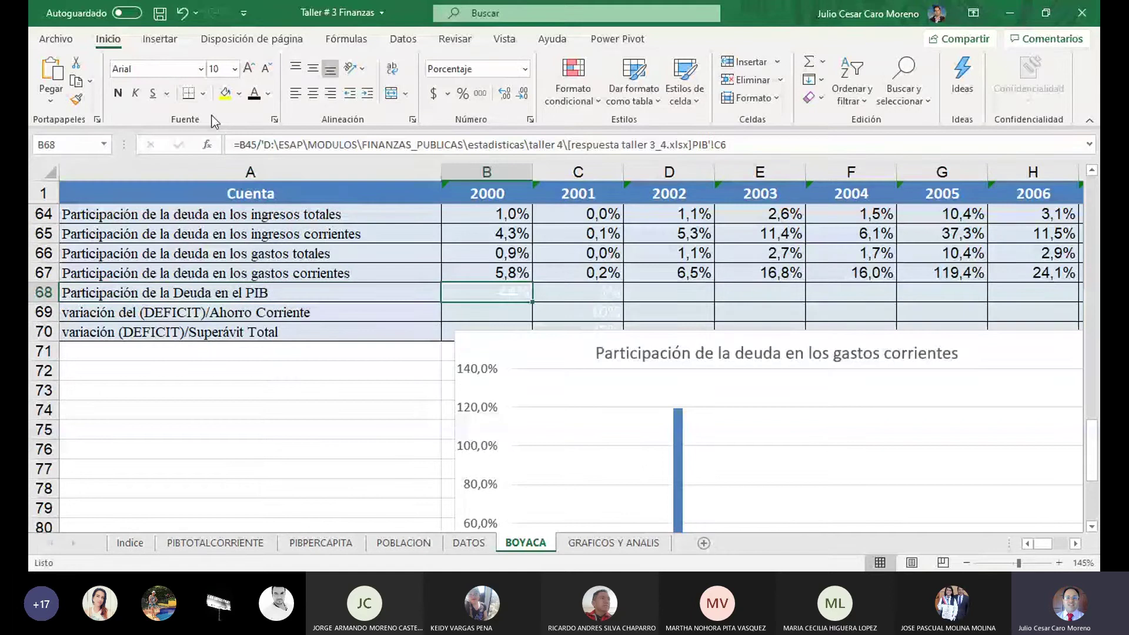
left_click(254, 95)
double_click(524, 292)
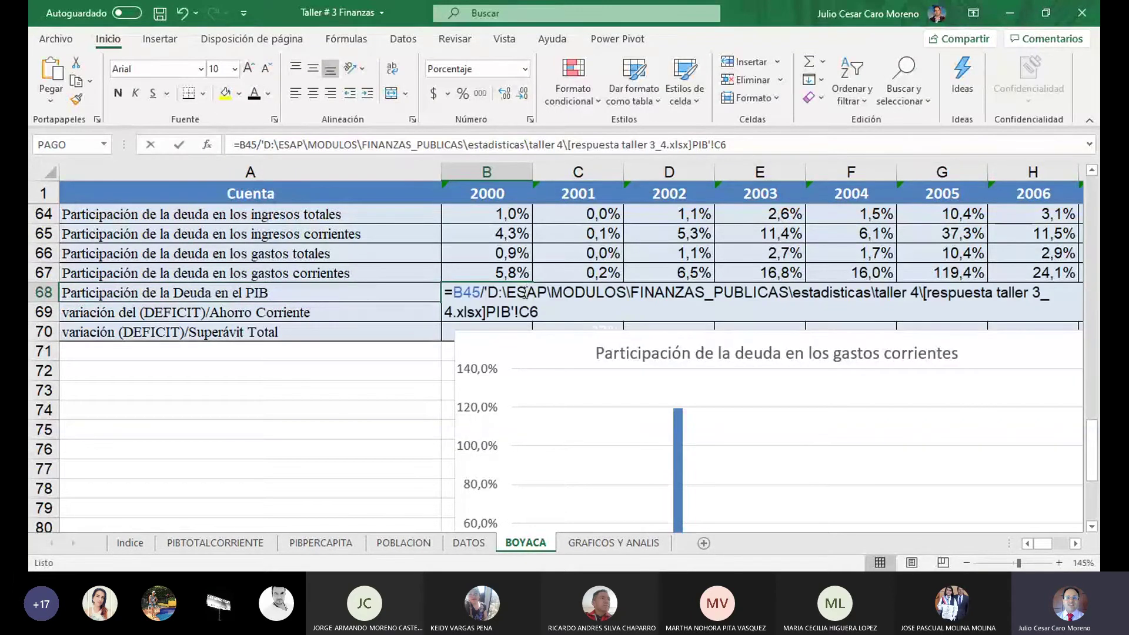
left_click_drag(481, 292, 560, 316)
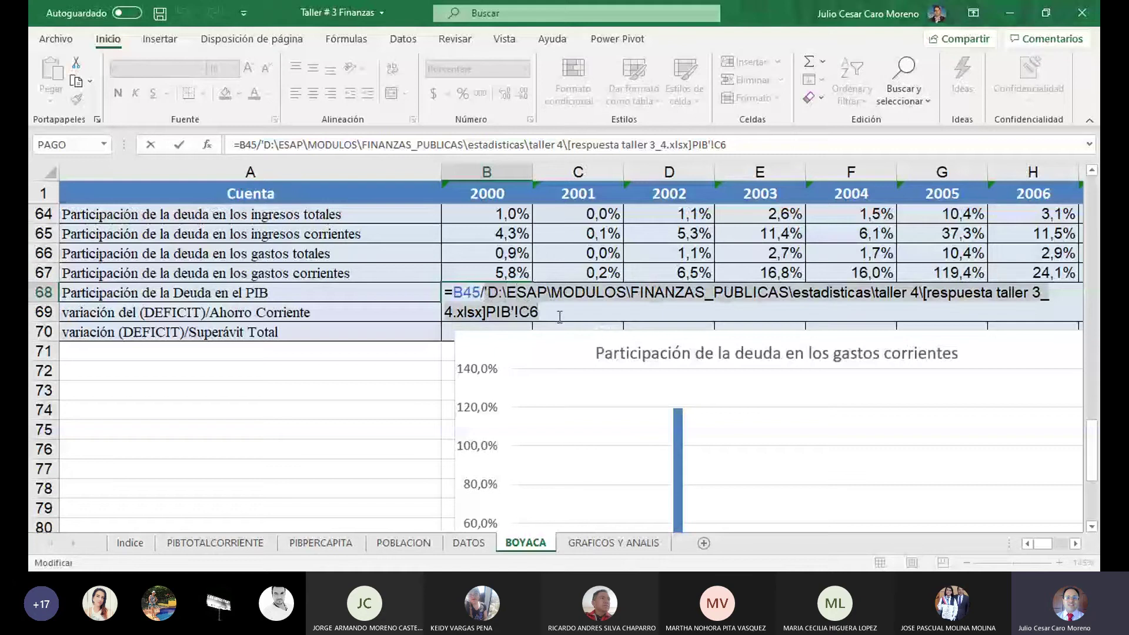
key("Delete")
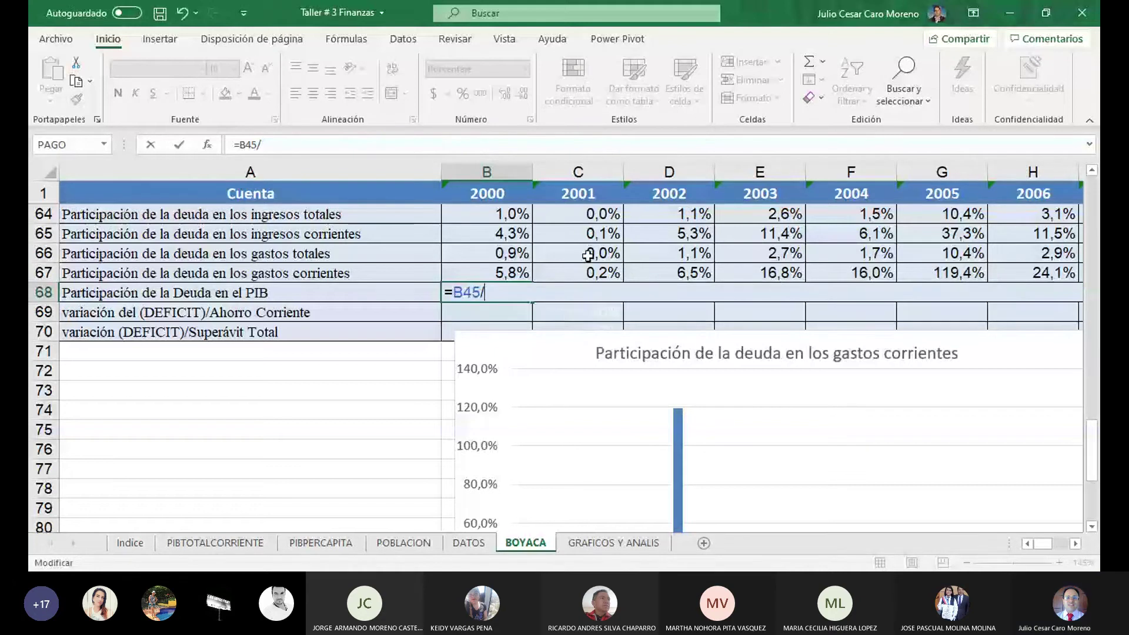
scroll(588, 254, "up", 7)
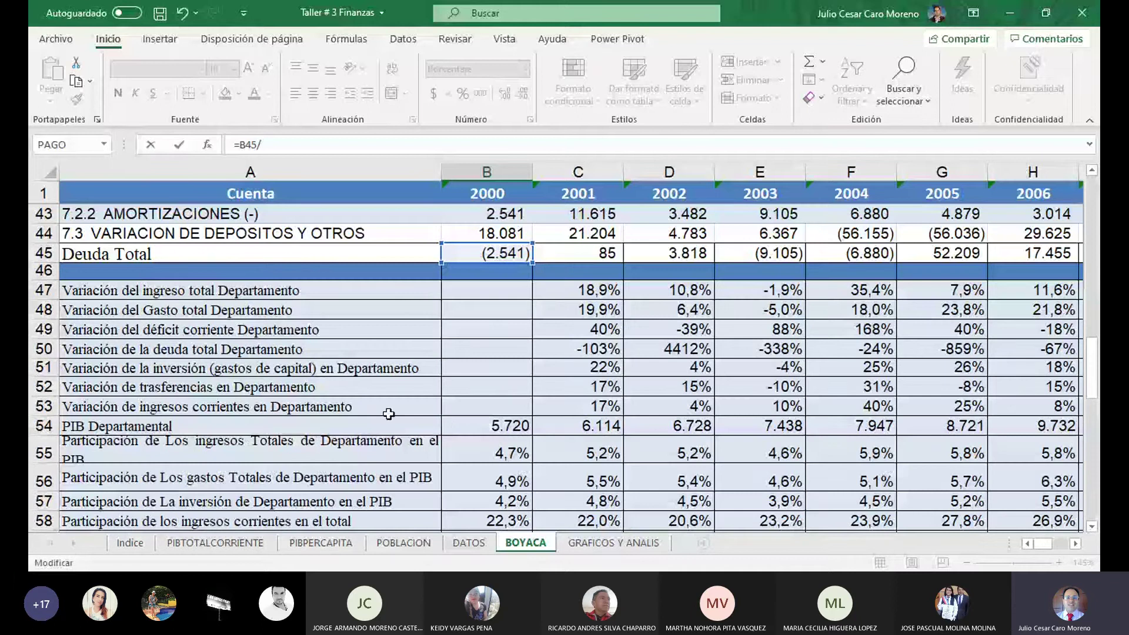
left_click(453, 425)
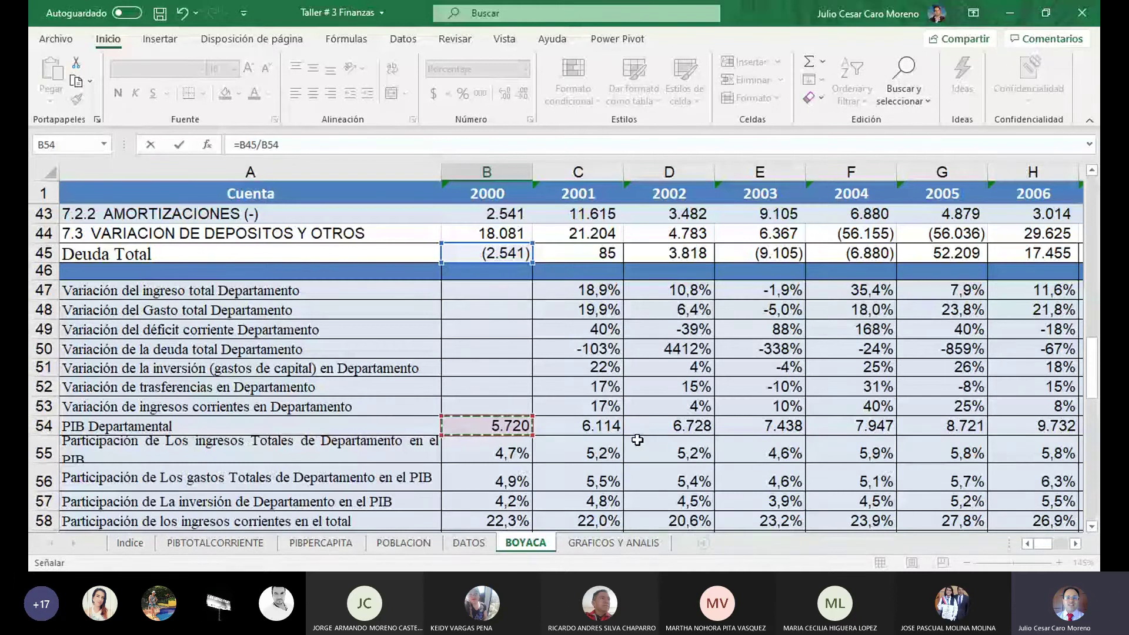
key("Return")
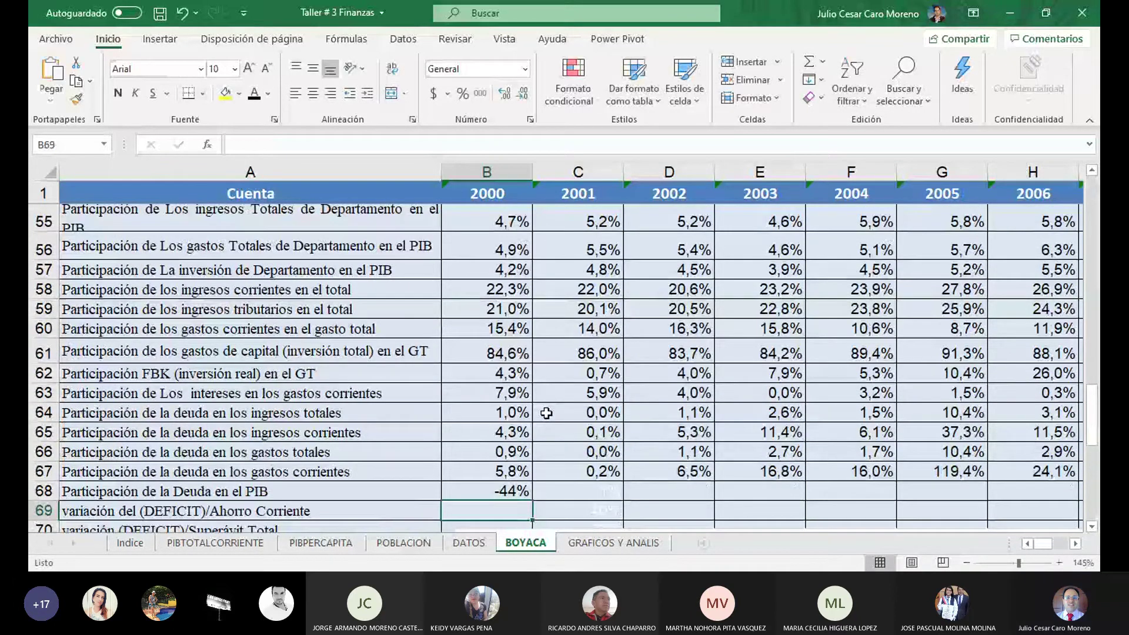
Wrap the debt-to-PIB formula in B68 in an absolute value, as =ABS(B45/B54).
scroll(545, 415, "down", 5)
scroll(567, 366, "up", 2)
scroll(565, 365, "up", 1)
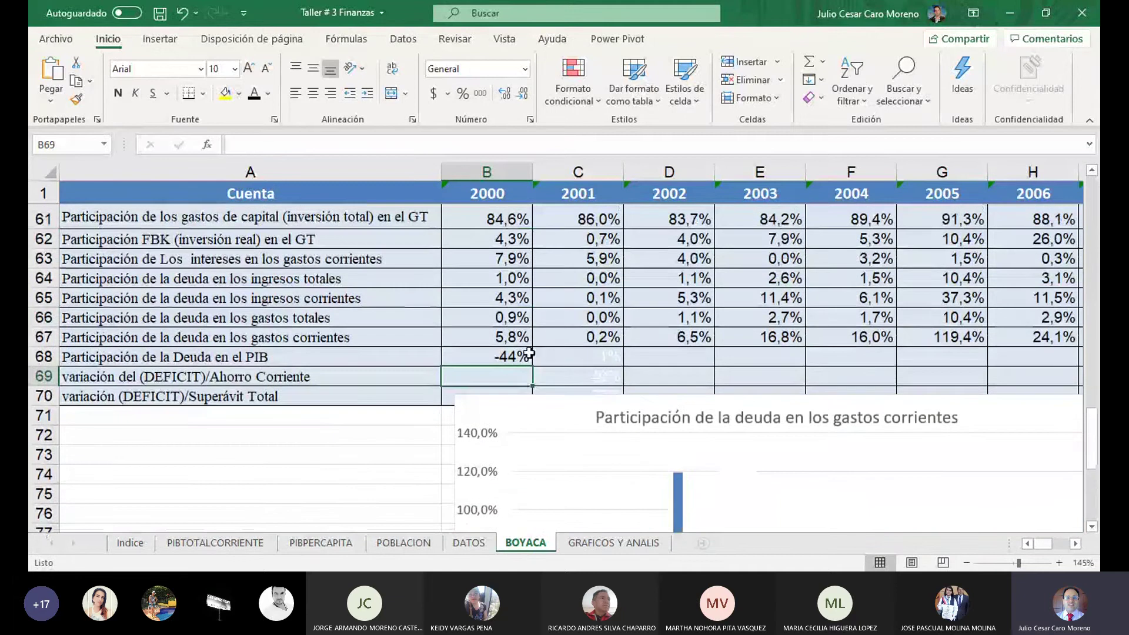
left_click(518, 356)
double_click(517, 357)
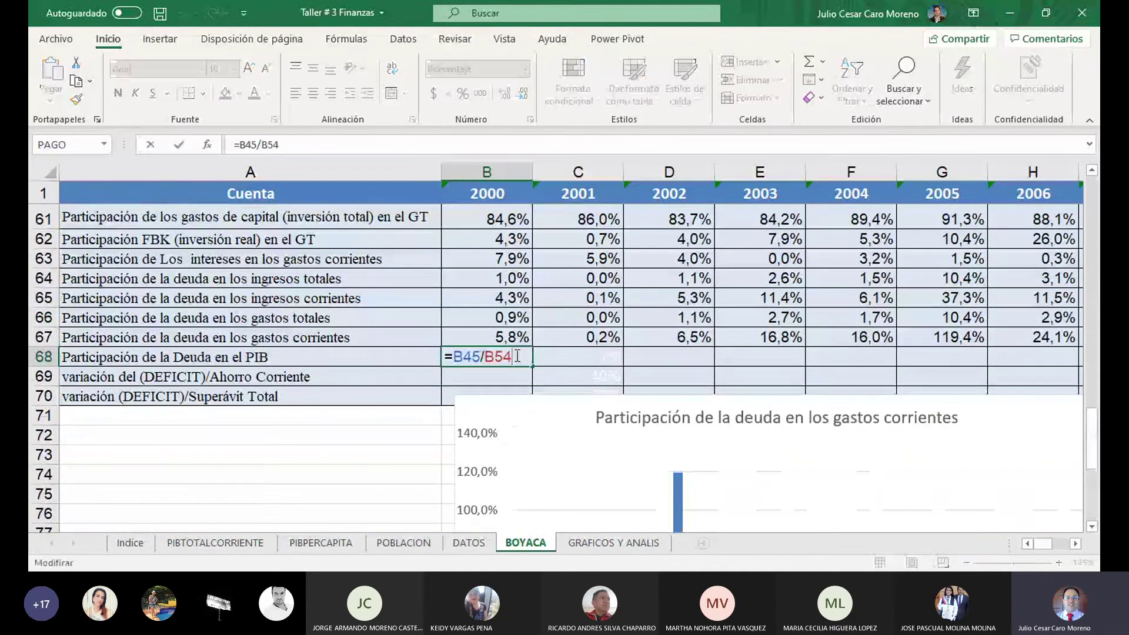
key("Tab")
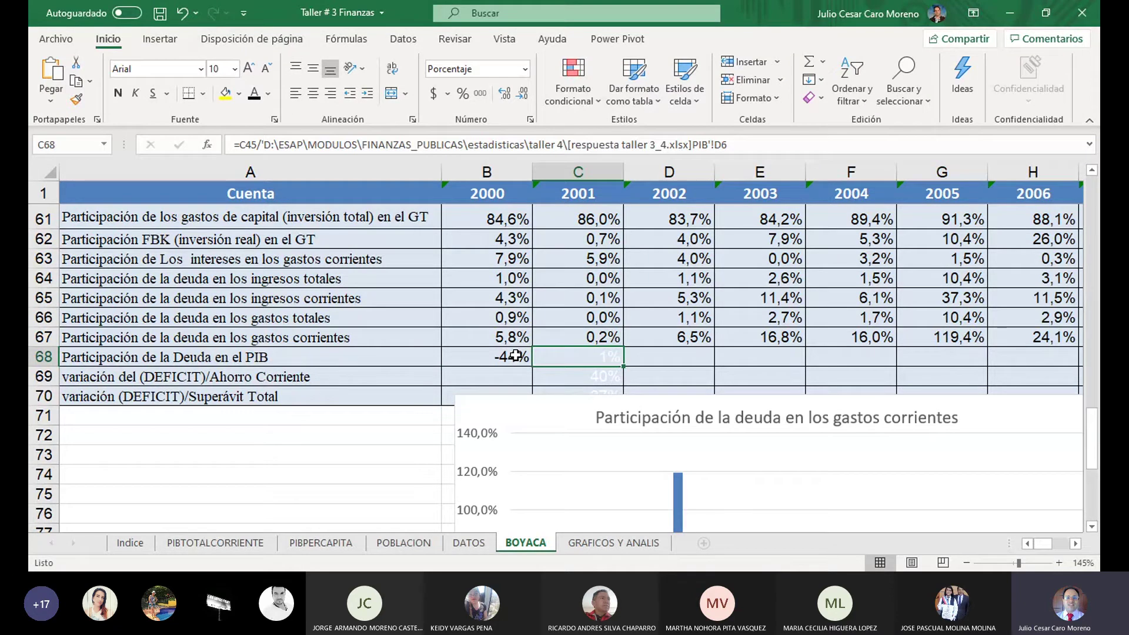
double_click(515, 356)
mouse_move(1095, 438)
left_mouse_down()
mouse_move(1096, 366)
mouse_move(1082, 454)
left_mouse_up()
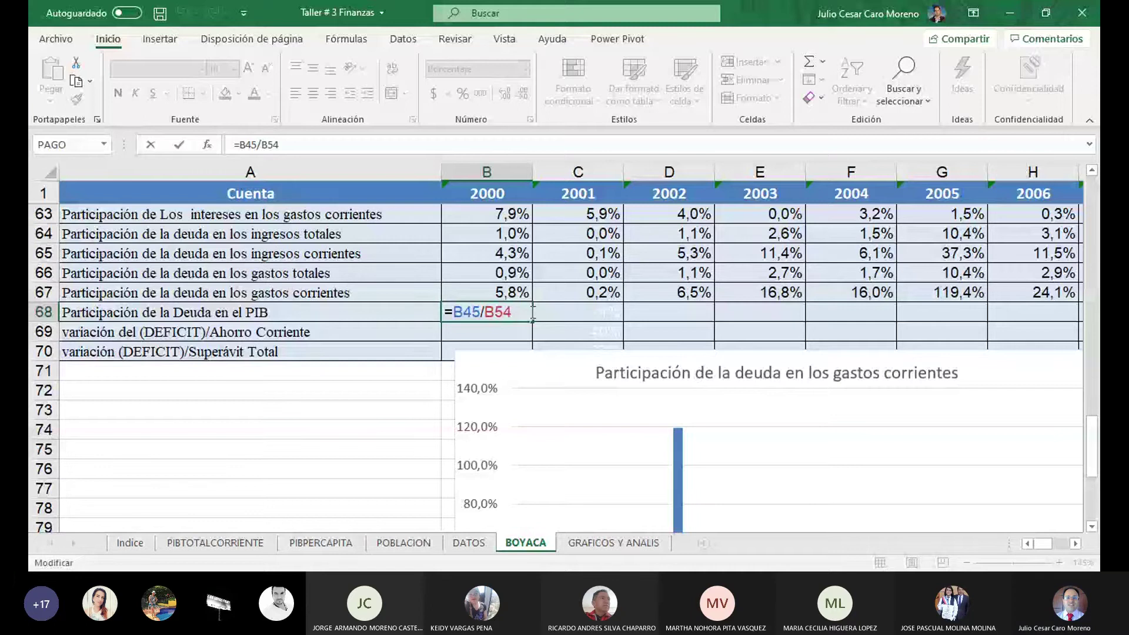
type("A")
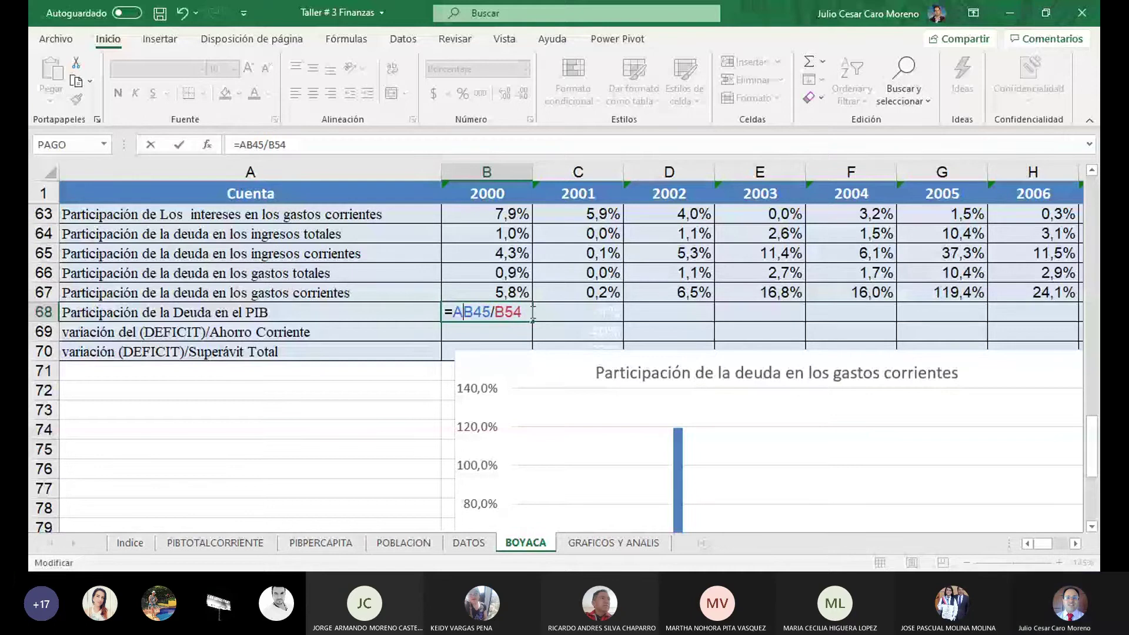
type("BS(")
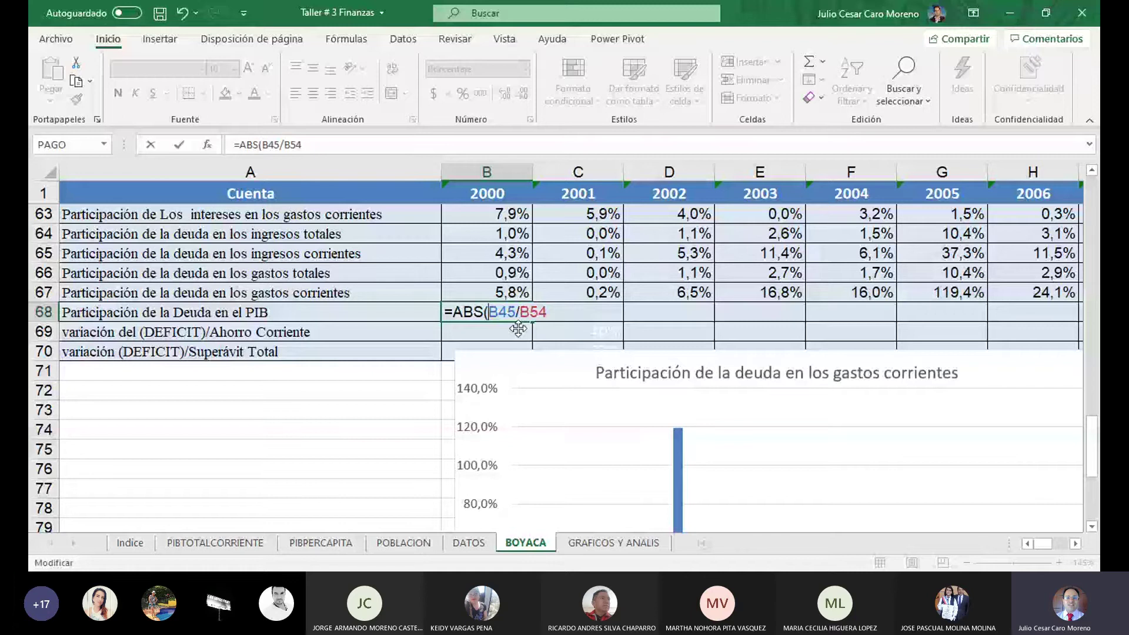
left_click(548, 312)
type(")")
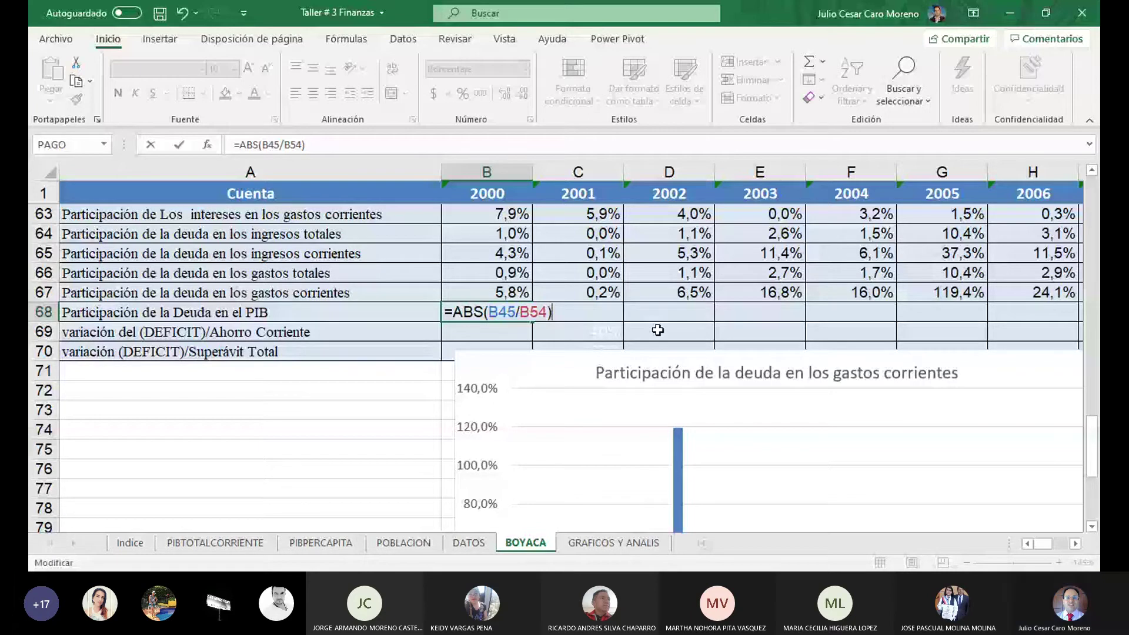
Divide the B68 formula by 1000 and show the percentage with two decimals.
type("/")
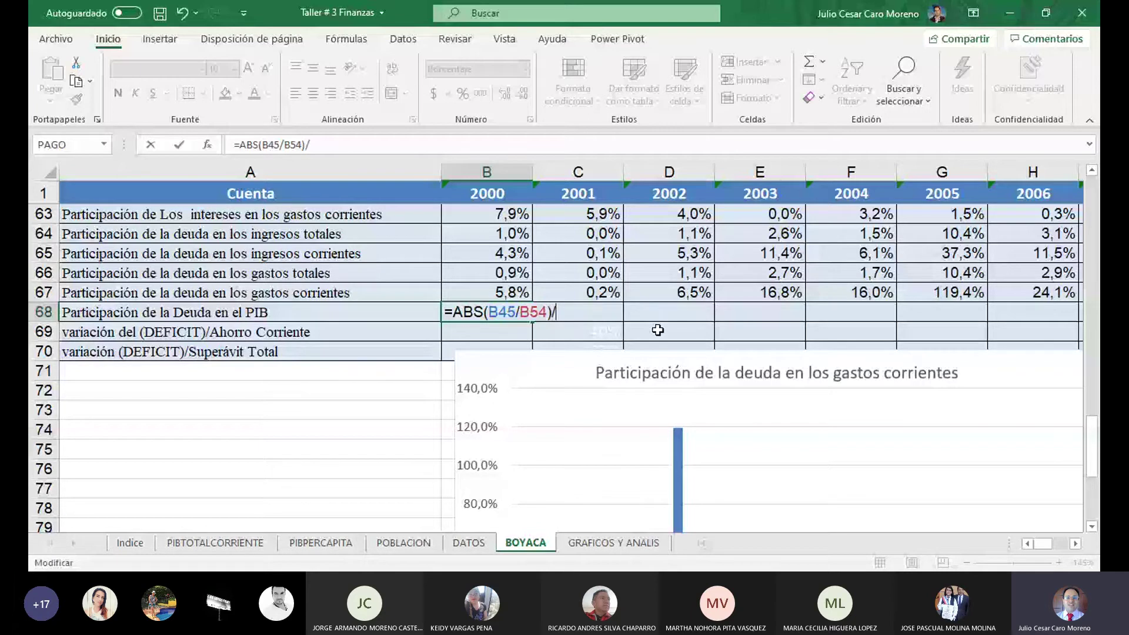
type("1000")
key("ctrl+Return")
left_click(505, 94)
left_click(505, 94)
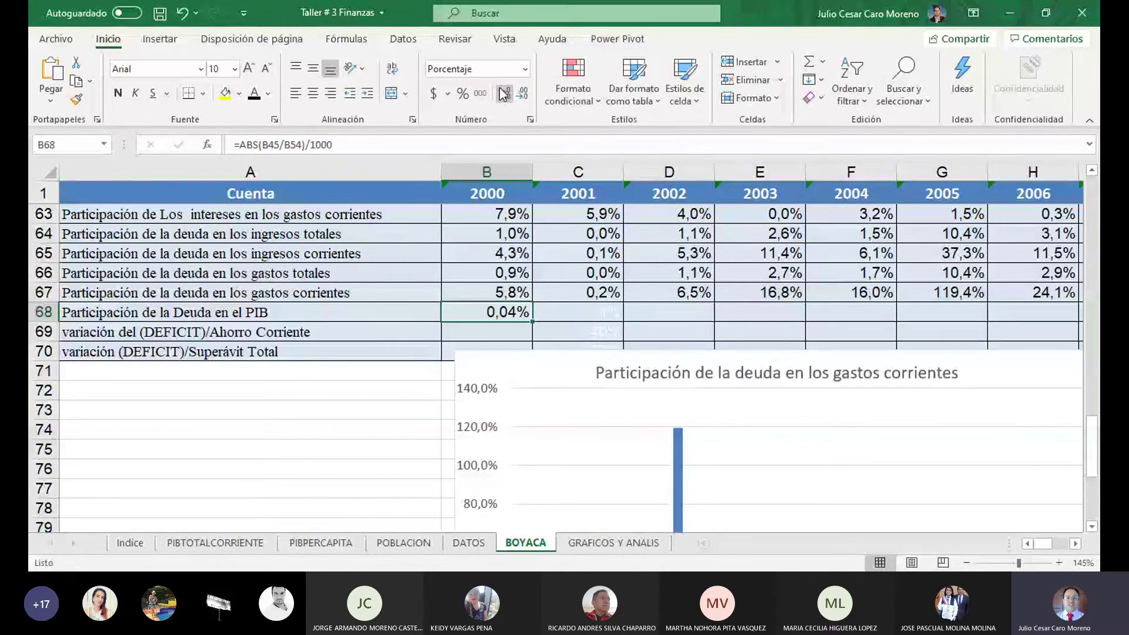
left_click(504, 94)
left_click(521, 95)
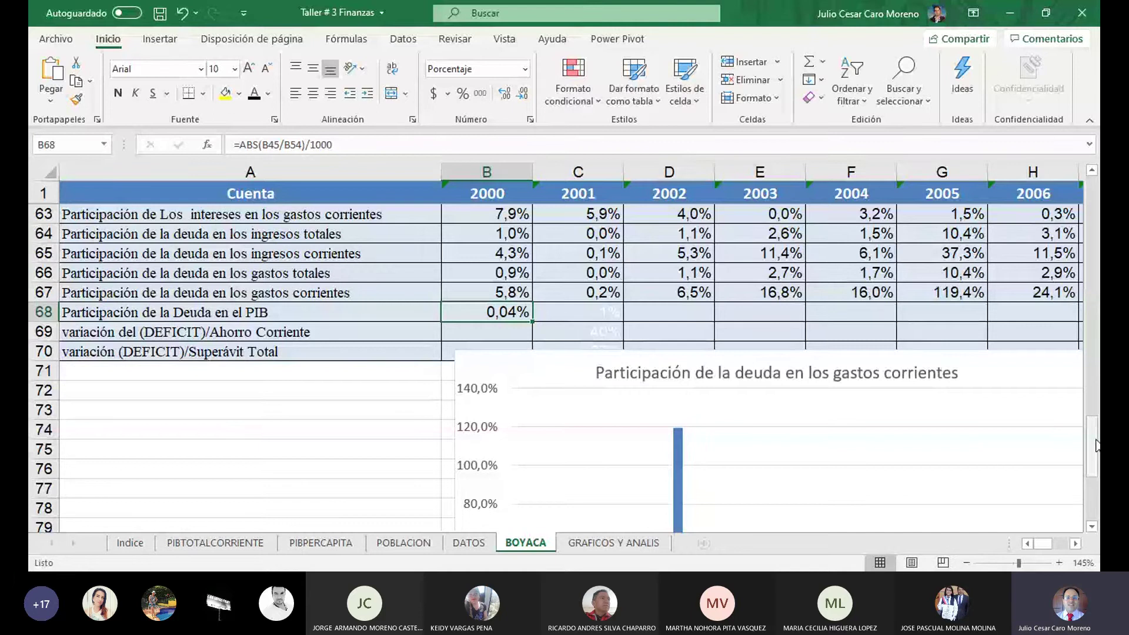
Fill the B68 formula across row 68 through 2018 and show the row's average in U68 with two decimals.
left_click_drag(1095, 445, 1092, 411)
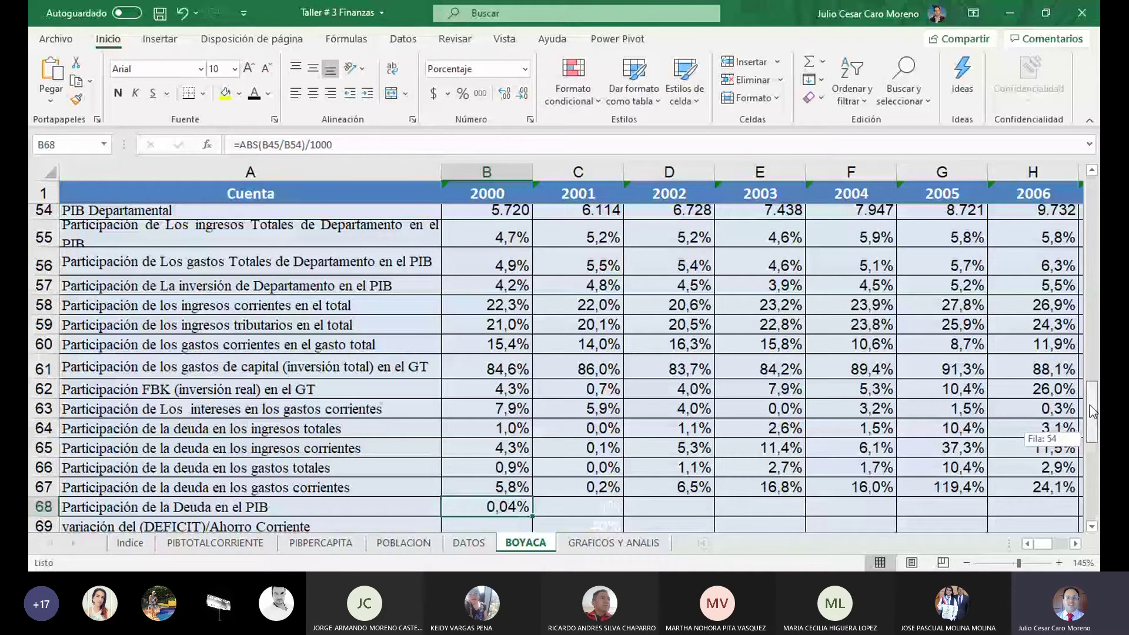
left_click_drag(1092, 412, 1092, 373)
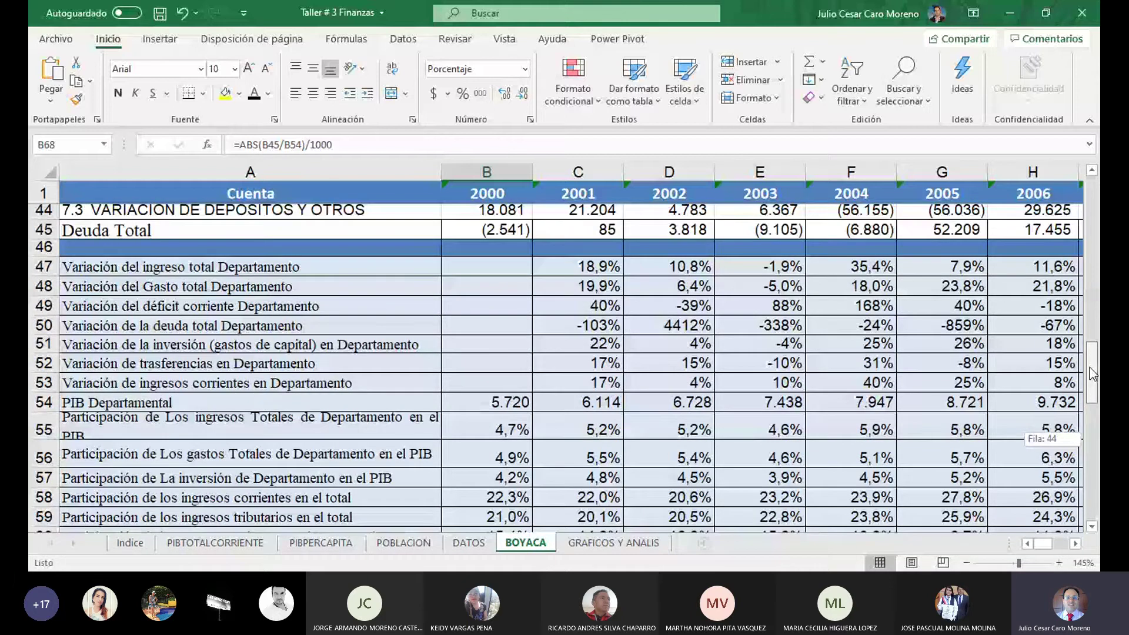
key("F2")
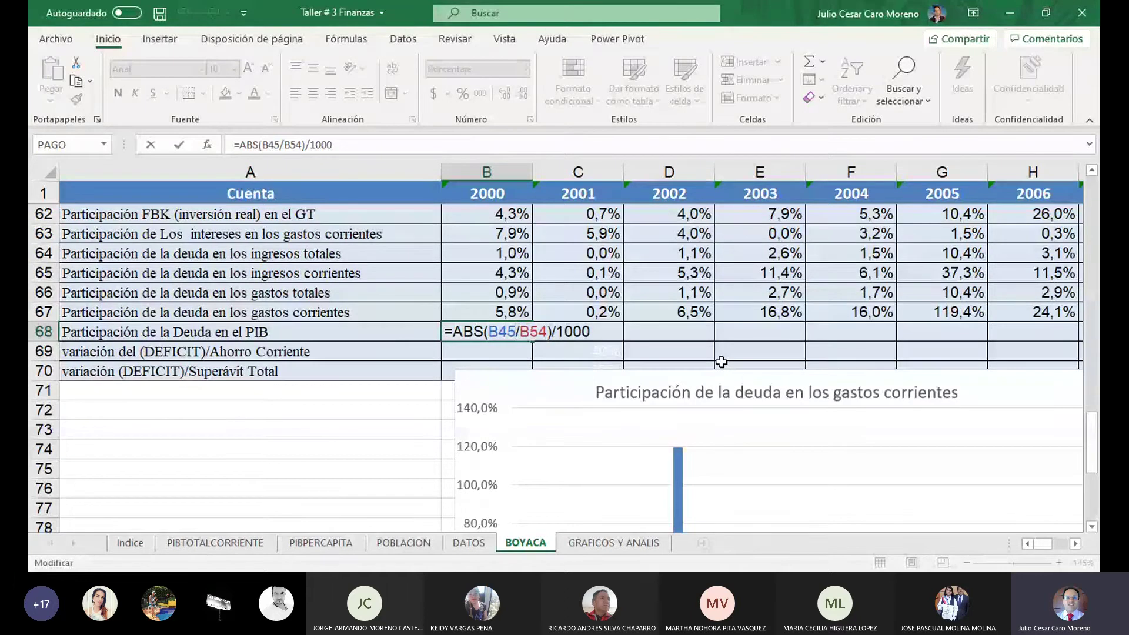
key("Return")
left_click(521, 335)
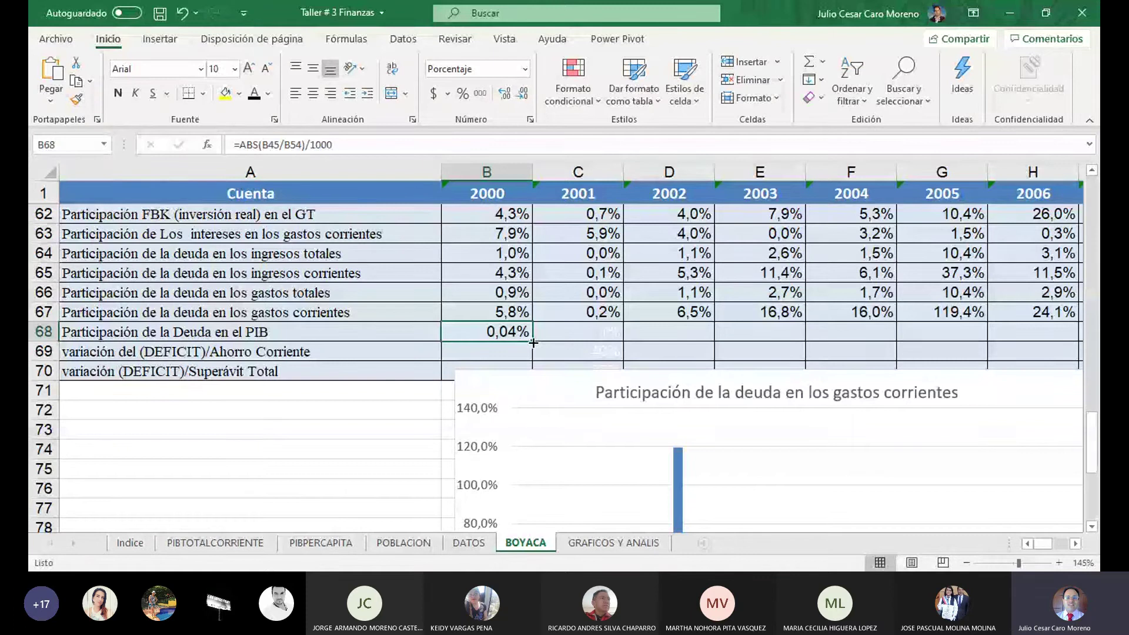
left_click_drag(533, 342, 921, 334)
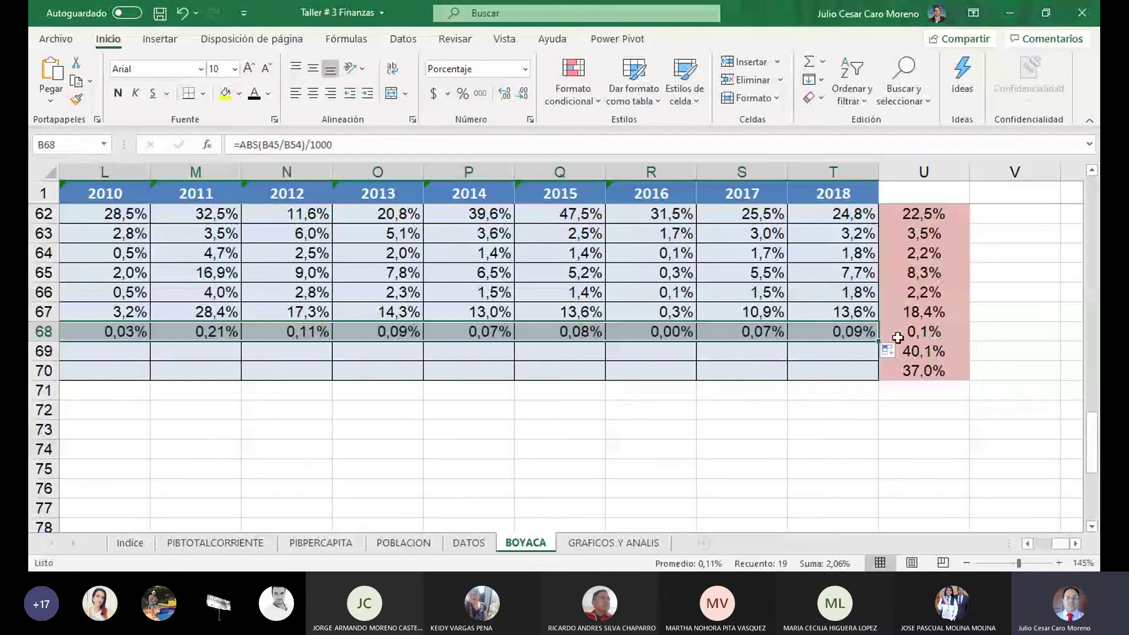
left_click(927, 333)
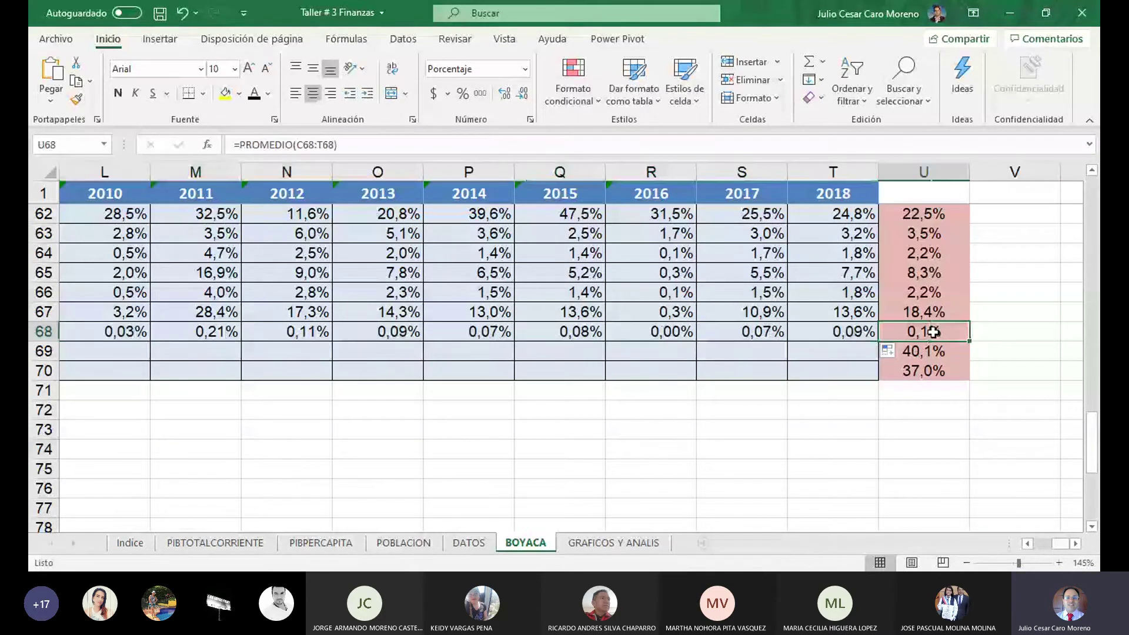
left_click(505, 94)
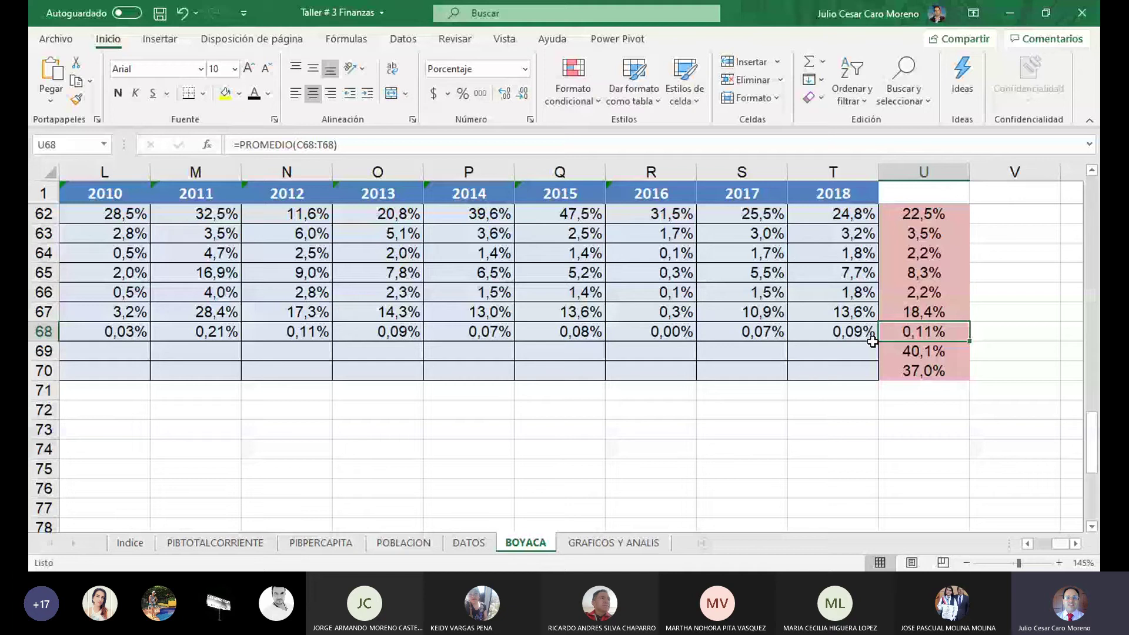
left_click_drag(872, 341, 52, 316)
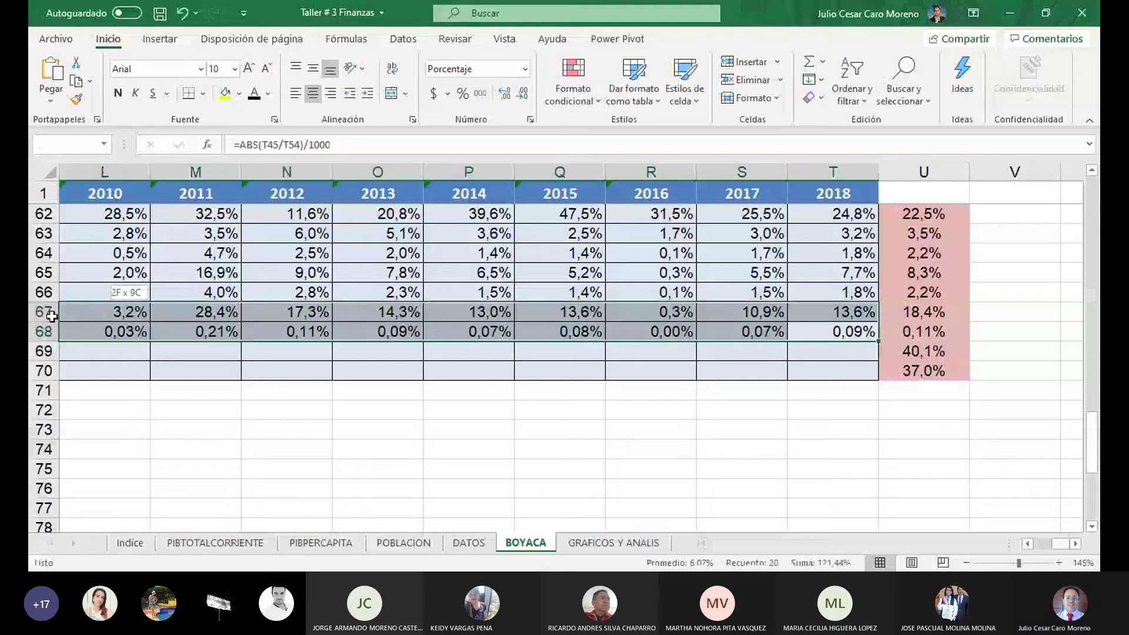
left_click_drag(52, 317, 104, 332)
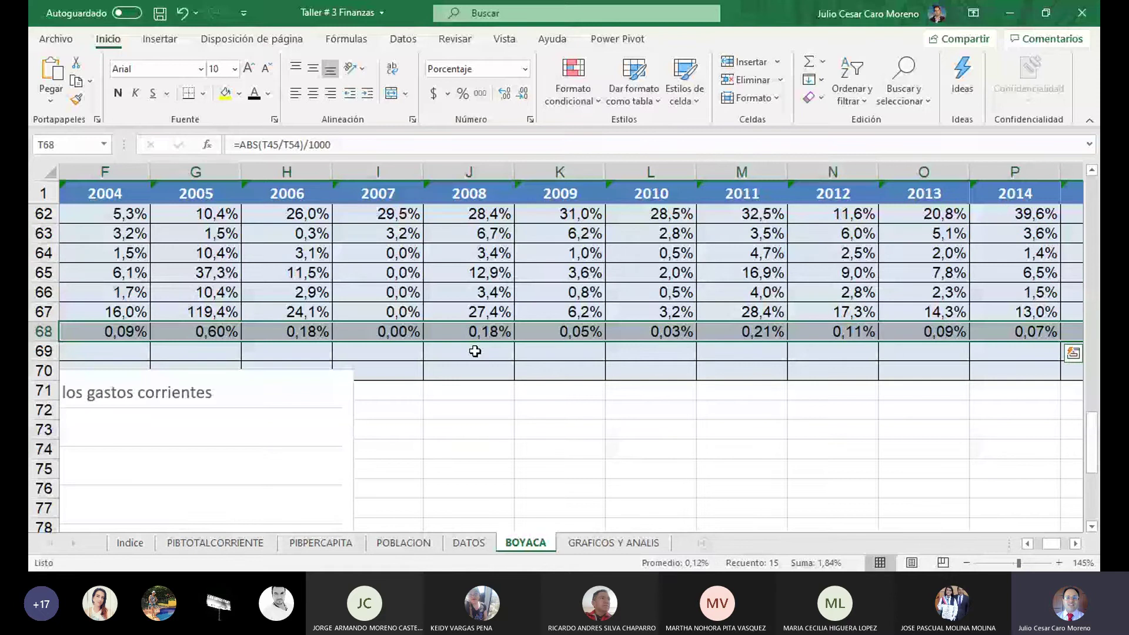
left_click(475, 351)
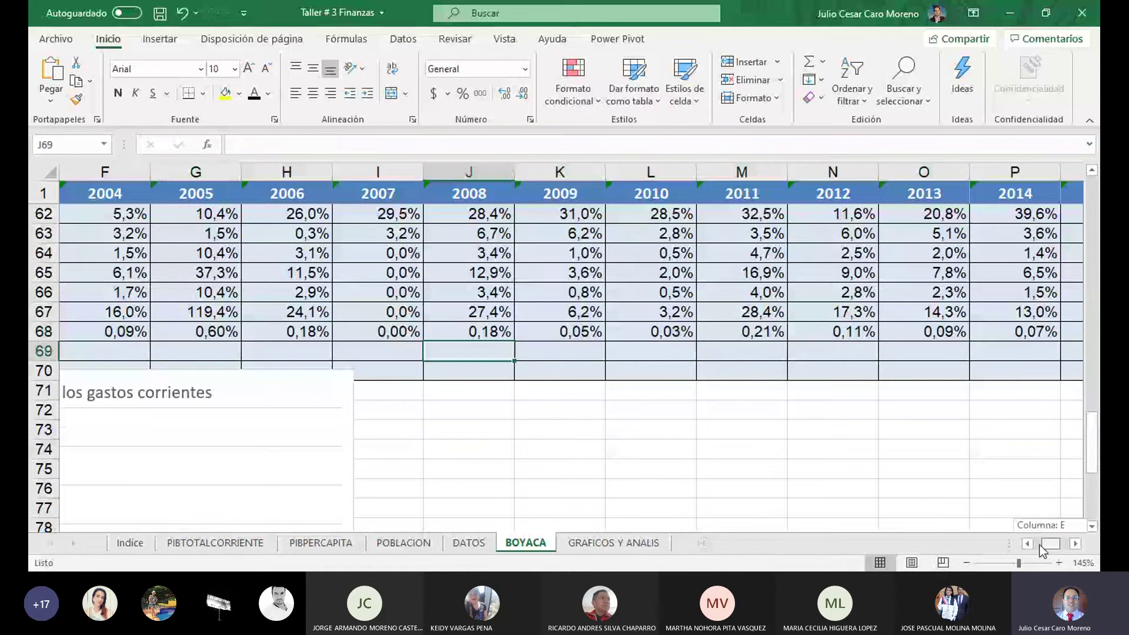
Try removing the division by 1000 from the B68 formula and undo the edit.
left_click_drag(1042, 550, 1036, 544)
double_click(519, 331)
left_click(598, 332)
key("BackSpace")
key("BackSpace")
key("BackSpace")
key("BackSpace")
key("BackSpace")
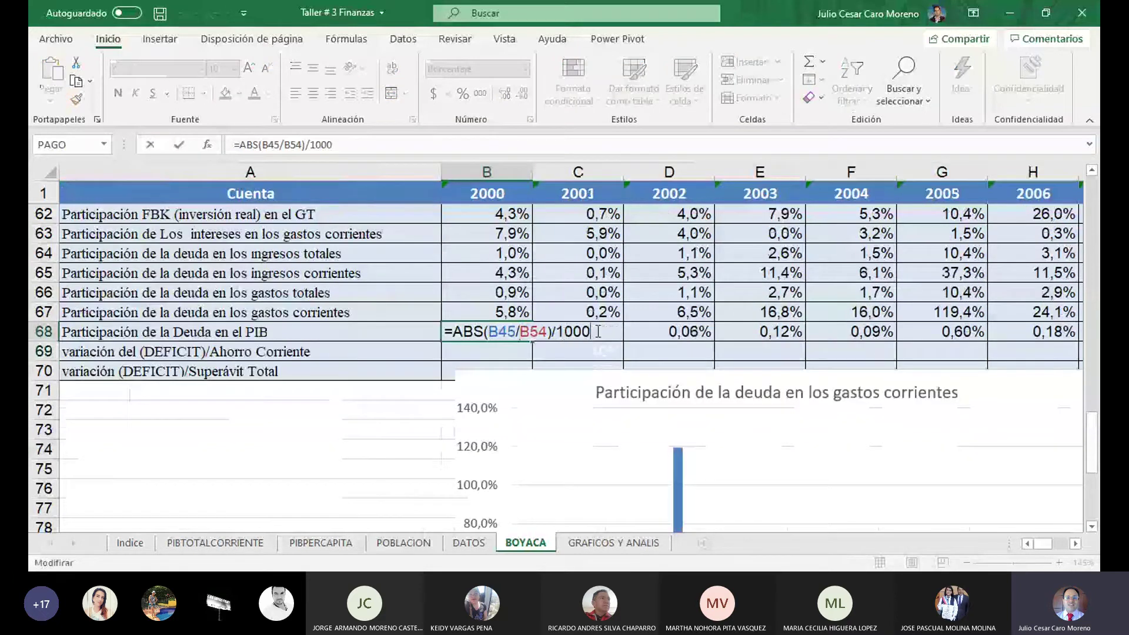
key("Return")
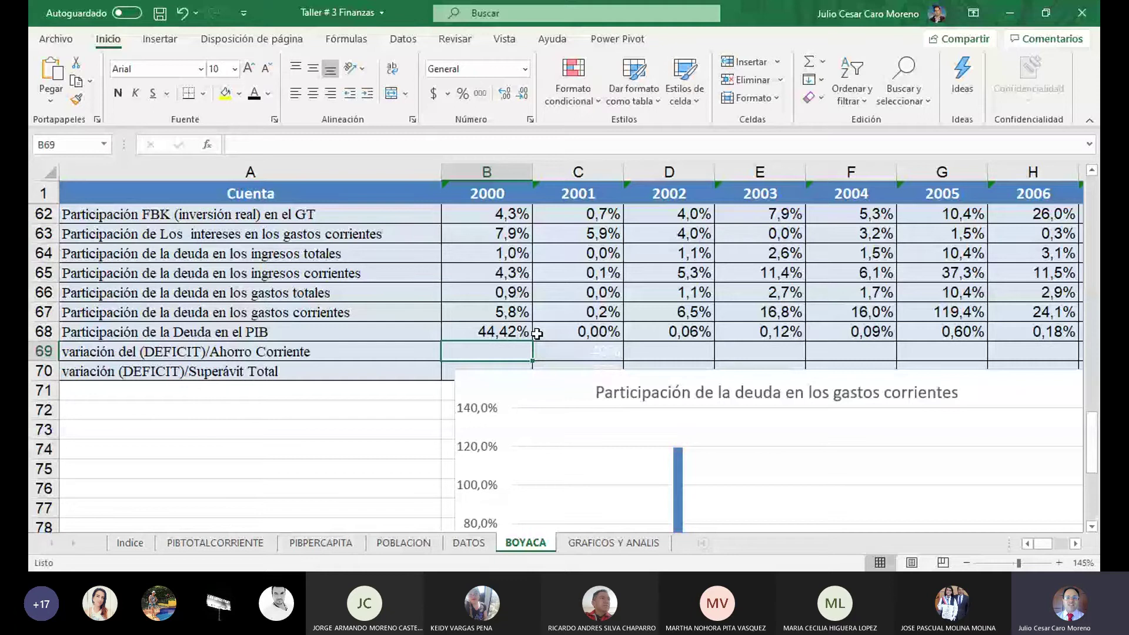
key("ctrl+z")
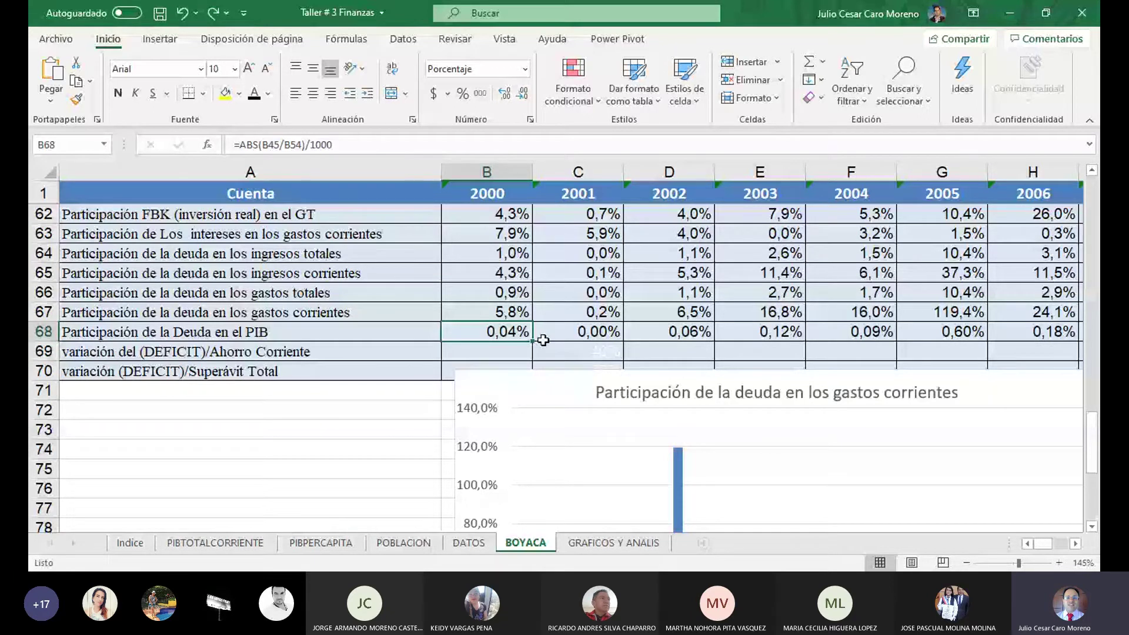
Compare the 2018 debt-to-PIB share in T68 with the period average in U68.
left_click_drag(1044, 543, 1064, 549)
left_click(944, 332)
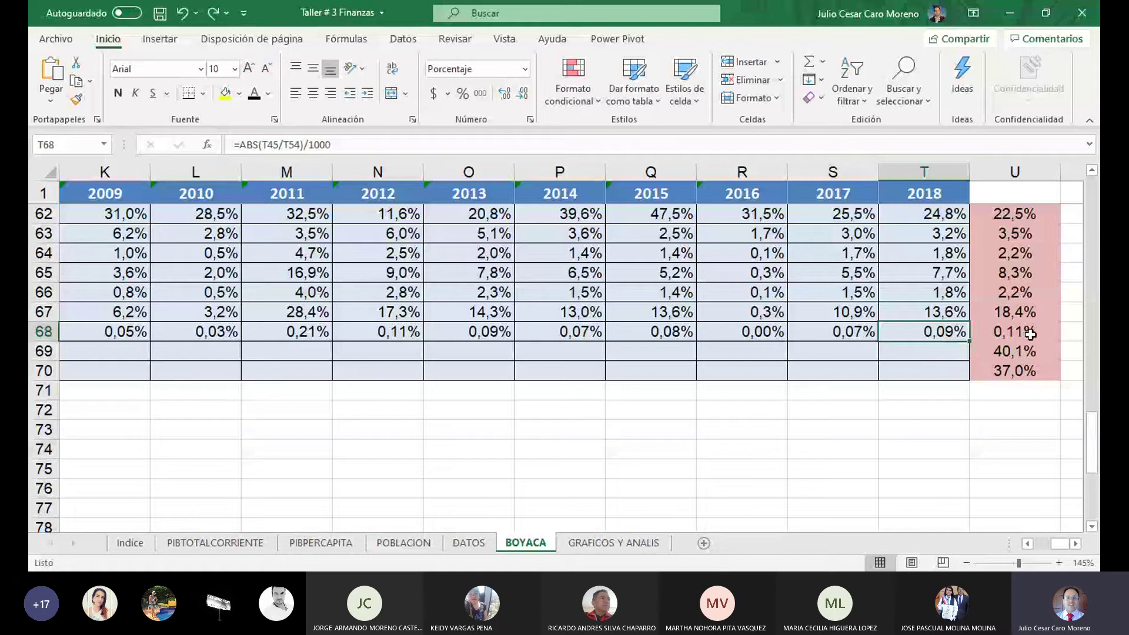
left_click(994, 331)
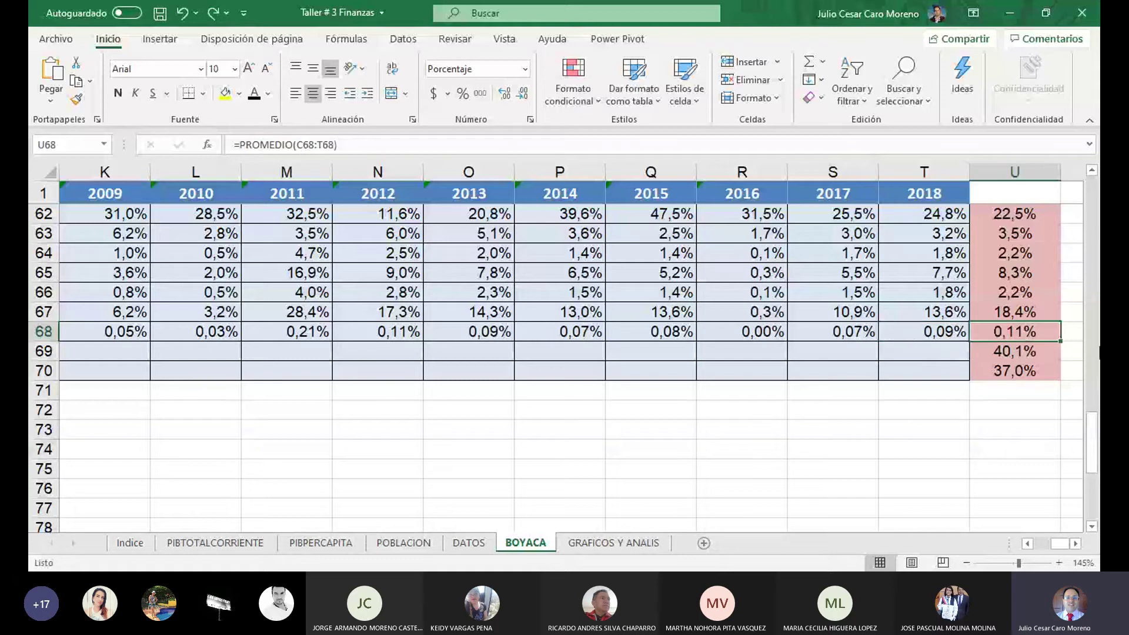
left_click(947, 331)
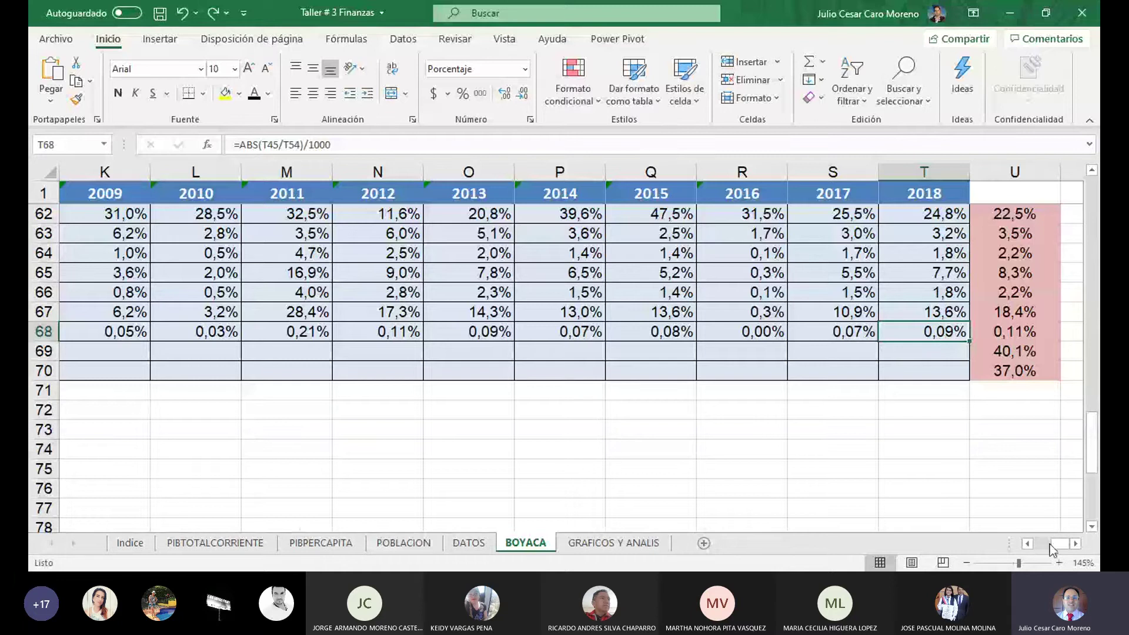
Shift the chart's data range from row 67 to row 68 so it plots the debt share of PIB.
left_click_drag(1053, 545, 1036, 544)
left_click(546, 397)
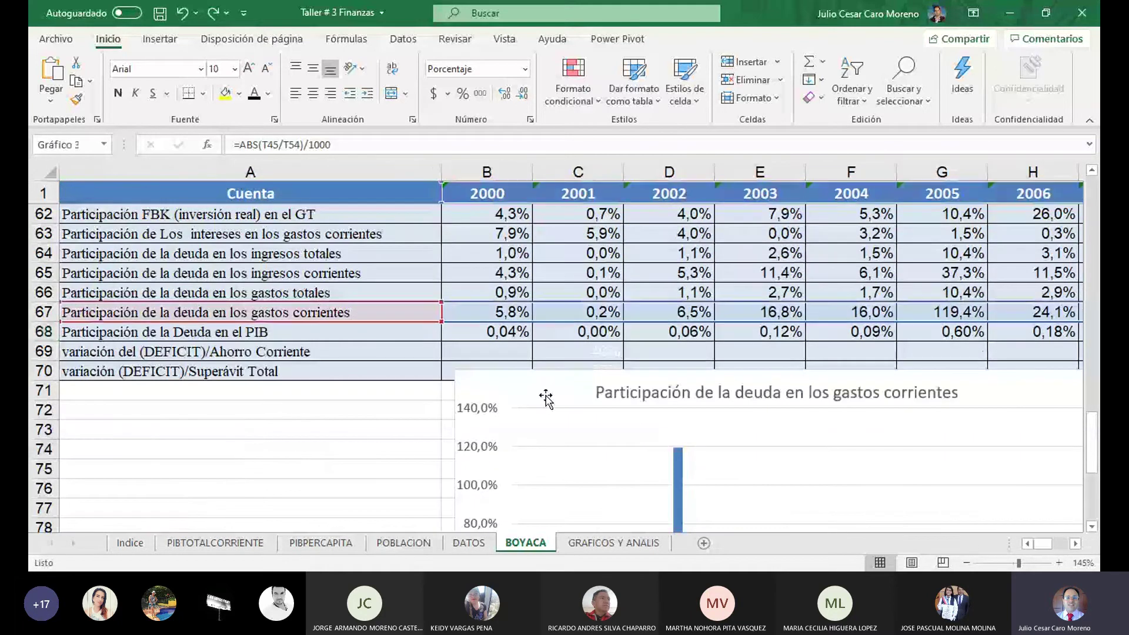
left_click_drag(458, 321, 457, 334)
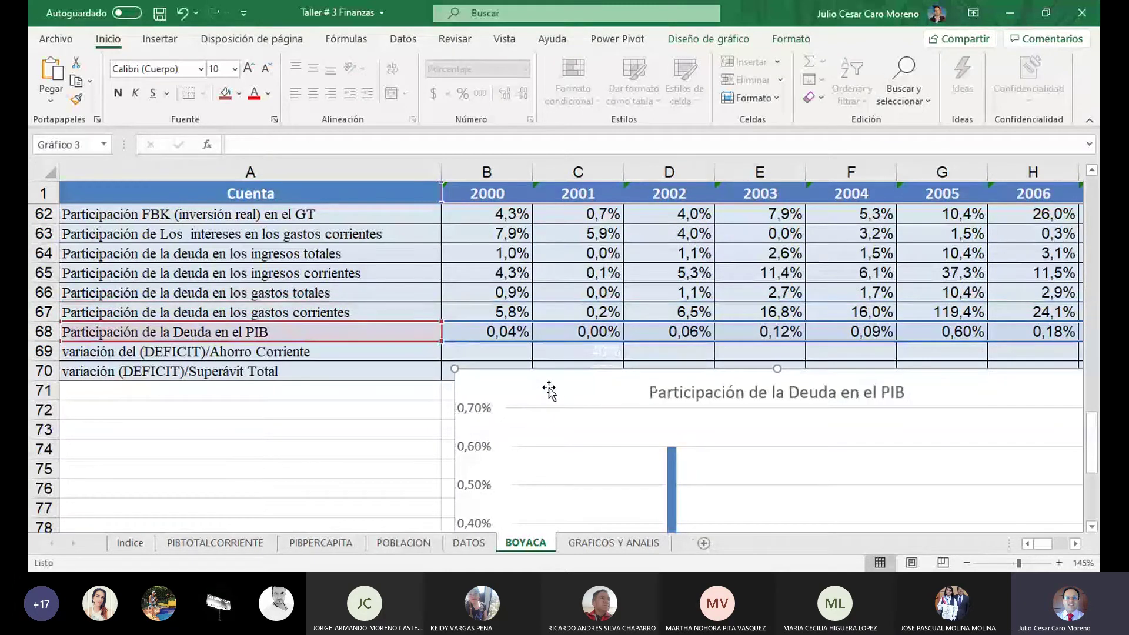
Paste the debt share of PIB chart on the GRAFICOS Y ANALIS sheet at row 629, below the previous chart.
left_click(615, 544)
left_click(89, 465)
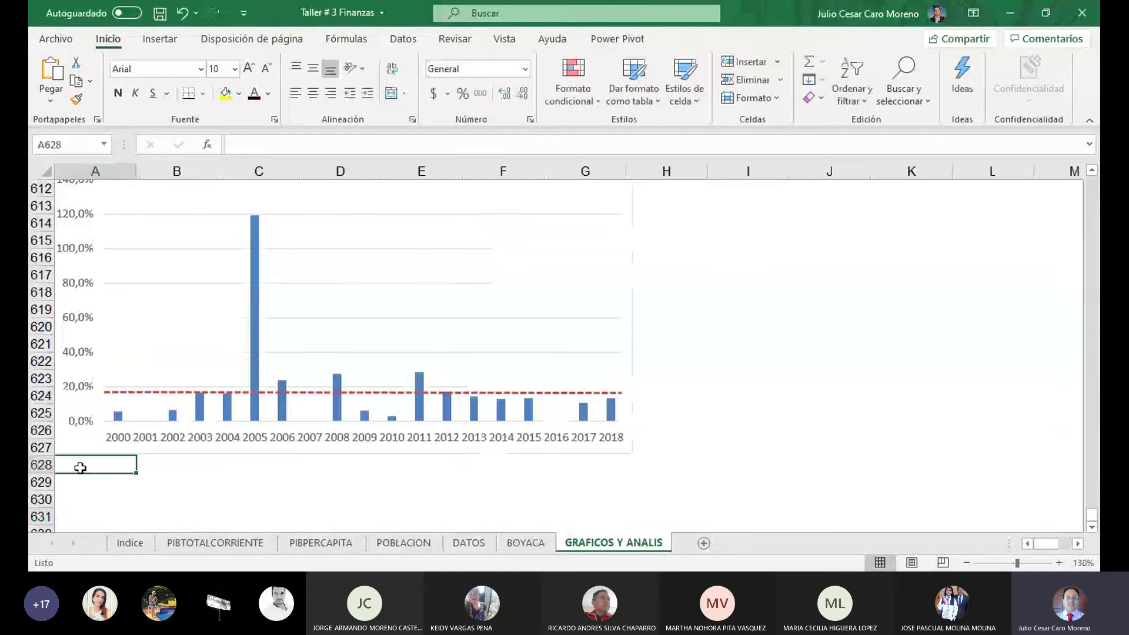
key("Return")
key("ctrl+v")
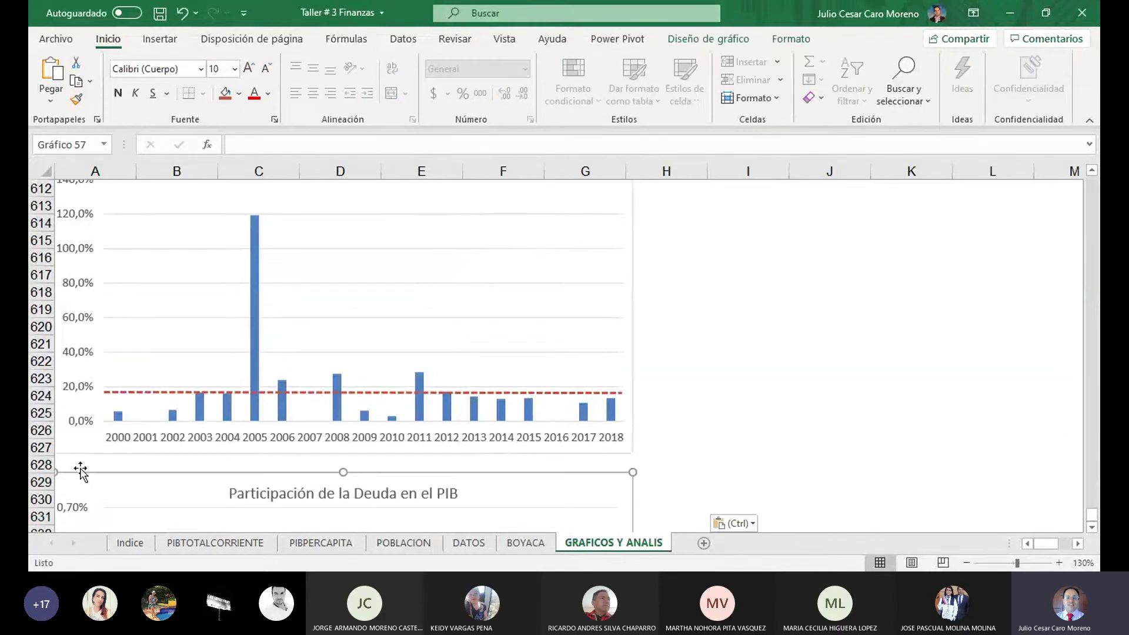
scroll(532, 445, "down", 2)
scroll(520, 435, "down", 3)
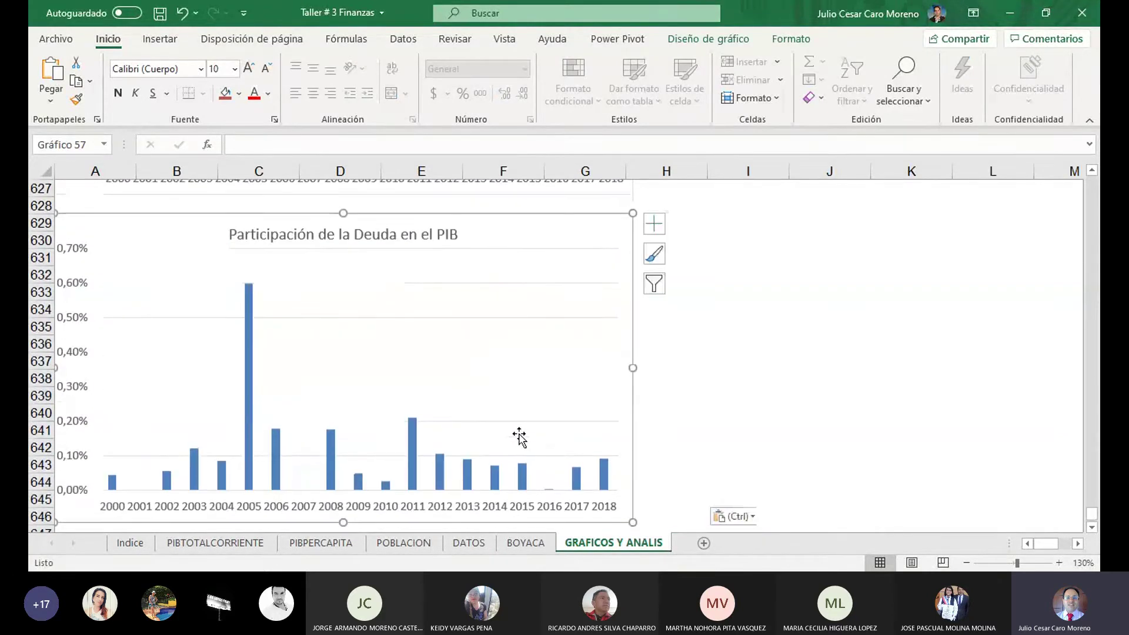
Copy the dashed red average line from the chart above into the debt share of PIB chart and position it just below 0,10%.
scroll(443, 291, "up", 4)
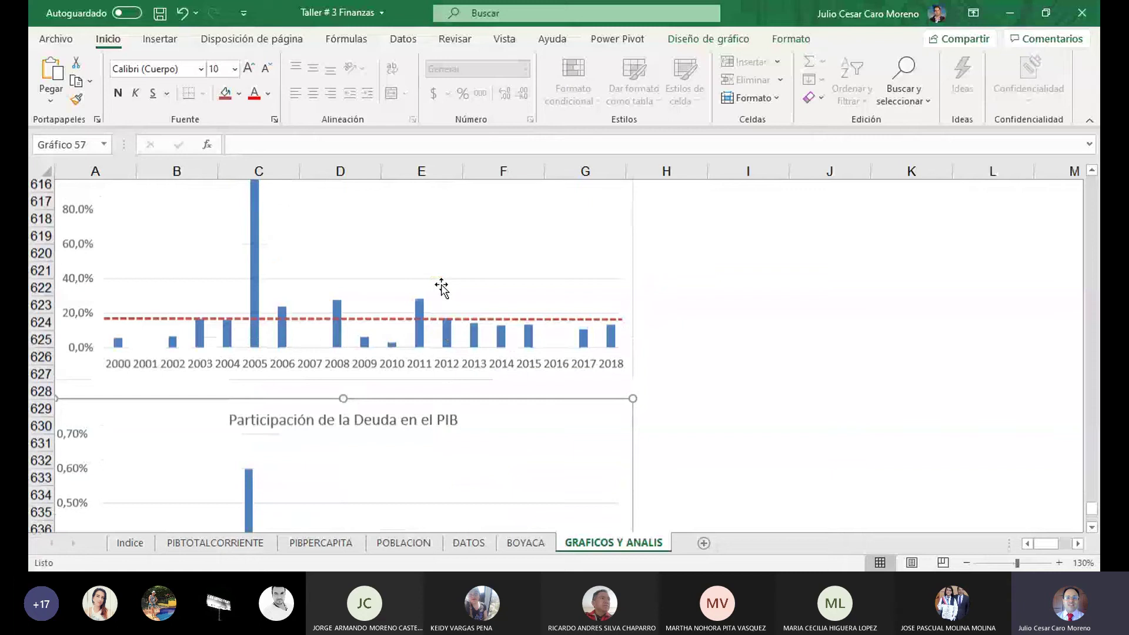
left_click(390, 342)
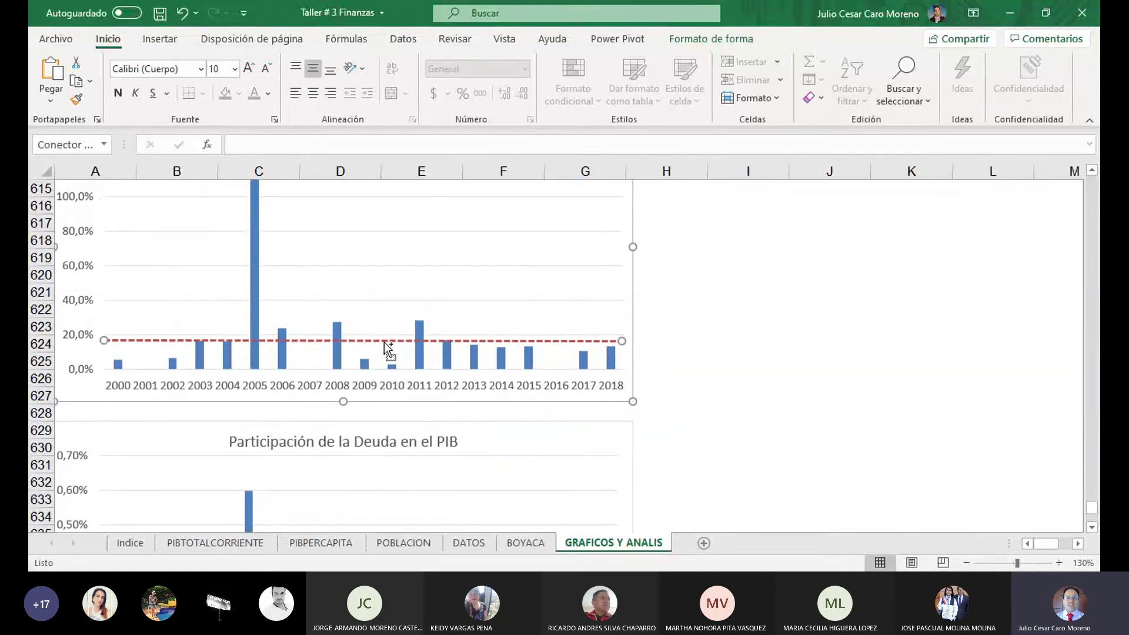
scroll(379, 347, "down", 4)
left_click(333, 334)
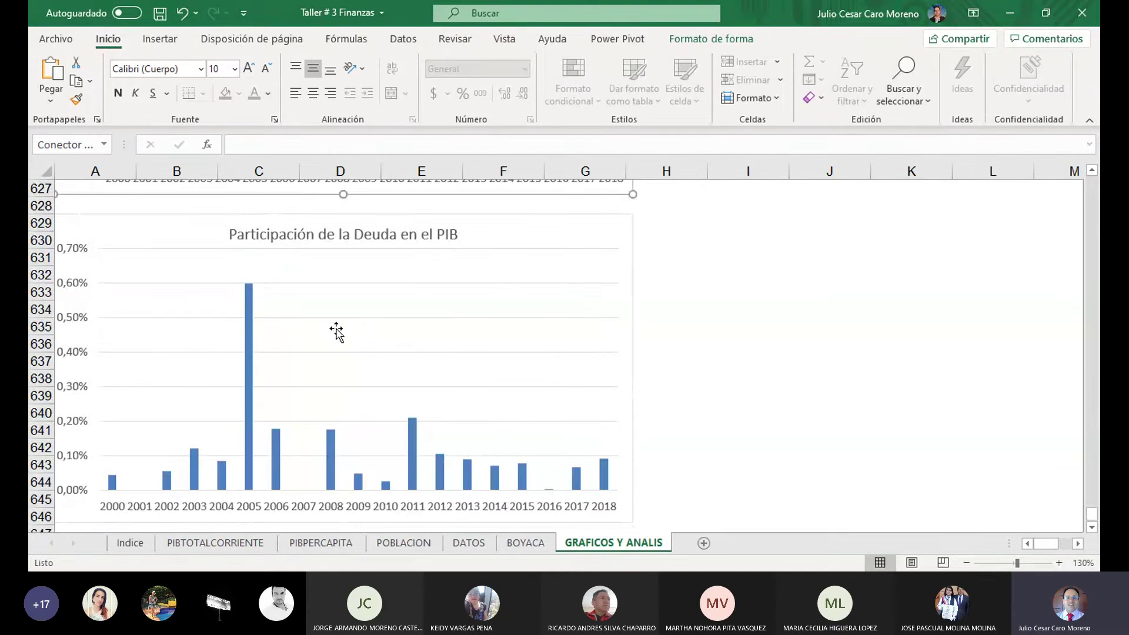
key("ctrl+v")
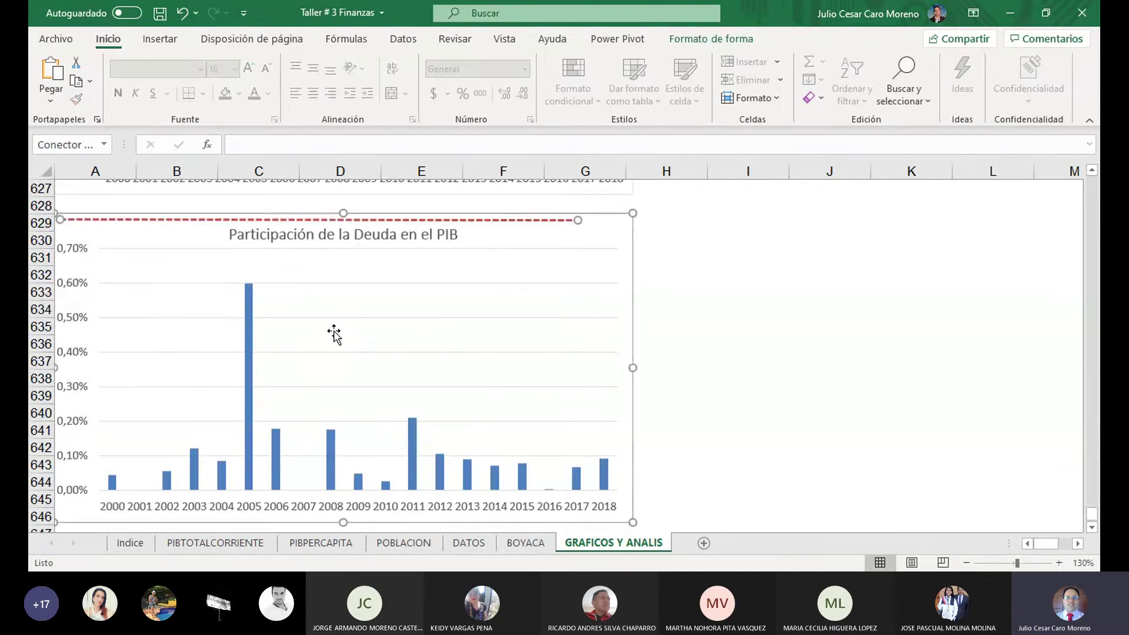
left_click_drag(434, 221, 473, 456)
left_click_drag(481, 456, 477, 460)
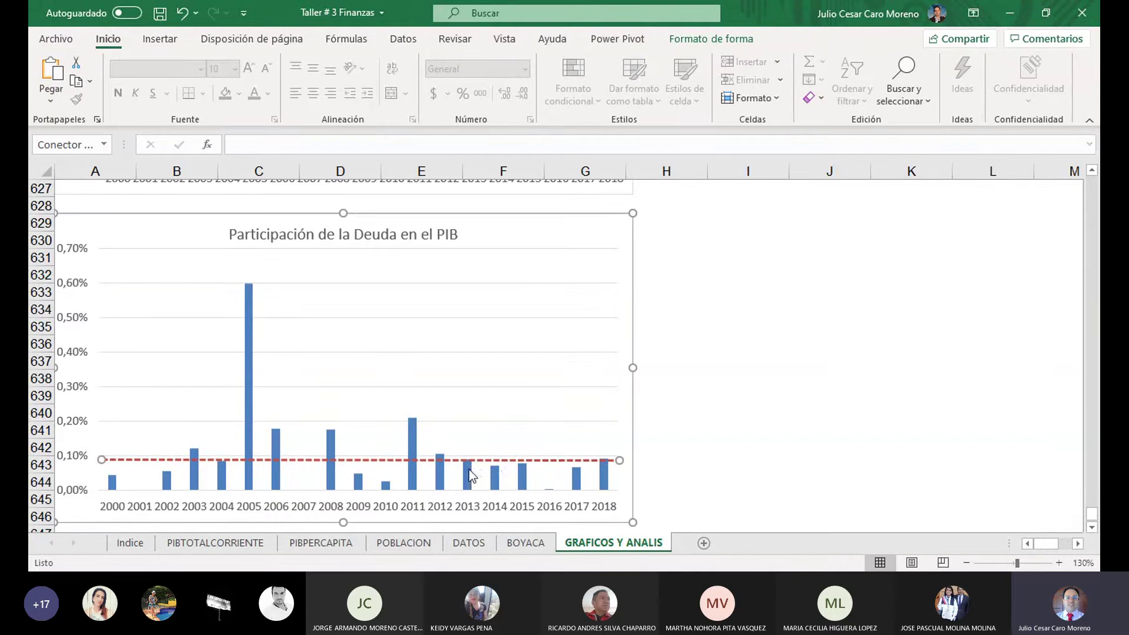
left_click(713, 382)
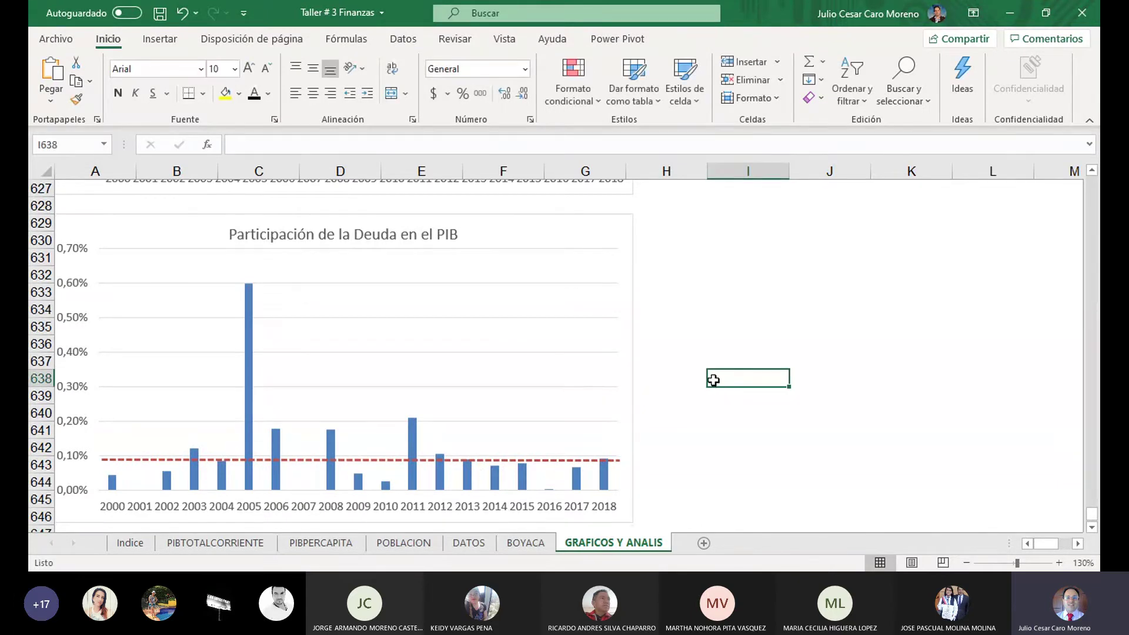
Move the debt share of PIB chart on the BOYACA sheet clear of rows 69 and 70, and delete it from that sheet.
left_click(529, 544)
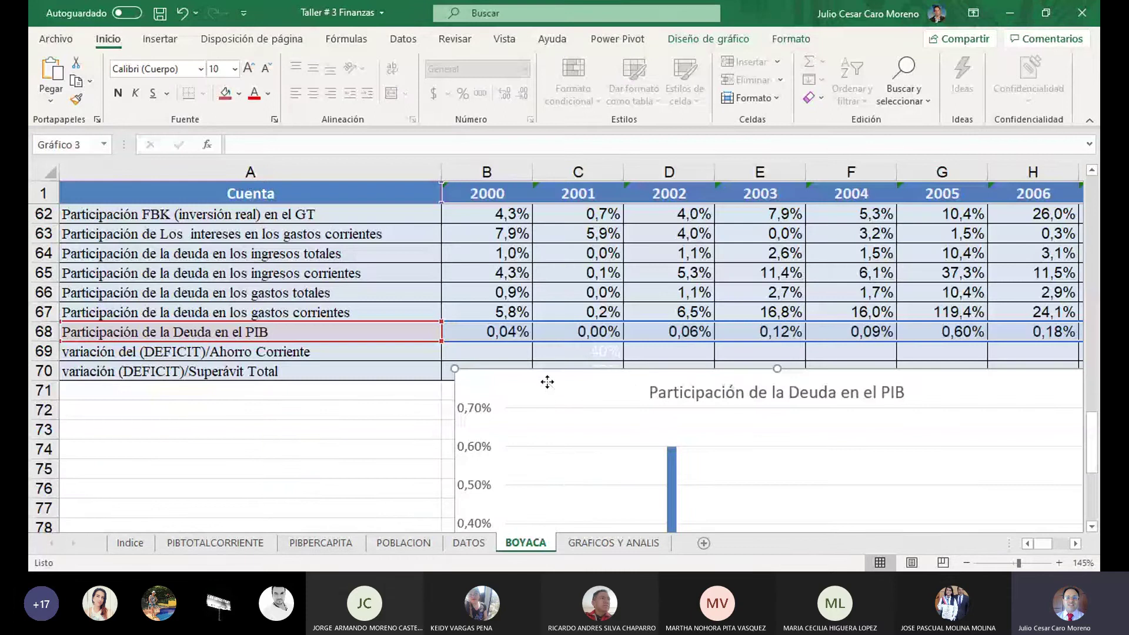
left_click_drag(547, 379, 540, 416)
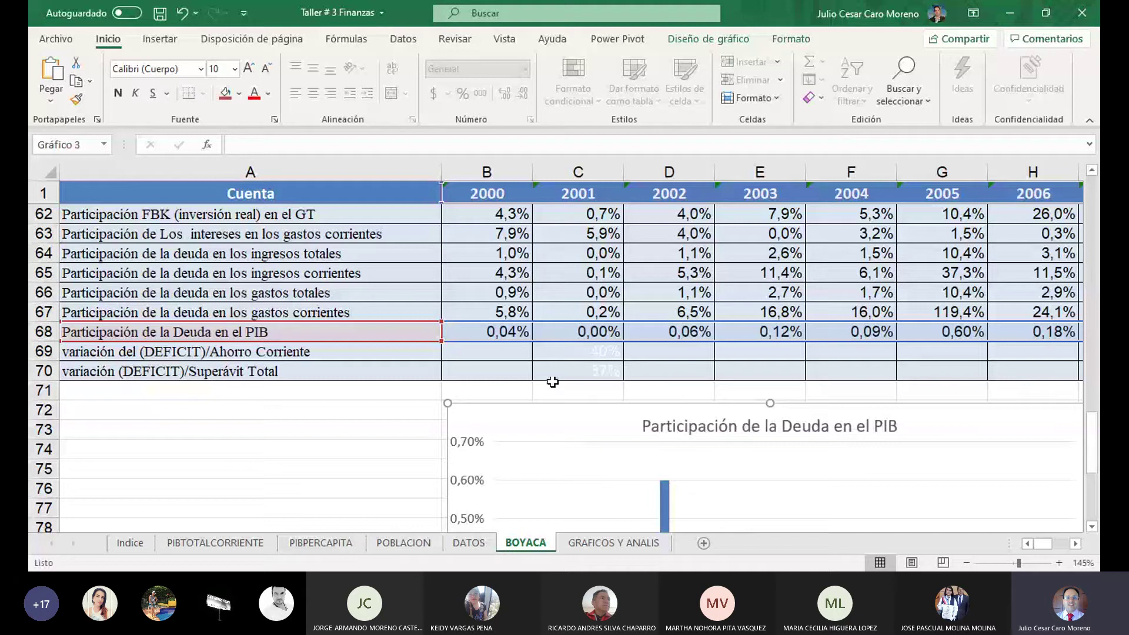
left_click(337, 404)
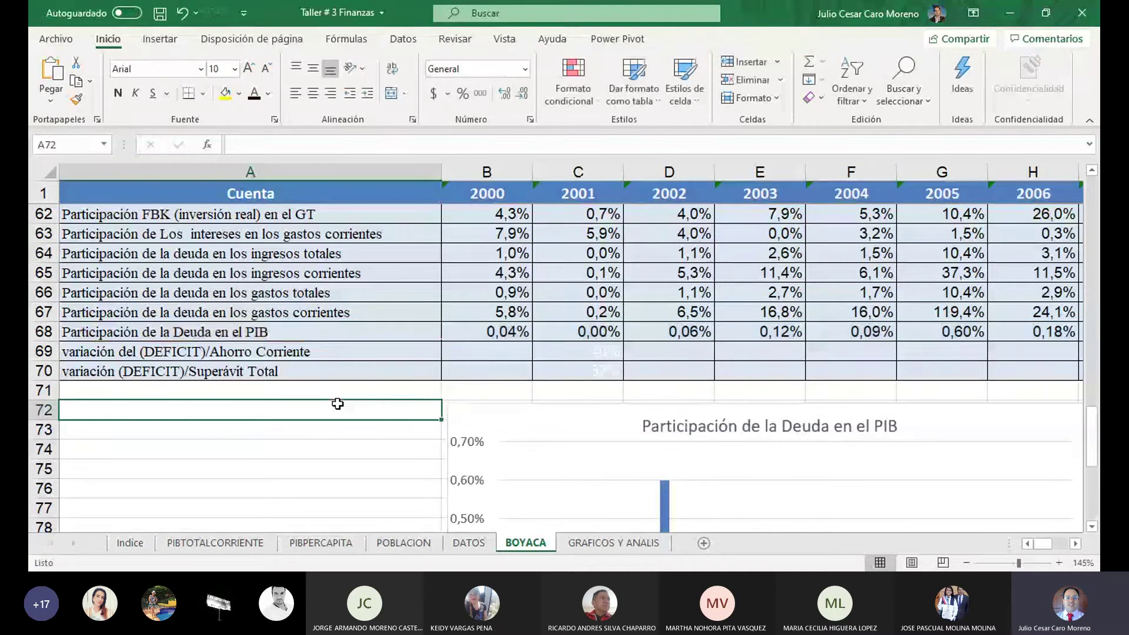
left_click_drag(276, 356, 300, 373)
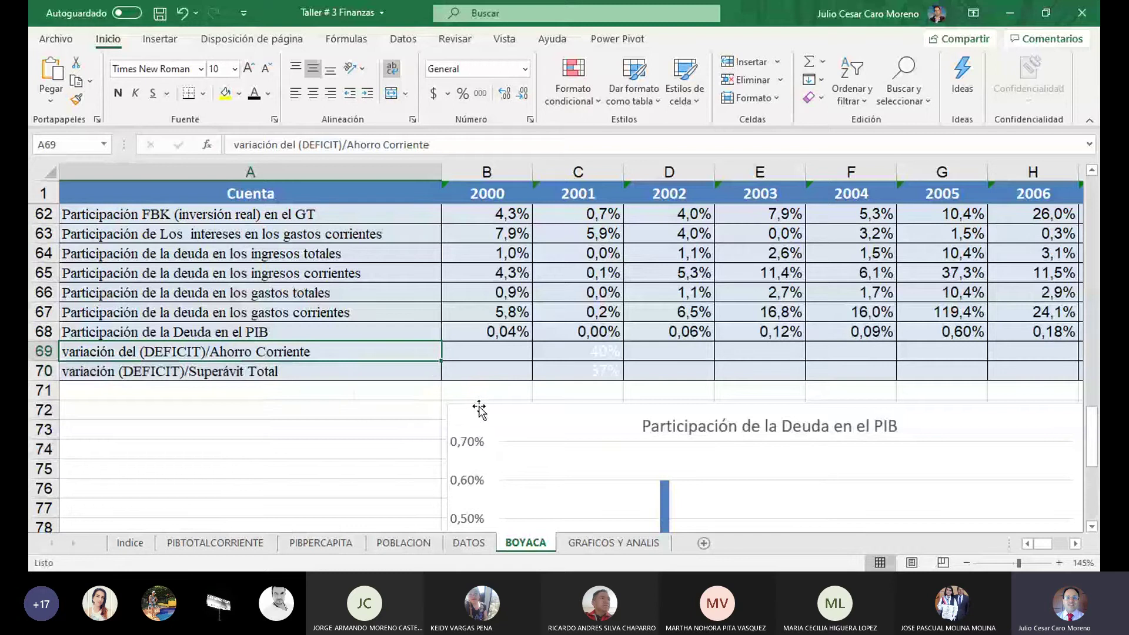
left_click_drag(477, 406, 473, 403)
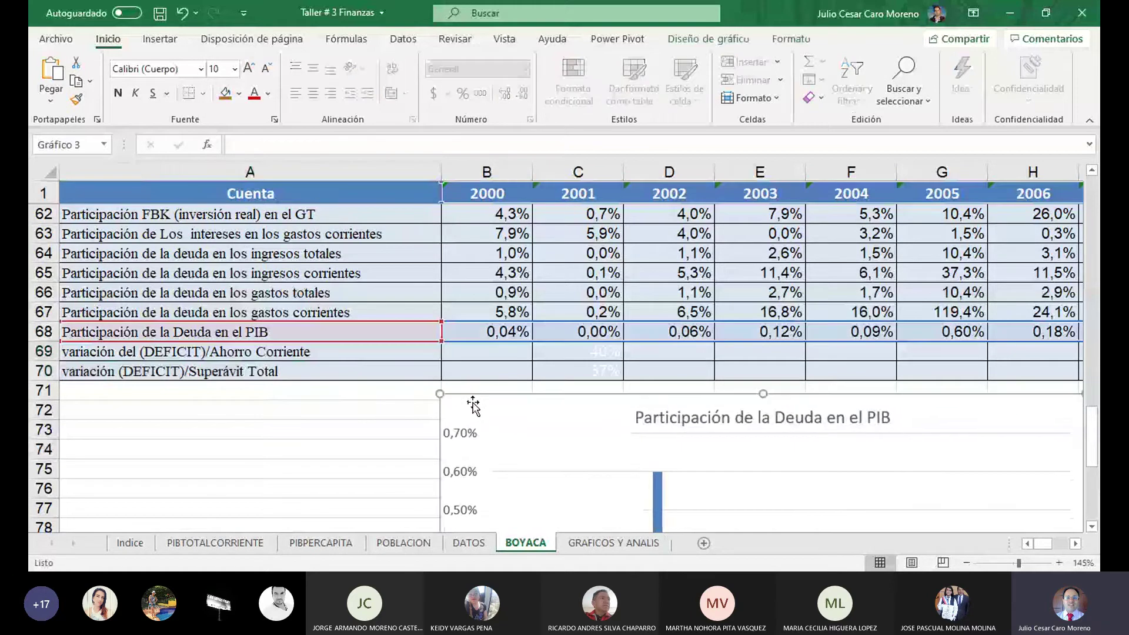
key("Delete")
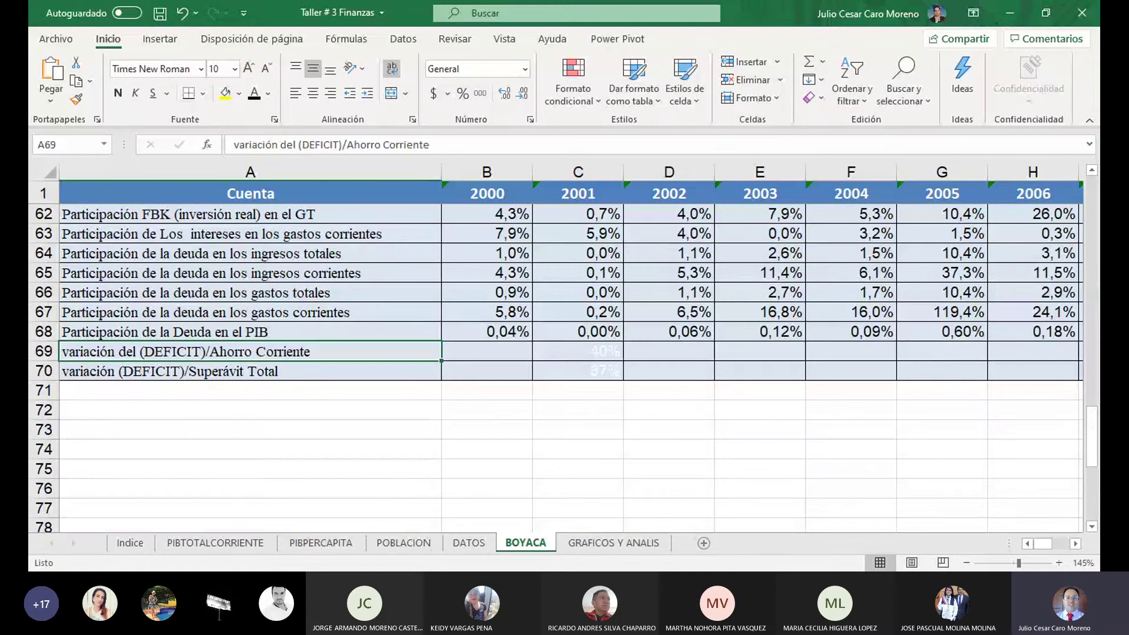
Review the chart comparing Boyacá's total income and total expenditure for 2000-2018 on the GRAFICOS Y ANALIS sheet.
left_click(603, 544)
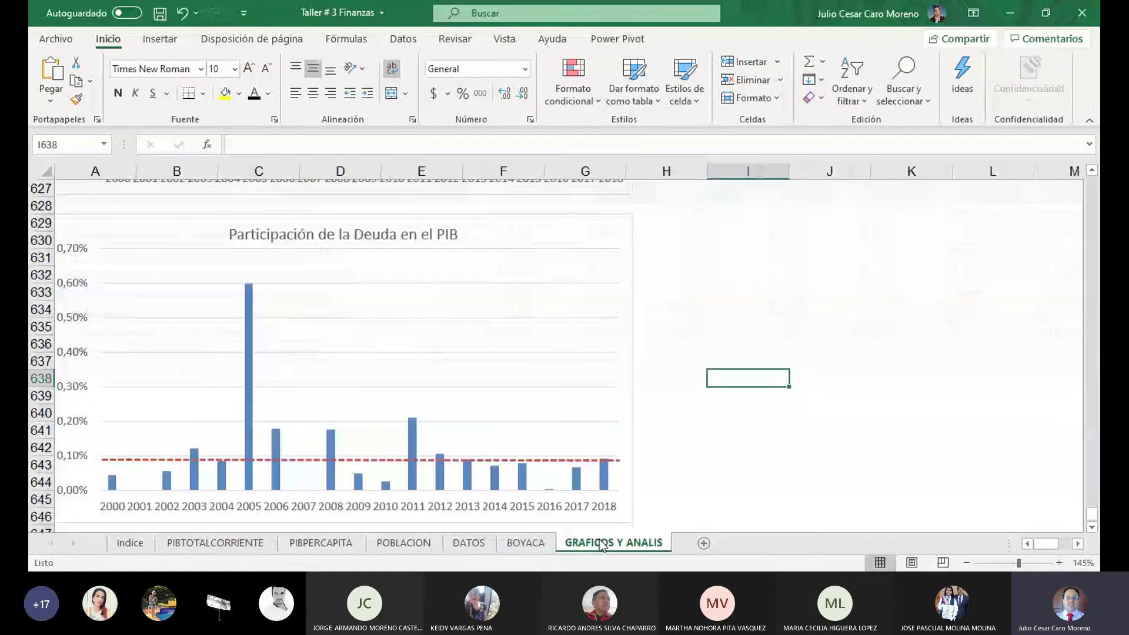
left_click_drag(1092, 514, 1088, 243)
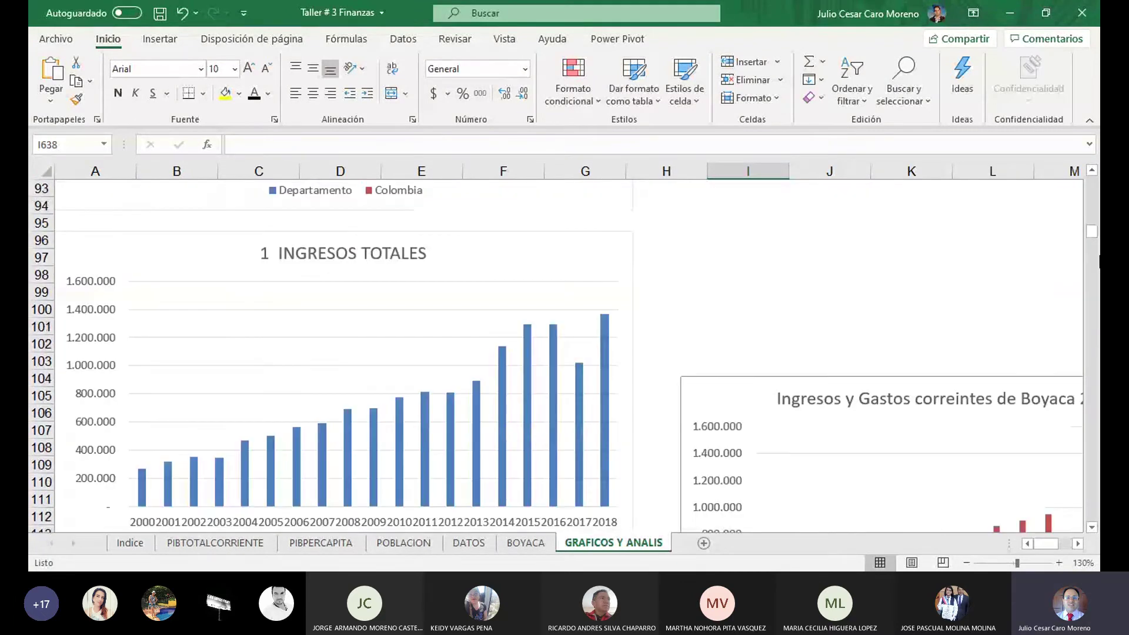
scroll(1008, 383, "down", 4)
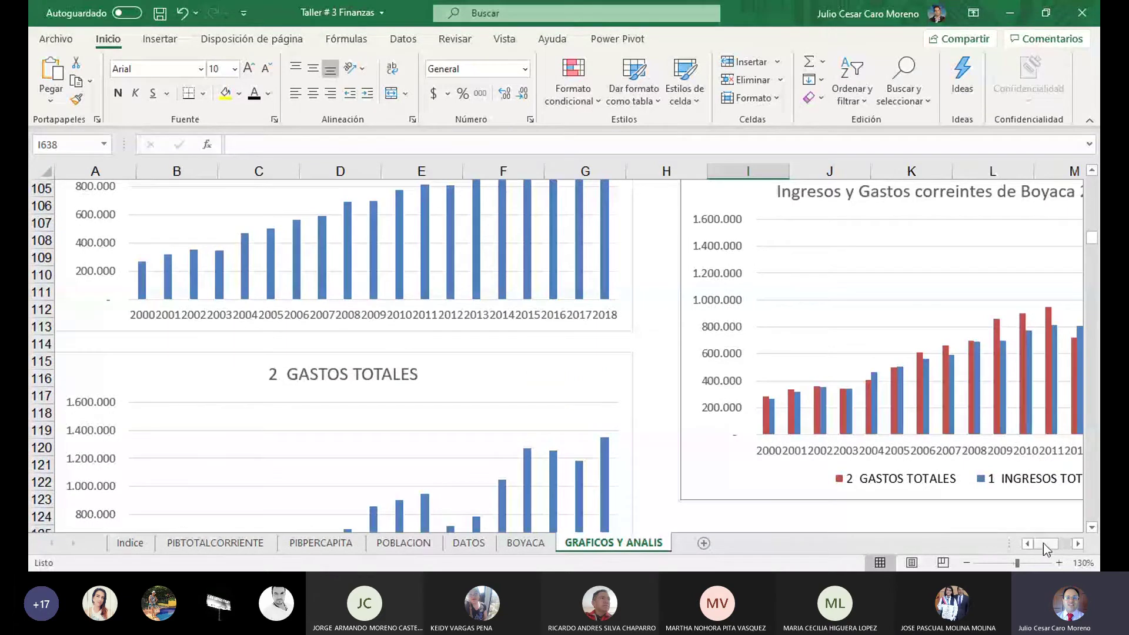
left_click_drag(1044, 543, 1050, 542)
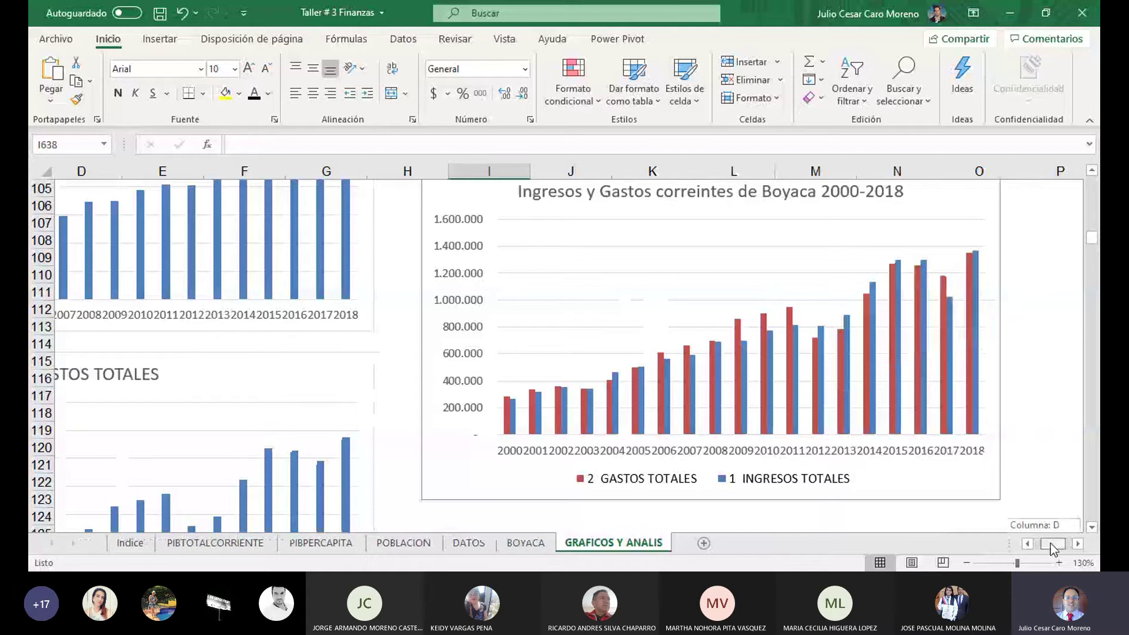
Insert a clustered column chart of the (DEFICIT)/AHORRO CORRIENTE data in A25:T25 on the BOYACA sheet.
key("ctrl+Page_Up")
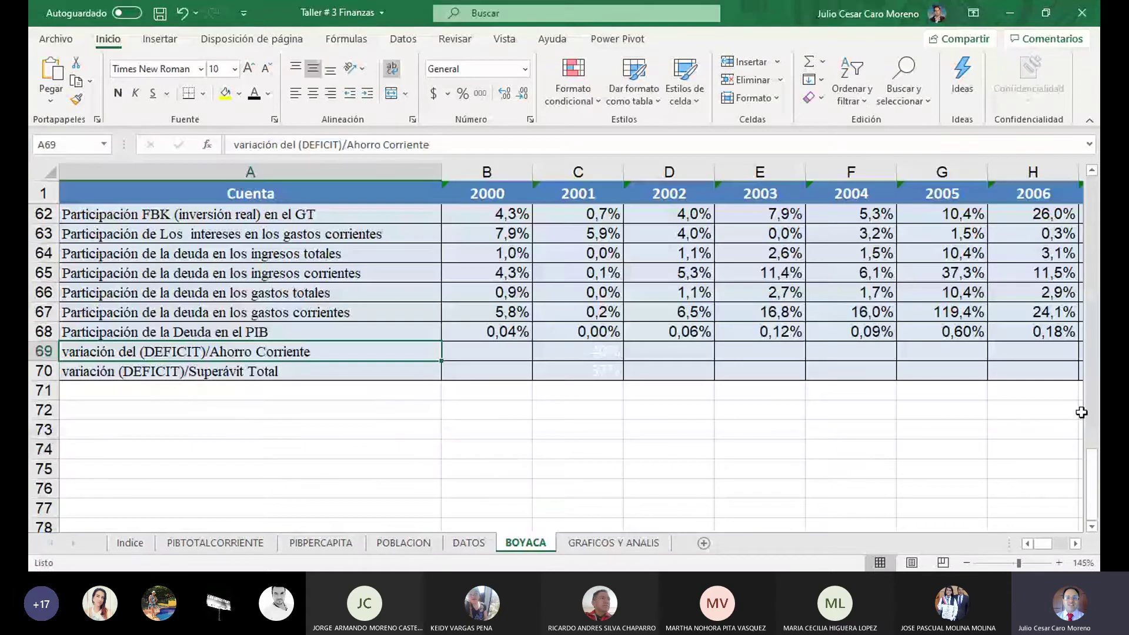
left_click_drag(1089, 463, 1097, 452)
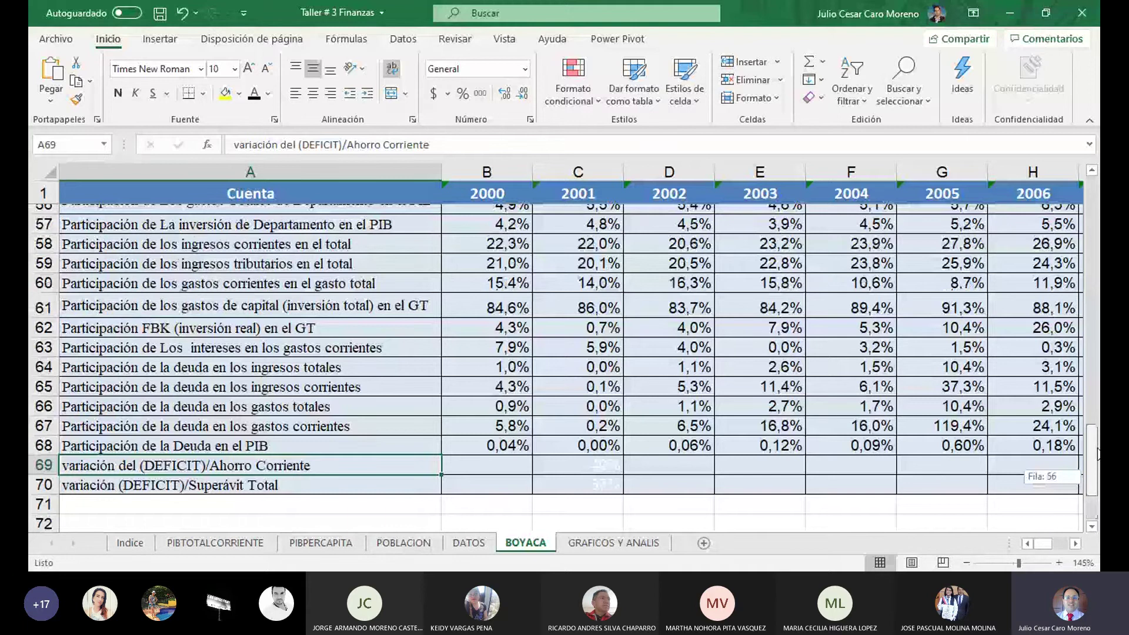
left_click_drag(1097, 453, 1093, 290)
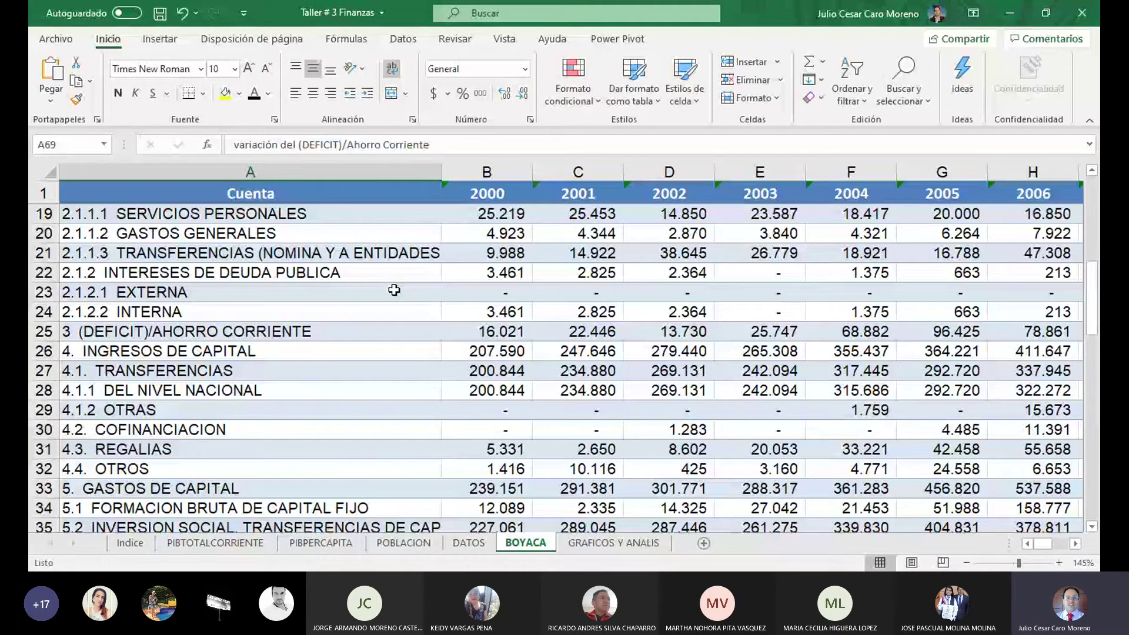
left_click(201, 332)
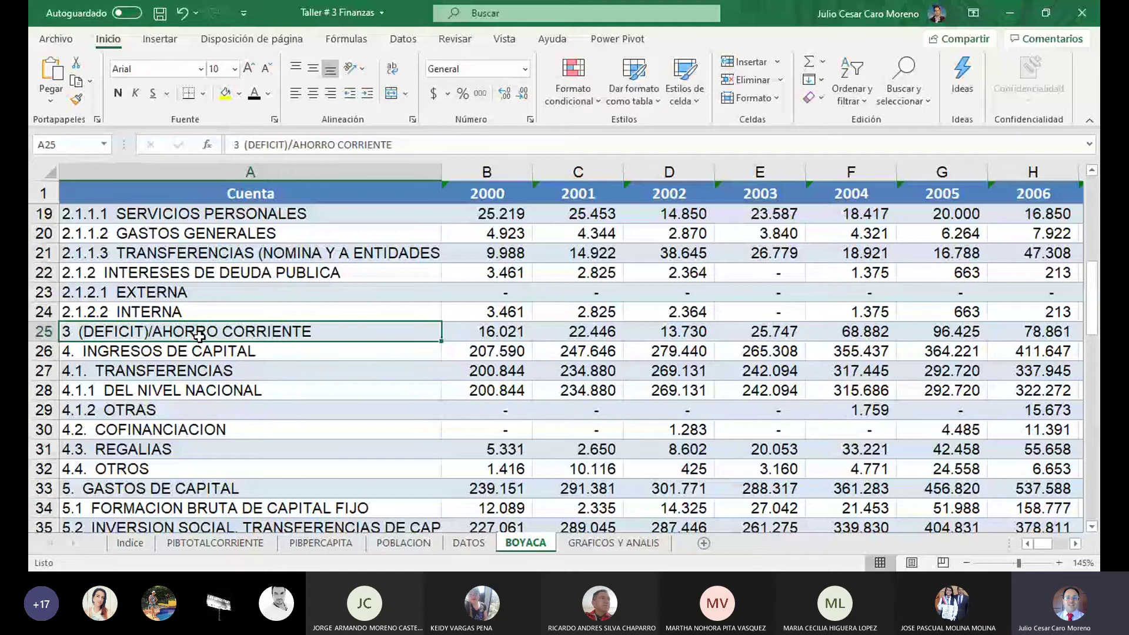
left_click_drag(199, 336, 1080, 337)
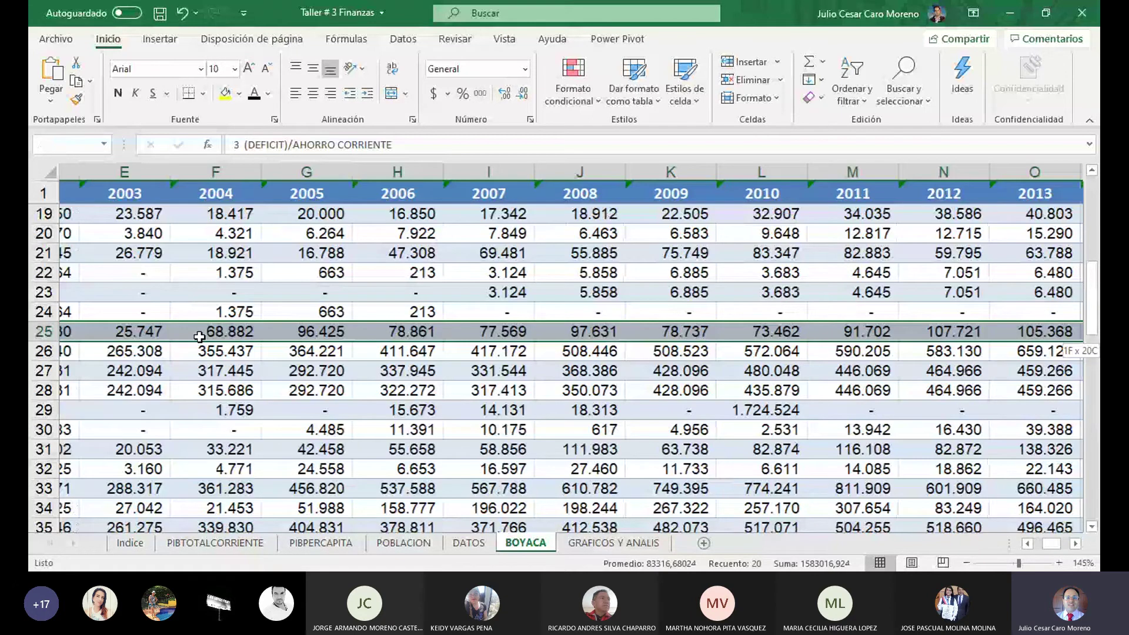
left_click(160, 39)
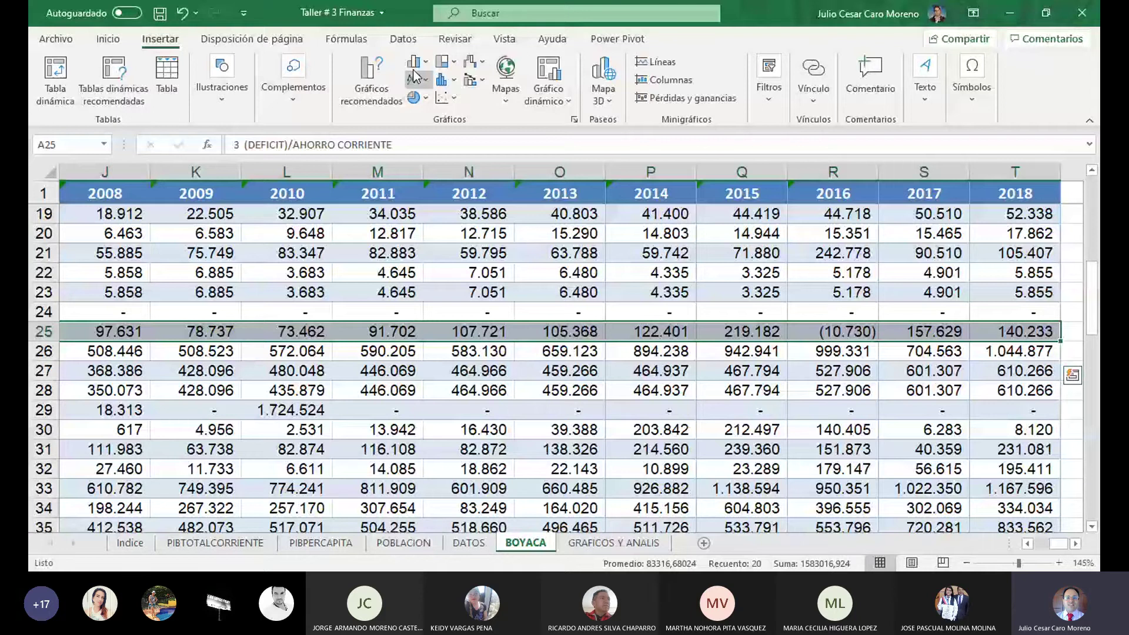
left_click(415, 62)
left_click(428, 116)
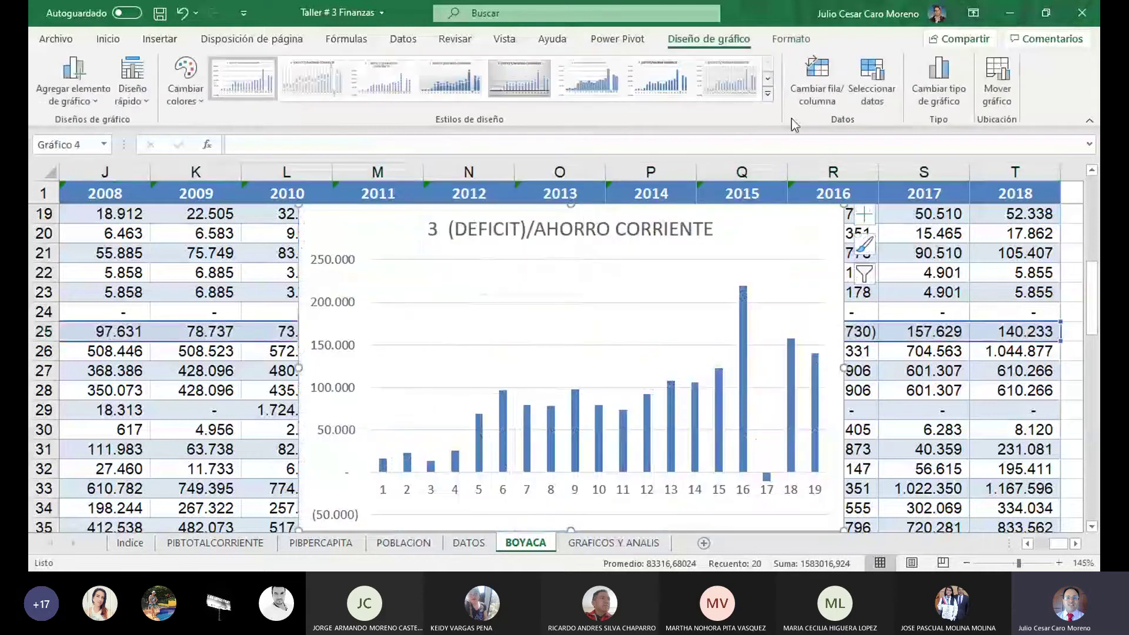
Set the chart's horizontal axis labels to the years 2000 to 2018 from the header row.
left_click(874, 85)
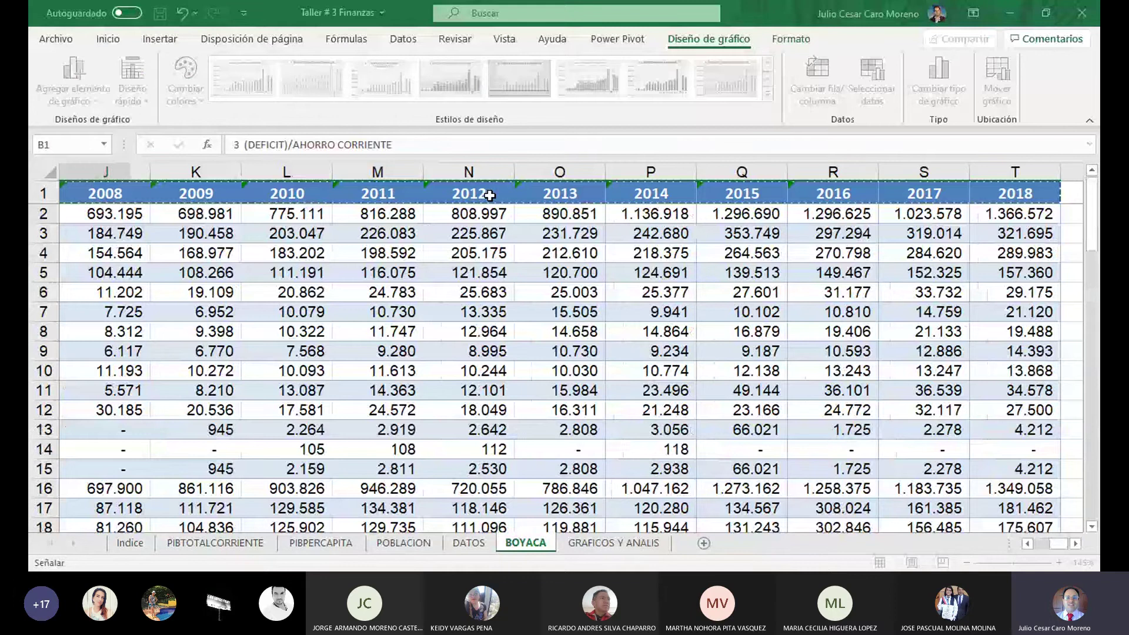
left_click(646, 405)
scroll(645, 405, "up", 2)
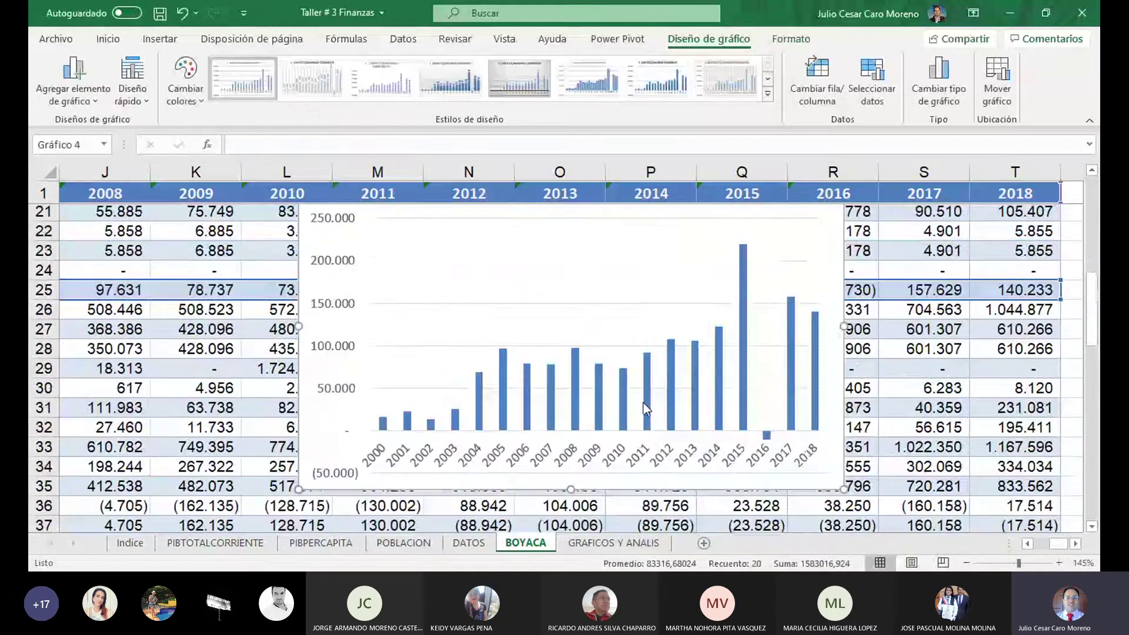
scroll(643, 399, "up", 1)
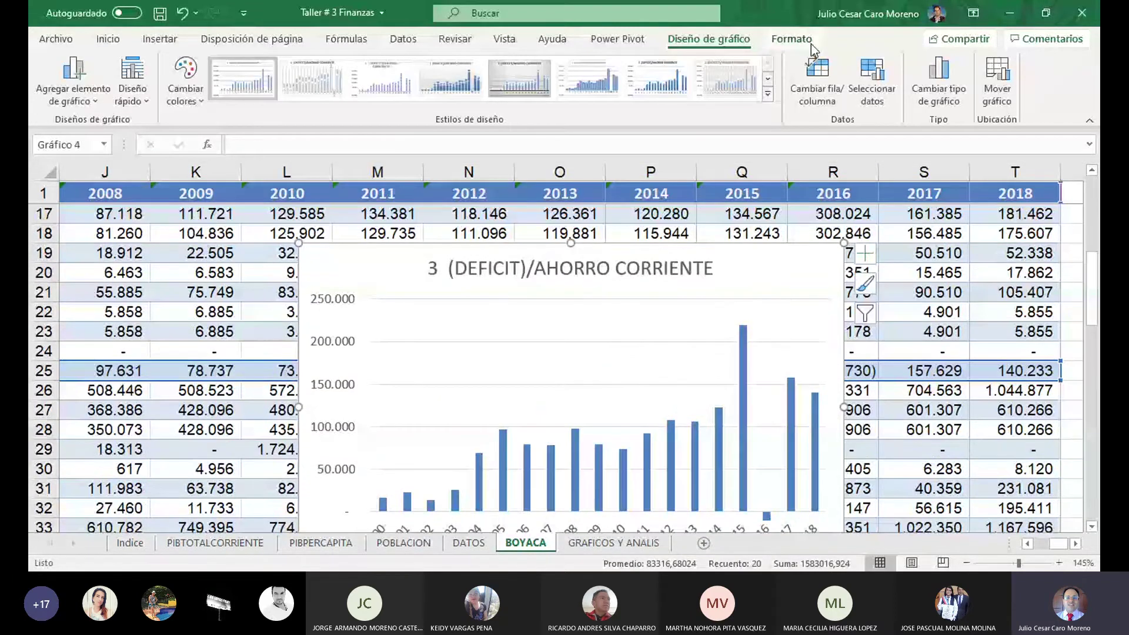
Set the (DEFICIT)/AHORRO CORRIENTE chart's height to 8 cm and width to 15 cm.
left_click(810, 42)
left_click(958, 68)
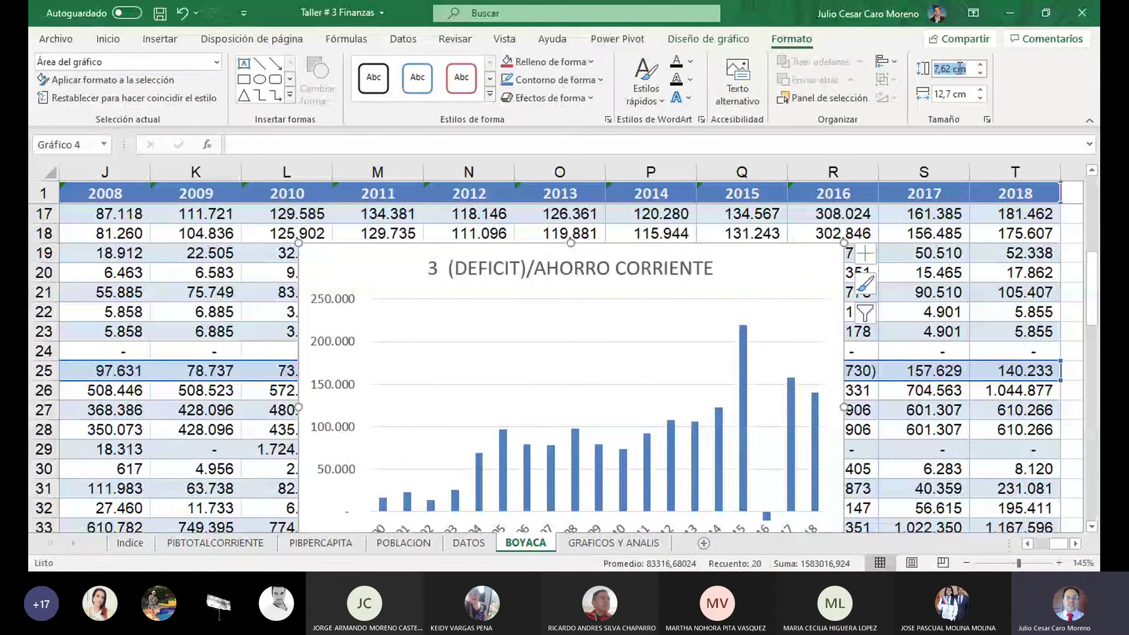
type("8")
key("Tab")
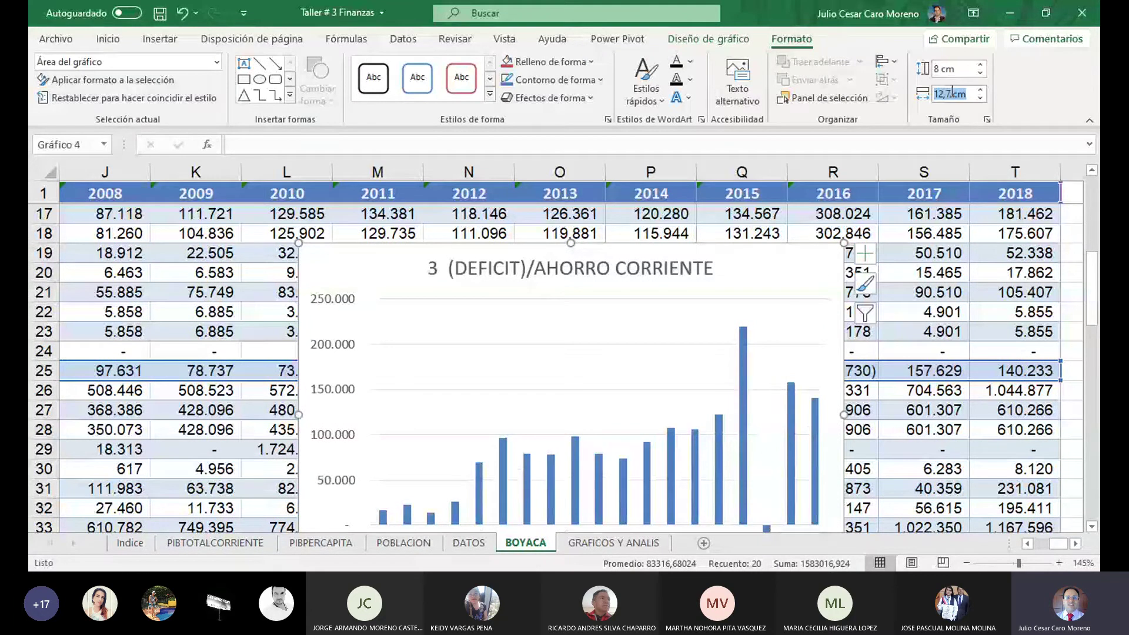
type("15")
key("Tab")
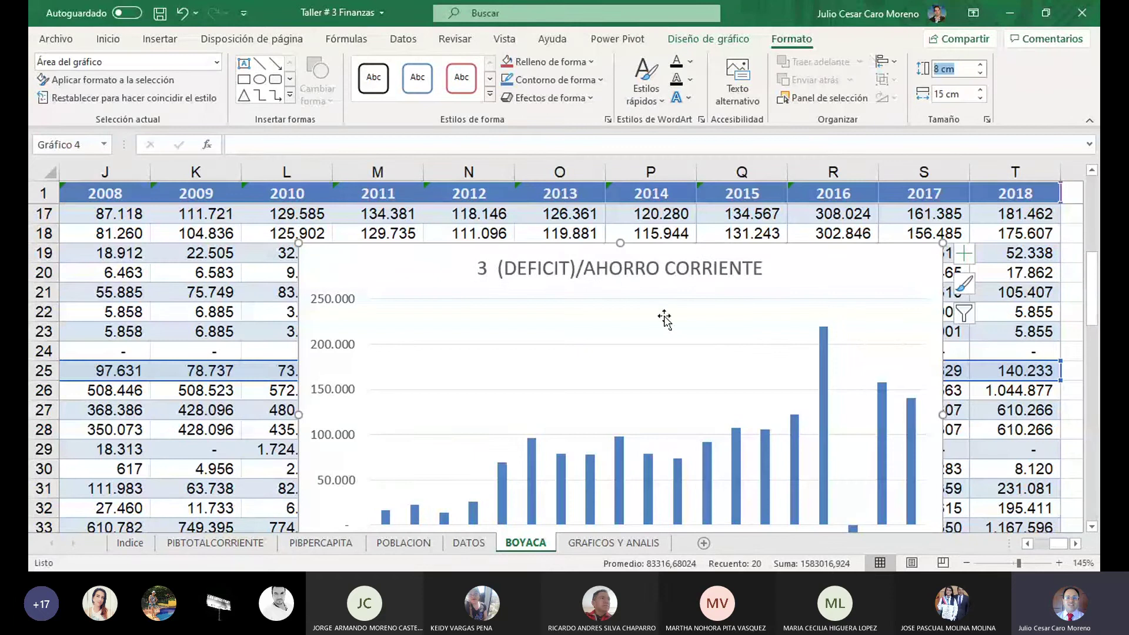
Reduce the chart title's font size to 12 and extend the plot area upward toward the title.
left_click(663, 268)
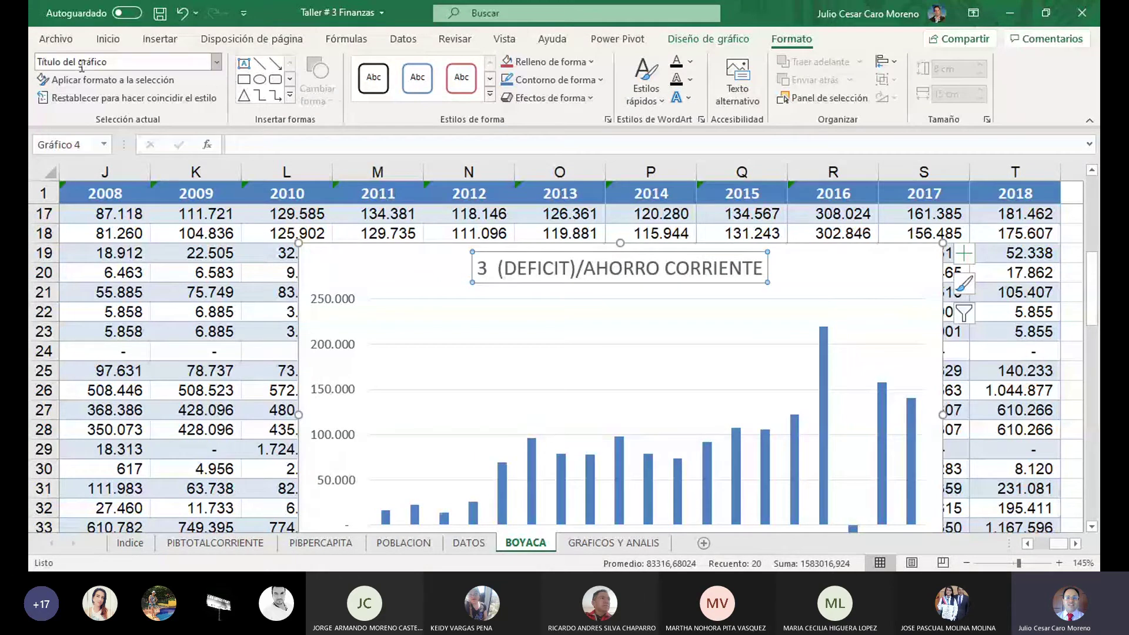
left_click(108, 39)
left_click(266, 68)
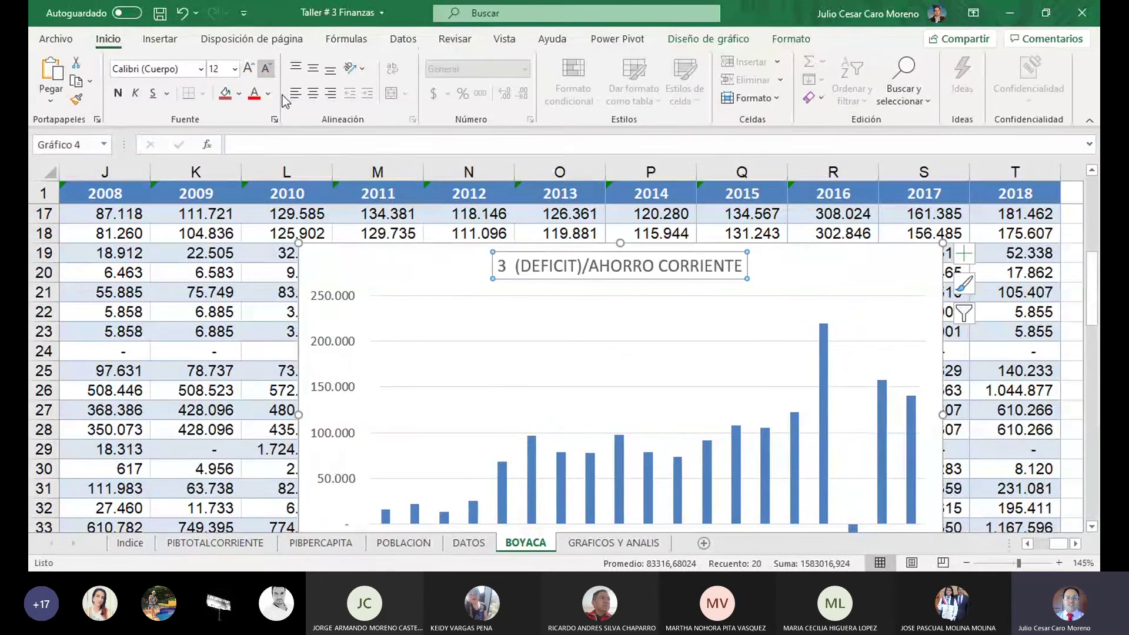
left_click(643, 310)
left_click_drag(648, 295, 652, 283)
left_click(788, 264)
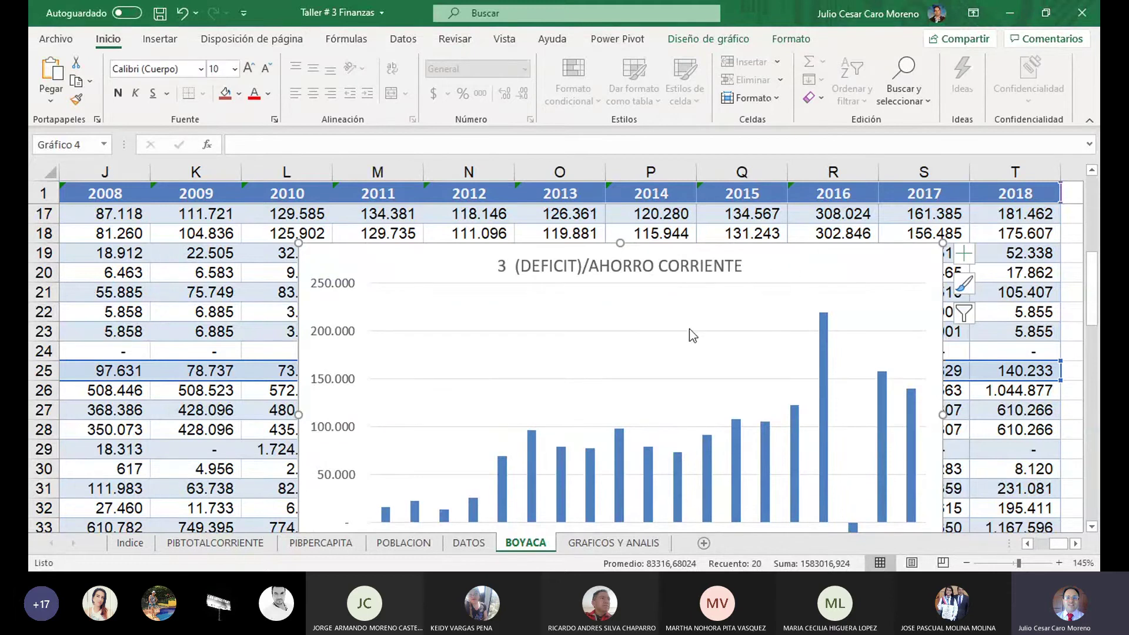
Paste the (DEFICIT)/AHORRO CORRIENTE chart at A648 on the GRAFICOS Y ANALIS sheet and remove the leading 3 from its title.
left_click(602, 543)
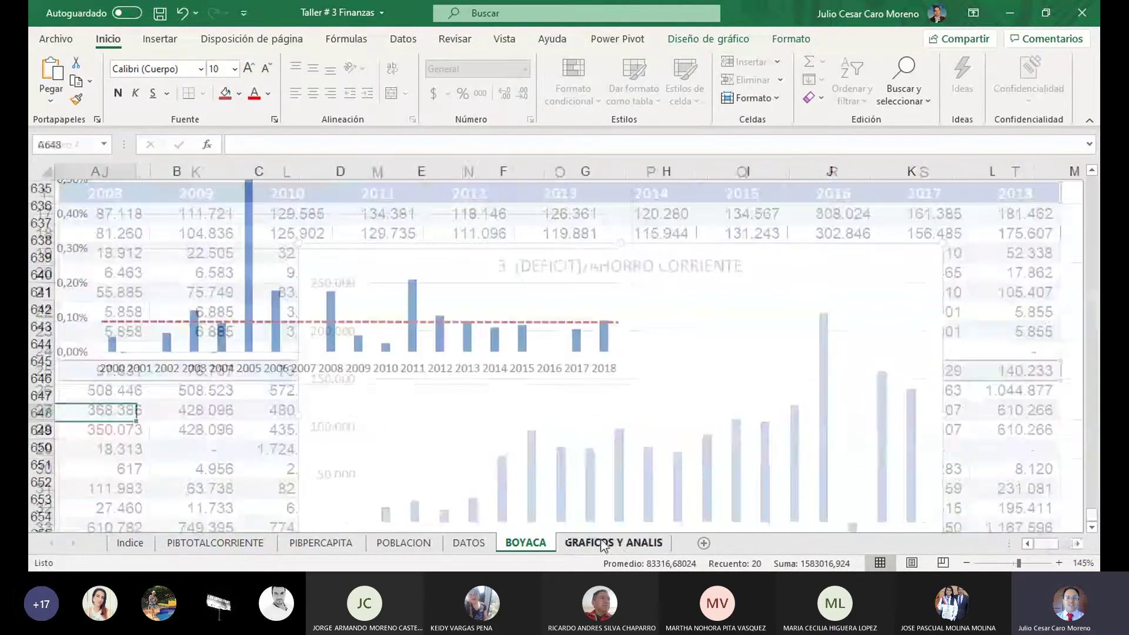
key("ctrl+v")
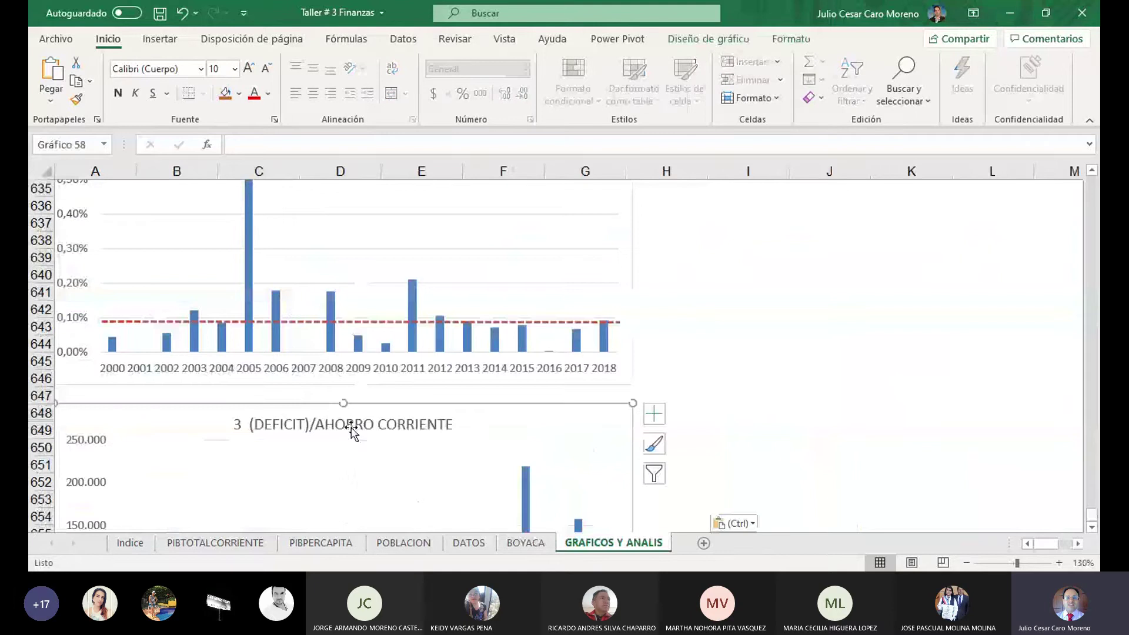
scroll(352, 432, "down", 2)
left_click(251, 320)
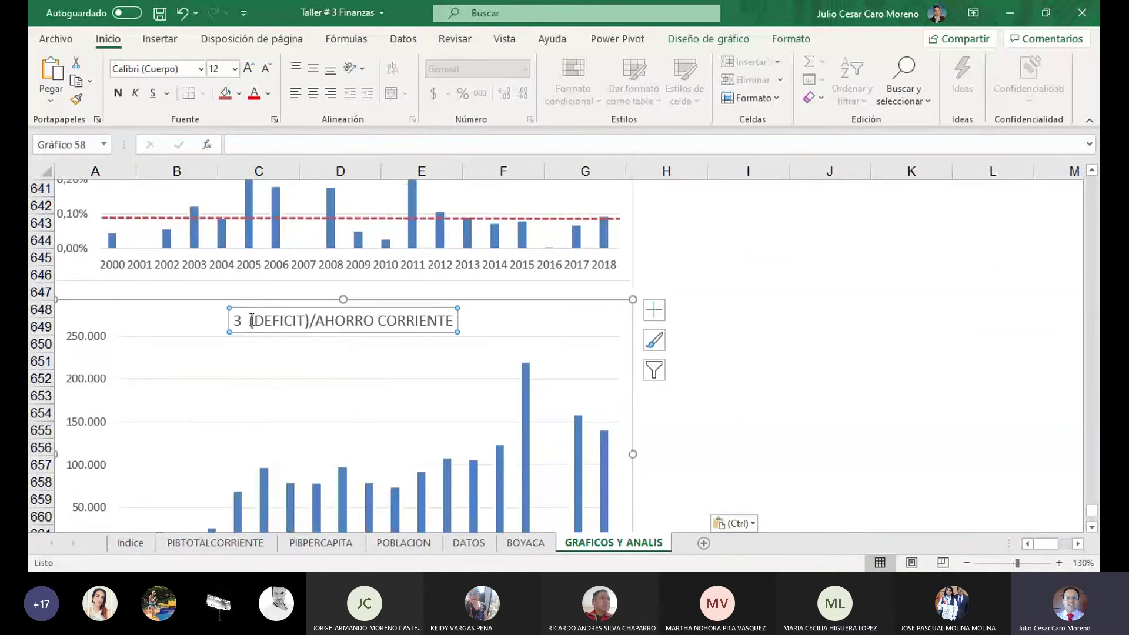
left_click(252, 320)
key("BackSpace")
key("BackSpace")
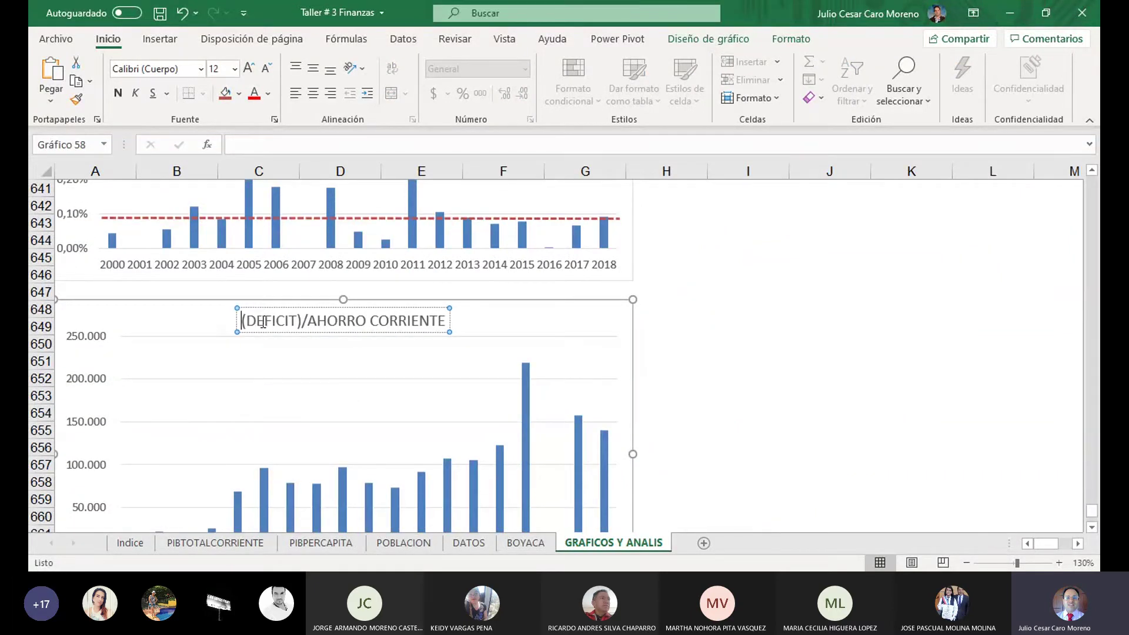
left_click(679, 373)
Extend the plot area of the pasted (DEFICIT)/AHORRO CORRIENTE chart slightly upward toward its title.
scroll(675, 373, "down", 1)
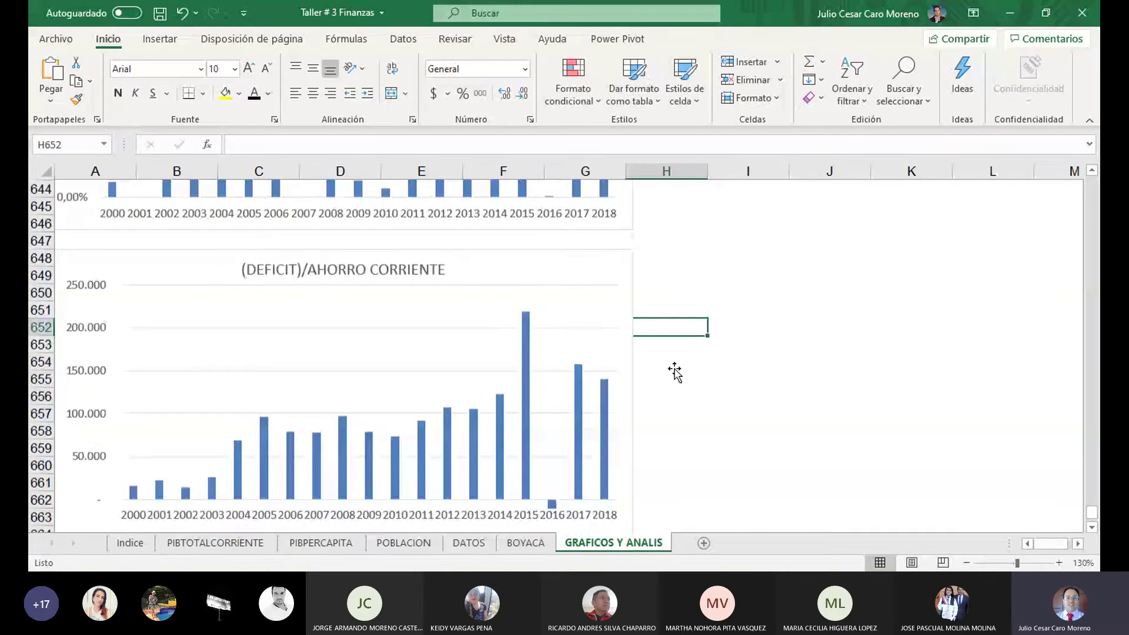
scroll(650, 359, "up", 1)
scroll(667, 358, "down", 1)
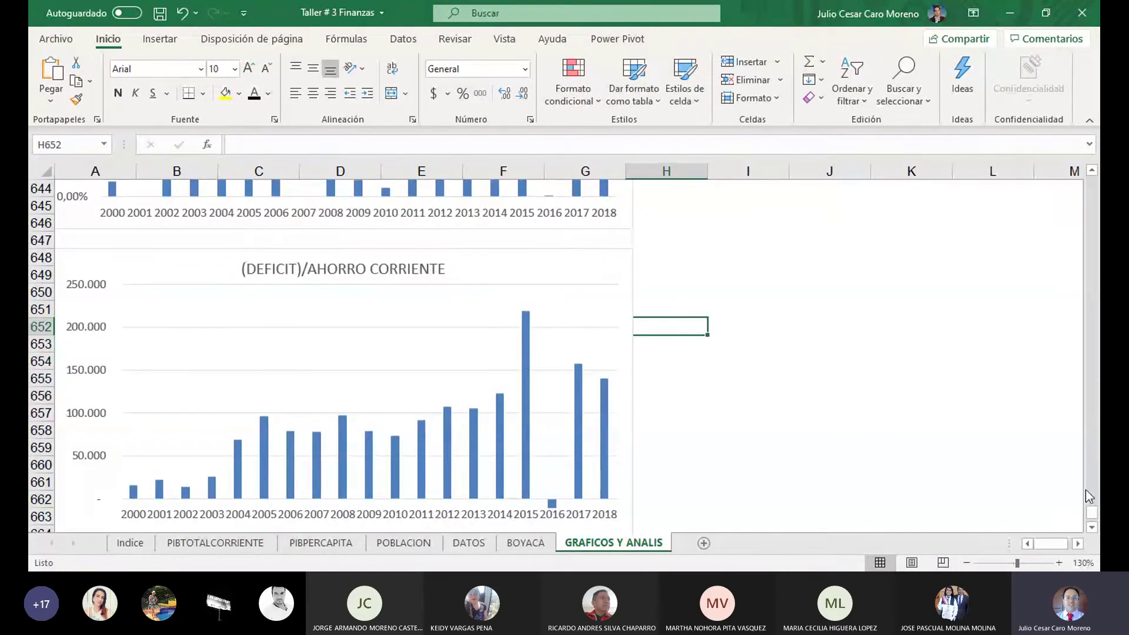
left_click(1091, 527)
left_click(763, 323)
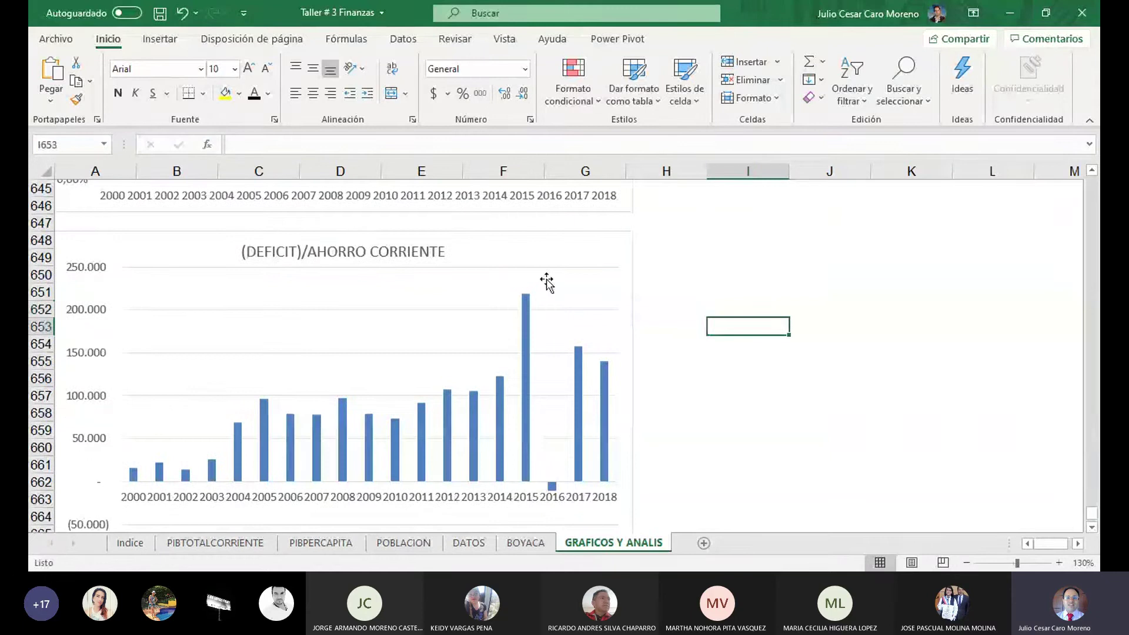
left_click(547, 282)
left_click(370, 259)
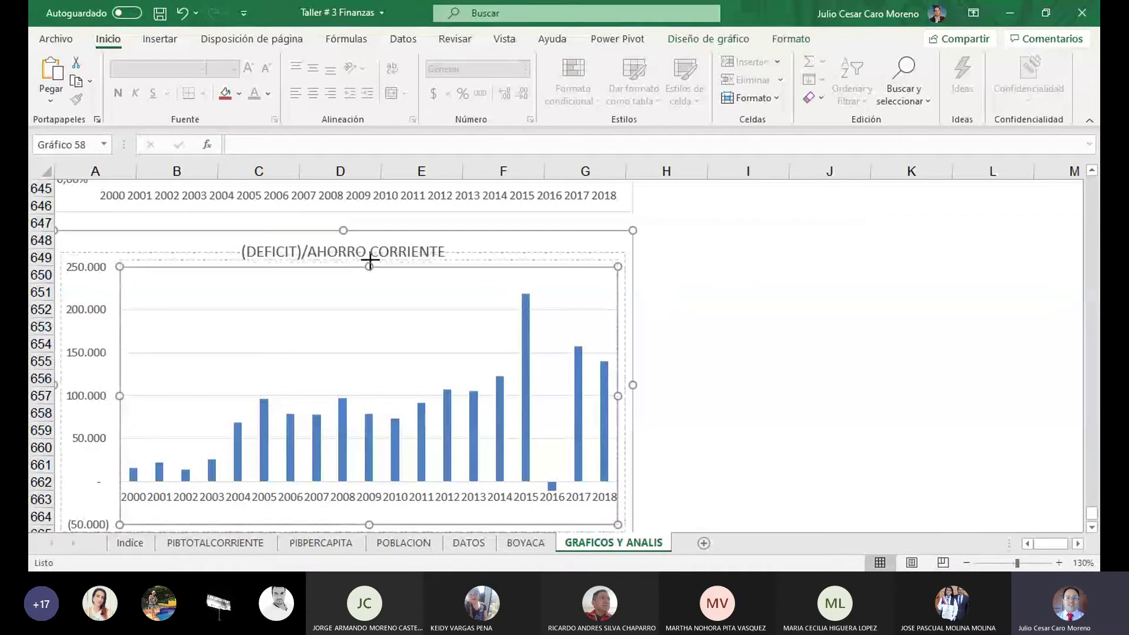
left_click(742, 280)
scroll(801, 295, "down", 1)
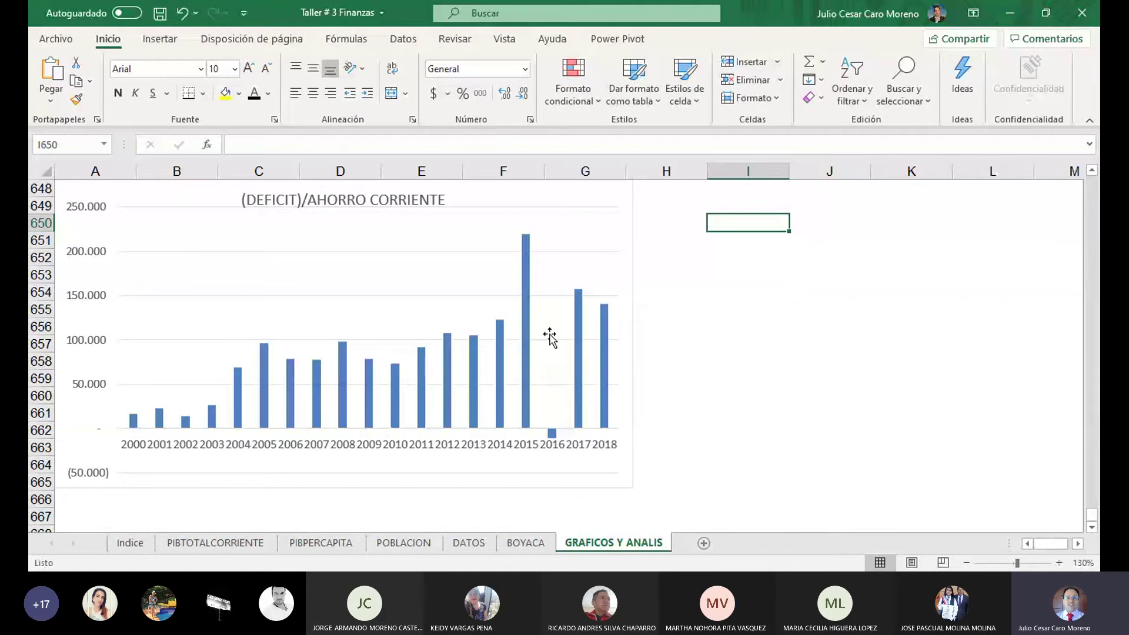
scroll(529, 338, "up", 1)
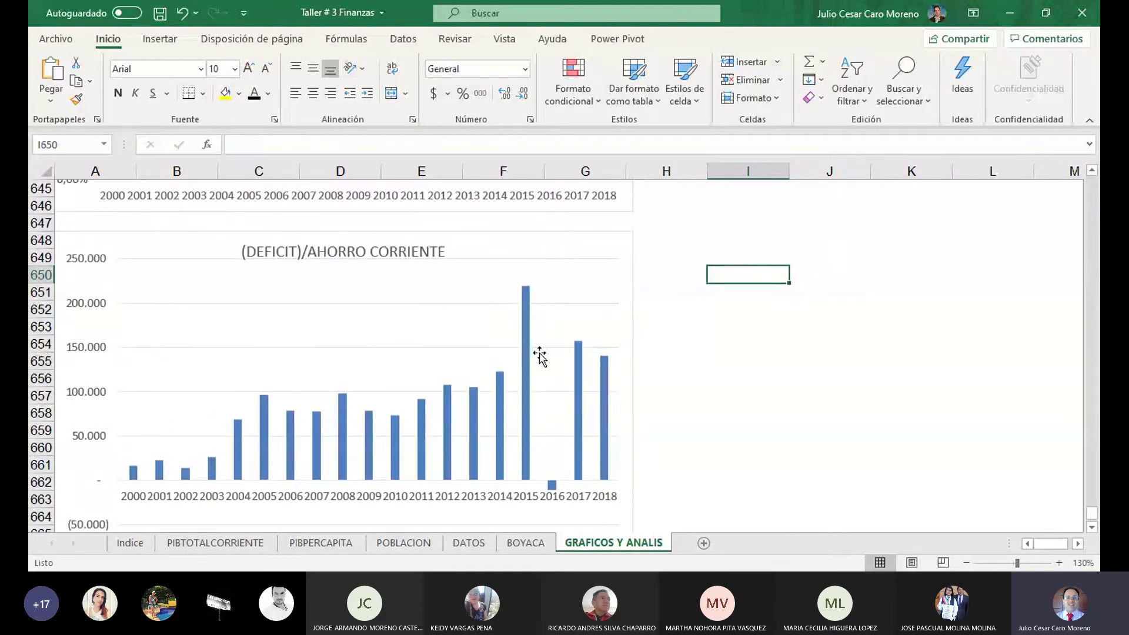
Move the chart on the BOYACA sheet below the row 36 data, with its upper-left corner near cell E40.
left_click(527, 546)
left_click_drag(470, 361, 621, 460)
scroll(622, 442, "up", 1)
scroll(619, 433, "down", 1)
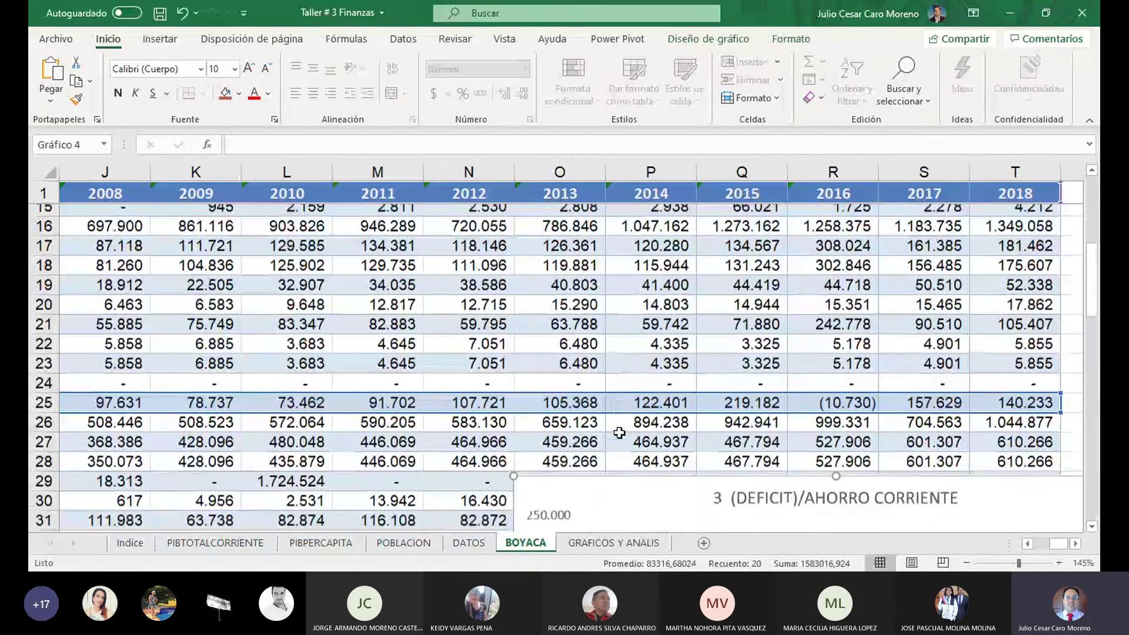
scroll(619, 433, "down", 4)
scroll(434, 266, "up", 1)
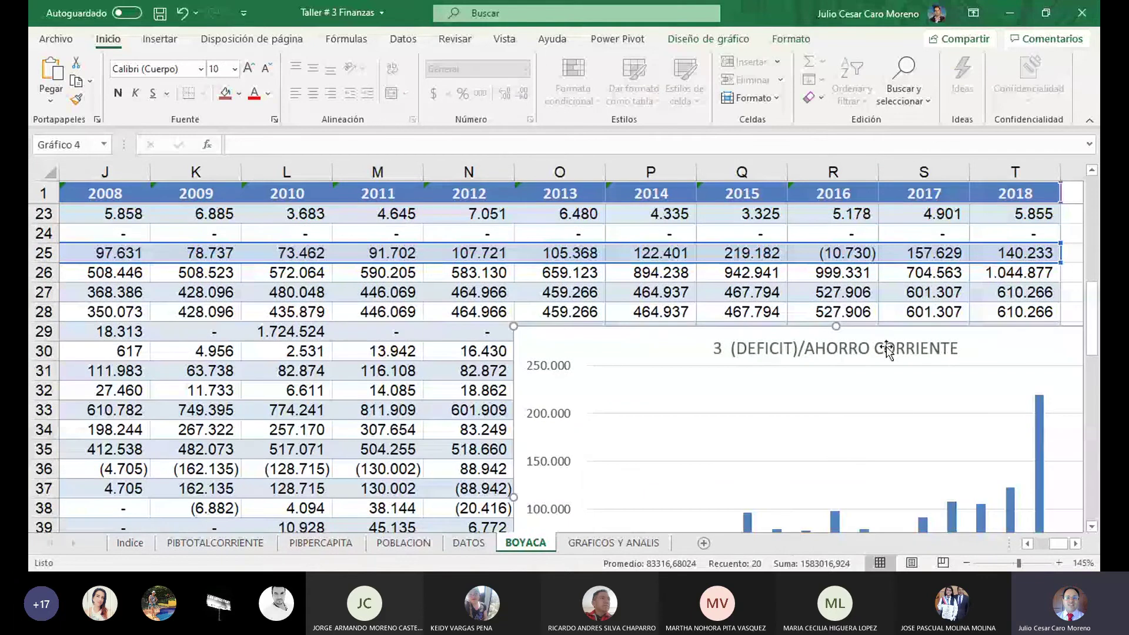
left_click_drag(1009, 331, 371, 348)
left_click_drag(1058, 543, 993, 544)
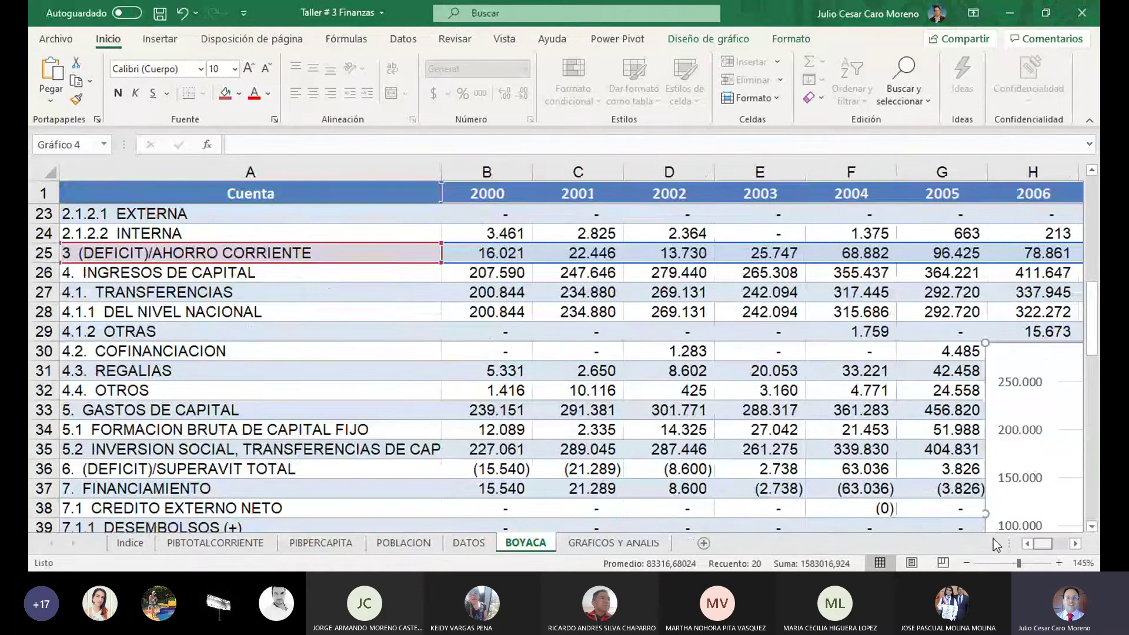
left_click_drag(1056, 351, 867, 528)
Change the BOYACA chart's series name and values from row 25 to row 36, 6. (DEFICIT)/SUPERAVIT TOTAL.
scroll(944, 453, "down", 20)
scroll(859, 396, "up", 2)
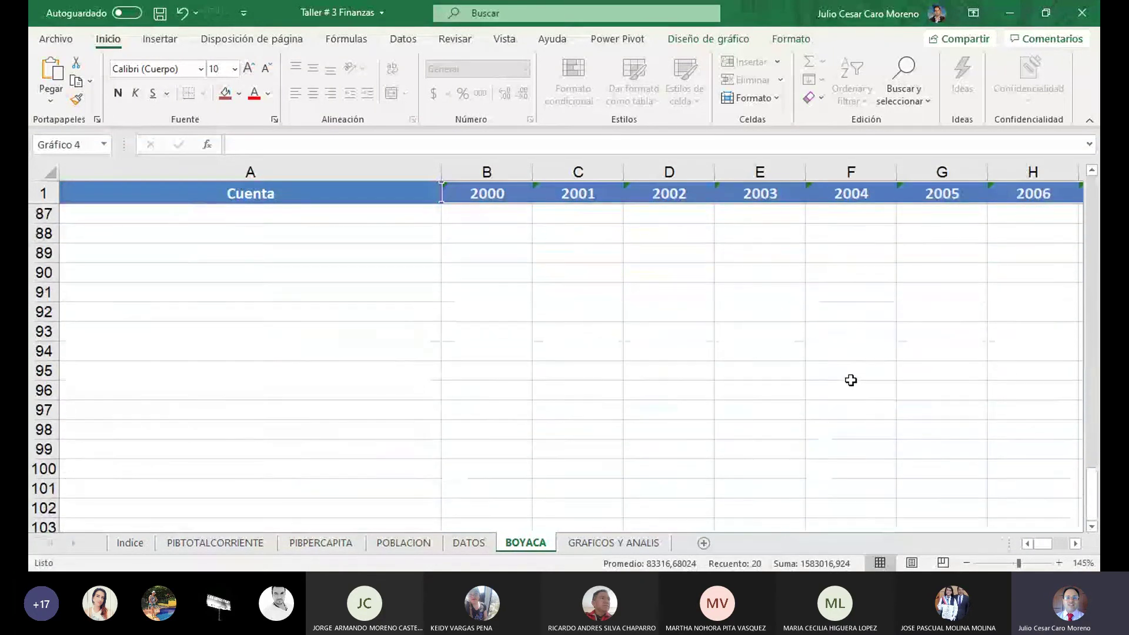
scroll(849, 380, "up", 5)
scroll(849, 379, "up", 3)
left_click_drag(1093, 479, 1086, 321)
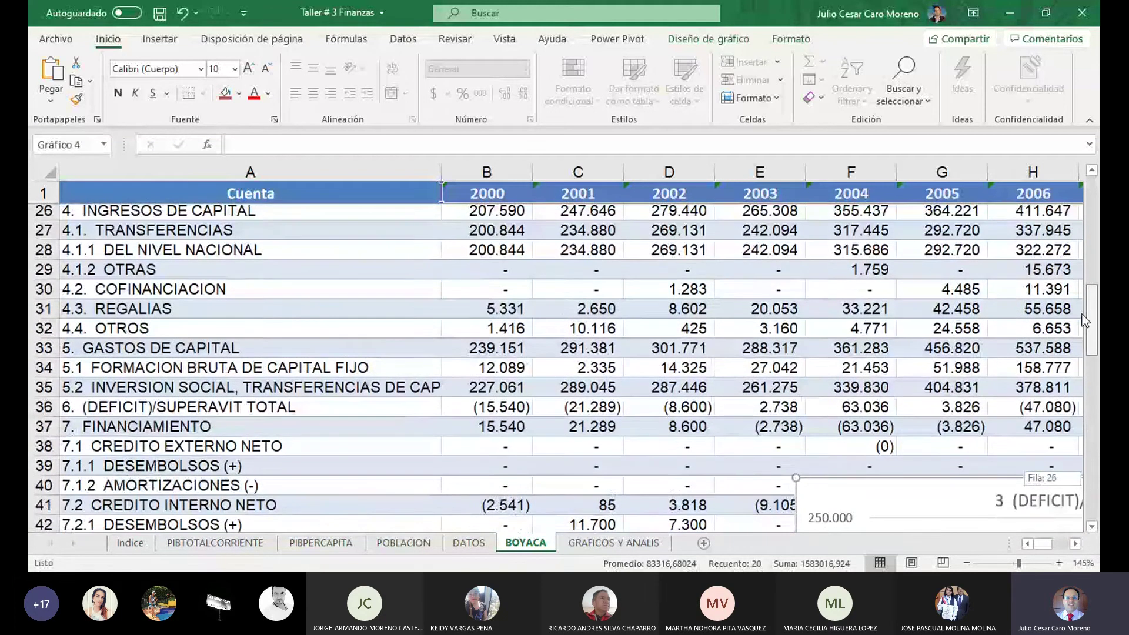
left_click(348, 404)
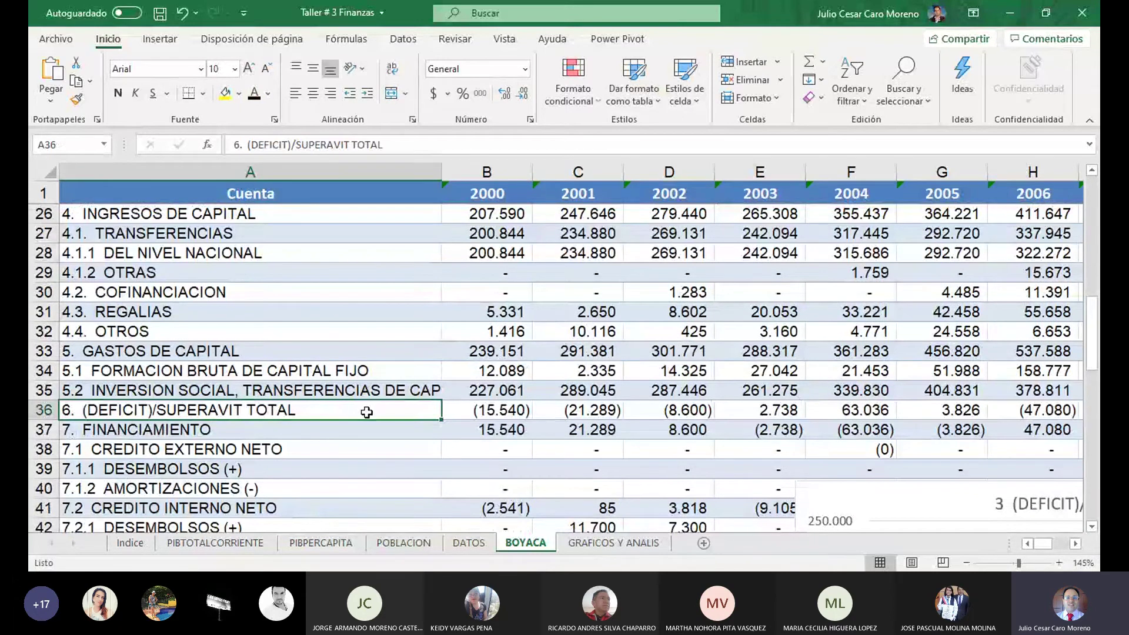
left_click(876, 524)
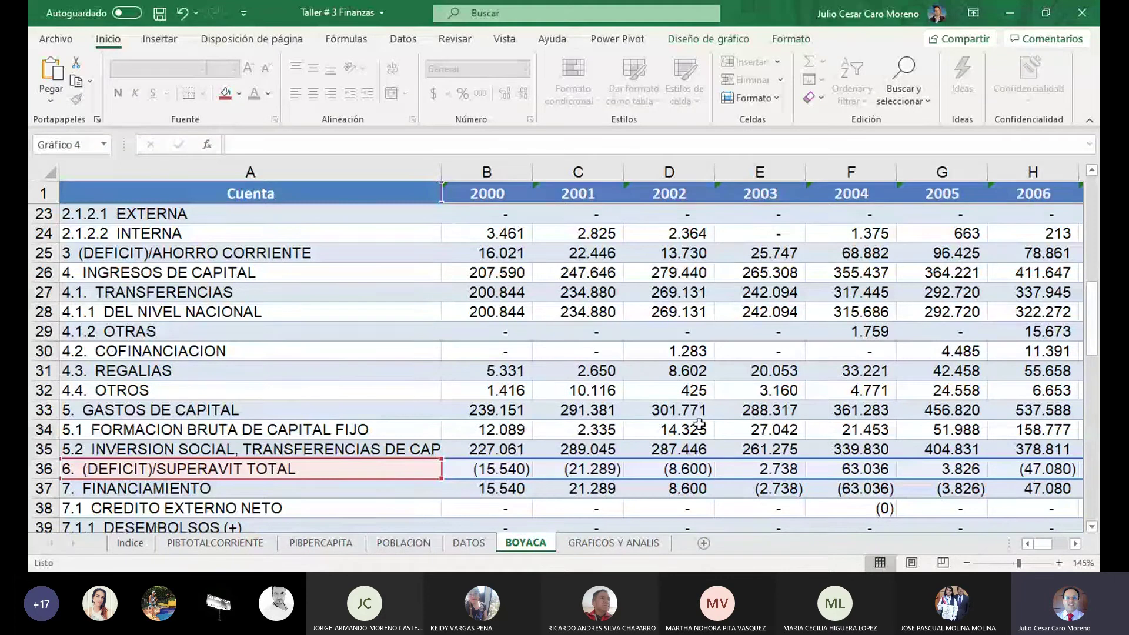
scroll(758, 429, "down", 2)
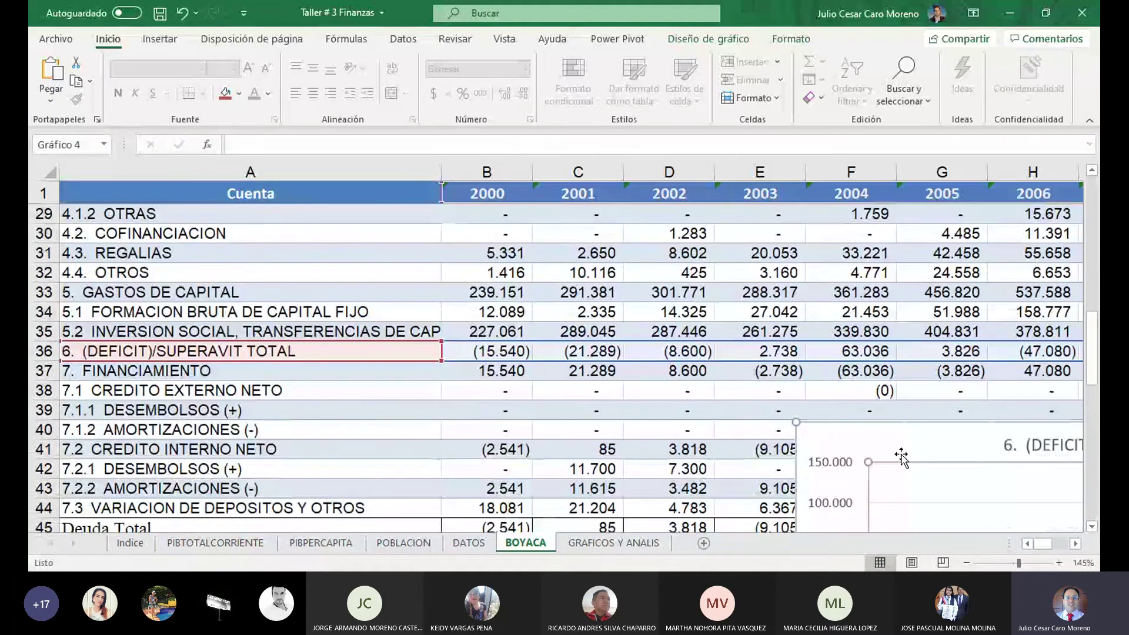
Copy the (DEFICIT)/SUPERAVIT TOTAL chart and paste it at A667 on the GRAFICOS Y ANALIS sheet, below the current savings chart.
left_click(901, 455)
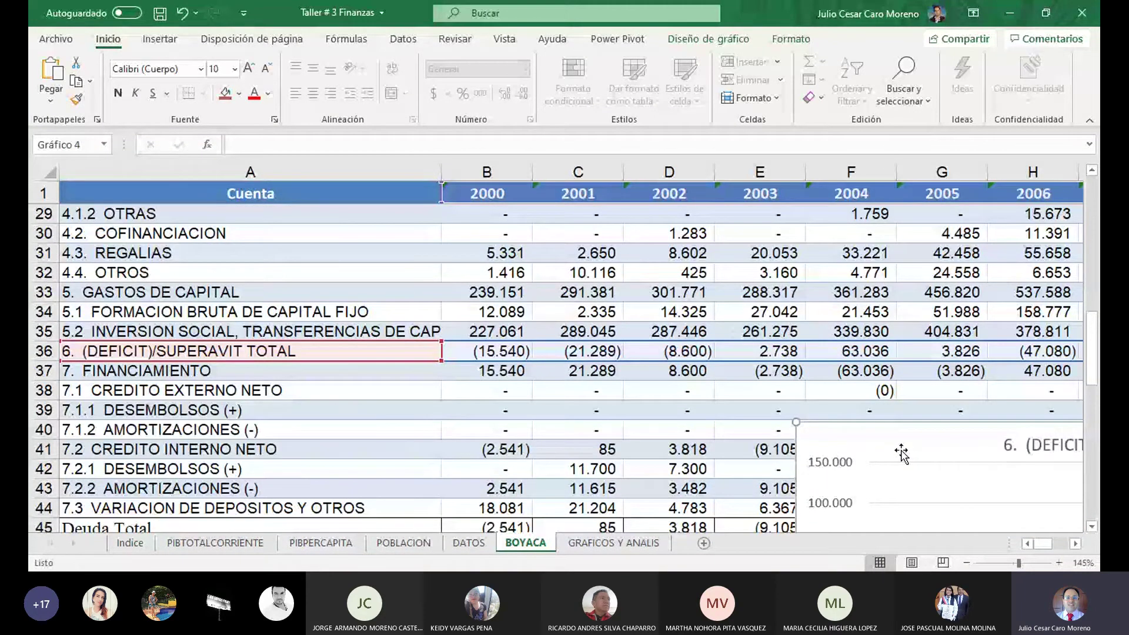
left_click(615, 543)
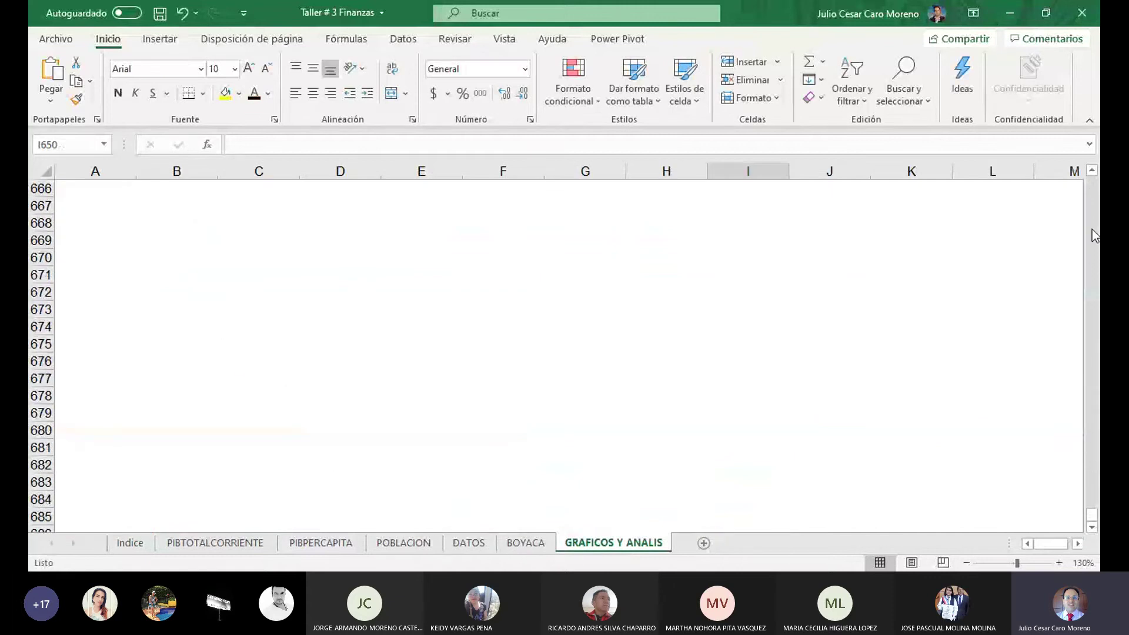
scroll(1092, 224, "up", 8)
left_click(257, 506)
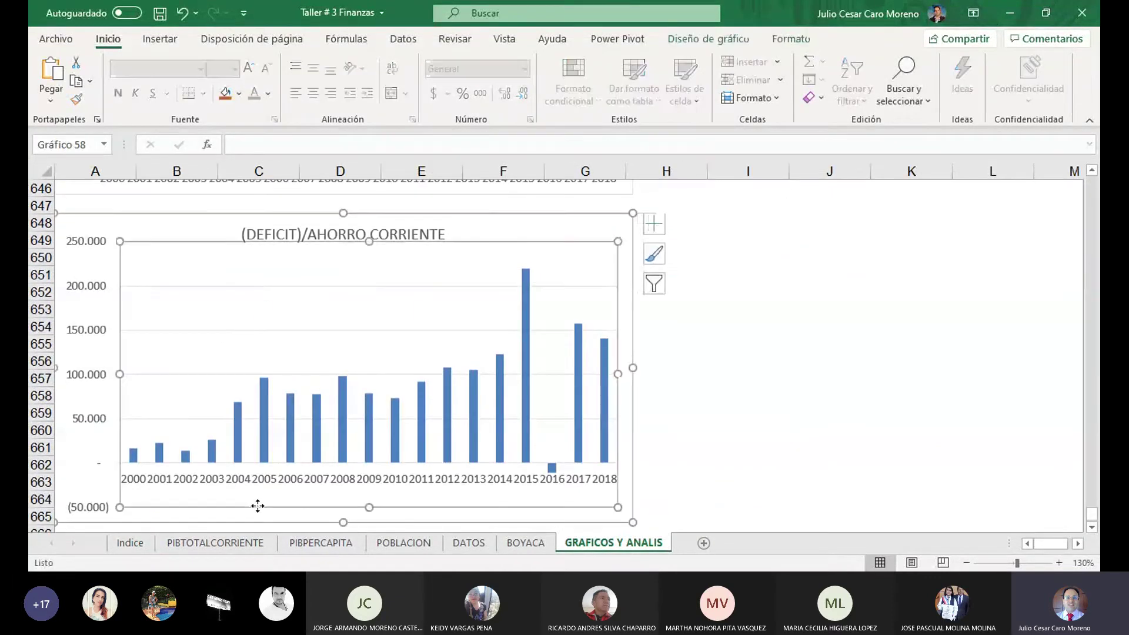
left_click(718, 475)
key("Down")
key("Down")
key("Down")
key("Down")
key("Down")
key("Down")
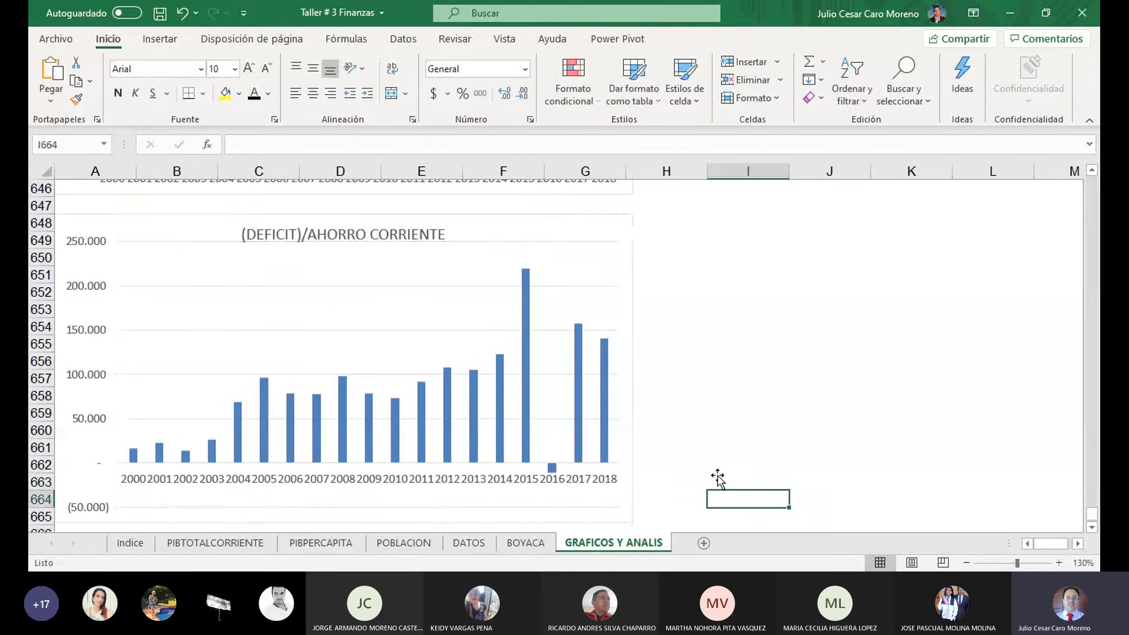
key("Left")
key("Home")
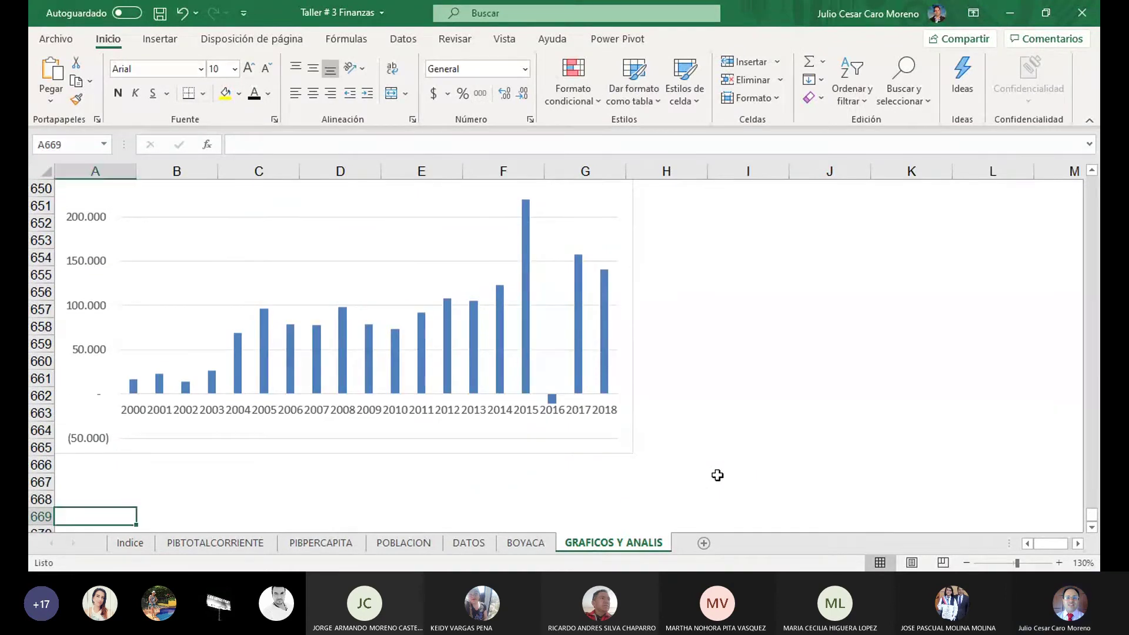
key("Up")
key("Up")
key("ctrl+v")
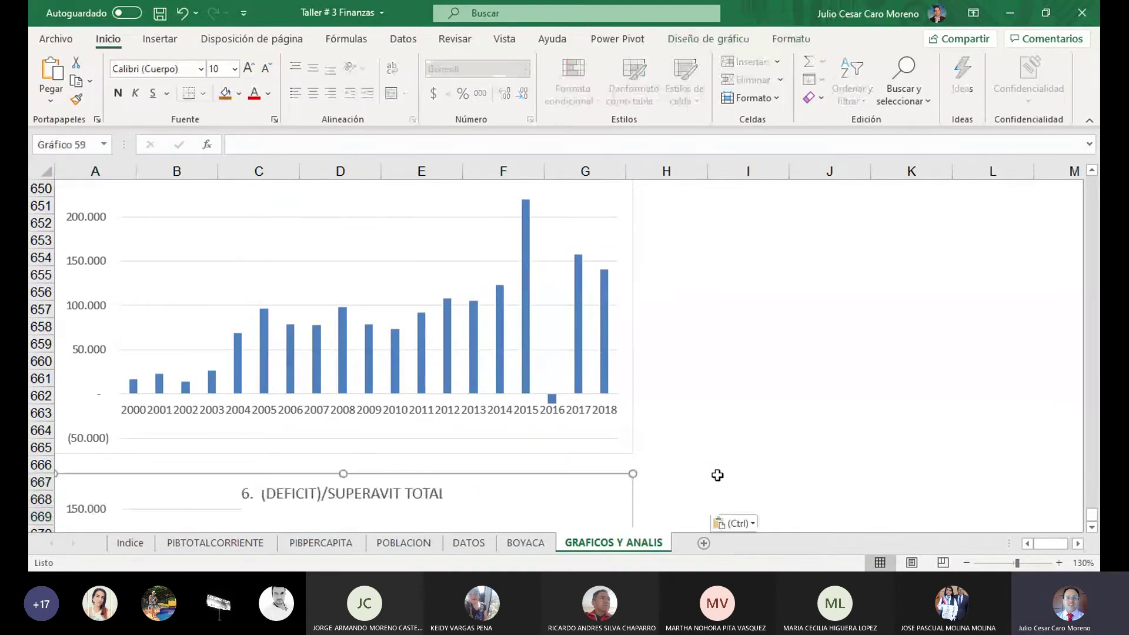
left_click(1092, 528)
left_click(1092, 527)
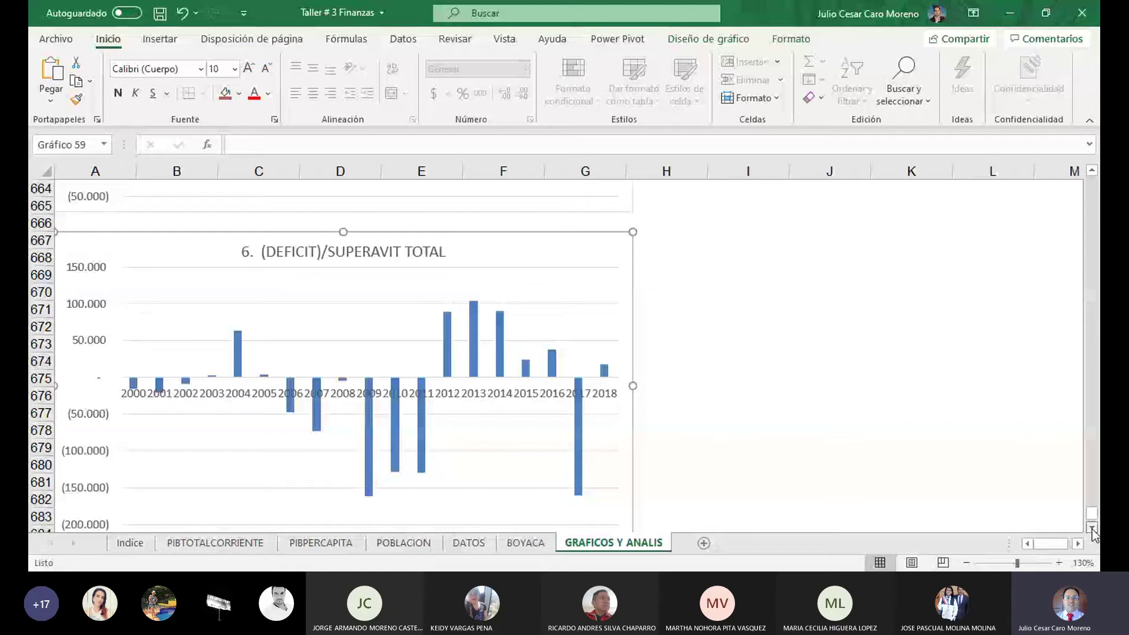
Examine how the (DEFICIT)/AHORRO CORRIENTE balance evolves from 2000 to 2018 on its chart.
left_click(1092, 171)
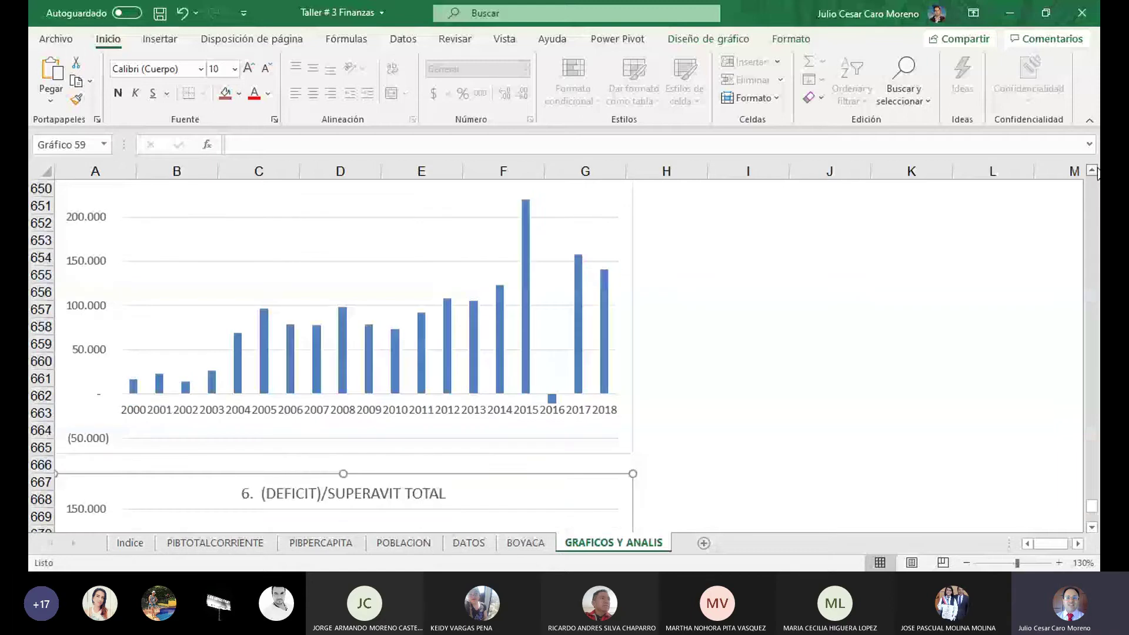
scroll(453, 244, "up", 1)
left_click(450, 247)
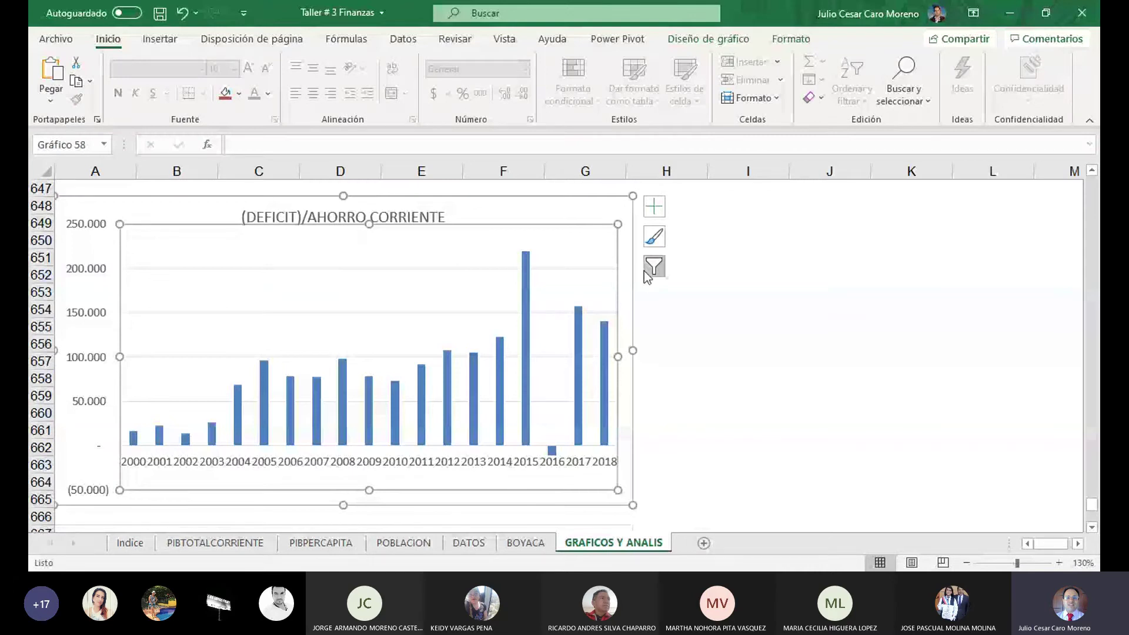
left_click(453, 461)
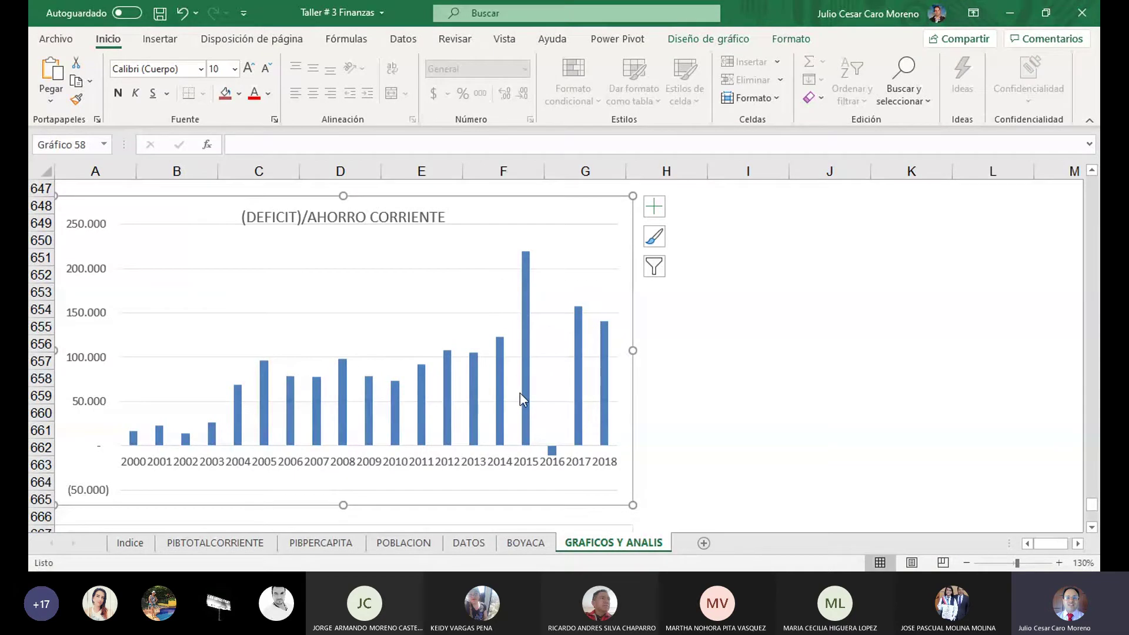
left_click(696, 412)
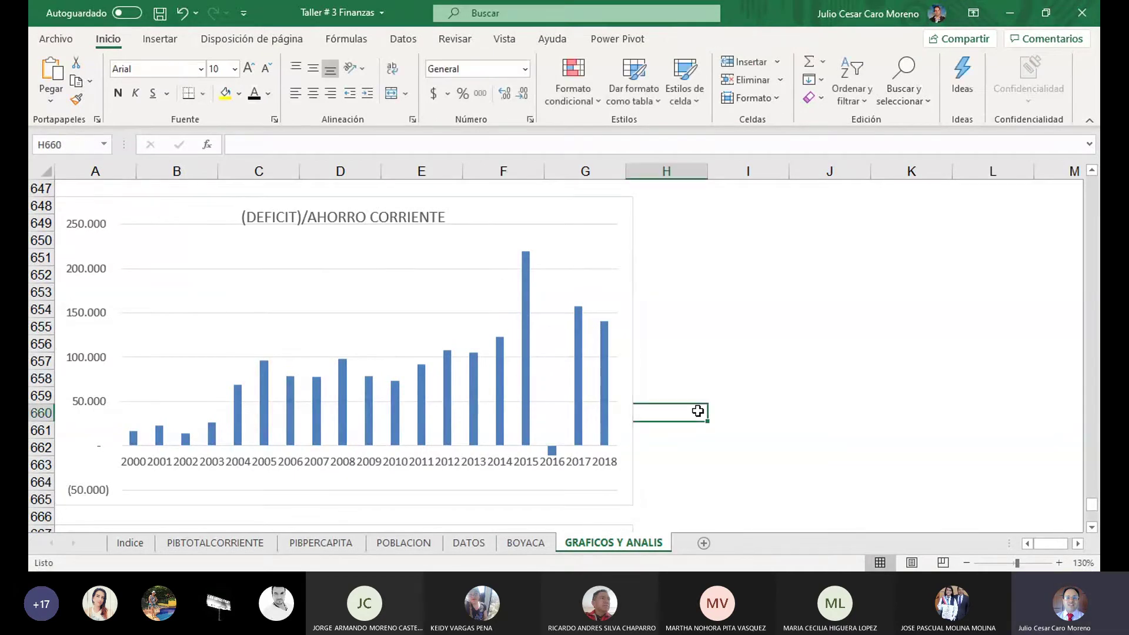
Examine the deficit and surplus years in the (DEFICIT)/SUPERAVIT TOTAL chart for 2000 to 2018.
scroll(696, 411, "down", 1)
scroll(694, 411, "down", 4)
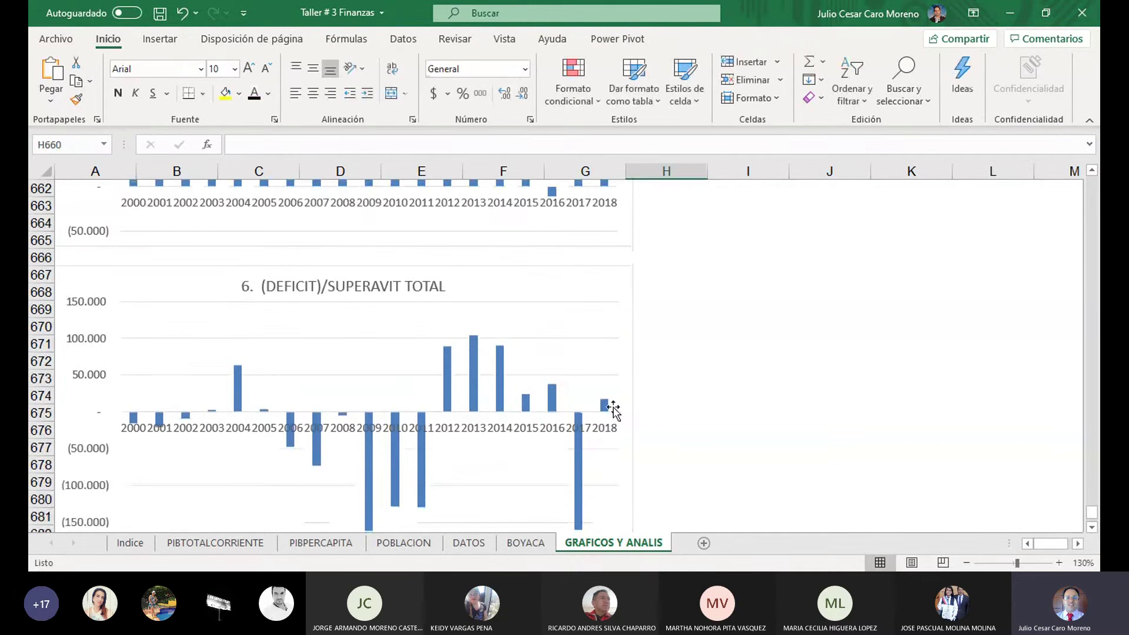
scroll(614, 410, "down", 3)
scroll(613, 410, "up", 1)
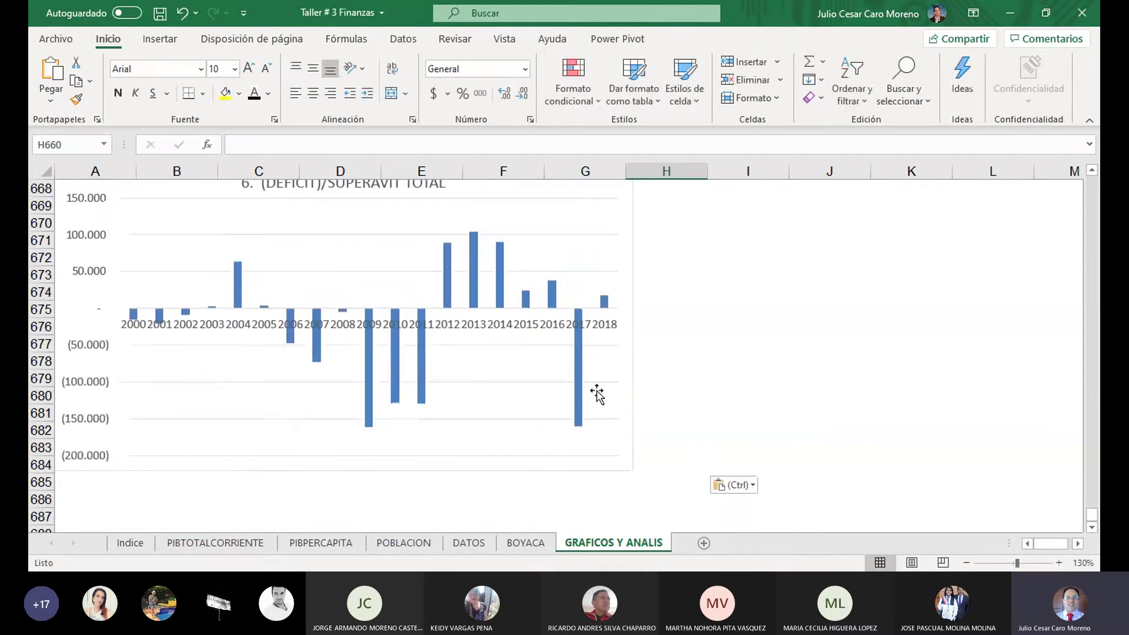
scroll(596, 394, "down", 1)
scroll(595, 393, "up", 1)
scroll(596, 393, "down", 1)
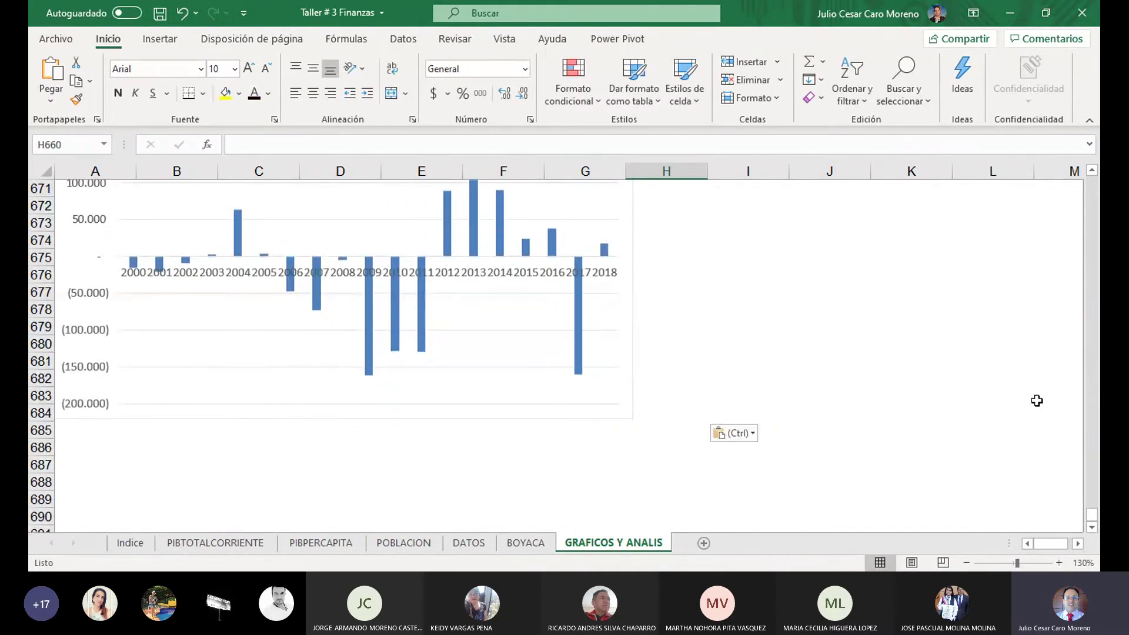
left_click(1092, 171)
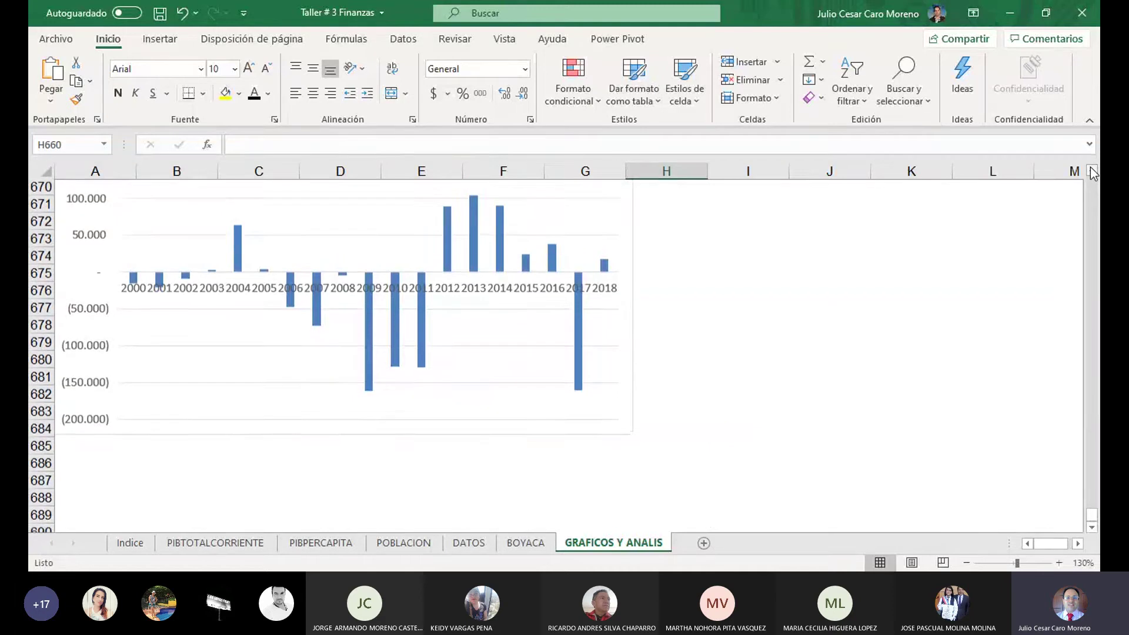
left_click(1092, 171)
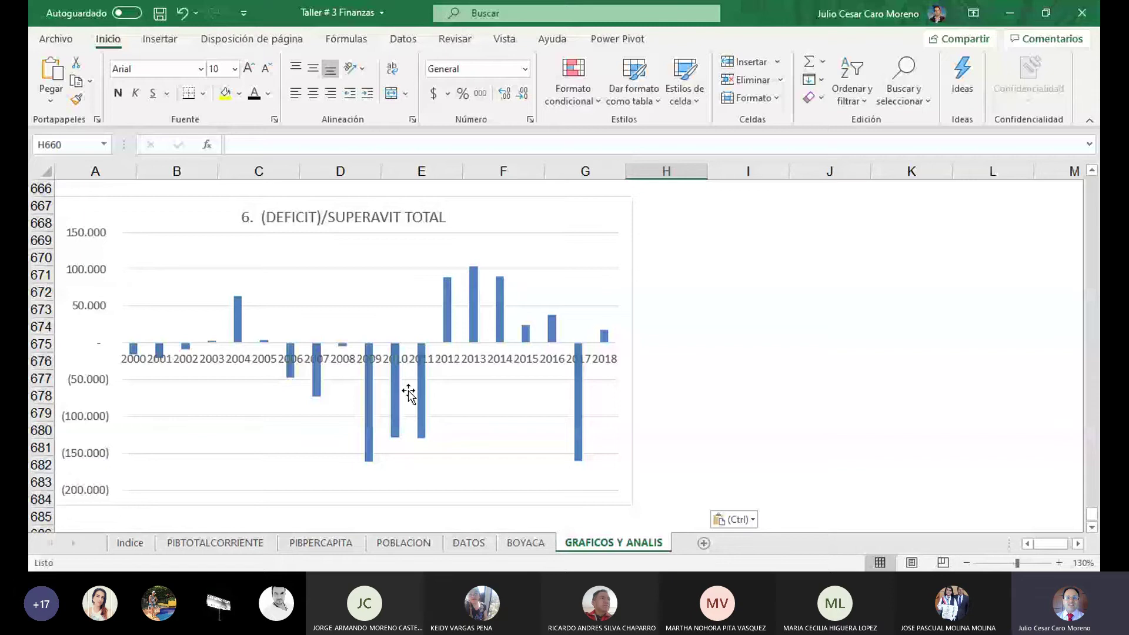
left_click(717, 398)
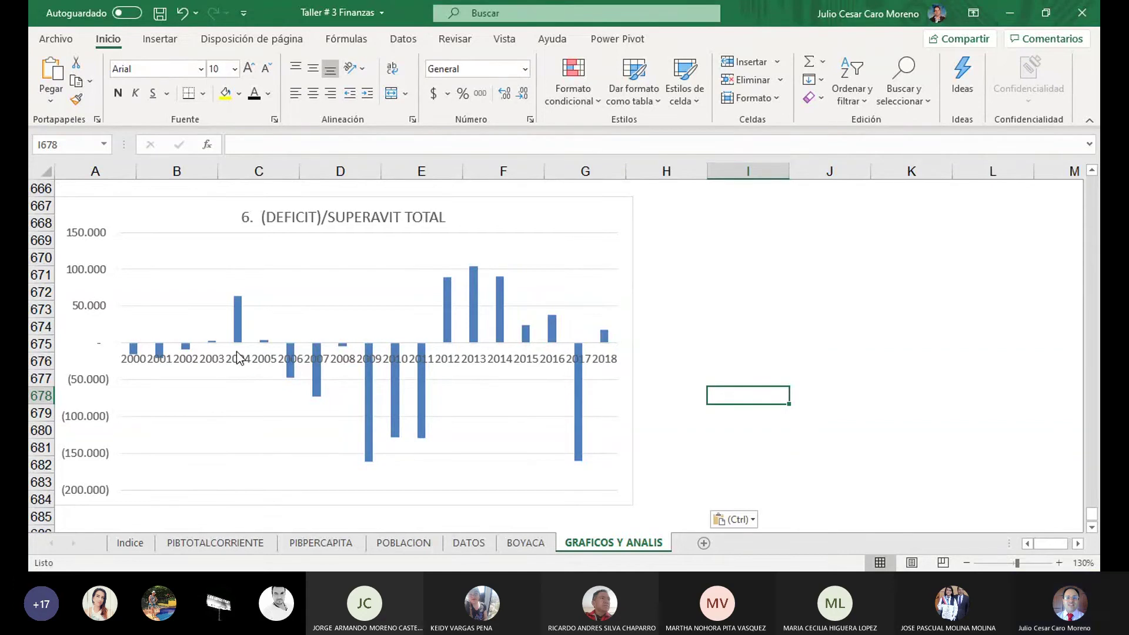
Review the (DEFICIT)/SUPERAVIT TOTAL chart alongside the current savings chart above it.
left_click(411, 250)
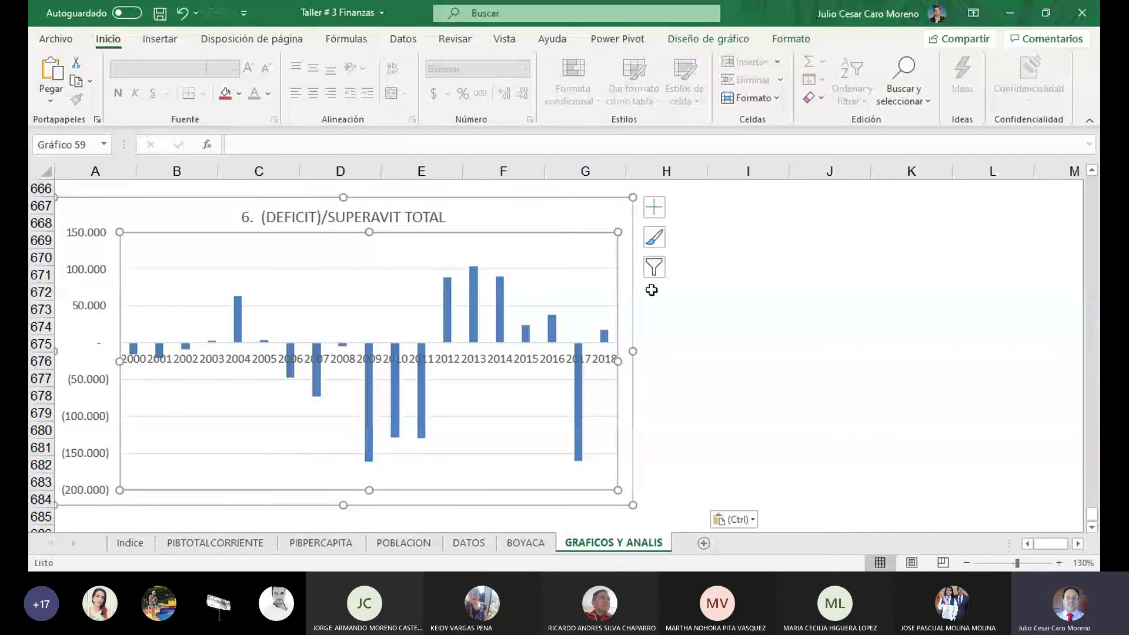
left_click(673, 325)
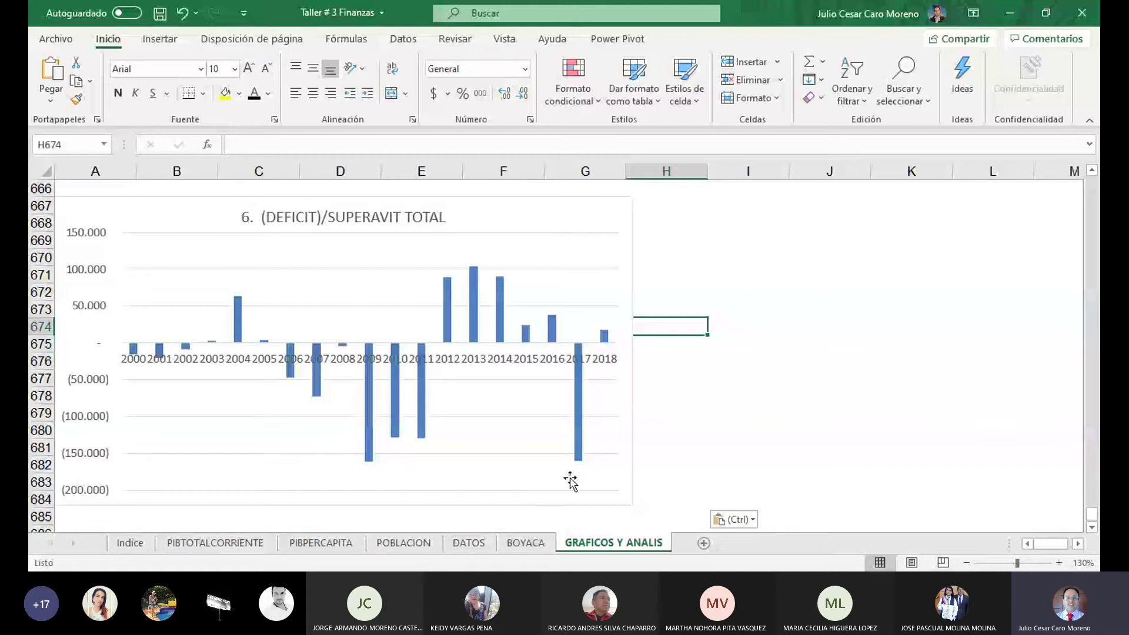
left_click(711, 431)
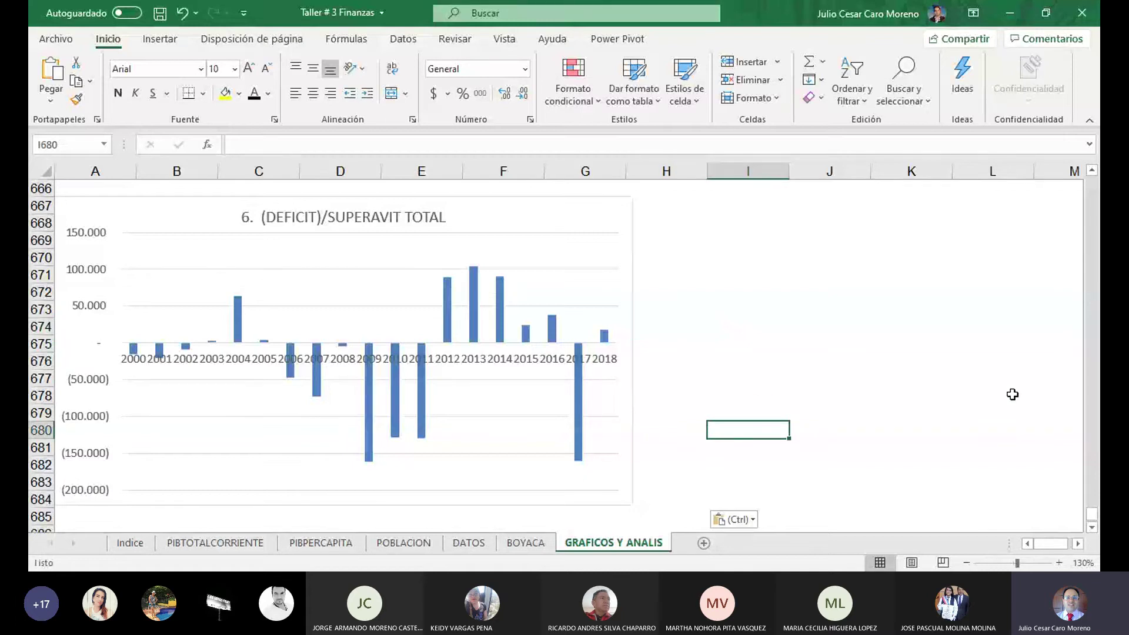
scroll(828, 295, "up", 2)
scroll(828, 295, "up", 1)
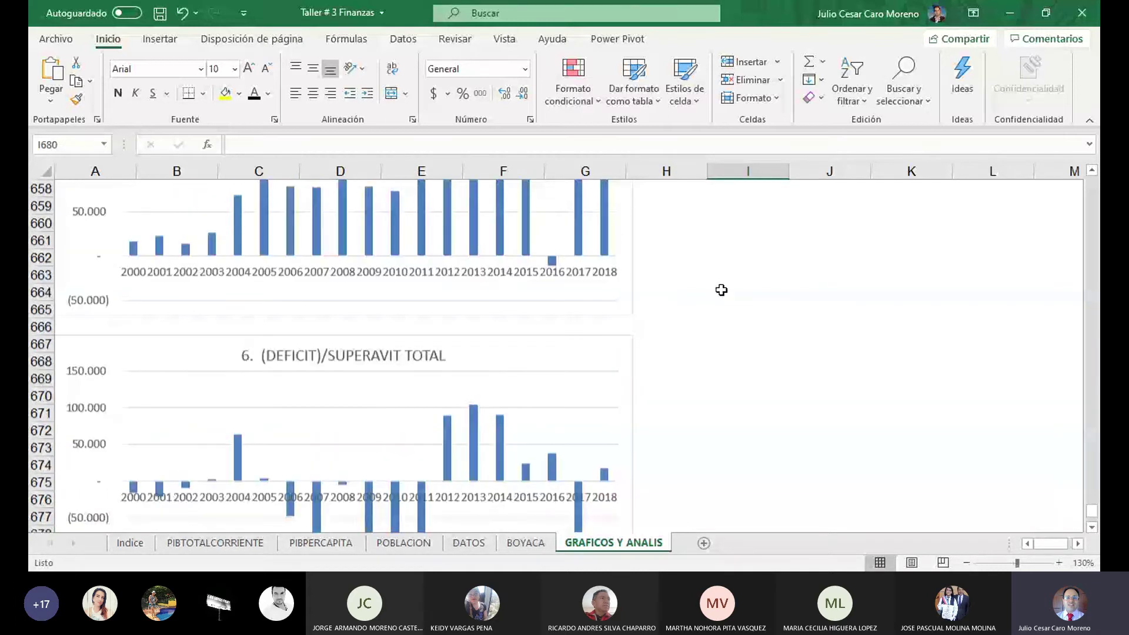
scroll(559, 284, "down", 6)
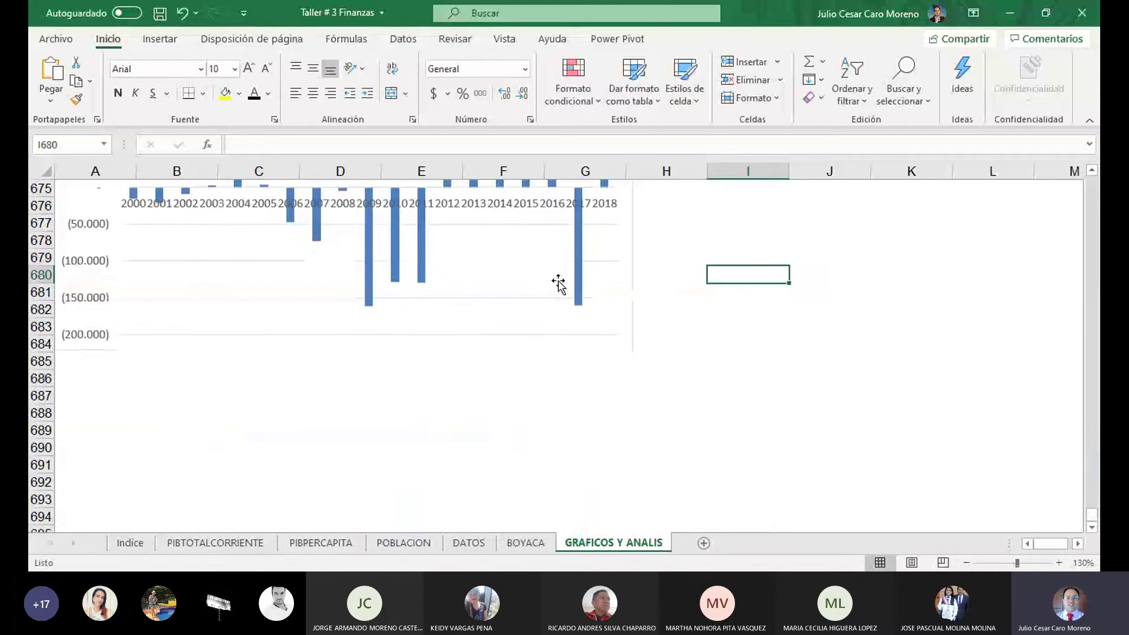
scroll(559, 285, "up", 4)
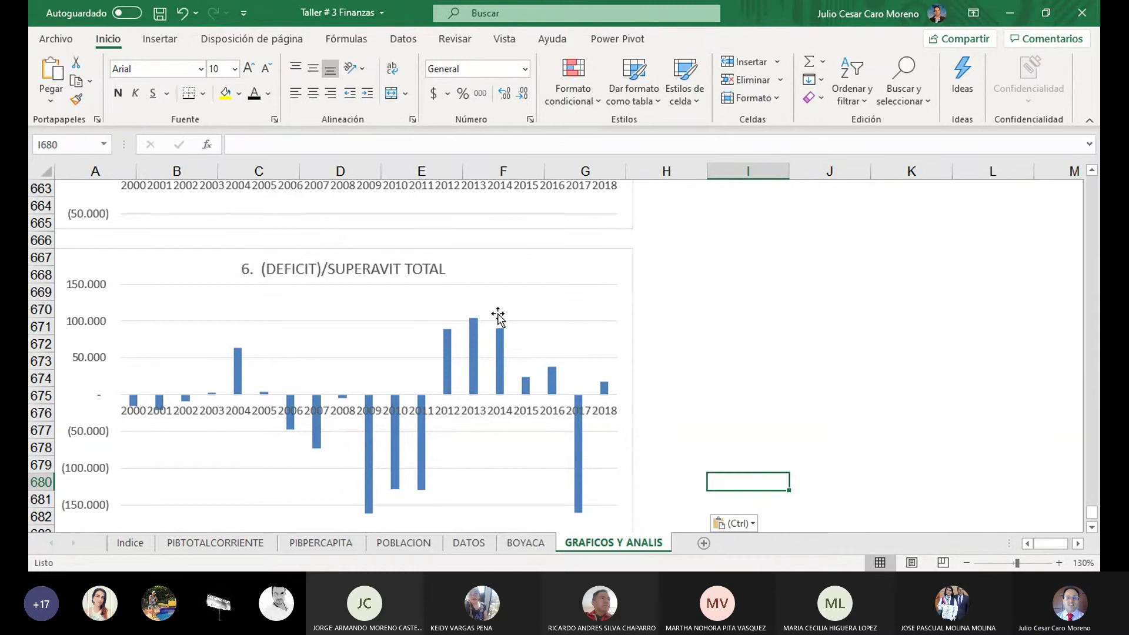
Delete the leftover (DEFICIT)/SUPERAVIT TOTAL chart from the BOYACA sheet.
left_click(524, 543)
left_click(458, 412)
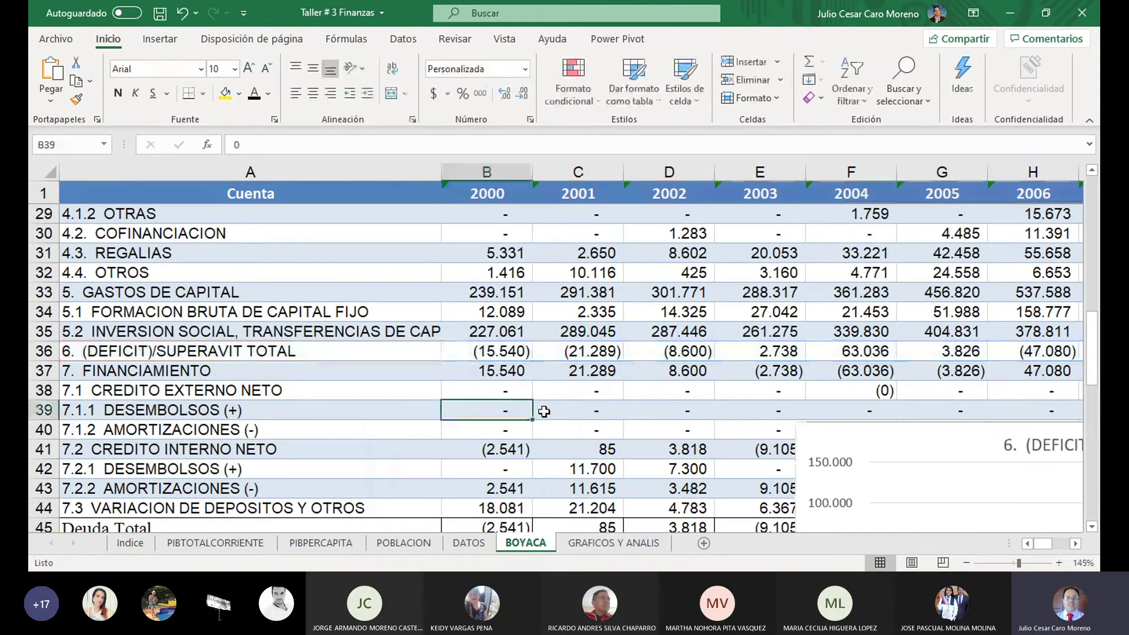
scroll(543, 412, "down", 2)
left_click(872, 327)
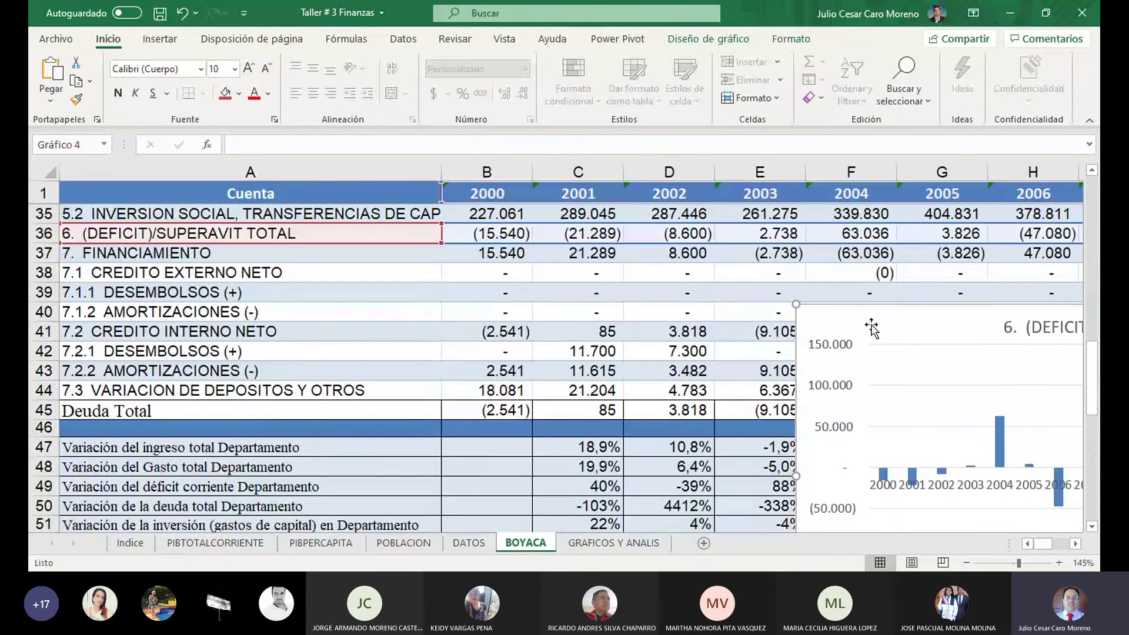
key("Delete")
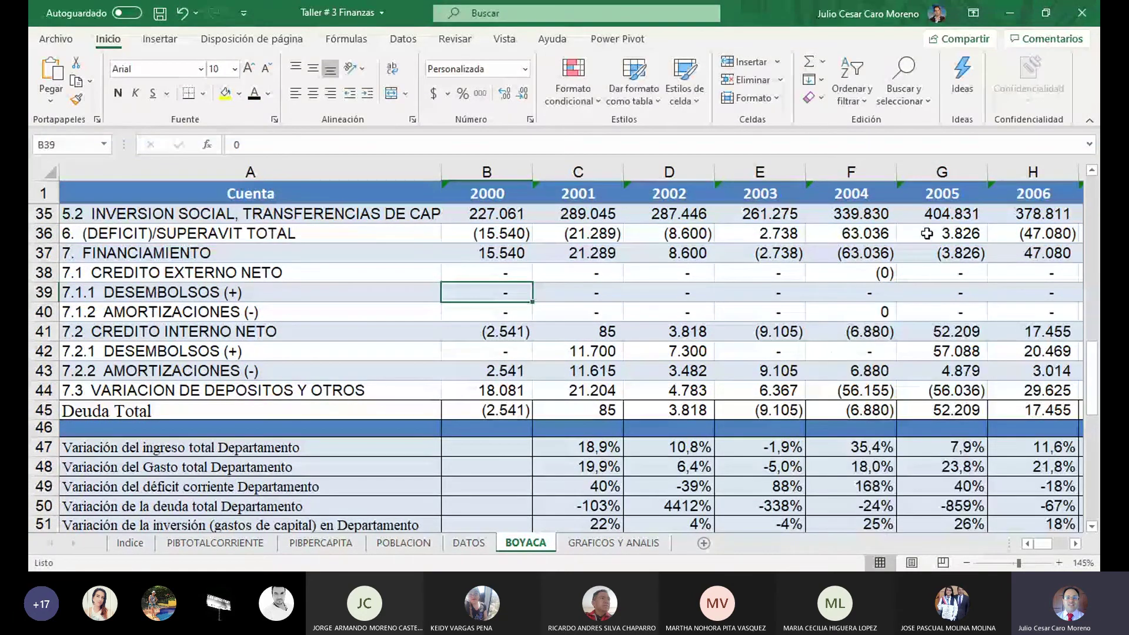
Set the font color of the 2001 current savings variation in C69 to black and check its formula.
scroll(579, 421, "down", 1)
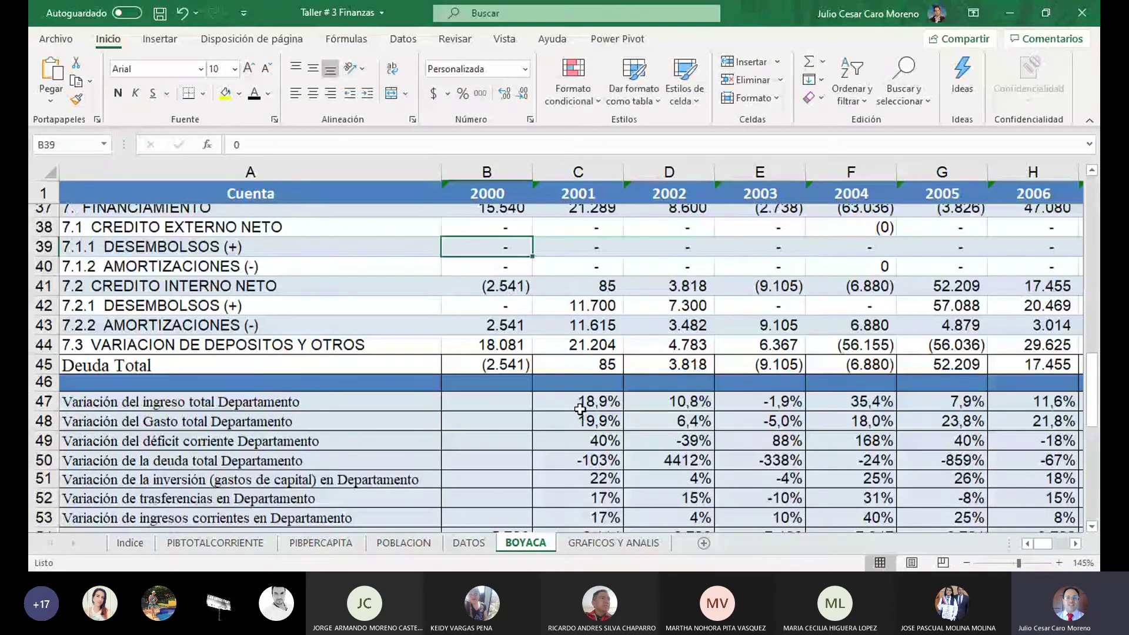
scroll(579, 408, "down", 14)
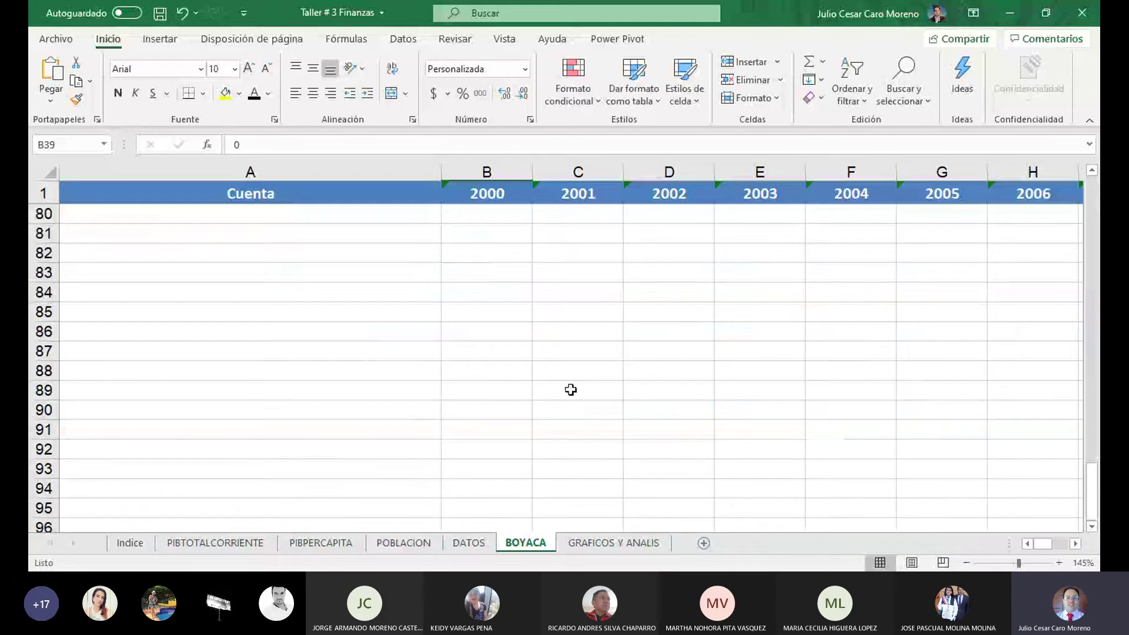
scroll(1041, 359, "up", 5)
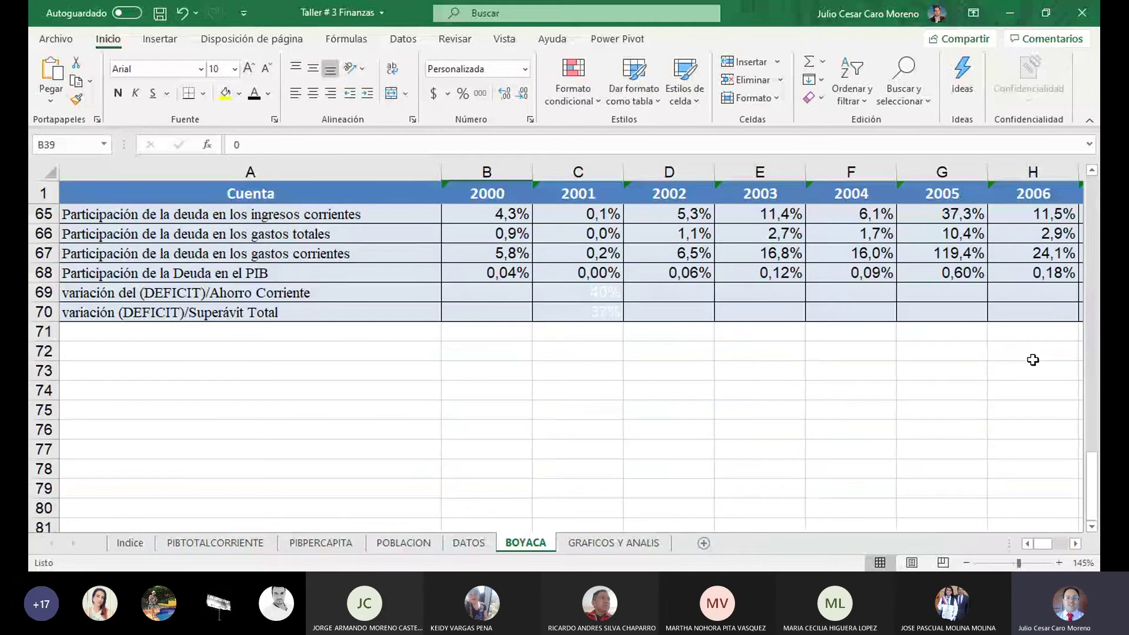
scroll(988, 353, "down", 1)
scroll(967, 350, "up", 3)
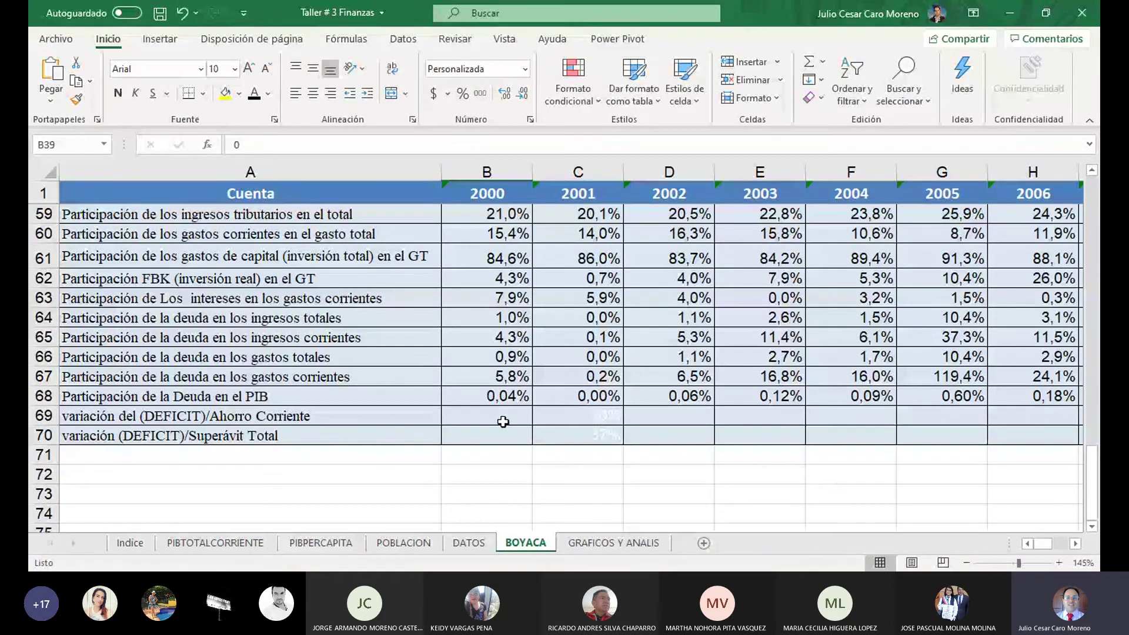
left_click(563, 420)
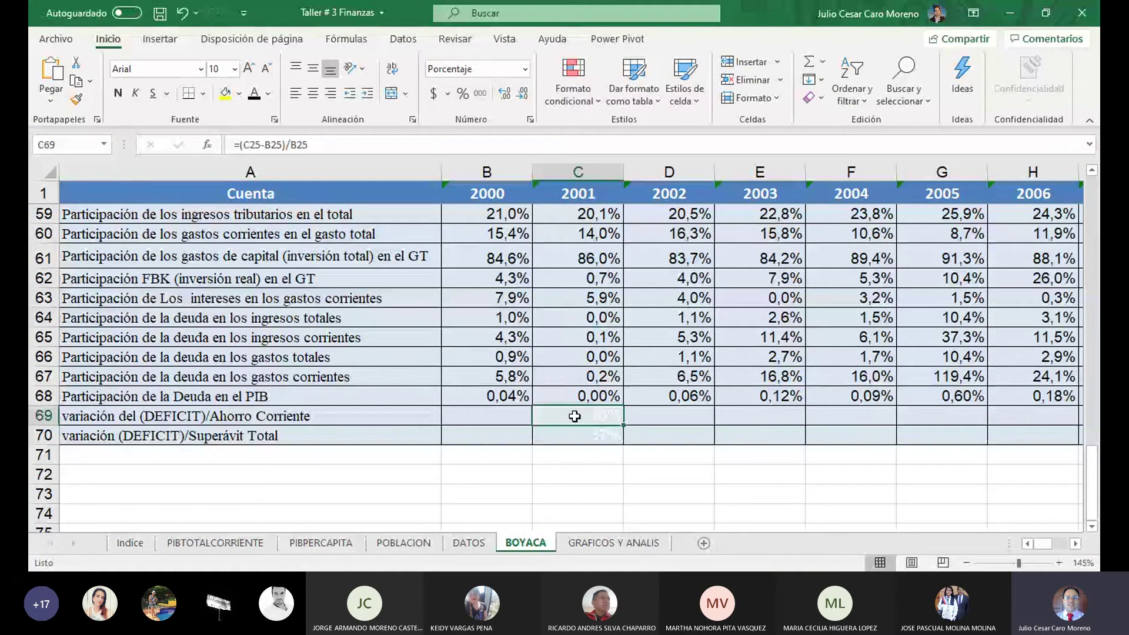
left_click(255, 97)
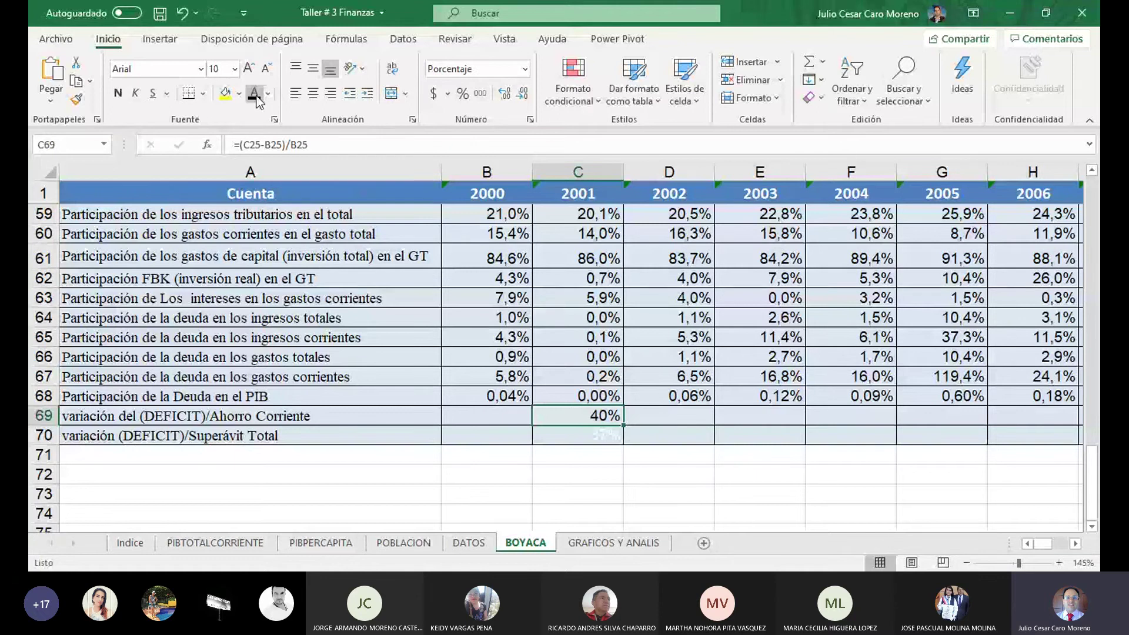
key("F2")
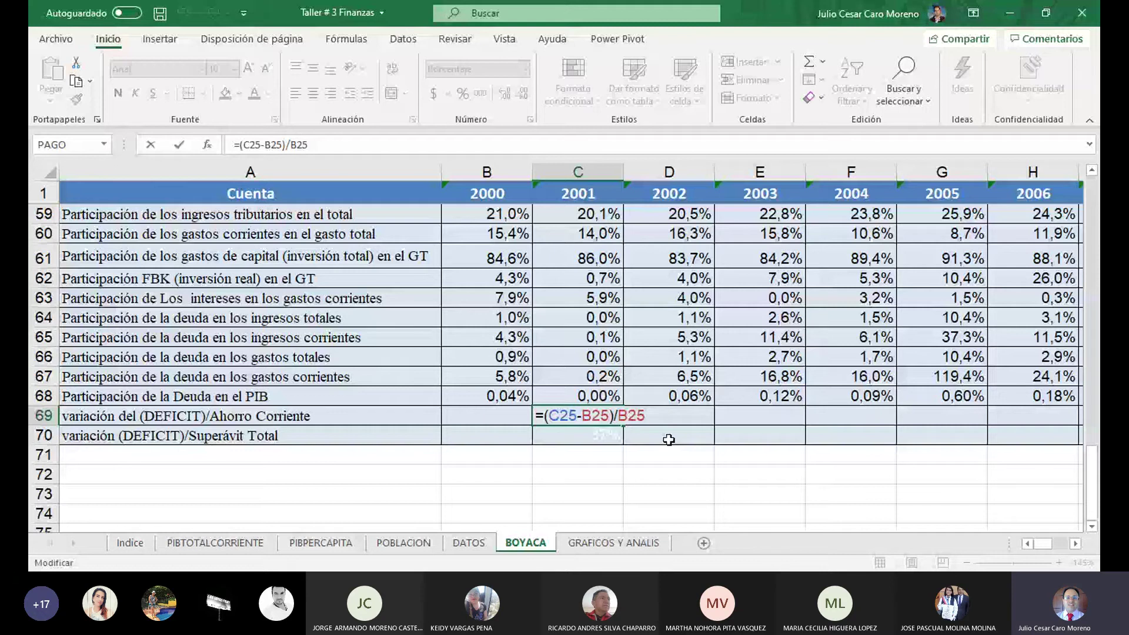
key("Return")
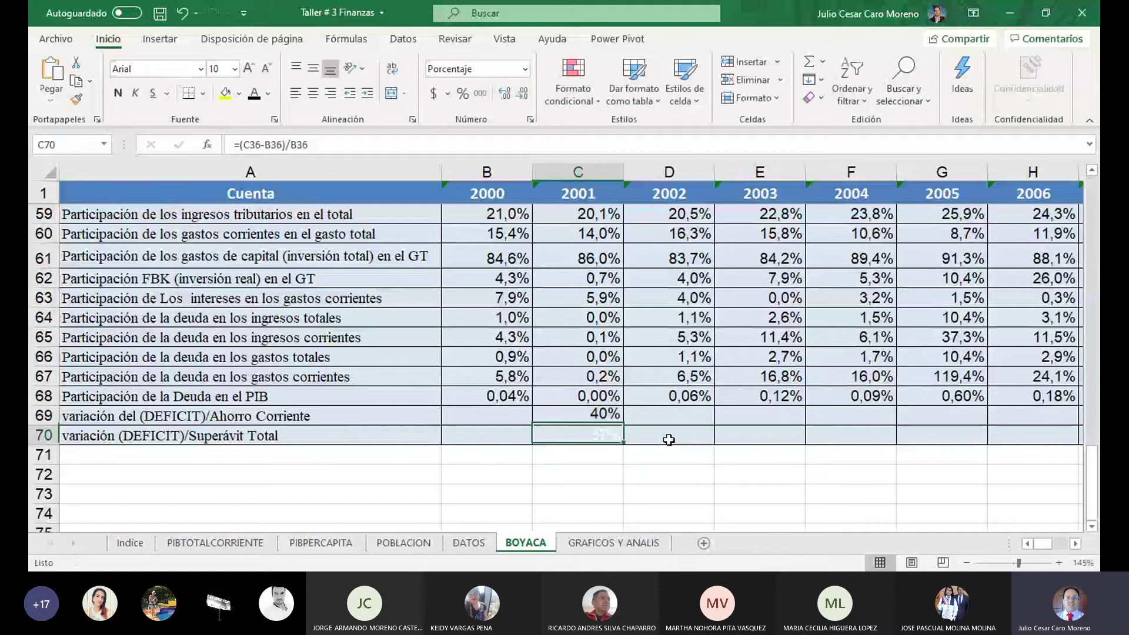
Fill the current savings variation formula from C69 across to 2018 in T69 and check the average in U69.
left_click(620, 420)
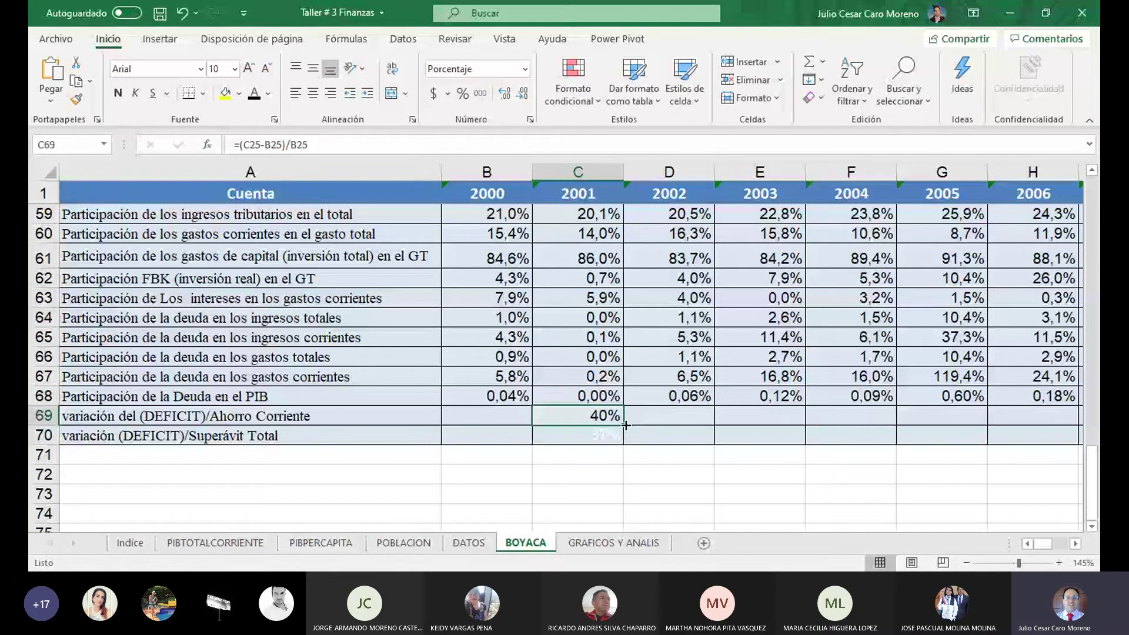
left_click_drag(625, 424, 859, 418)
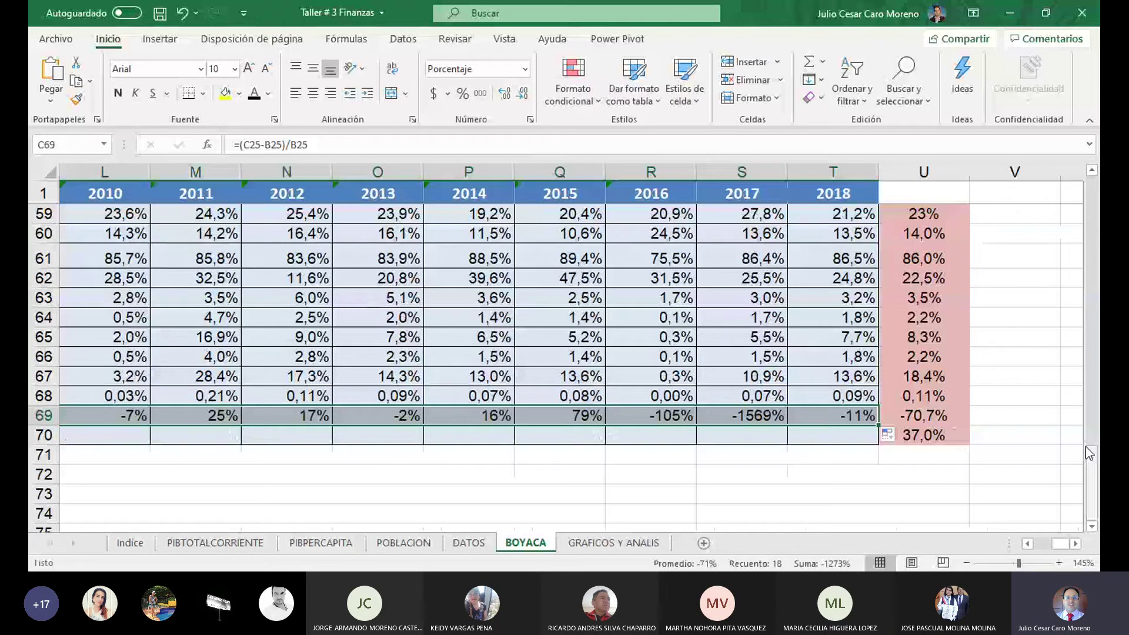
left_click(941, 417)
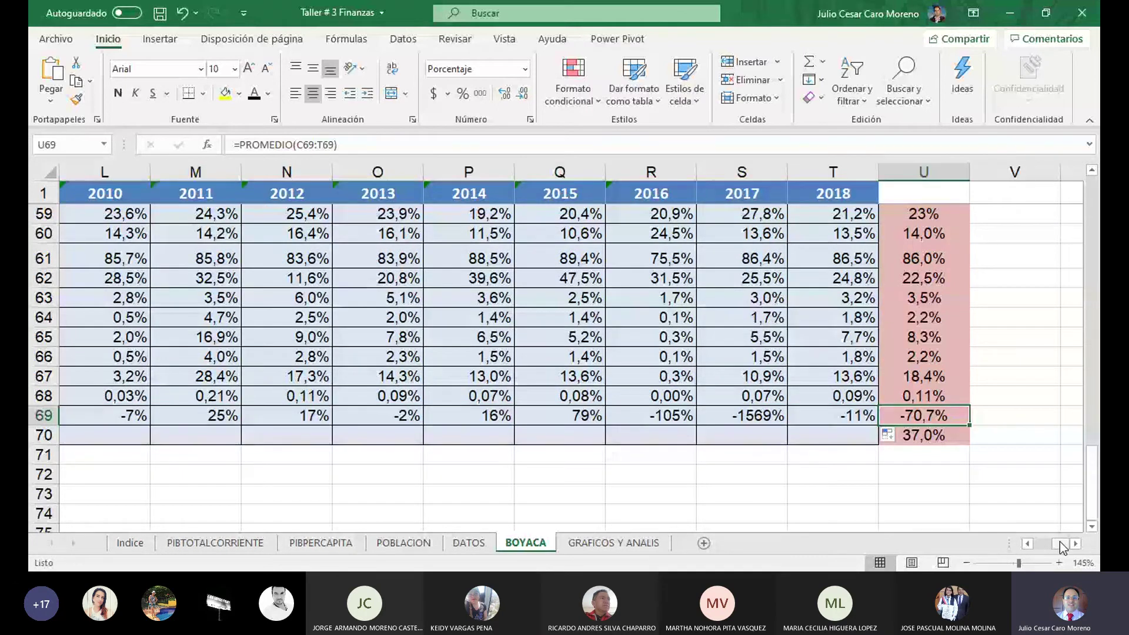
left_click_drag(1061, 544, 1026, 545)
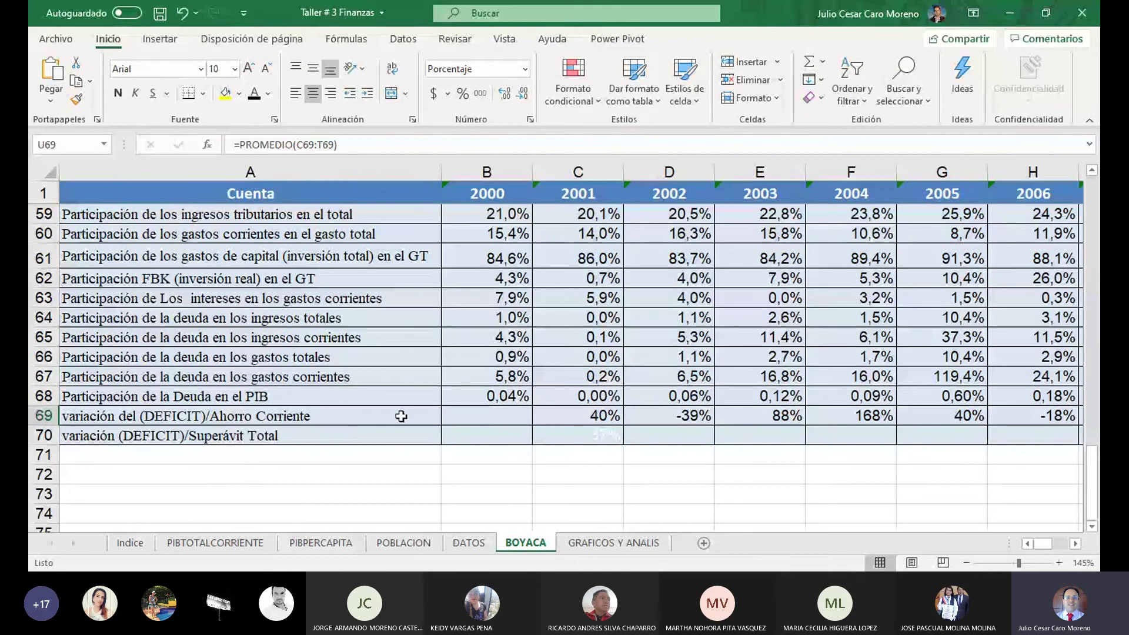
Insert a 2D line chart of the (DEFICIT)/Ahorro Corriente variation from A69:T69.
left_click(401, 417)
key("ctrl+shift+Right")
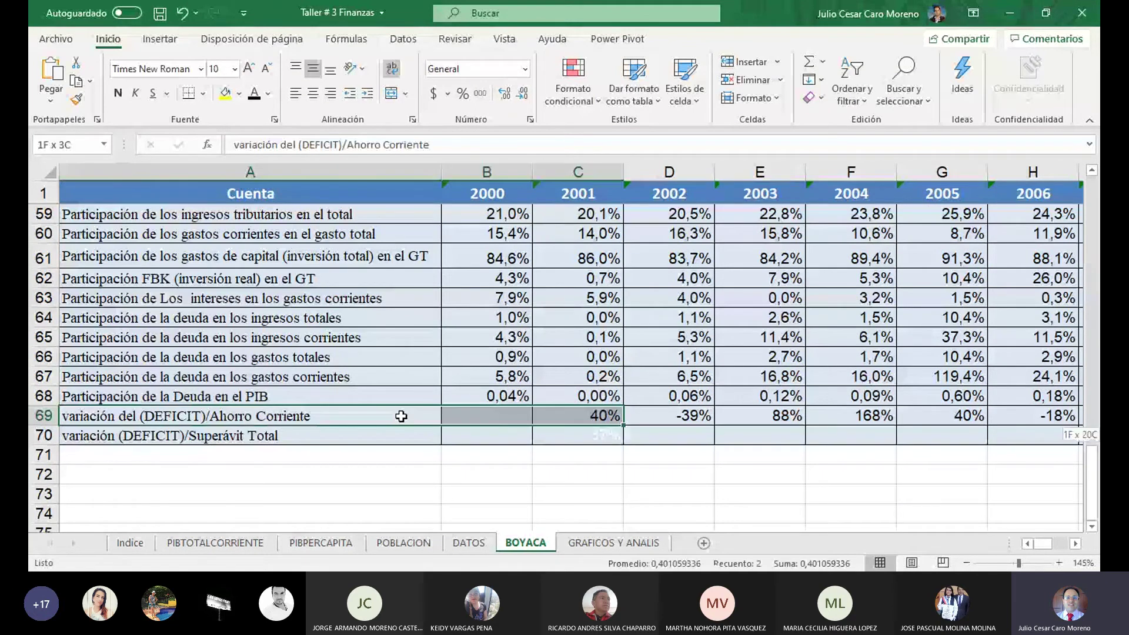
key("ctrl+shift+Right")
key("shift+Left")
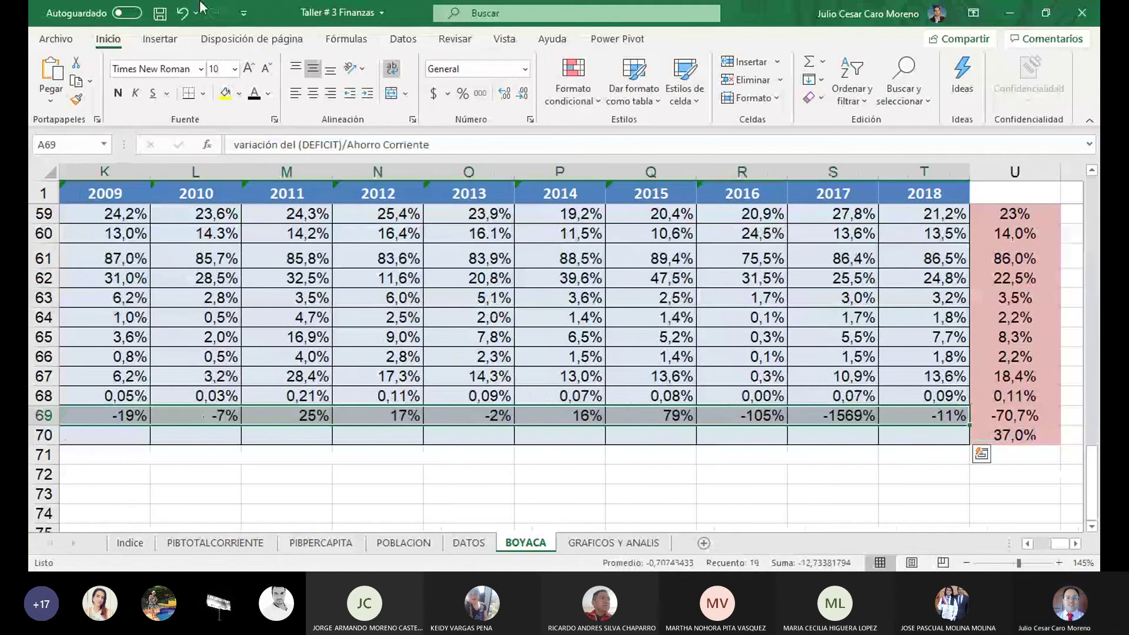
left_click(161, 40)
left_click(414, 79)
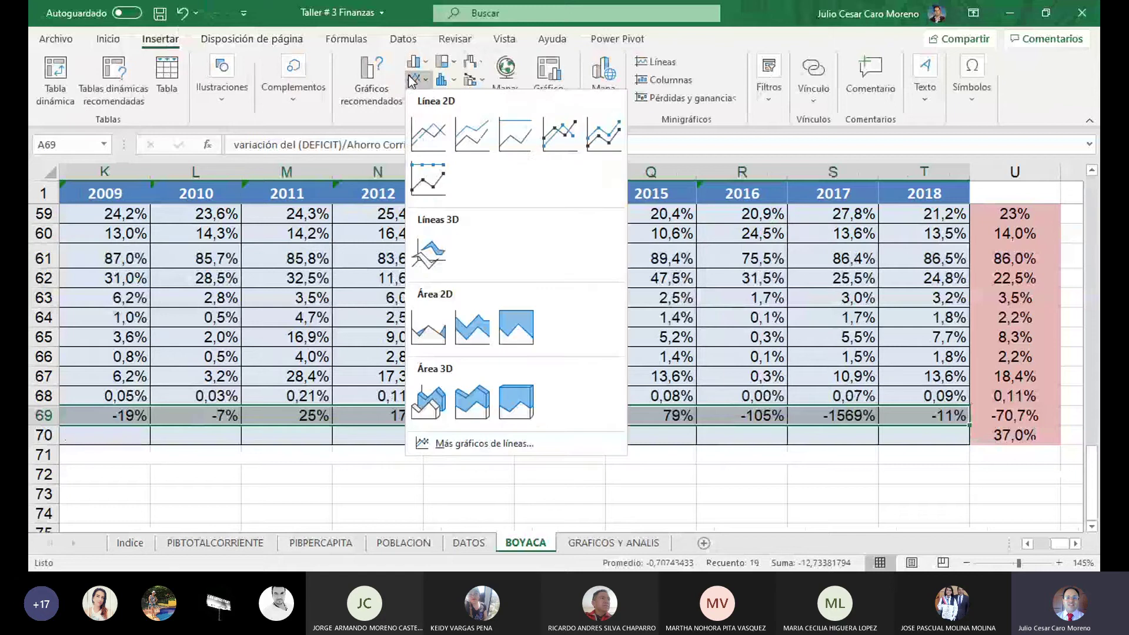
left_click(429, 131)
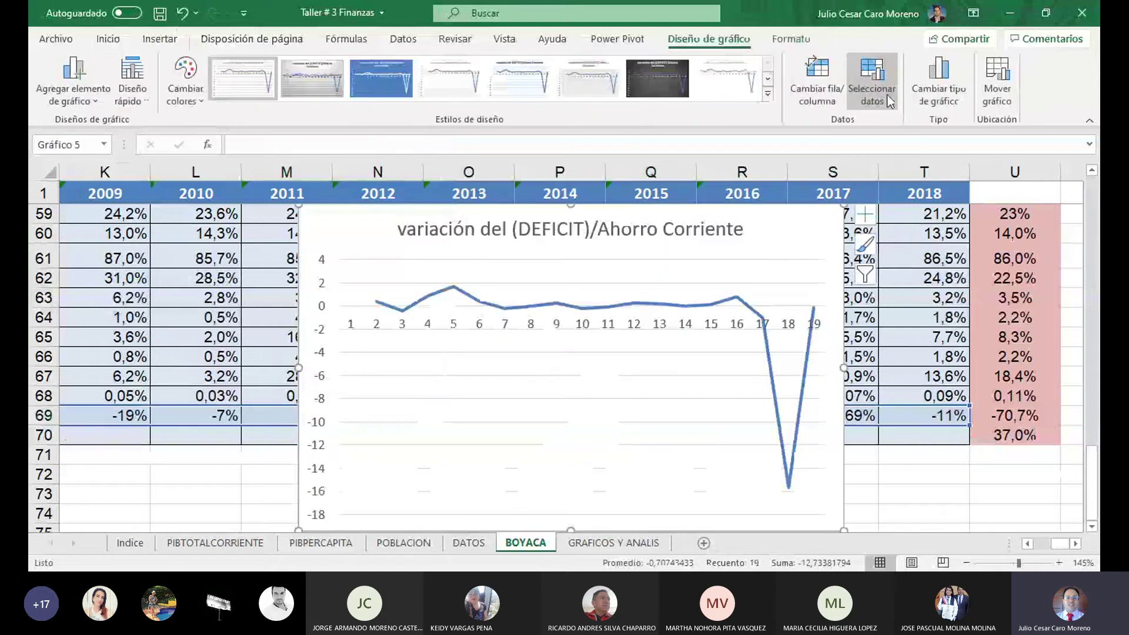
Set the line chart's horizontal axis labels to the years 2000 to 2018 in row 1.
left_click(941, 88)
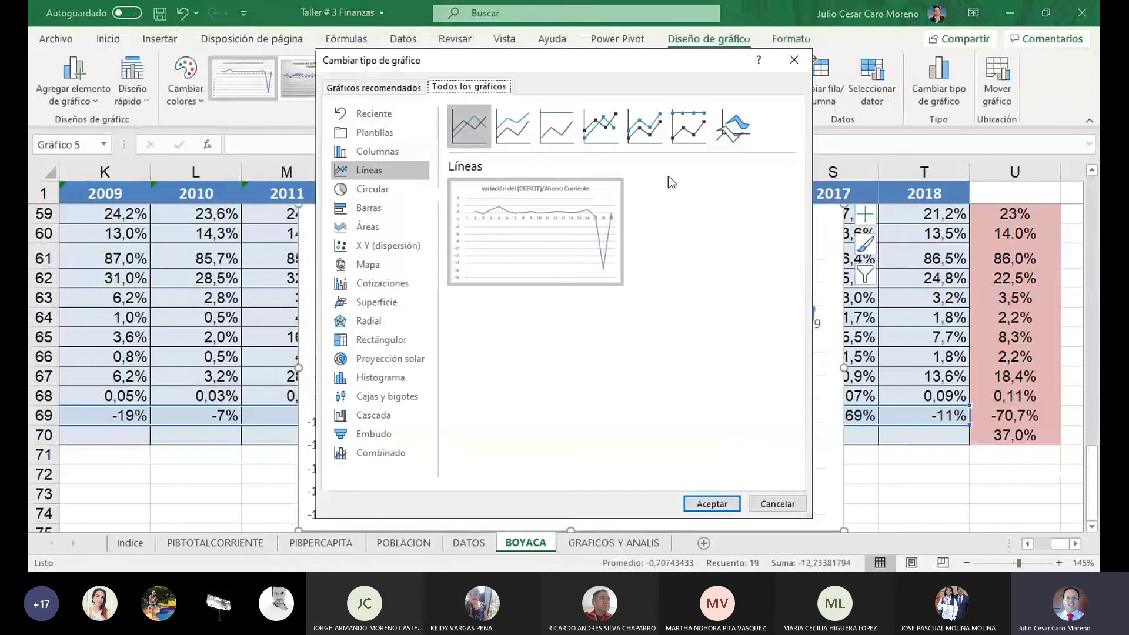
left_click(795, 60)
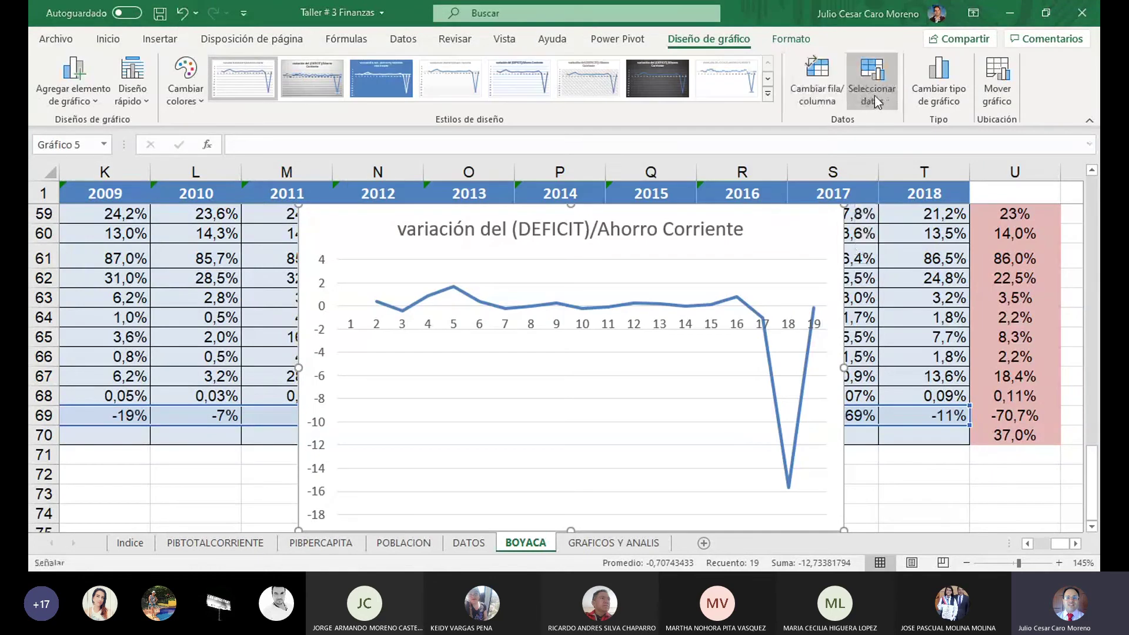
left_click(873, 95)
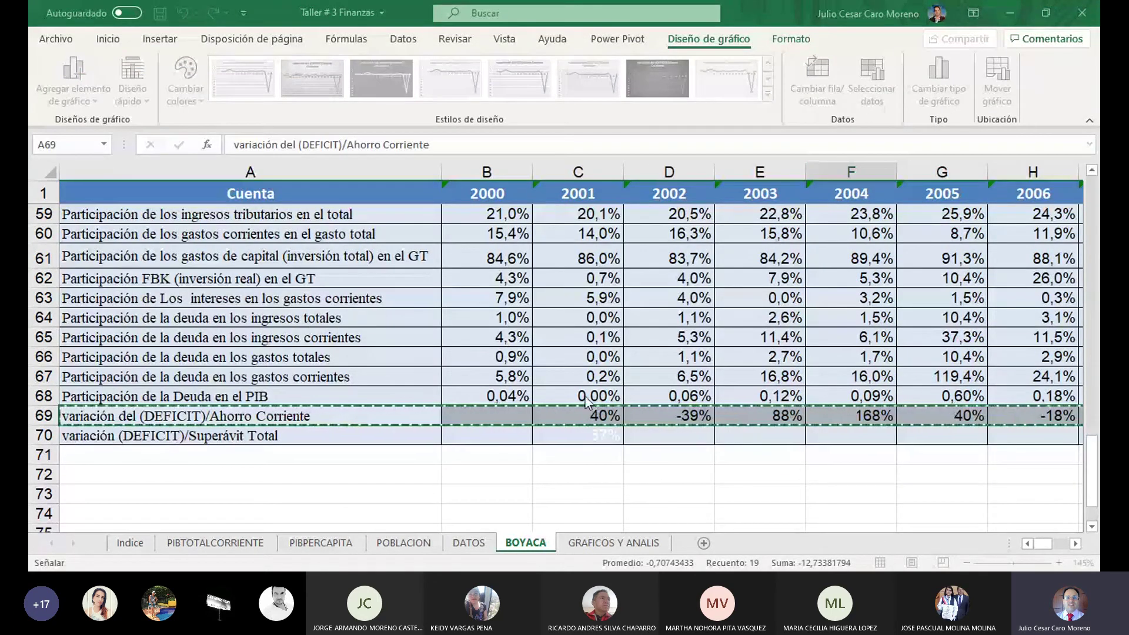
left_click(569, 378)
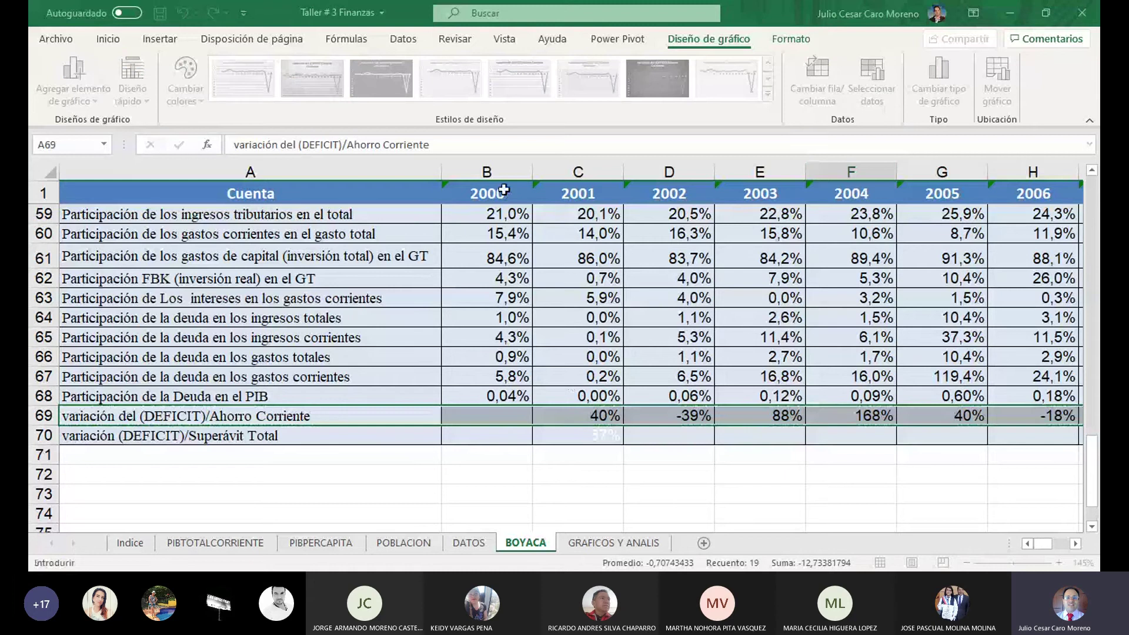
left_click(504, 189)
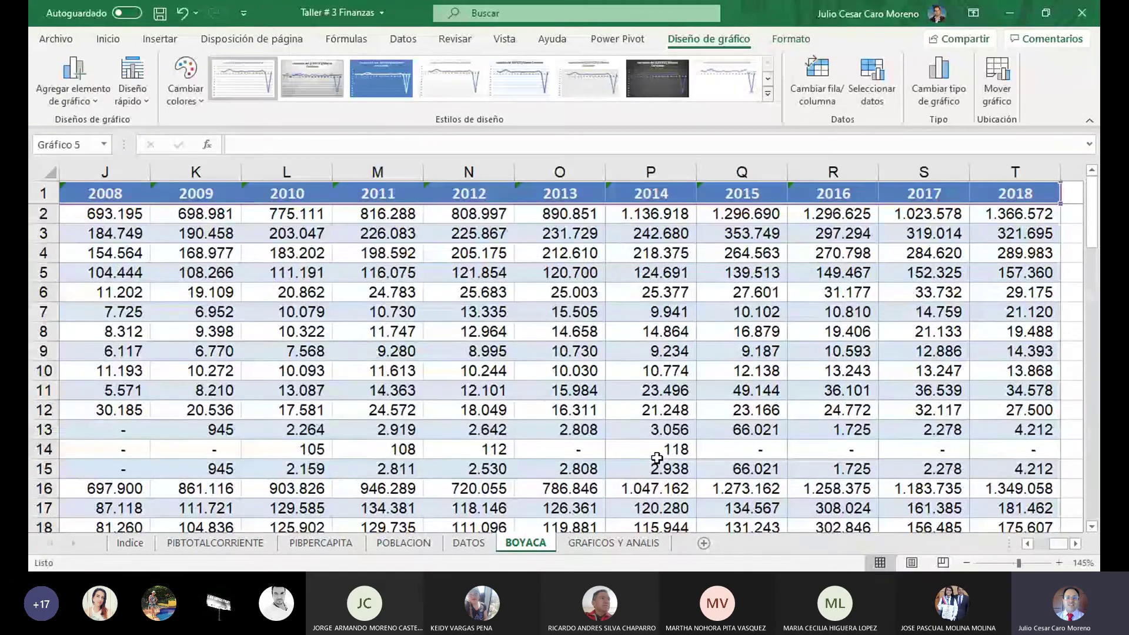
Resize the (DEFICIT)/Ahorro Corriente variation chart to 8 cm high and 15 cm wide.
scroll(660, 455, "down", 12)
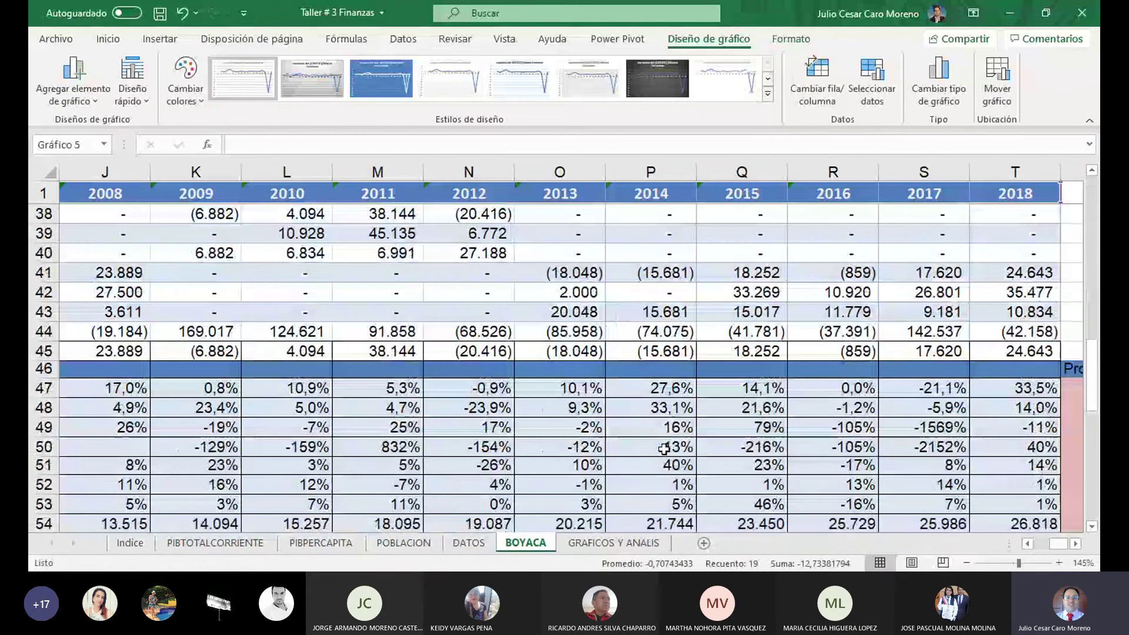
scroll(664, 449, "down", 10)
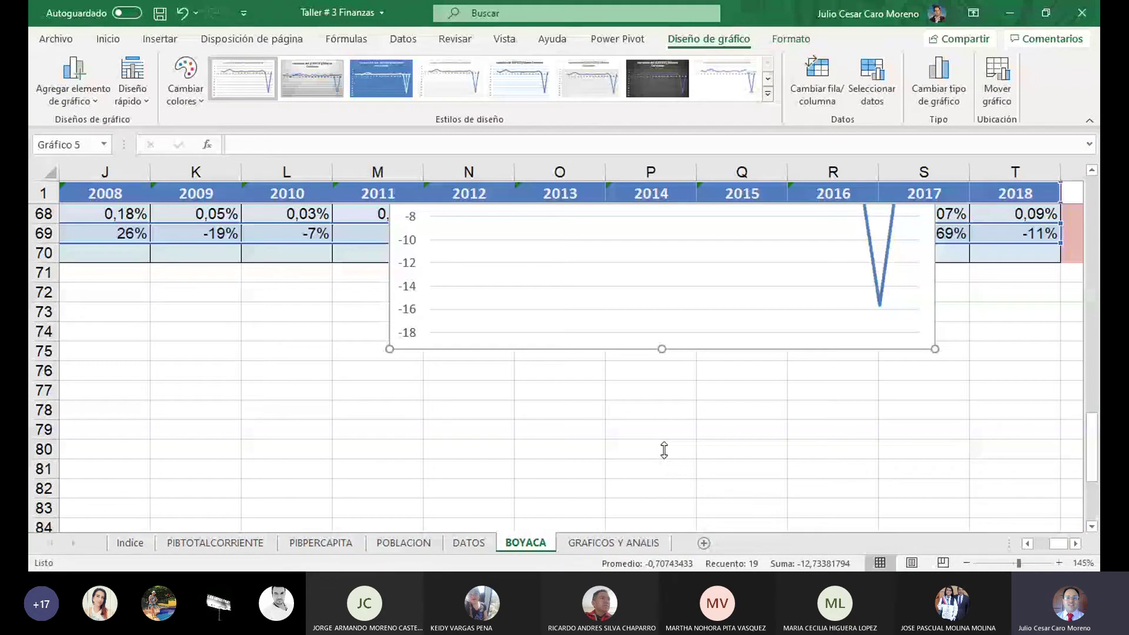
scroll(663, 450, "up", 5)
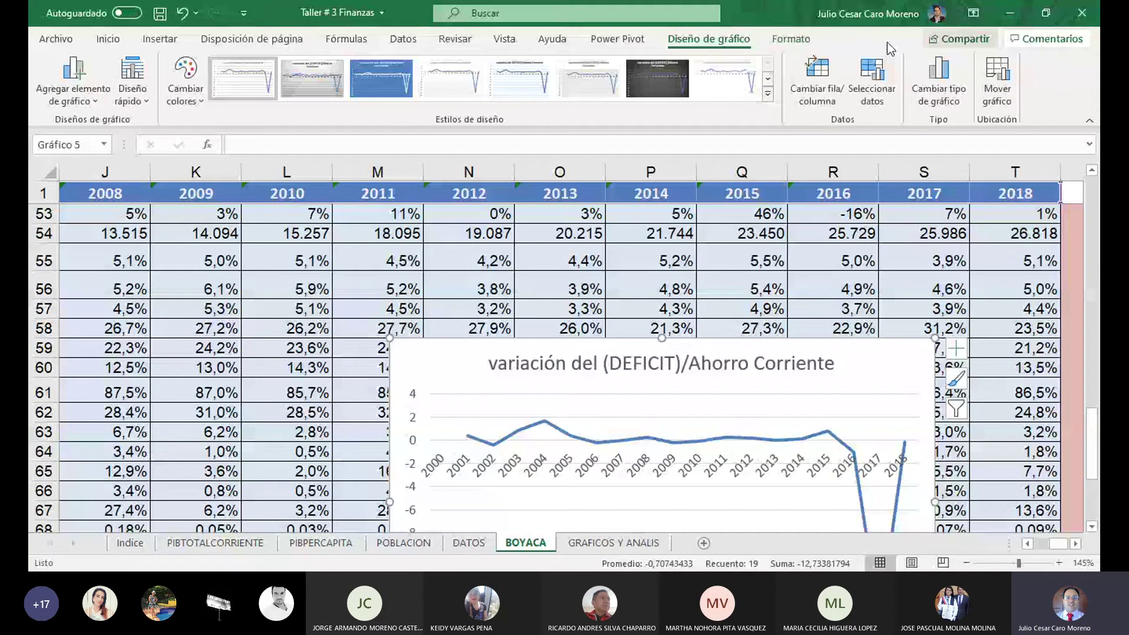
left_click(791, 39)
left_click(953, 69)
type("8")
left_click(965, 95)
type("15")
key("Return")
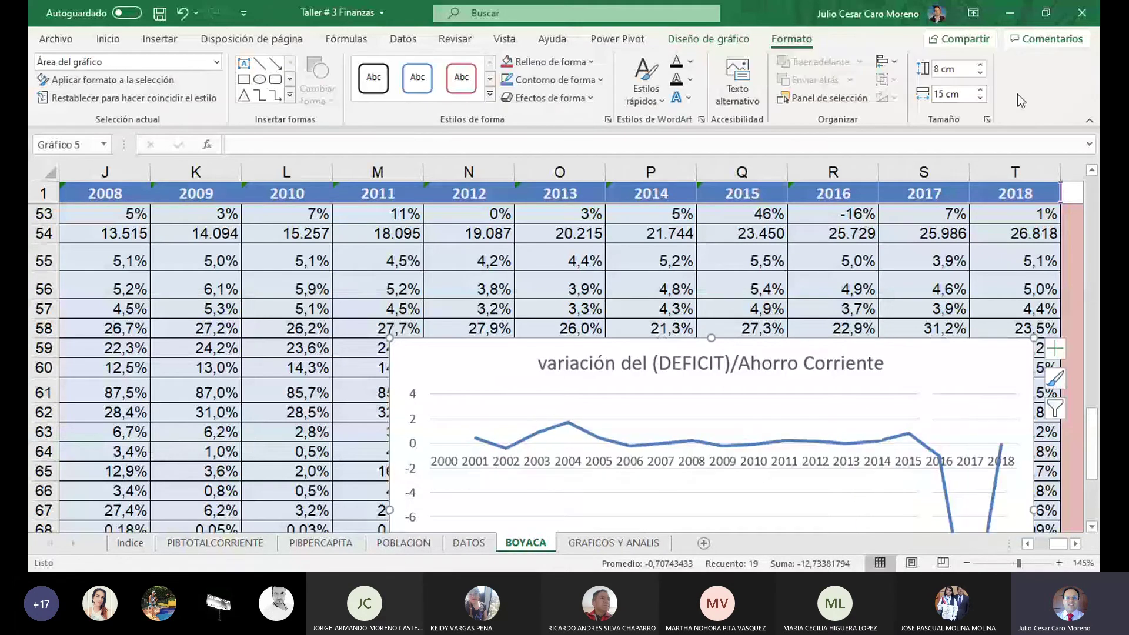
left_click(612, 368)
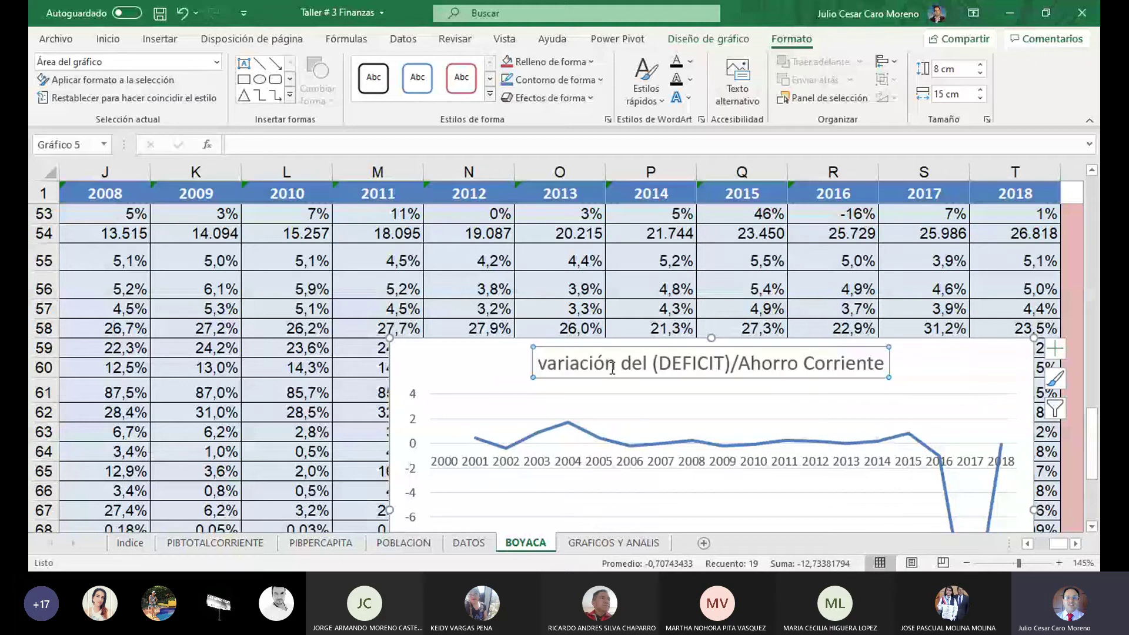
Reduce the current savings variation chart's title to size 12 and copy the chart to cell A686 of the GRAFICOS Y ANALIS sheet.
left_click(109, 39)
left_click(266, 70)
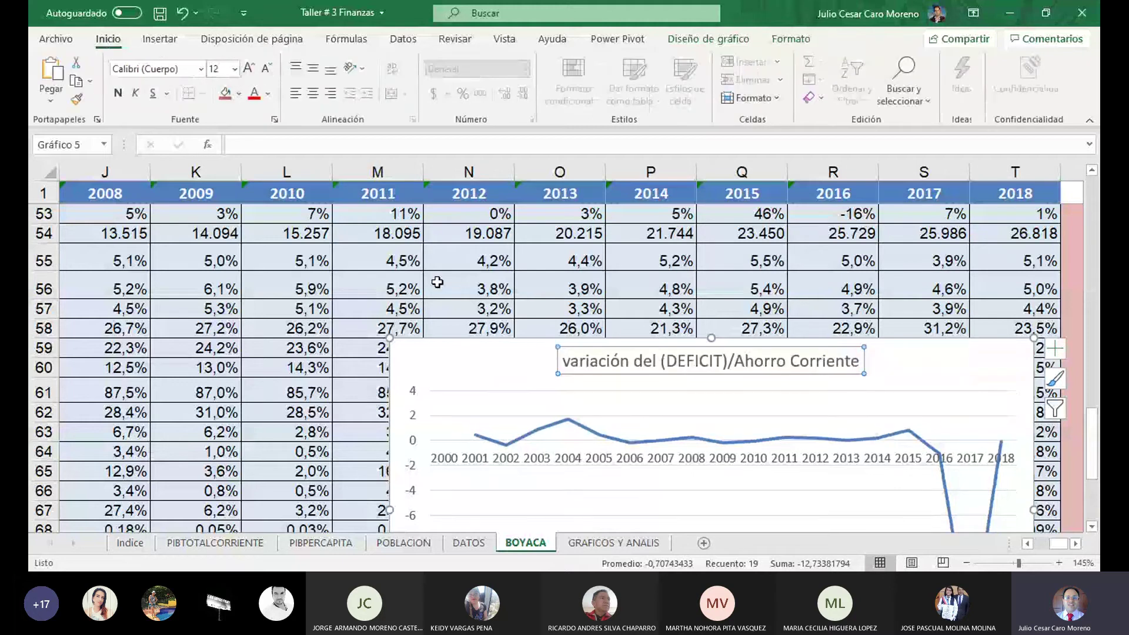
left_click(518, 376)
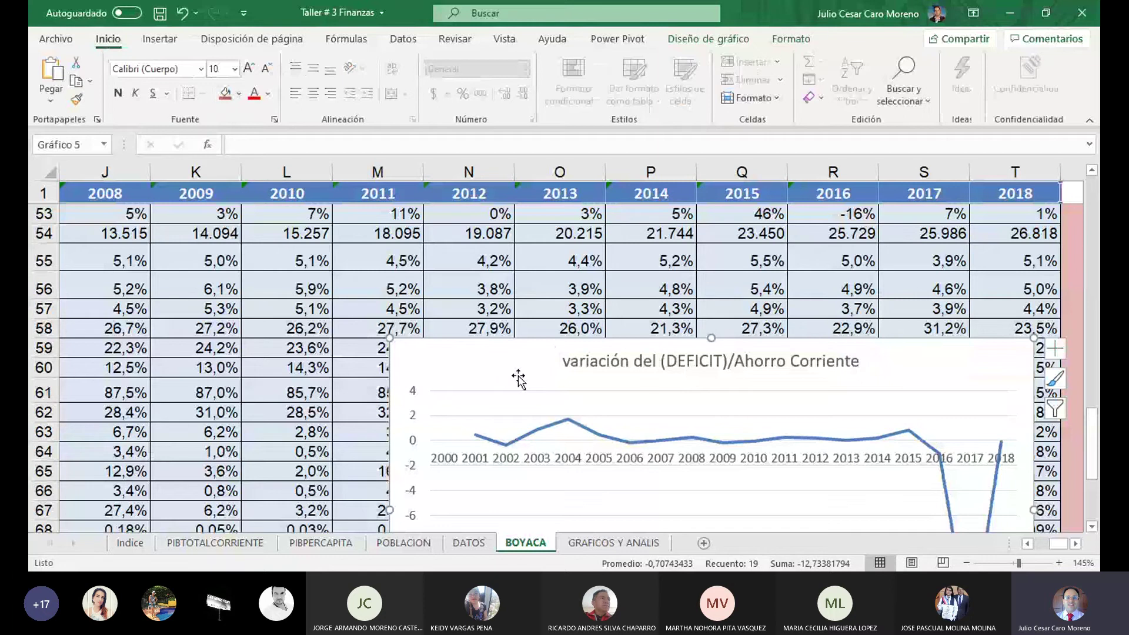
left_click(622, 542)
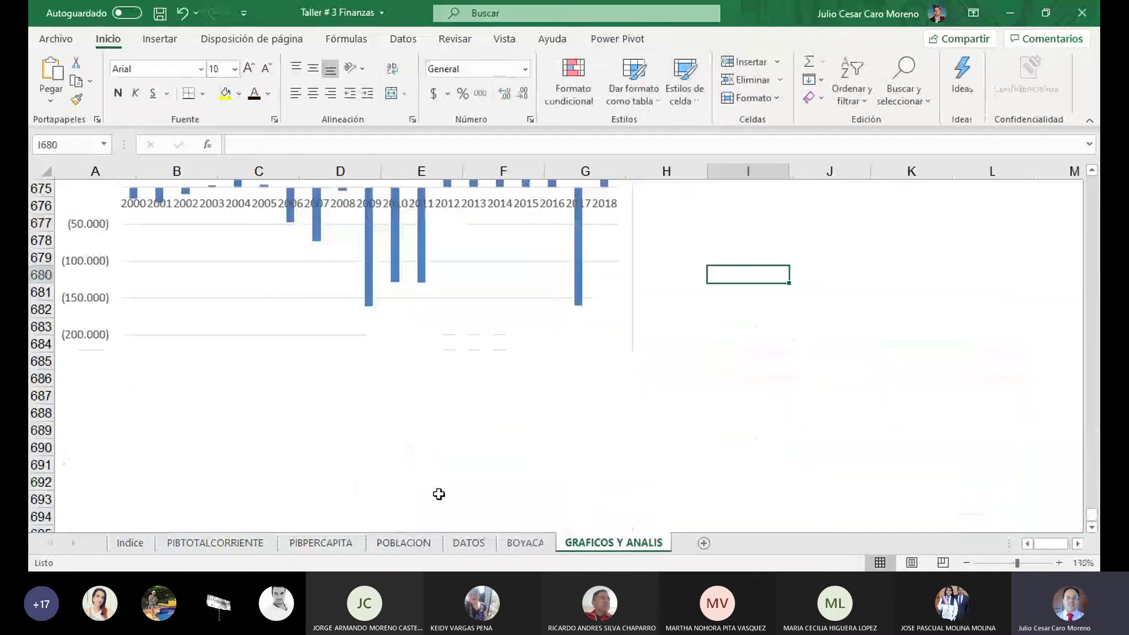
left_click(94, 386)
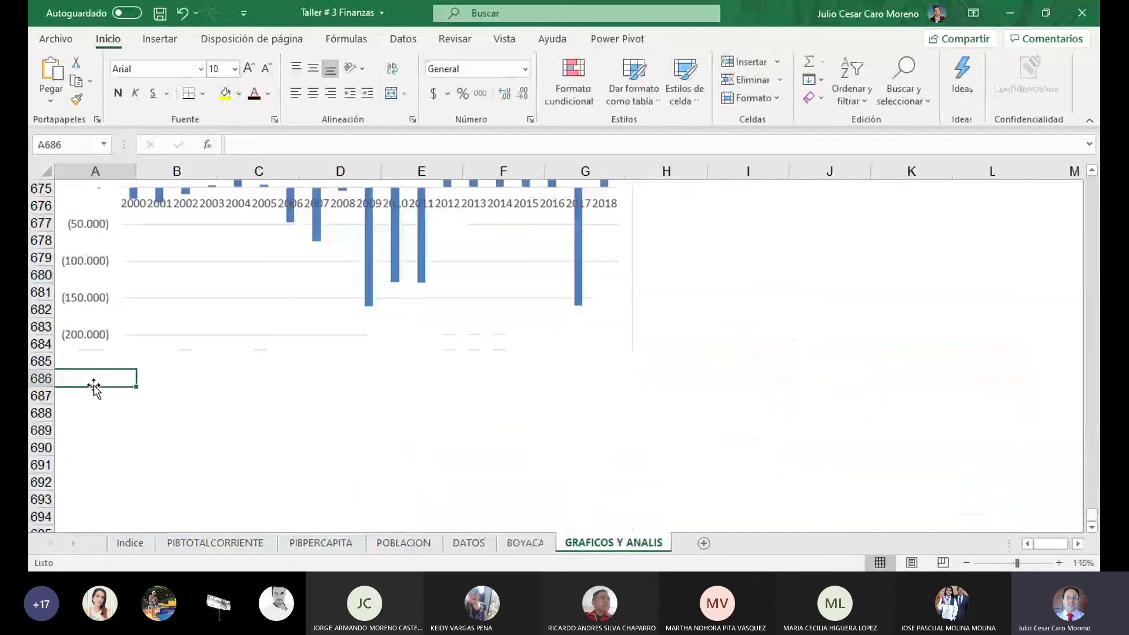
key("ctrl+v")
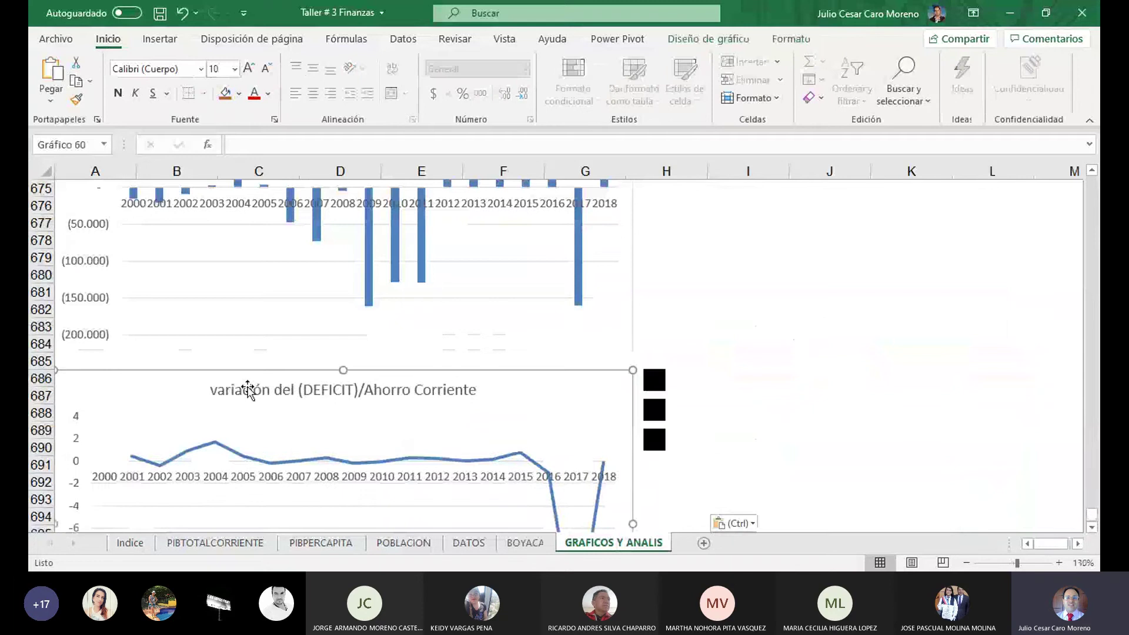
Examine the pasted variation chart and compare it with the yearly (DEFICIT)/AHORRO CORRIENTE column chart above it.
scroll(298, 390, "down", 8)
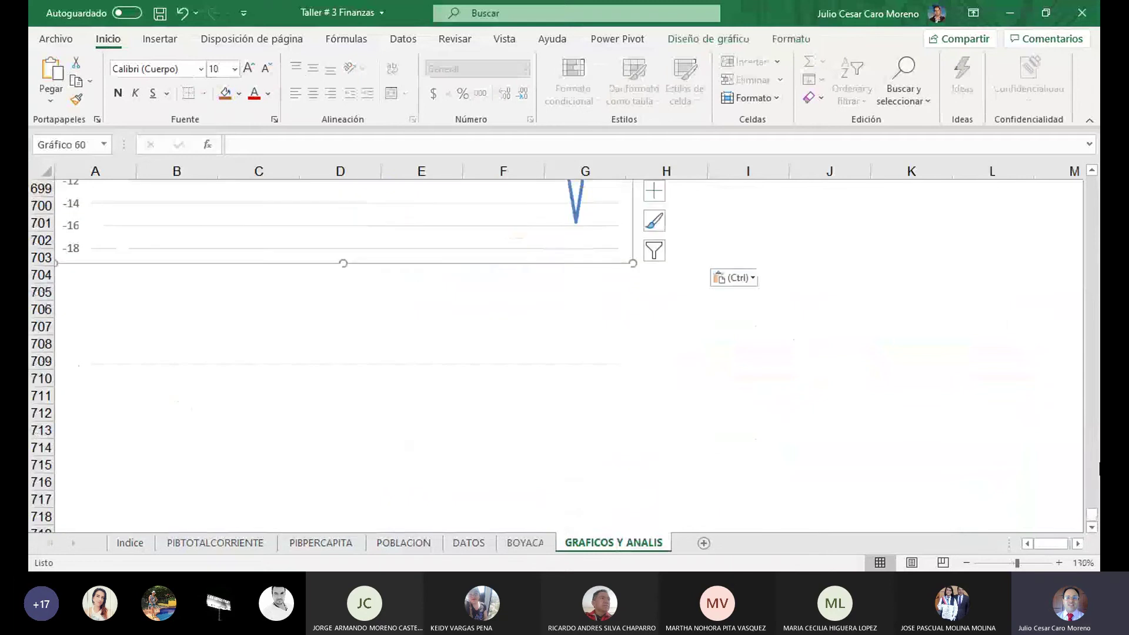
scroll(1050, 382, "up", 3)
scroll(1050, 382, "down", 1)
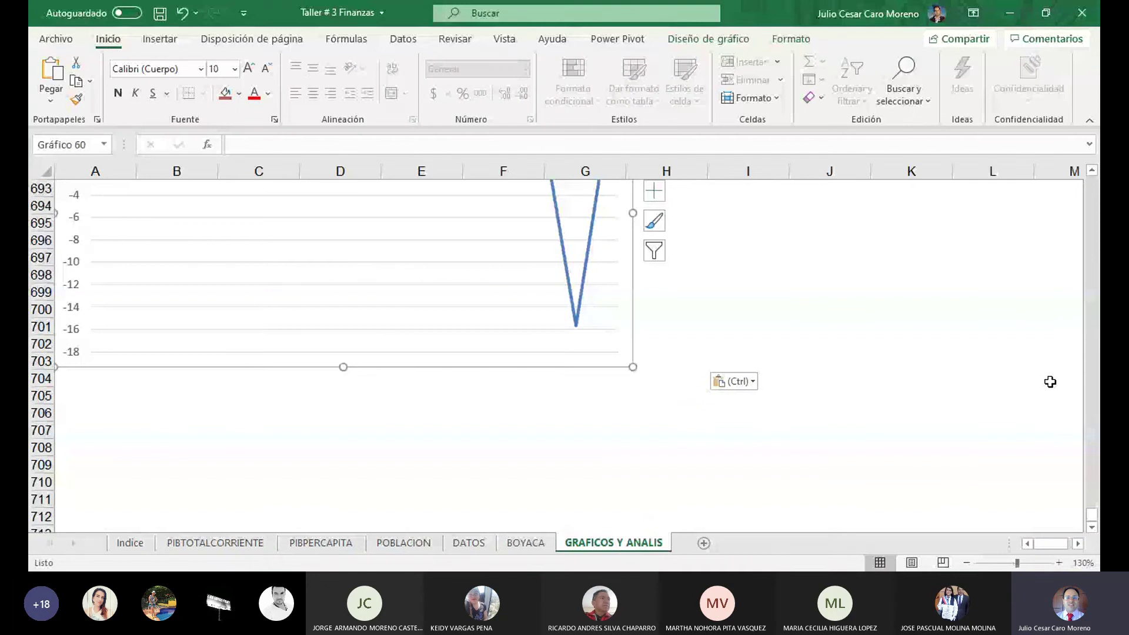
scroll(1050, 382, "up", 13)
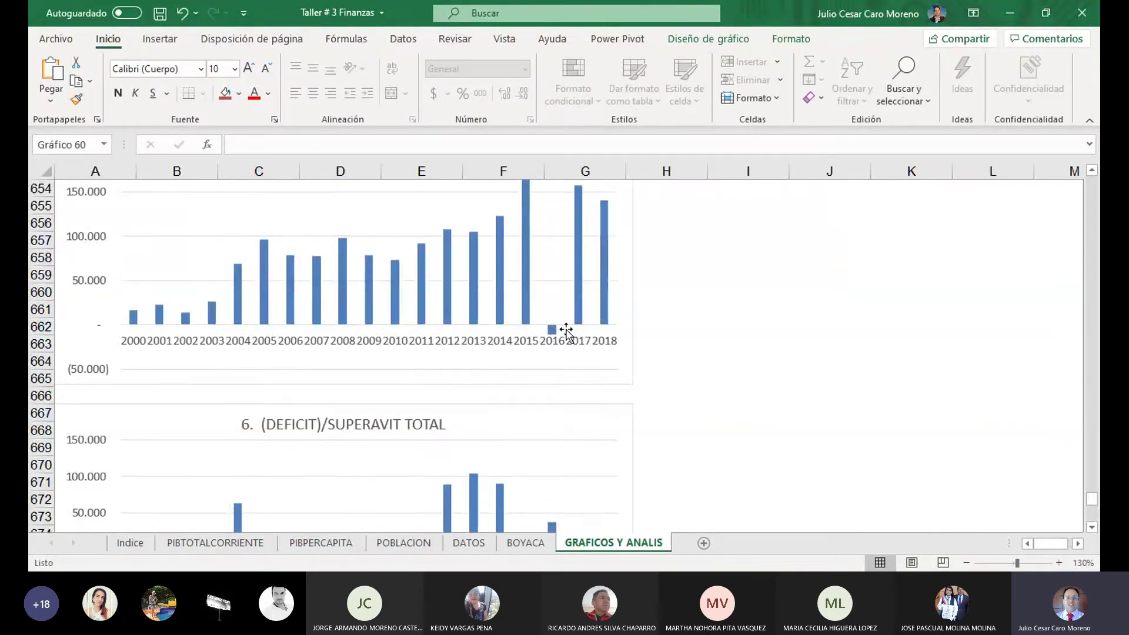
scroll(567, 329, "up", 1)
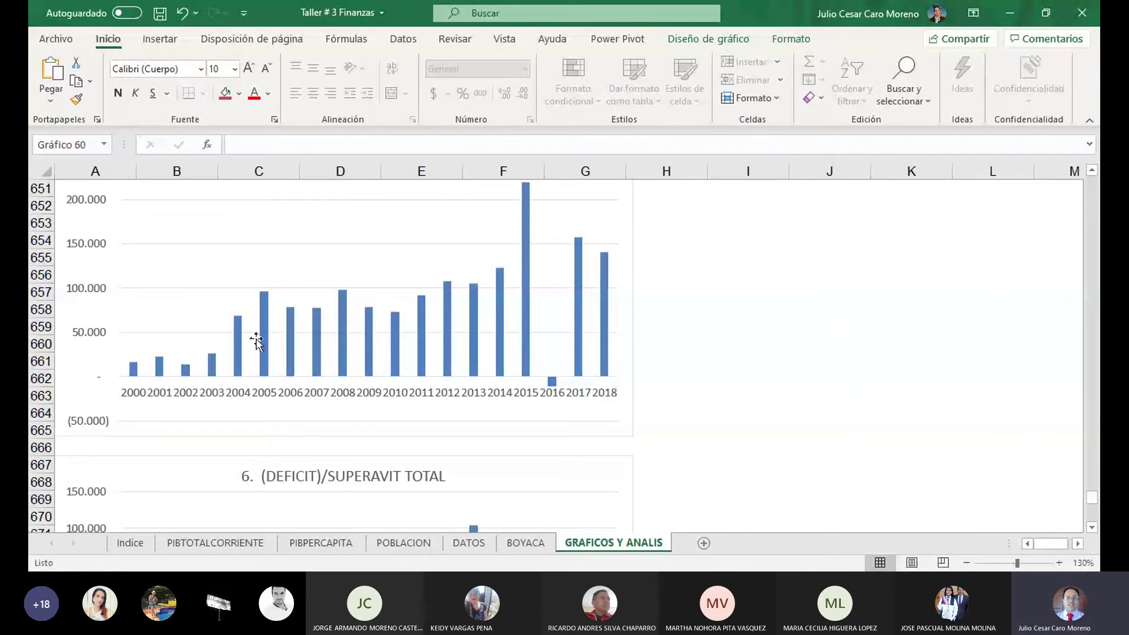
scroll(541, 359, "up", 1)
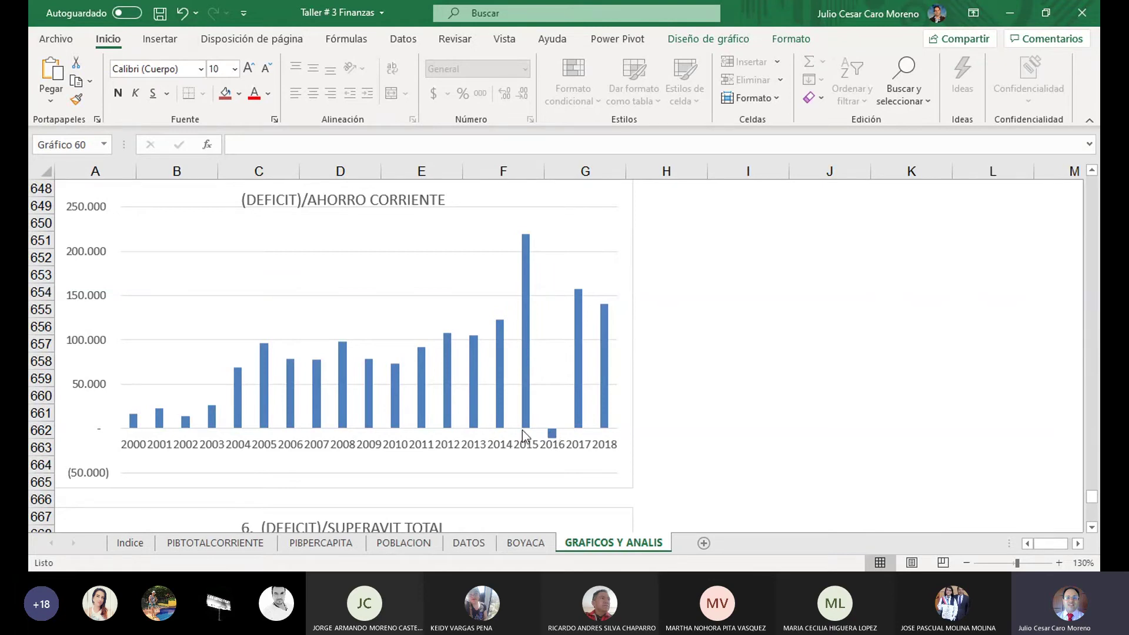
left_click(720, 413)
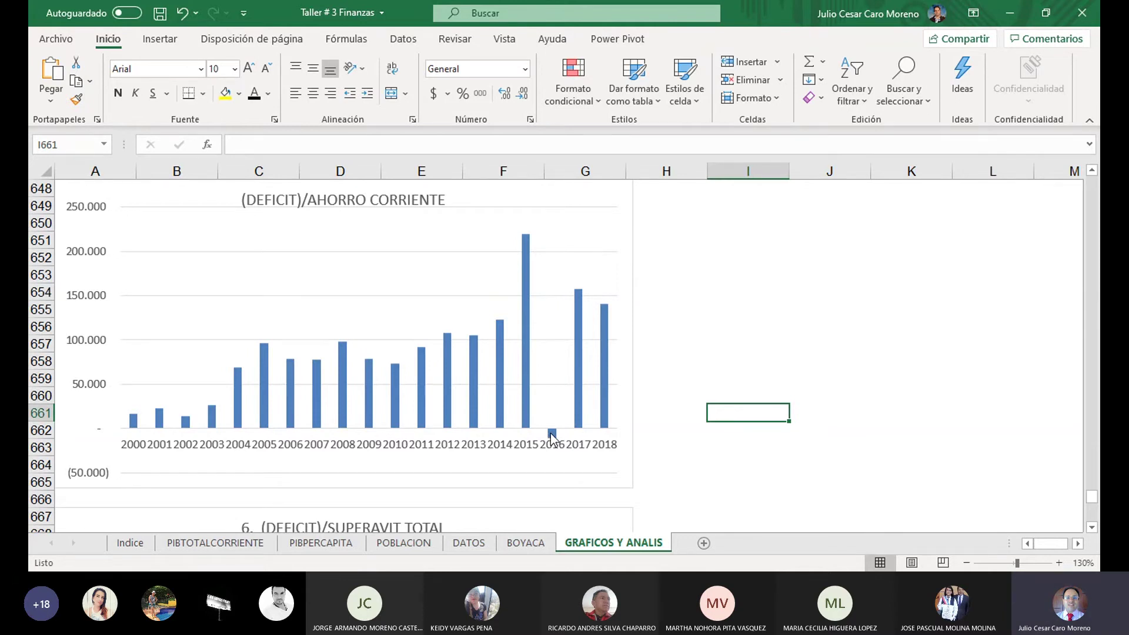
scroll(552, 438, "down", 1)
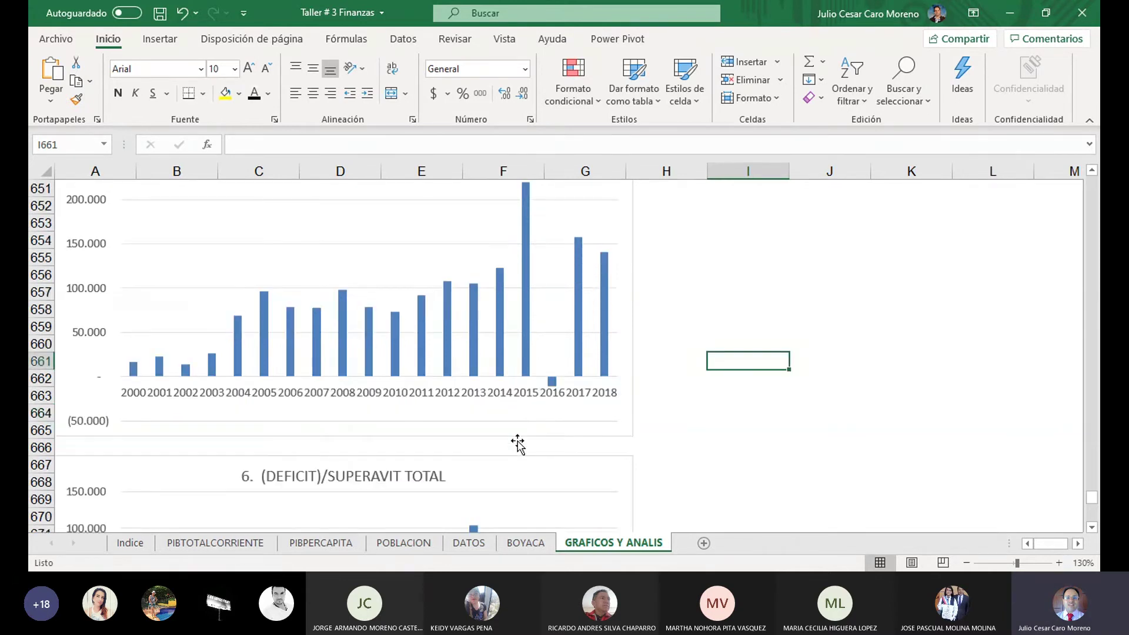
On the BOYACA sheet, move the variation chart below the table at row 72 and shorten its data range to 2016.
left_click(520, 543)
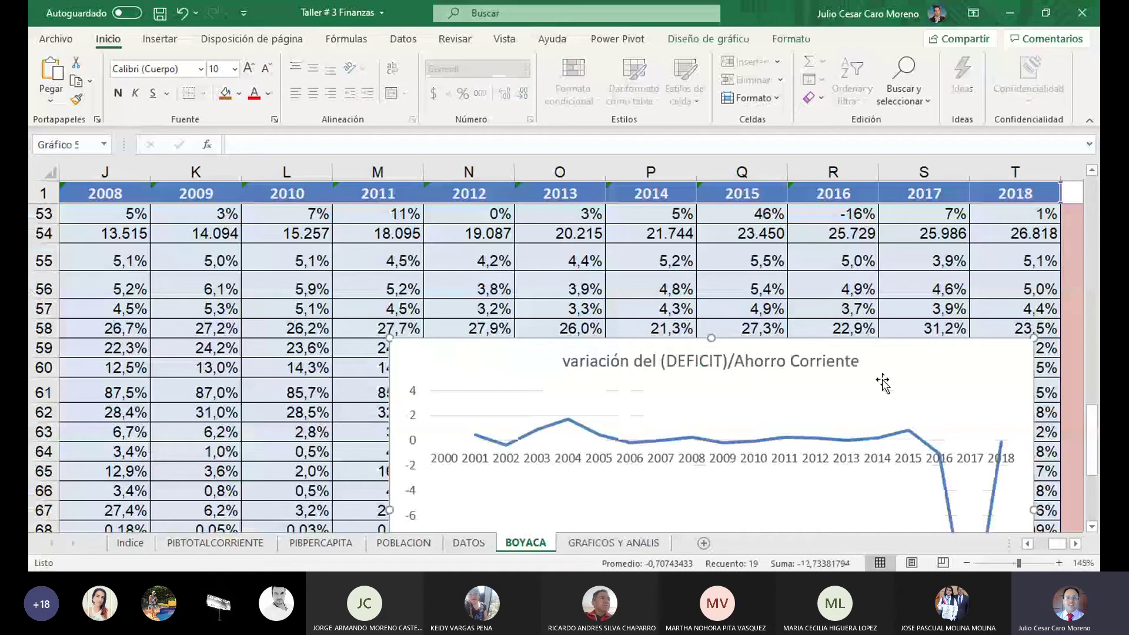
left_click_drag(1057, 544, 1064, 548)
left_click_drag(786, 373, 743, 515)
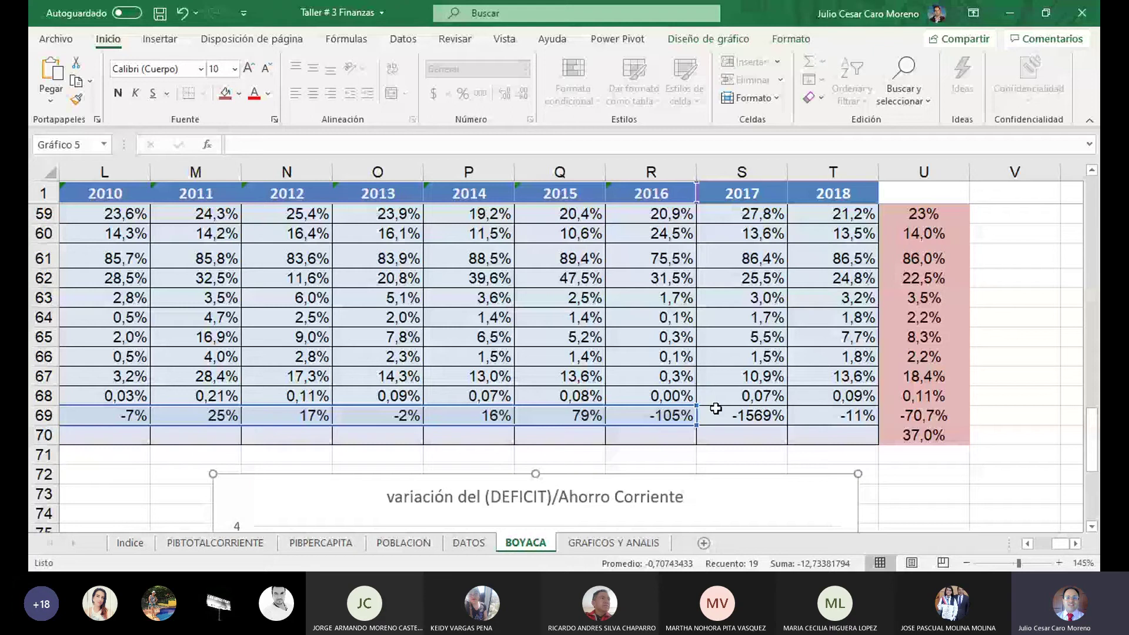
Try to restrict the average in U69 to the range C69:R69 and undo the change.
double_click(919, 415)
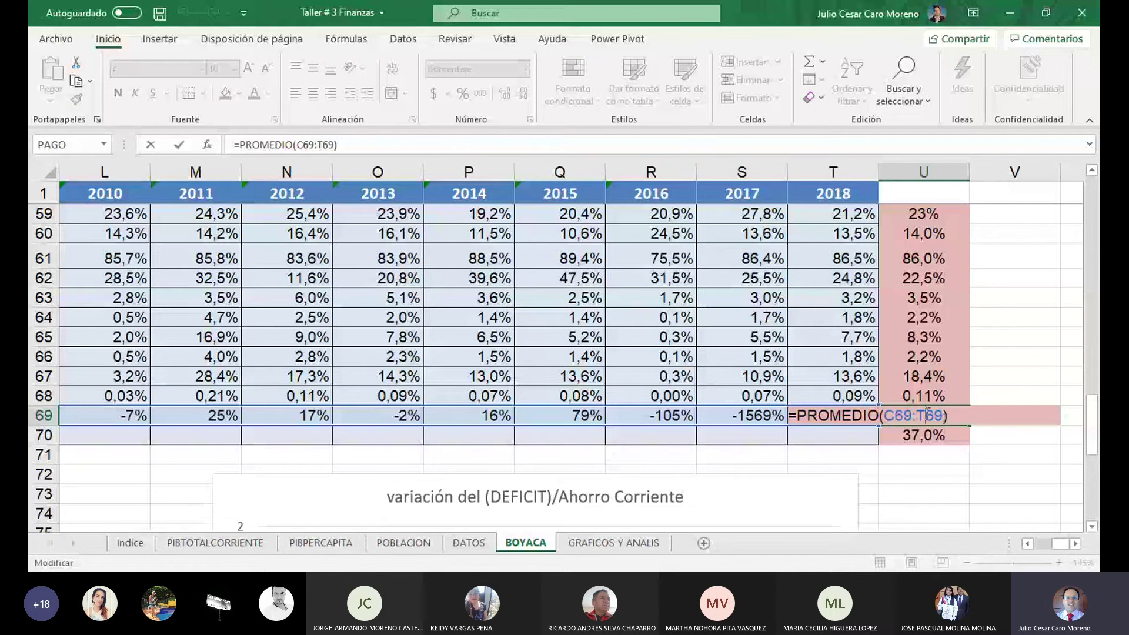
double_click(928, 415)
type("r69")
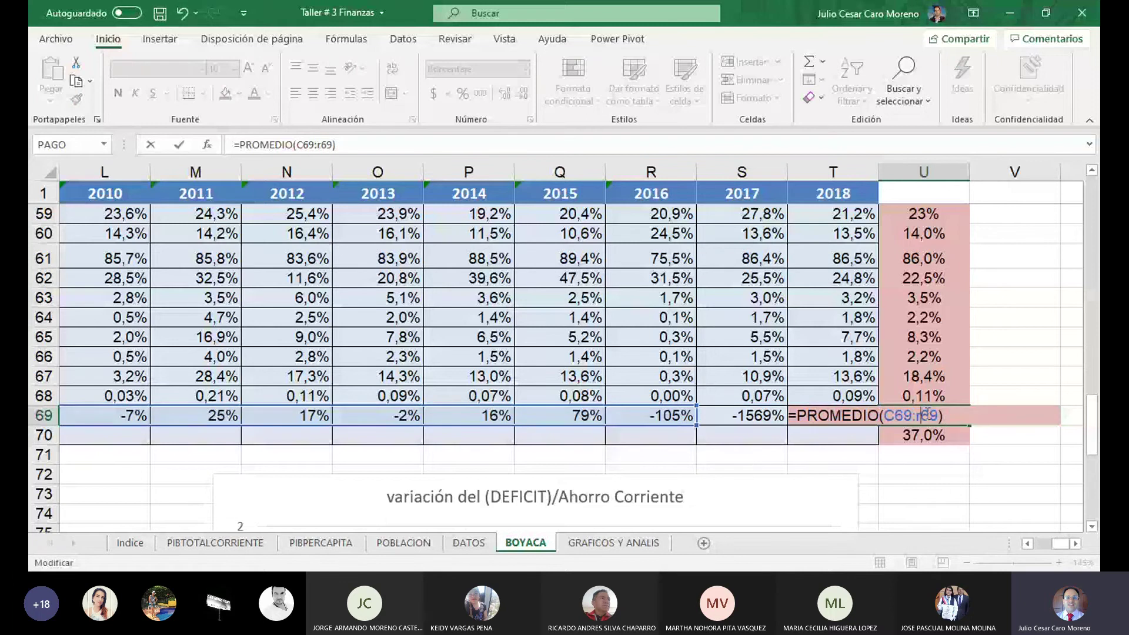
key("Return")
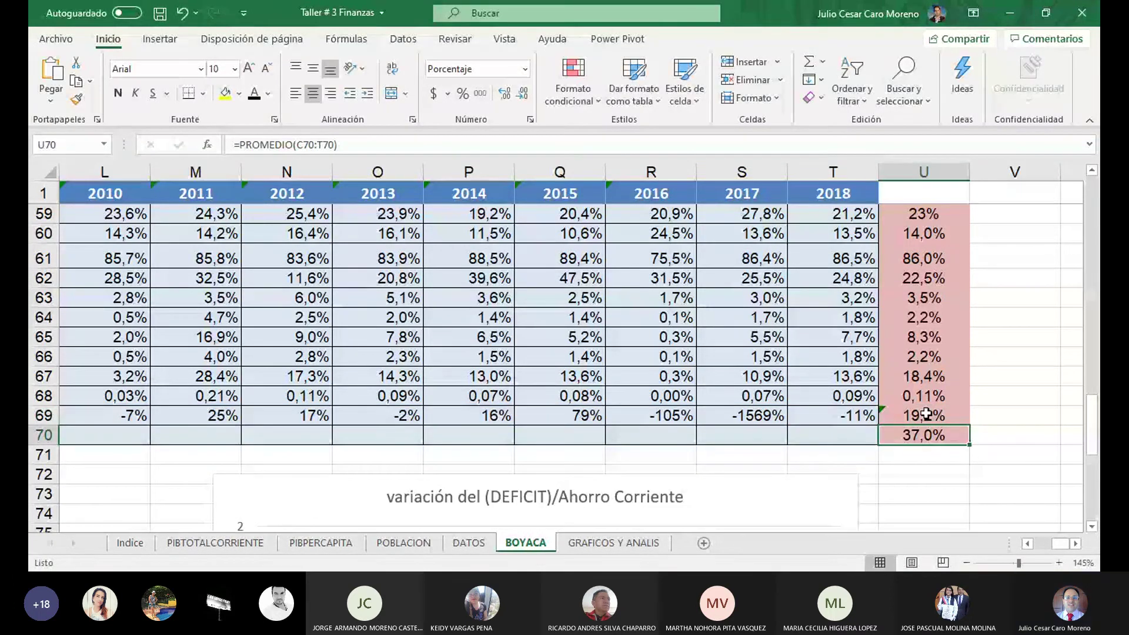
left_click(927, 416)
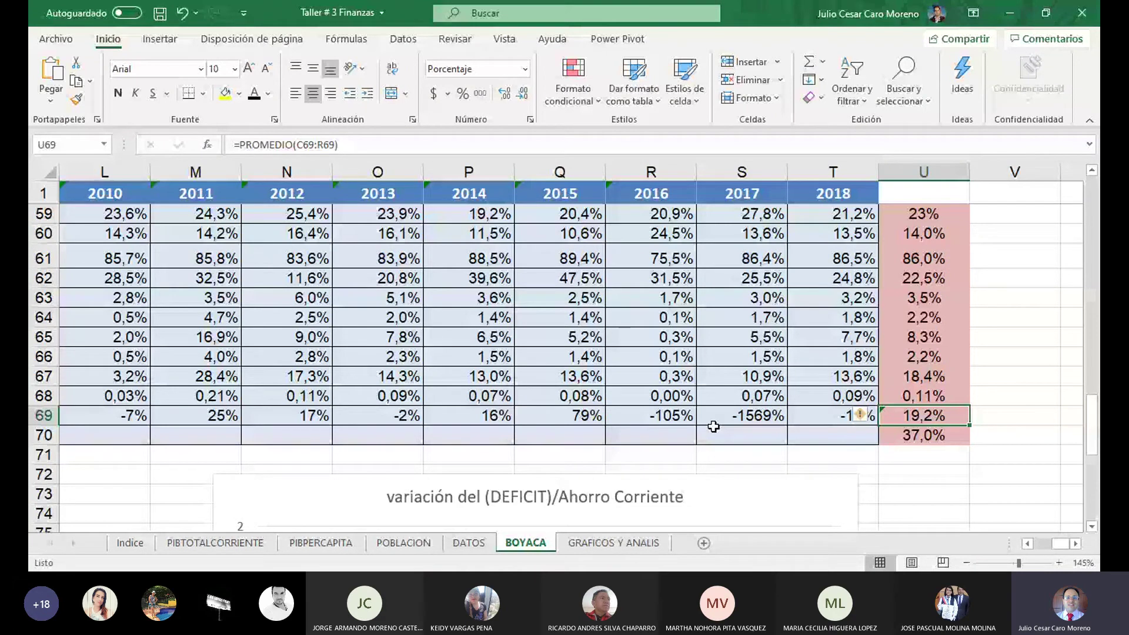
double_click(959, 416)
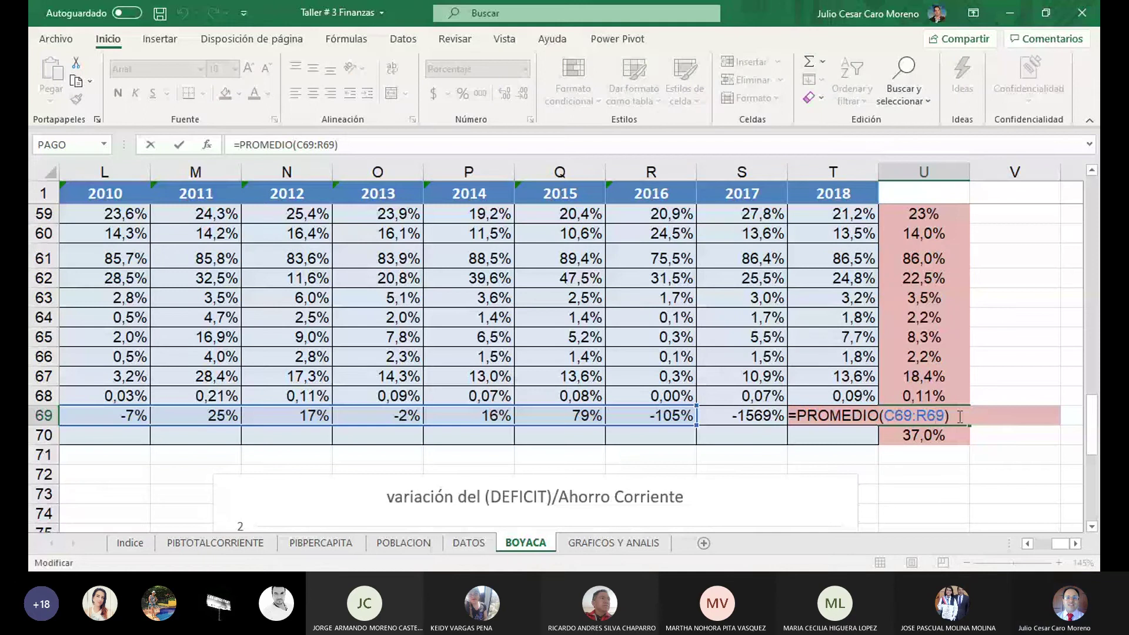
key("Return")
left_click(956, 414)
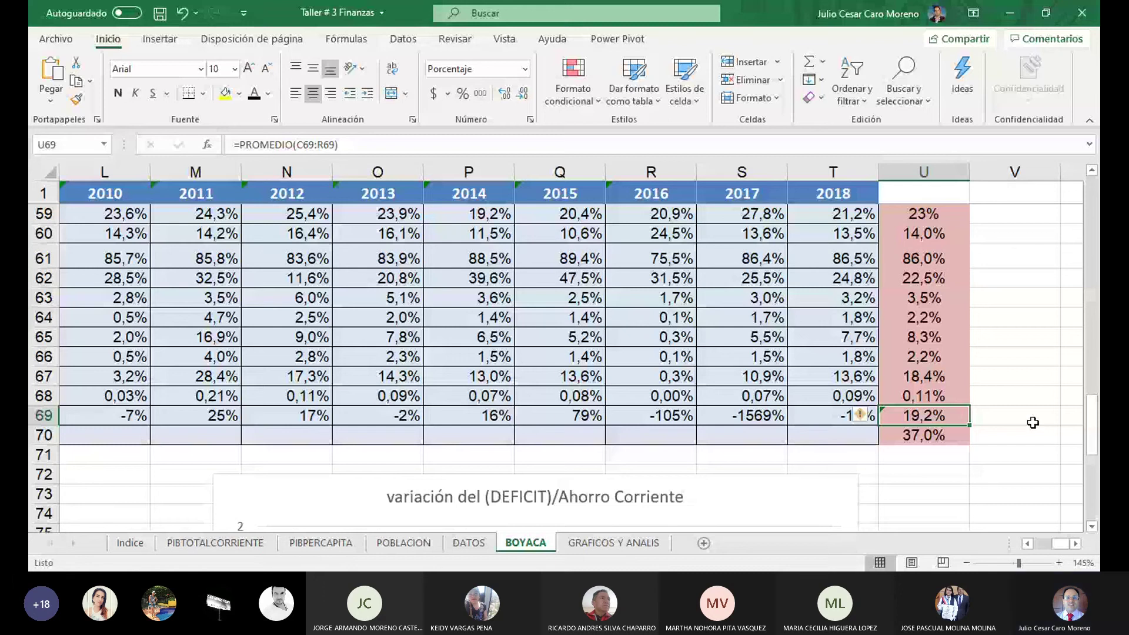
key("ctrl+z")
Extend the variation chart's data range in row 69 back to 2018 in column T.
left_click(759, 489)
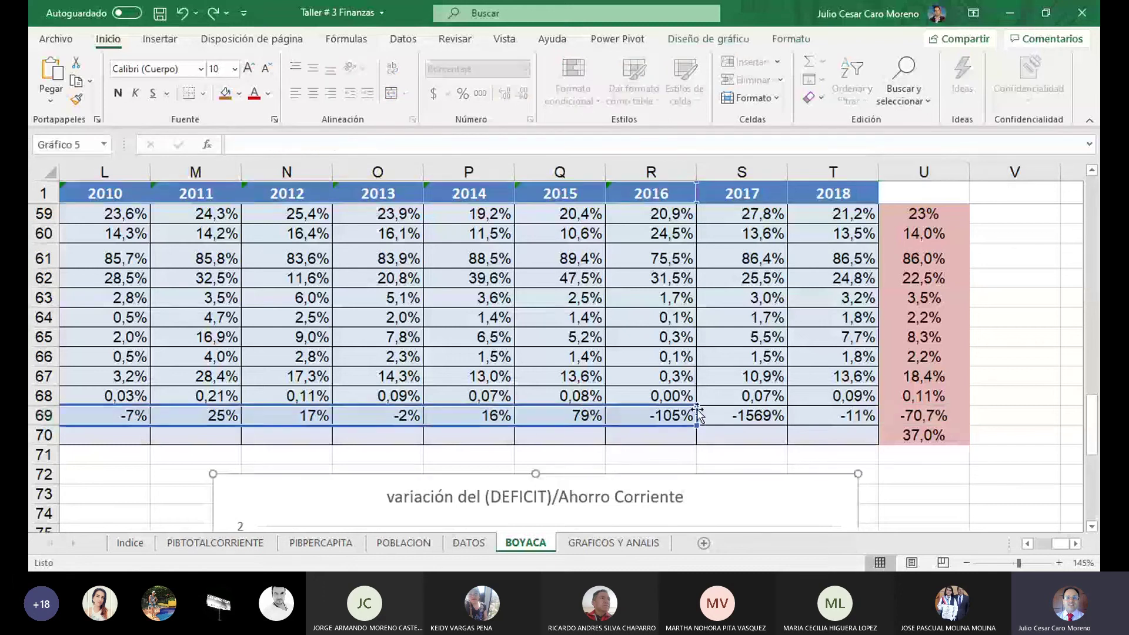
left_click_drag(696, 406, 847, 406)
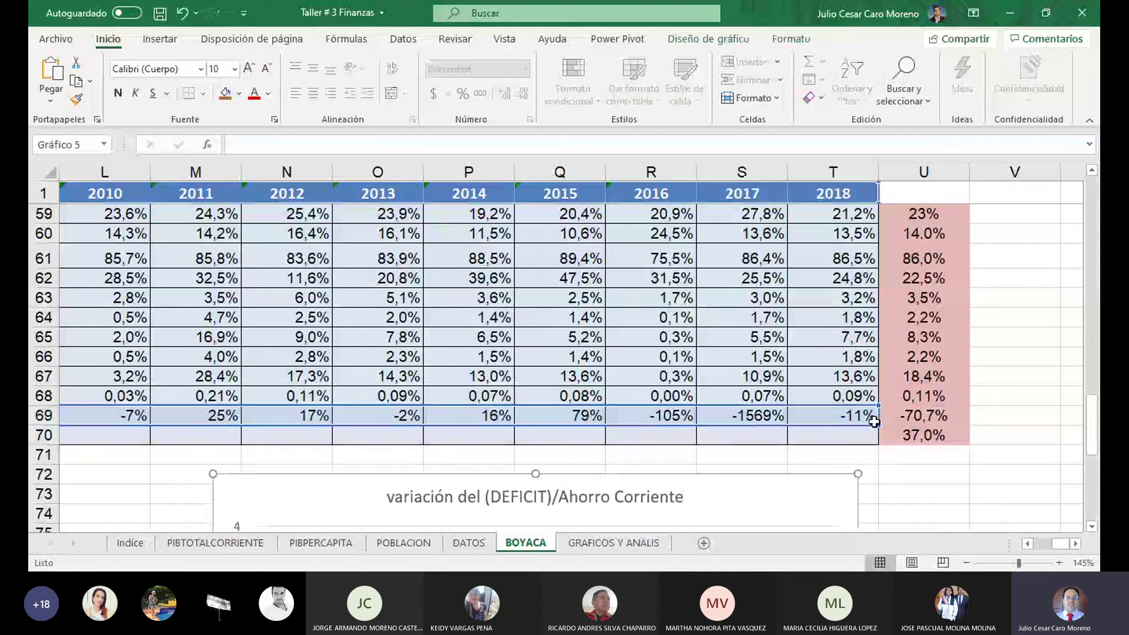
left_click(882, 411)
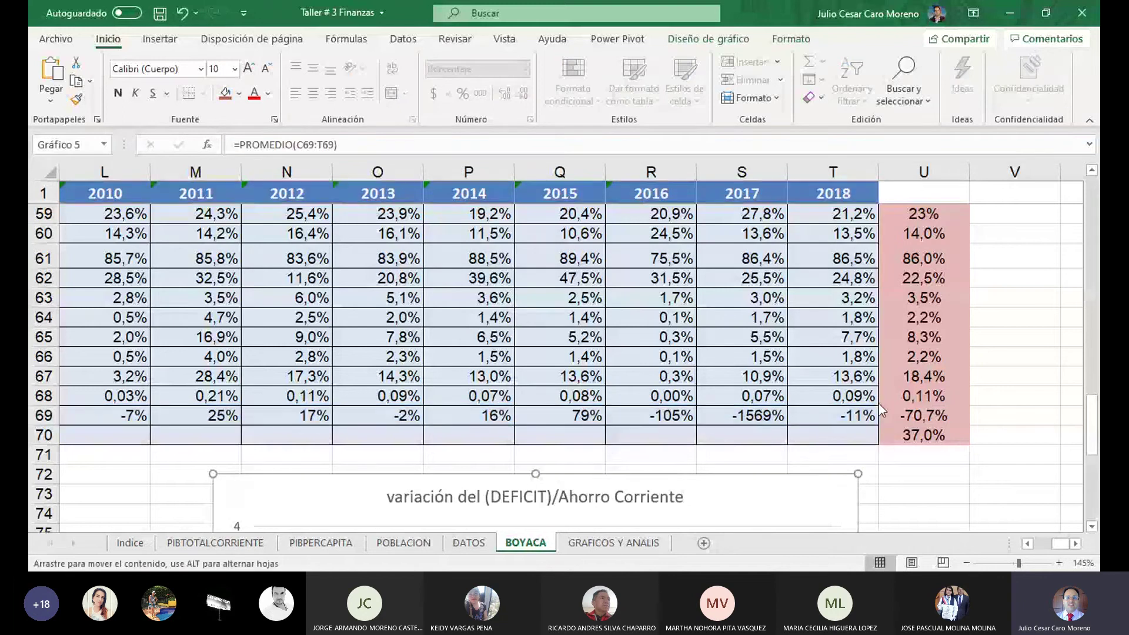
left_click(764, 503)
key("ctrl+z")
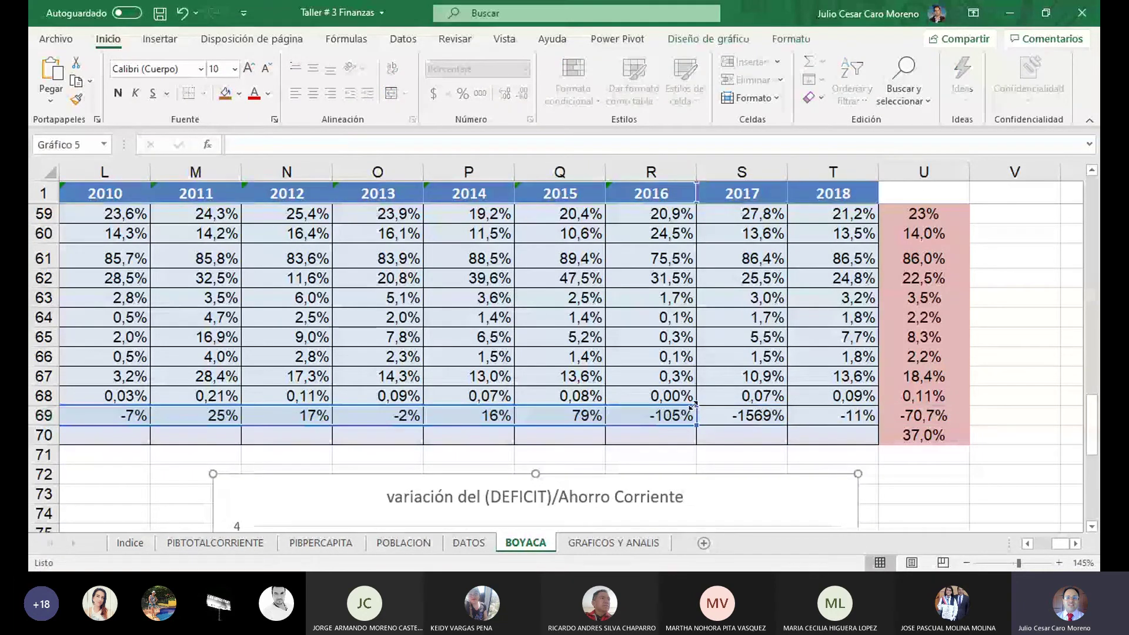
left_click_drag(1092, 418, 1069, 480)
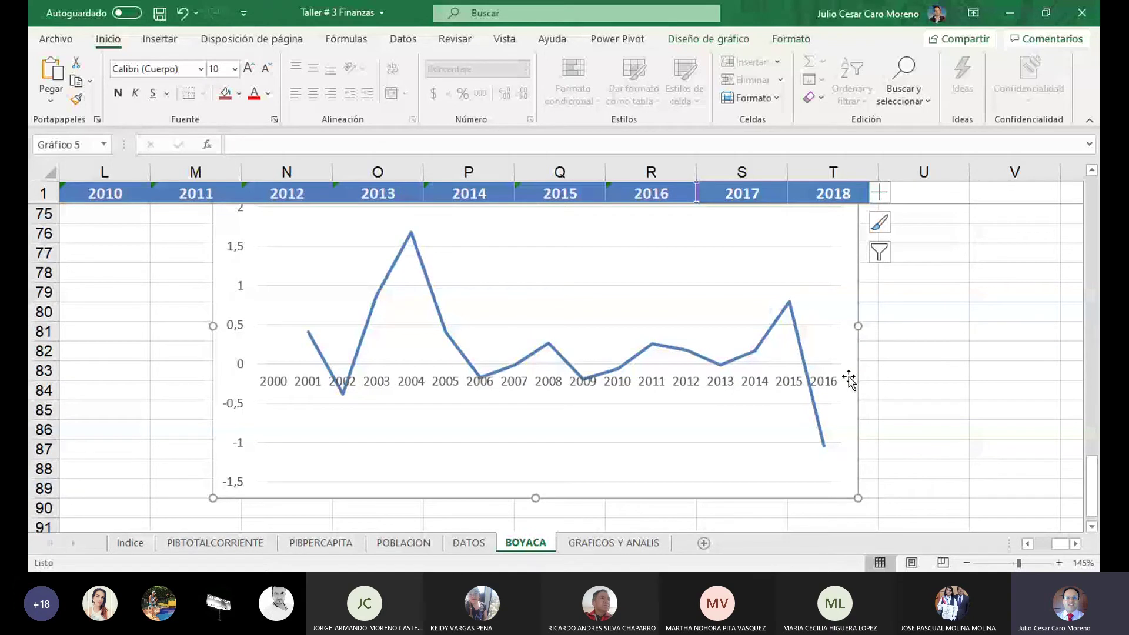
scroll(848, 380, "up", 5)
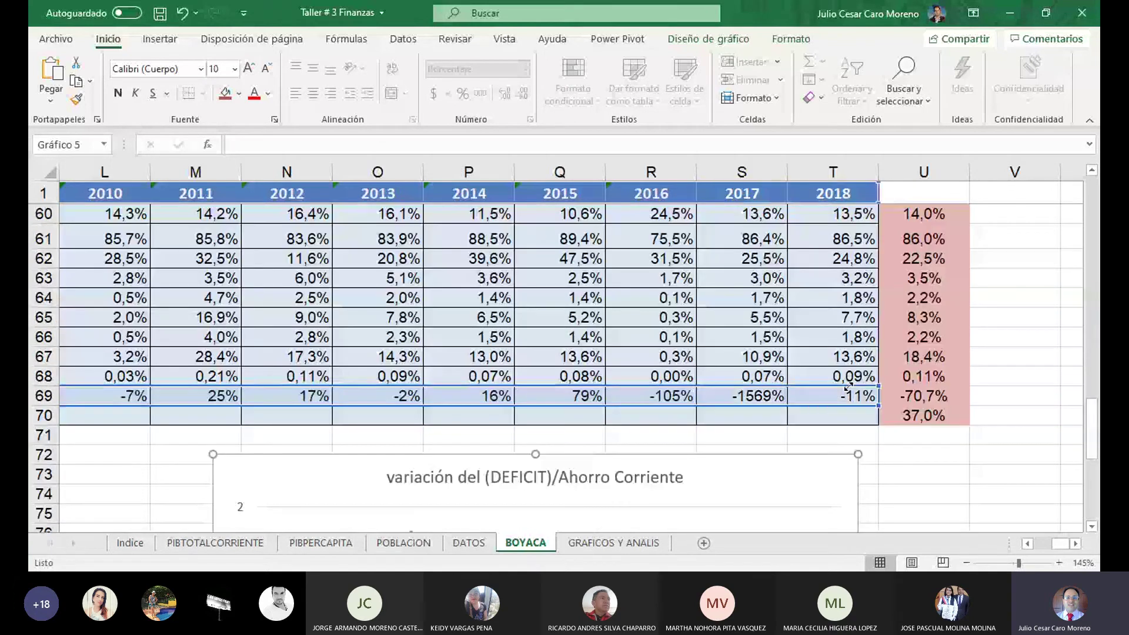
scroll(1093, 421, "down", 4)
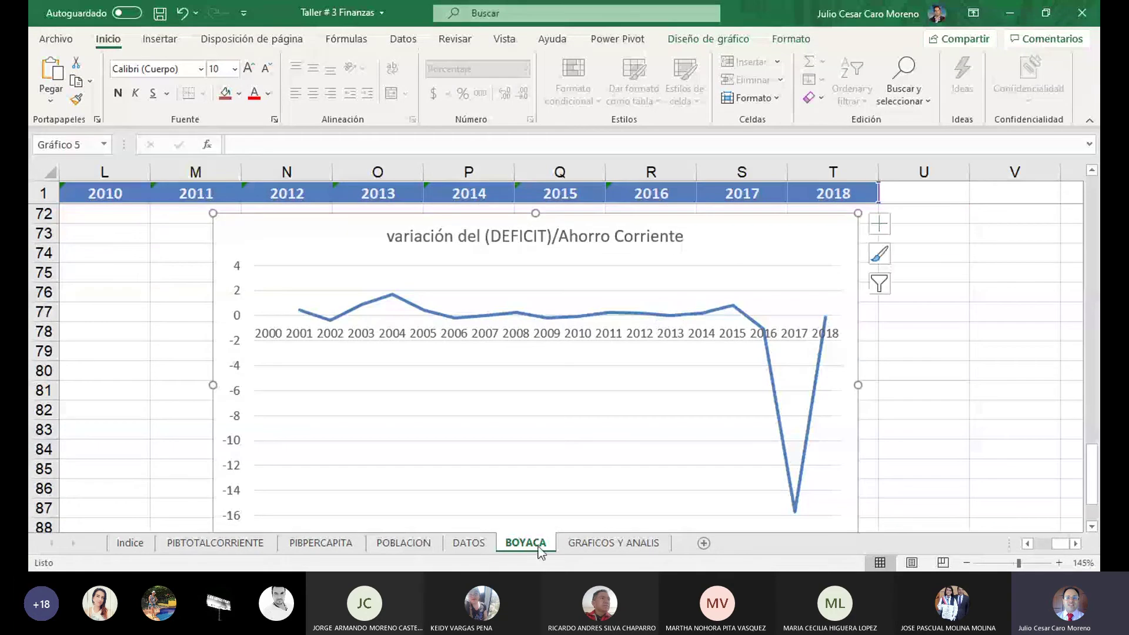
On the GRAFICOS Y ANALIS sheet, set the vertical axis number format of the (DEFICIT)/Ahorro Corriente variation chart to Porcentaje.
left_click(598, 547)
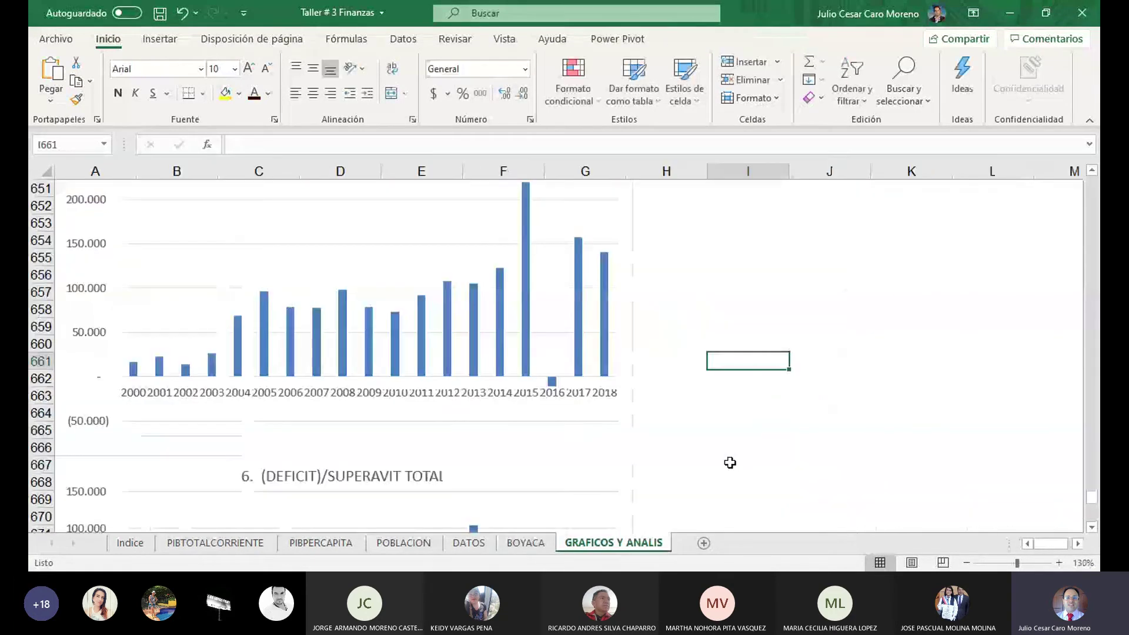
scroll(765, 447, "down", 16)
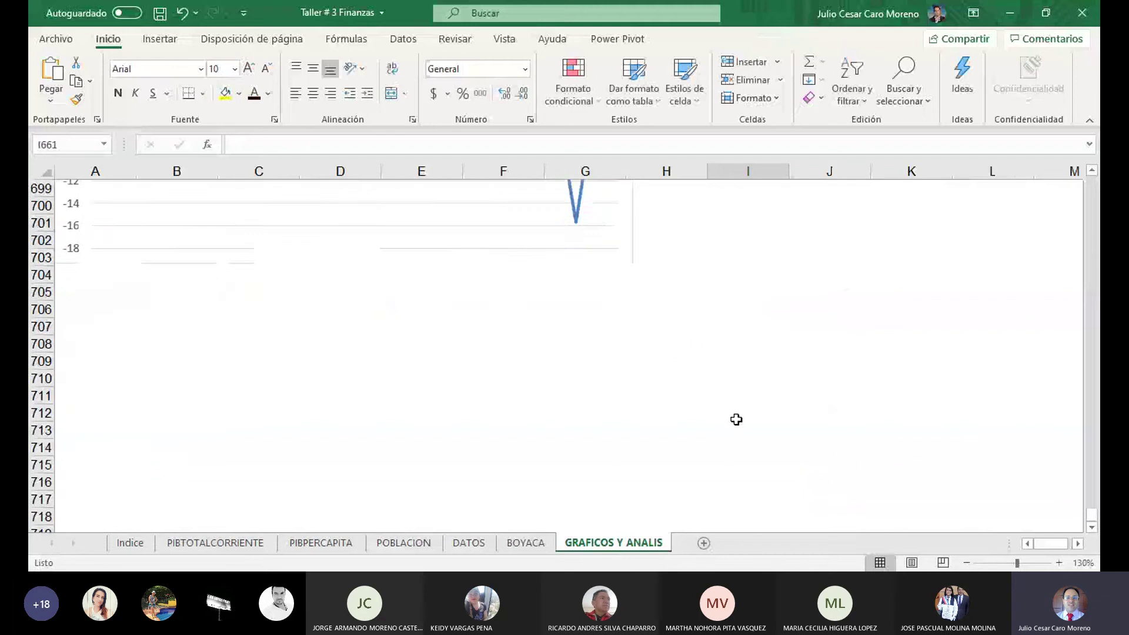
scroll(736, 419, "up", 4)
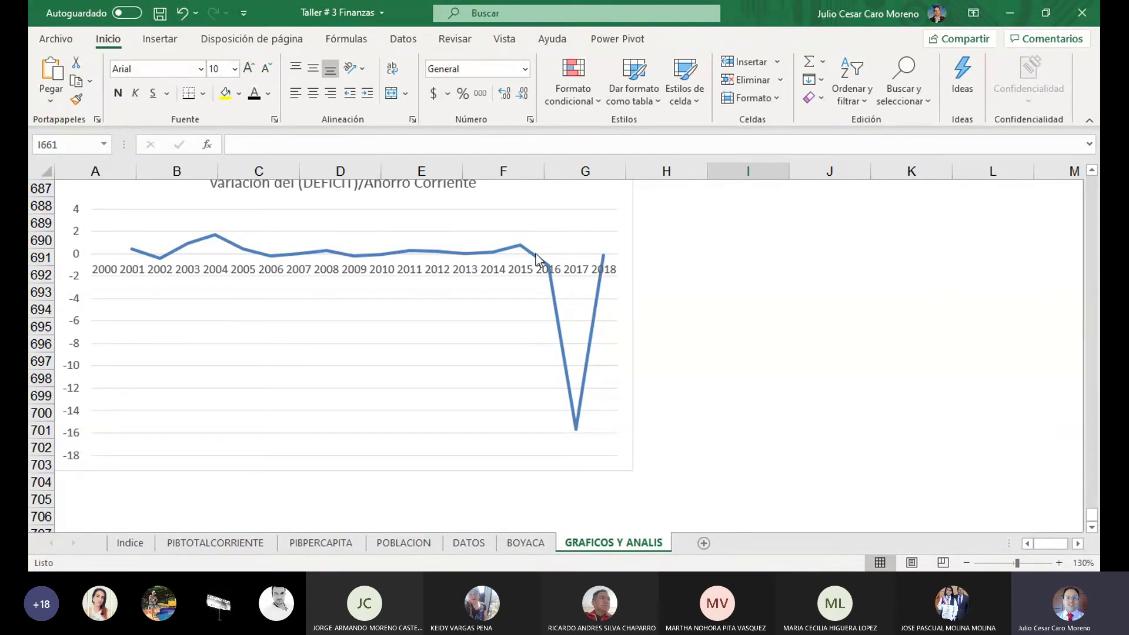
left_click(523, 543)
left_click(80, 235)
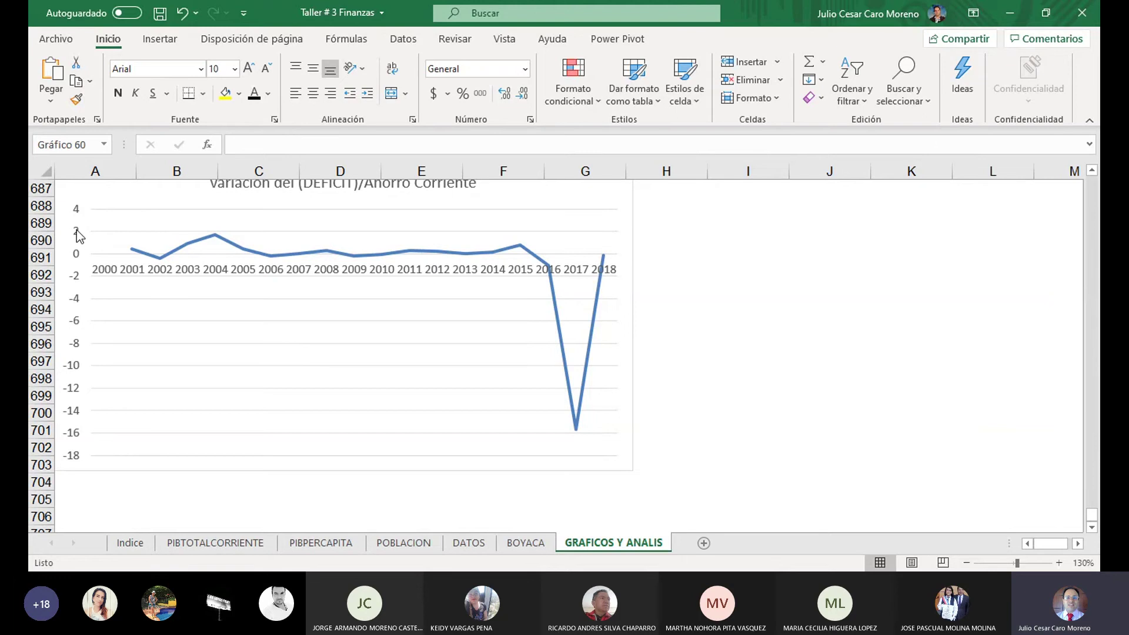
double_click(80, 235)
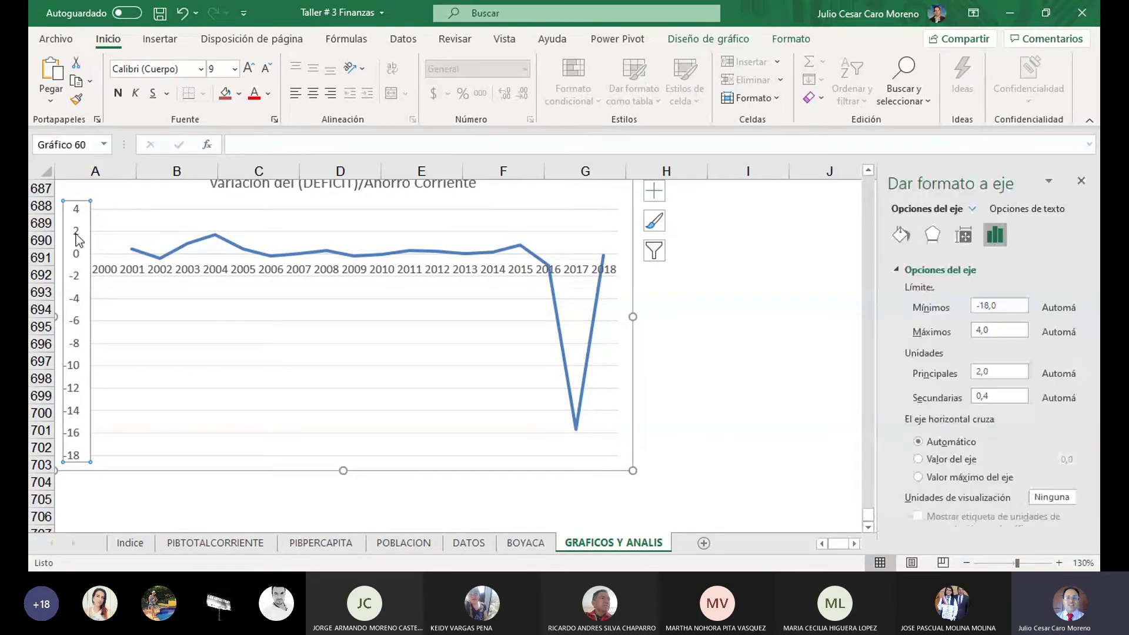
scroll(987, 377, "down", 3)
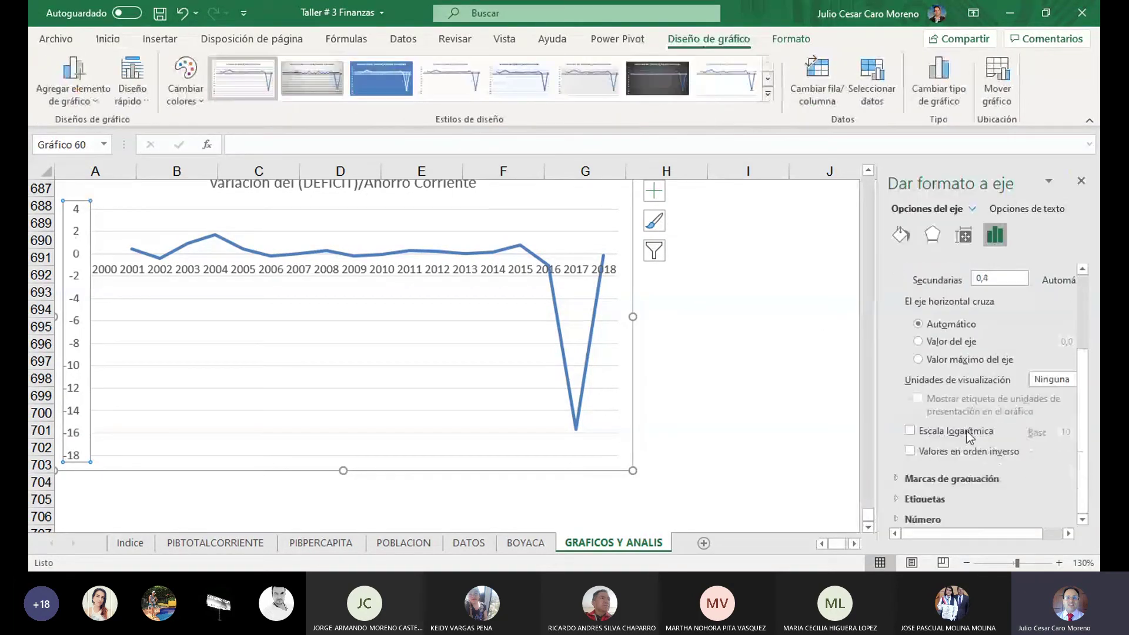
left_click(932, 517)
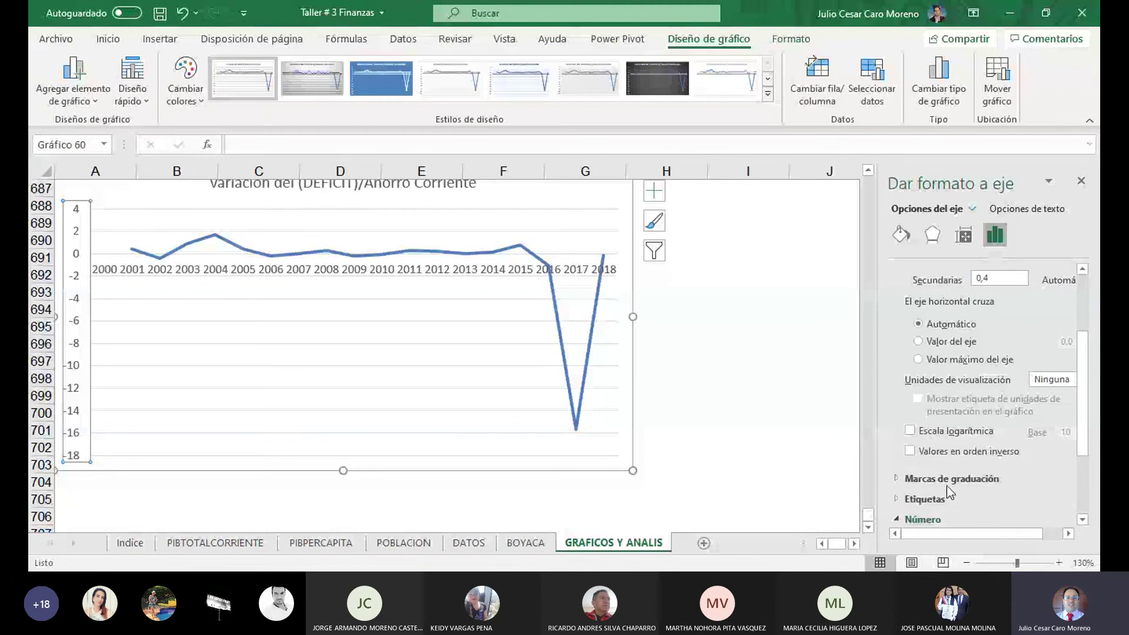
scroll(970, 471, "down", 4)
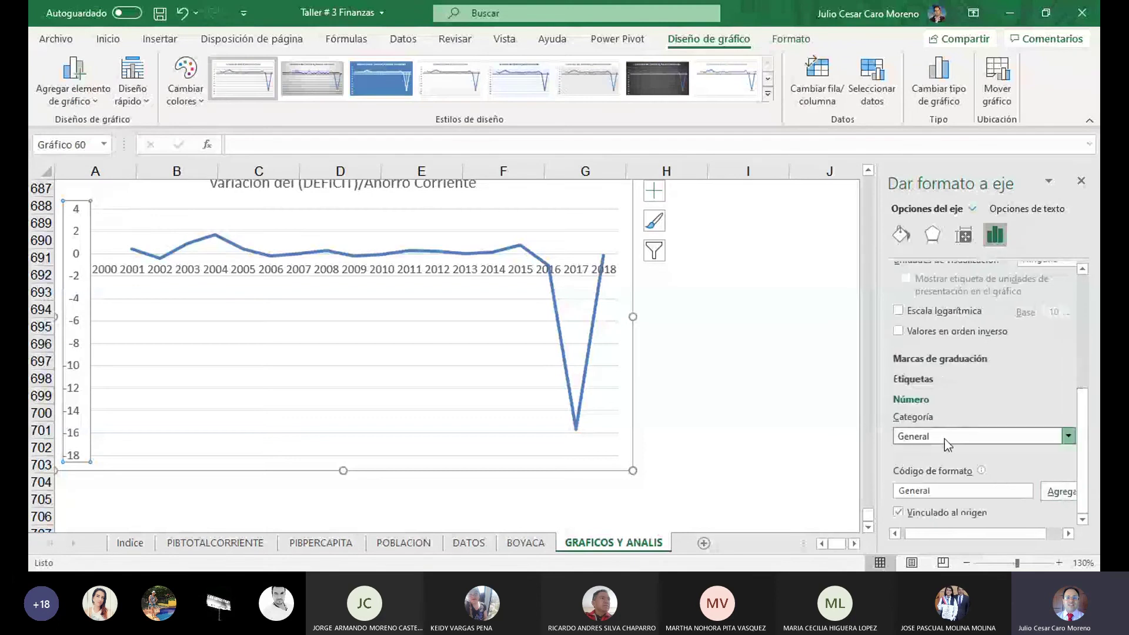
left_click(944, 439)
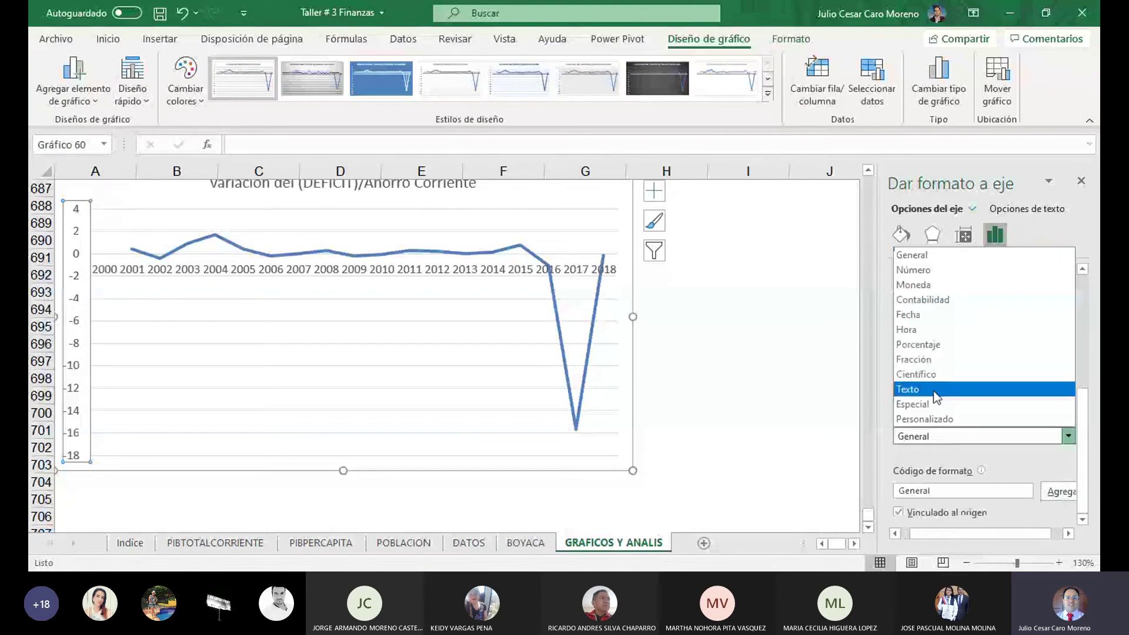
left_click(941, 344)
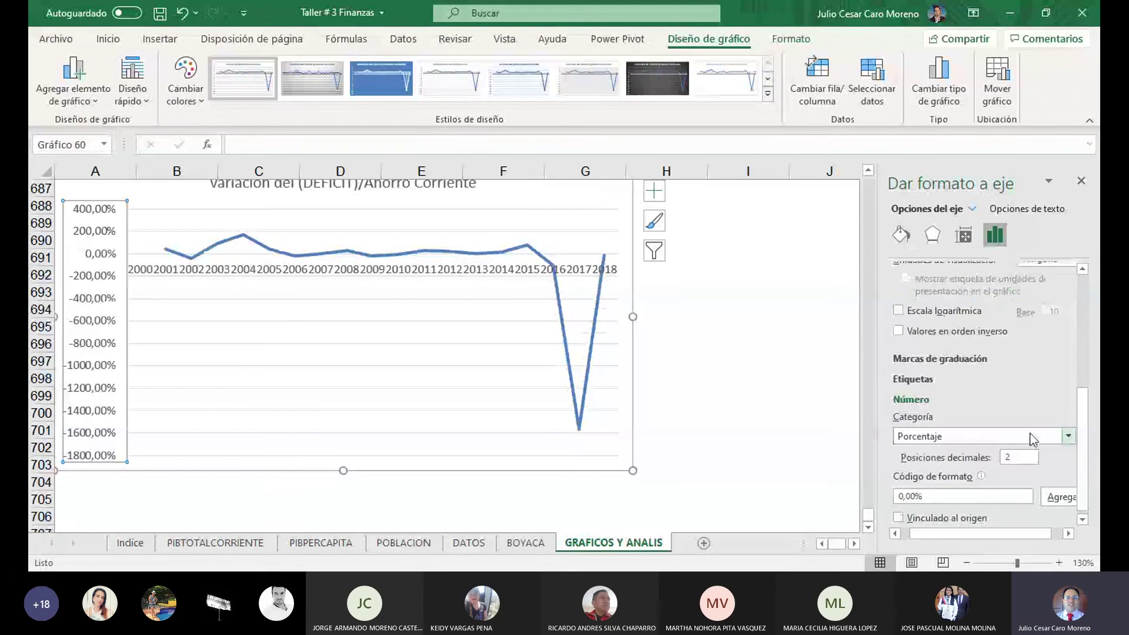
Set the axis percentages to 0 decimal places and close the axis formatting.
left_click(1028, 453)
key("BackSpace")
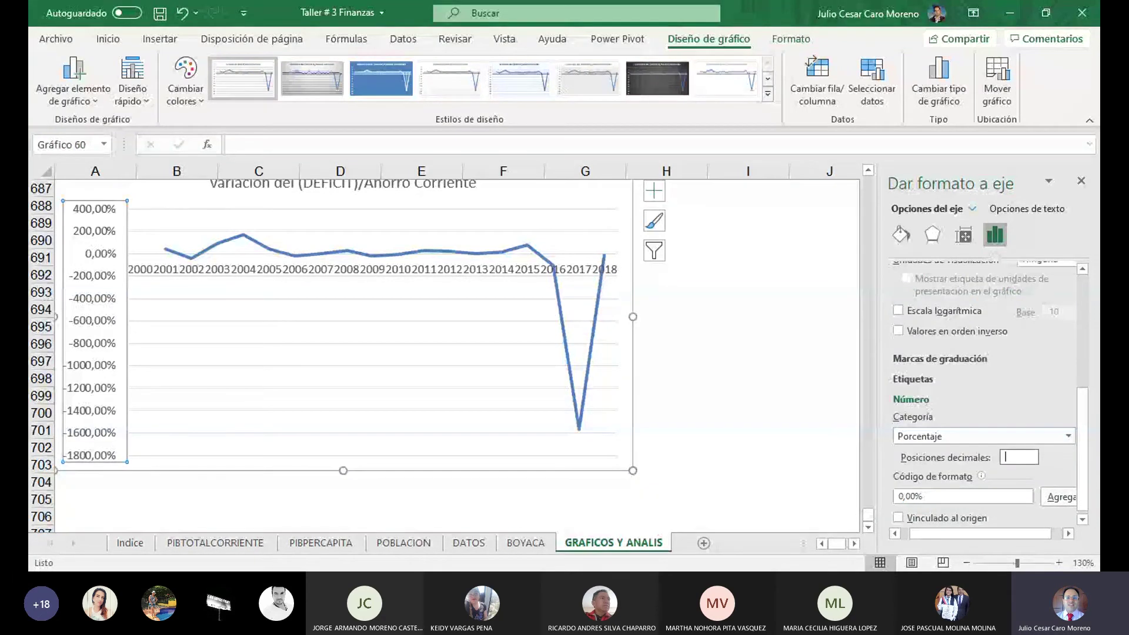
type("0")
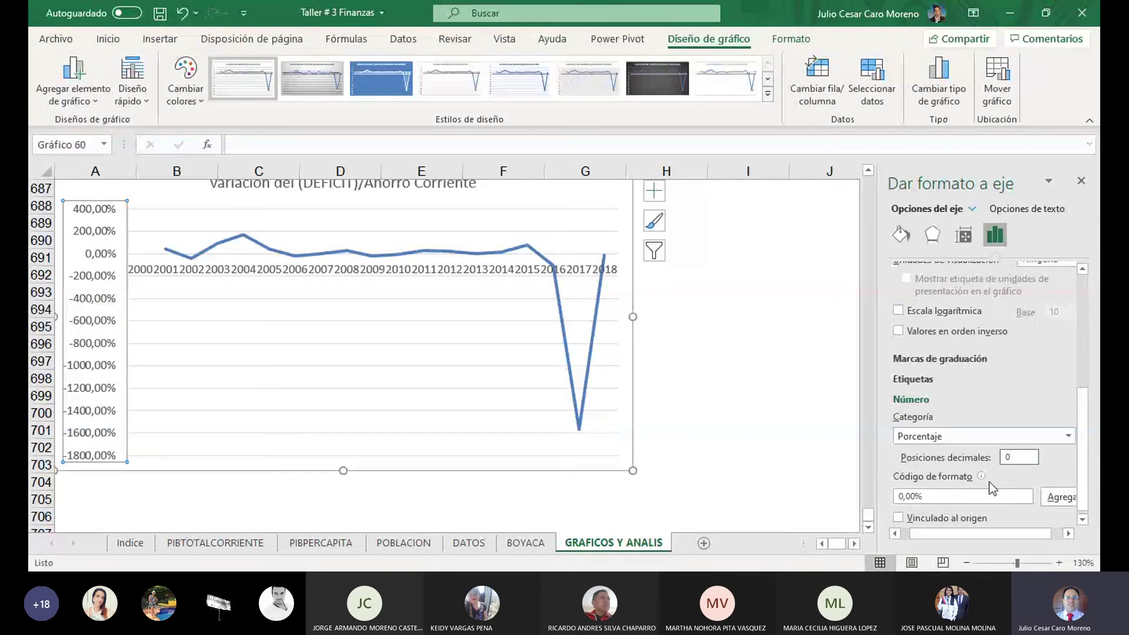
left_click(1081, 181)
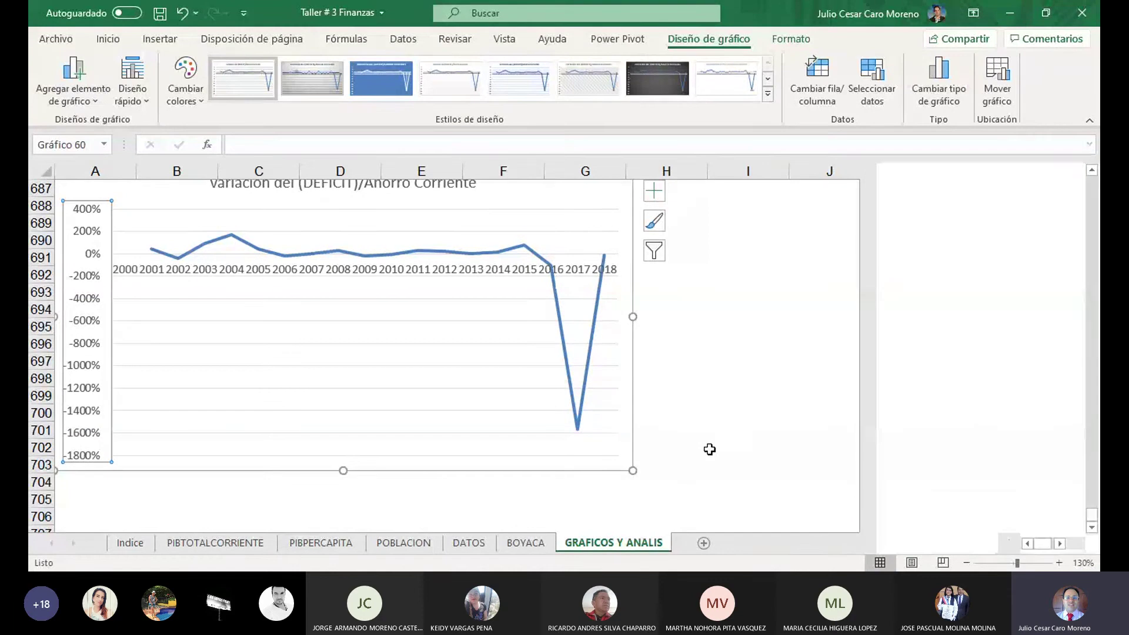
left_click(771, 375)
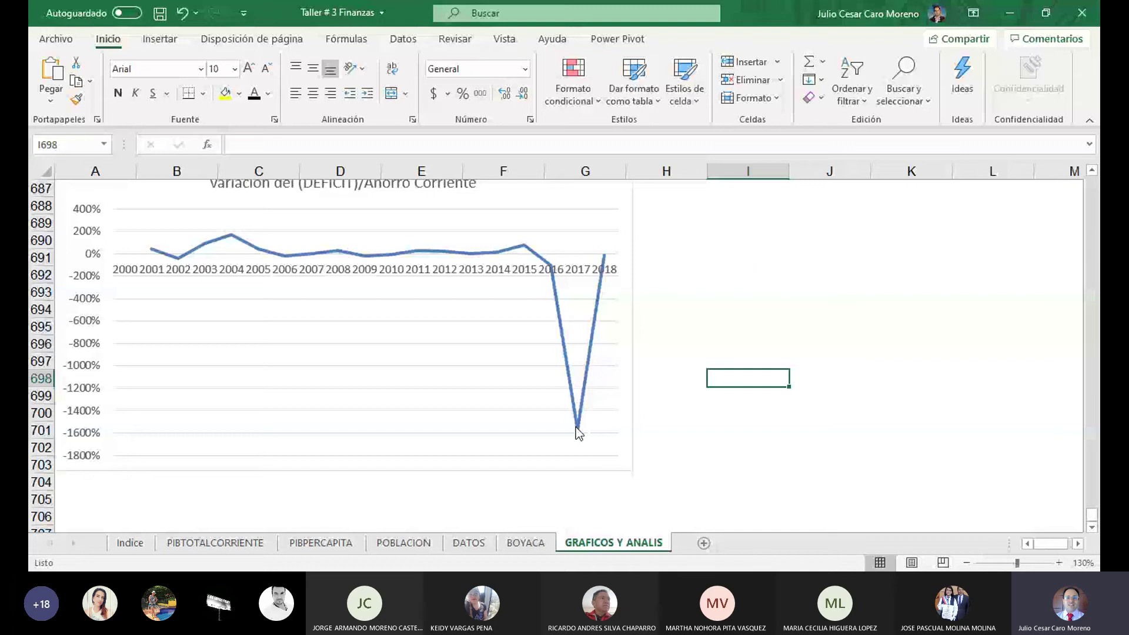
left_click(726, 276)
scroll(726, 284, "up", 1)
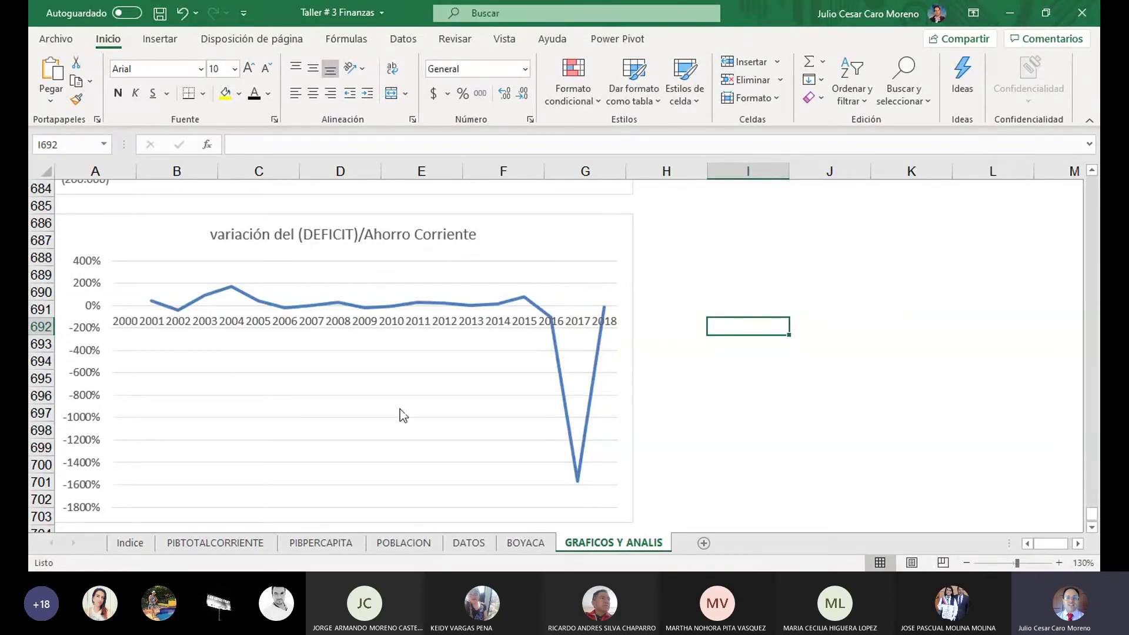
On the BOYACA sheet, fill the variación (DEFICIT)/Superávit Total formula =(C36-B36)/B36 from C70 across to 2018 in T70.
left_click(525, 542)
scroll(478, 307, "up", 1)
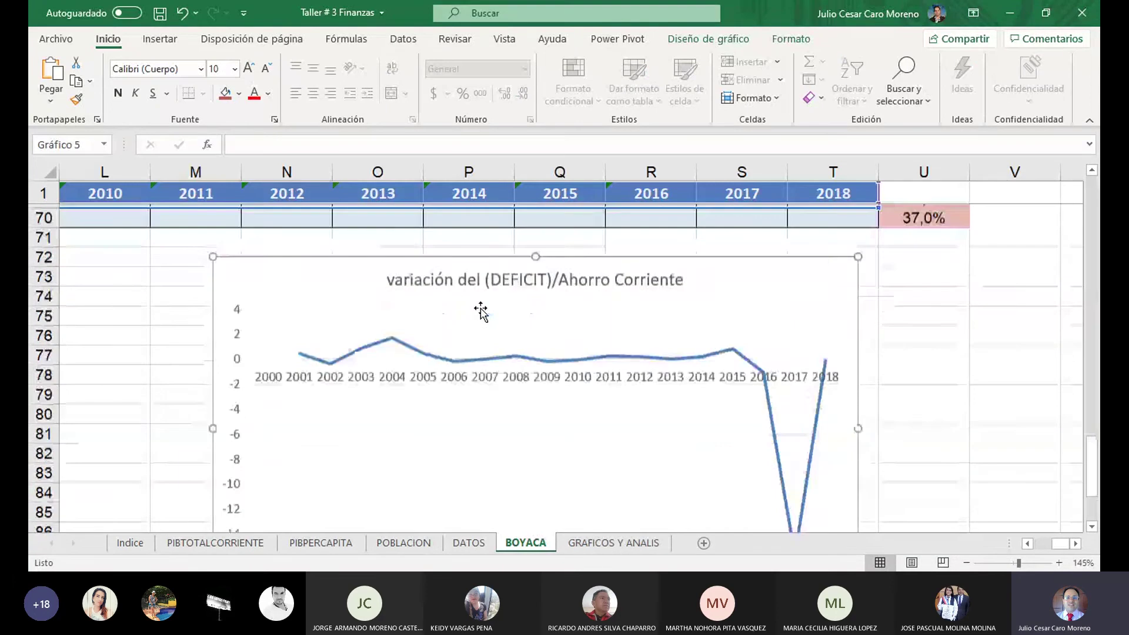
scroll(481, 312, "up", 1)
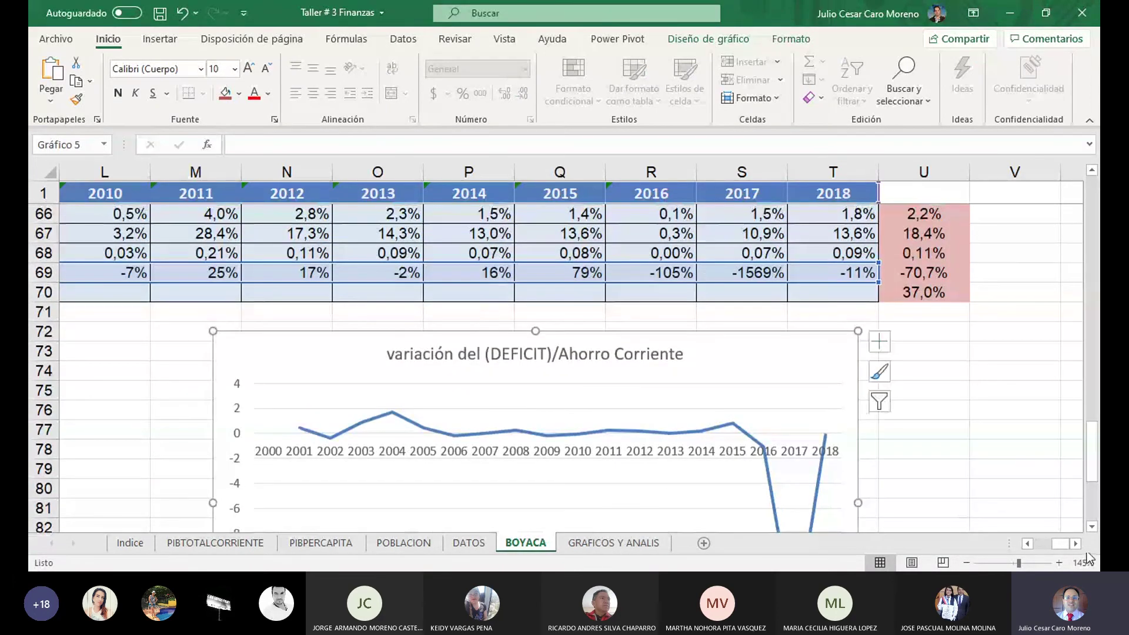
left_click_drag(1063, 548, 1041, 547)
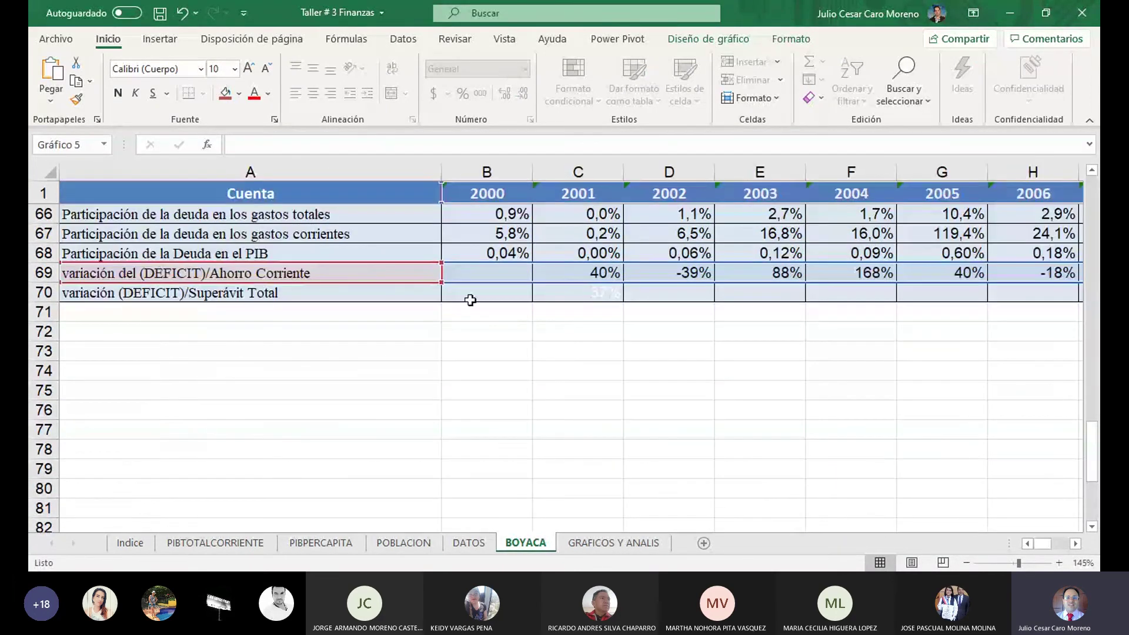
left_click(390, 287)
left_click(539, 297)
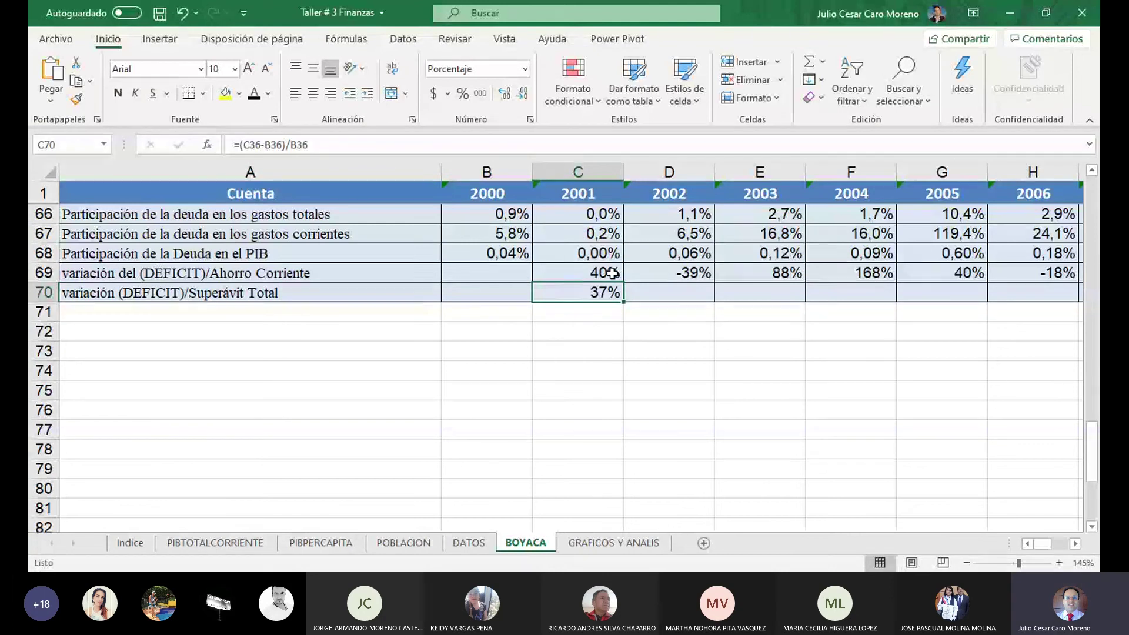
double_click(603, 292)
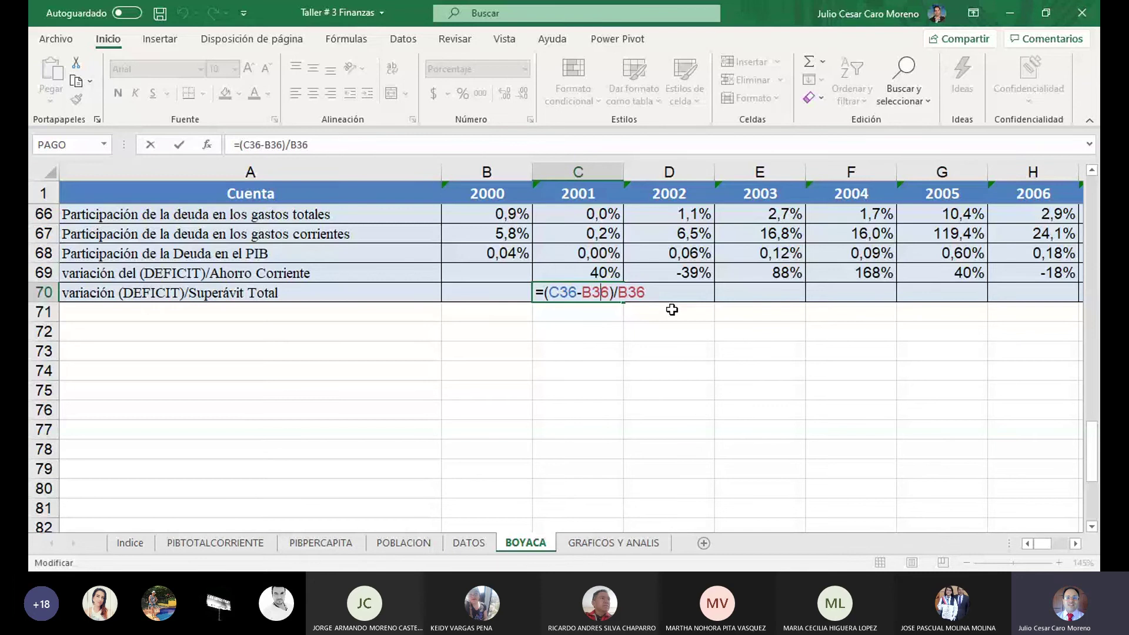
key("Return")
left_click(604, 291)
left_click_drag(623, 302, 958, 300)
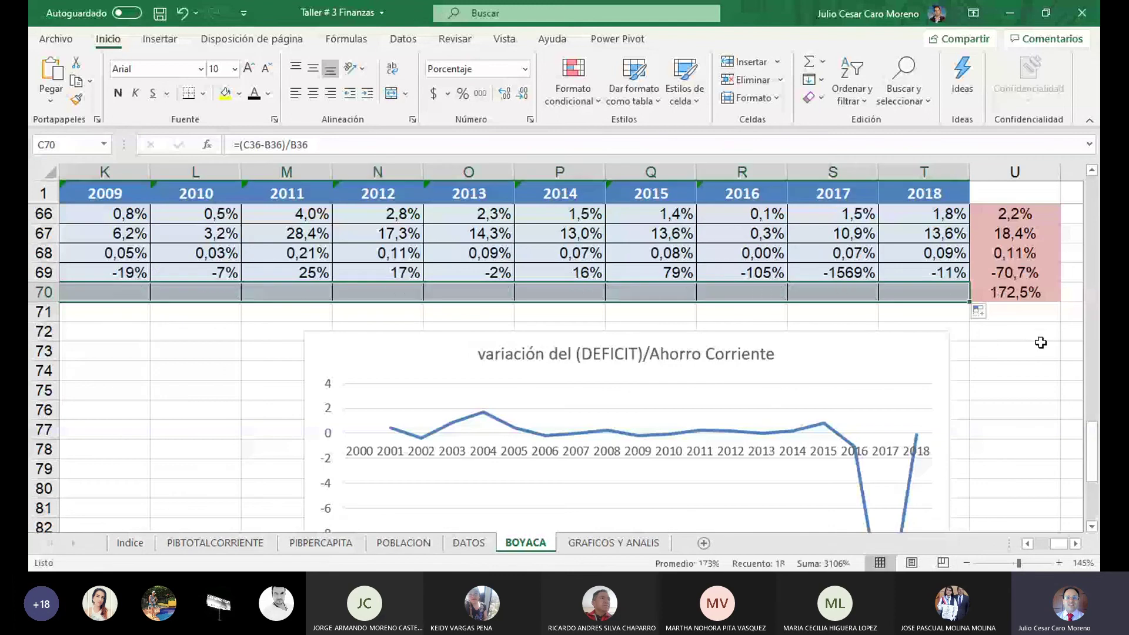
Point the variation chart to row 70 and paste a copy beside the (DEFICIT)/SUPERAVIT TOTAL column chart on the GRAFICOS Y ANALIS sheet.
left_click(872, 352)
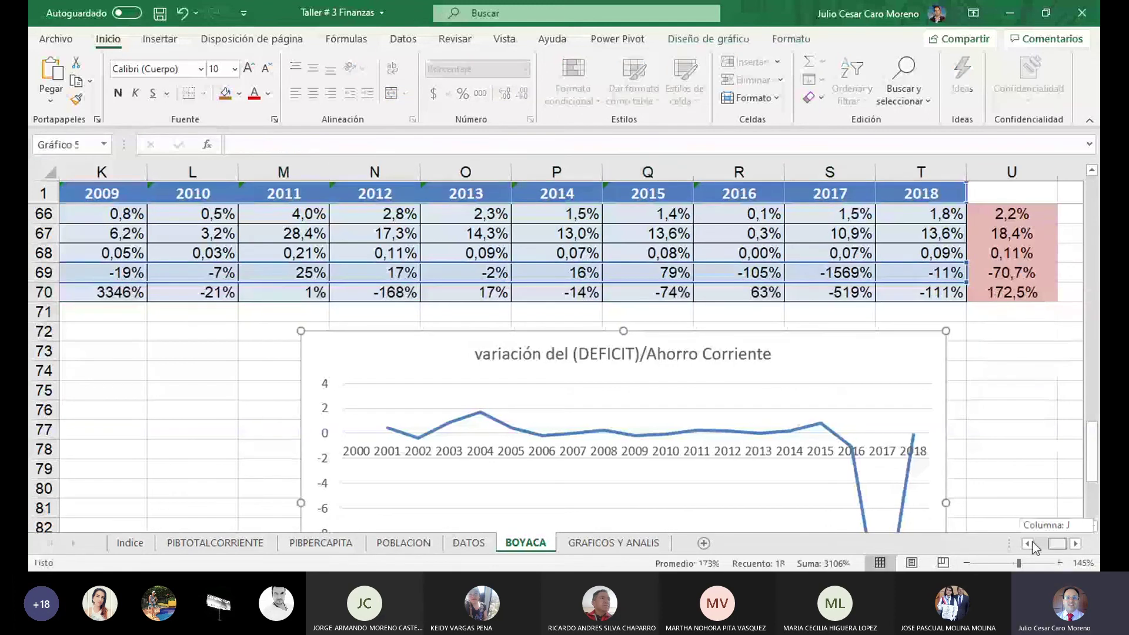
left_click_drag(1058, 550, 1042, 550)
left_click_drag(428, 285, 429, 298)
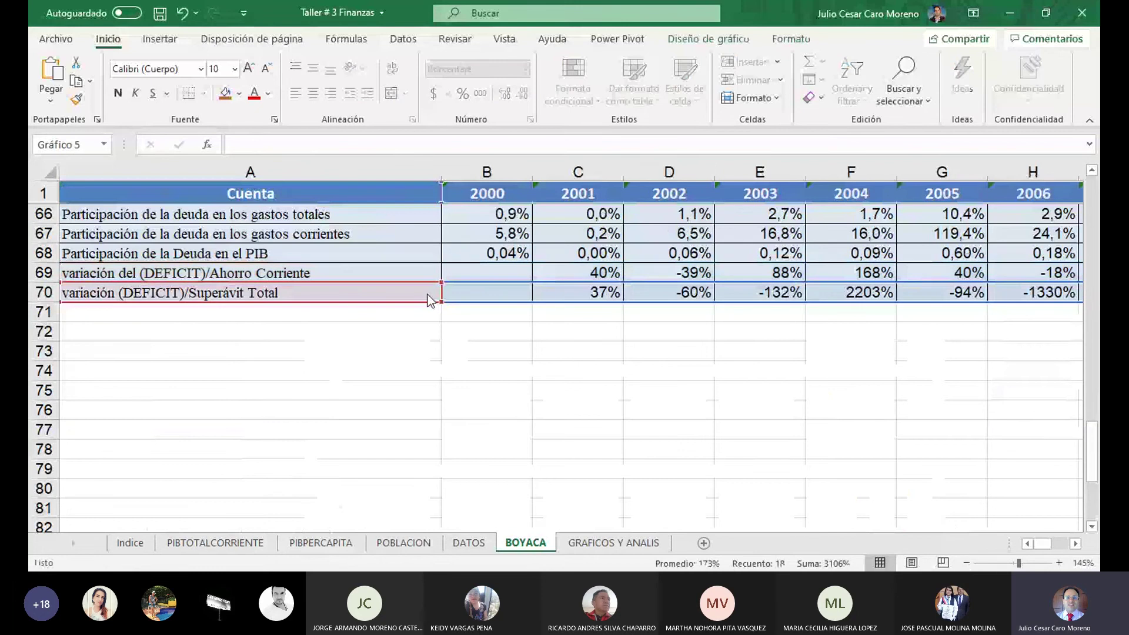
scroll(946, 509, "down", 1)
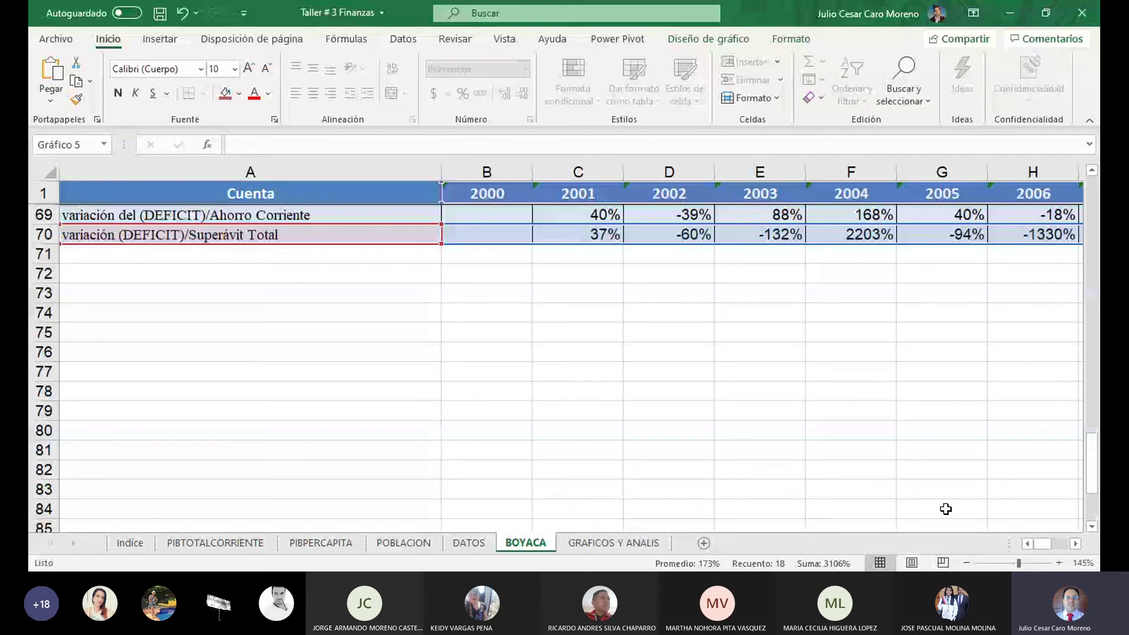
key("ctrl+Page_Down")
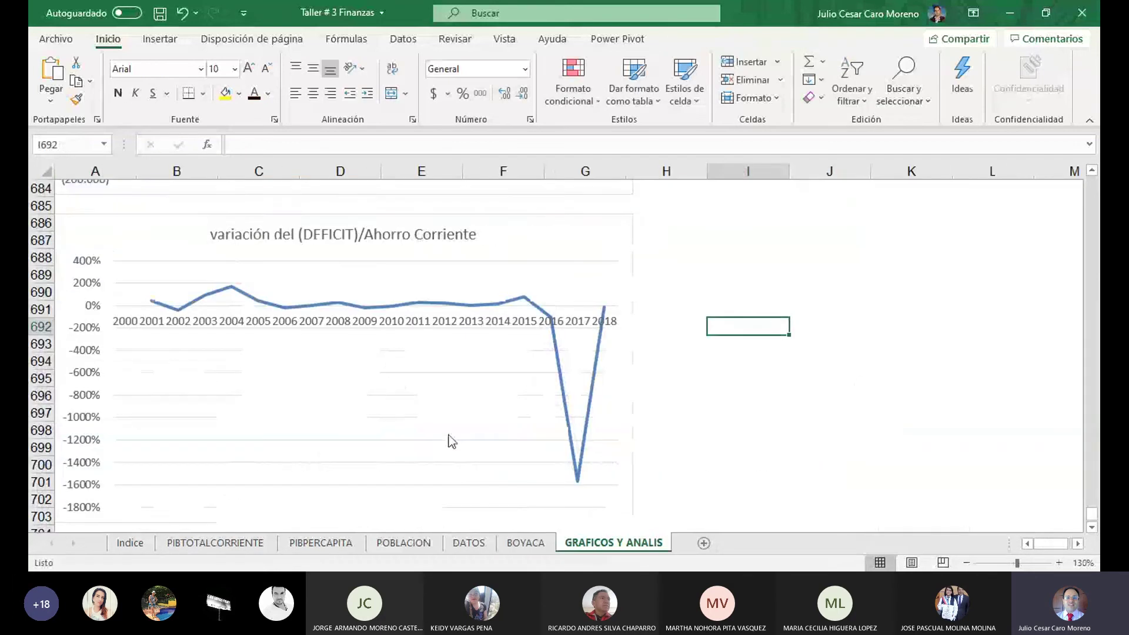
scroll(439, 391, "down", 1)
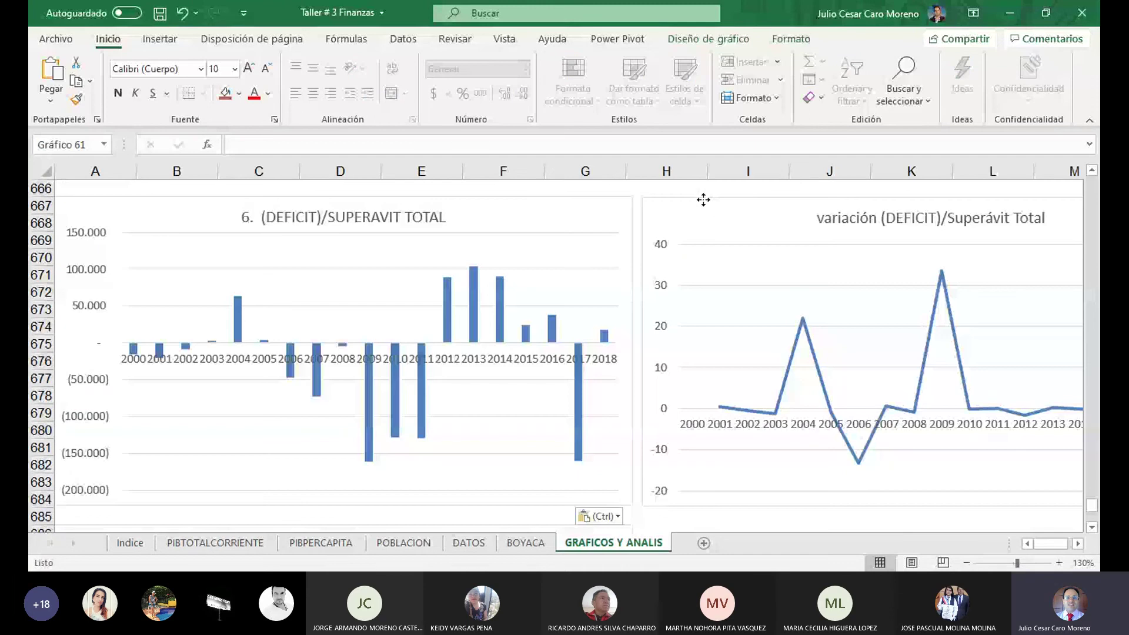
Remove the "6." numbering from the column chart's title so it reads (DEFICIT)/SUPERAVIT TOTAL.
left_click(259, 217)
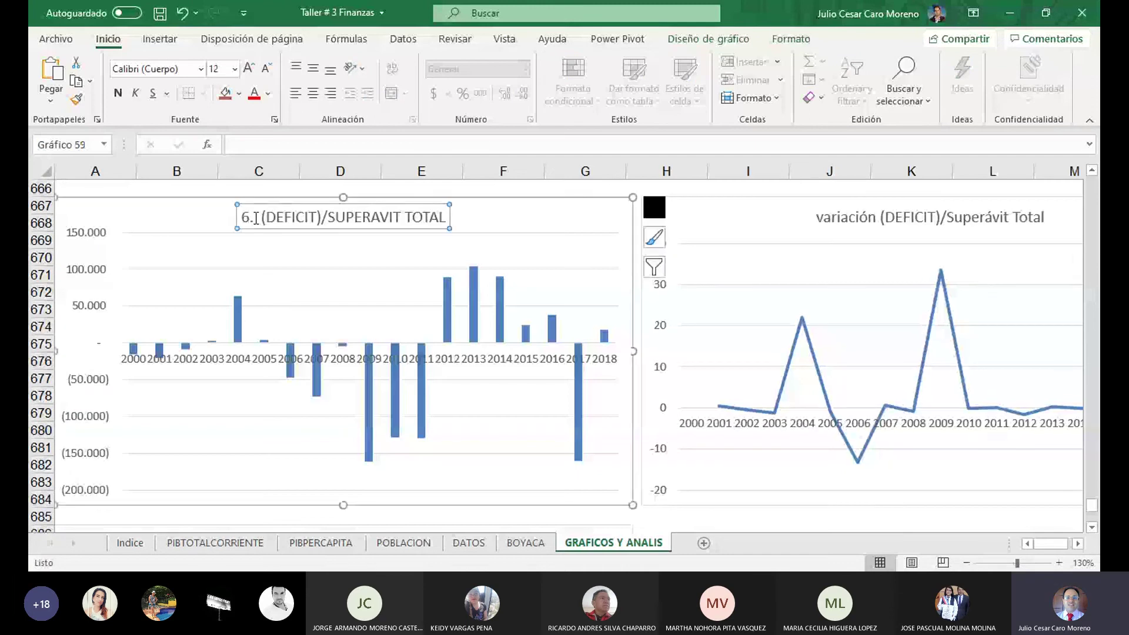
left_click(257, 218)
key("BackSpace")
key("BackSpace")
key("BackSpace")
key("BackSpace")
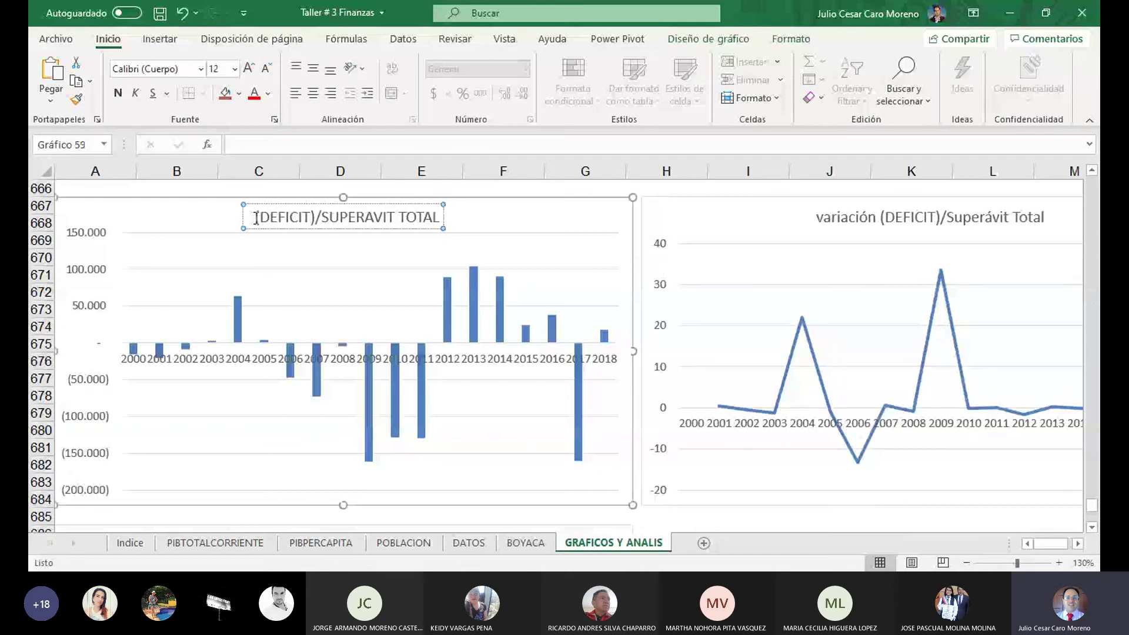
left_click(519, 187)
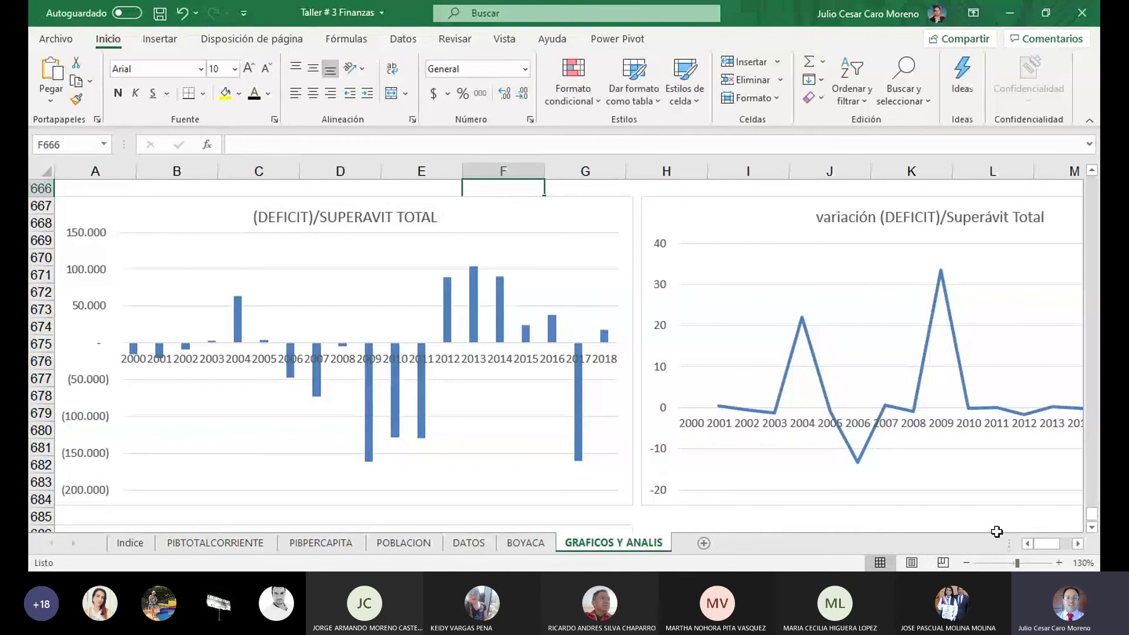
Compare the variación (DEFICIT)/Superávit Total line chart with the yearly balances in the adjacent column chart.
left_click(1079, 544)
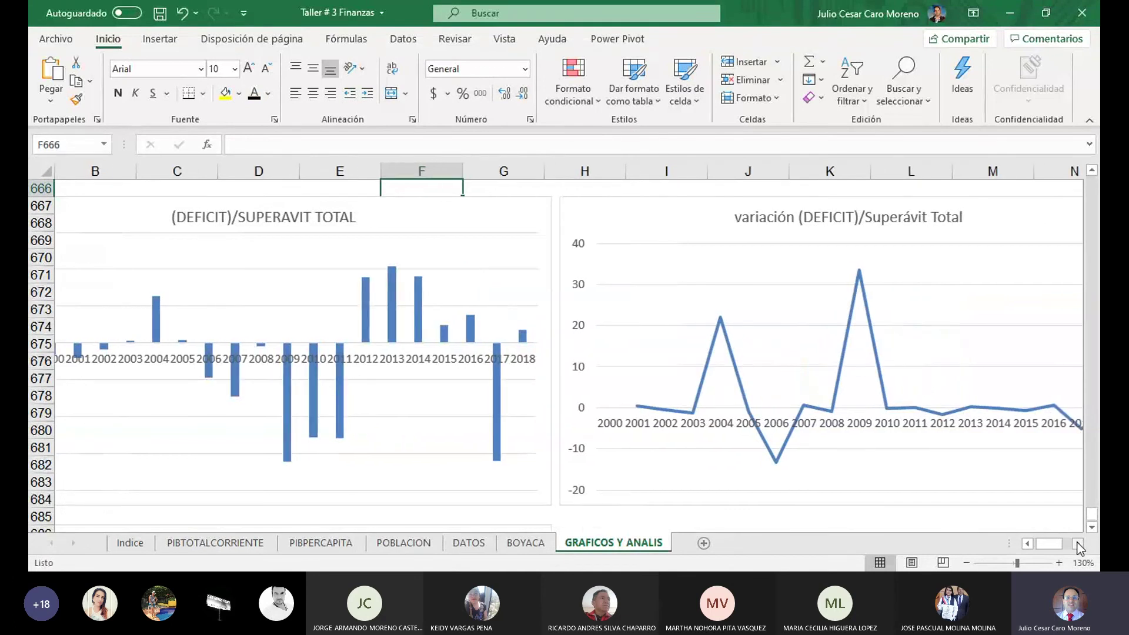
left_click(1078, 544)
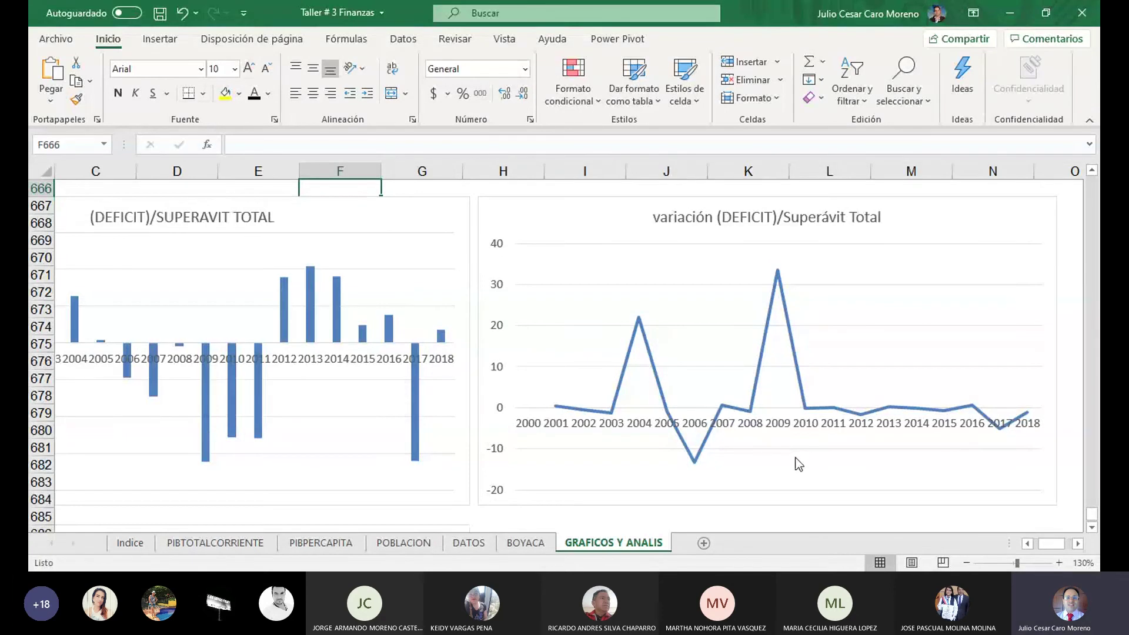
scroll(629, 398, "left", 2)
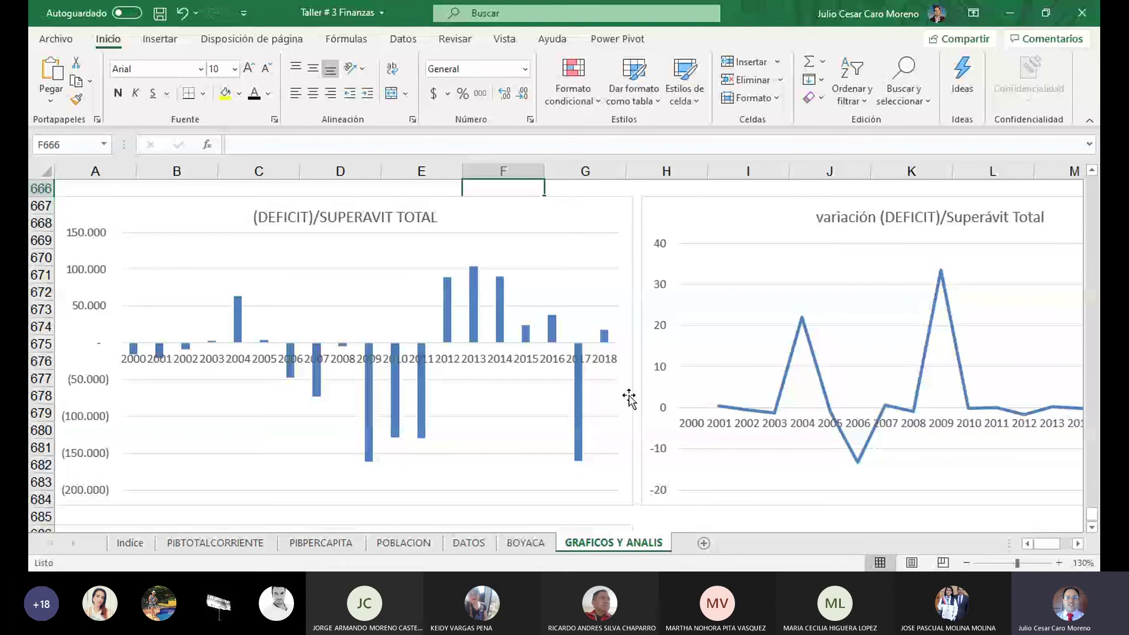
left_click(393, 356)
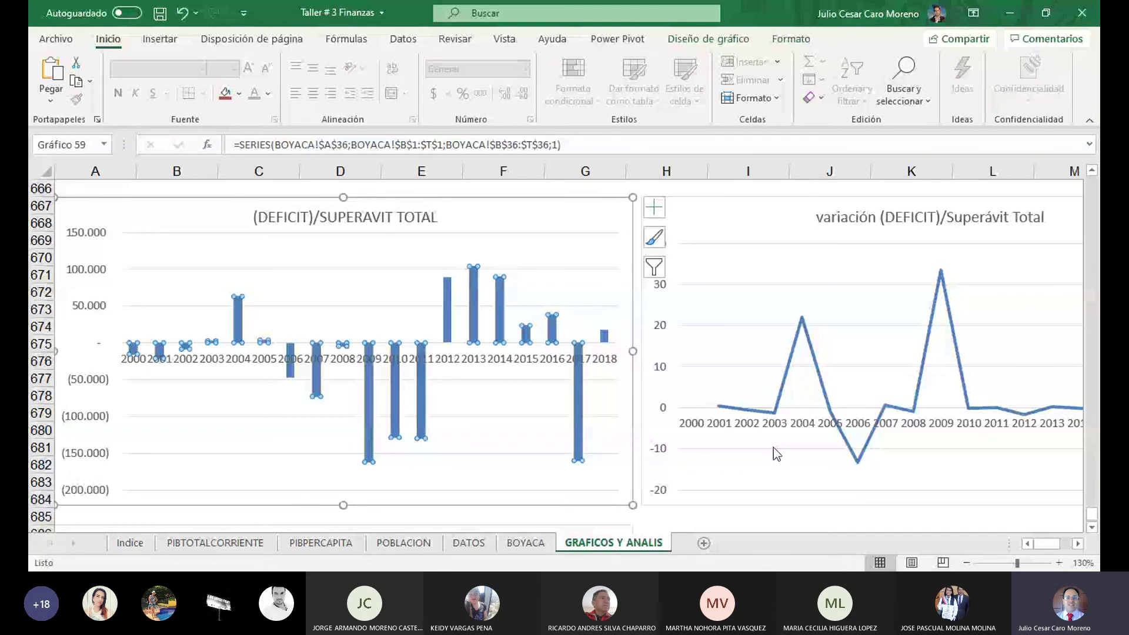
On the BOYACA sheet, check the cells referenced by the 2001 formula in C70 and review row 70's variations through 2018.
key("ctrl+Page_Up")
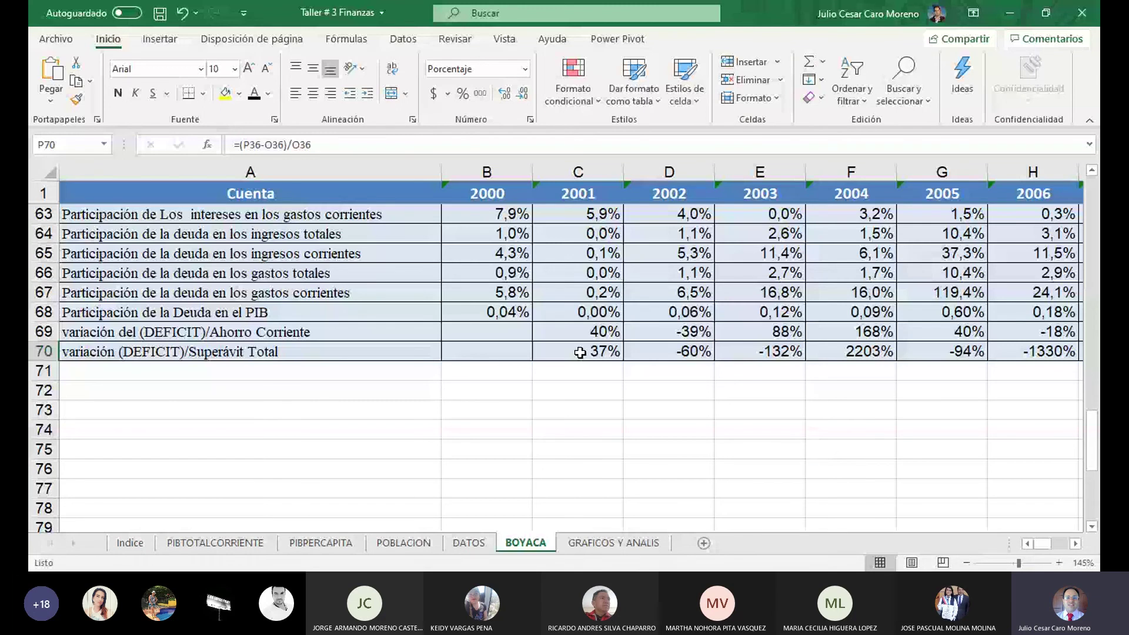
double_click(580, 352)
scroll(1032, 361, "up", 10)
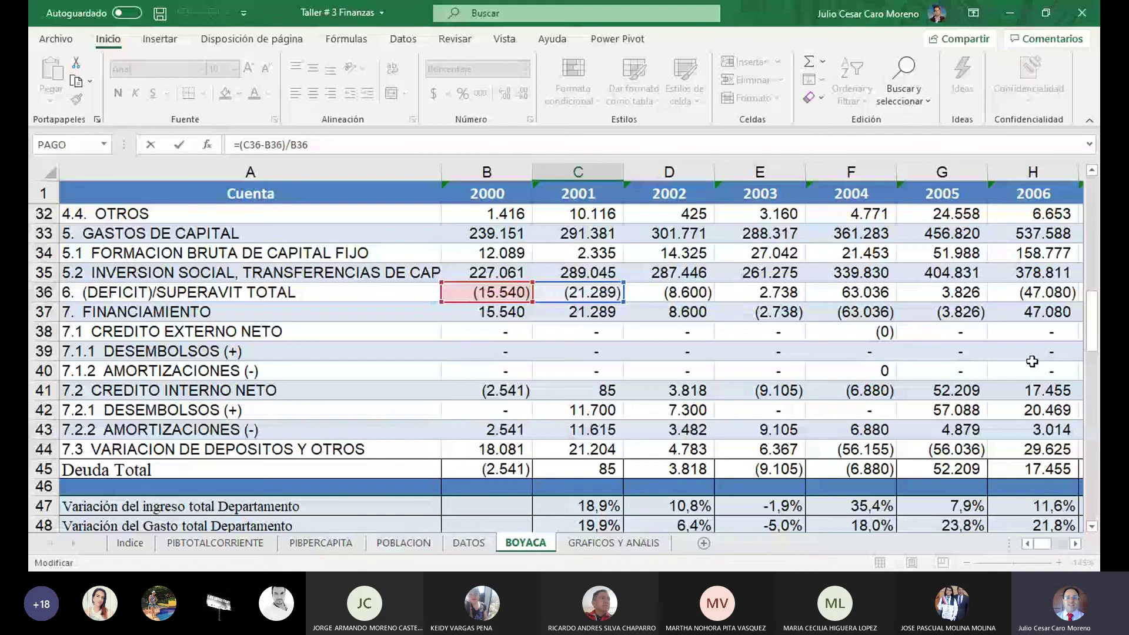
key("Return")
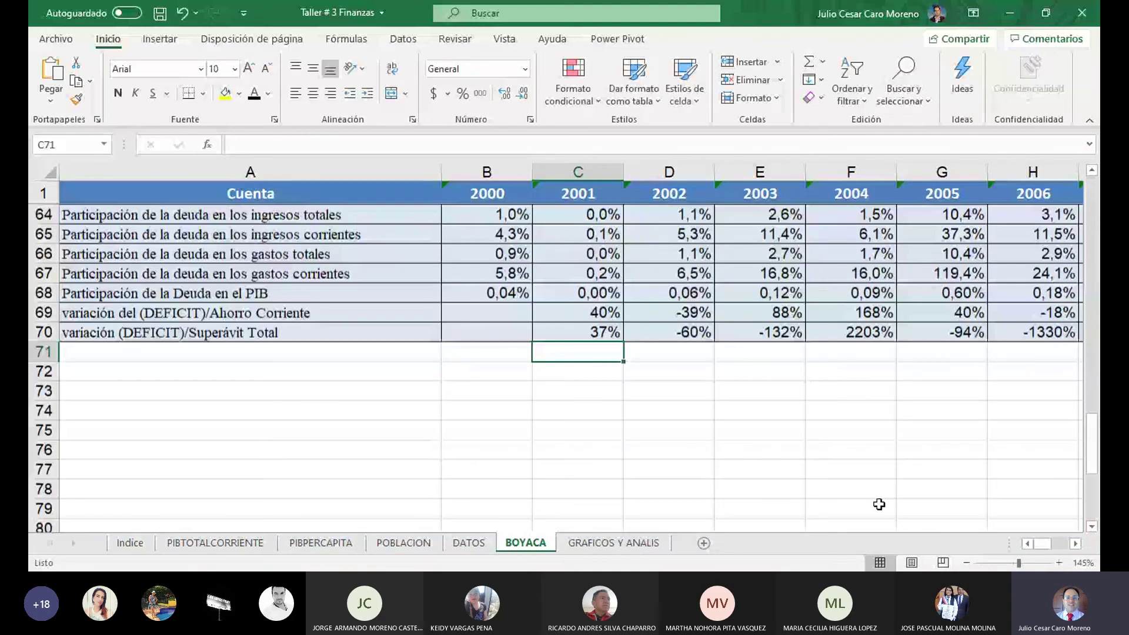
left_click_drag(1040, 543, 1066, 546)
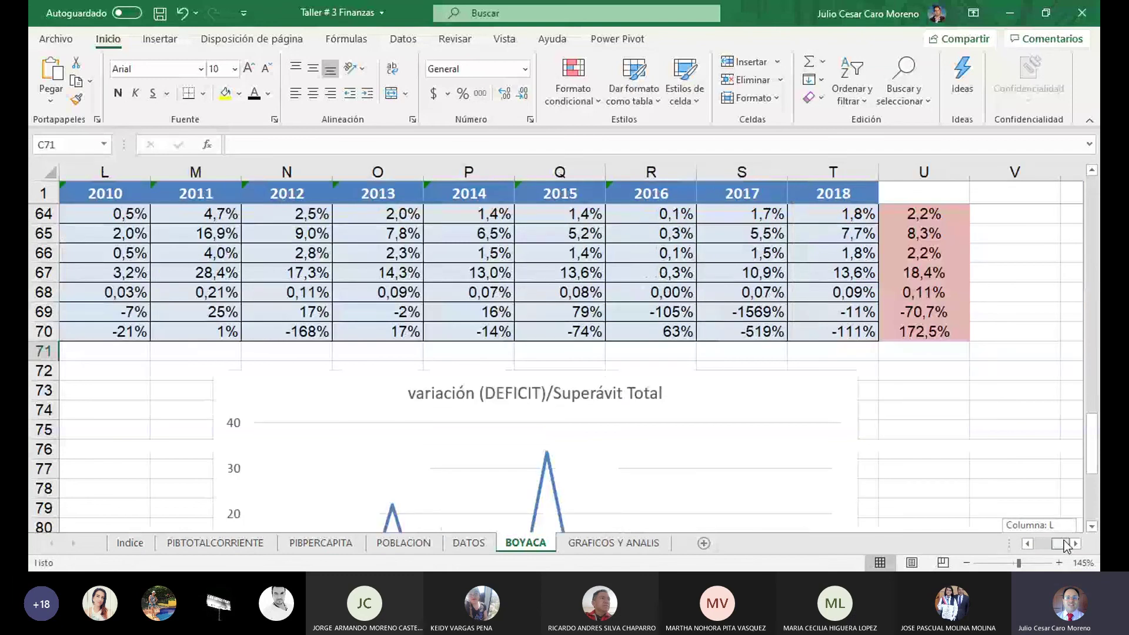
left_click_drag(1066, 545, 617, 552)
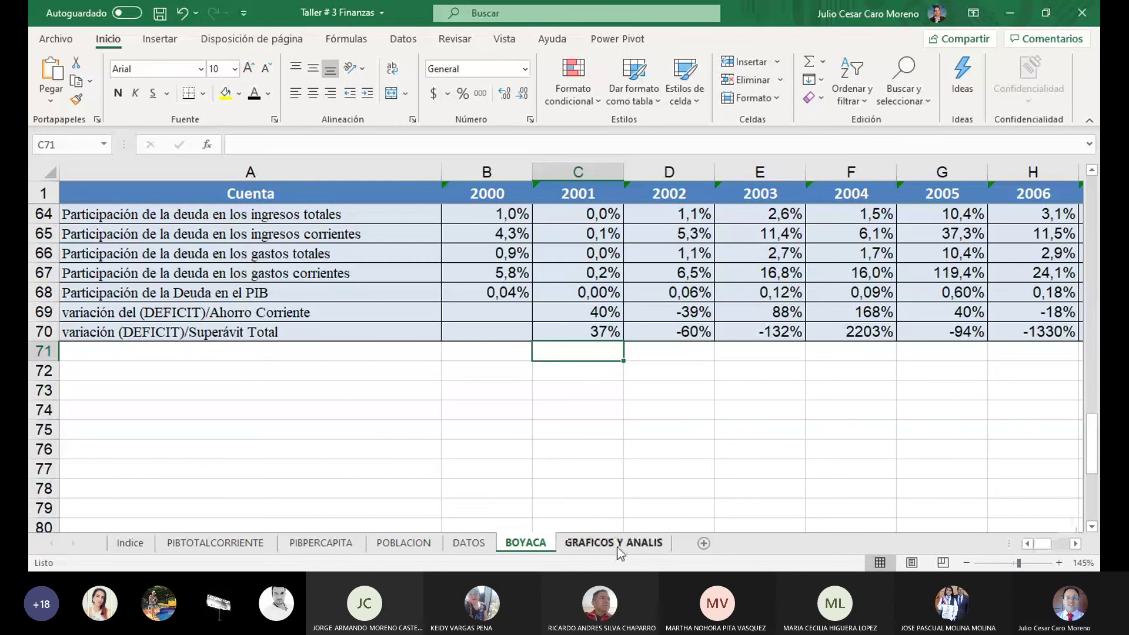
left_click(617, 548)
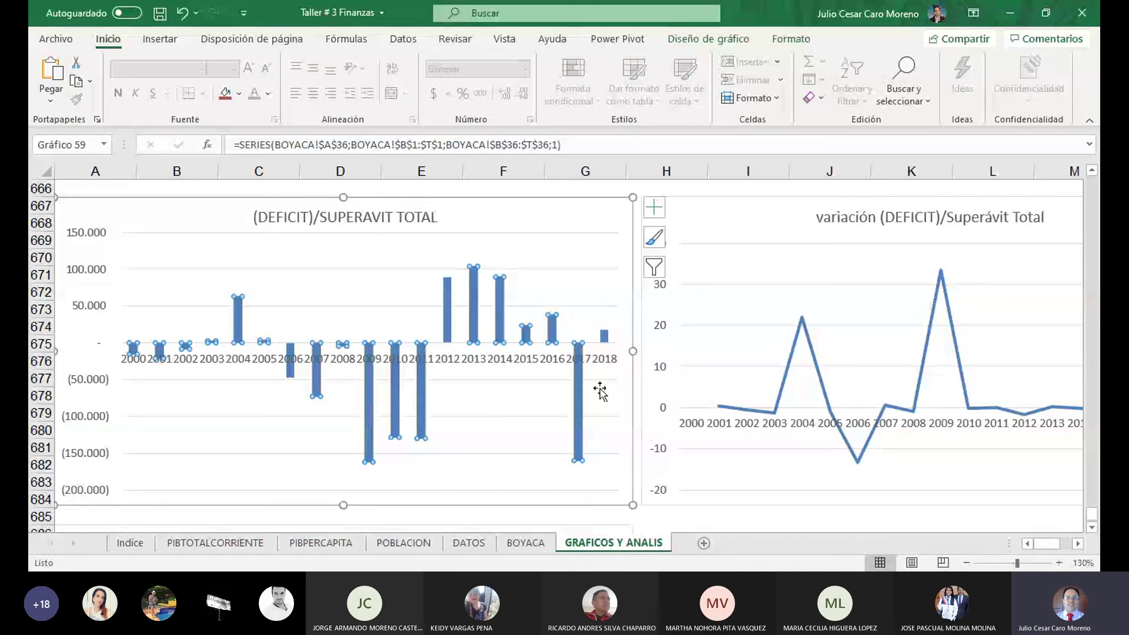
Move the variación (DEFICIT)/Superávit Total chart to A705, below the variación del (DEFICIT)/Ahorro Corriente chart, by deleting the side copy and pasting it again.
left_click(725, 230)
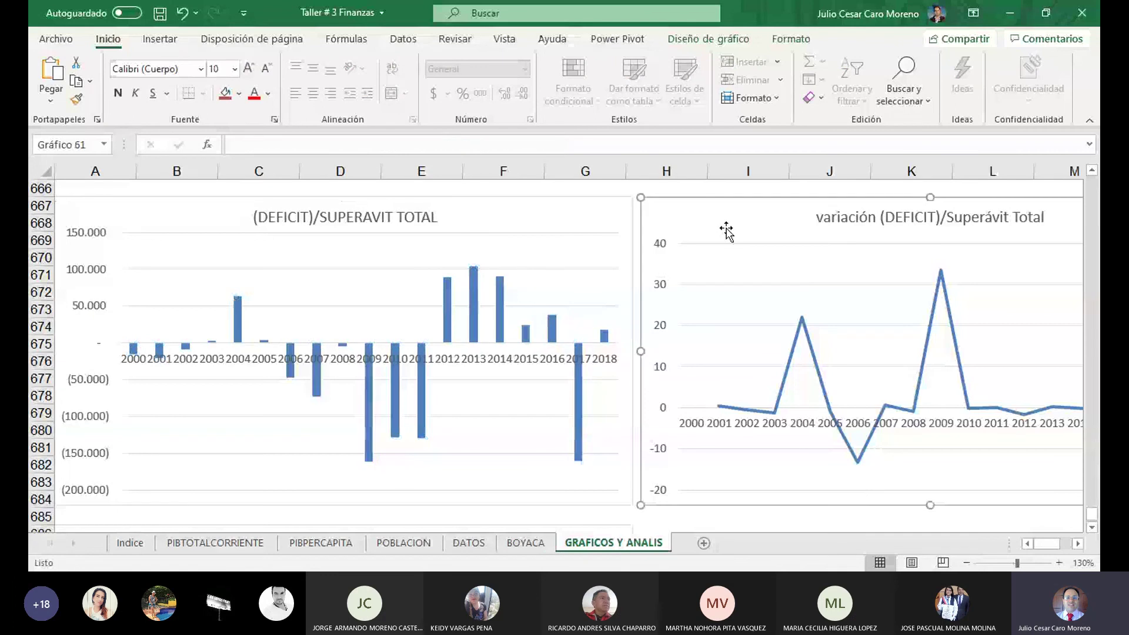
key("Delete")
scroll(333, 432, "down", 2)
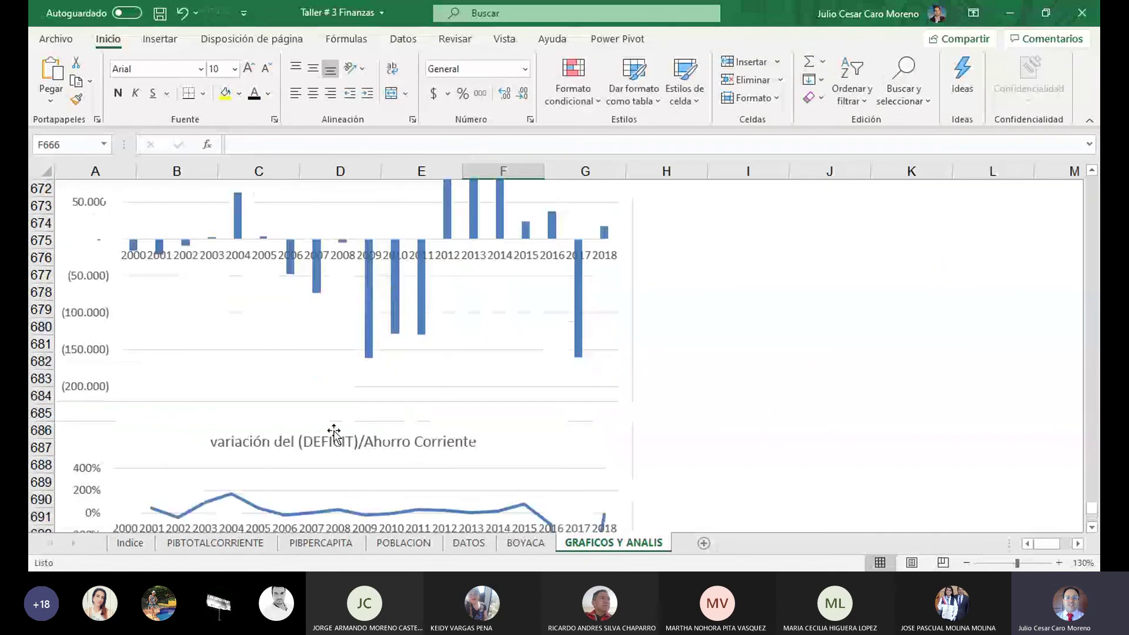
scroll(325, 429, "down", 14)
scroll(220, 323, "up", 2)
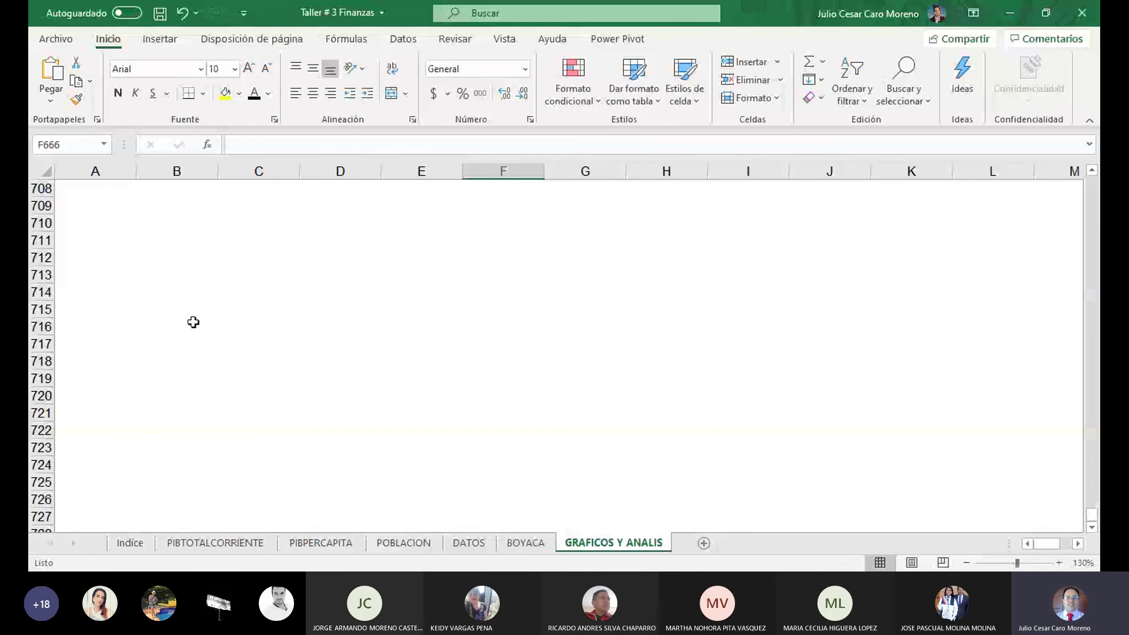
scroll(177, 317, "up", 3)
left_click(111, 308)
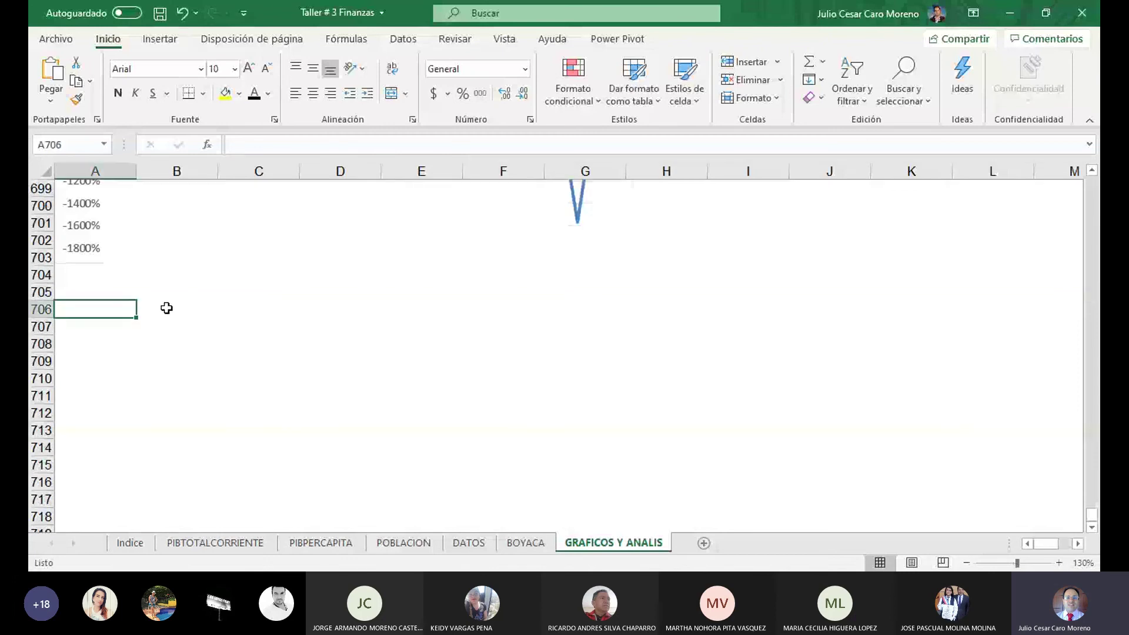
left_click(69, 292)
key("ctrl+v")
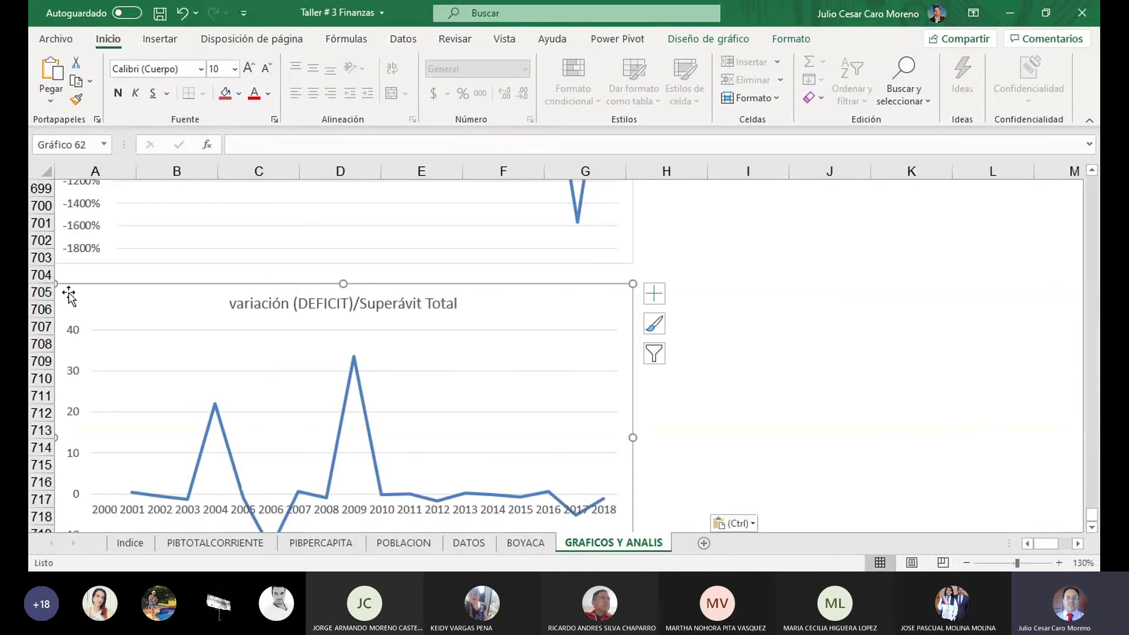
left_click(734, 325)
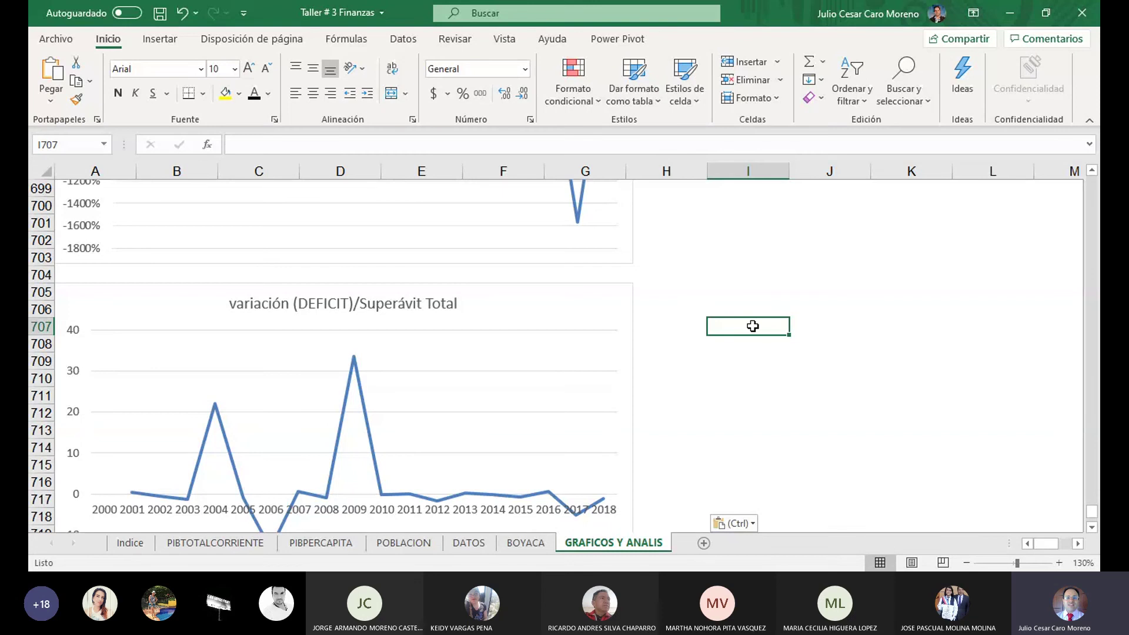
Review the Promedio column on the BOYACA sheet for every indicator from U47 down to U70.
scroll(798, 316, "up", 10)
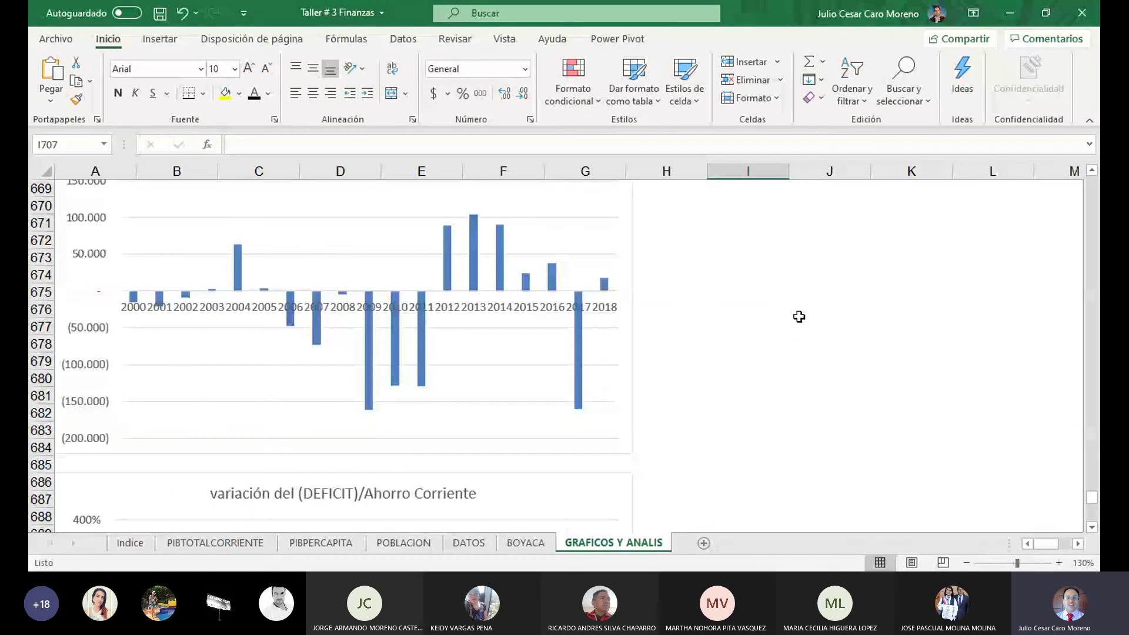
scroll(798, 316, "up", 1)
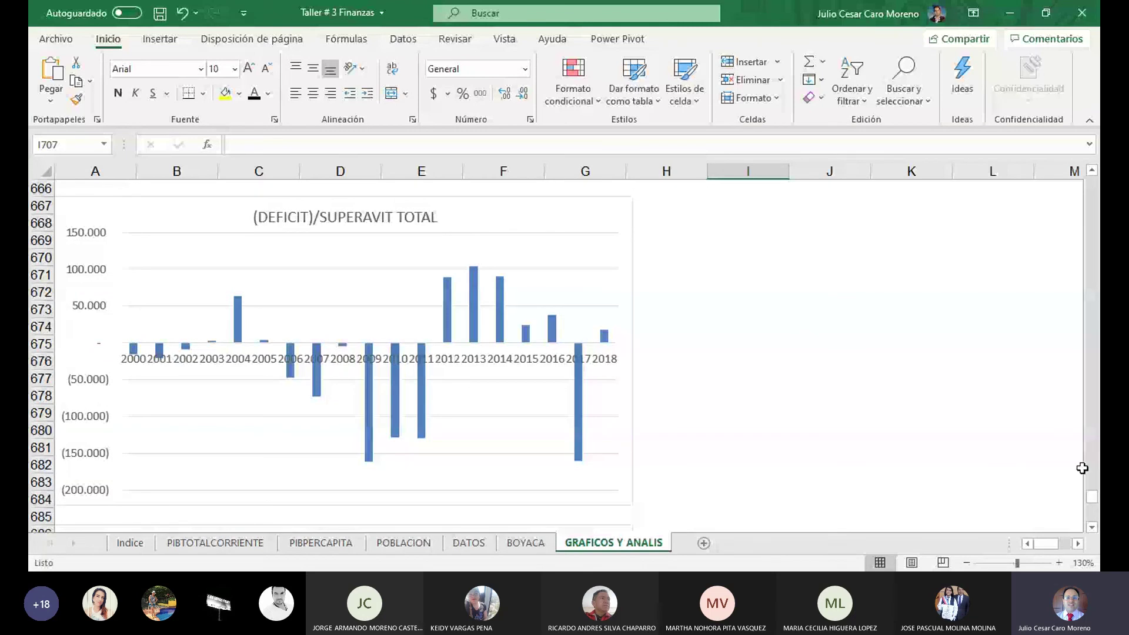
left_click(525, 542)
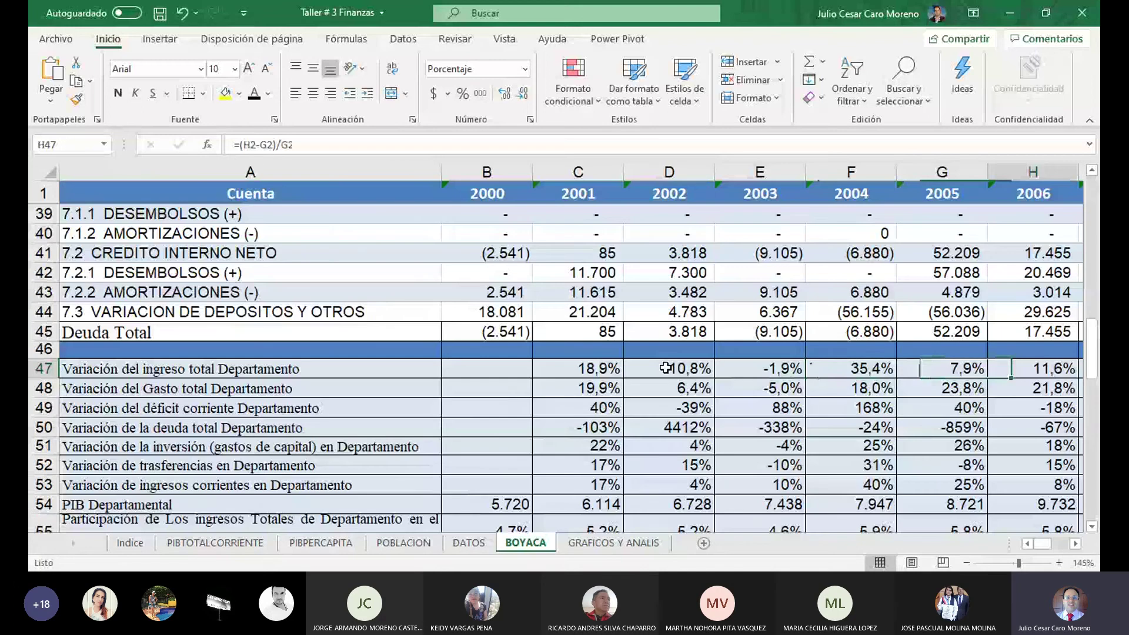
scroll(665, 368, "right", 10)
key("Left")
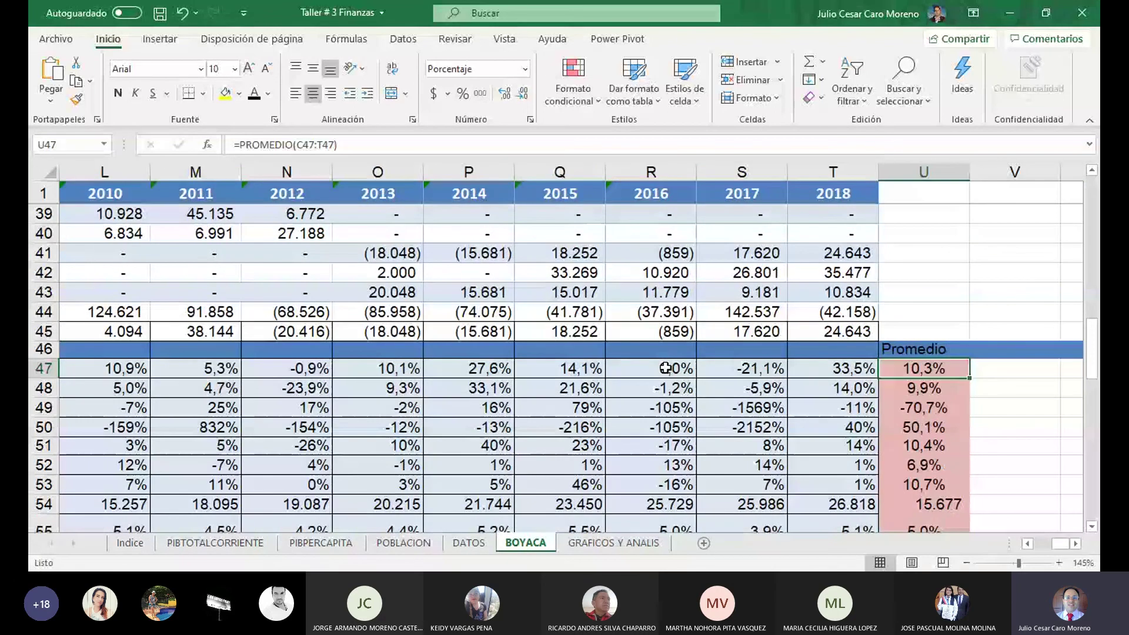
key("Down")
key("Down")
key("Down")
key("Down")
key("Down")
key("Down")
key("Down")
key("Down")
key("Down")
key("Down")
key("Down")
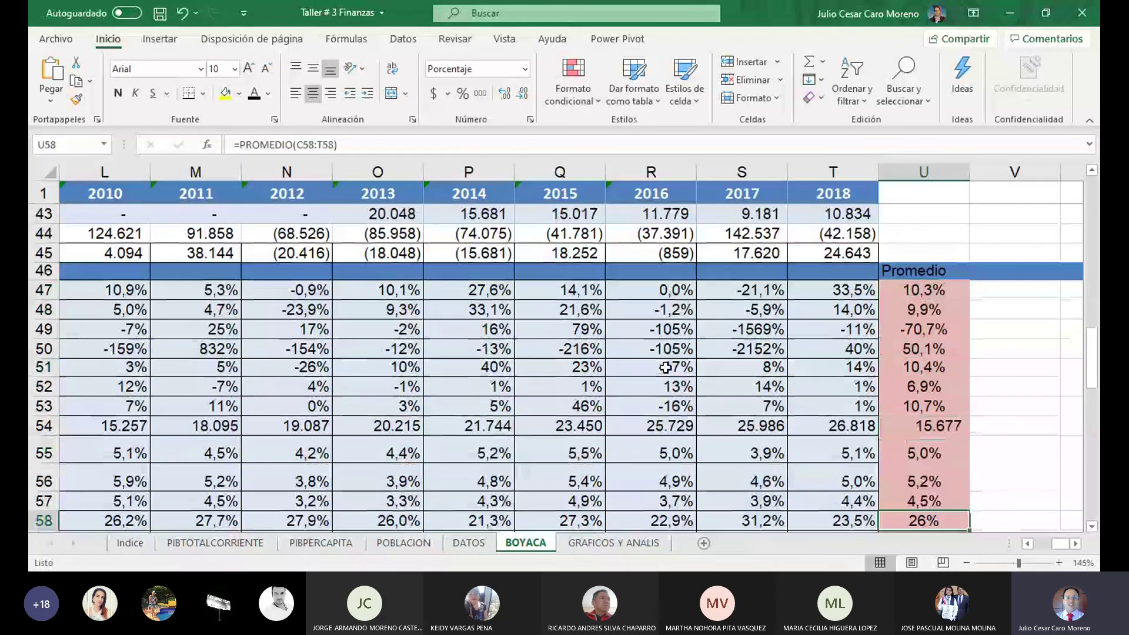
key("Down")
key("Down")
key("Down")
key("Down")
key("Down")
key("Down")
key("Down")
key("Down")
key("Down")
key("Down")
key("Down")
key("Down")
key("Down")
key("Up")
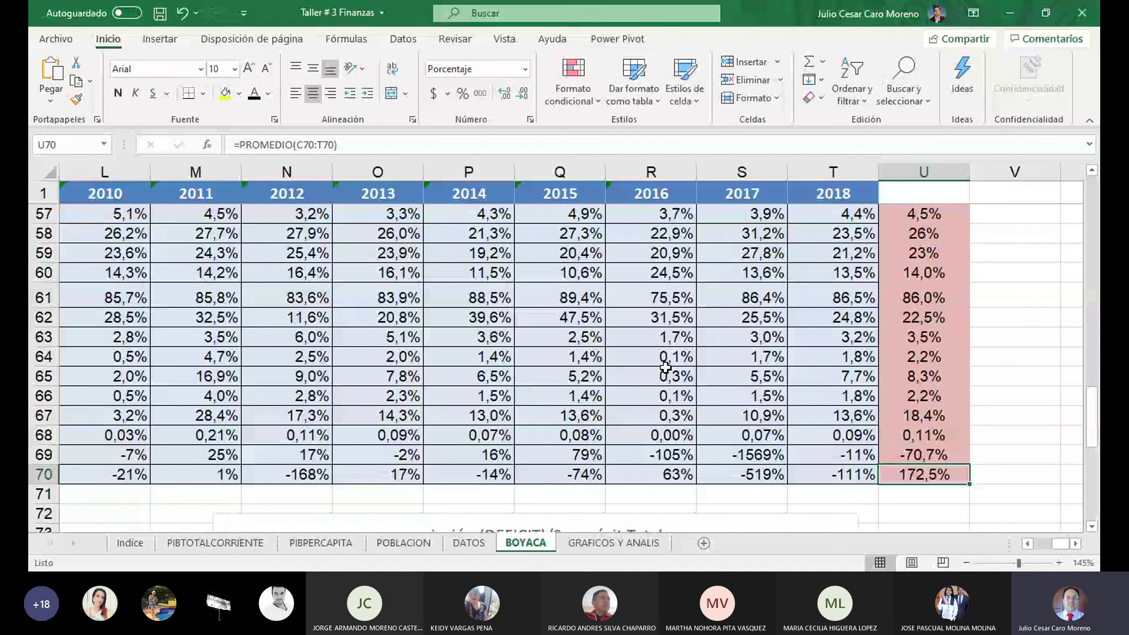
key("Up")
key("Up")
key("Up")
key("Up")
key("Up")
key("Up")
key("Up")
key("Up")
key("Up")
key("Up")
key("Up")
key("Up")
key("Up")
key("Up")
key("Up")
key("Up")
key("Up")
key("Up")
key("Up")
key("Up")
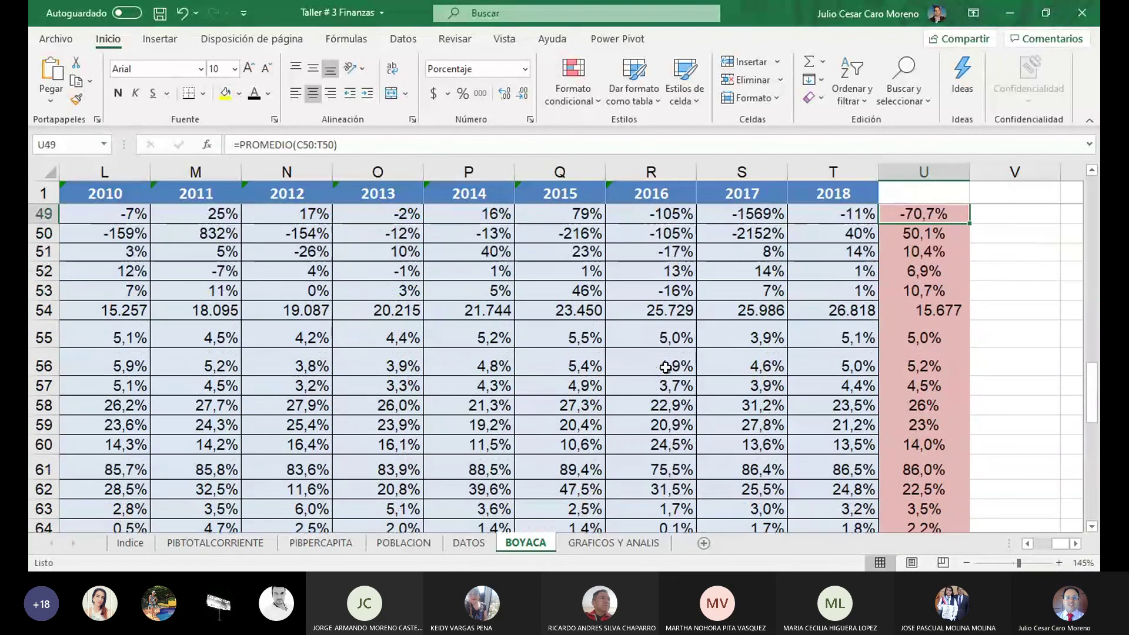
key("Up")
key("Up")
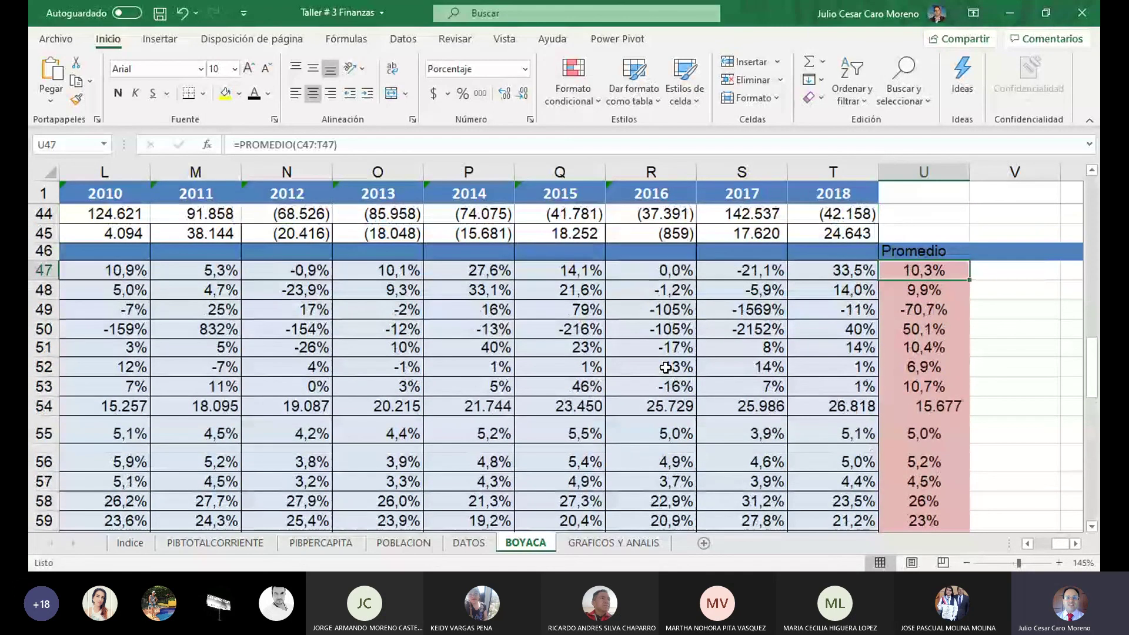
Go through the indicator names in column A of the BOYACA sheet, from row 48 down to row 70.
key("Down")
key("Left")
key("Left")
key("Left")
key("Left")
key("Left")
key("Left")
key("Left")
key("Left")
key("Left")
key("Left")
key("Left")
key("Left")
key("Left")
key("Left")
key("Left")
key("Left")
key("Left")
key("Left")
key("Left")
key("Left")
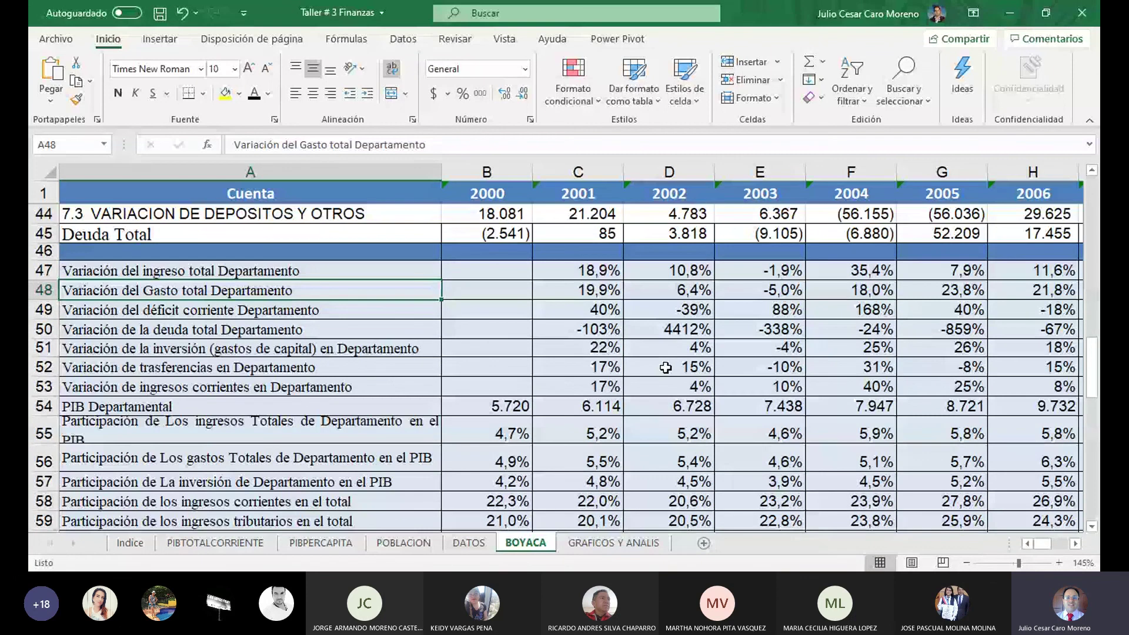
key("Down")
key("Down")
key("Down")
key("Down")
key("Down")
key("Down")
key("Down")
key("Down")
key("Down")
key("Down")
key("Down")
key("Down")
key("Down")
key("Down")
key("Down")
key("Down")
key("Down")
key("Down")
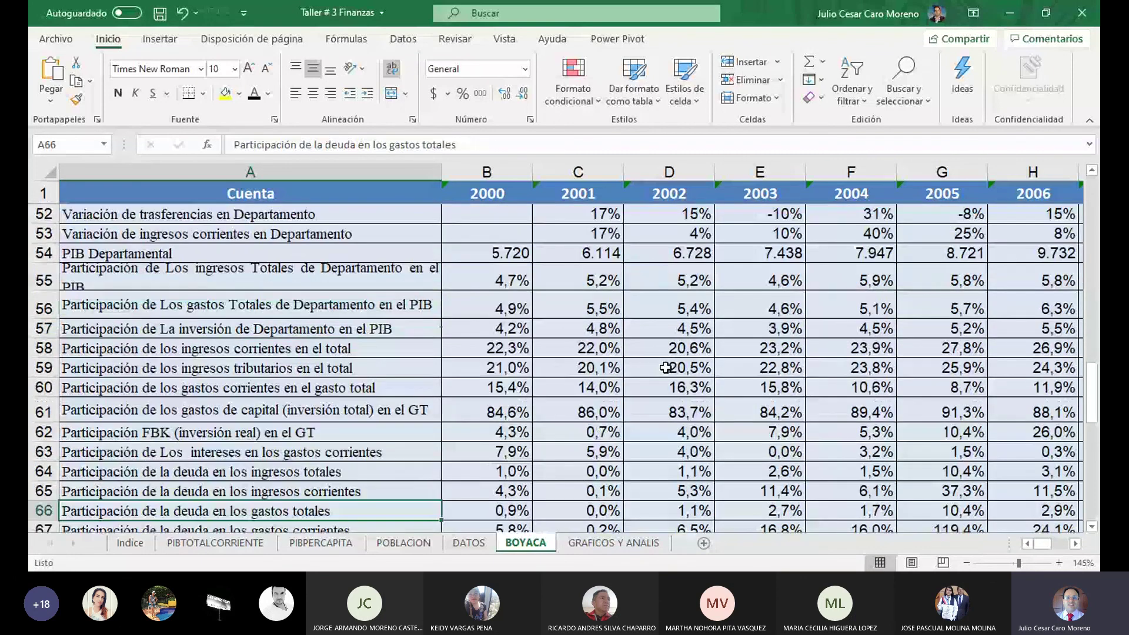
key("Down")
key("Down")
key("Down")
key("Down")
key("Down")
key("Down")
key("Down")
key("Up")
key("Up")
key("Up")
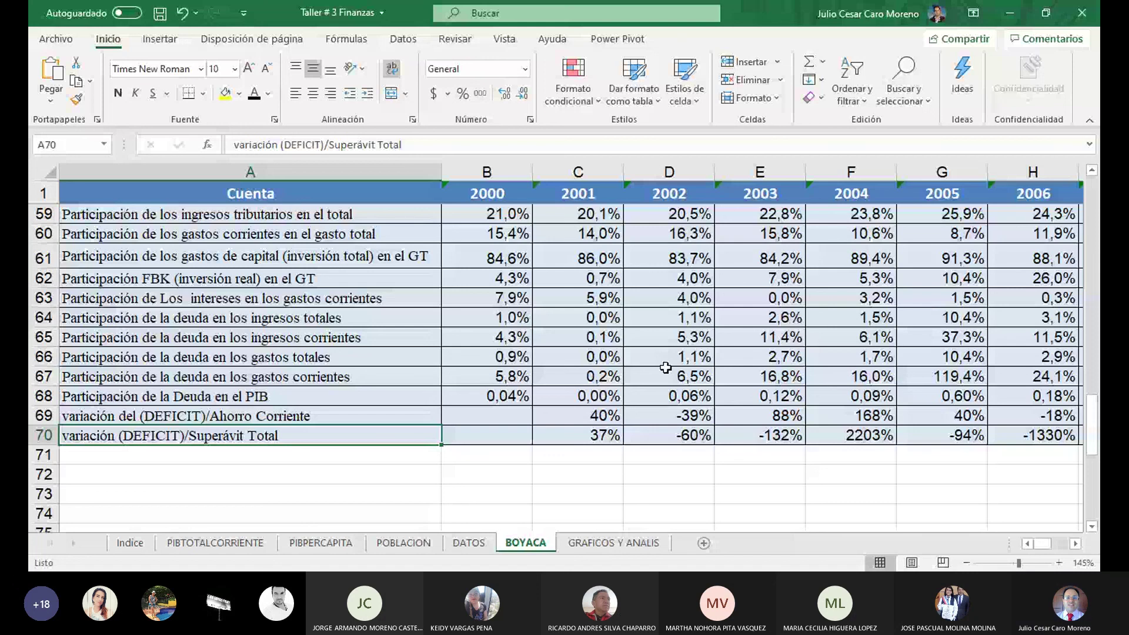
Inspect the PROMEDIO formulas of the two deficit variation rows in U69 and U70.
key("ctrl+Right")
key("ctrl+Right")
key("Up")
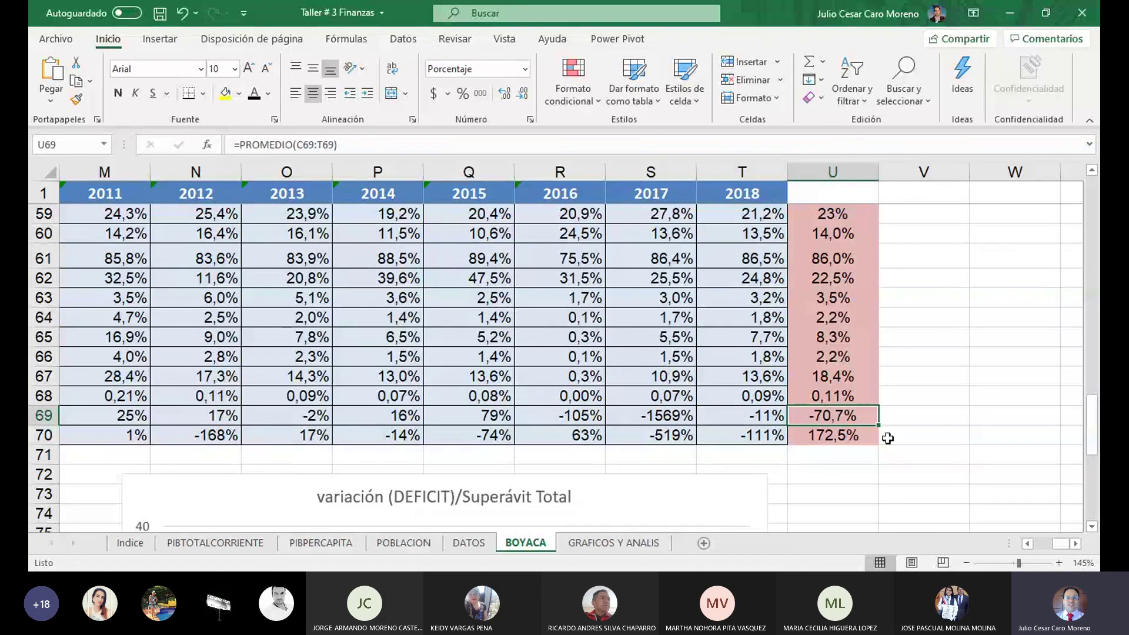
double_click(838, 414)
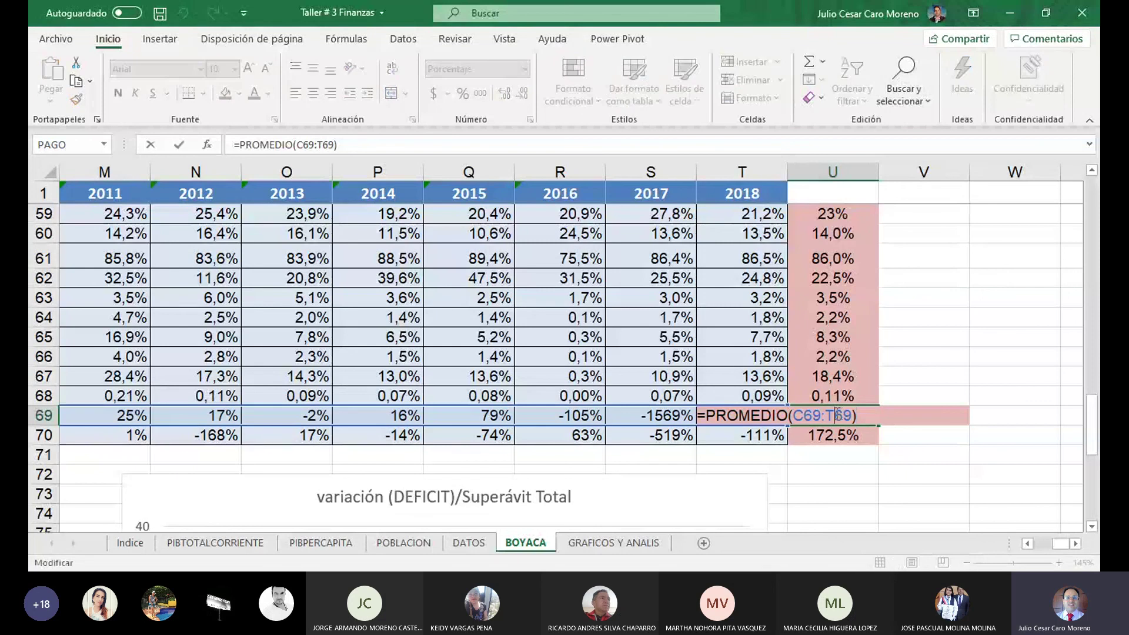
key("Return")
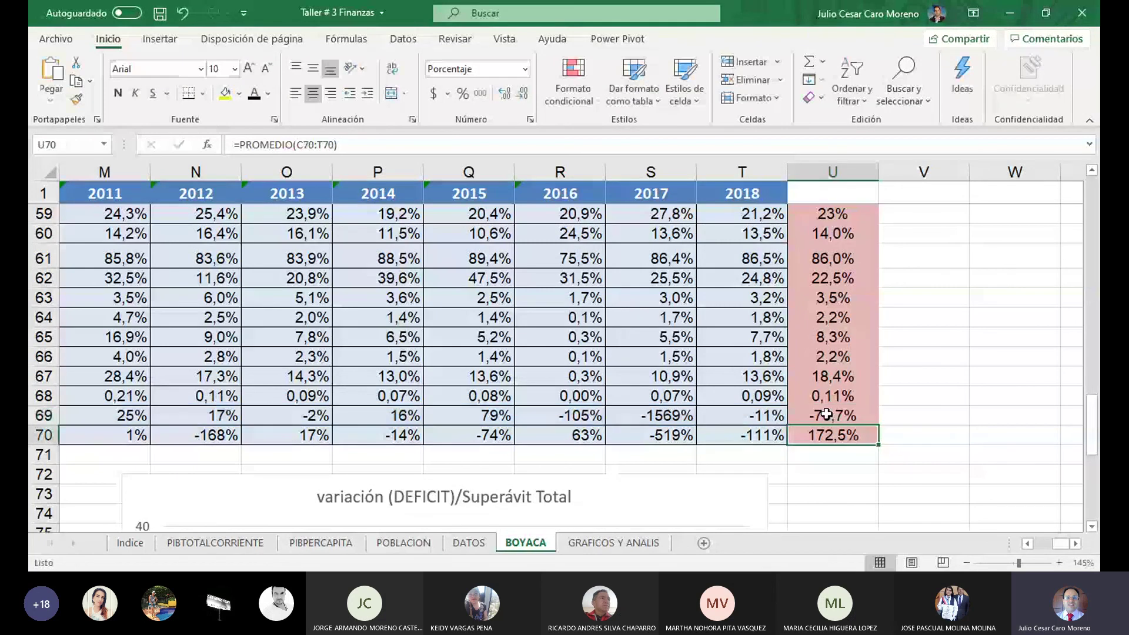
left_click_drag(1094, 427, 1095, 362)
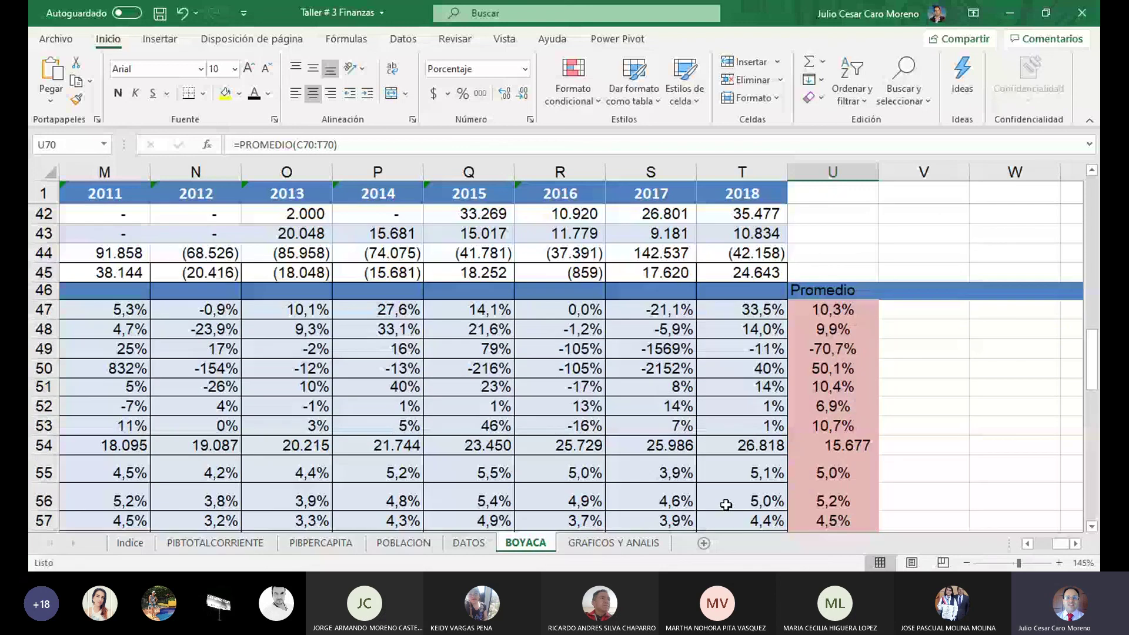
Return to the GRAFICOS Y ANALIS sheet and examine the (DEFICIT)/SUPERAVIT TOTAL and (DEFICIT)/AHORRO CORRIENTE column charts.
left_click(625, 542)
scroll(614, 402, "up", 5)
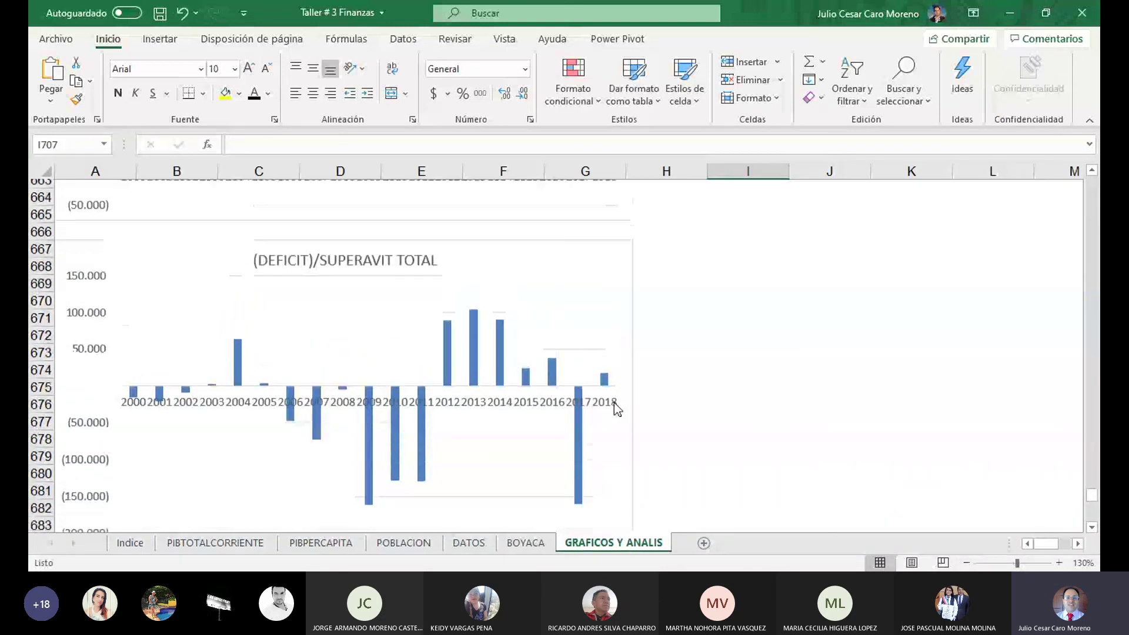
scroll(614, 407, "up", 2)
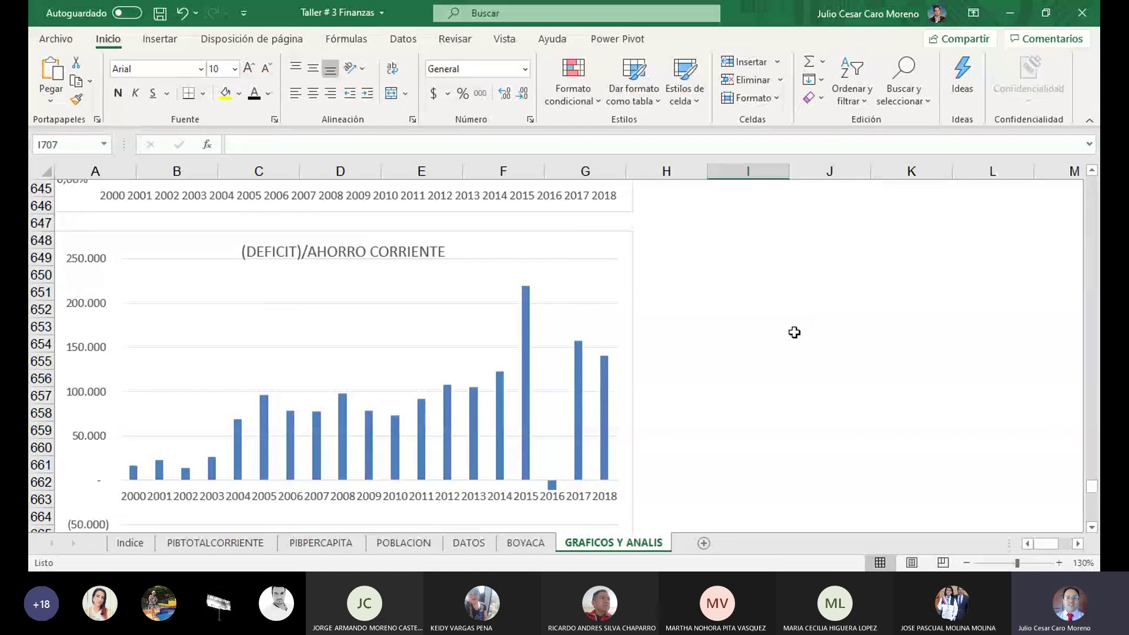
left_click(799, 342)
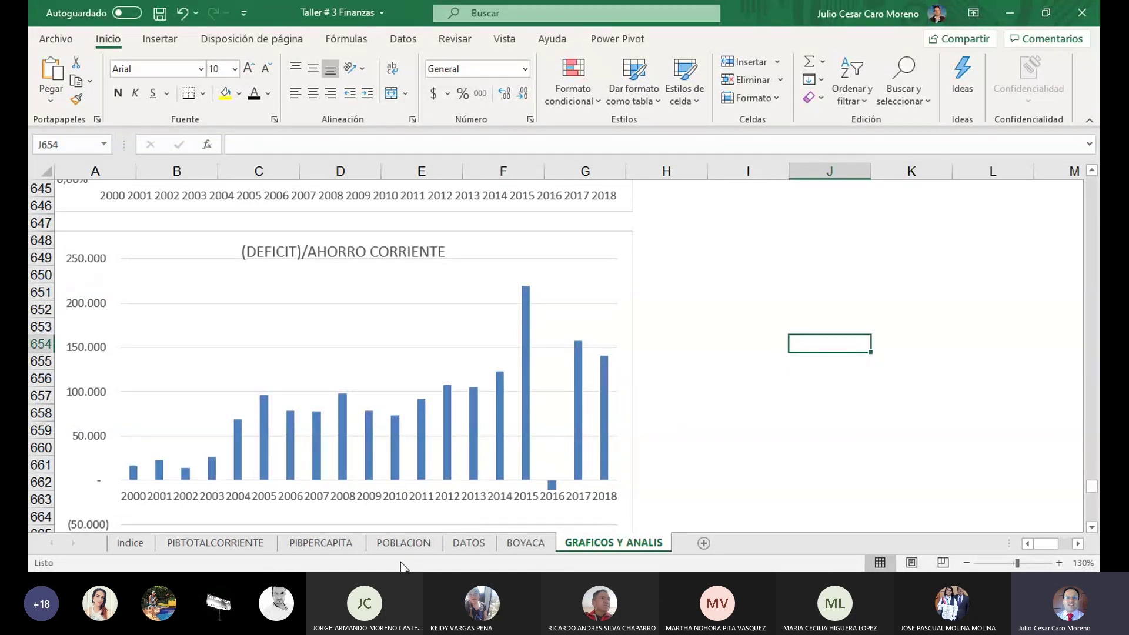